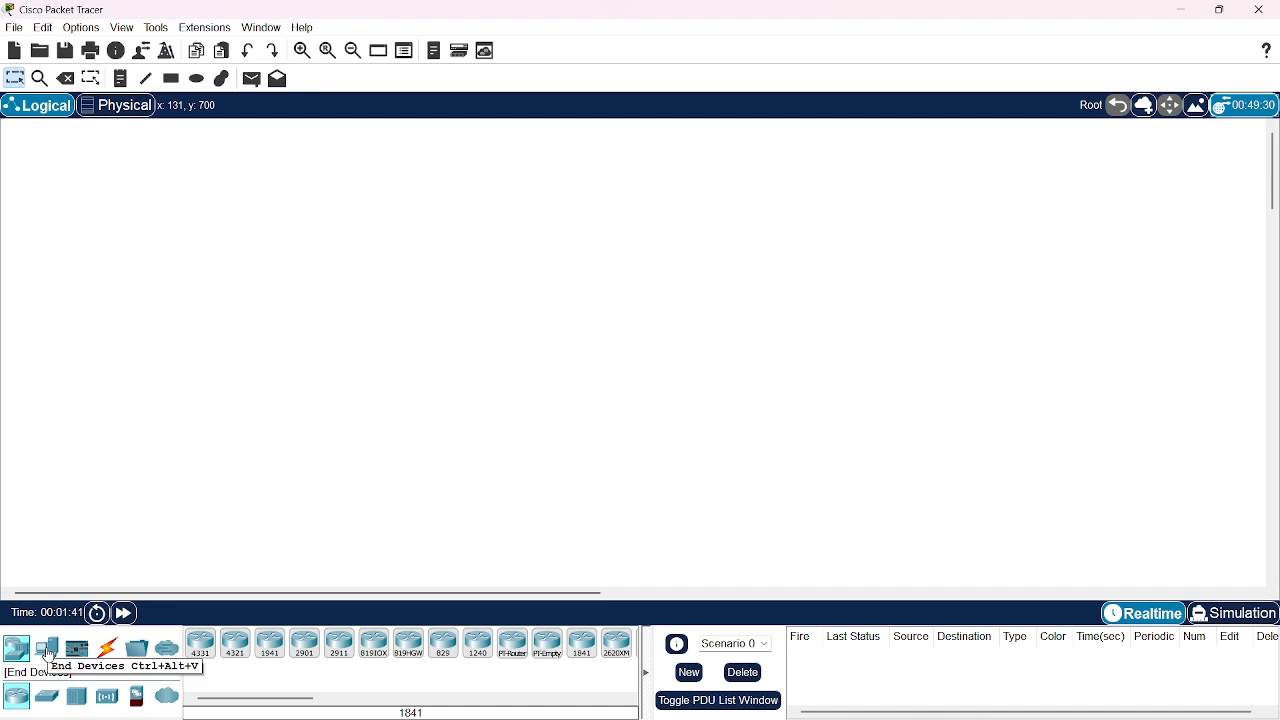
Place a 2960 switch in the workspace, rename it Switch1 and position it in the upper-left area of the canvas
{"action": "left_click", "coordinate": [47, 697]}
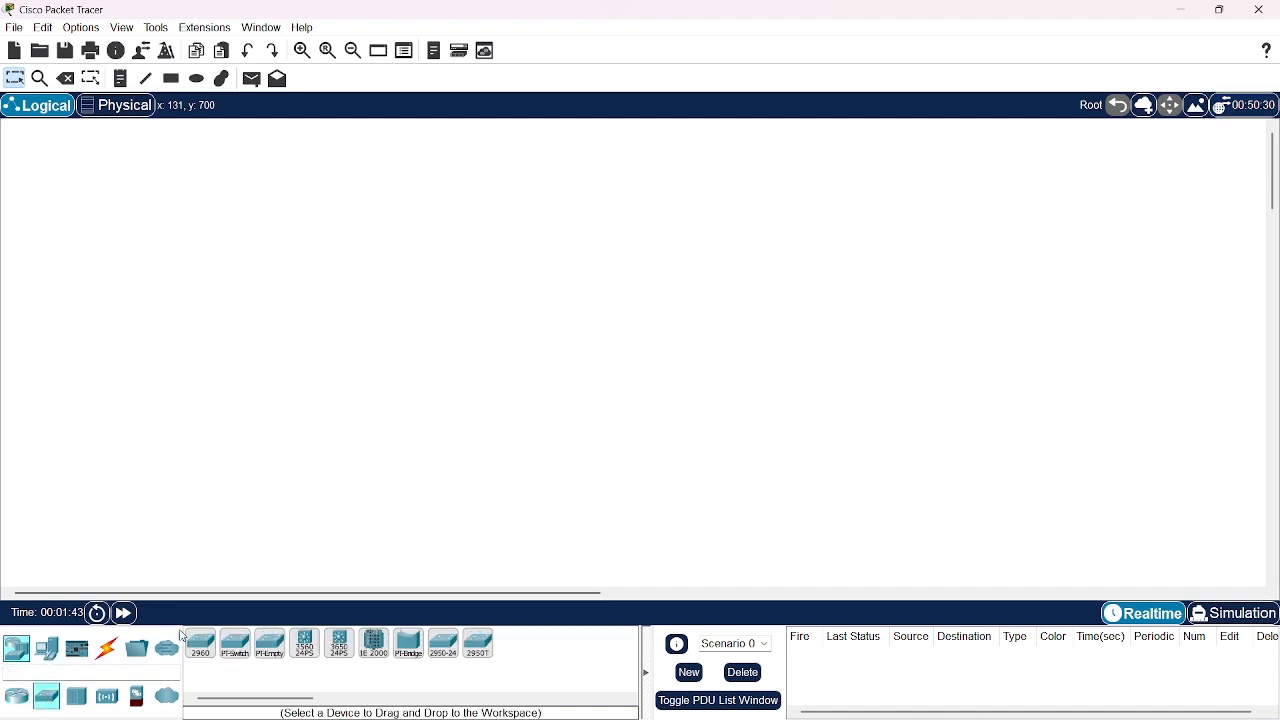
{"action": "left_click_drag", "start_coordinate": [199, 652], "coordinate": [400, 315]}
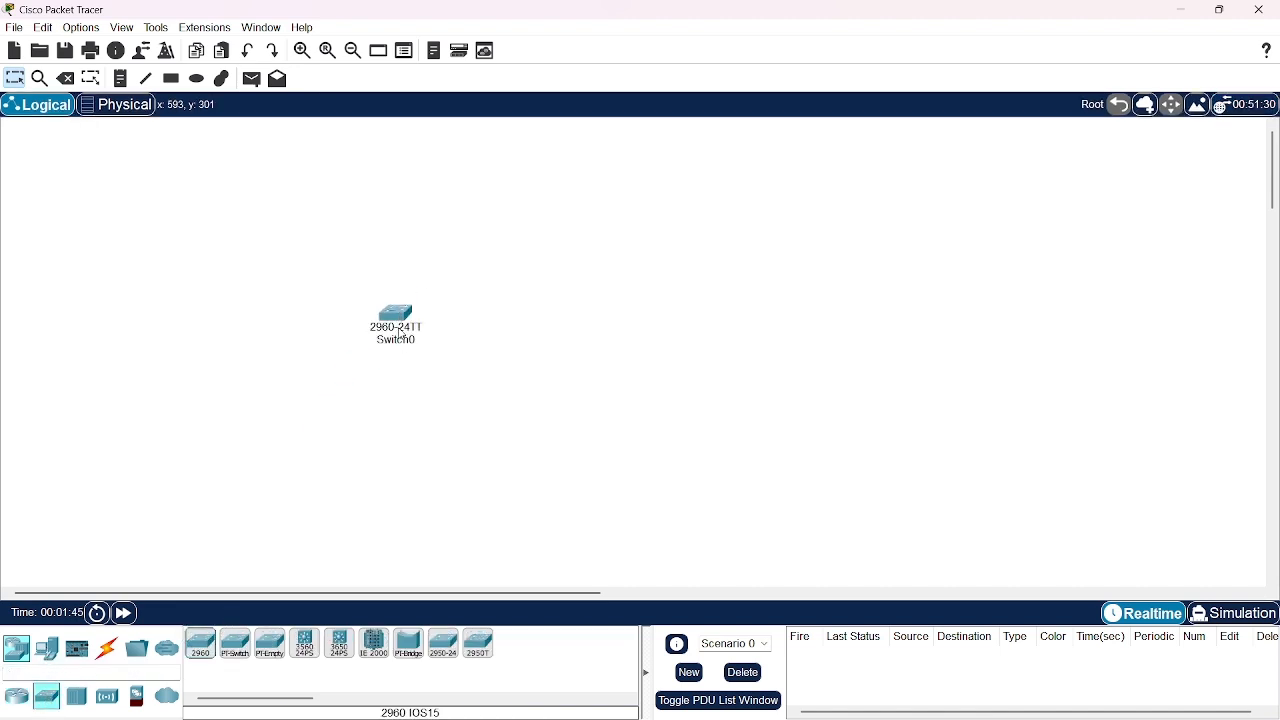
{"action": "left_click", "coordinate": [416, 342]}
{"action": "left_click", "coordinate": [416, 341]}
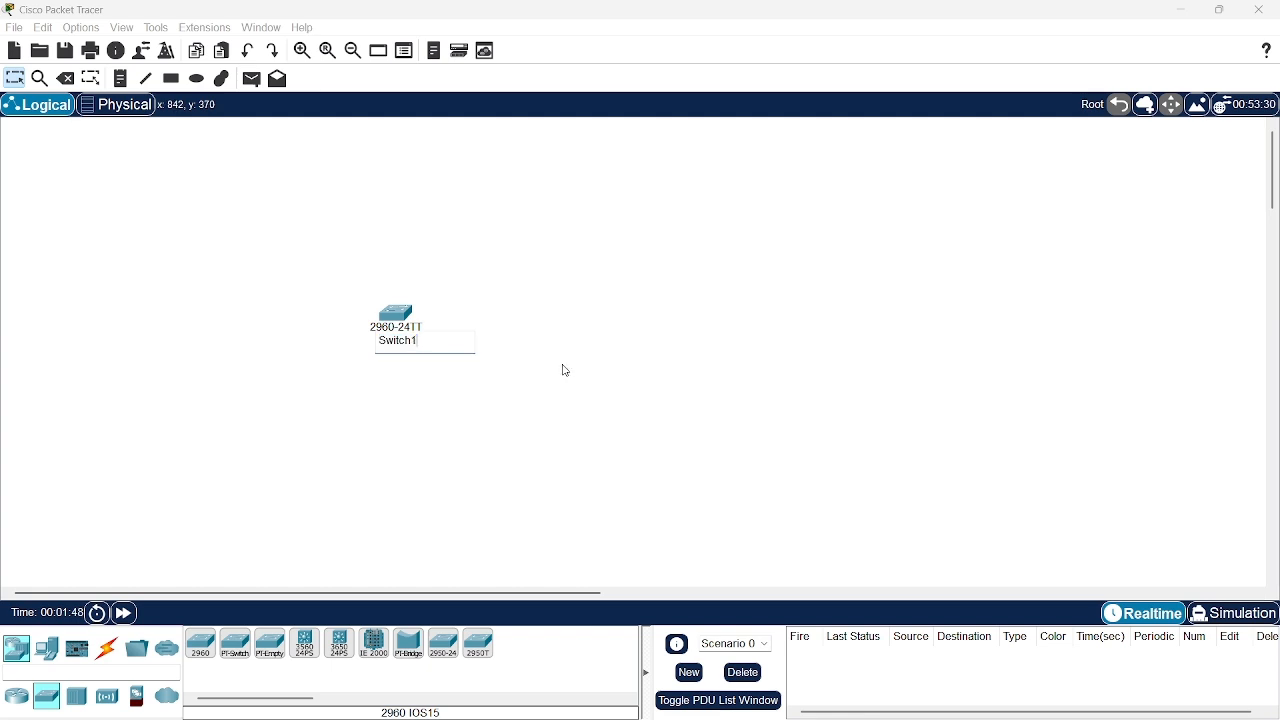
{"action": "key", "text": "Return"}
{"action": "left_click_drag", "start_coordinate": [400, 316], "coordinate": [345, 242]}
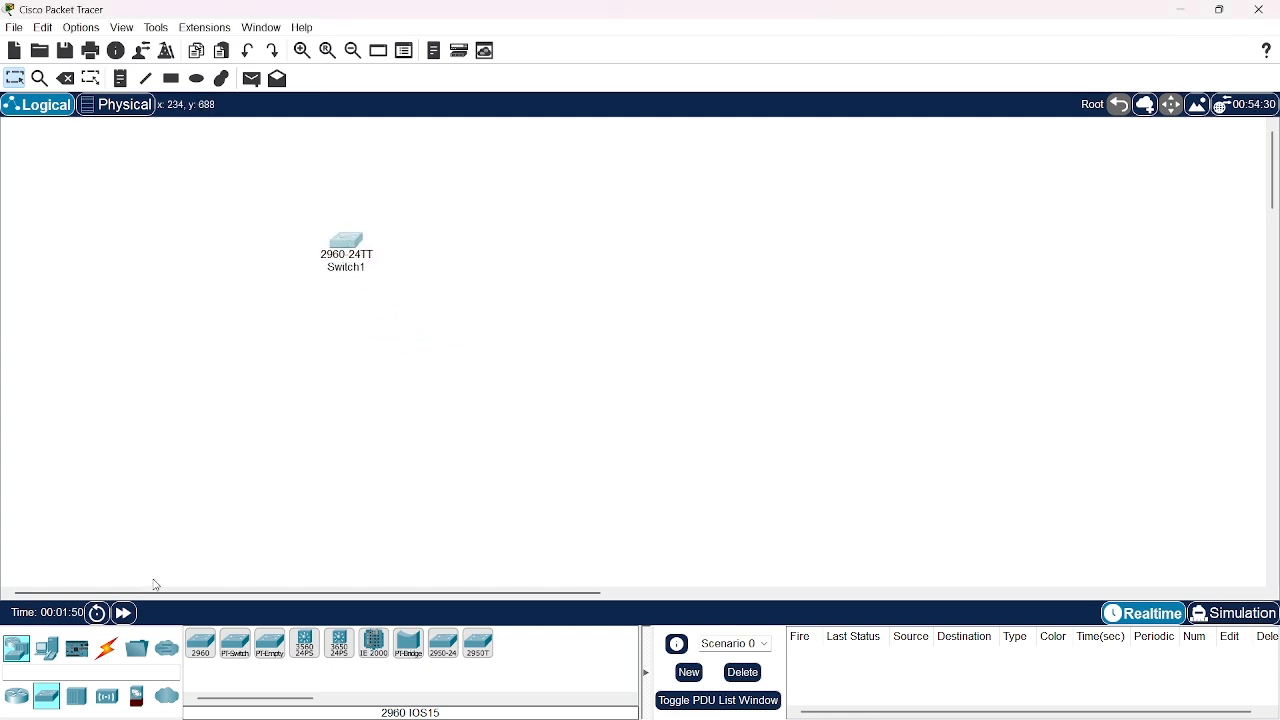
Add six PCs below the switch, three in a column on its left side and three on its right
{"action": "left_click", "coordinate": [47, 648]}
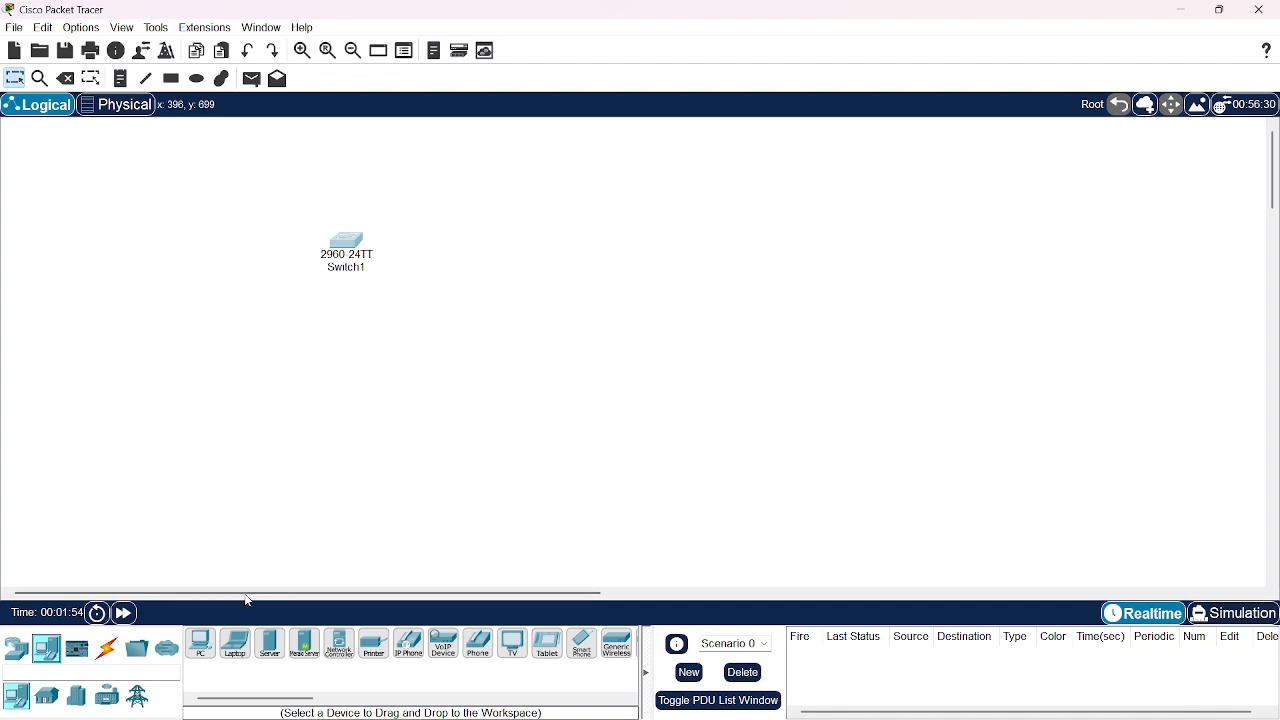
{"action": "left_click_drag", "start_coordinate": [203, 634], "coordinate": [205, 652]}
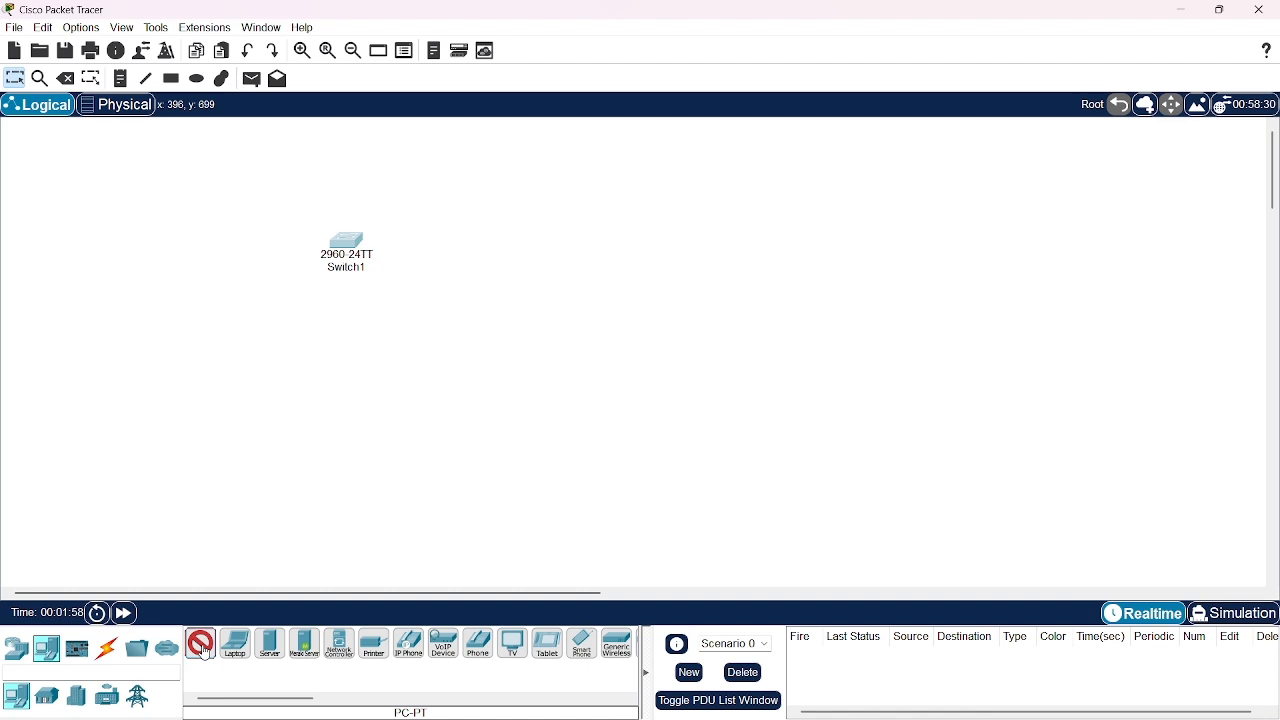
{"action": "left_click", "coordinate": [238, 272]}
{"action": "left_click", "coordinate": [245, 360]}
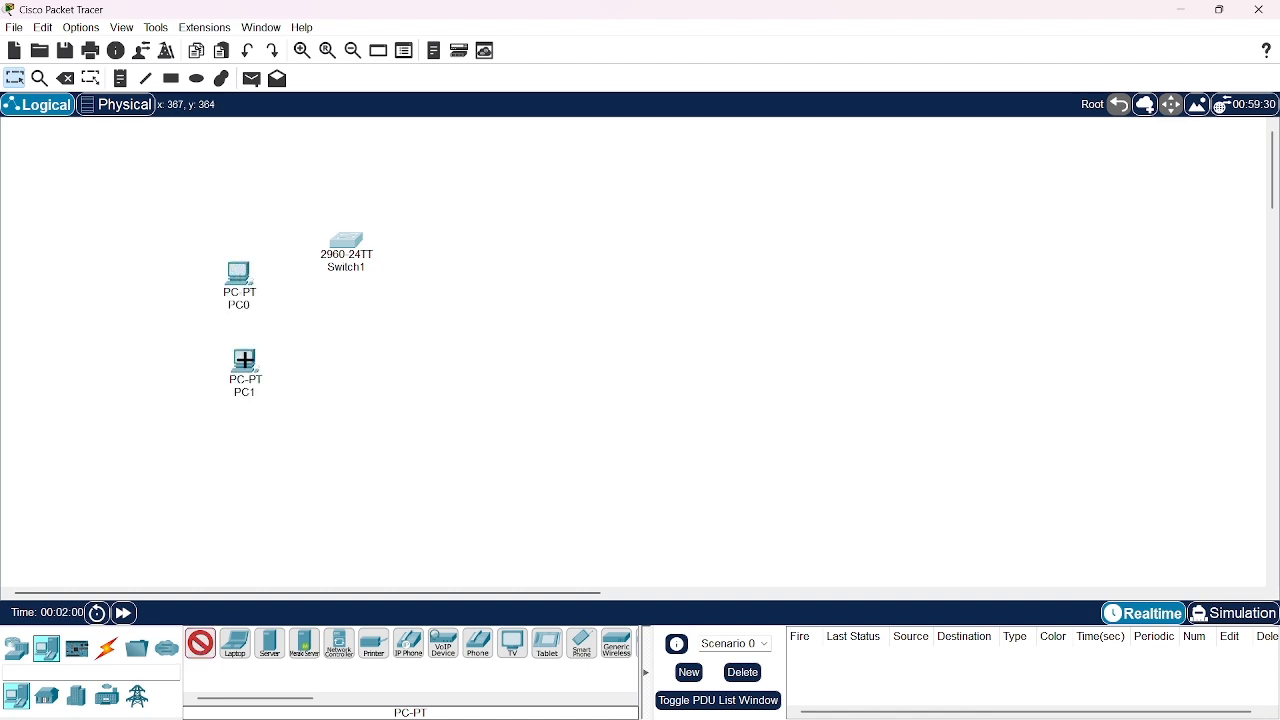
{"action": "left_click", "coordinate": [240, 438]}
{"action": "left_click", "coordinate": [451, 302]}
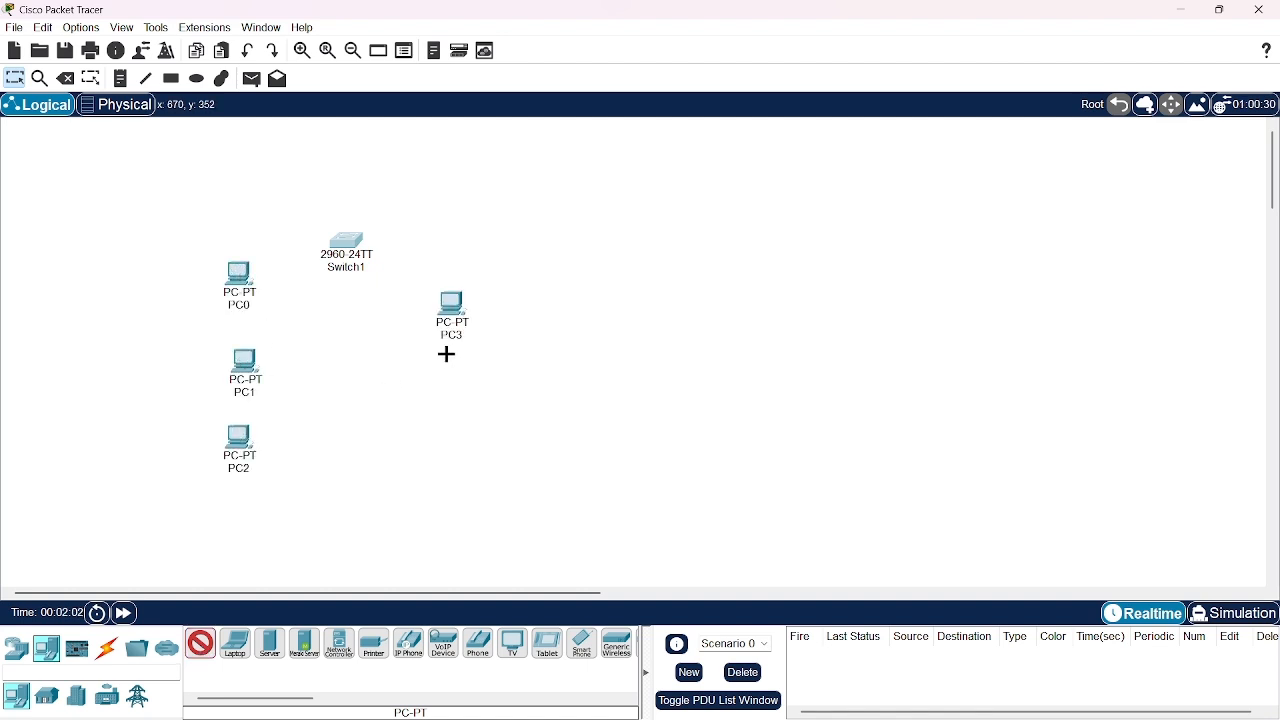
{"action": "left_click", "coordinate": [447, 376]}
{"action": "left_click", "coordinate": [437, 467]}
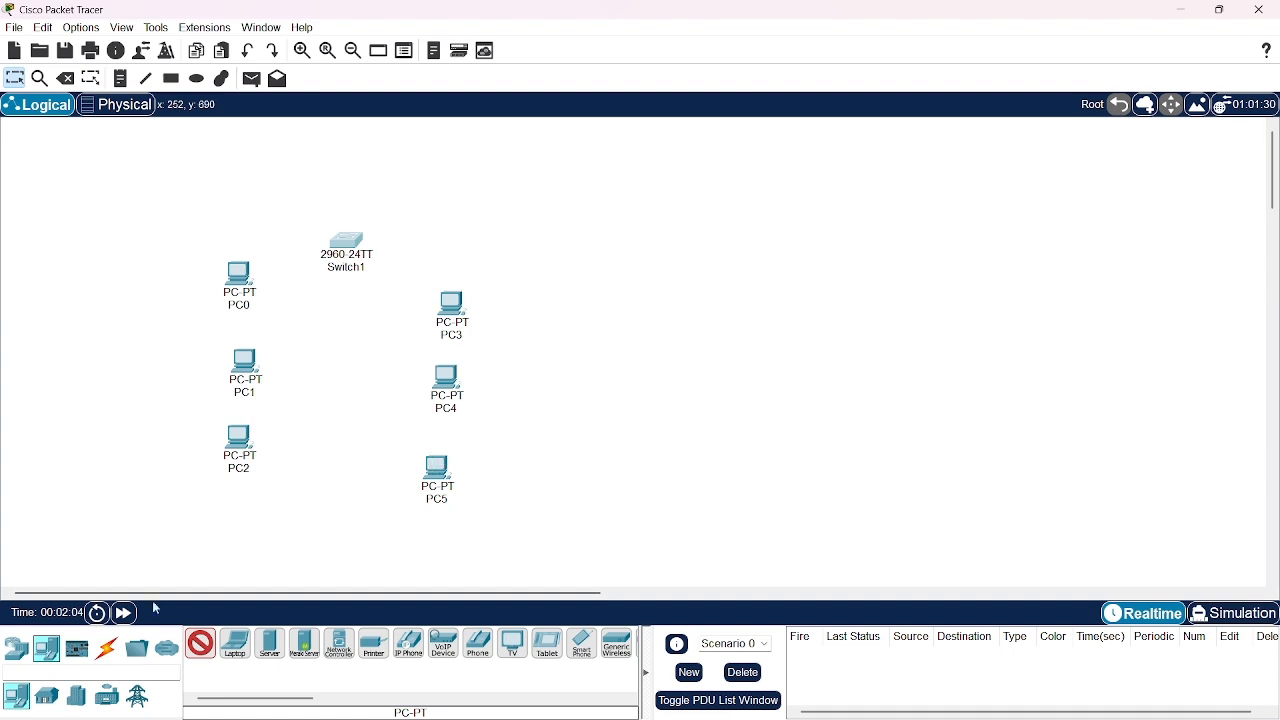
{"action": "left_click", "coordinate": [195, 646]}
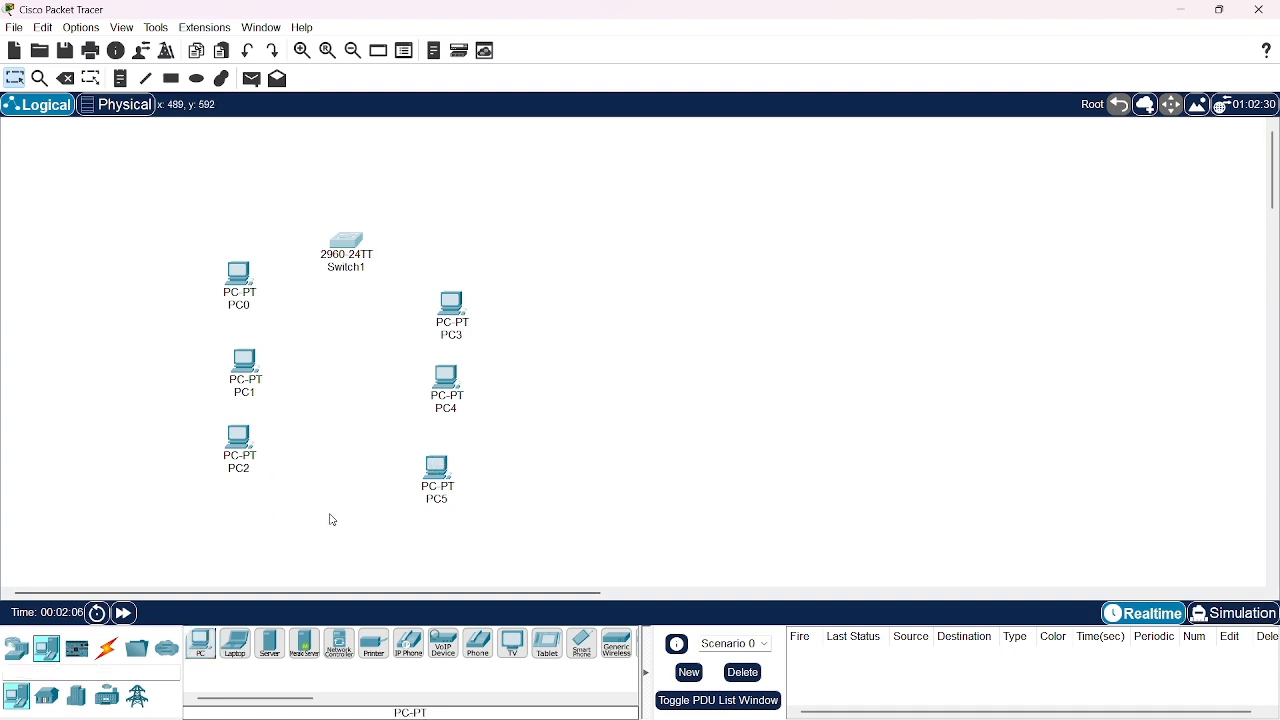
Rename the six PCs PC1 to PC6 and adjust the positions of PC1, PC2 and PC3 in the left column
{"action": "left_click", "coordinate": [445, 500]}
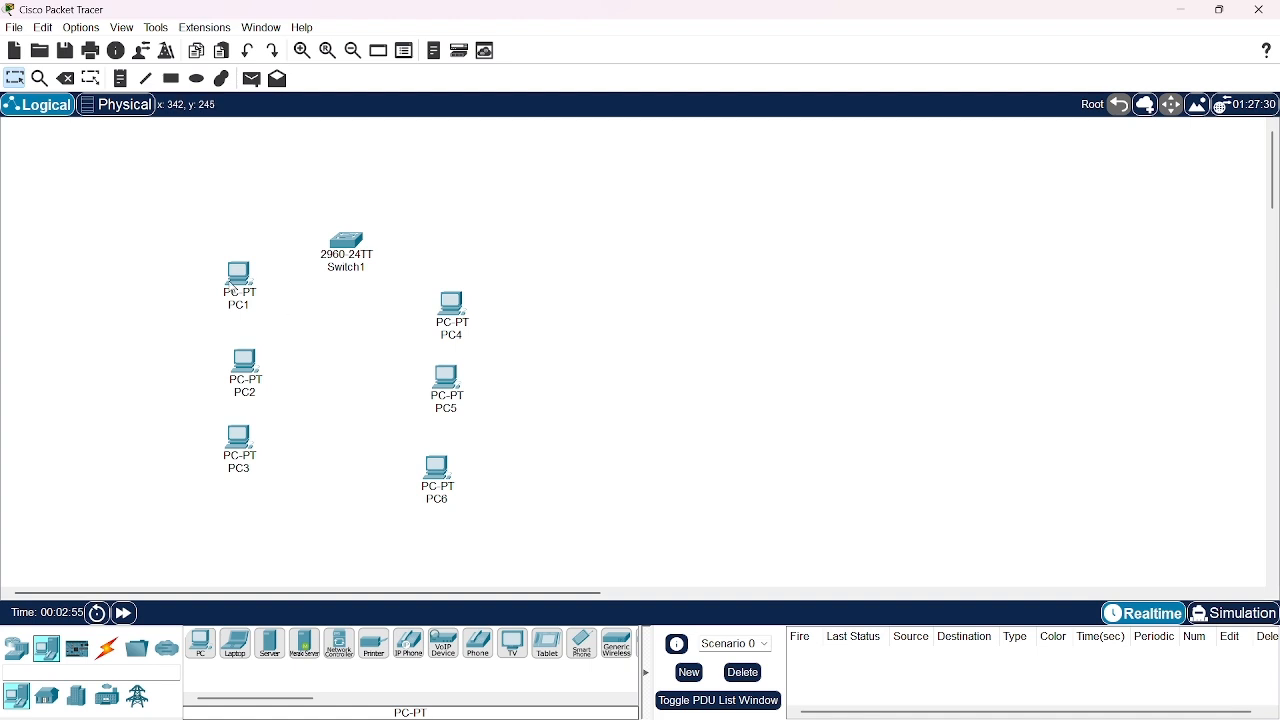
{"action": "left_click_drag", "start_coordinate": [237, 281], "coordinate": [233, 293]}
{"action": "mouse_move", "coordinate": [244, 358]}
{"action": "left_mouse_down"}
{"action": "mouse_move", "coordinate": [220, 387]}
{"action": "mouse_move", "coordinate": [226, 364]}
{"action": "left_mouse_up"}
{"action": "left_click_drag", "start_coordinate": [241, 431], "coordinate": [231, 451]}
Connect PC1, PC2 and PC3 to Switch1 using the automatically chosen connection type
{"action": "left_click", "coordinate": [108, 648]}
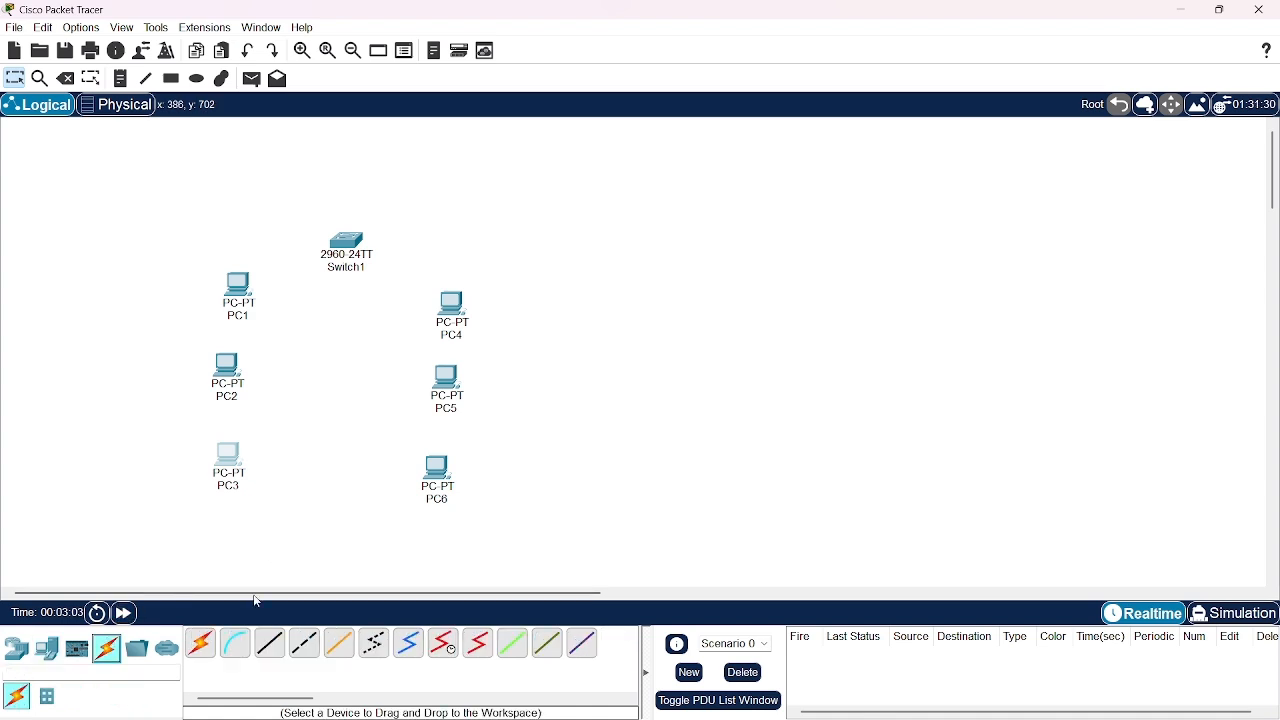
{"action": "left_click", "coordinate": [205, 647]}
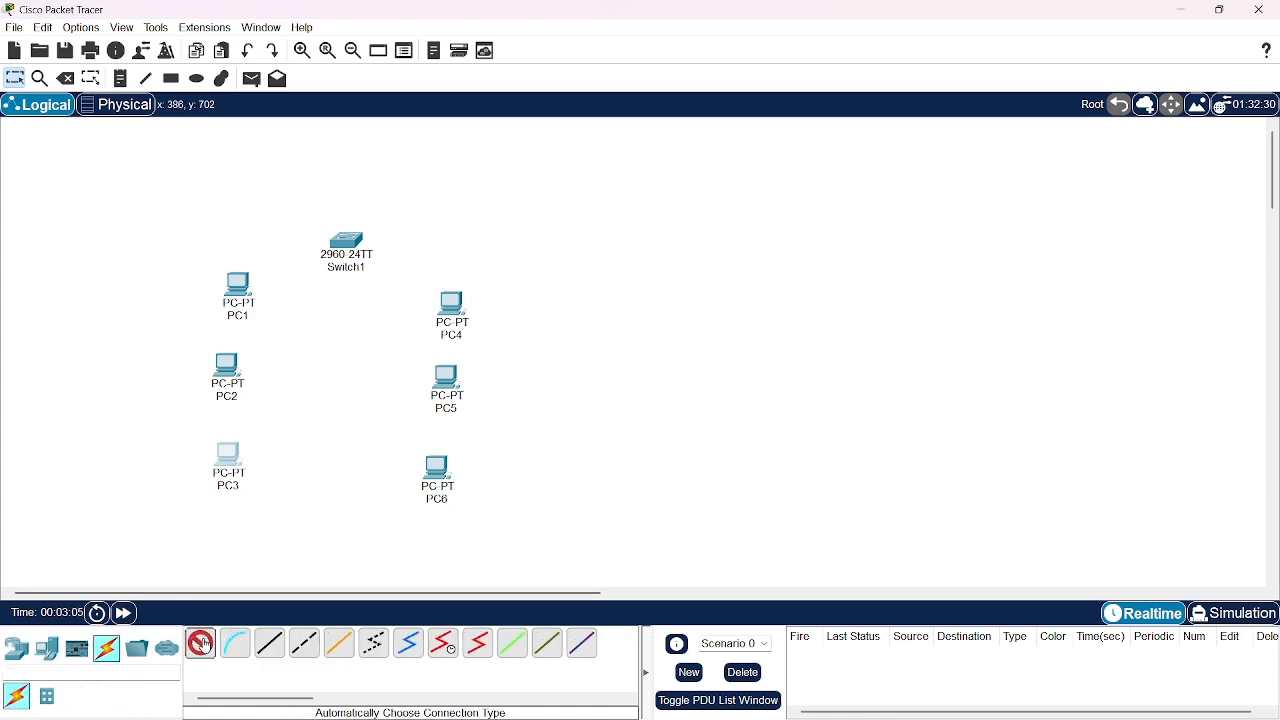
{"action": "left_click", "coordinate": [243, 292]}
{"action": "left_click", "coordinate": [345, 244]}
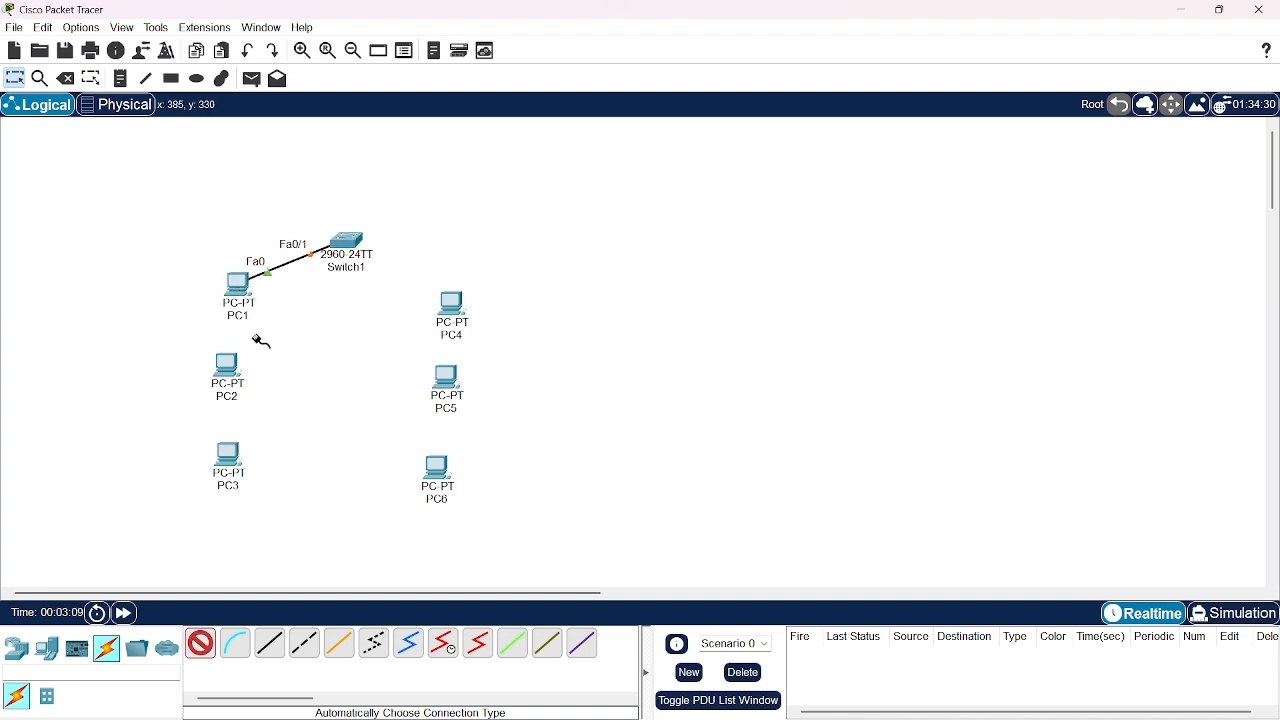
{"action": "left_click", "coordinate": [228, 365]}
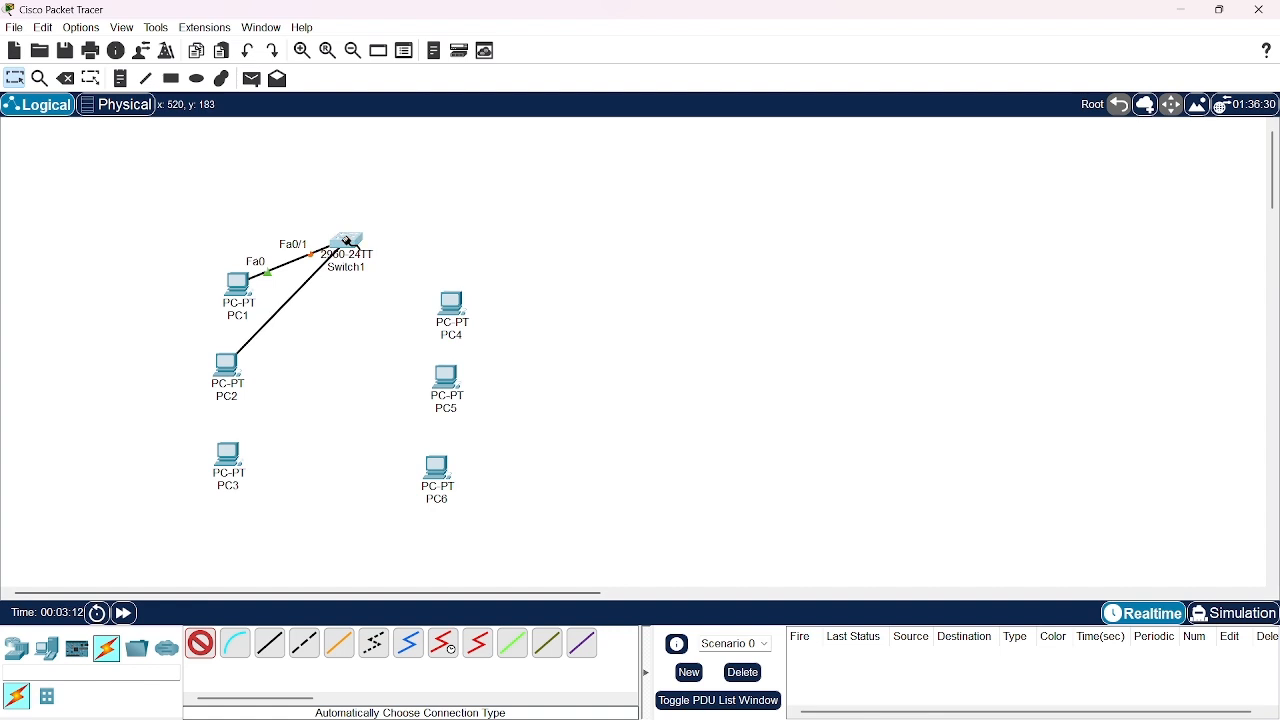
{"action": "left_click", "coordinate": [360, 246]}
{"action": "left_click", "coordinate": [228, 462]}
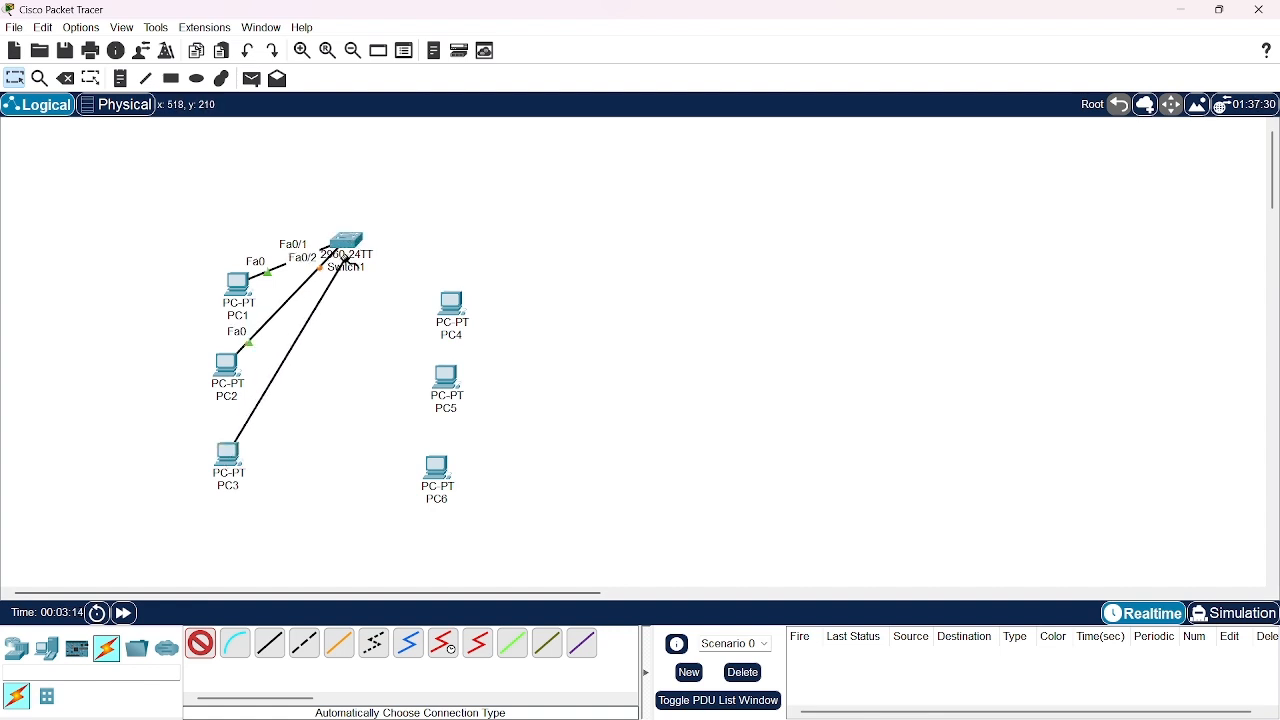
{"action": "left_click", "coordinate": [350, 245]}
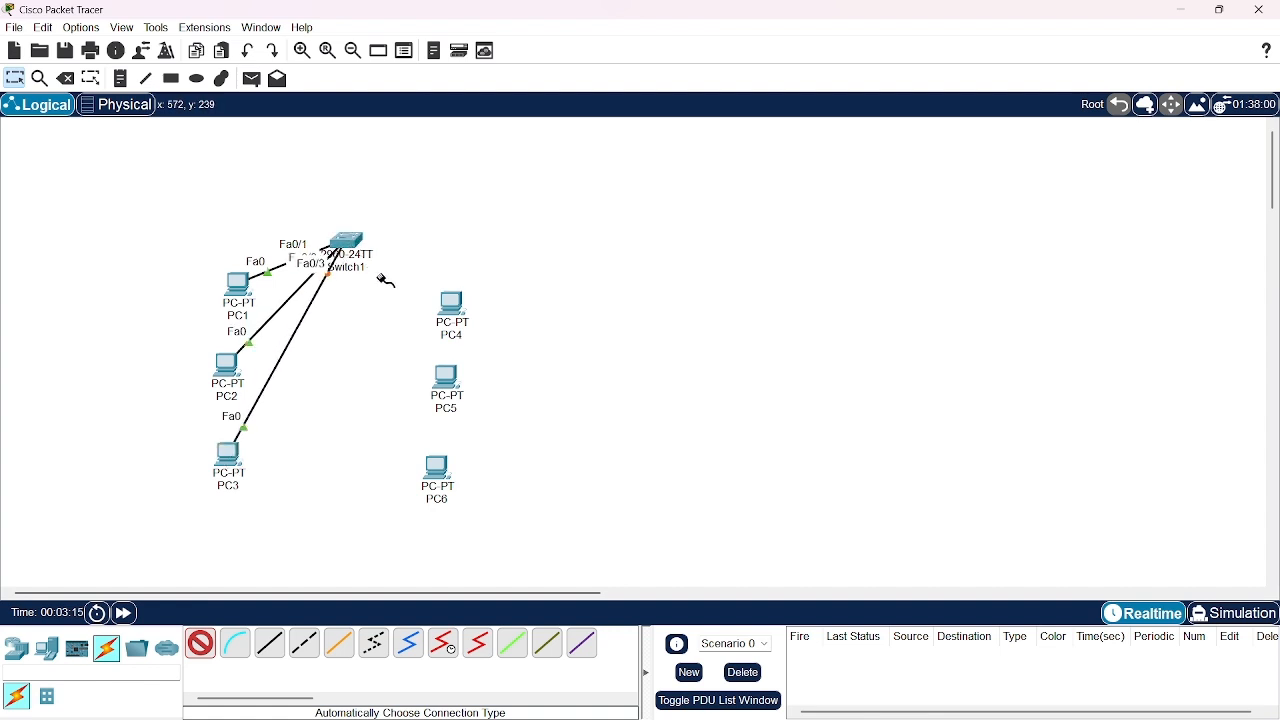
Connect PC4, PC5 and PC6 to Switch1 with automatically chosen cables and finish cabling
{"action": "left_click", "coordinate": [466, 312]}
{"action": "left_click", "coordinate": [350, 243]}
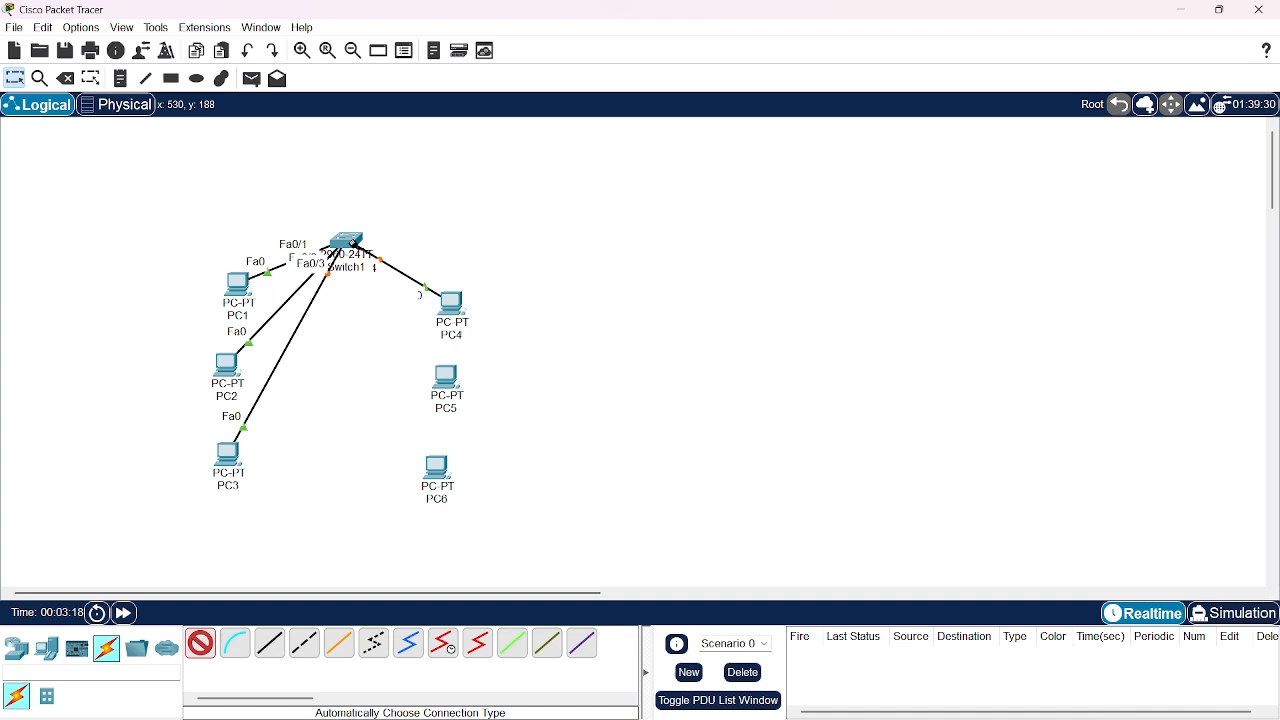
{"action": "left_click", "coordinate": [445, 376]}
{"action": "left_click", "coordinate": [358, 250]}
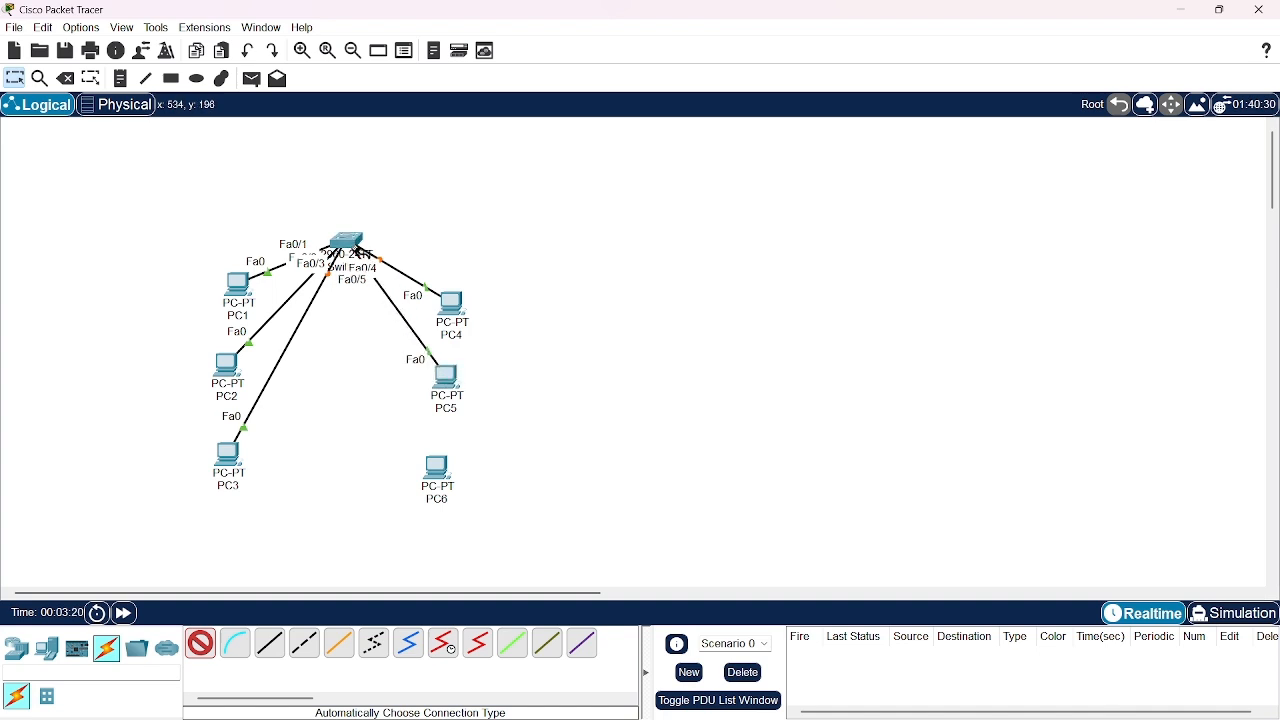
{"action": "left_click", "coordinate": [438, 470]}
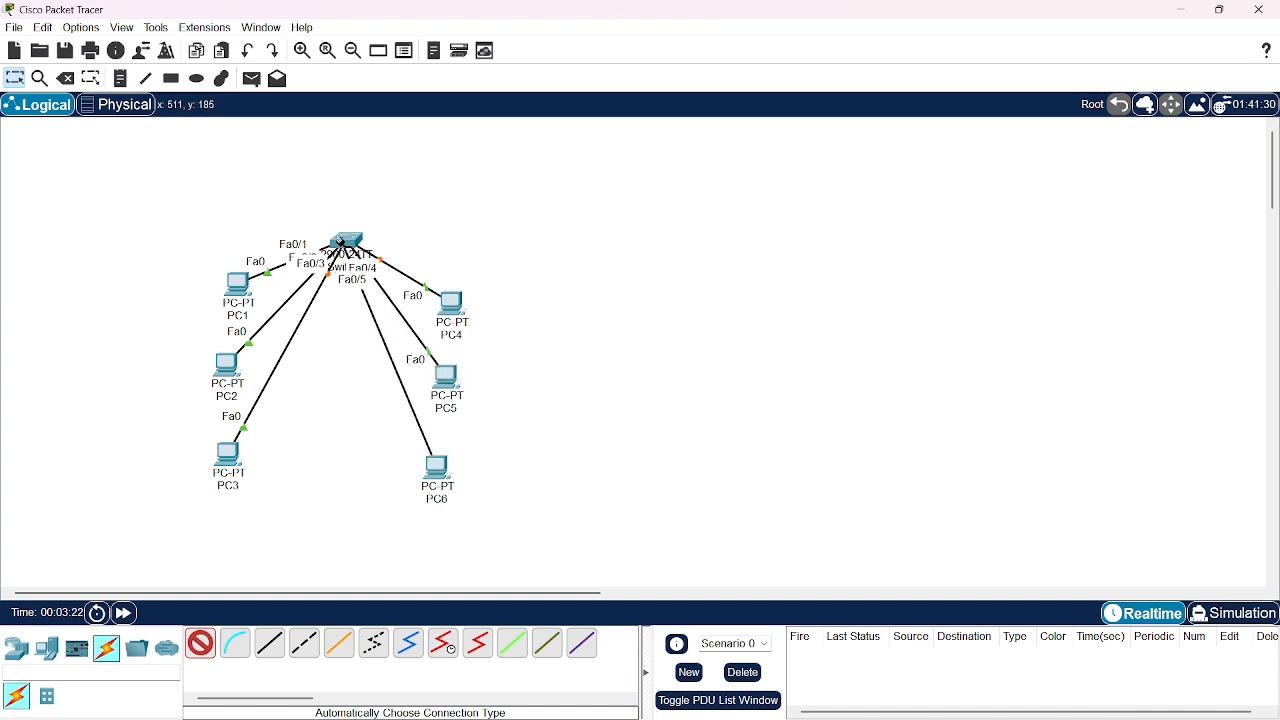
{"action": "left_click", "coordinate": [342, 243]}
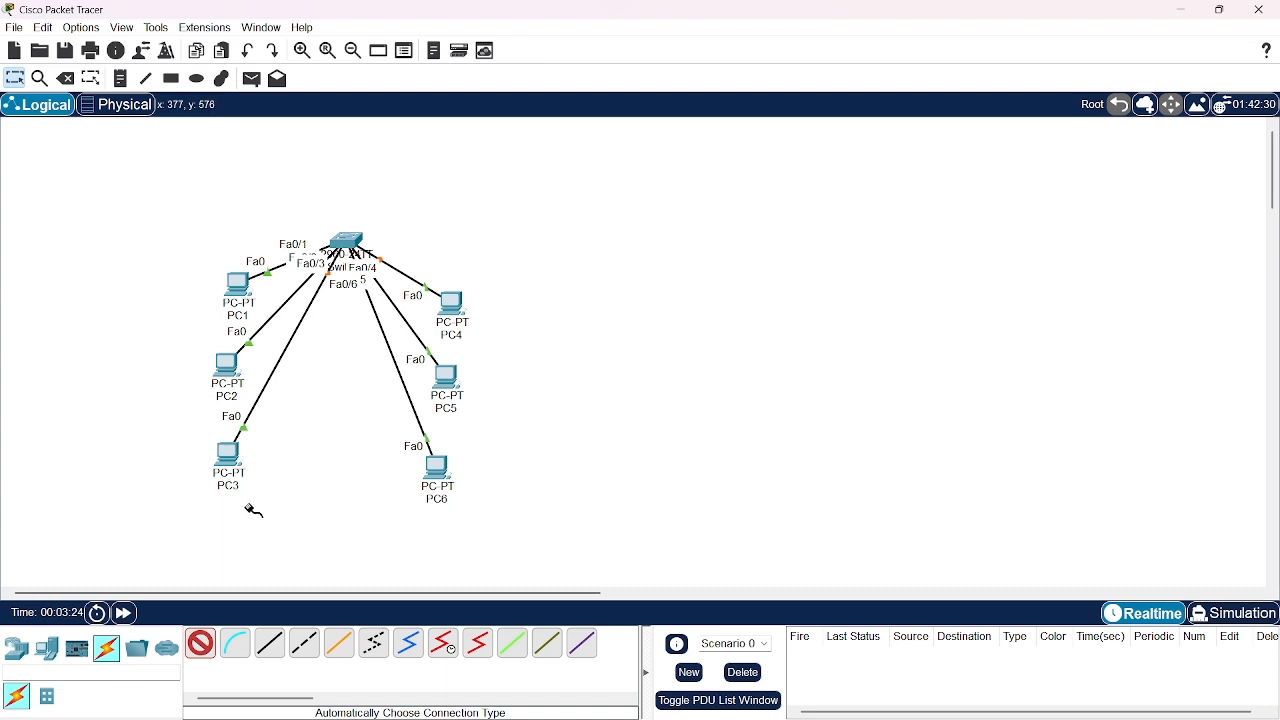
{"action": "left_click", "coordinate": [204, 642]}
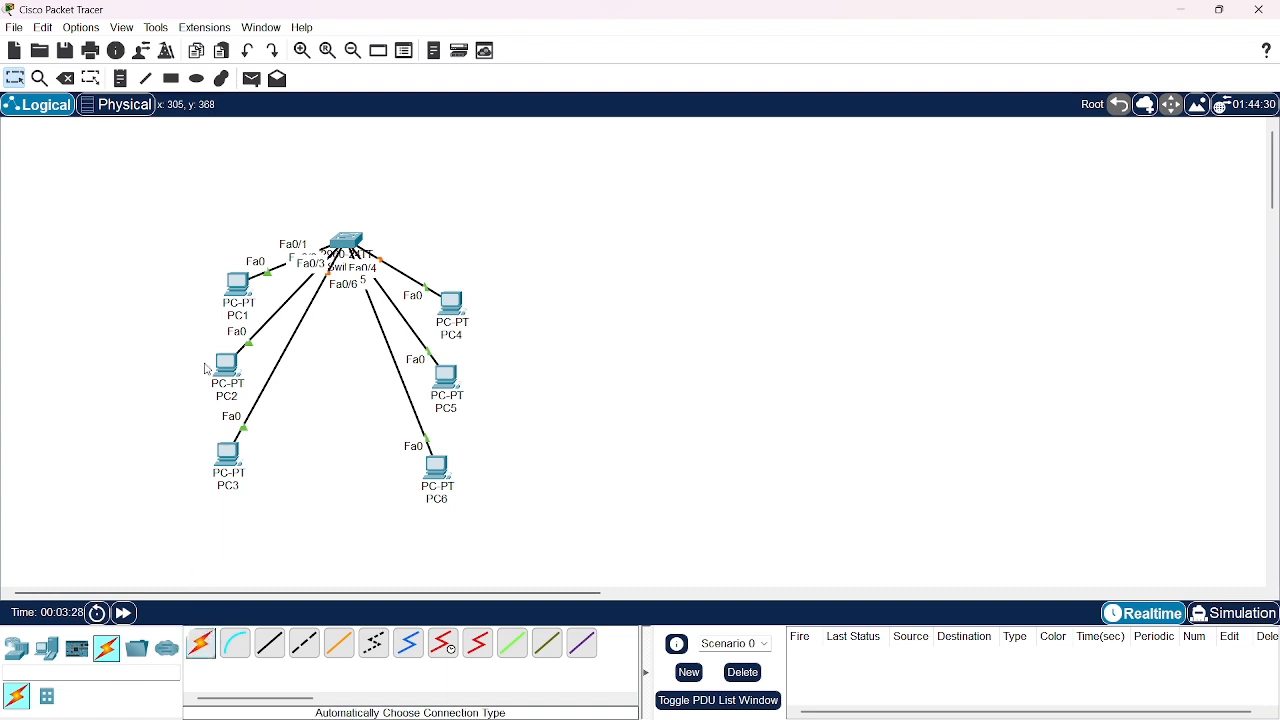
Add a text note reading 192.168.10.0/24 above PC1 to label the left network
{"action": "left_click", "coordinate": [124, 79]}
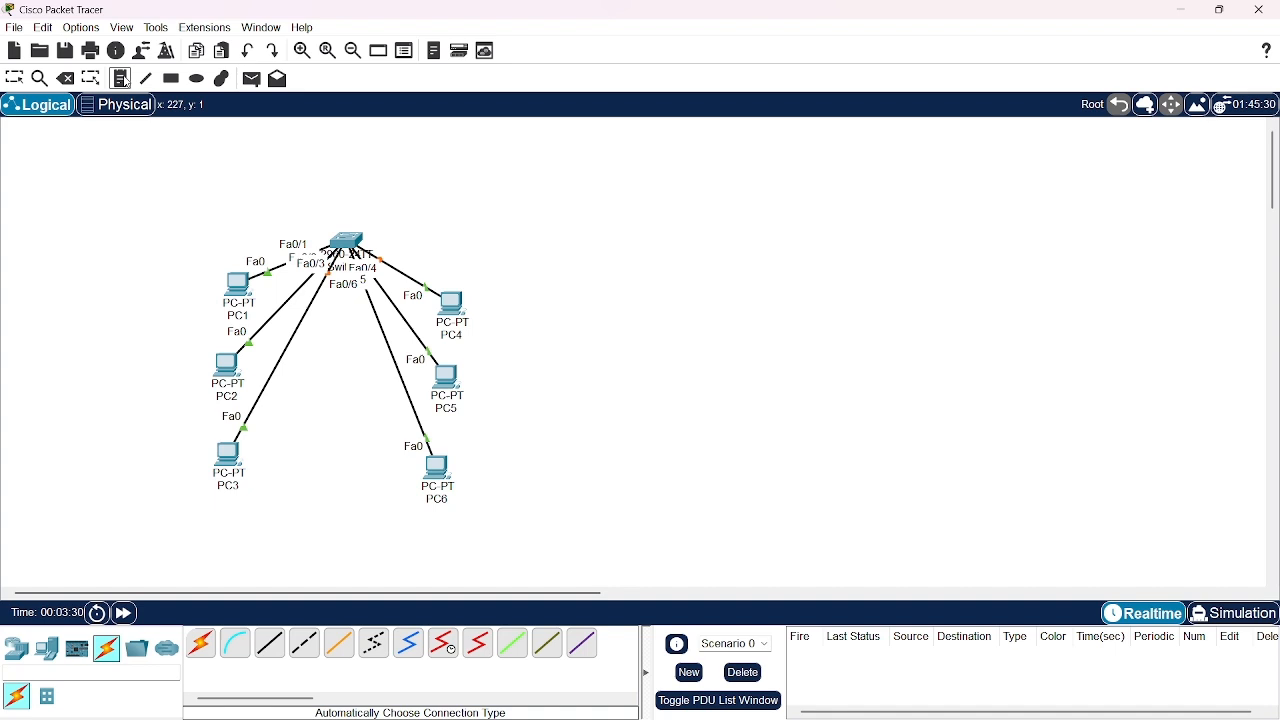
{"action": "left_click", "coordinate": [152, 235]}
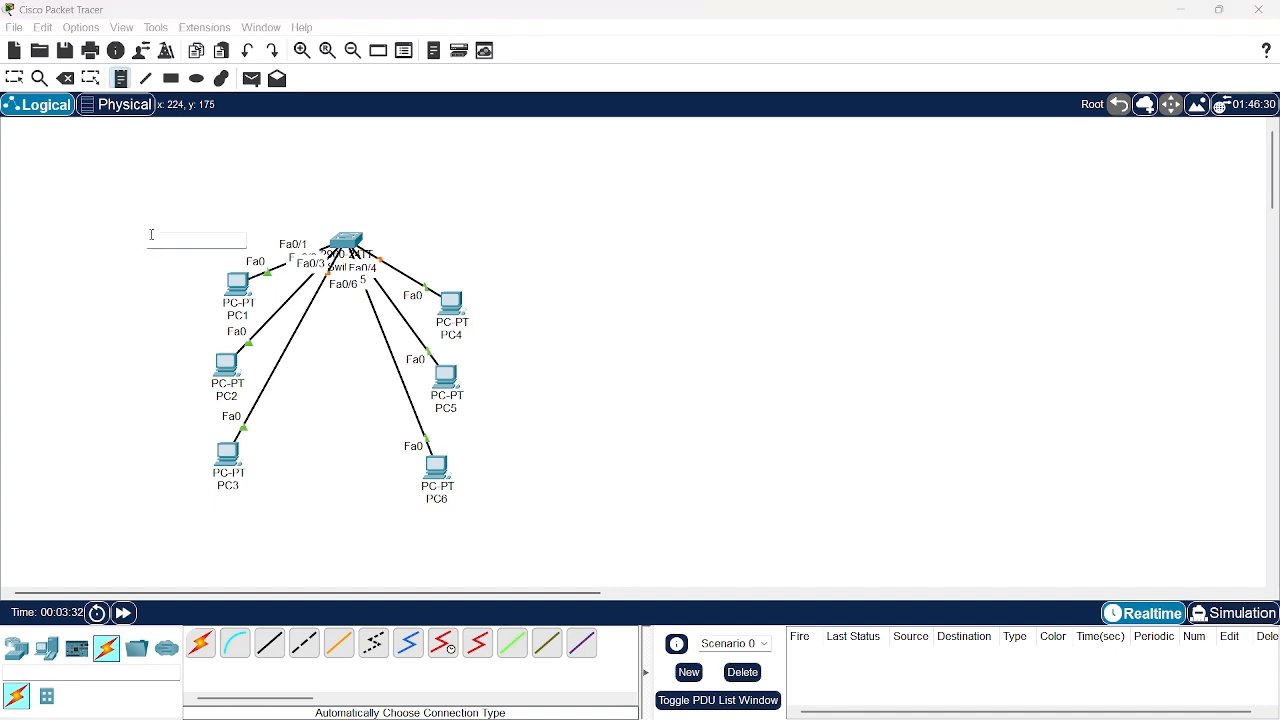
{"action": "type", "text": "192.168.10.0/24"}
Add a text note reading 192.168.20.0/24 above PC4 to label the right network
{"action": "left_click", "coordinate": [487, 251]}
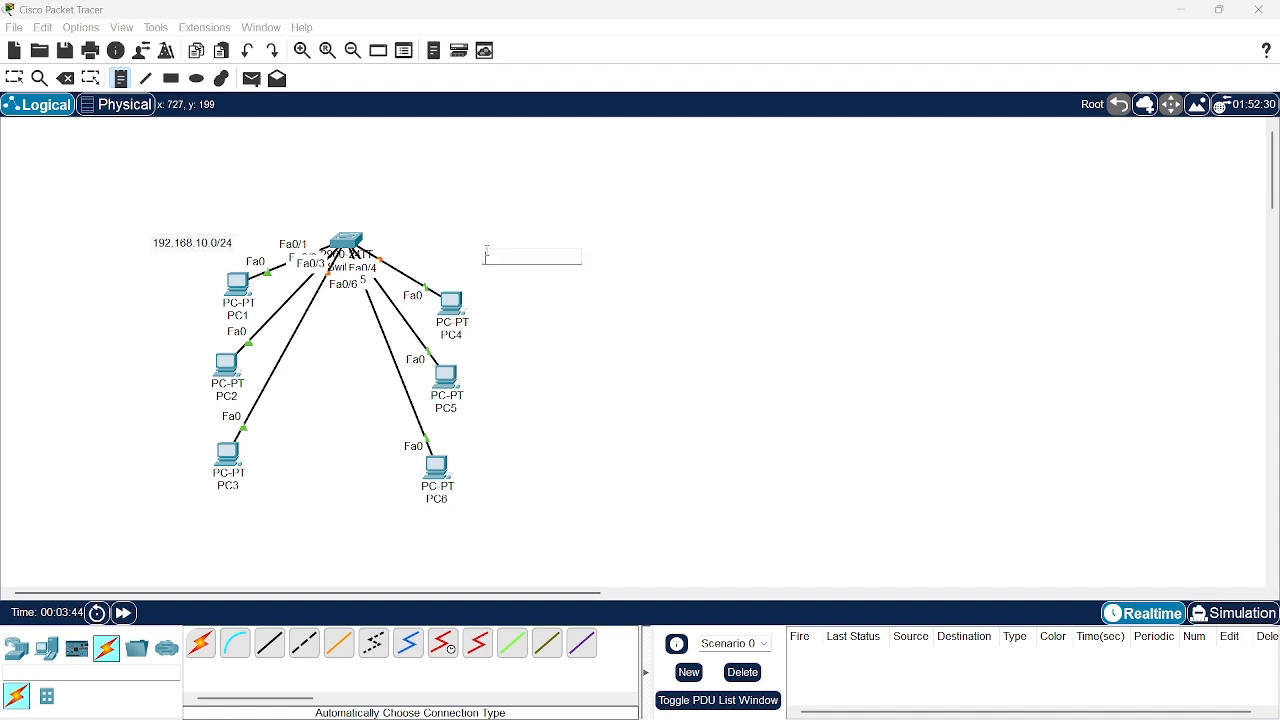
{"action": "type", "text": "192.168.20.0/"}
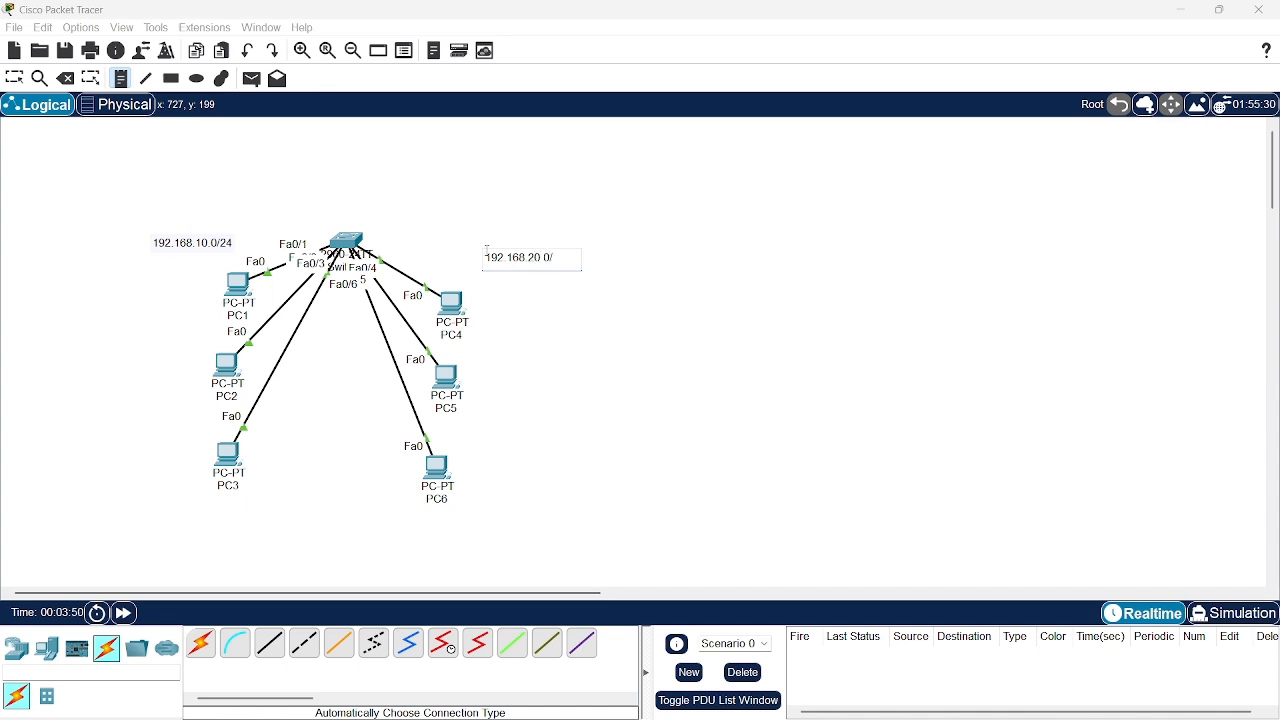
{"action": "type", "text": "24"}
{"action": "left_click", "coordinate": [581, 333]}
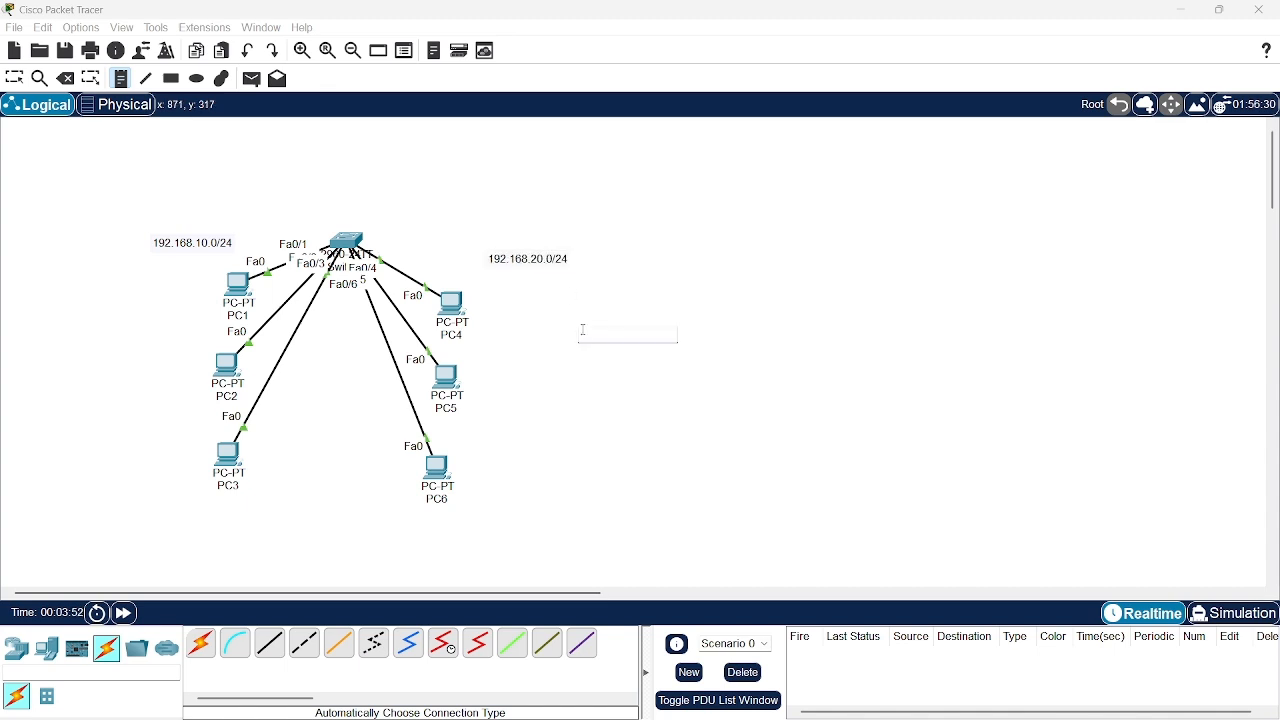
Add a text note reading VLAN 10 beside PC3 for the left group of PCs
{"action": "left_click", "coordinate": [119, 431]}
{"action": "type", "text": "vlan"}
{"action": "key", "text": "BackSpace"}
{"action": "key", "text": "BackSpace"}
{"action": "key", "text": "BackSpace"}
{"action": "key", "text": "BackSpace"}
{"action": "key", "text": "BackSpace"}
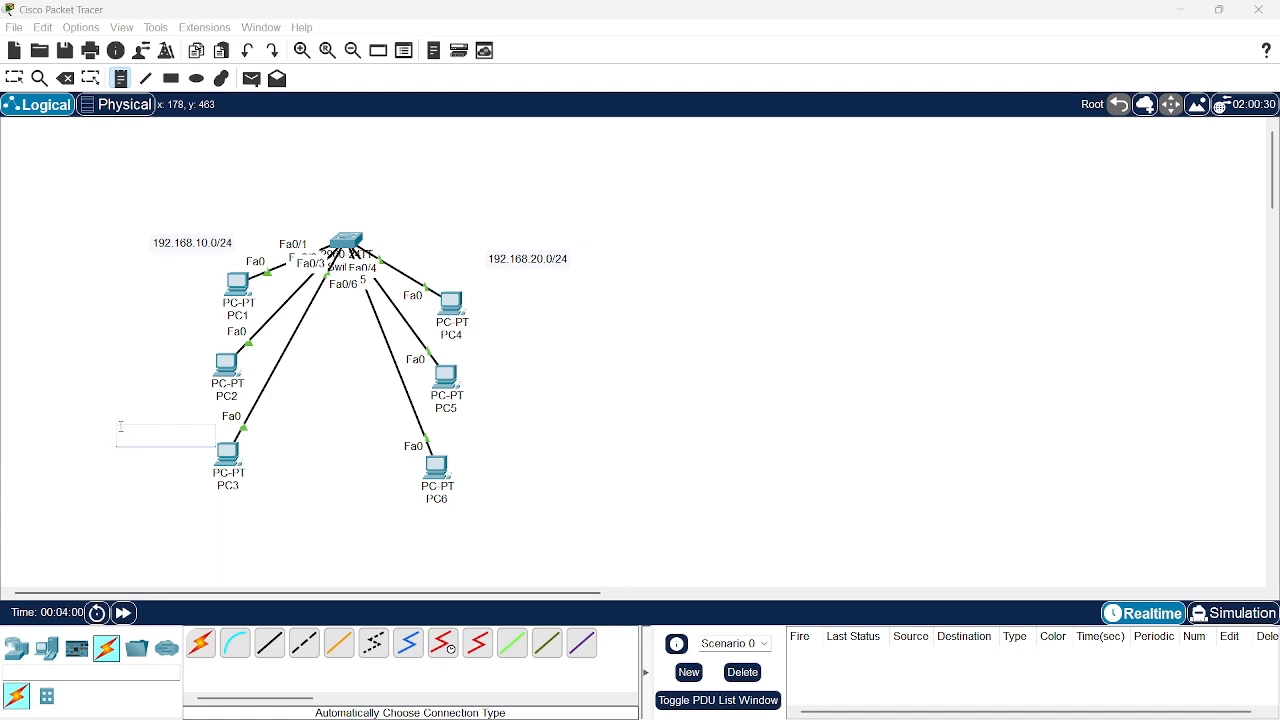
{"action": "type", "text": "VLAN 10"}
{"action": "left_click", "coordinate": [594, 566]}
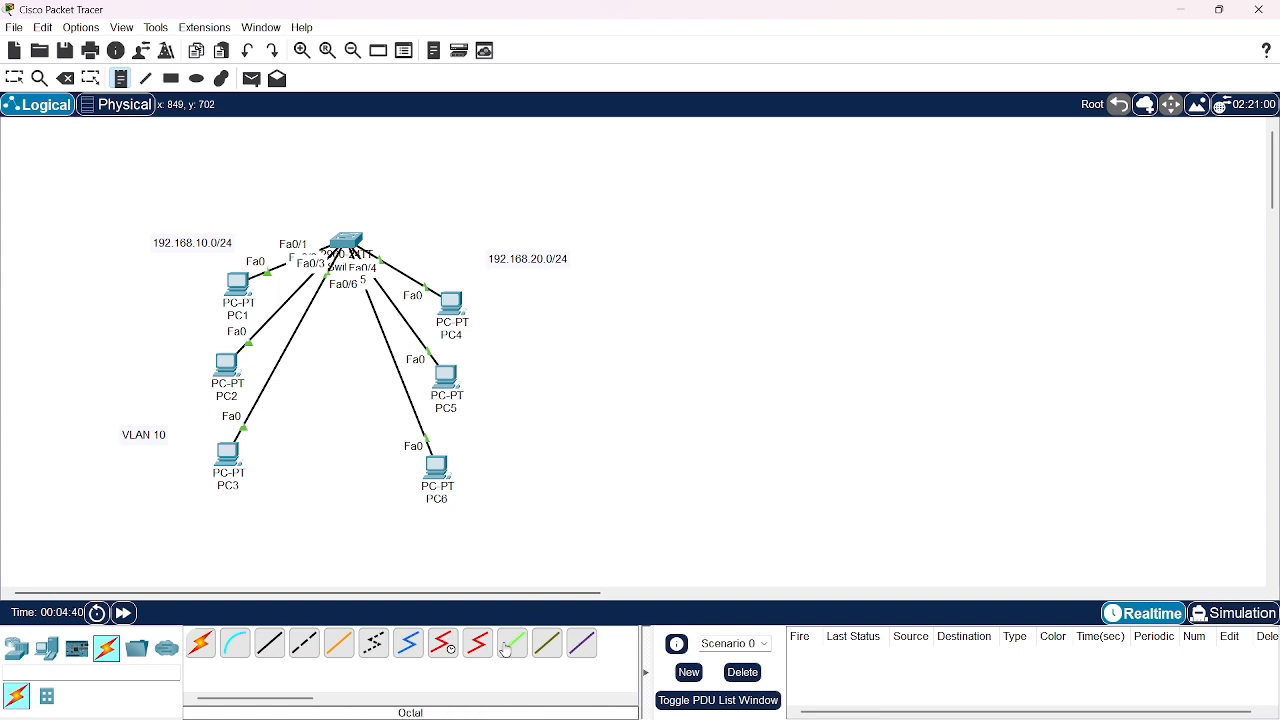
Add a text note reading VLAN 20 beside PC6 for the right group of PCs
{"action": "left_click", "coordinate": [534, 465]}
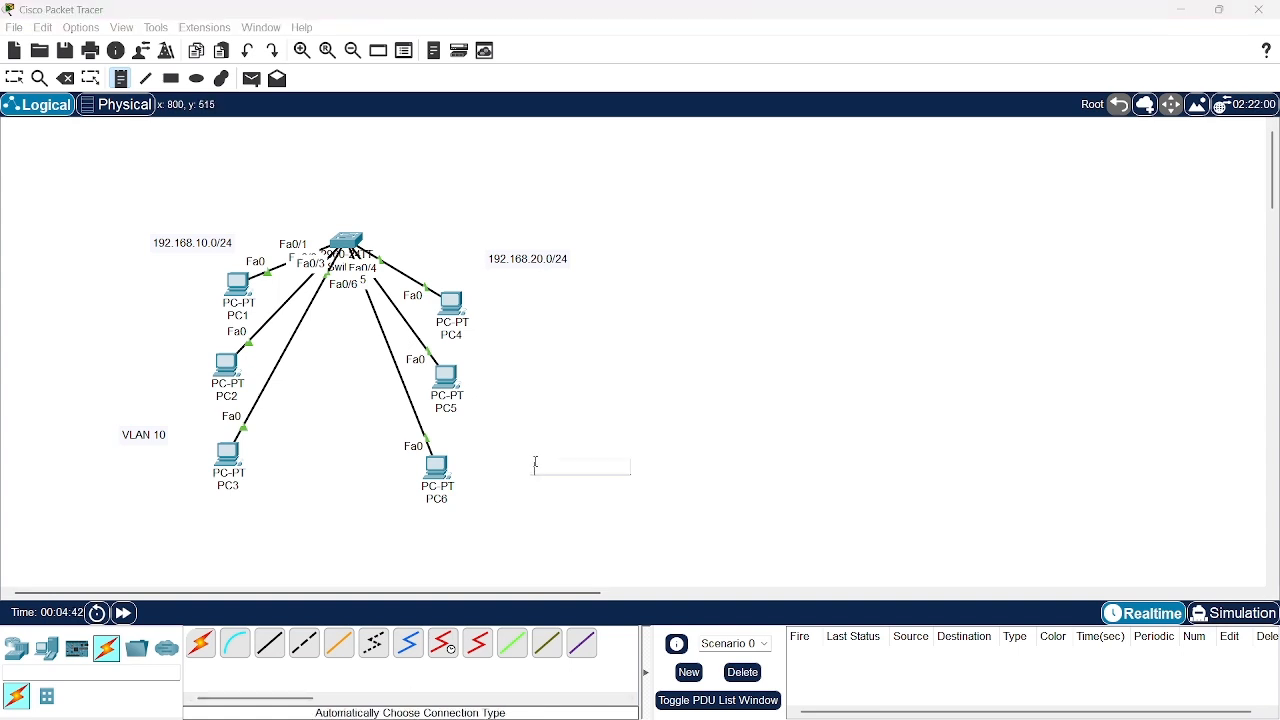
{"action": "type", "text": "VLAN 20"}
{"action": "left_click", "coordinate": [14, 78]}
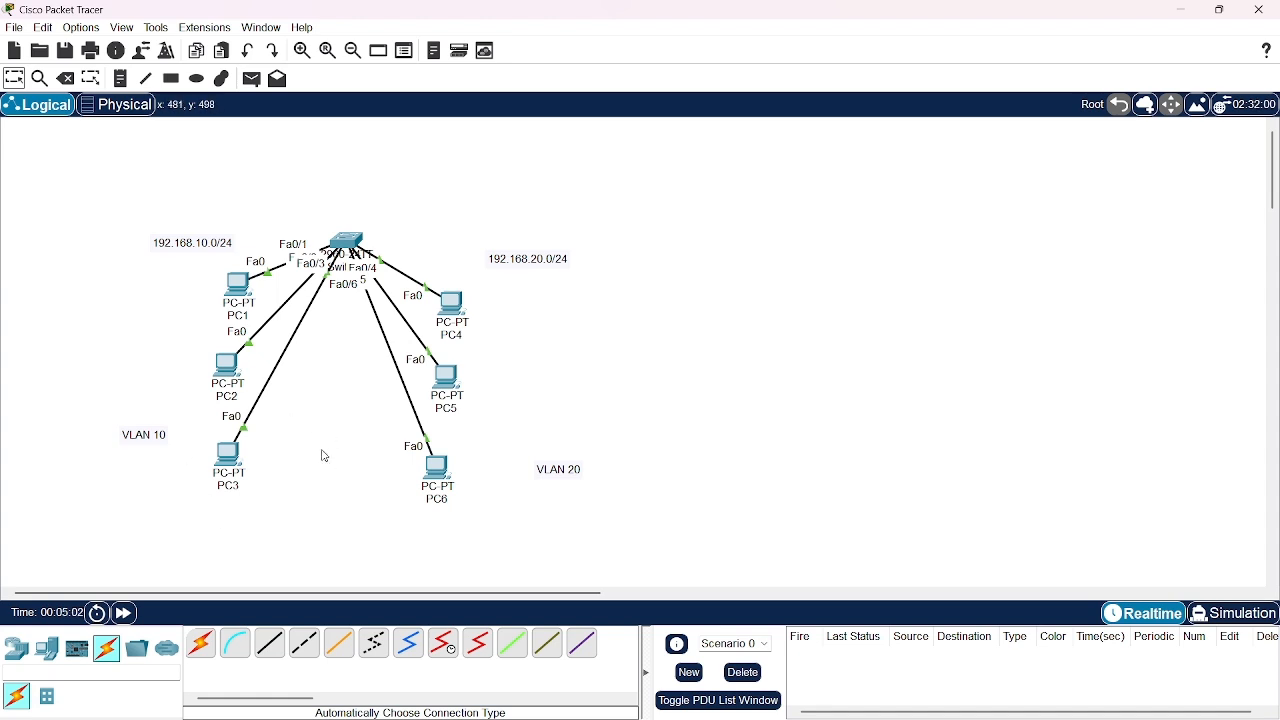
Add a text note reading 1-4096 between PC3 and PC6 and shift it slightly toward PC3
{"action": "left_click", "coordinate": [120, 78]}
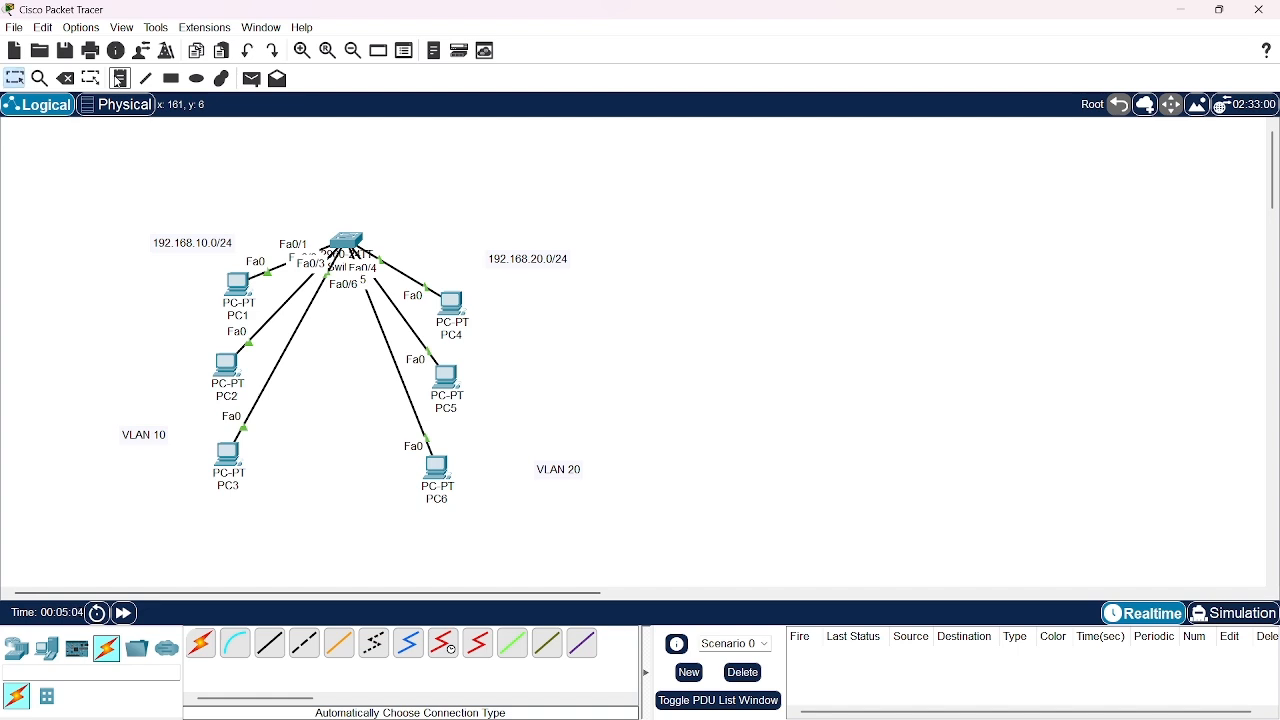
{"action": "left_click", "coordinate": [346, 440]}
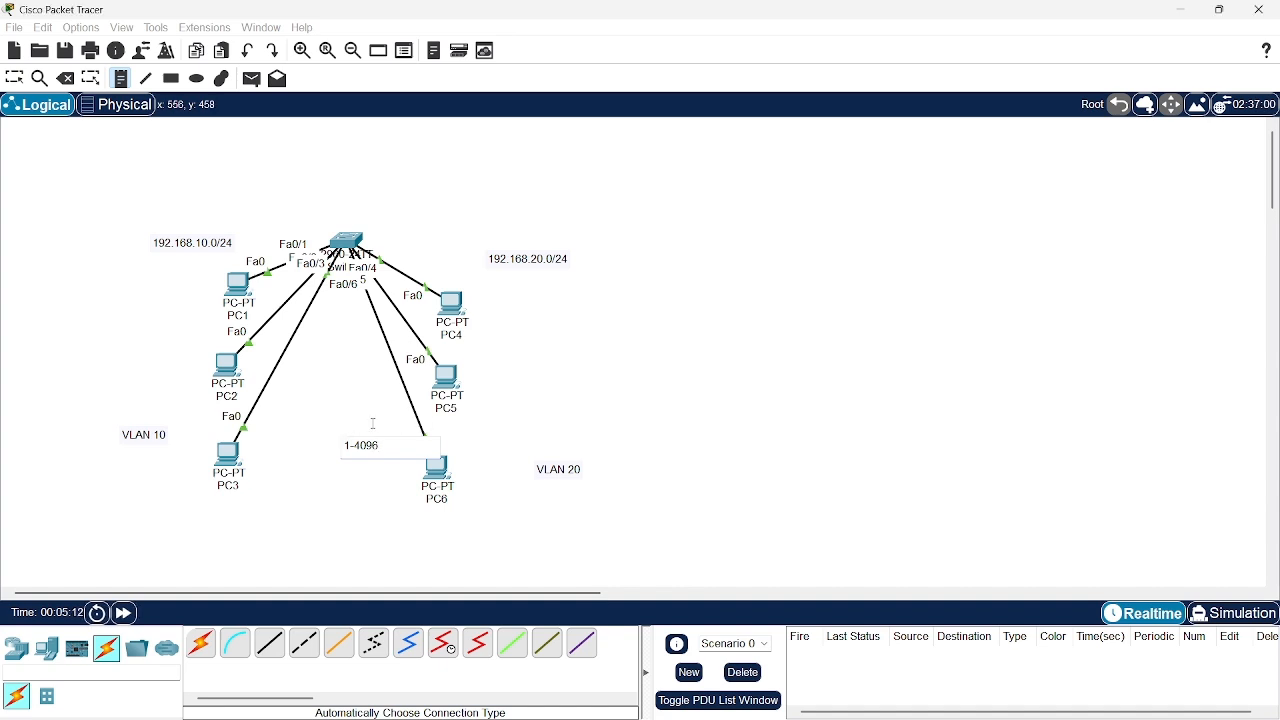
{"action": "left_click", "coordinate": [374, 424]}
{"action": "left_click", "coordinate": [14, 78]}
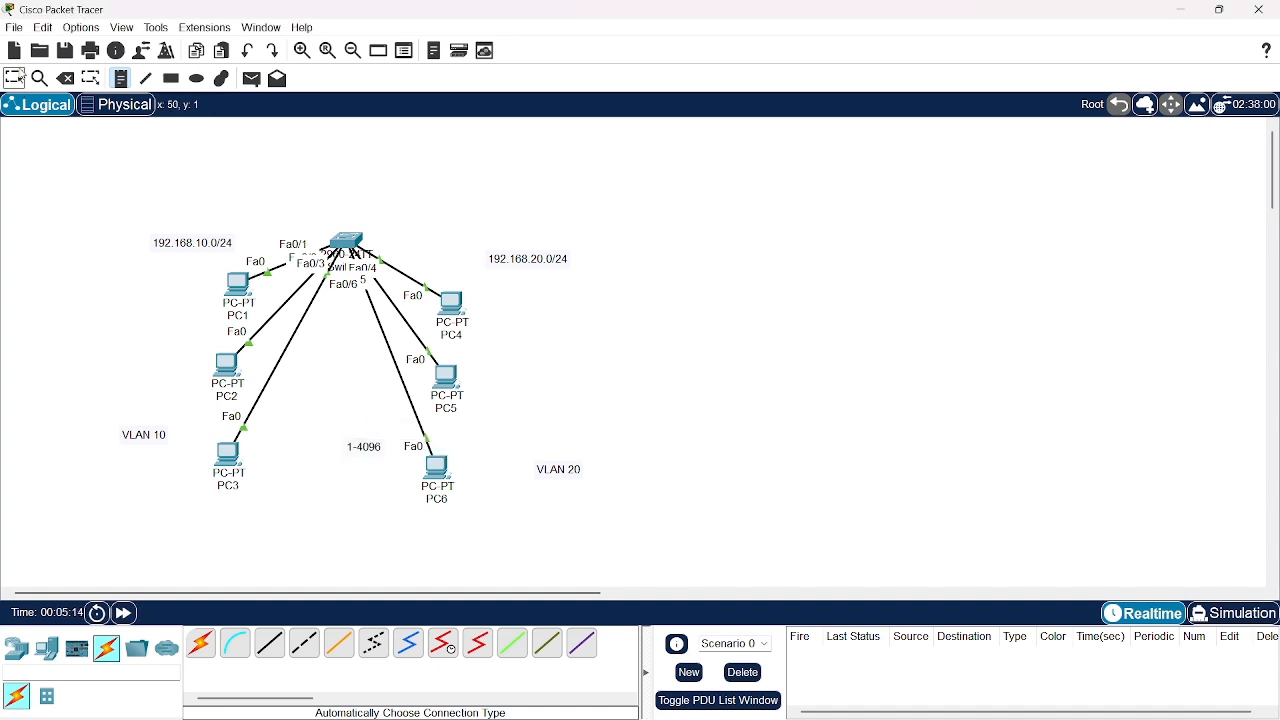
{"action": "left_click_drag", "start_coordinate": [368, 452], "coordinate": [356, 461]}
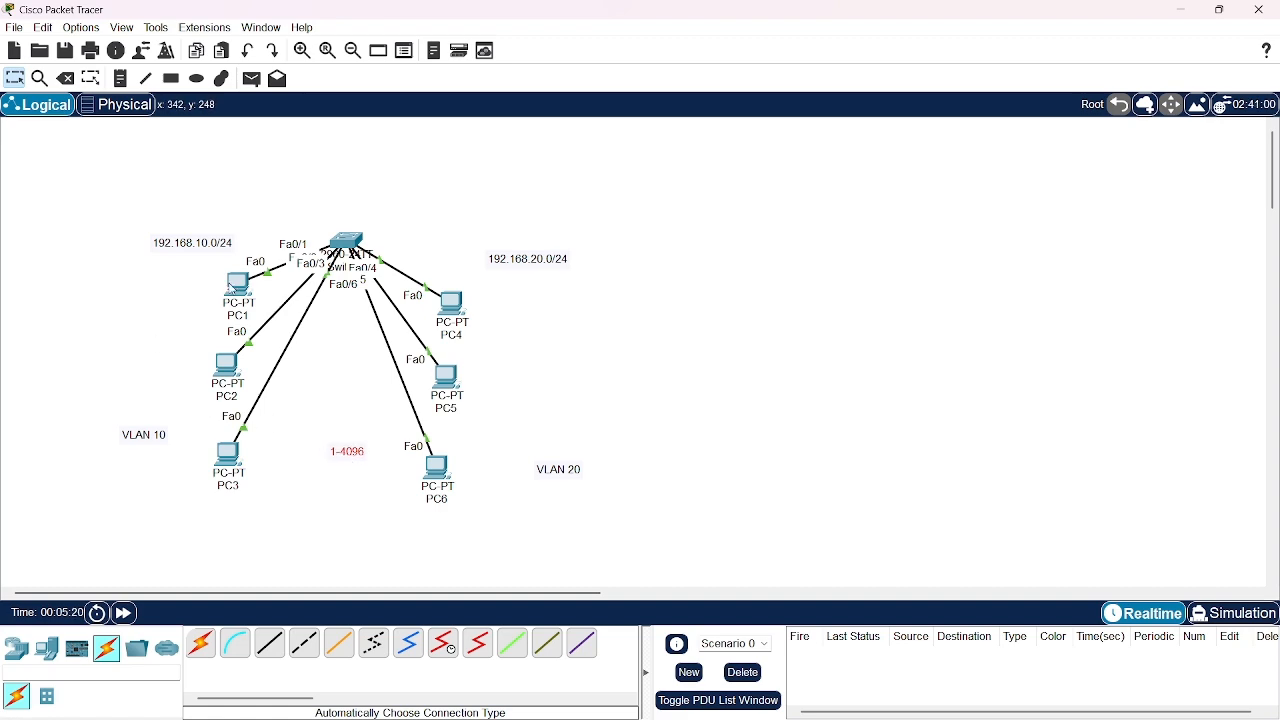
Assign PC1 the static IPv4 address 192.168.10.1 with subnet mask 255.255.255.0 and close its configuration window
{"action": "left_click", "coordinate": [237, 288]}
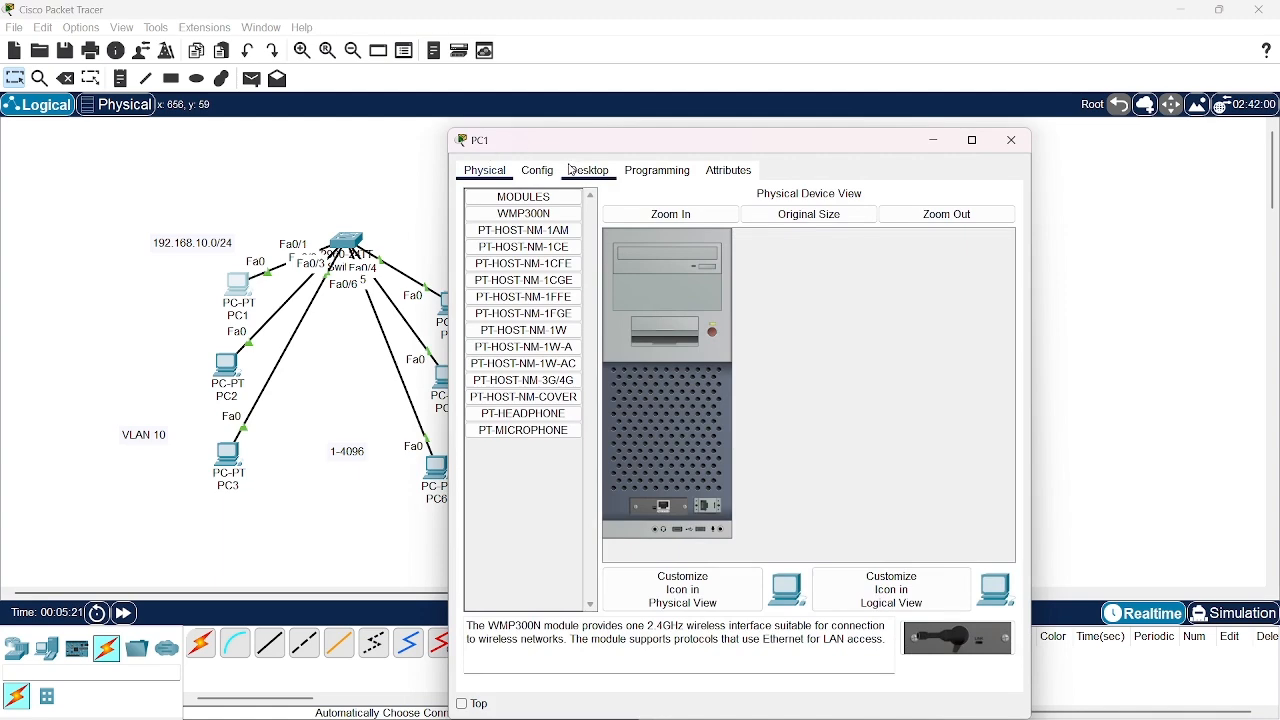
{"action": "left_click", "coordinate": [586, 170]}
{"action": "left_click", "coordinate": [538, 248]}
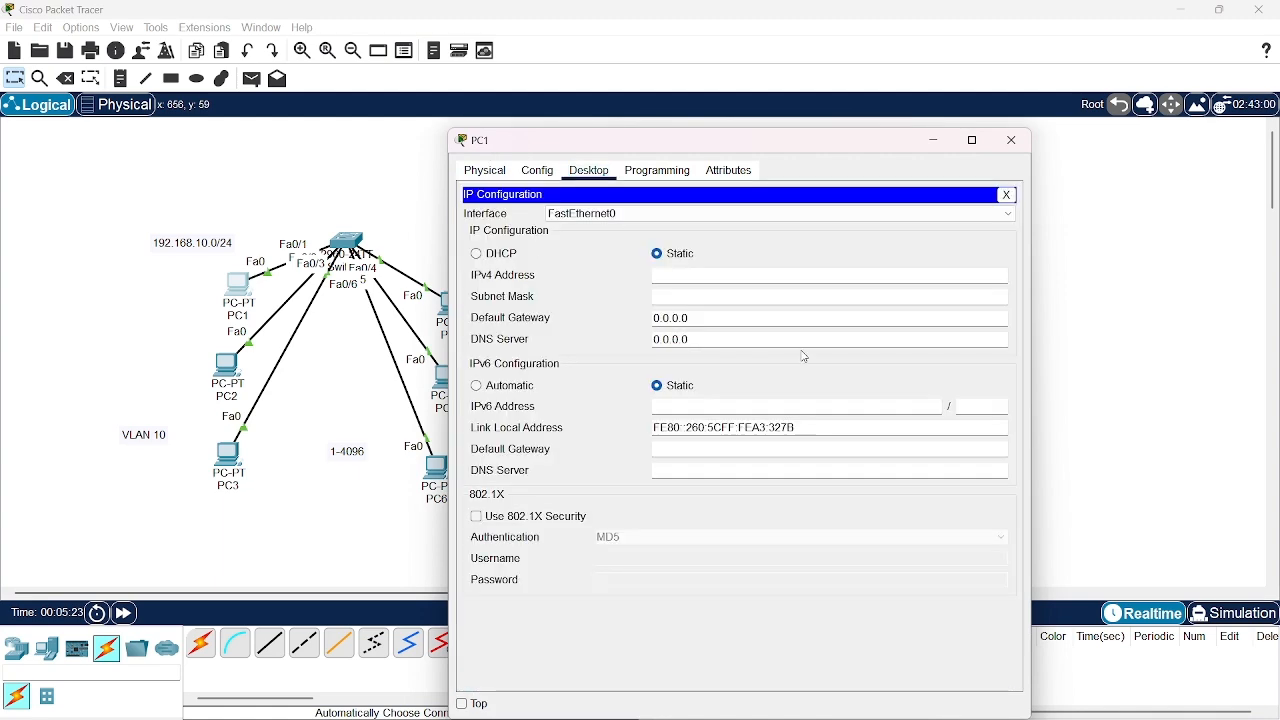
{"action": "type", "text": "192.168.10.1"}
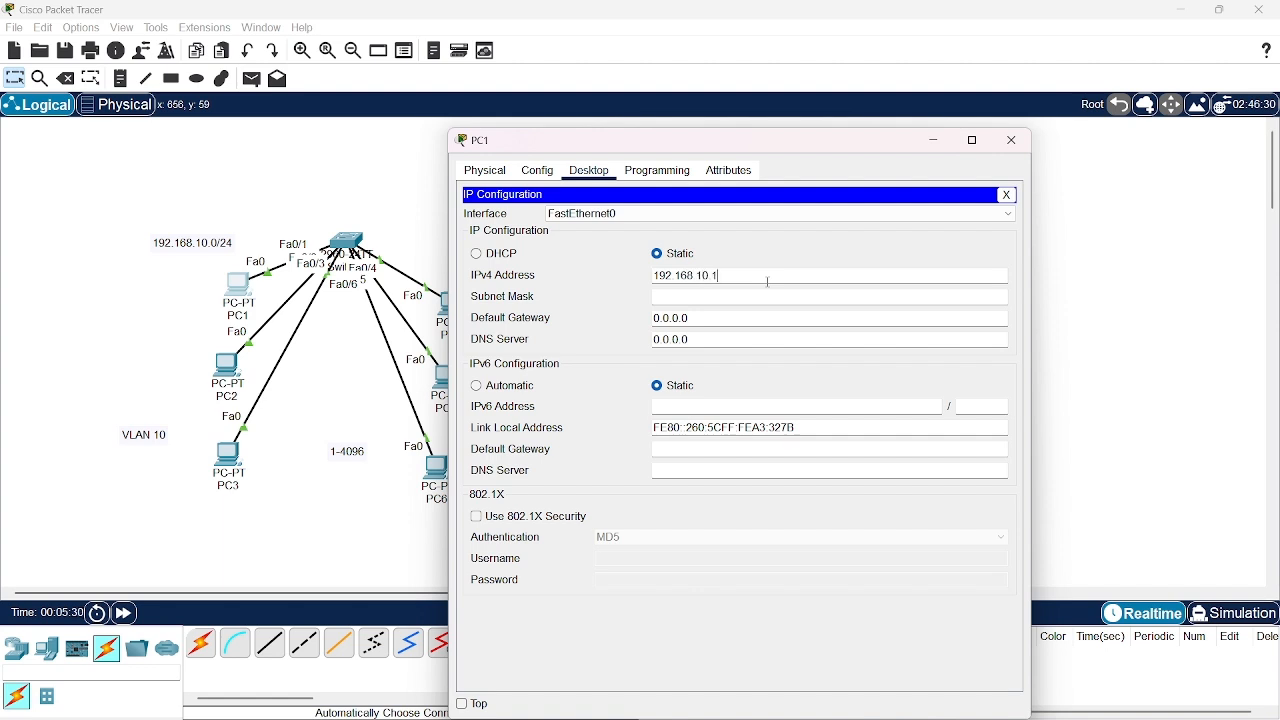
{"action": "left_click", "coordinate": [768, 297]}
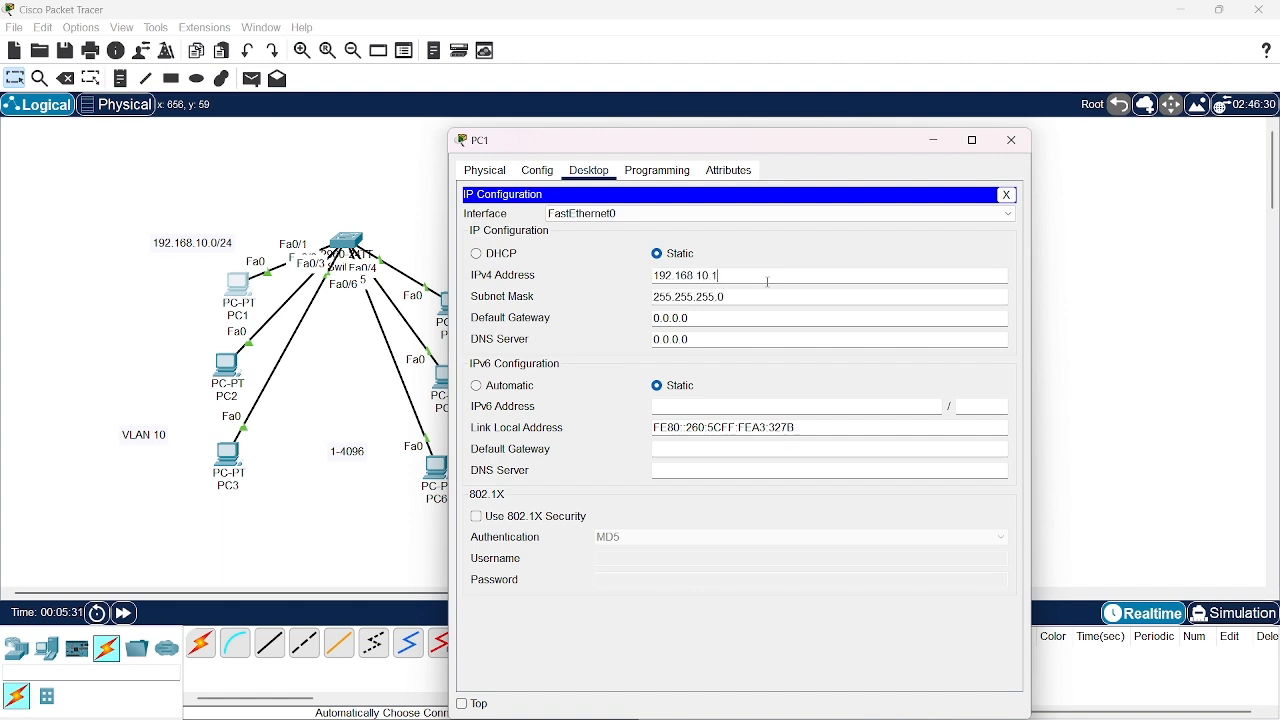
{"action": "left_click", "coordinate": [1012, 140]}
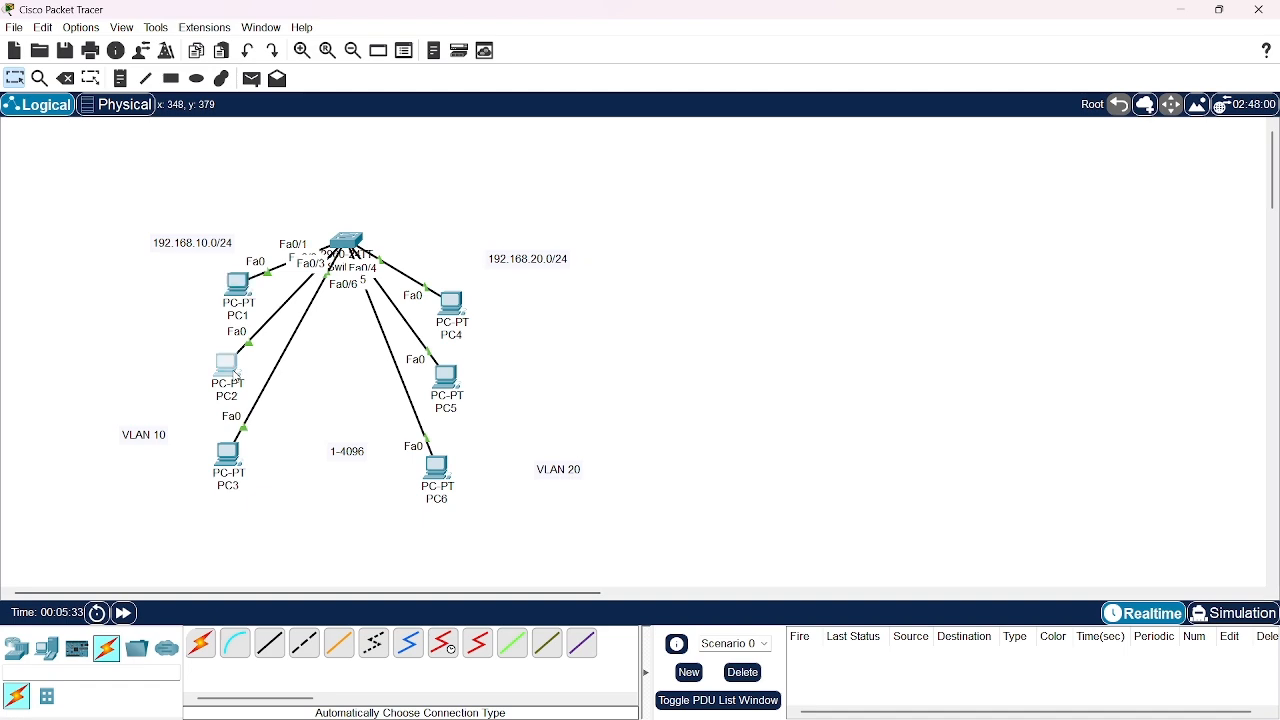
Assign PC2 the static IPv4 address 192.168.10.2 with subnet mask 255.255.255.0 and close its configuration window
{"action": "left_click", "coordinate": [228, 366]}
{"action": "left_click", "coordinate": [589, 170]}
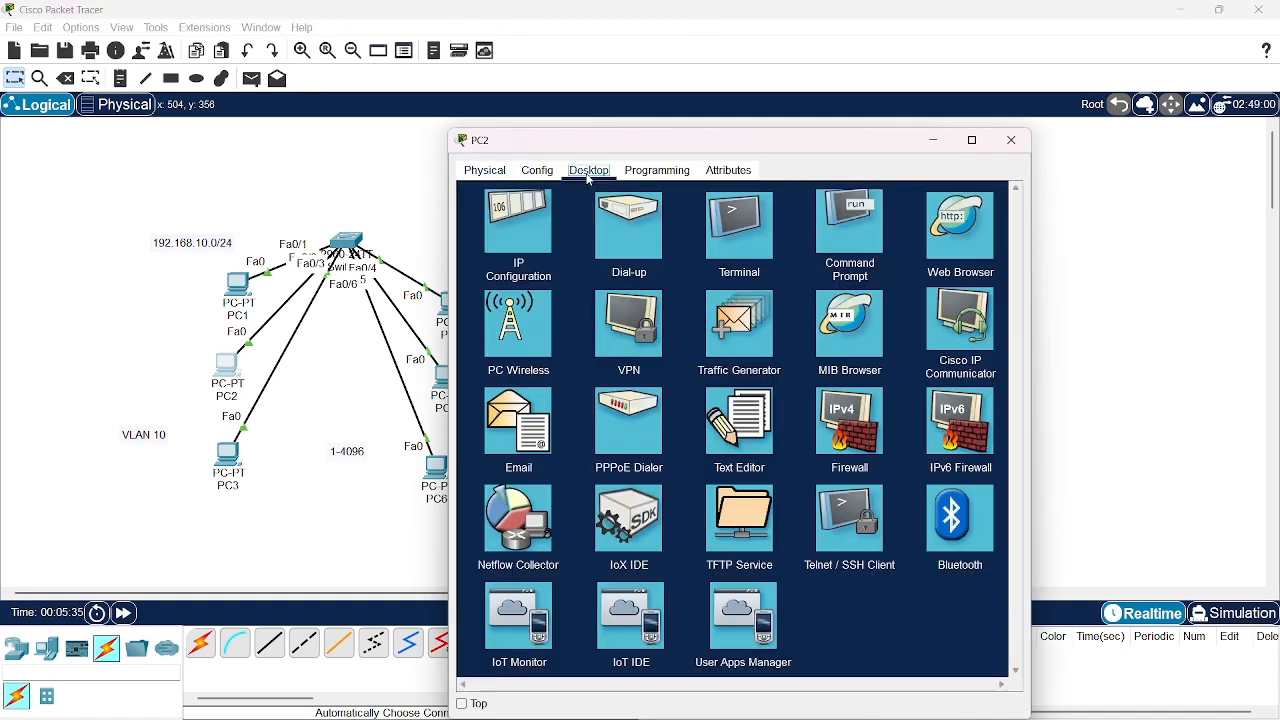
{"action": "left_click", "coordinate": [538, 220]}
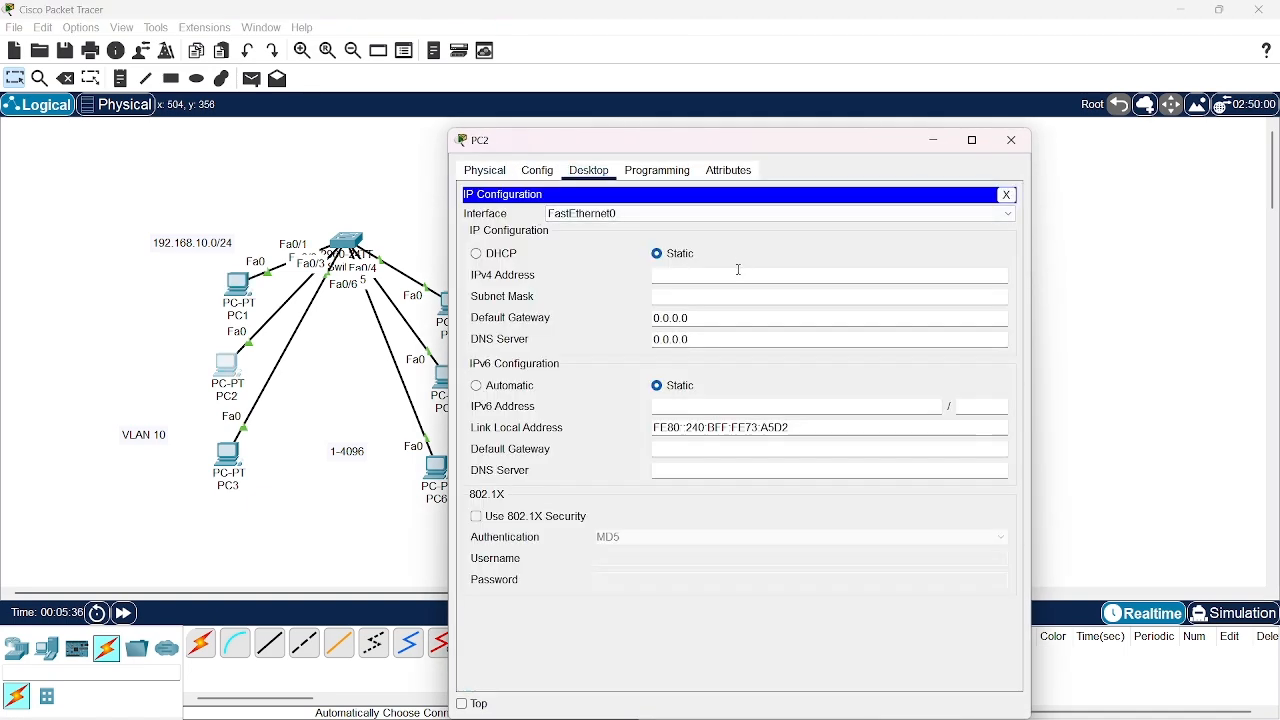
{"action": "left_click", "coordinate": [739, 272]}
{"action": "type", "text": "192.168.10.2"}
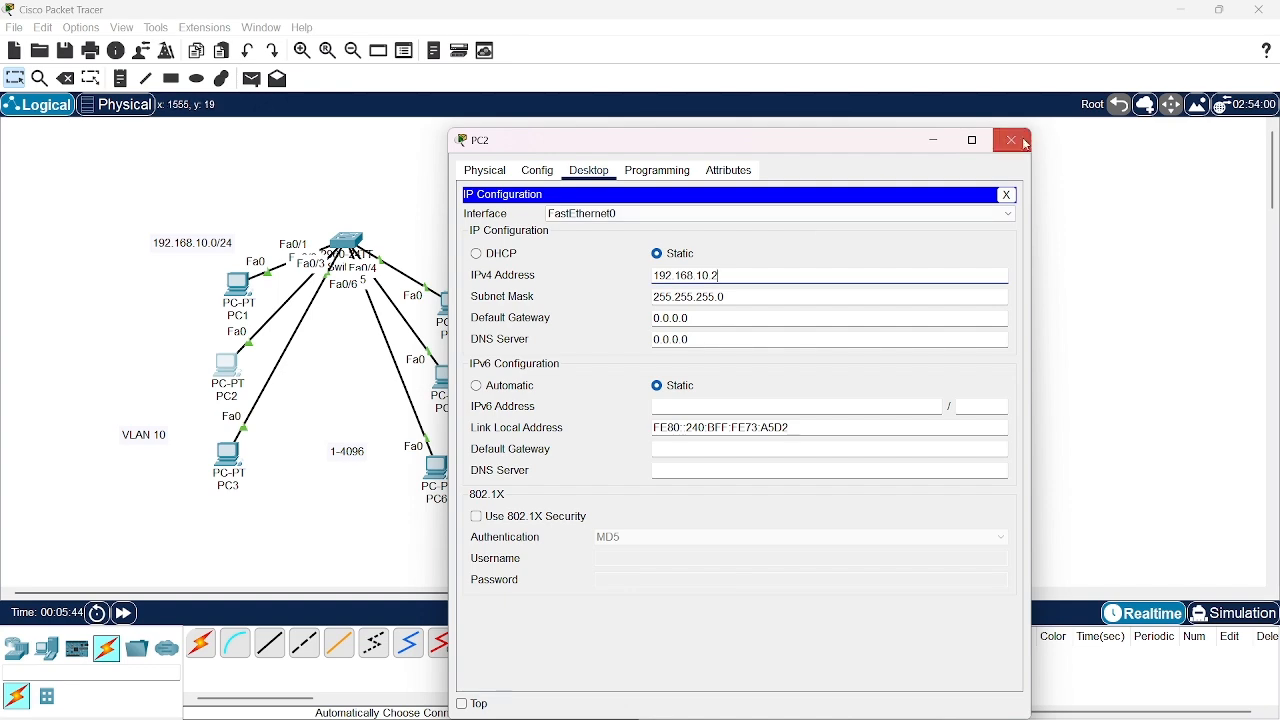
{"action": "left_click", "coordinate": [1027, 146]}
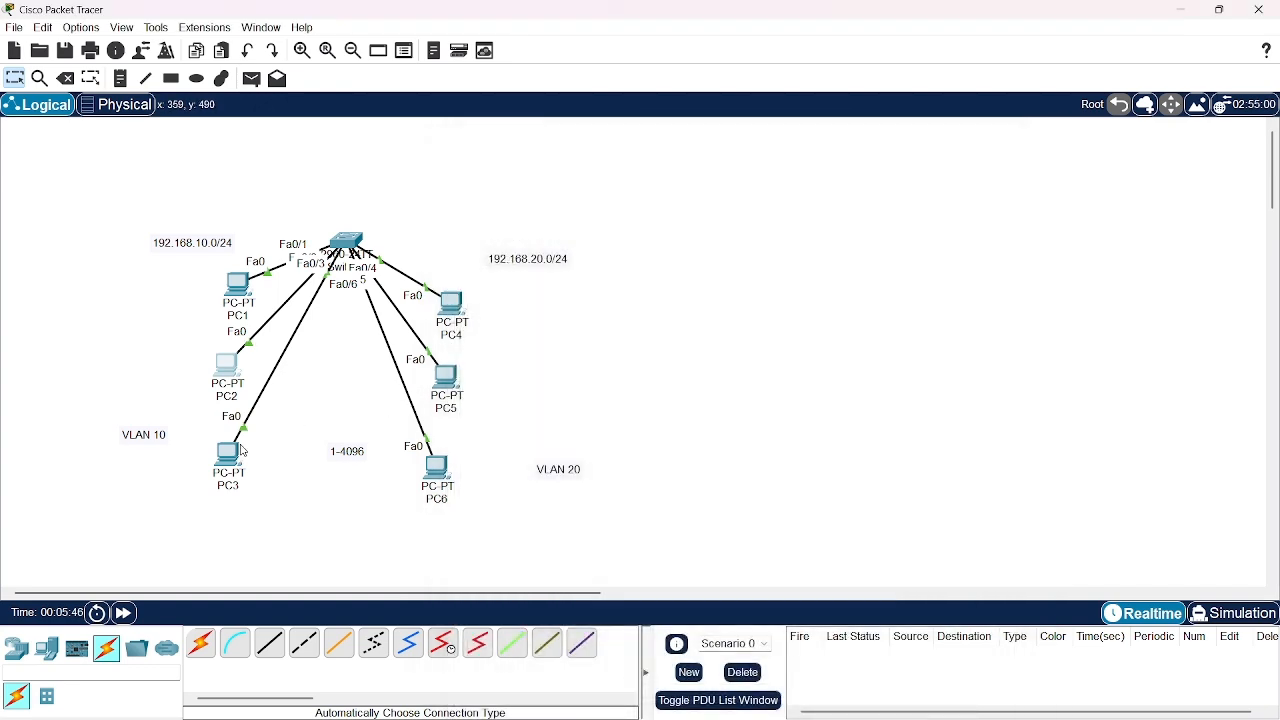
Assign PC3 the static IPv4 address 192.168.10.3 with subnet mask 255.255.255.0 and close its configuration window
{"action": "left_click", "coordinate": [241, 451]}
{"action": "left_click", "coordinate": [590, 196]}
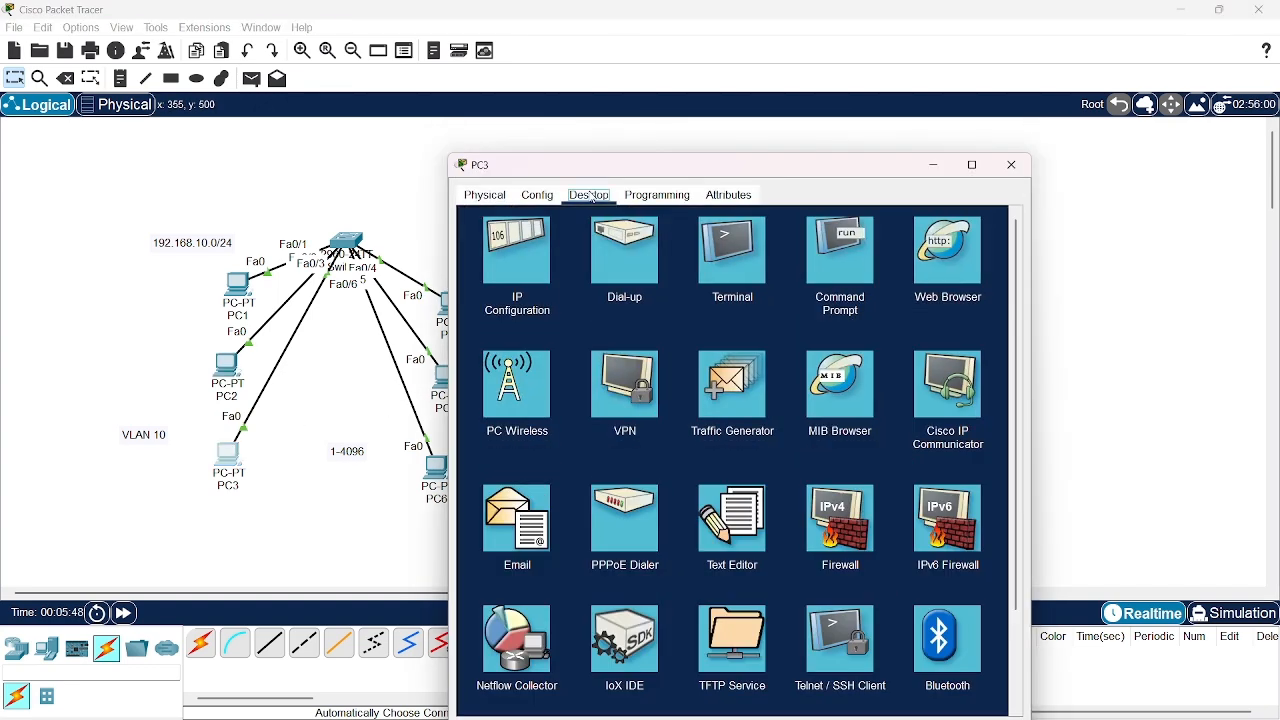
{"action": "left_click", "coordinate": [510, 262]}
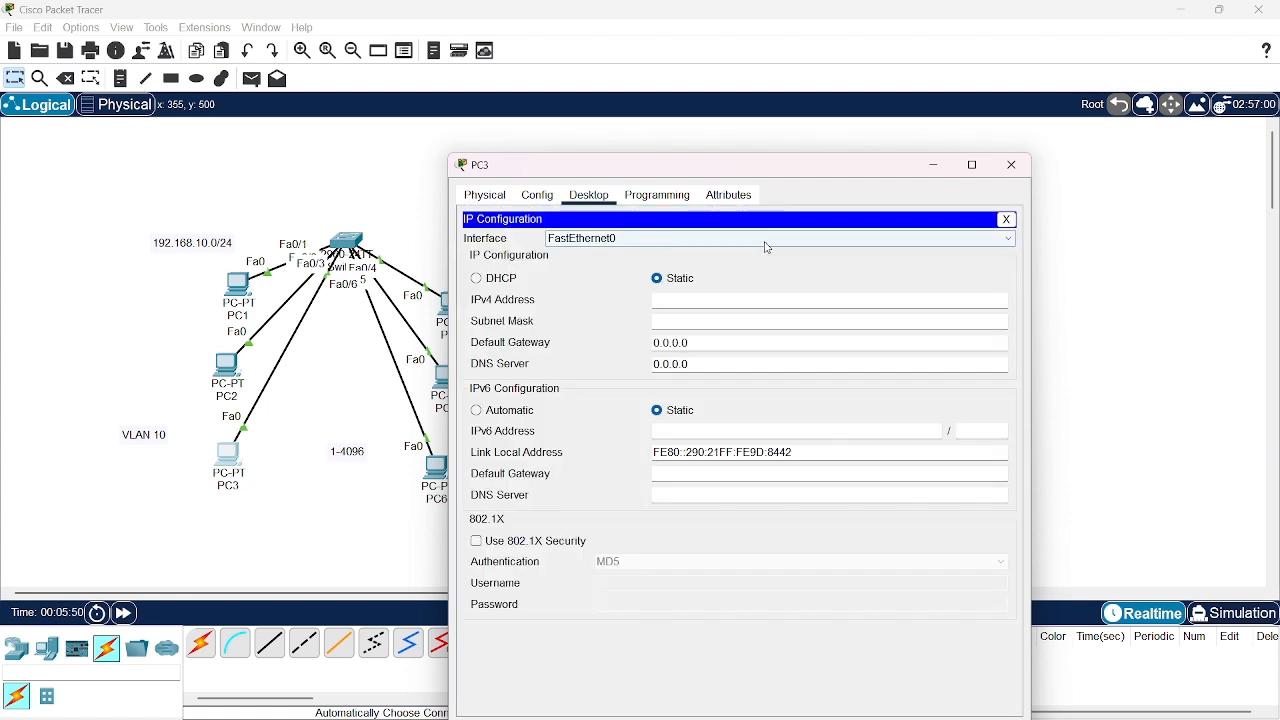
{"action": "left_click", "coordinate": [772, 300]}
{"action": "type", "text": "19"}
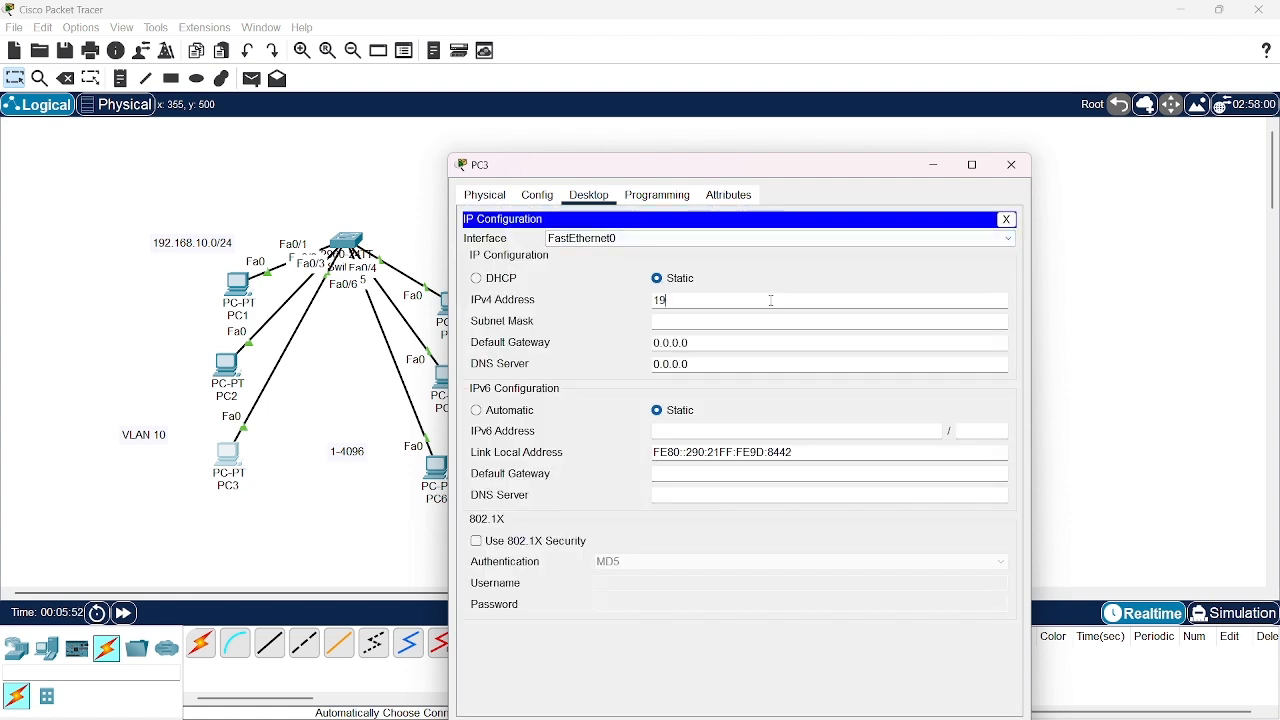
{"action": "type", "text": "2.168.10.3"}
{"action": "key", "text": "Return"}
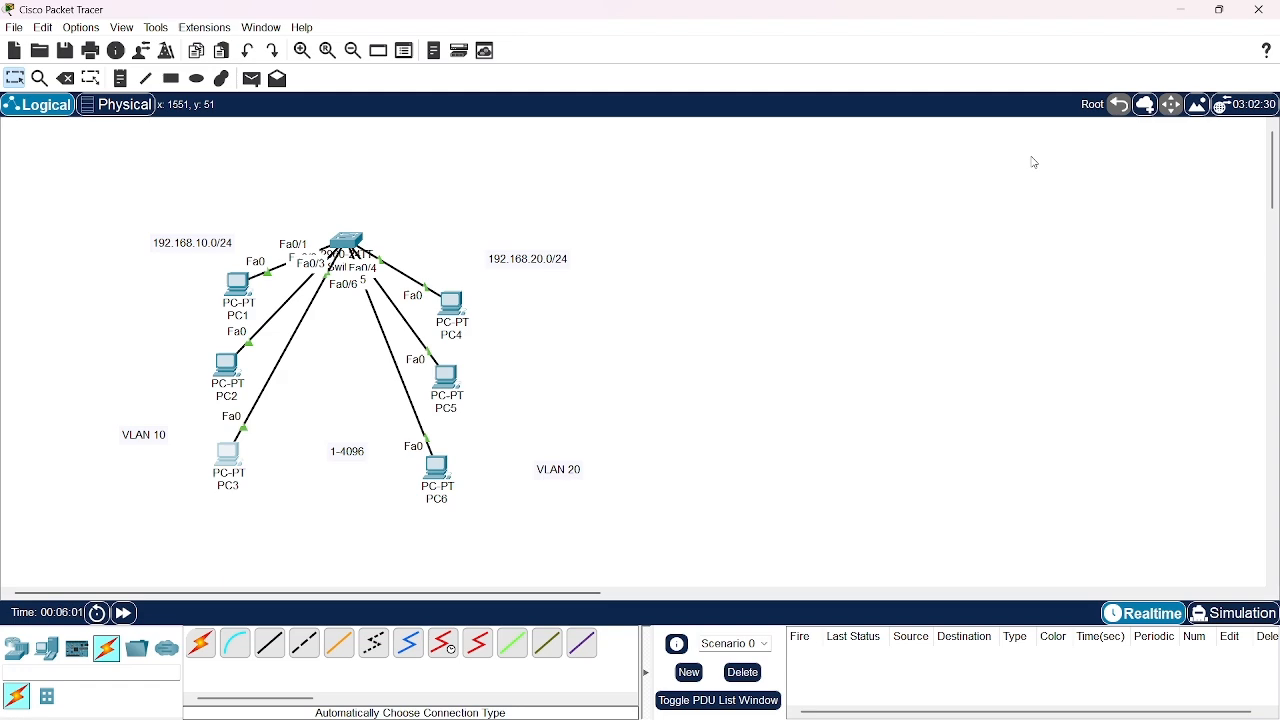
{"action": "left_click", "coordinate": [1012, 165]}
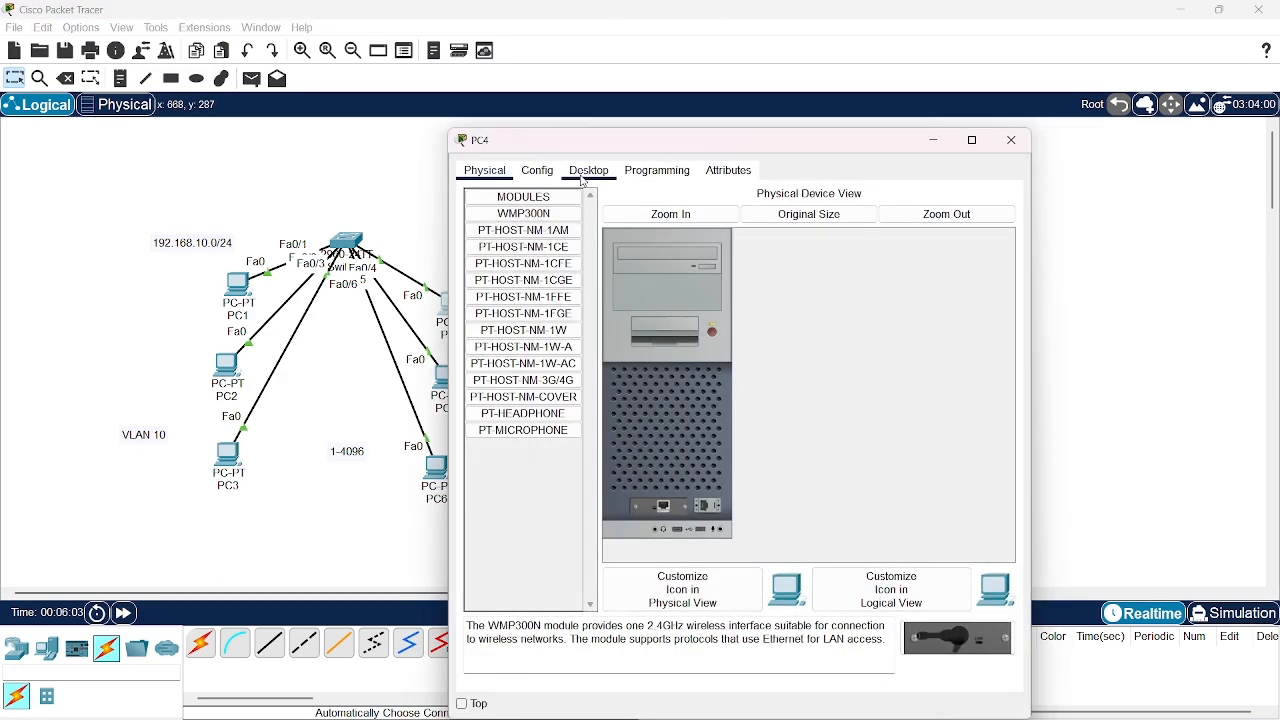
Assign PC4 the static IPv4 address 192.168.20.1 with subnet mask 255.255.255.0 and close its configuration window
{"action": "left_click", "coordinate": [588, 170]}
{"action": "left_click", "coordinate": [522, 235]}
{"action": "left_click", "coordinate": [697, 271]}
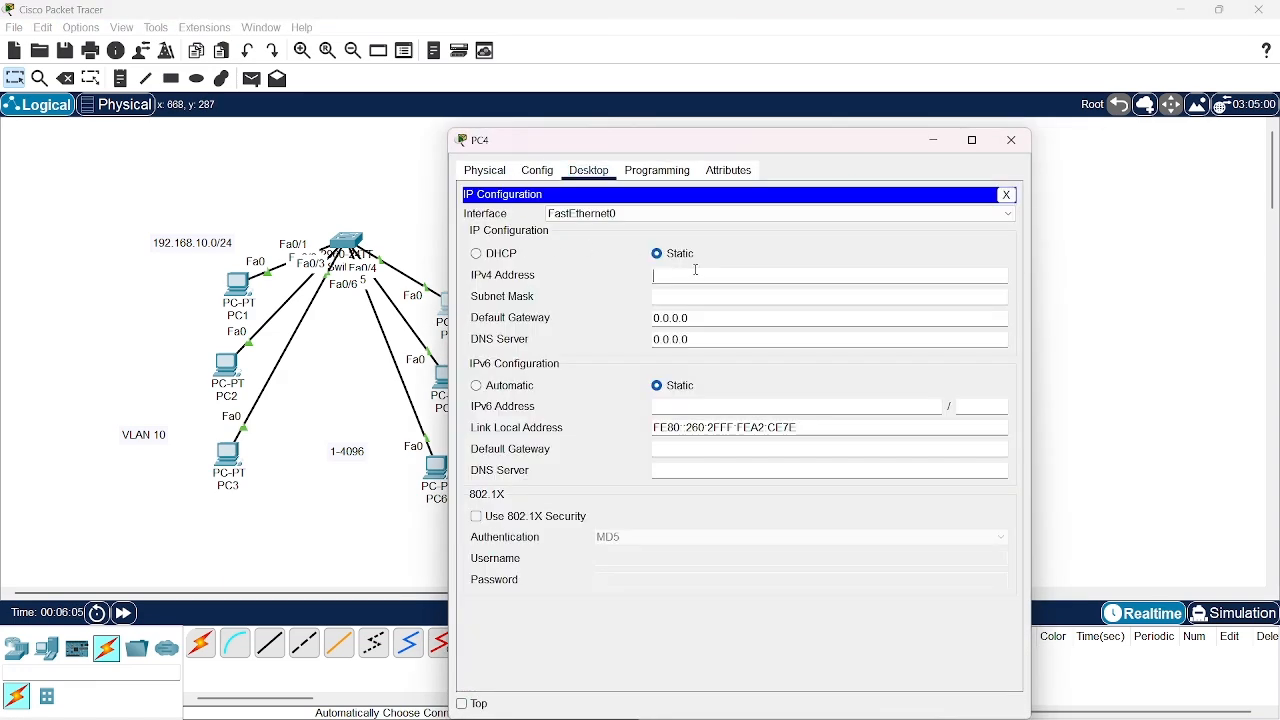
{"action": "type", "text": "192.168.20.1"}
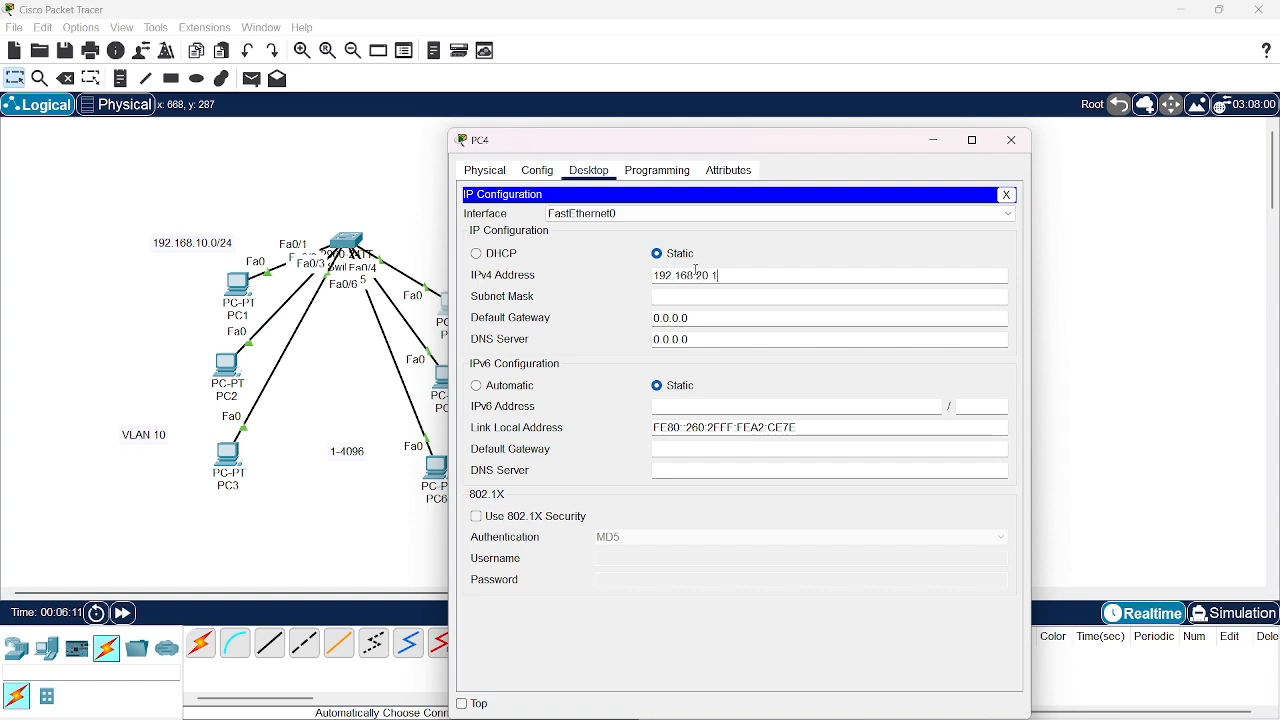
{"action": "key", "text": "Tab"}
{"action": "left_click_drag", "start_coordinate": [1031, 144], "coordinate": [1023, 143]}
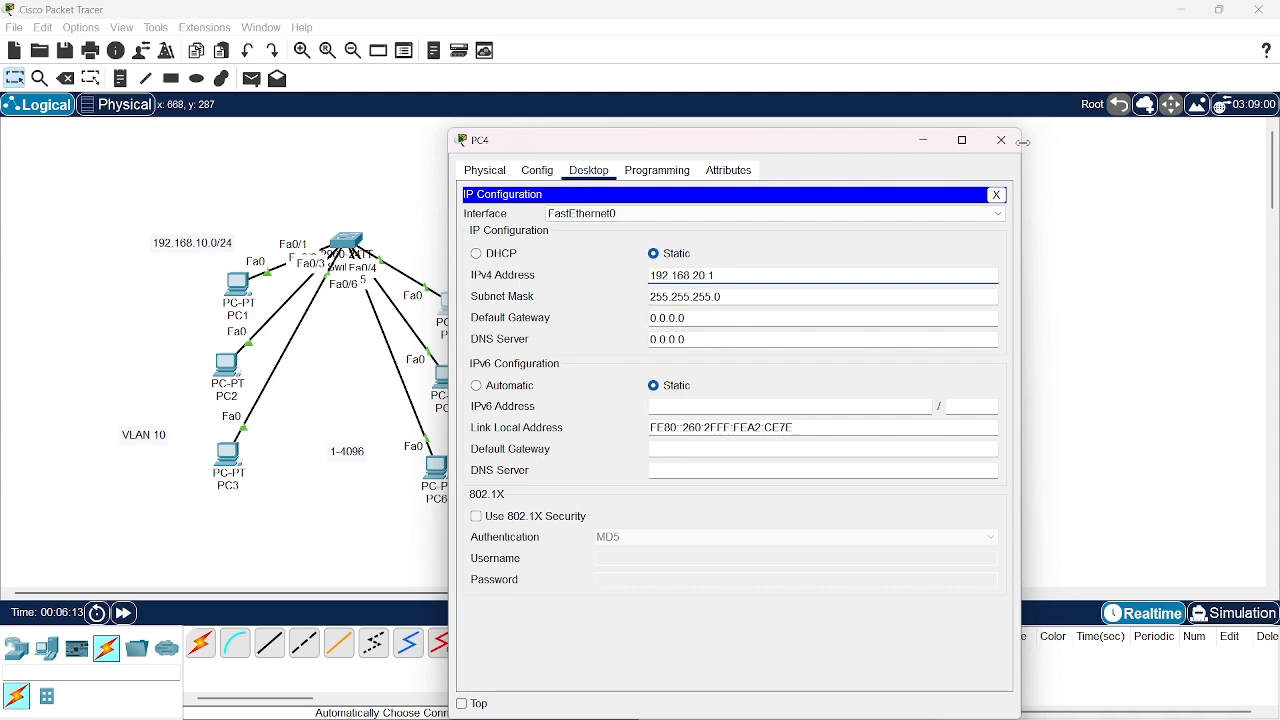
{"action": "left_click", "coordinate": [1001, 140]}
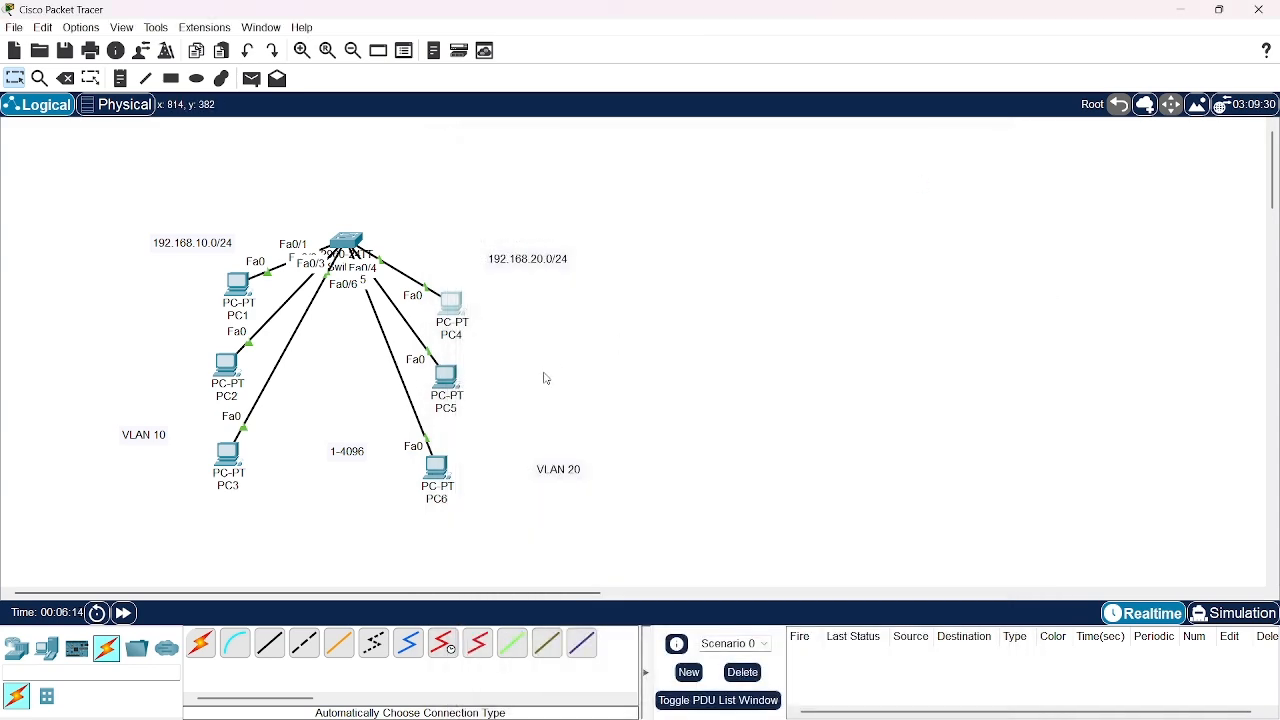
Assign PC5 the static IPv4 address 192.168.20.2 with subnet mask 255.255.255.0 and close its configuration window
{"action": "left_click", "coordinate": [448, 380]}
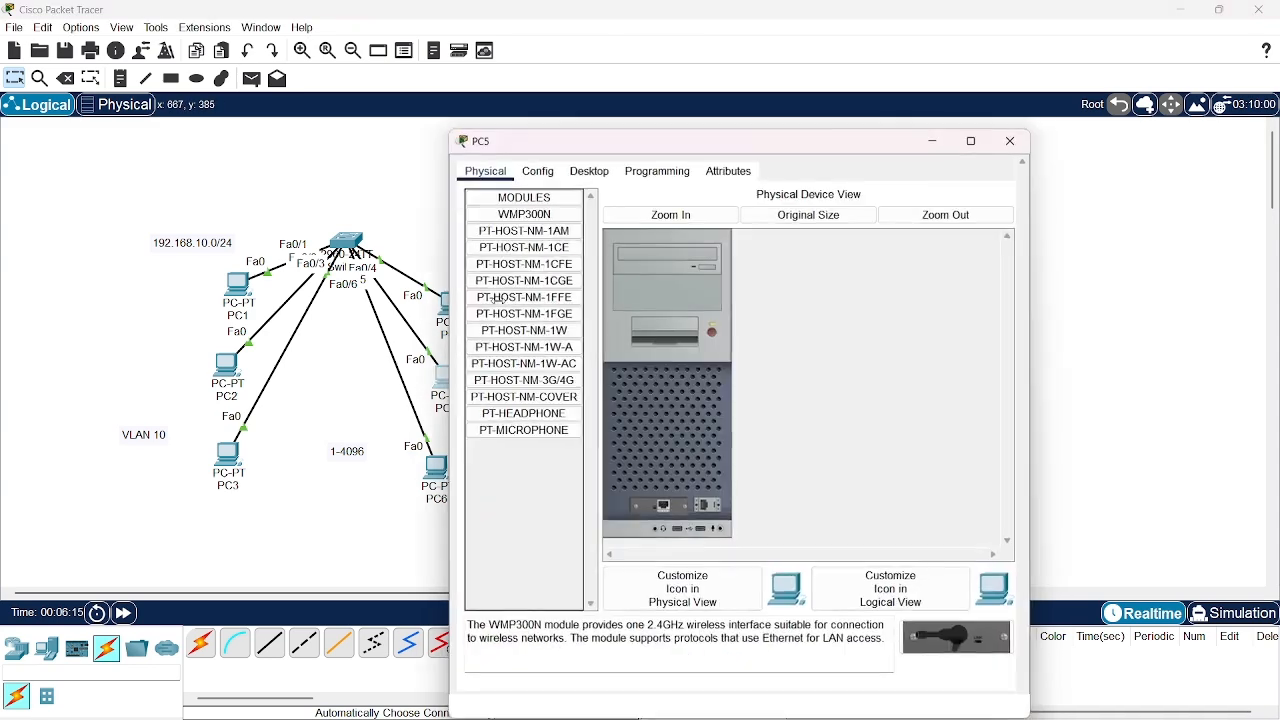
{"action": "left_click", "coordinate": [582, 174]}
{"action": "left_click", "coordinate": [530, 226]}
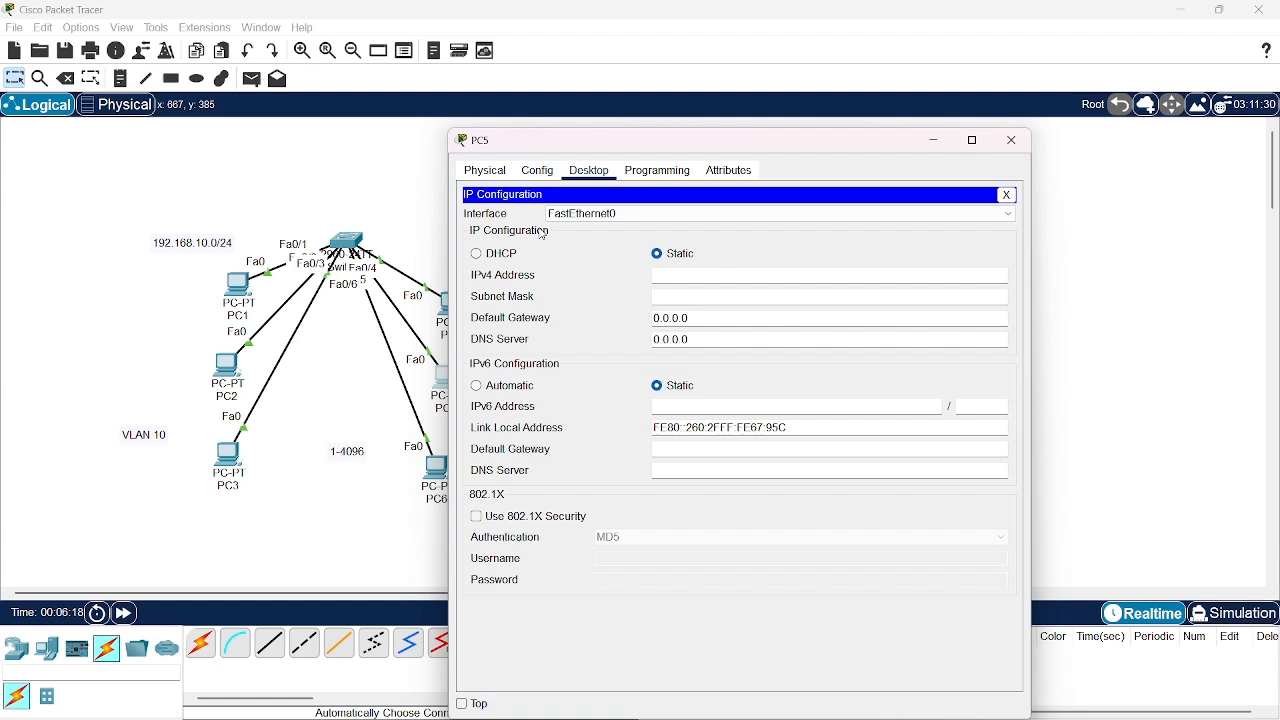
{"action": "left_click", "coordinate": [693, 274]}
{"action": "type", "text": "192"}
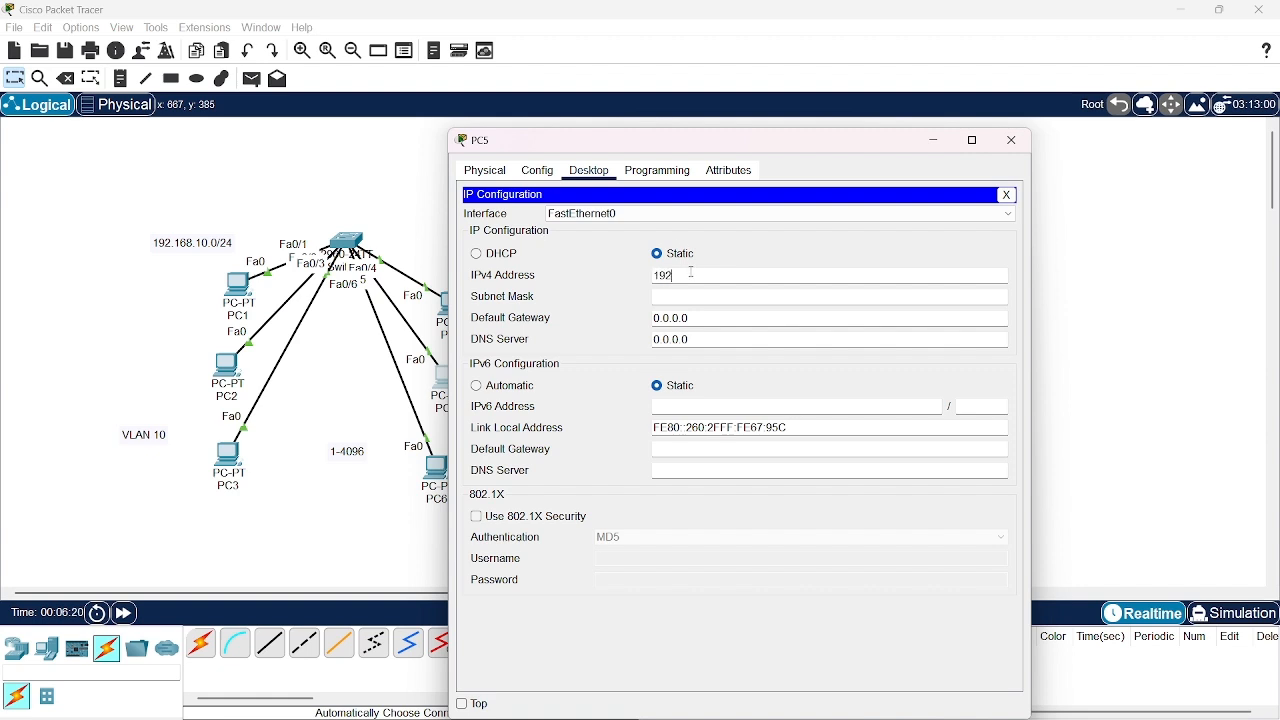
{"action": "type", "text": ".168.20.2"}
{"action": "key", "text": "Tab"}
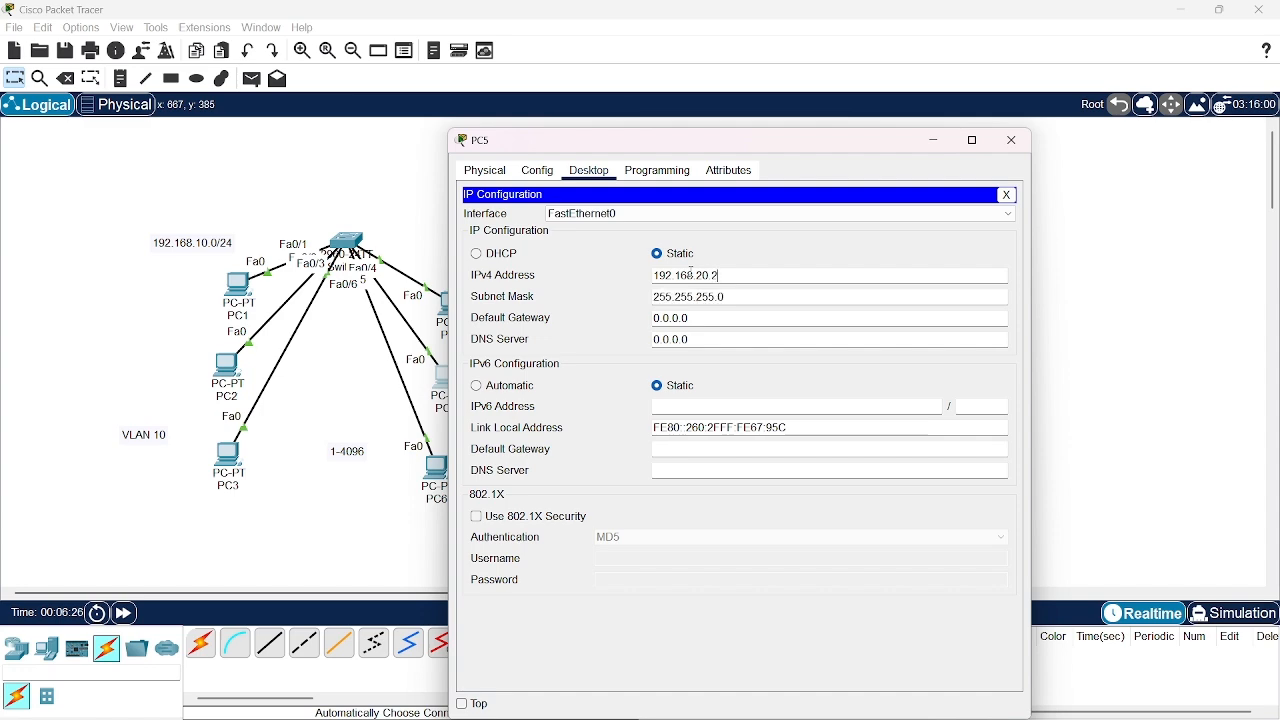
{"action": "left_click", "coordinate": [1013, 140]}
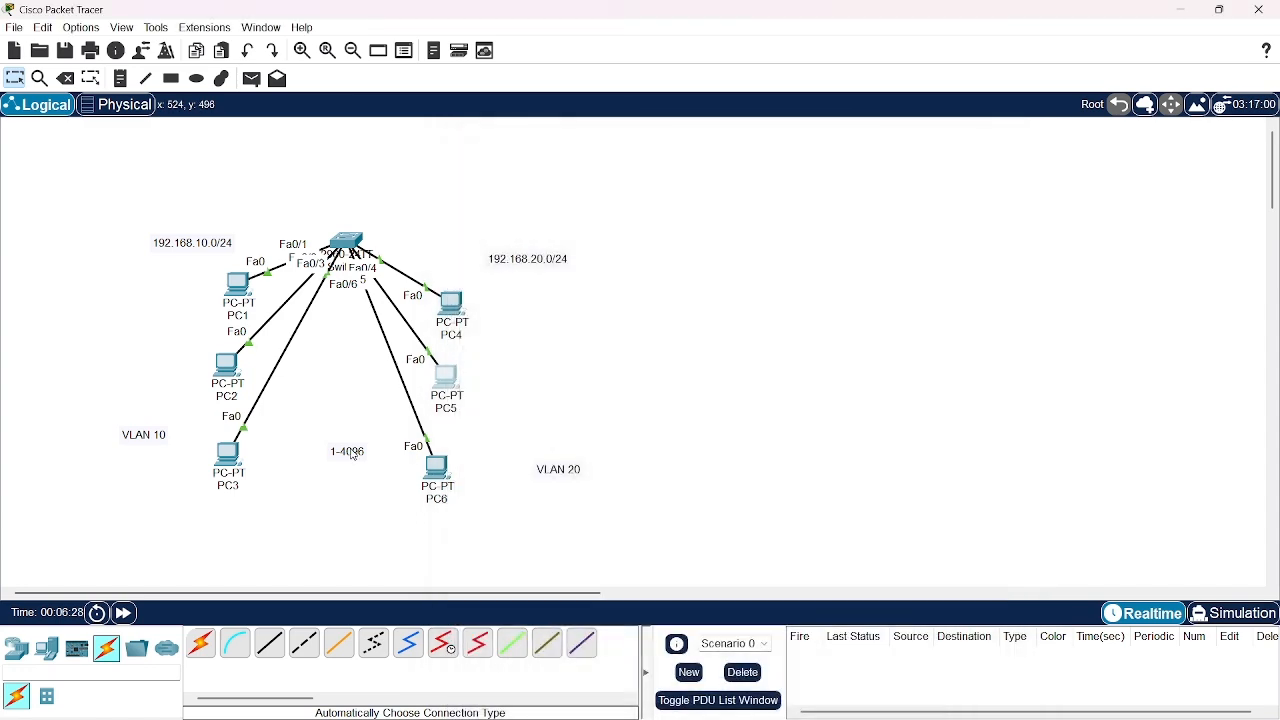
Assign PC6 the static IPv4 address 192.168.20.3 with subnet mask 255.255.255.0 and close its configuration window
{"action": "left_click", "coordinate": [437, 468]}
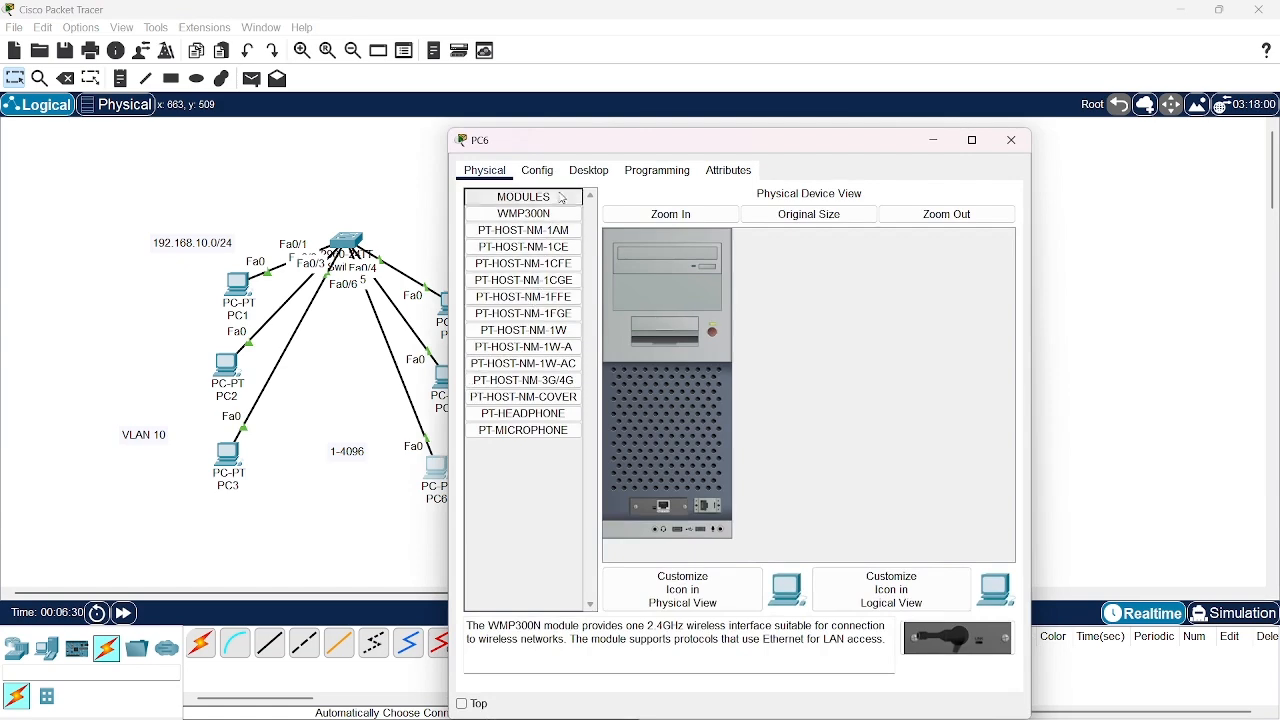
{"action": "left_click", "coordinate": [585, 171]}
{"action": "left_click", "coordinate": [524, 239]}
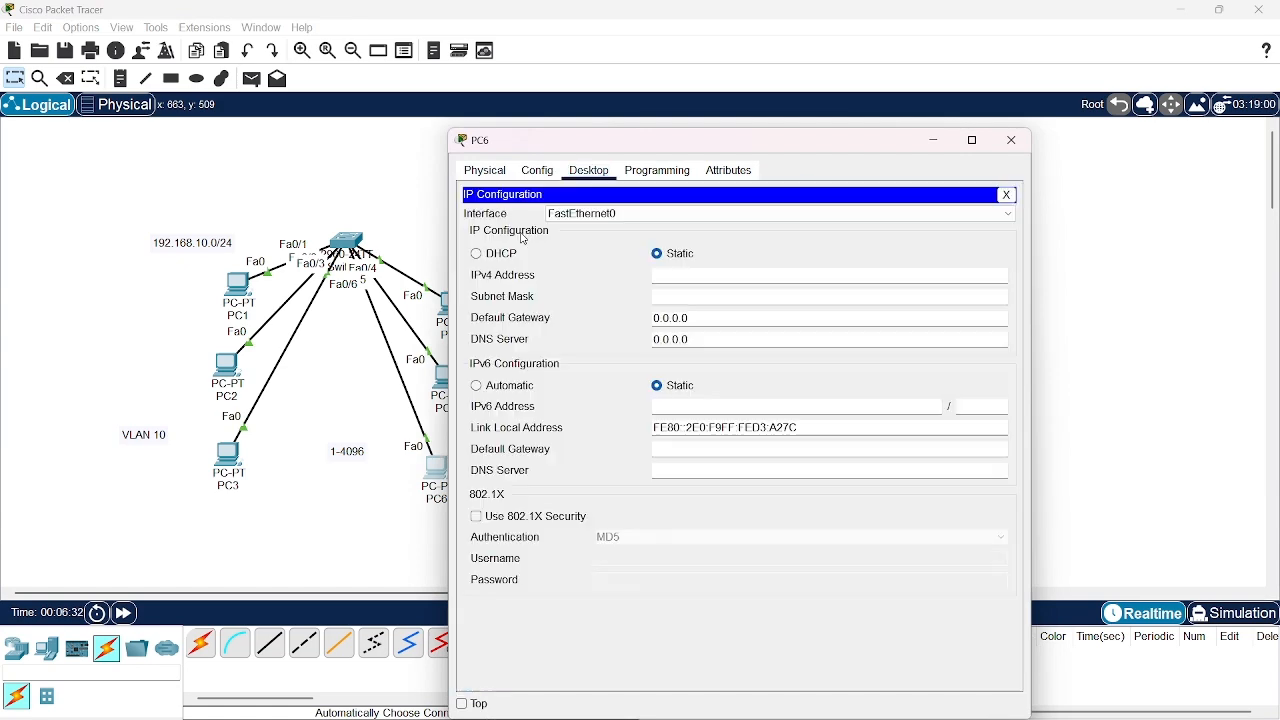
{"action": "type", "text": "19"}
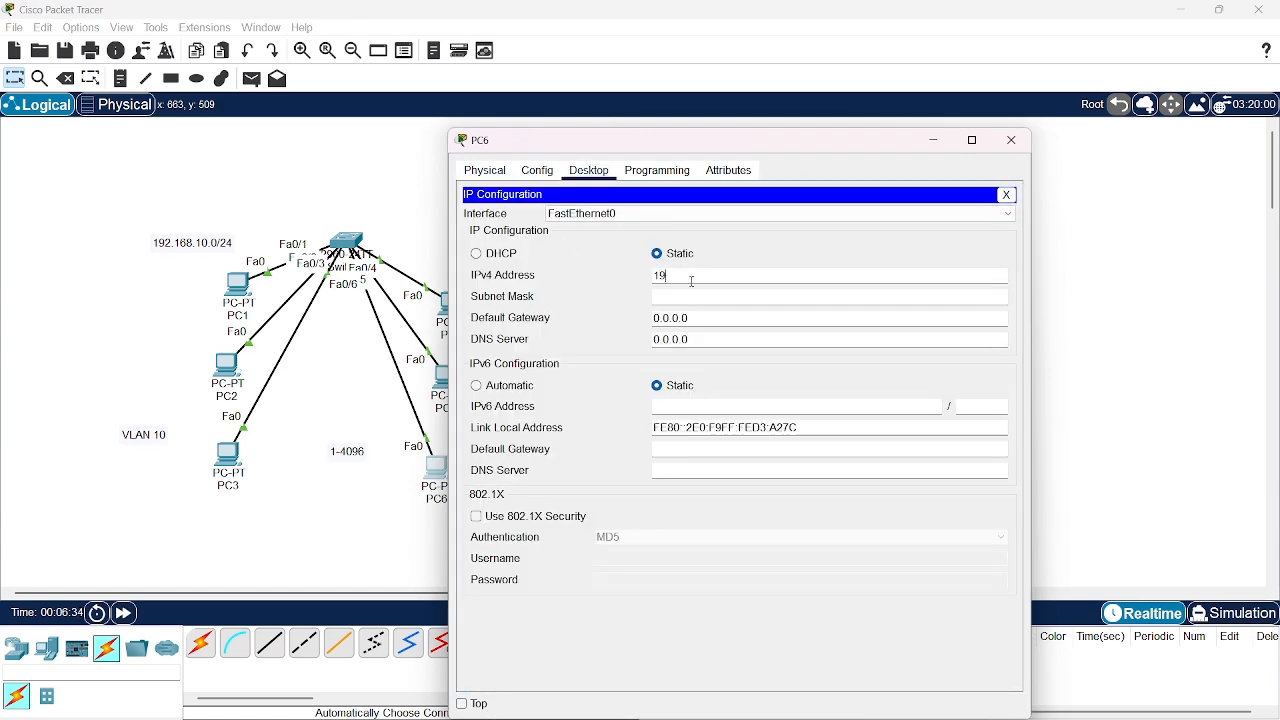
{"action": "type", "text": "2.168.20.3"}
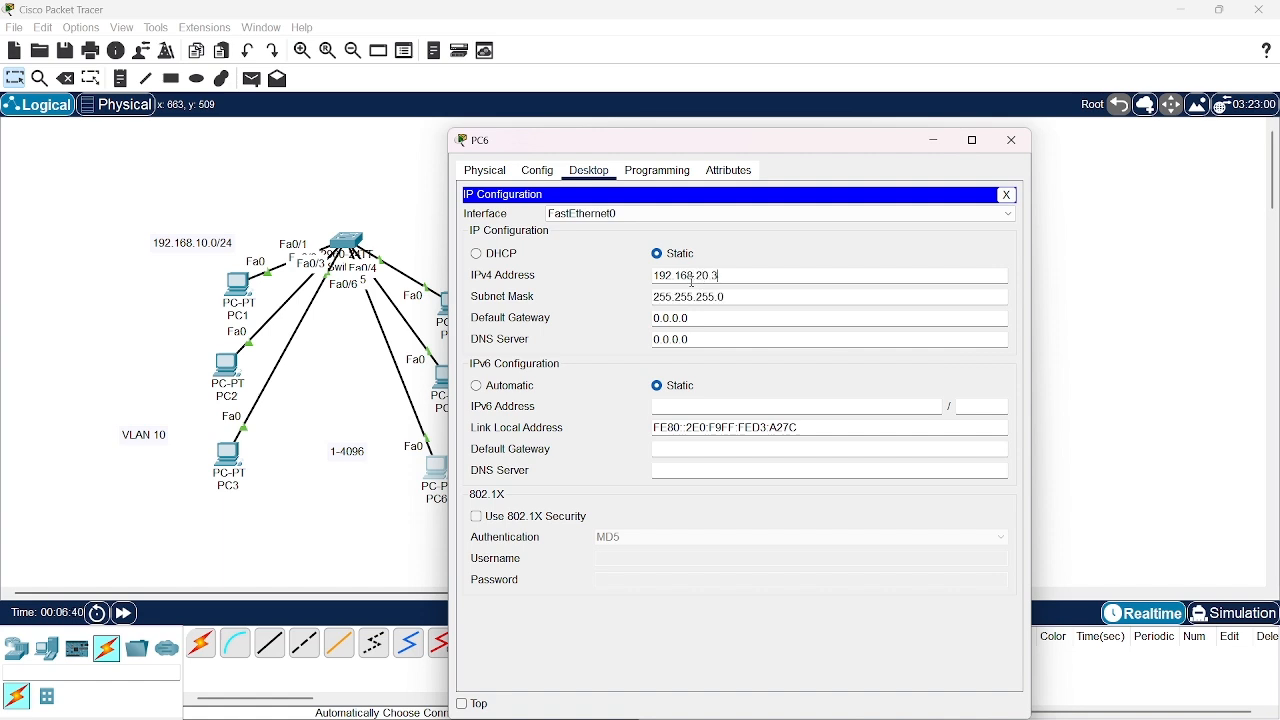
{"action": "left_click", "coordinate": [1001, 143]}
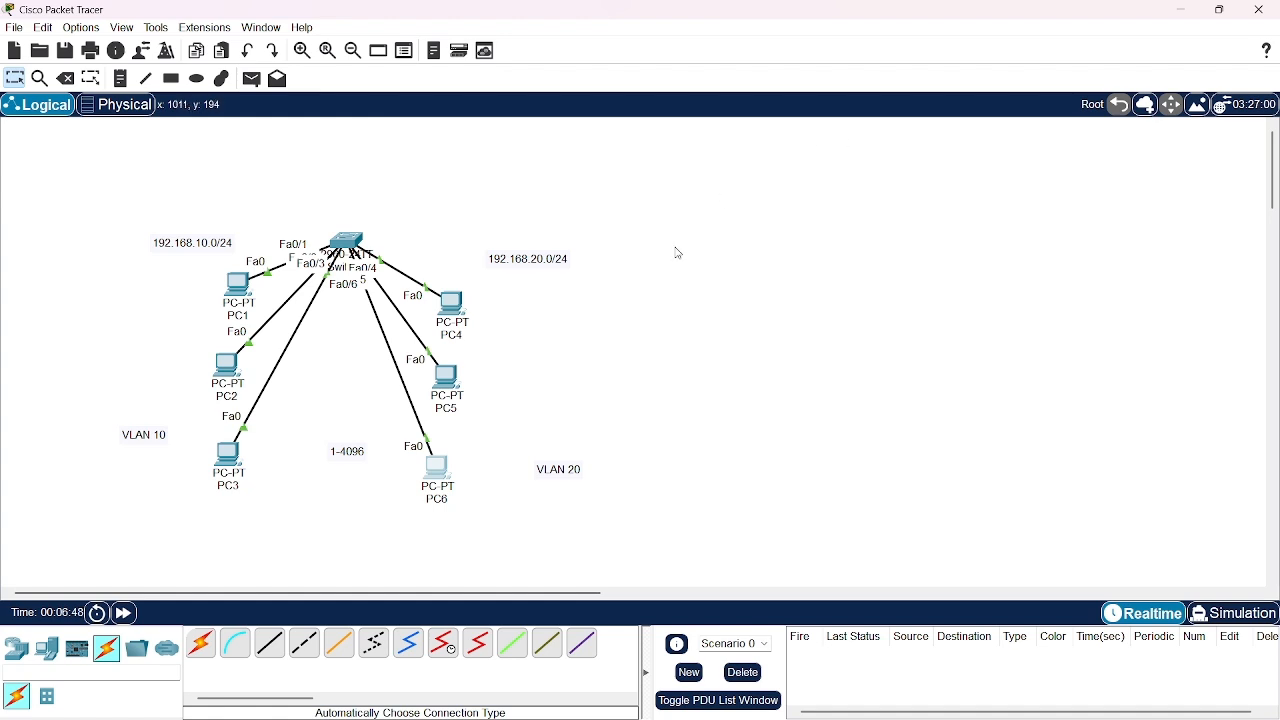
Test connectivity in the 192.168.10.0/24 group by sending simple PDUs from PC1 to PC2 and from PC2 to PC3
{"action": "left_click", "coordinate": [251, 78]}
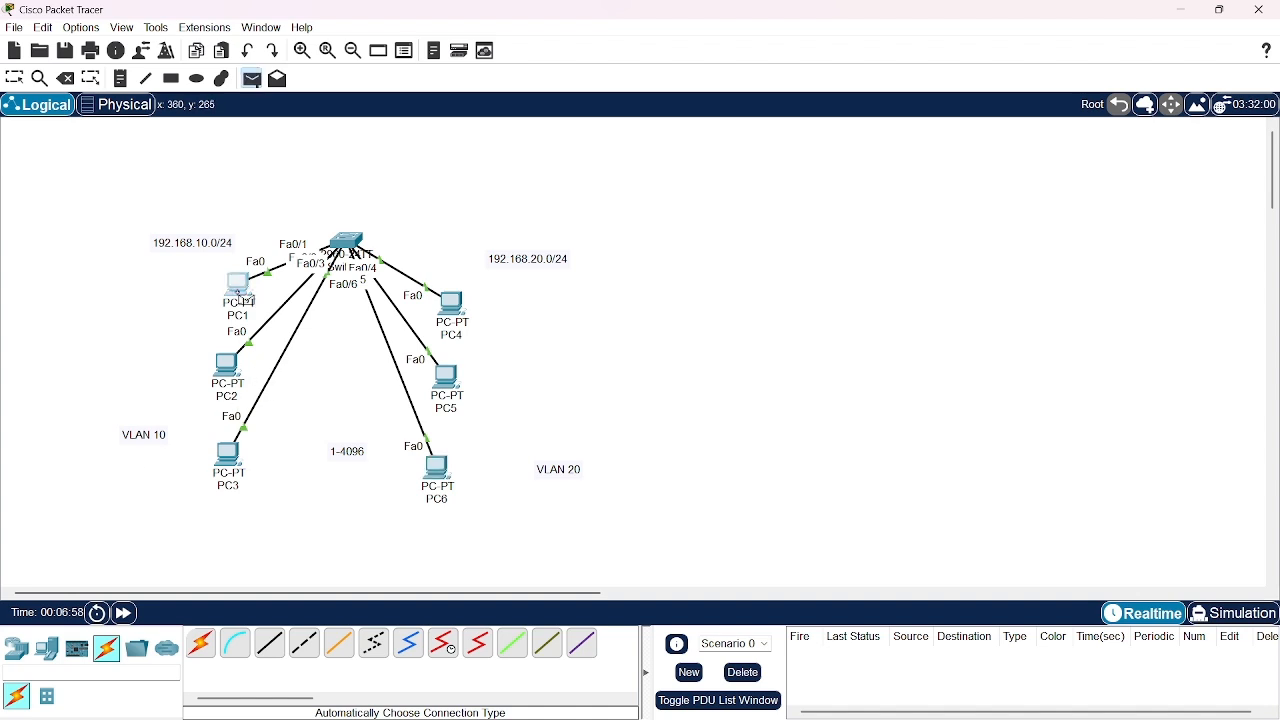
{"action": "left_click", "coordinate": [238, 287]}
{"action": "left_click", "coordinate": [233, 368]}
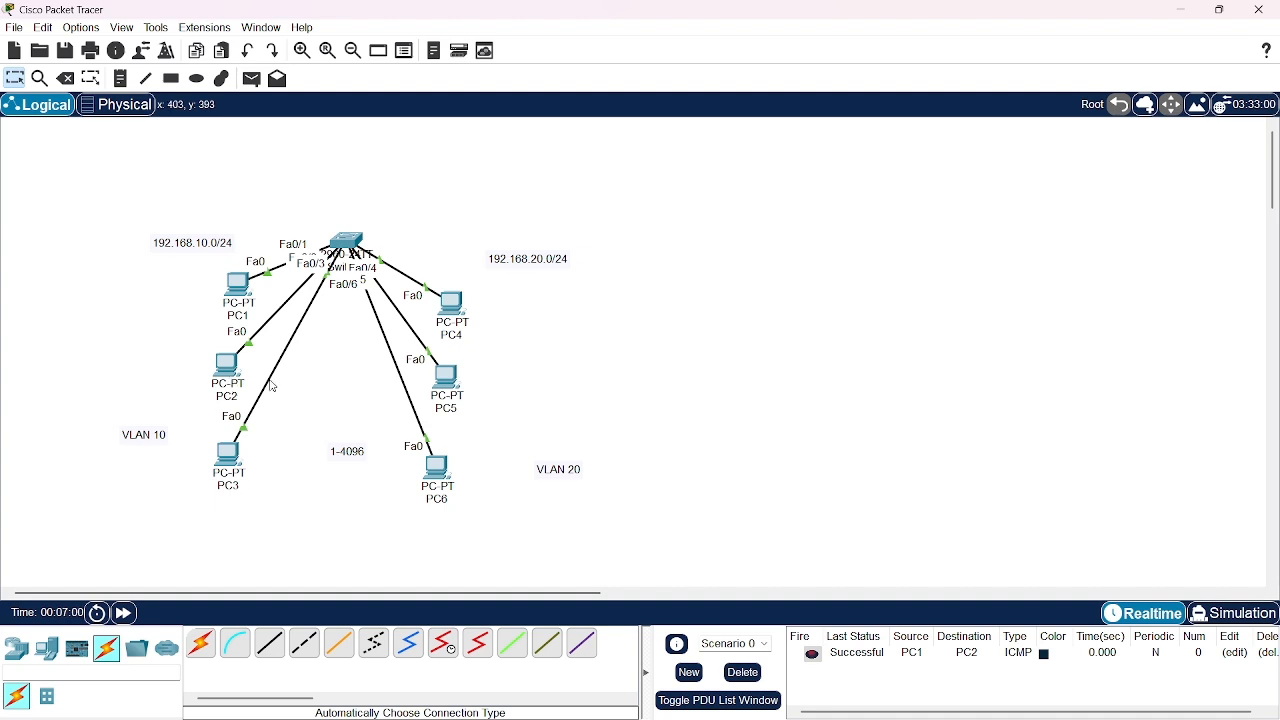
{"action": "left_click", "coordinate": [252, 78]}
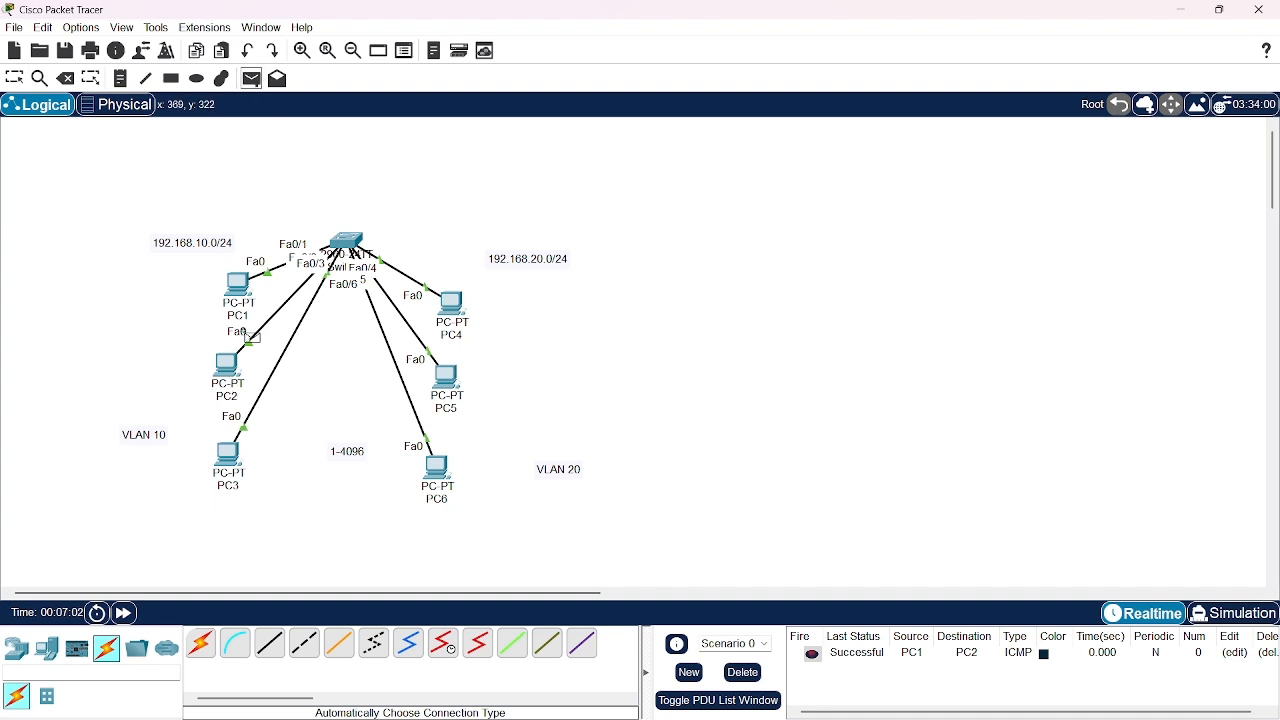
{"action": "left_click", "coordinate": [233, 366]}
{"action": "left_click", "coordinate": [234, 452]}
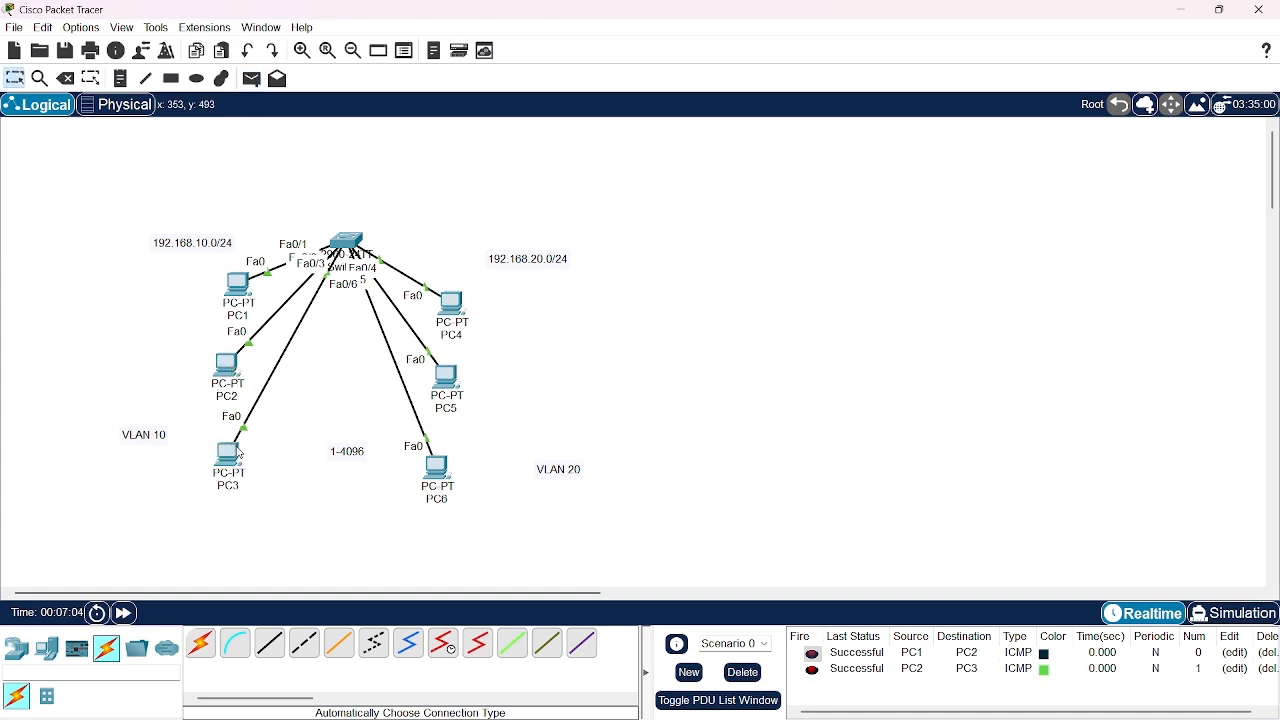
Test connectivity in the 192.168.20.0/24 group by sending simple PDUs from PC4 to PC5 and from PC5 to PC6
{"action": "left_click", "coordinate": [252, 78]}
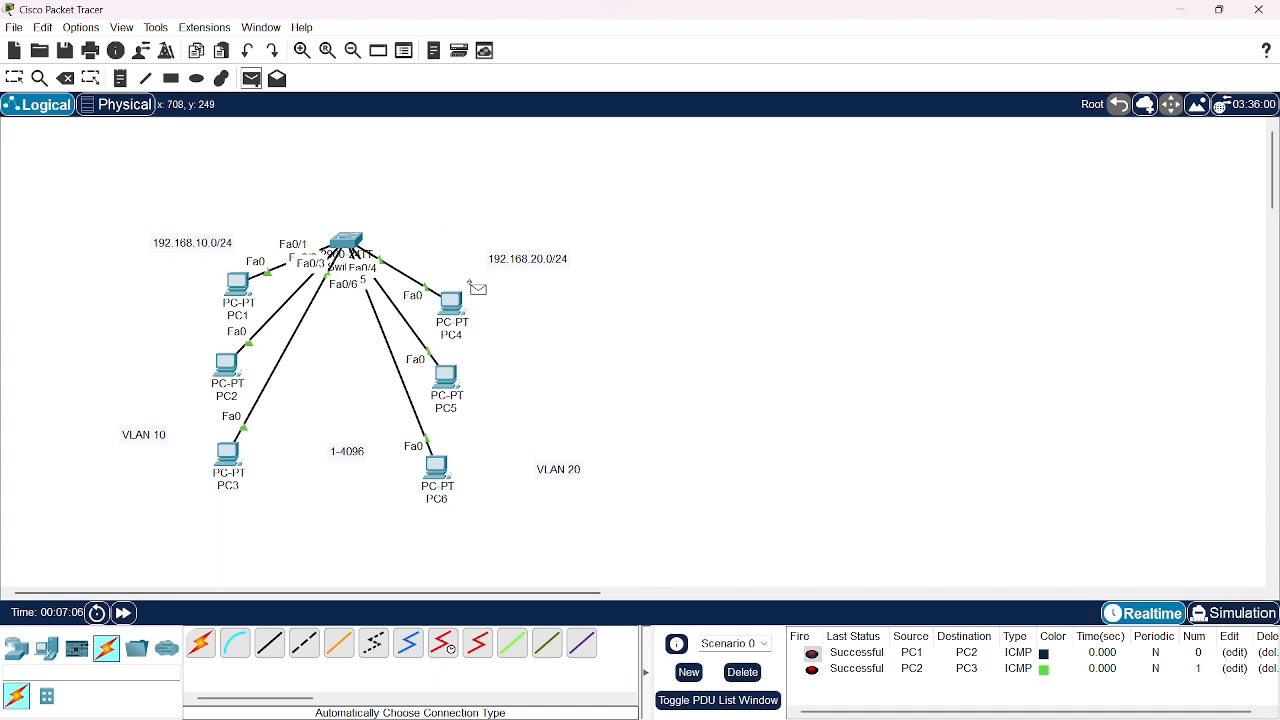
{"action": "left_click", "coordinate": [455, 306]}
{"action": "left_click", "coordinate": [446, 380]}
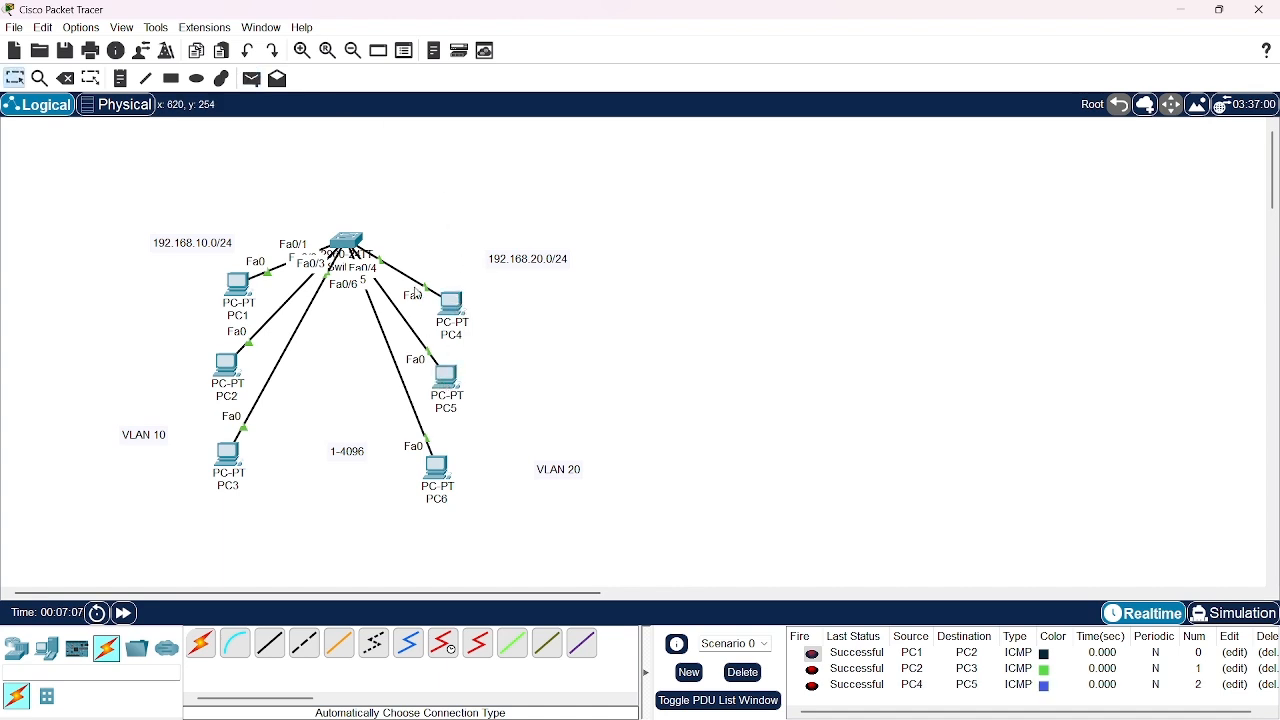
{"action": "left_click", "coordinate": [252, 78]}
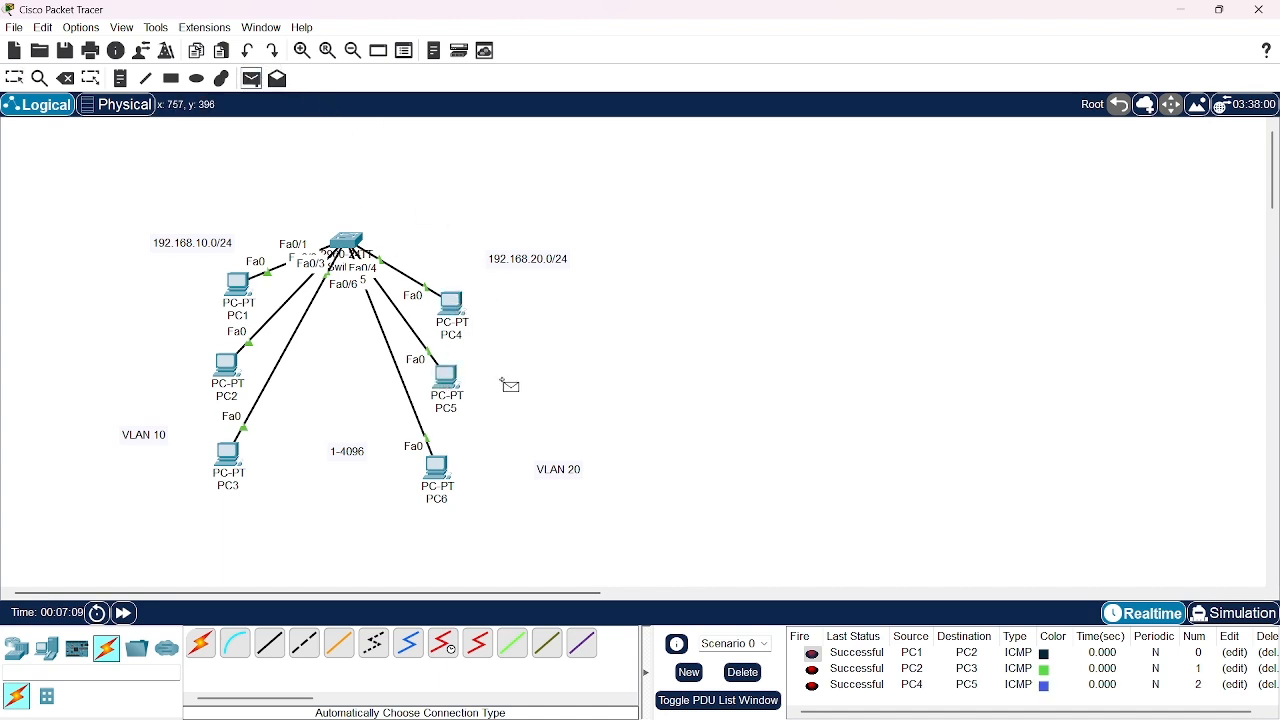
{"action": "left_click", "coordinate": [460, 389]}
{"action": "left_click", "coordinate": [441, 468]}
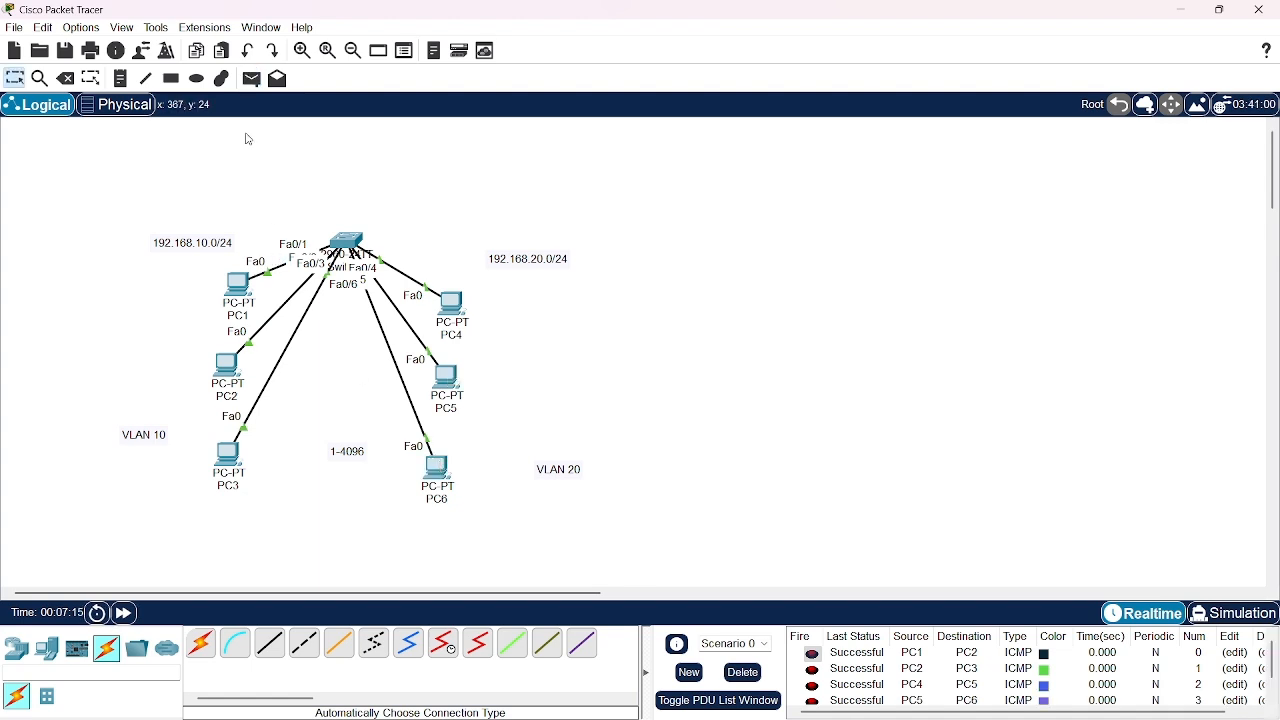
Test connectivity between the two groups by sending a simple PDU from PC1 to PC4 and check its entry in the PDU list
{"action": "left_click", "coordinate": [252, 80]}
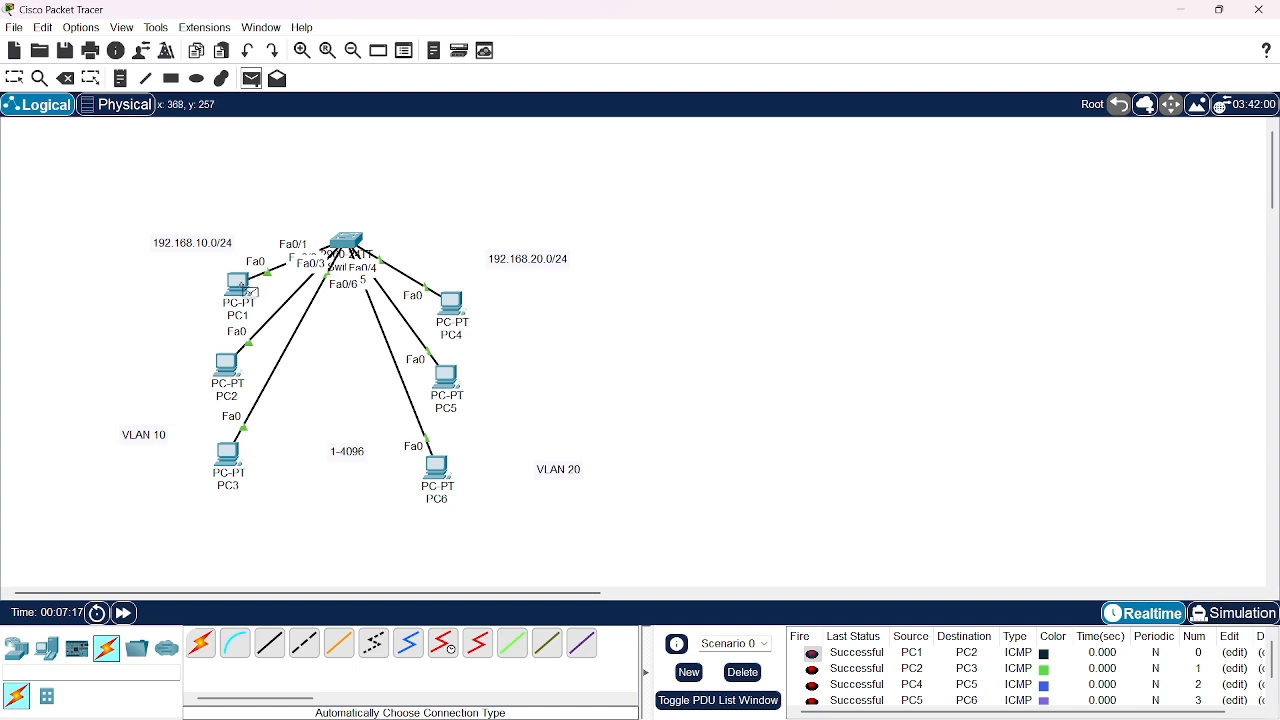
{"action": "left_click", "coordinate": [243, 277]}
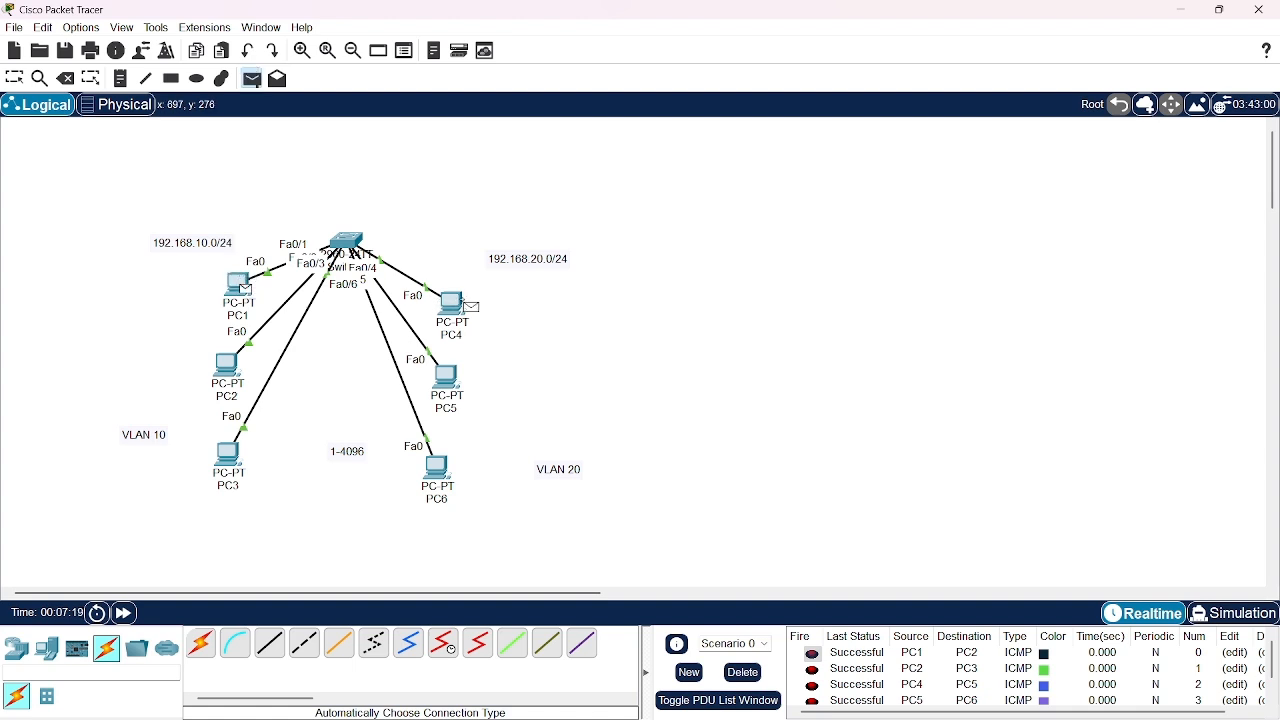
{"action": "left_click", "coordinate": [460, 298]}
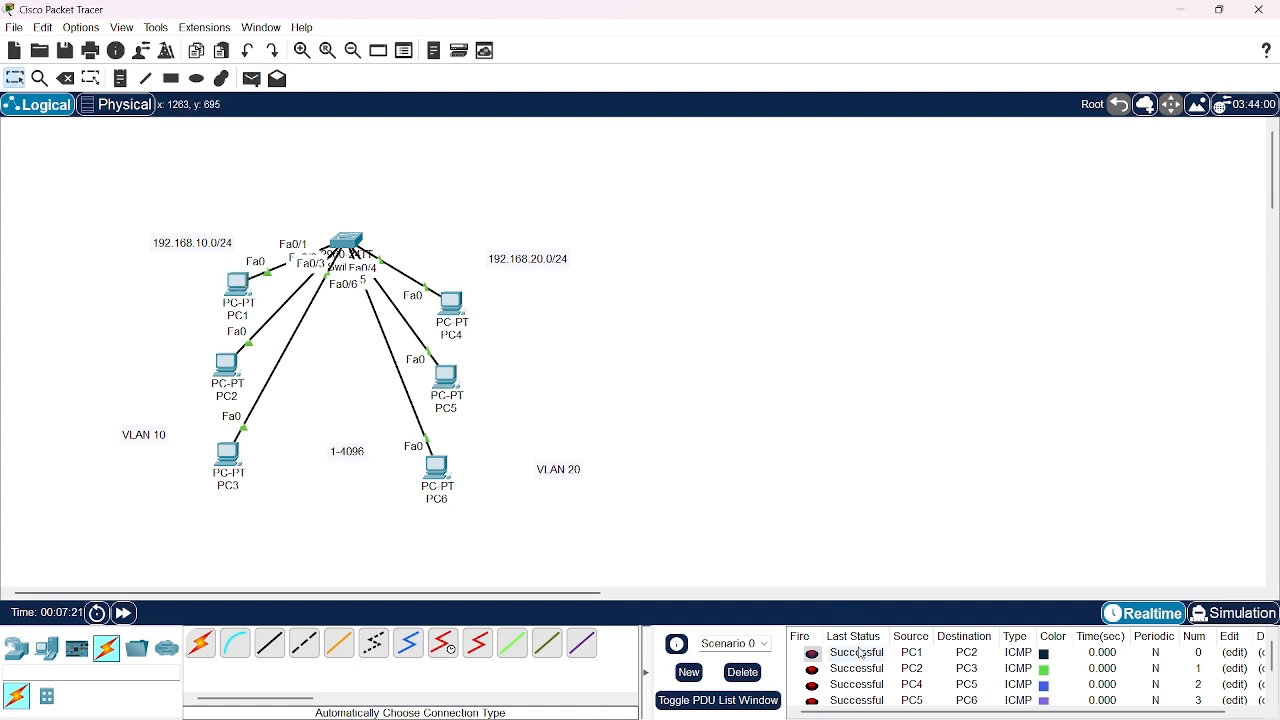
{"action": "scroll", "coordinate": [862, 657], "scroll_direction": "down", "scroll_amount": 1}
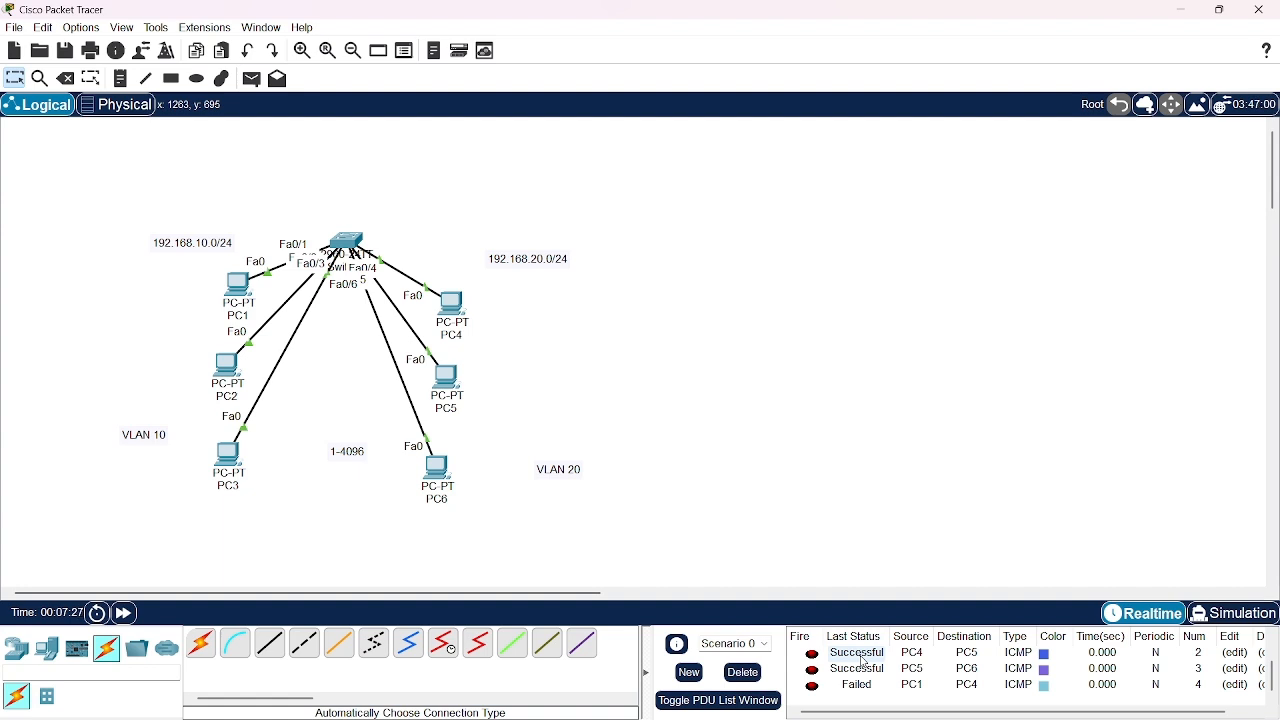
Adjust the placement of PC4, PC1, PC2, PC3 and PC6 slightly in the topology
{"action": "left_click_drag", "start_coordinate": [466, 298], "coordinate": [458, 283]}
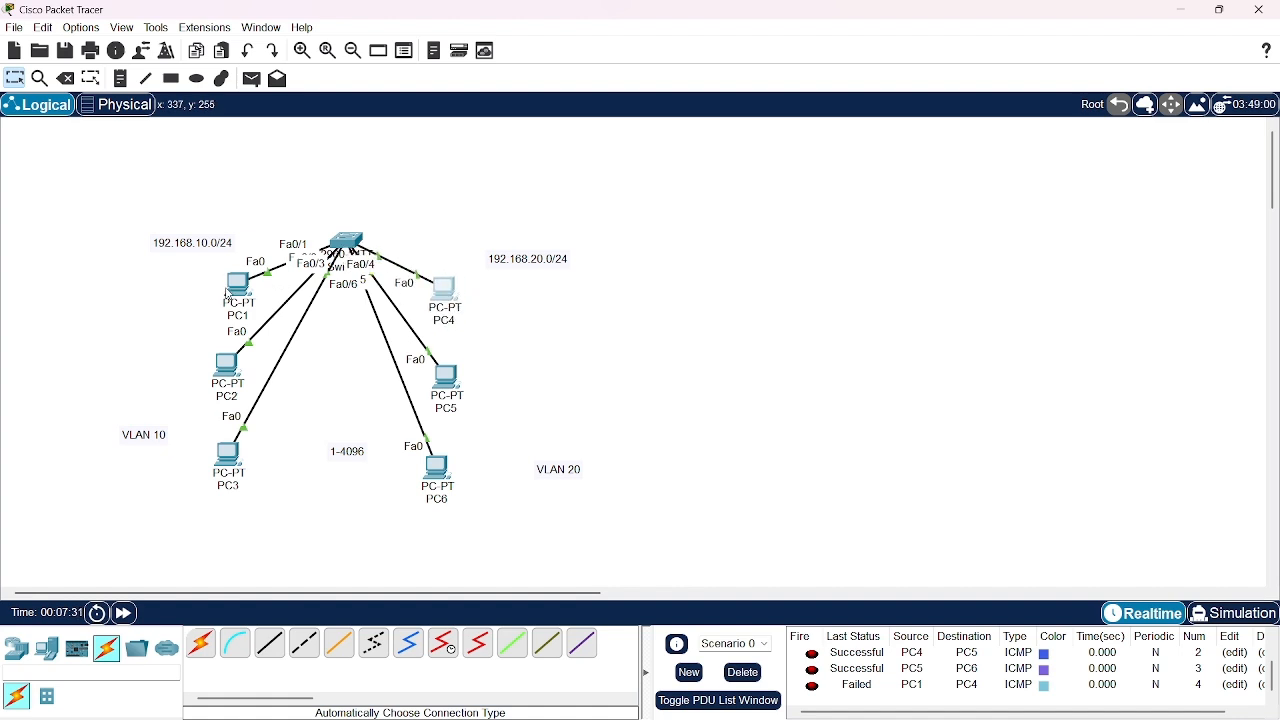
{"action": "left_click_drag", "start_coordinate": [240, 290], "coordinate": [218, 364]}
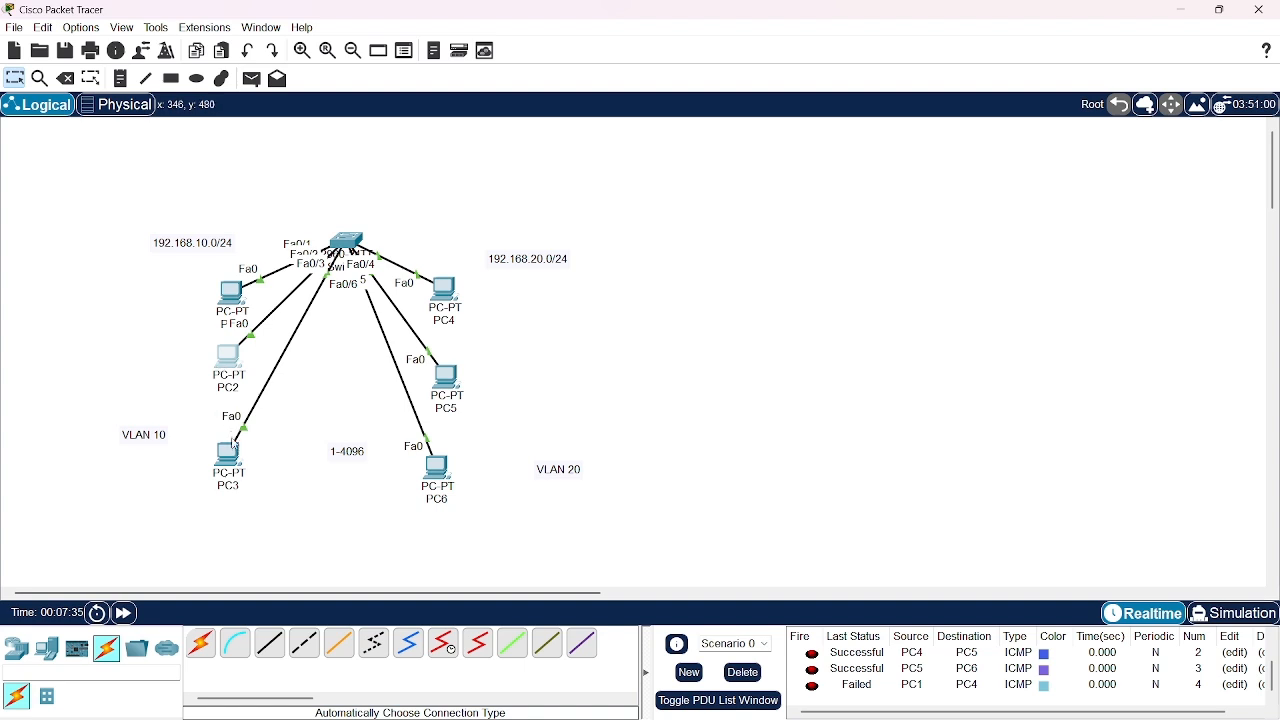
{"action": "left_click_drag", "start_coordinate": [237, 464], "coordinate": [229, 452]}
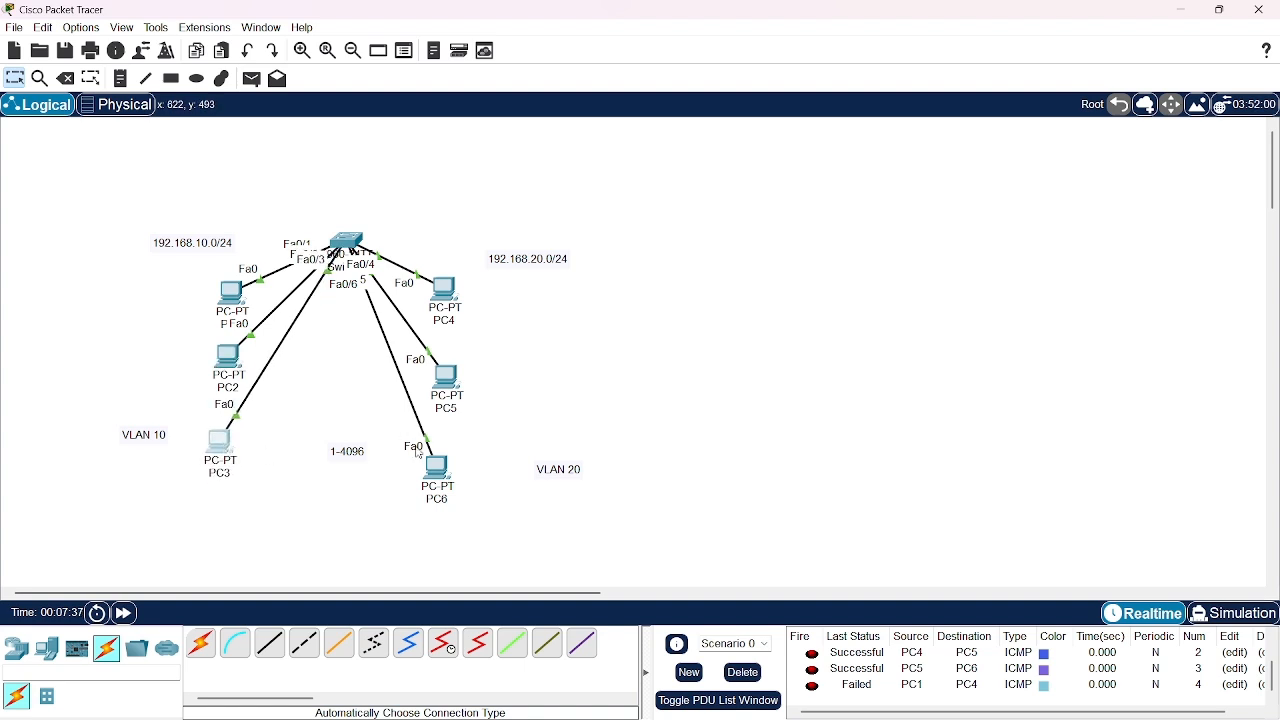
{"action": "left_click_drag", "start_coordinate": [431, 471], "coordinate": [436, 467]}
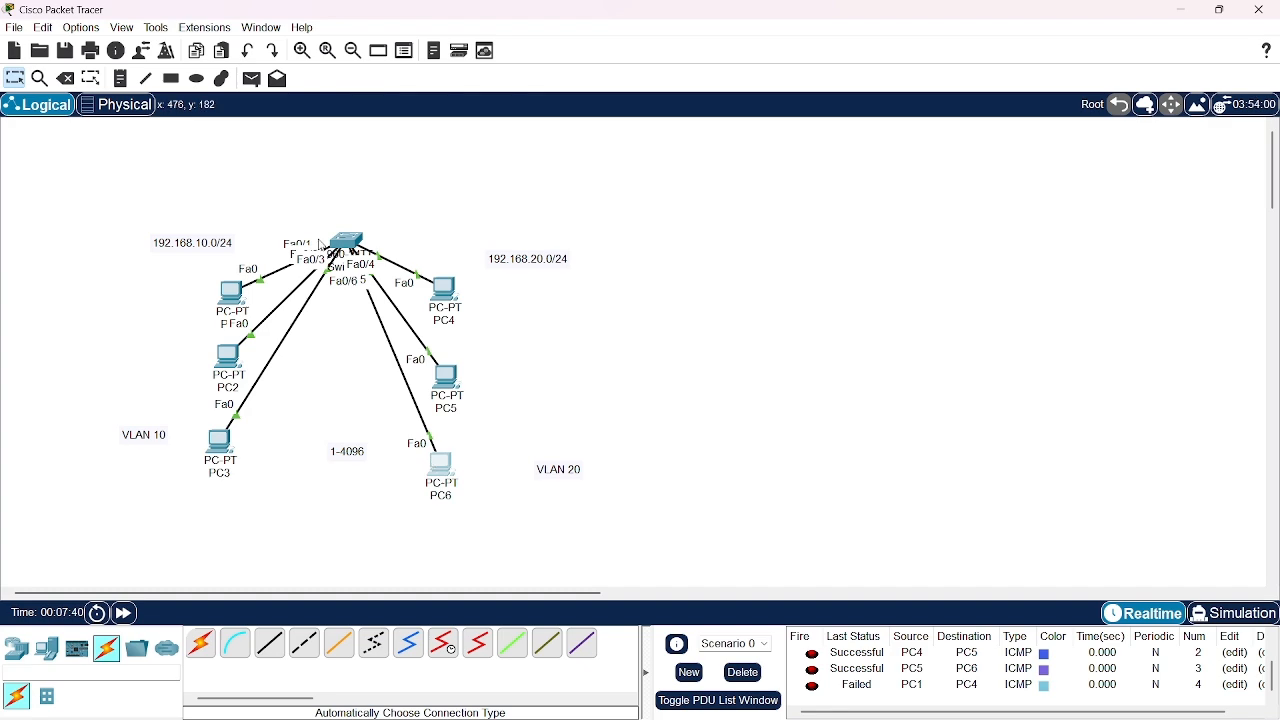
Open the command line of Switch1, bring up its prompt, and widen and reposition the window so the commands are readable
{"action": "left_click", "coordinate": [351, 242]}
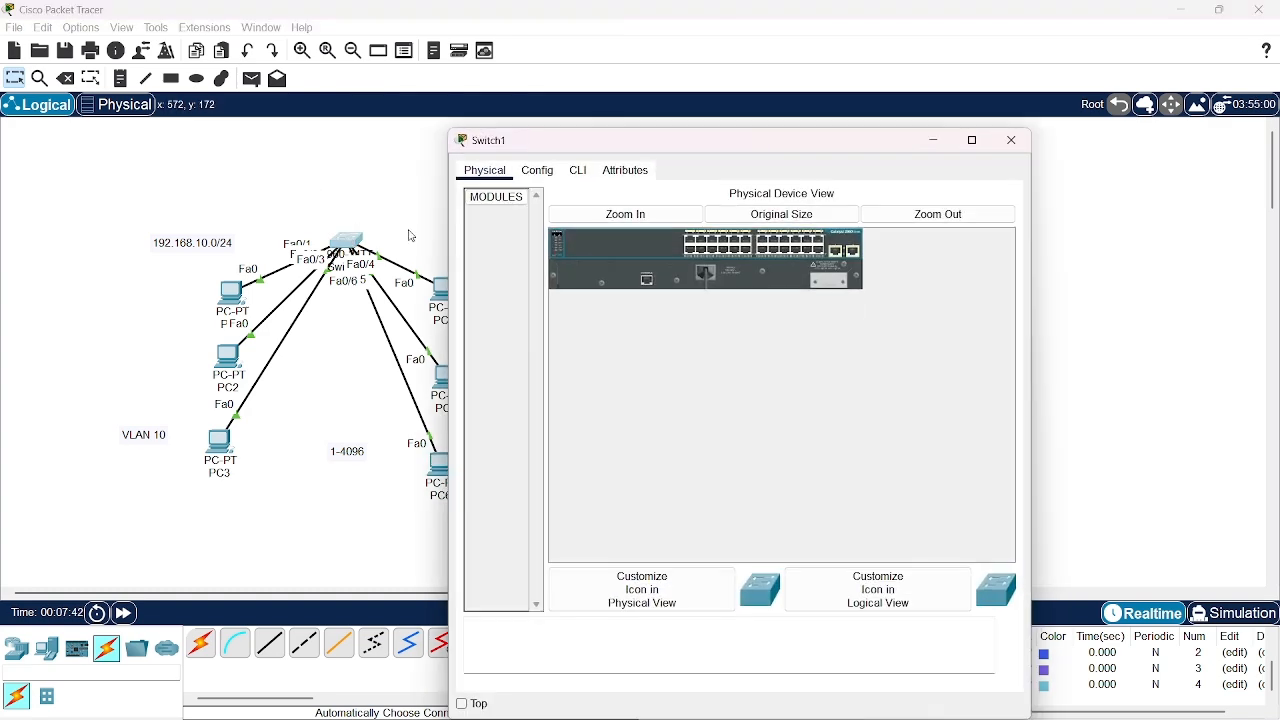
{"action": "left_click", "coordinate": [578, 172]}
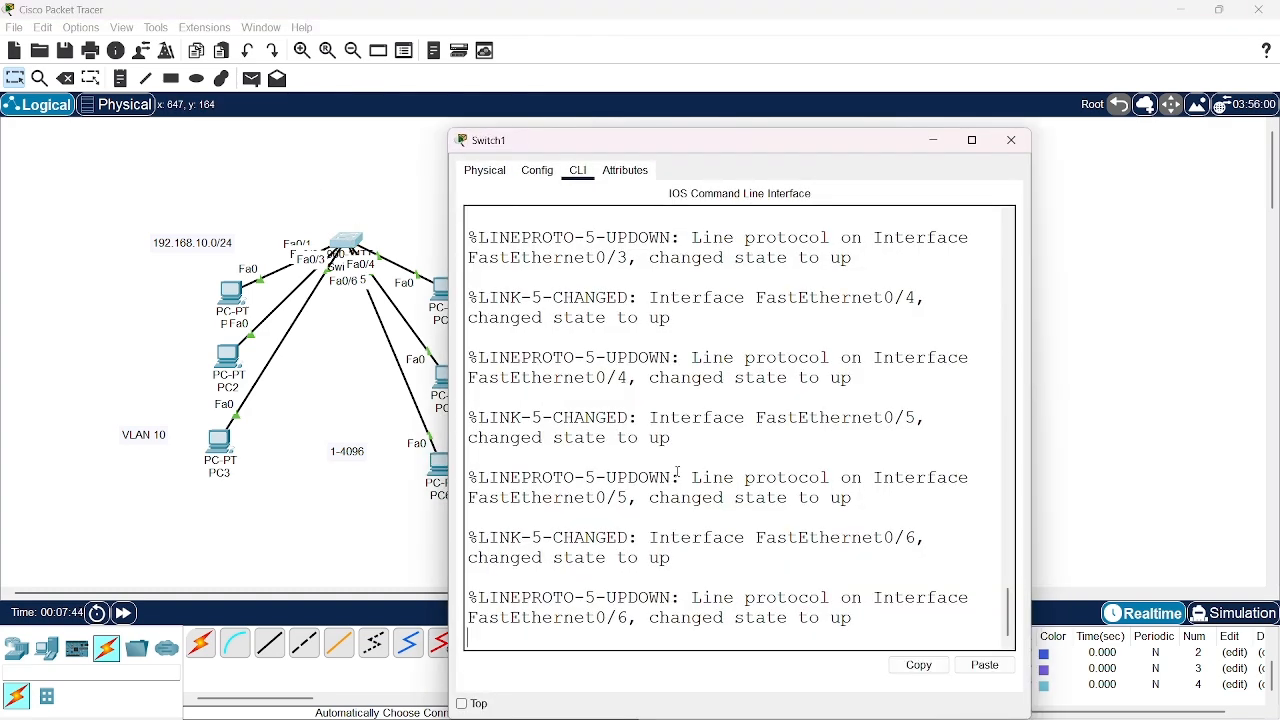
{"action": "key", "text": "Return"}
{"action": "key", "text": "Return"}
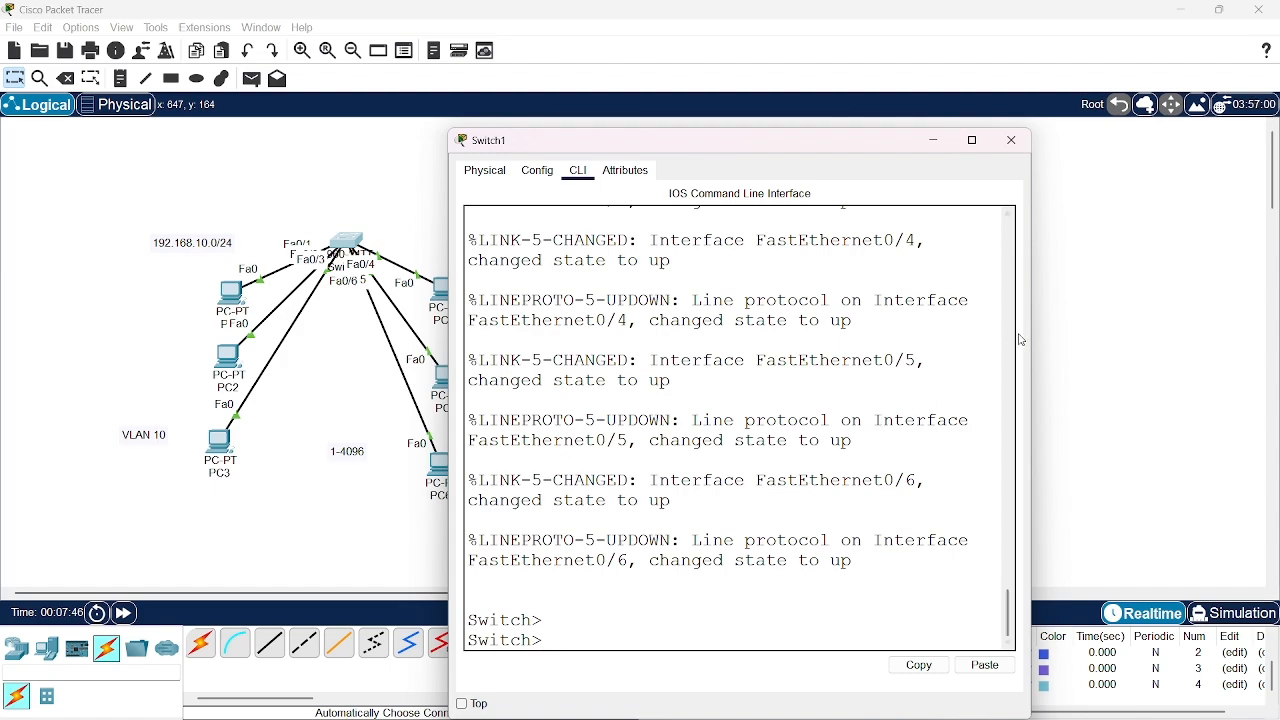
{"action": "left_click_drag", "start_coordinate": [1035, 341], "coordinate": [1248, 341]}
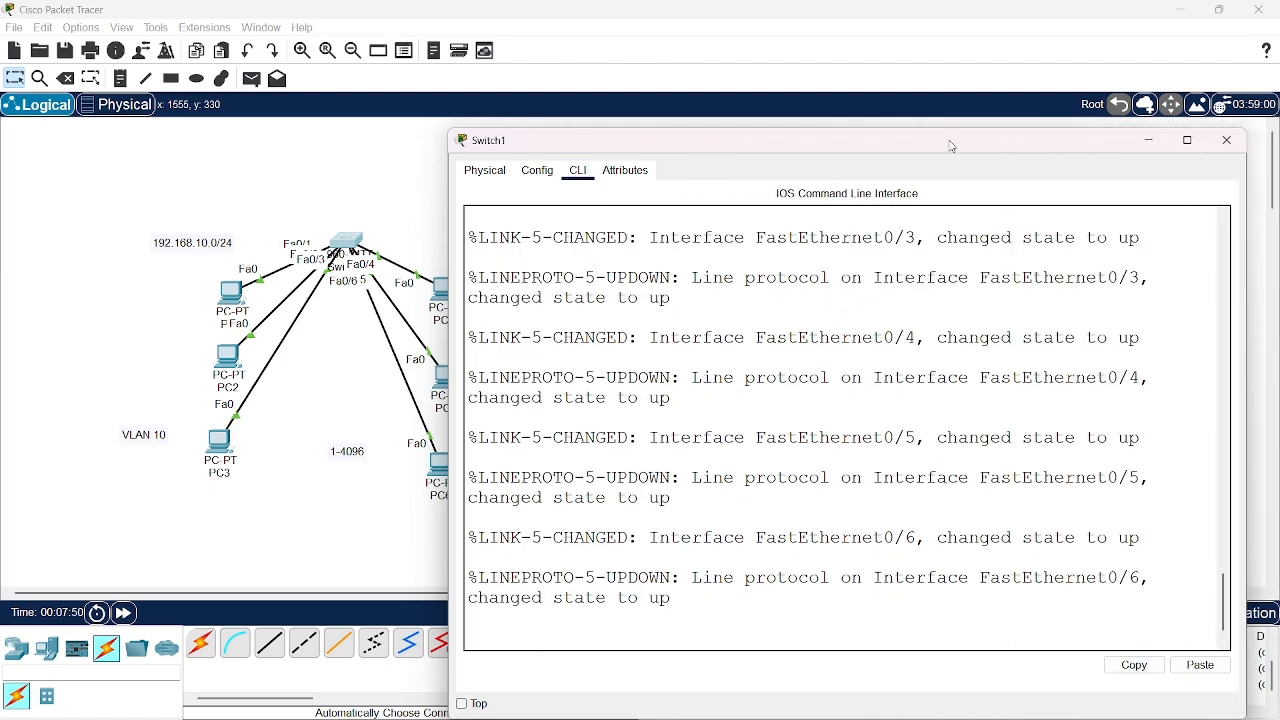
{"action": "left_click_drag", "start_coordinate": [950, 142], "coordinate": [768, 84]}
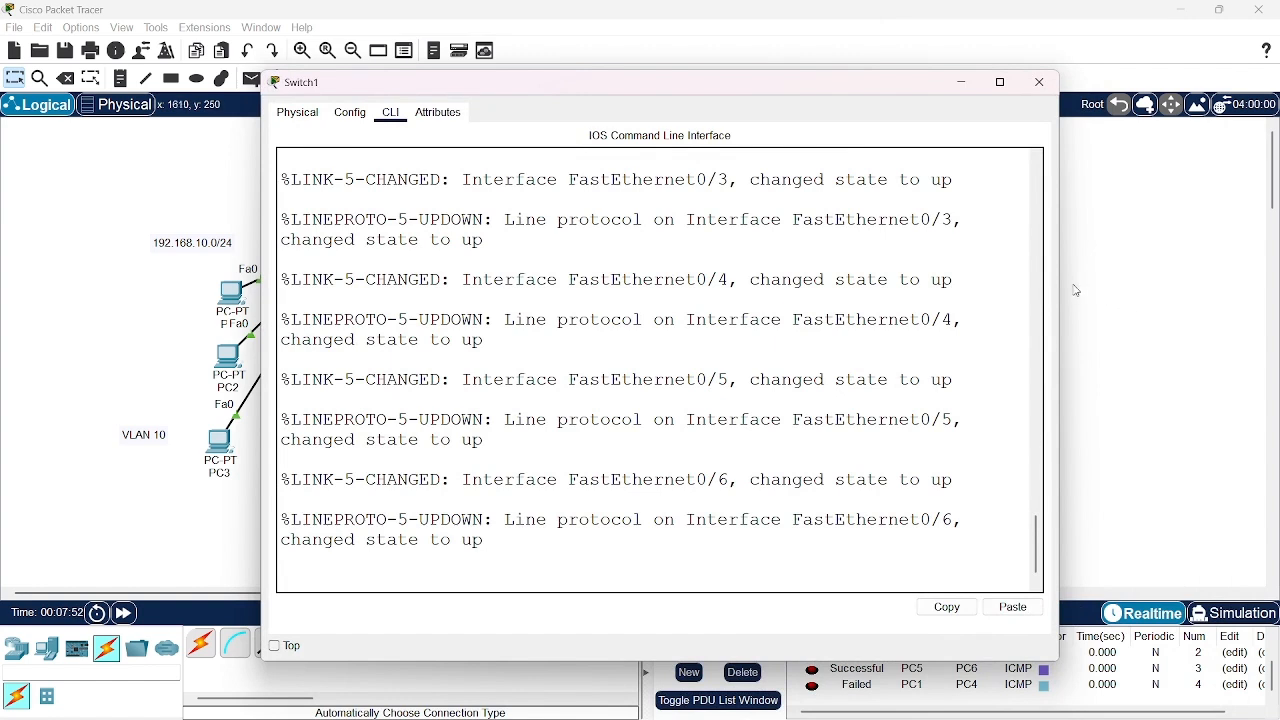
{"action": "left_click_drag", "start_coordinate": [1060, 291], "coordinate": [1159, 292]}
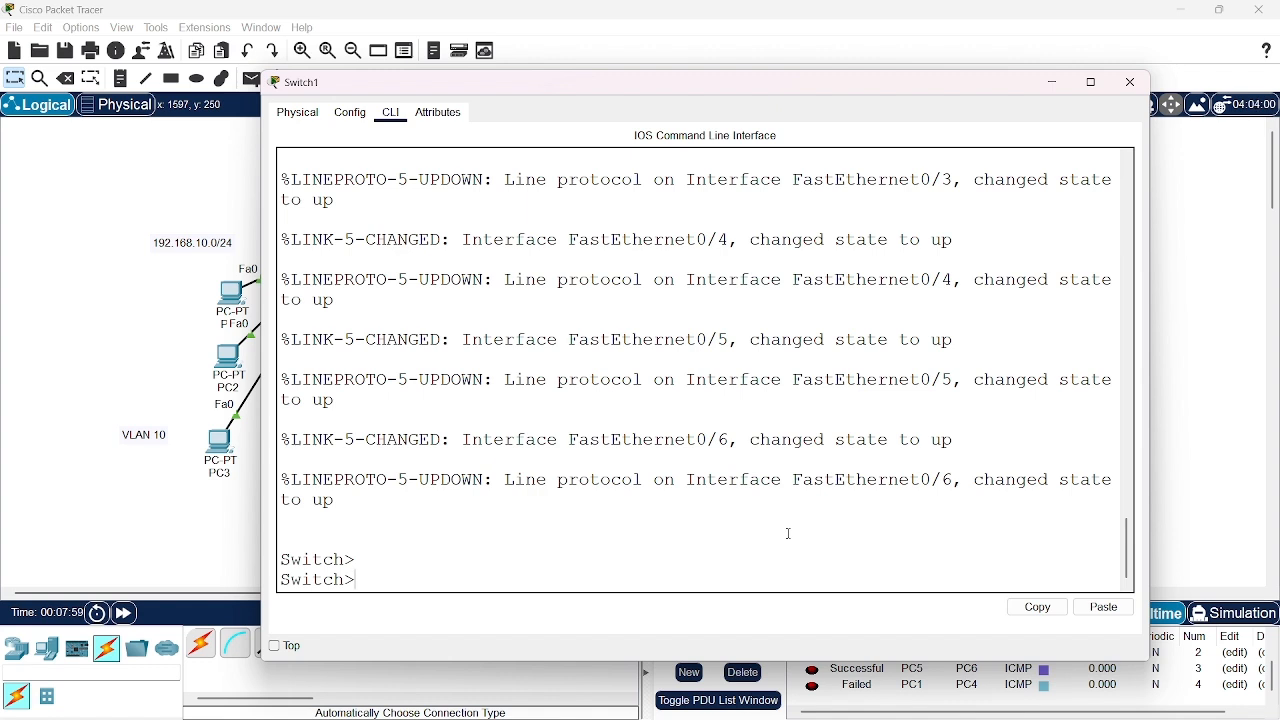
Enter privileged mode with en and global configuration mode with conf t on the switch
{"action": "type", "text": "en"}
{"action": "key", "text": "Return"}
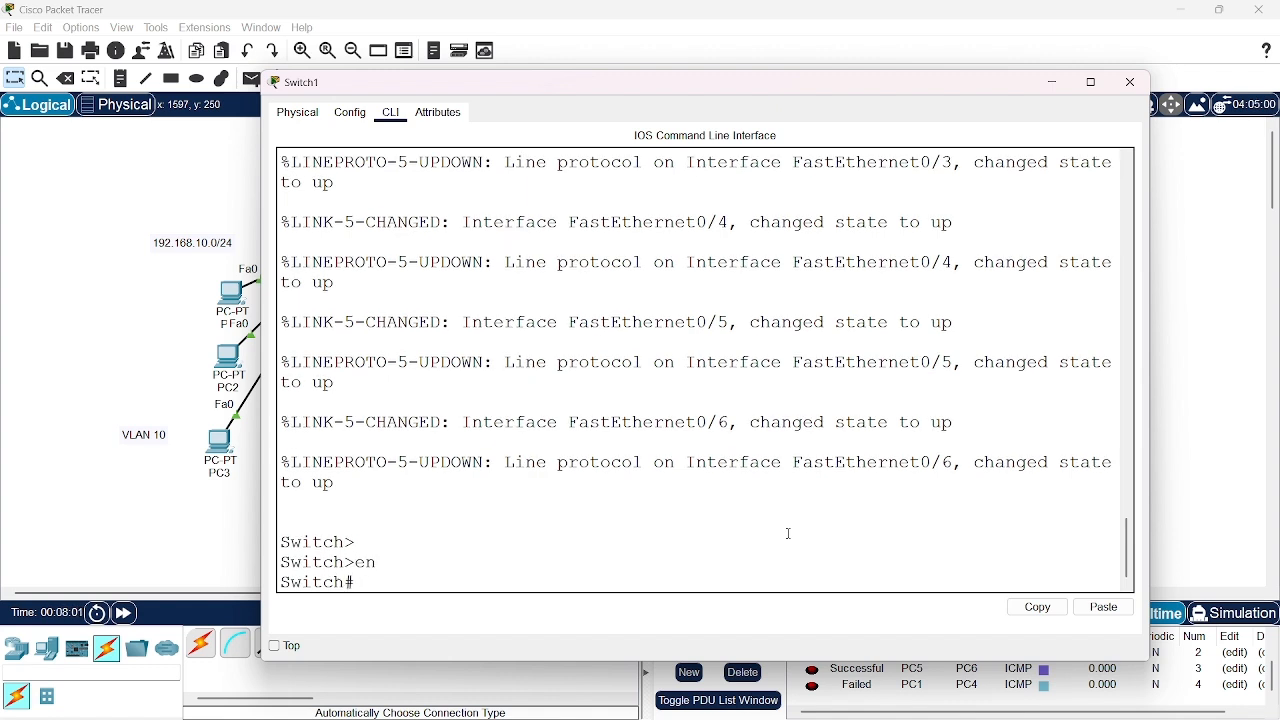
{"action": "type", "text": "conf y"}
{"action": "key", "text": "BackSpace"}
{"action": "type", "text": "t"}
{"action": "key", "text": "Return"}
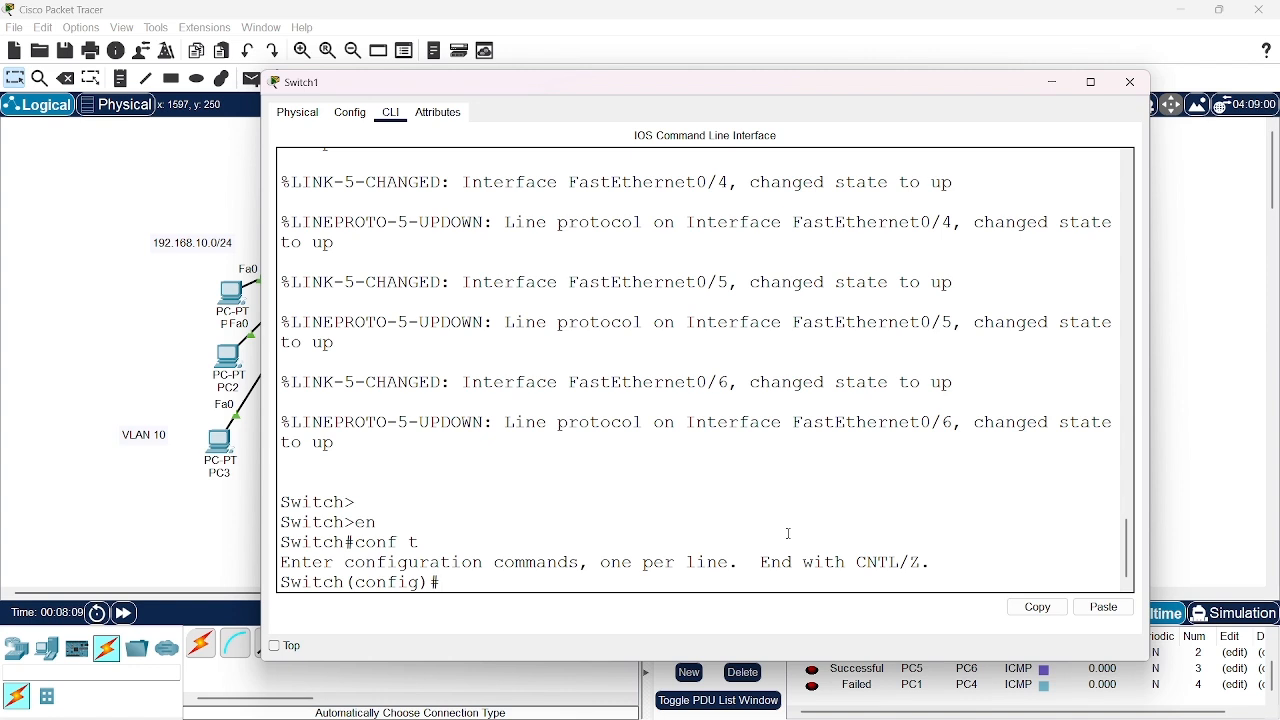
{"action": "type", "text": "int fa0"}
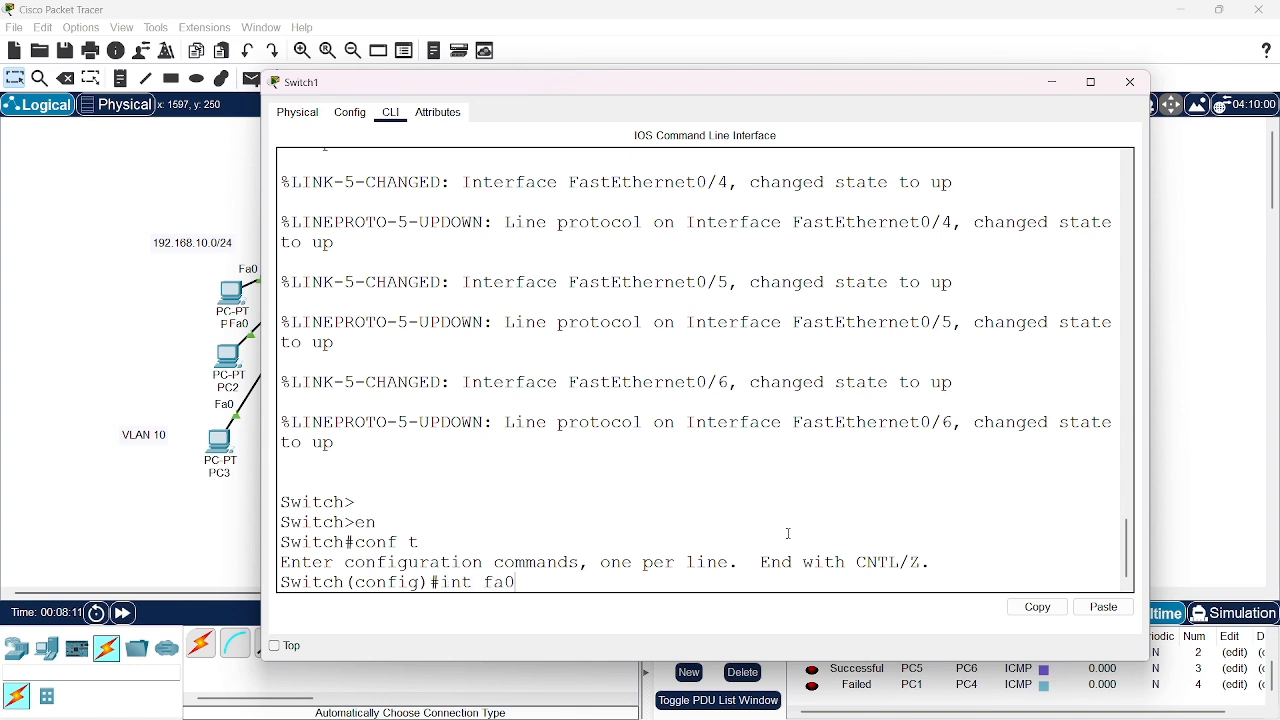
{"action": "type", "text": "/1"}
{"action": "key", "text": "Return"}
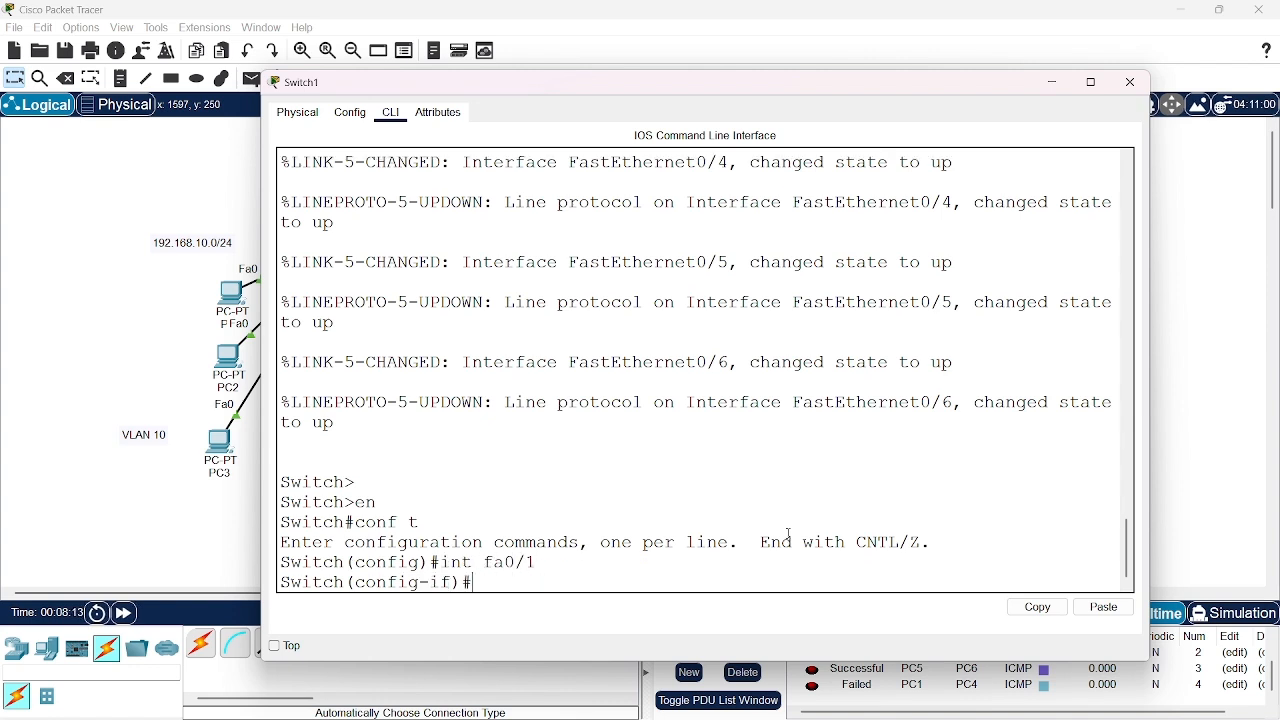
{"action": "type", "text": "exit"}
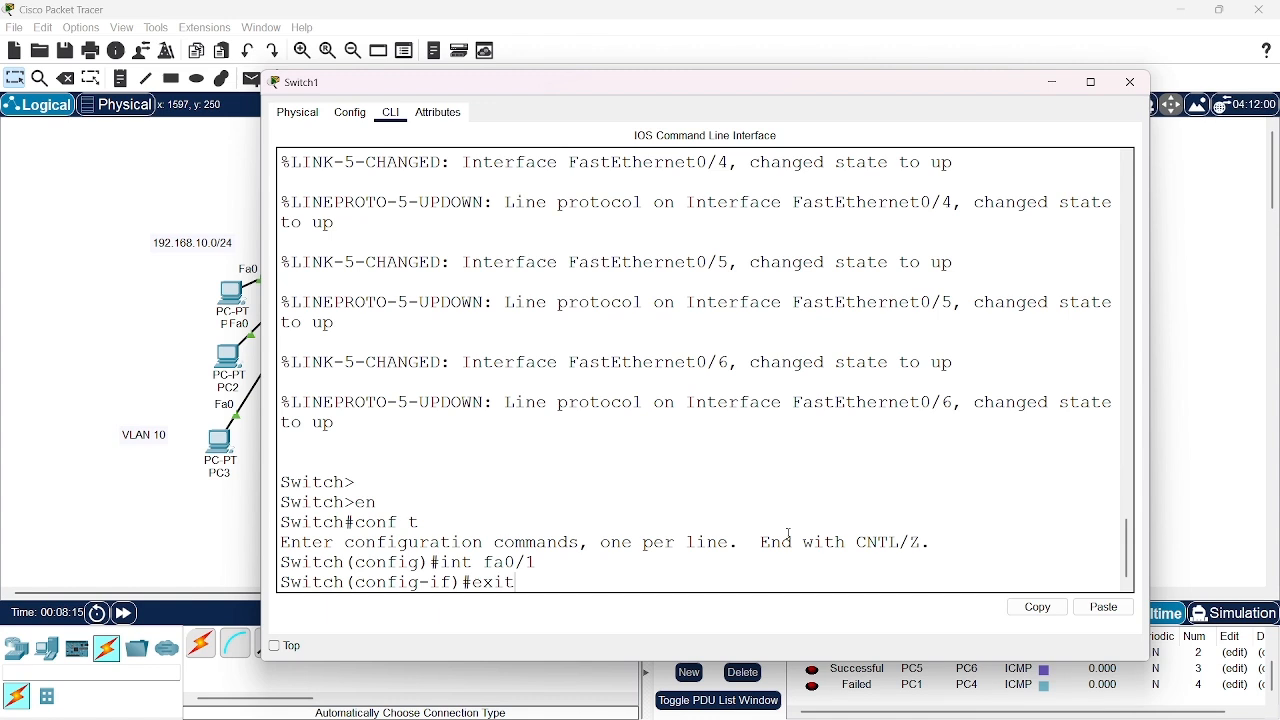
{"action": "key", "text": "Return"}
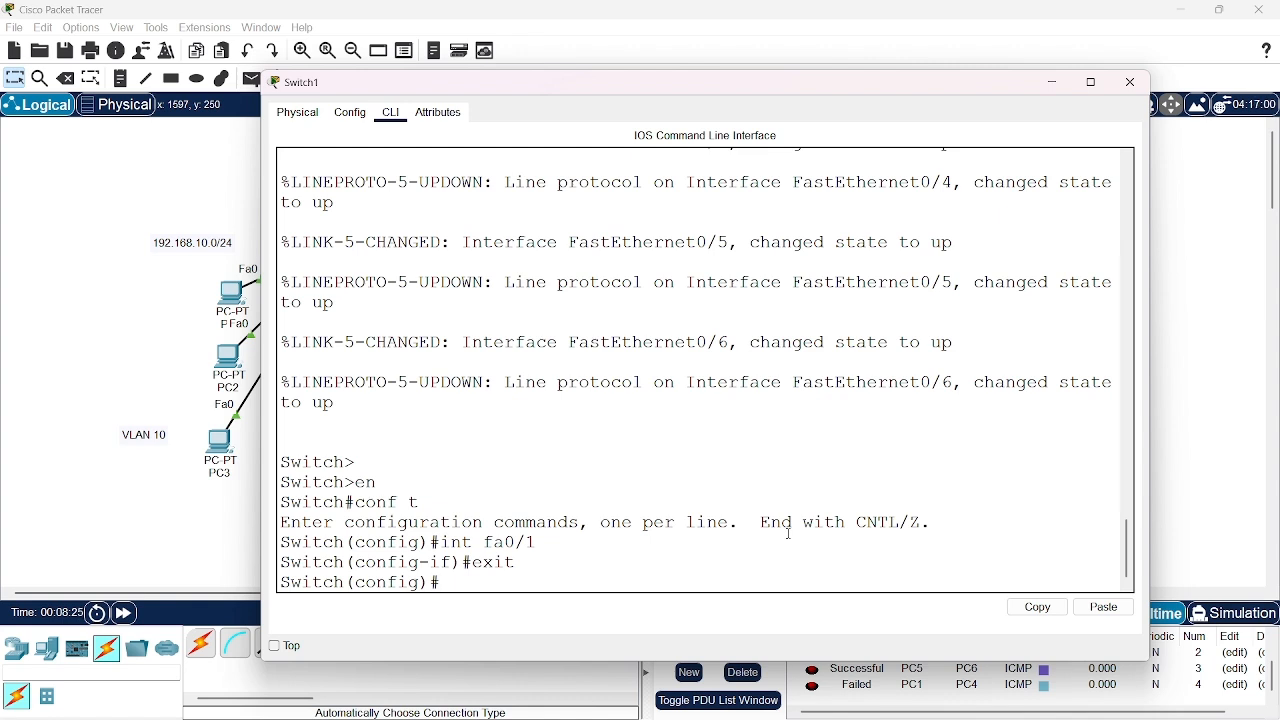
Create VLAN 10 on the switch, name it programing, and return to global configuration mode
{"action": "type", "text": "vlan 10"}
{"action": "key", "text": "Return"}
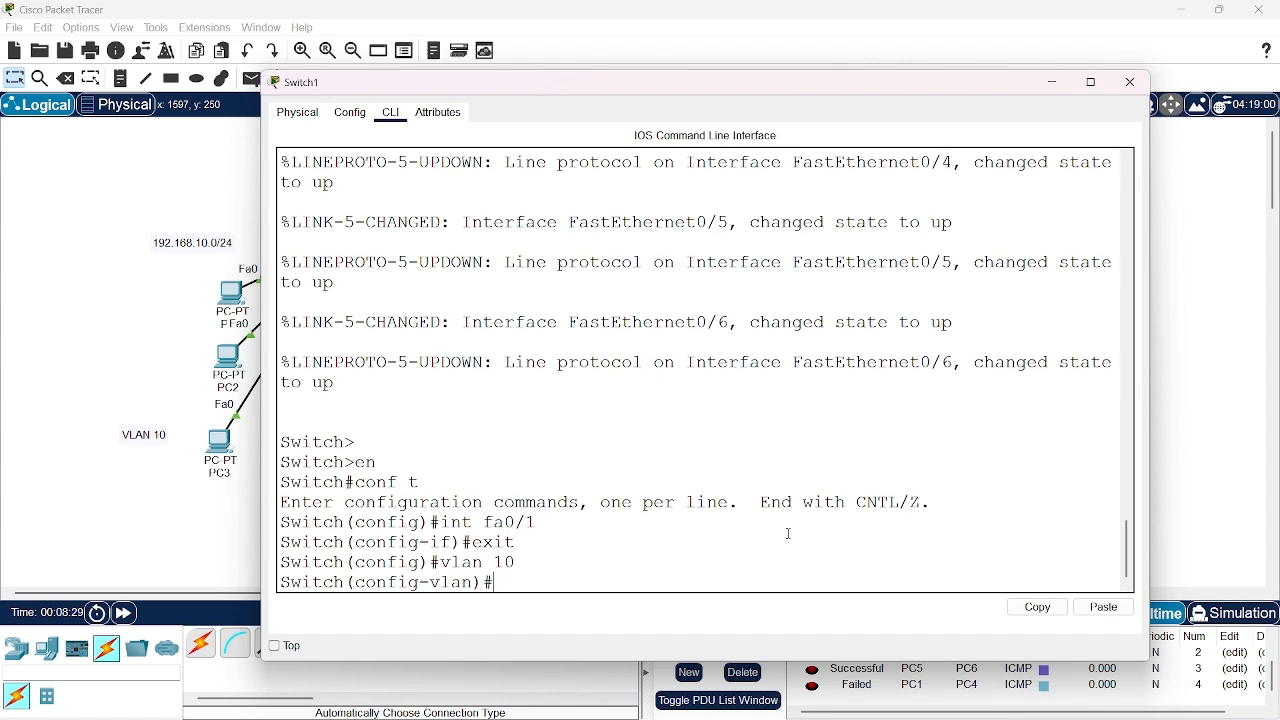
{"action": "type", "text": "name programing"}
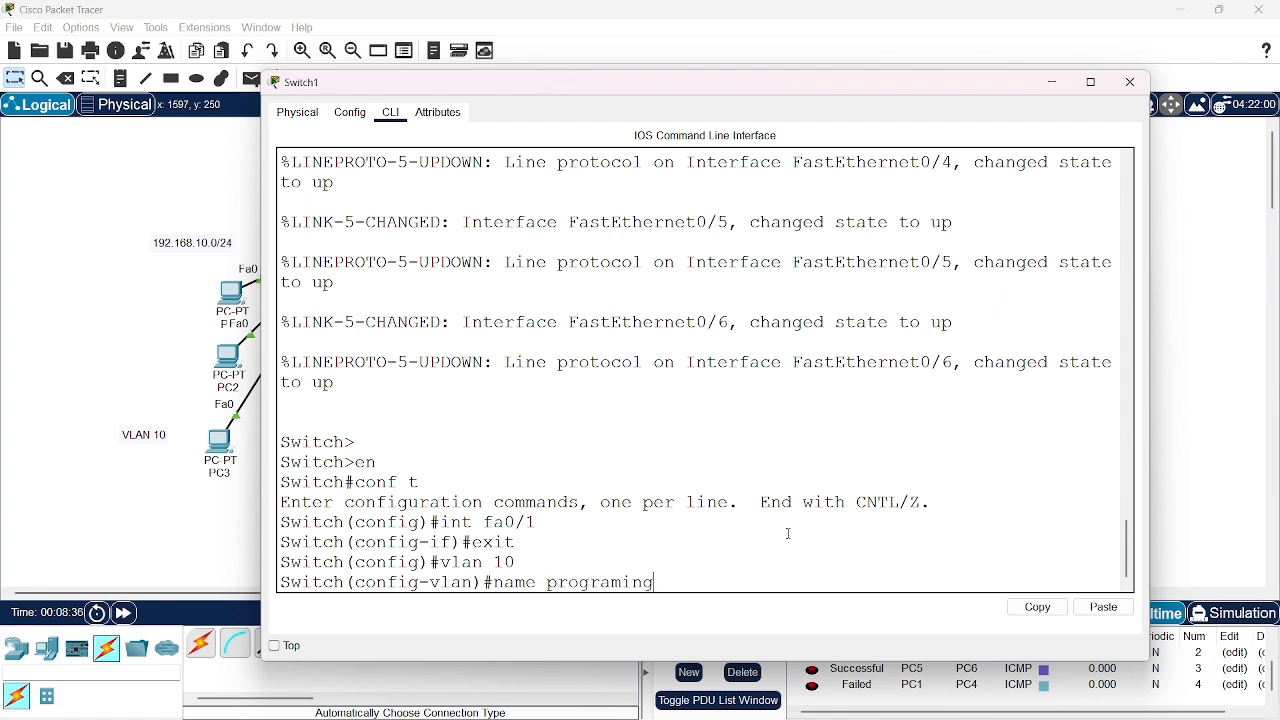
{"action": "key", "text": "Return"}
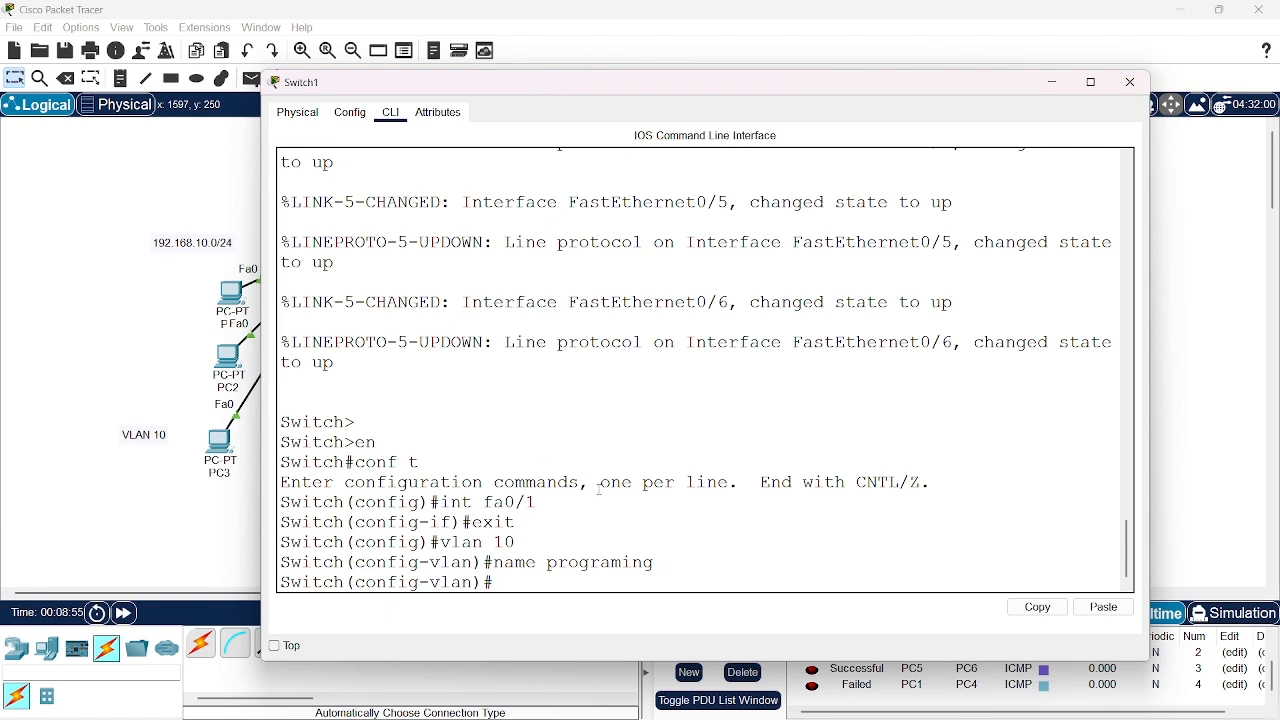
{"action": "type", "text": "exit"}
{"action": "key", "text": "Return"}
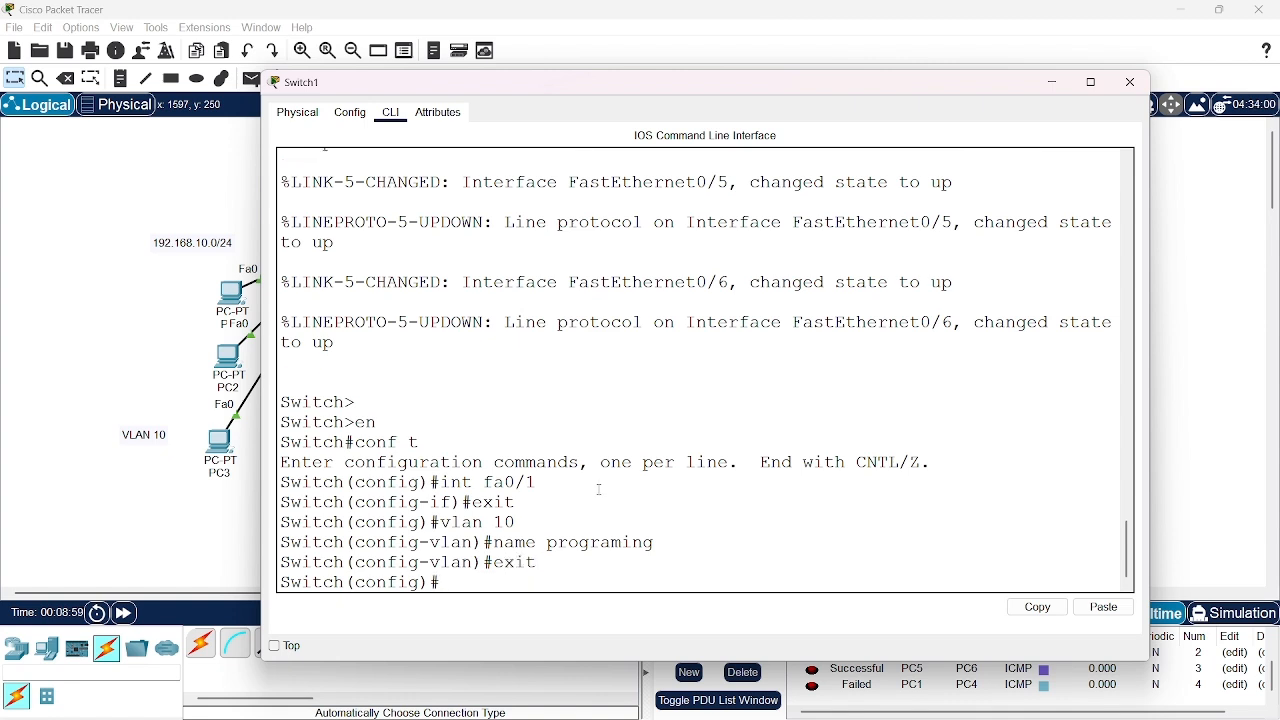
Leave global configuration mode and try to run do show vlan brief from privileged mode
{"action": "type", "text": "d"}
{"action": "key", "text": "BackSpace"}
{"action": "type", "text": "exit"}
{"action": "key", "text": "Return"}
{"action": "key", "text": "Return"}
{"action": "key", "text": "Return"}
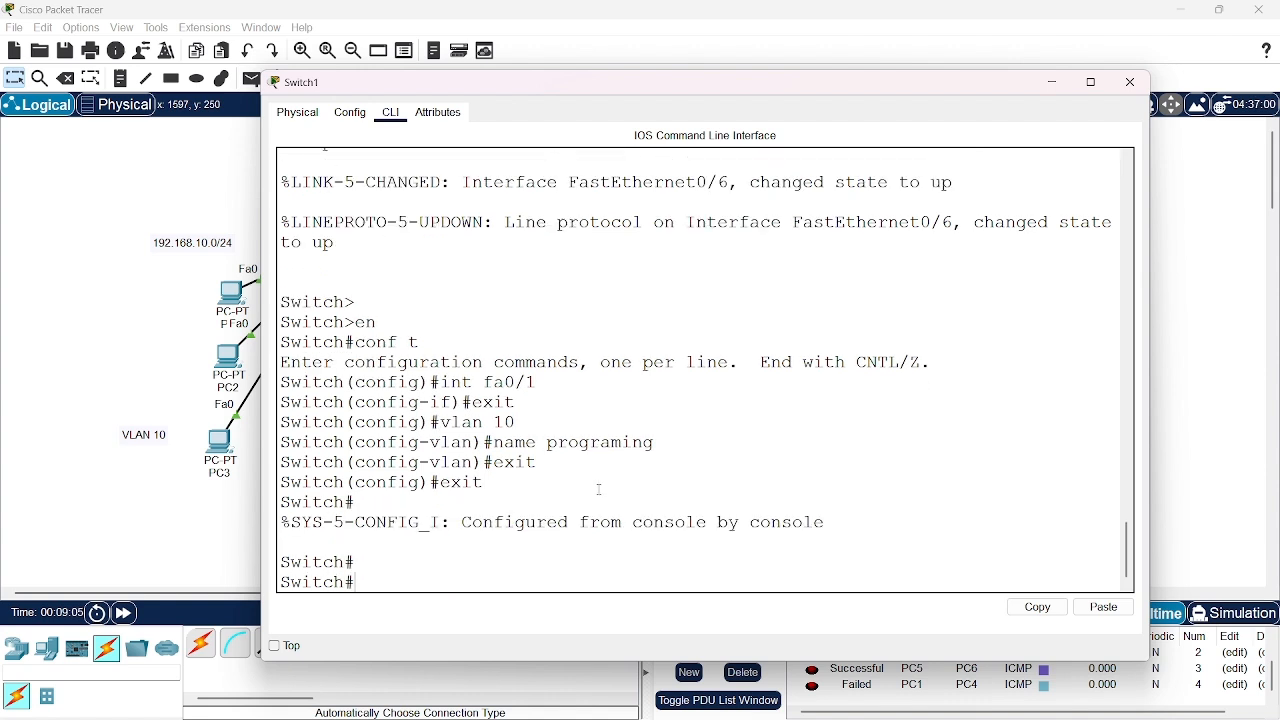
{"action": "type", "text": "do show vlan brief"}
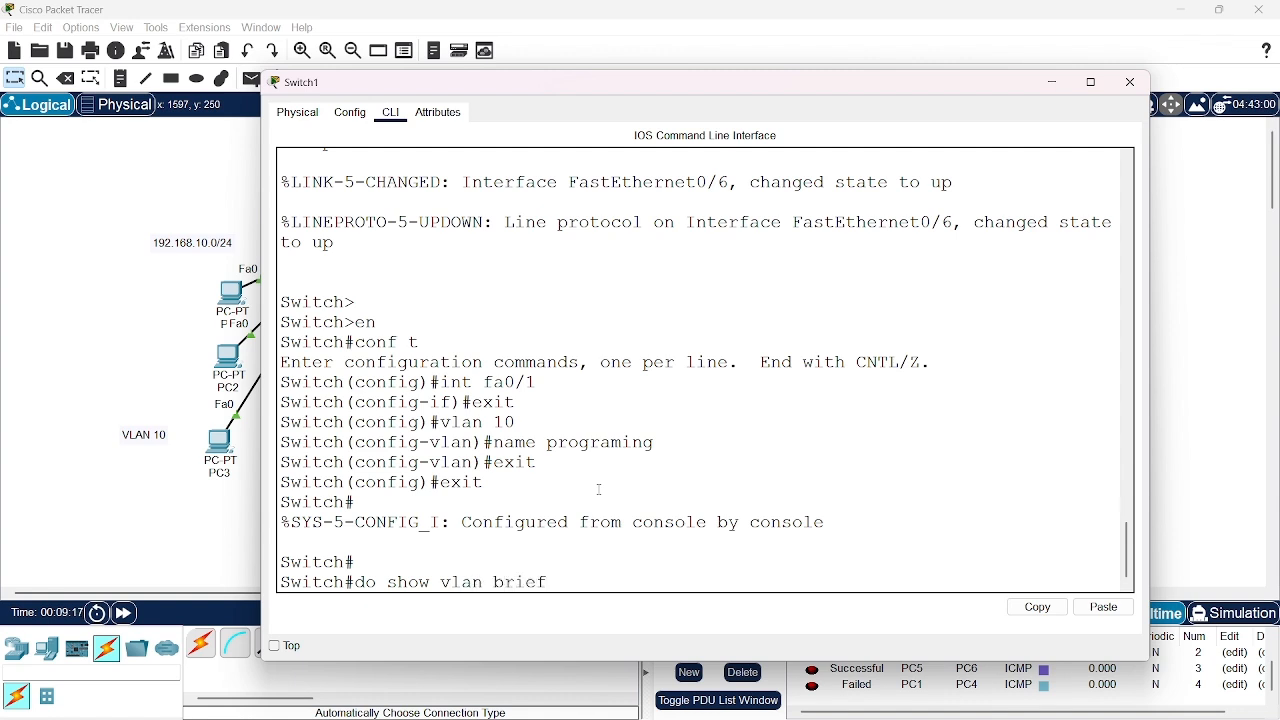
{"action": "key", "text": "Return"}
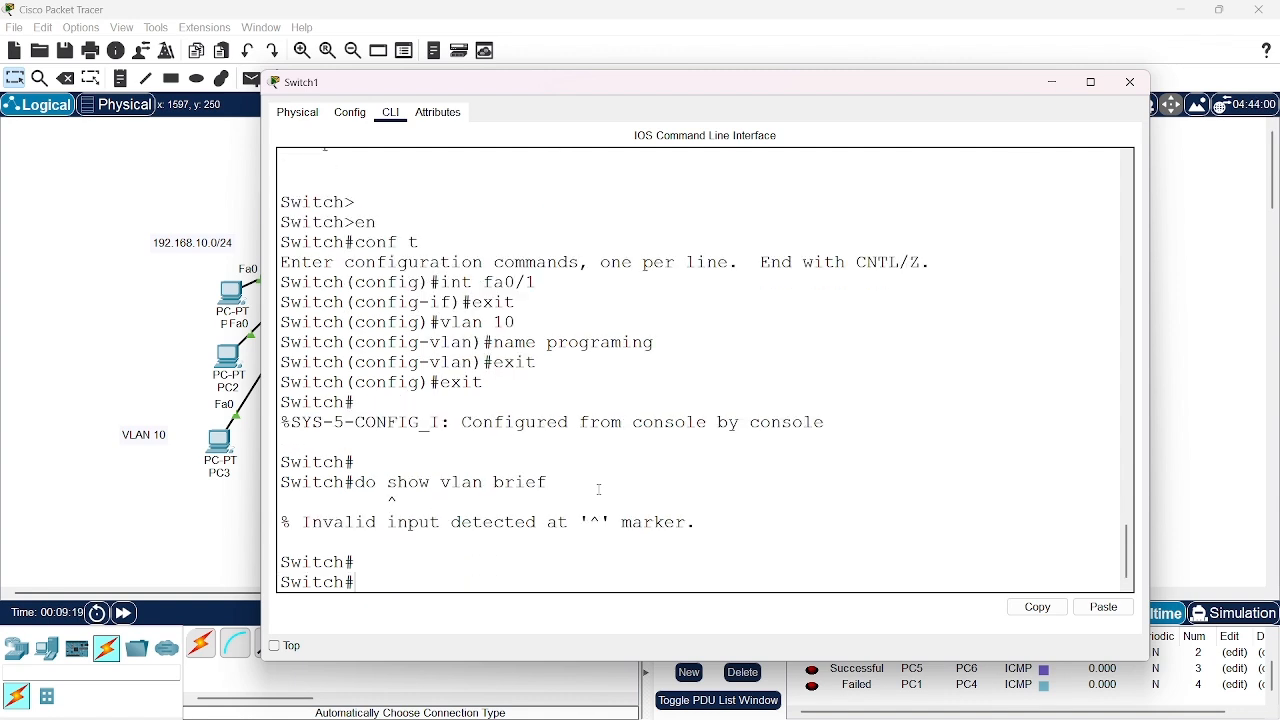
Re-enter global configuration mode and display the switch's VLAN summary with do show vlan brief
{"action": "type", "text": "conf"}
{"action": "type", "text": " t"}
{"action": "key", "text": "Return"}
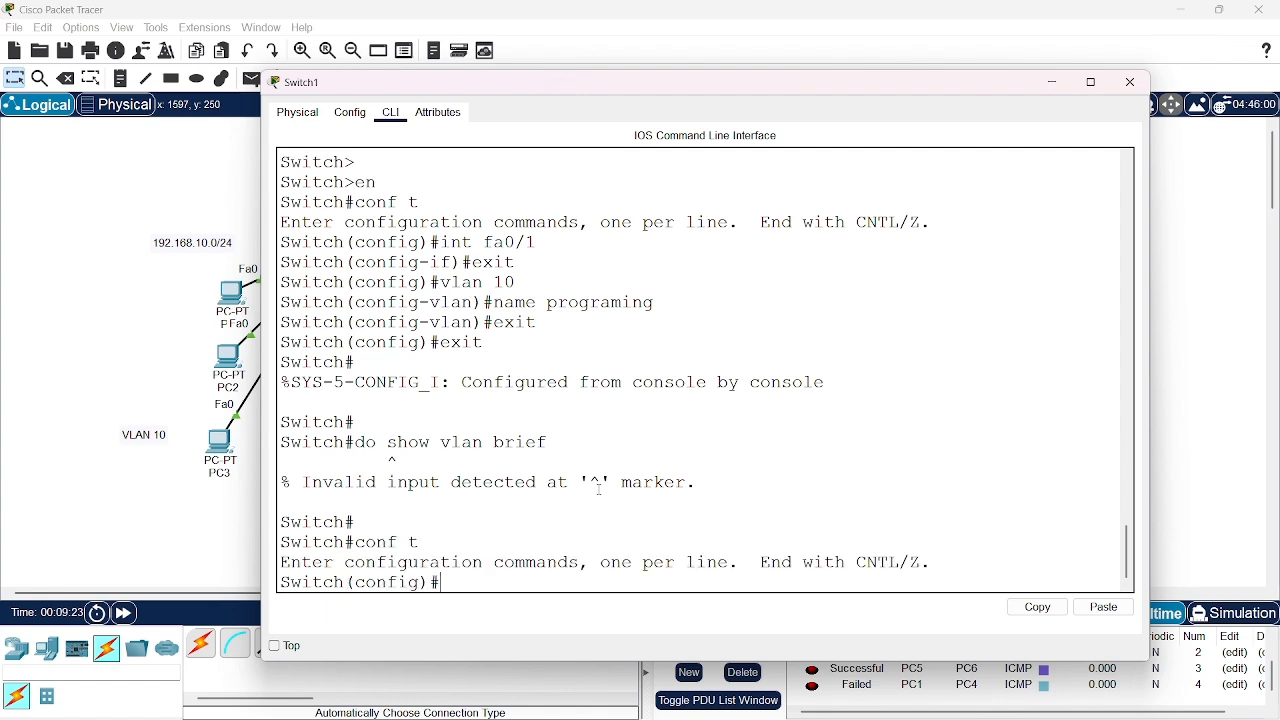
{"action": "key", "text": "Return"}
{"action": "key", "text": "Return"}
{"action": "type", "text": "do"}
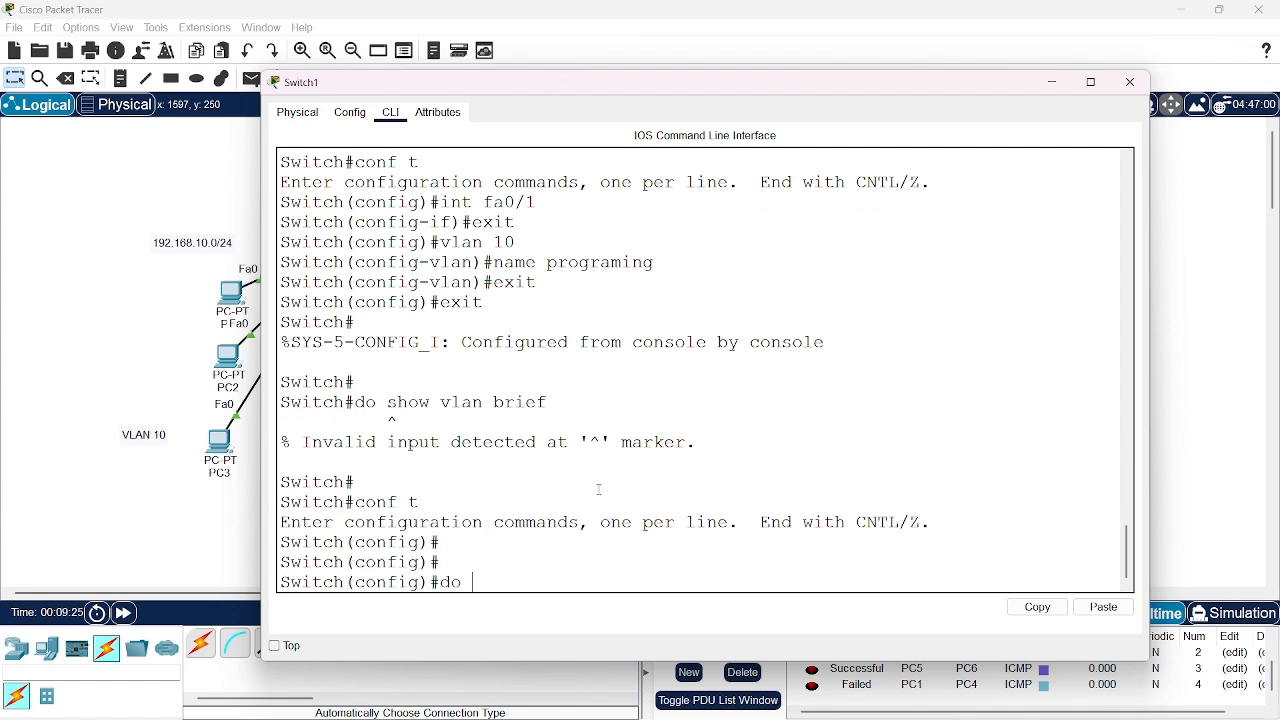
{"action": "type", "text": " show vlan brief"}
{"action": "key", "text": "Return"}
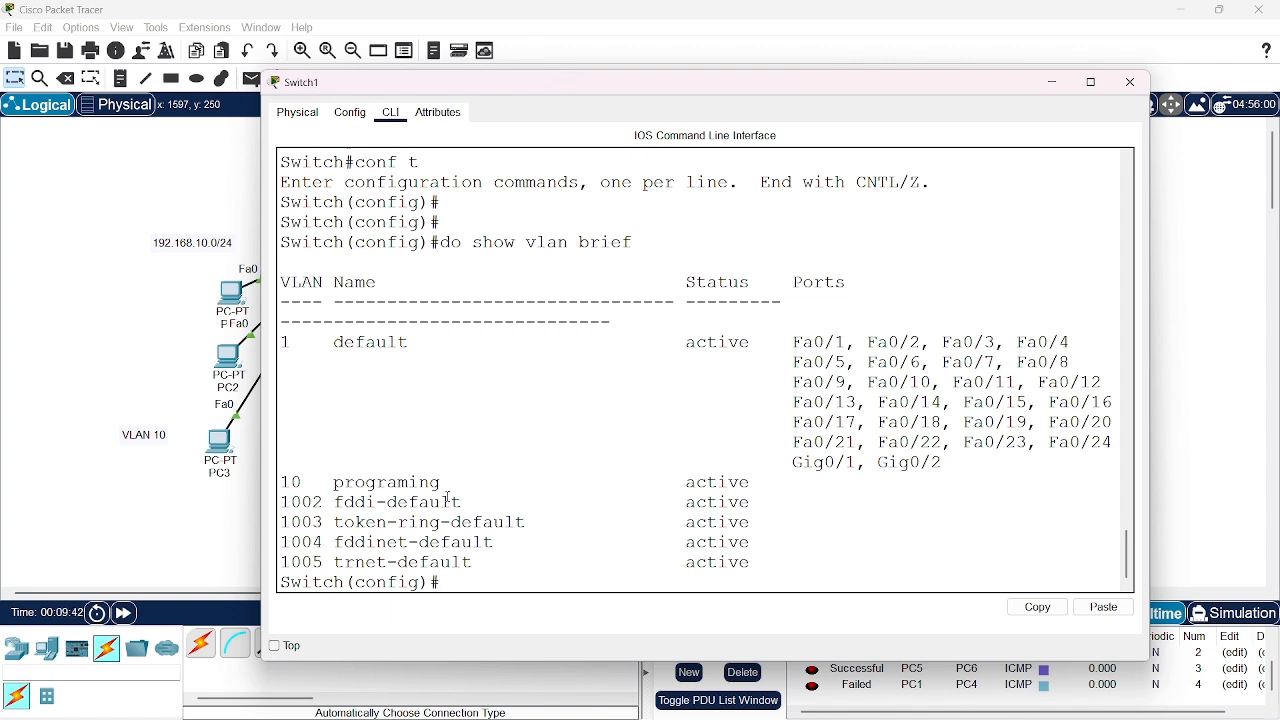
Set interface fa0/1 of the switch to access mode with switchport mode access
{"action": "type", "text": "int fa0/1"}
{"action": "key", "text": "Return"}
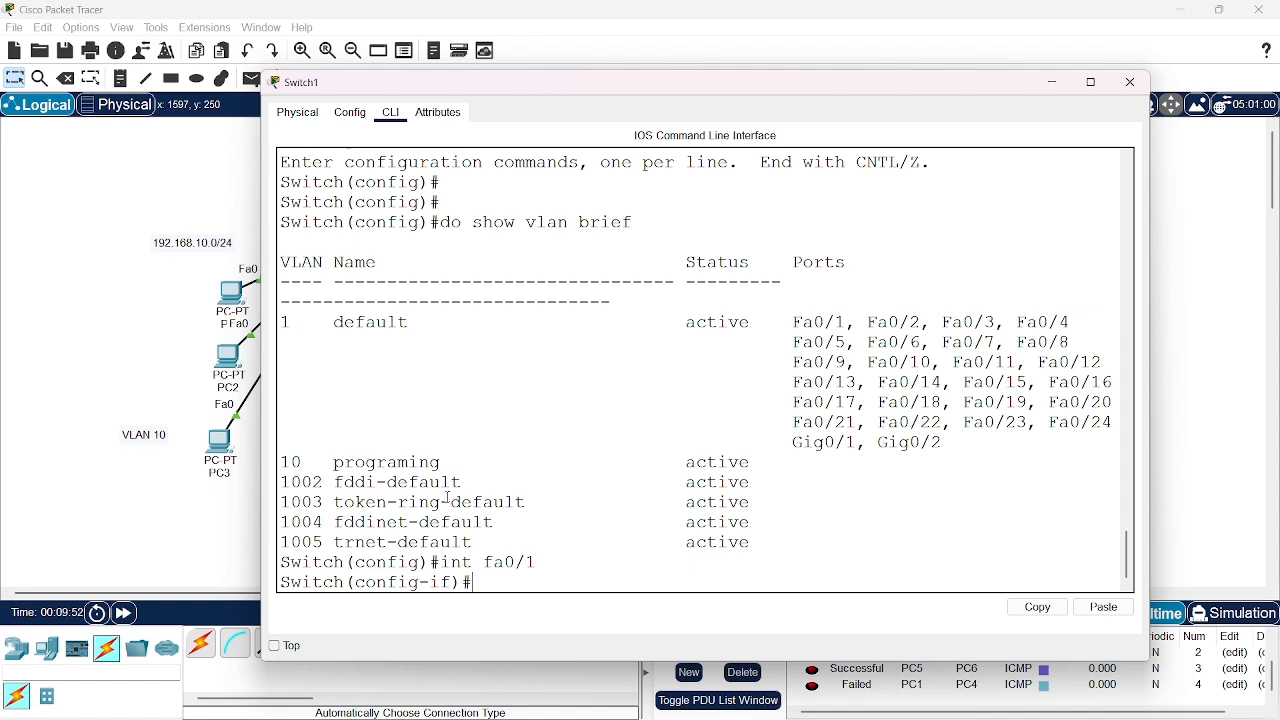
{"action": "type", "text": "switchport mode access"}
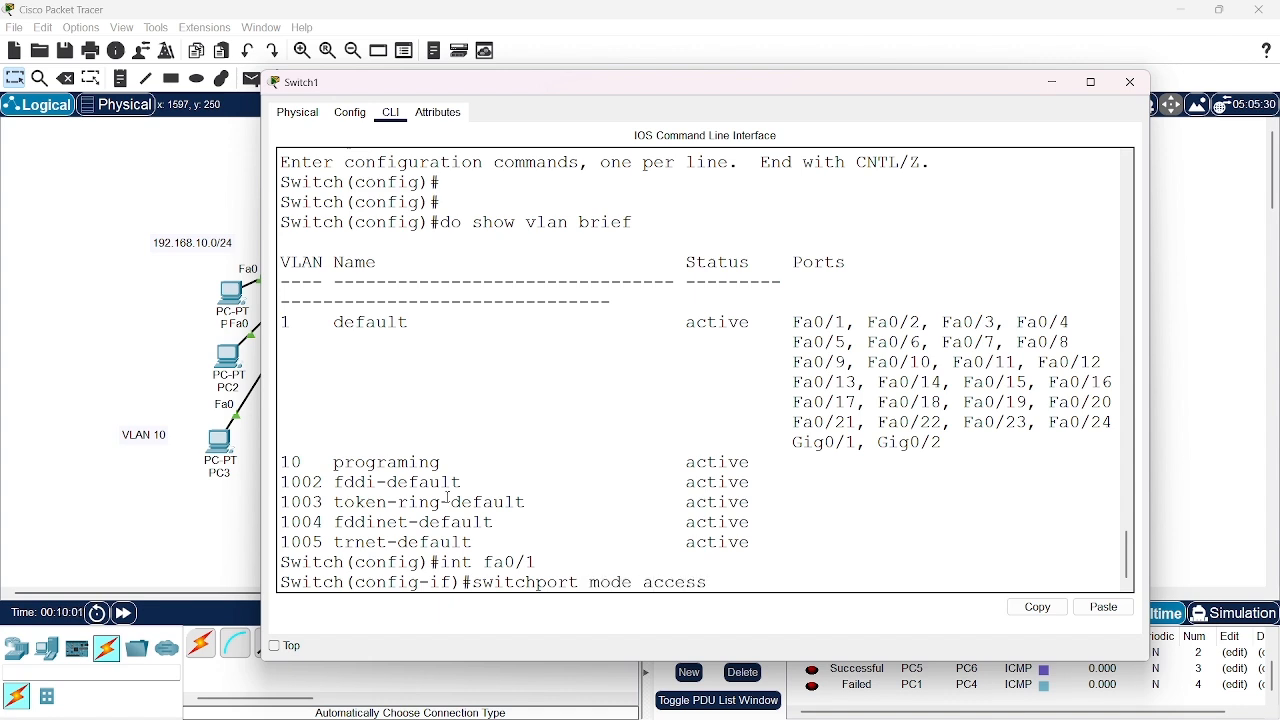
{"action": "key", "text": "Return"}
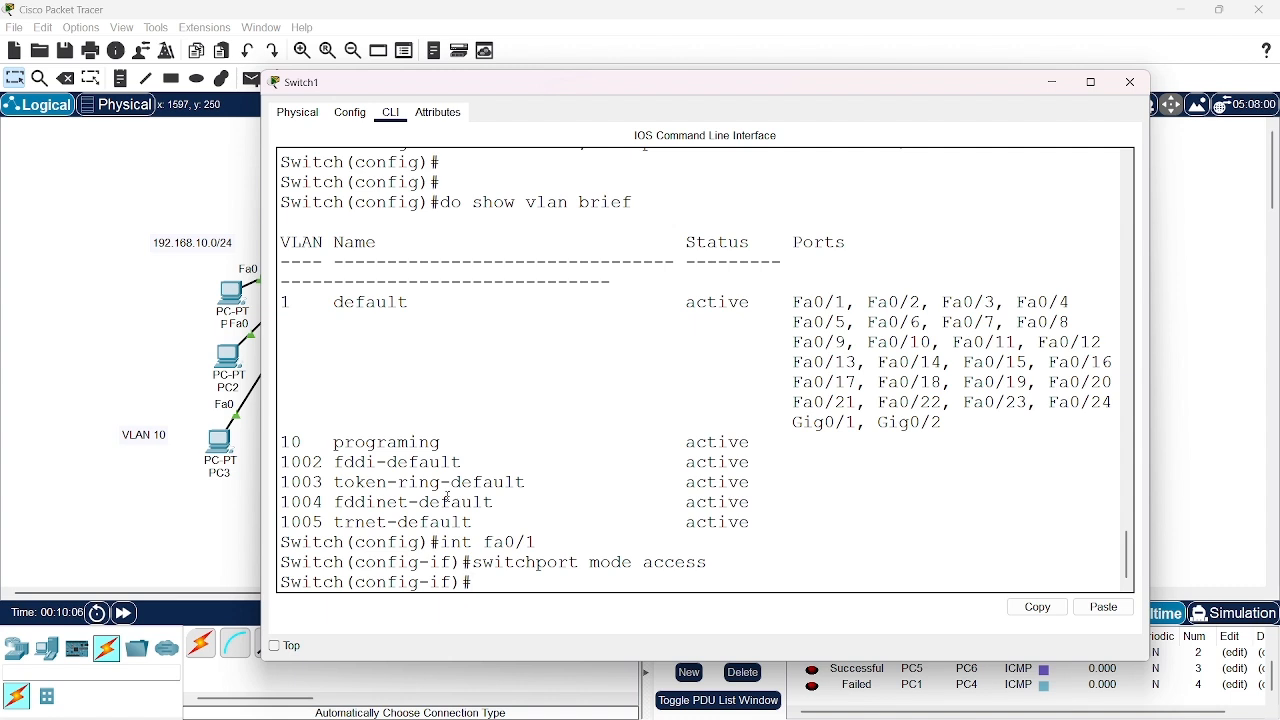
Assign interface fa0/1 to VLAN 10 with switchport access vlan 10 and return to global configuration mode
{"action": "type", "text": "swit"}
{"action": "key", "text": "Tab"}
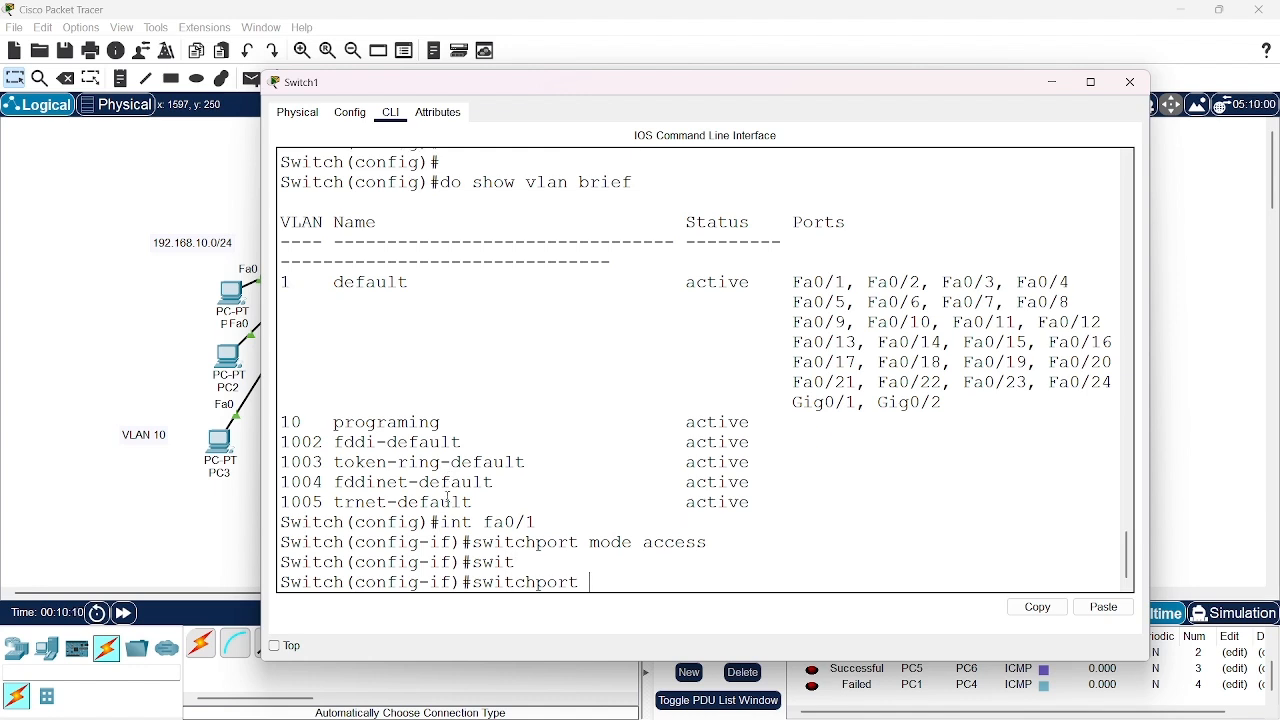
{"action": "type", "text": "acc"}
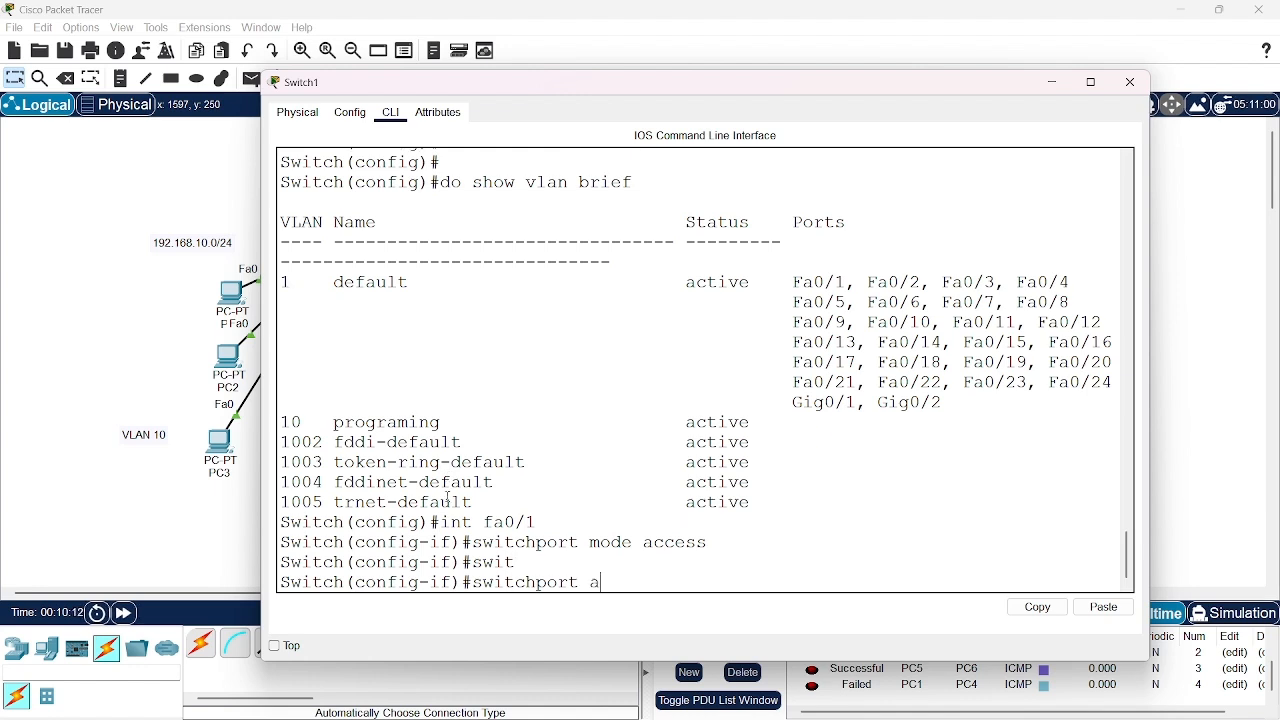
{"action": "key", "text": "Tab"}
{"action": "type", "text": "vlan"}
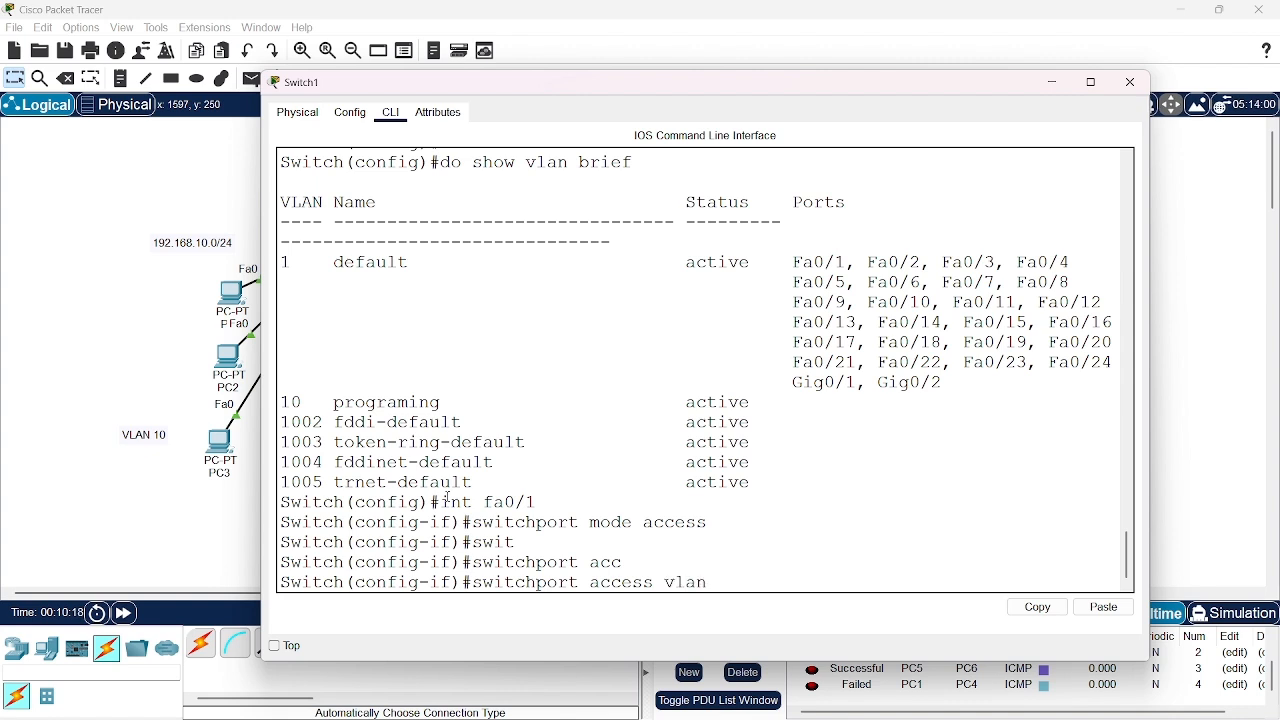
{"action": "type", "text": " 10"}
{"action": "key", "text": "Return"}
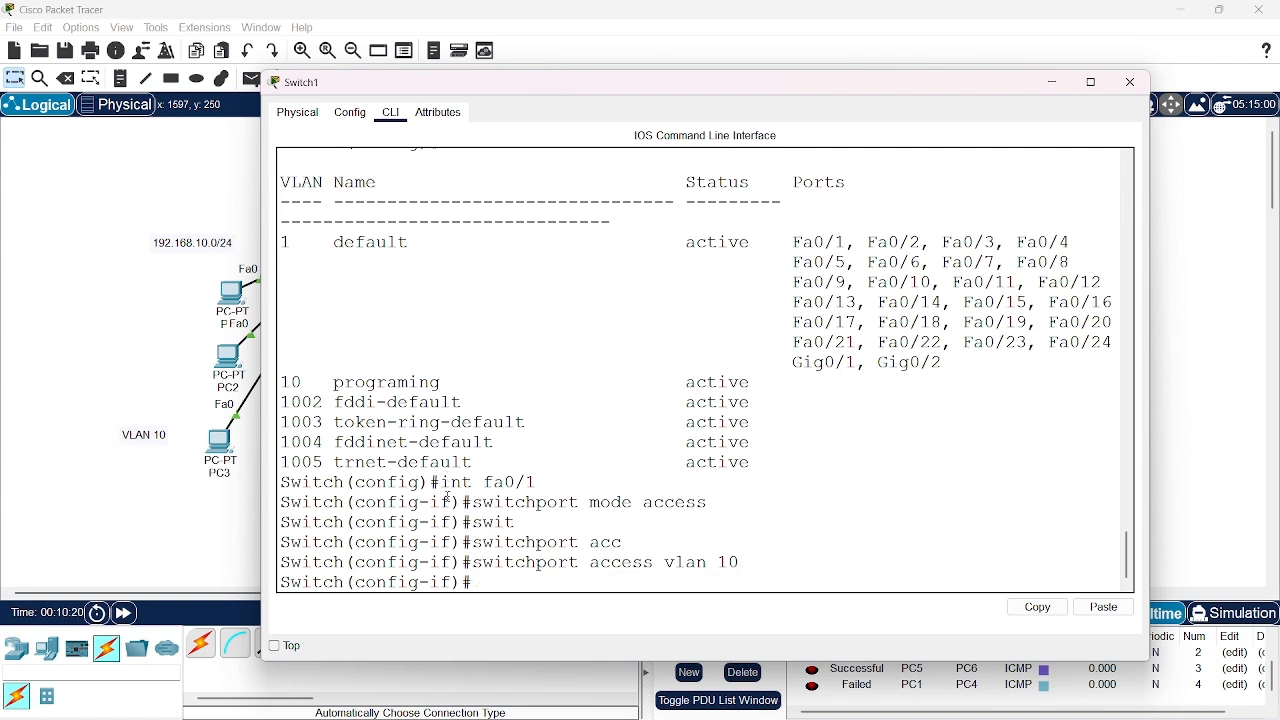
{"action": "key", "text": "Return"}
{"action": "key", "text": "Return"}
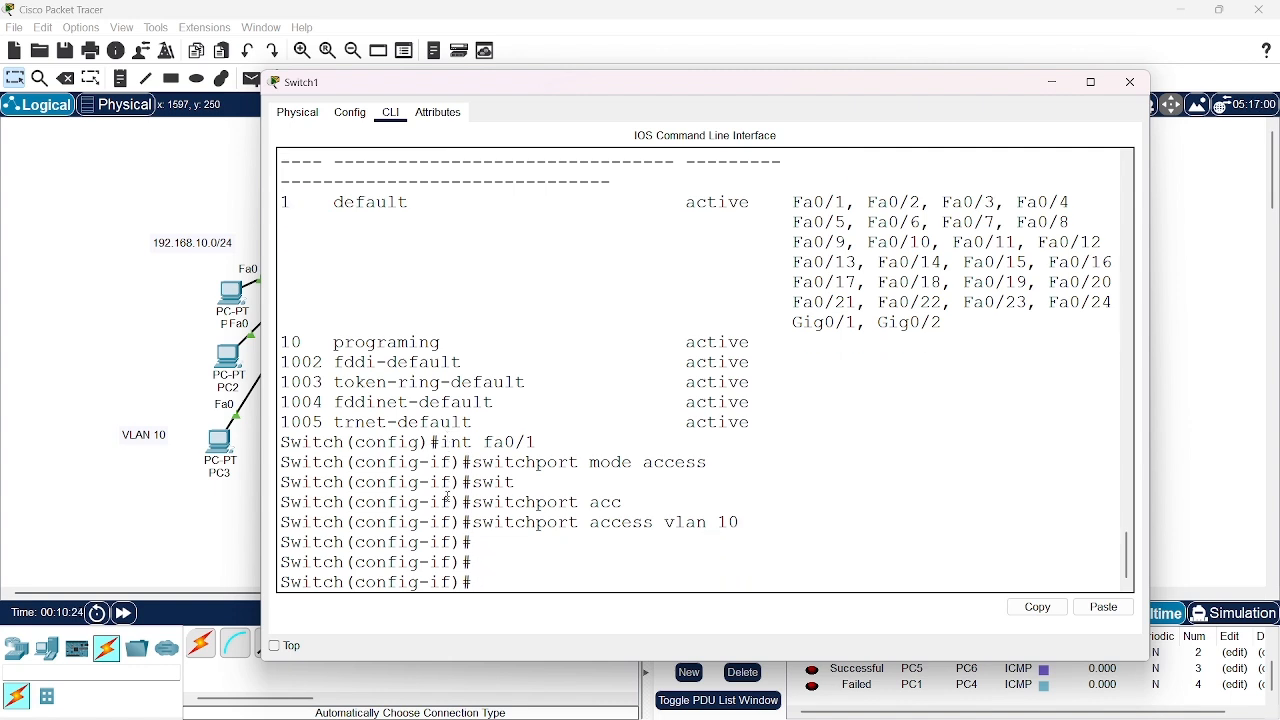
{"action": "type", "text": "exit"}
{"action": "key", "text": "Return"}
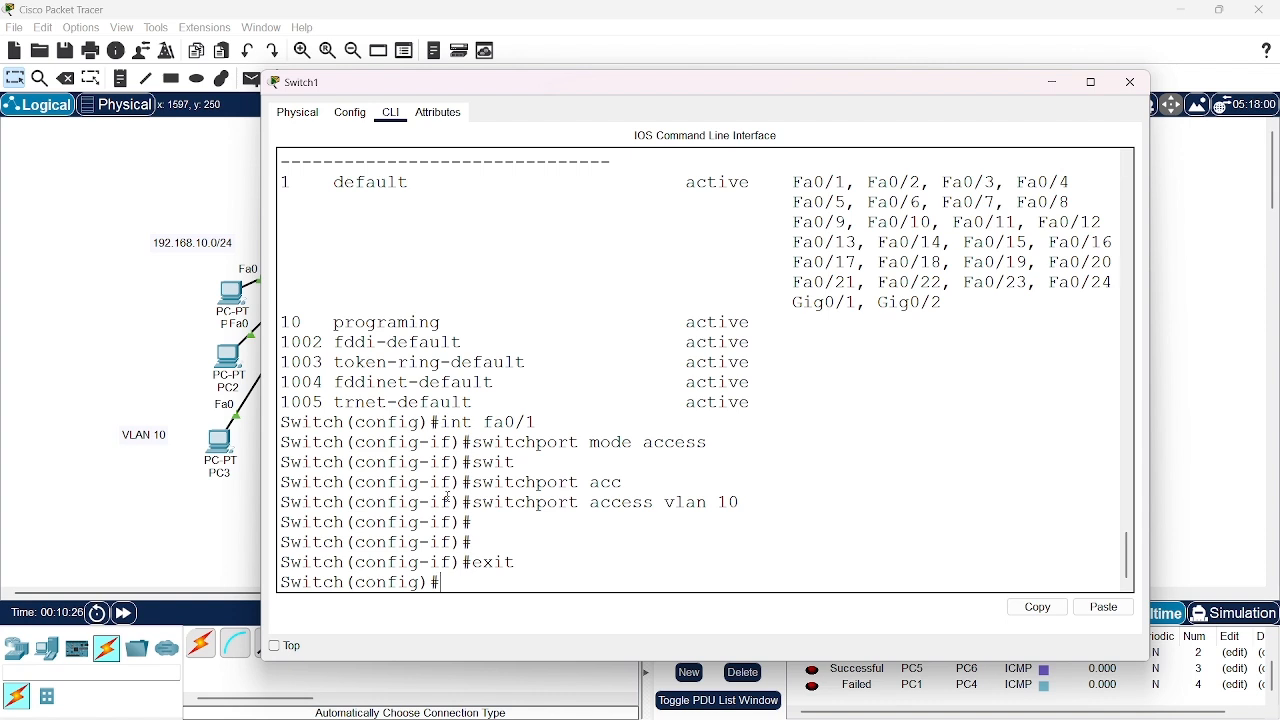
Display the switch's VLAN summary with do show vlan brief to check the fa0/1 assignment
{"action": "type", "text": "do"}
{"action": "key", "text": "Tab"}
{"action": "key", "text": "Tab"}
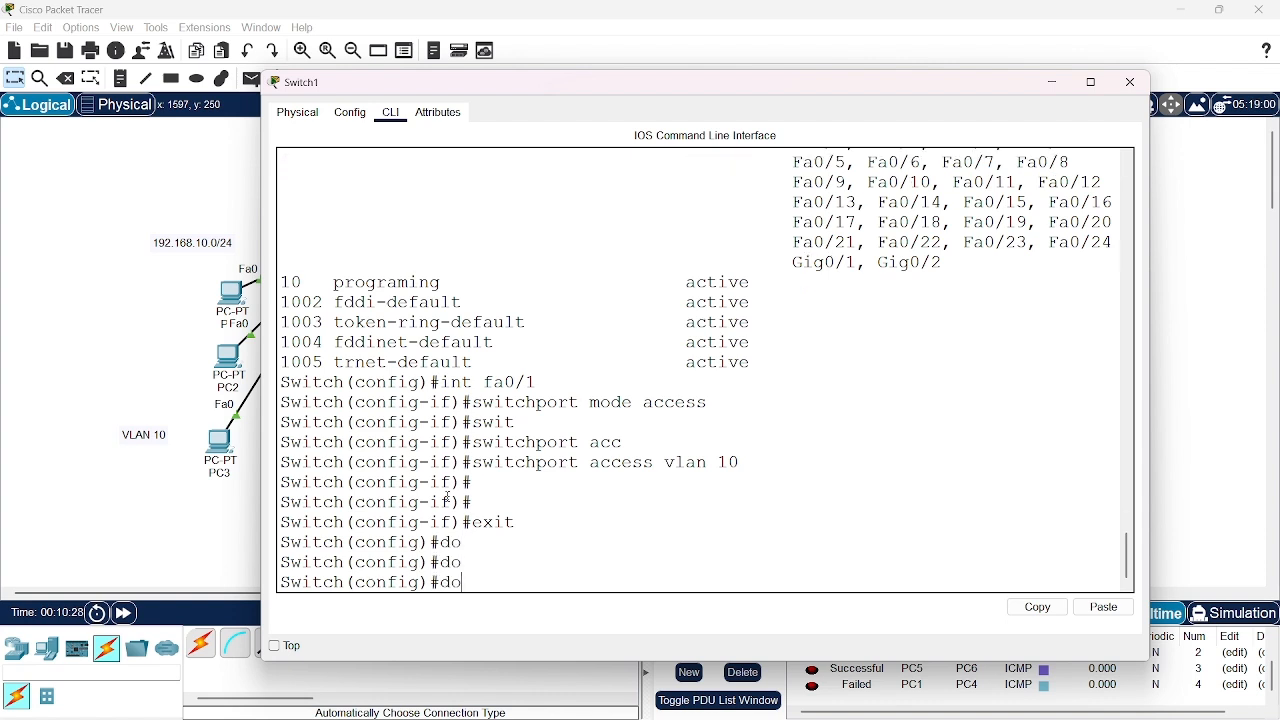
{"action": "type", "text": "show vlan brief"}
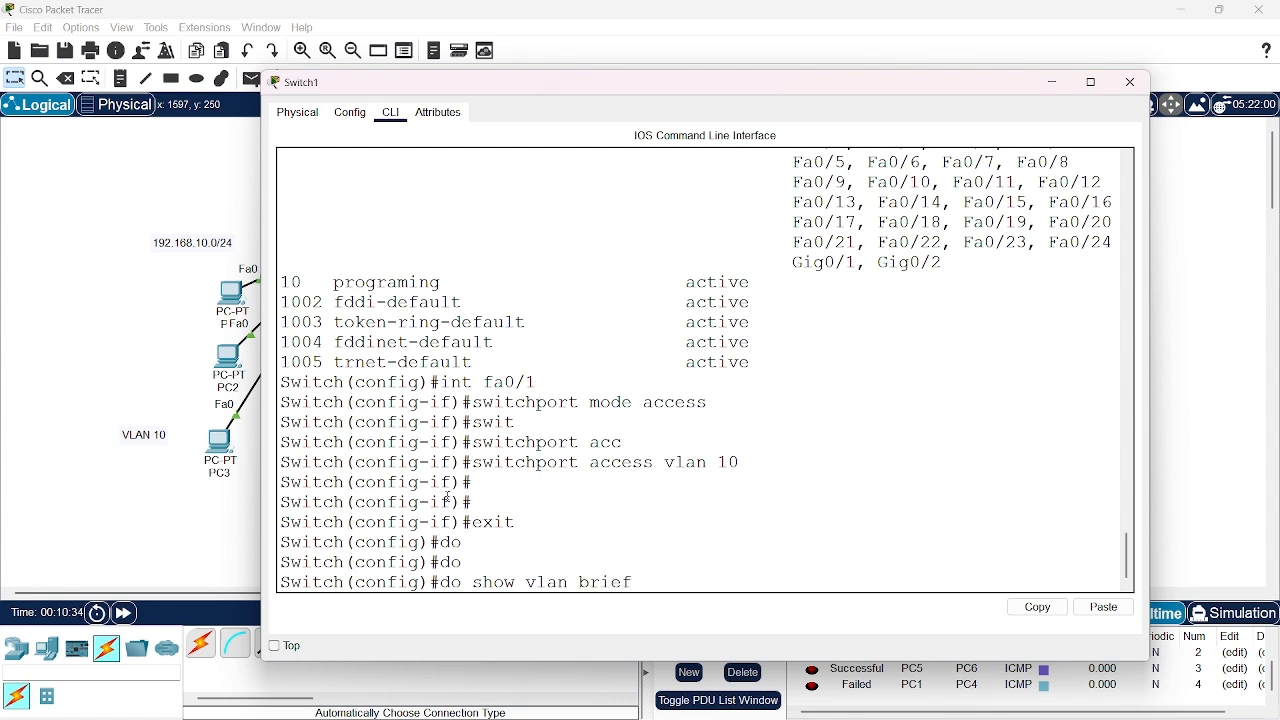
{"action": "key", "text": "Return"}
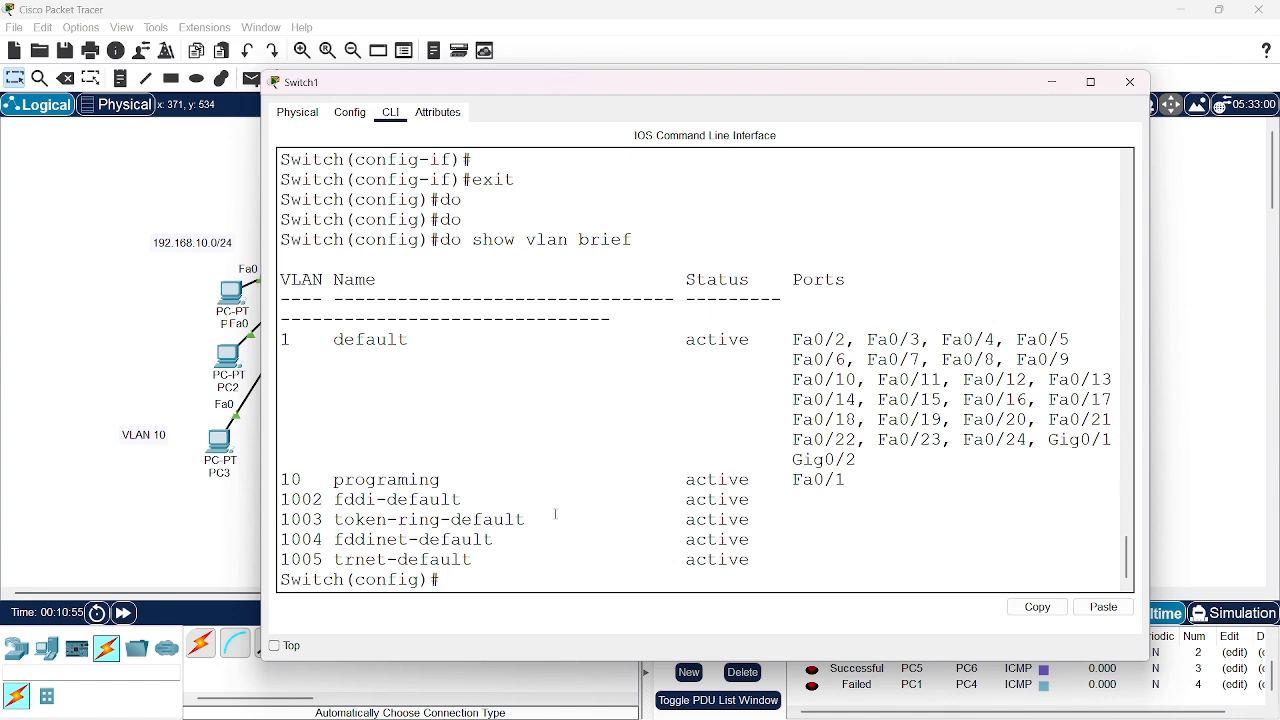
Enter interface fa0/2 and set it to access mode with switchport mode access
{"action": "type", "text": "int fa0/2"}
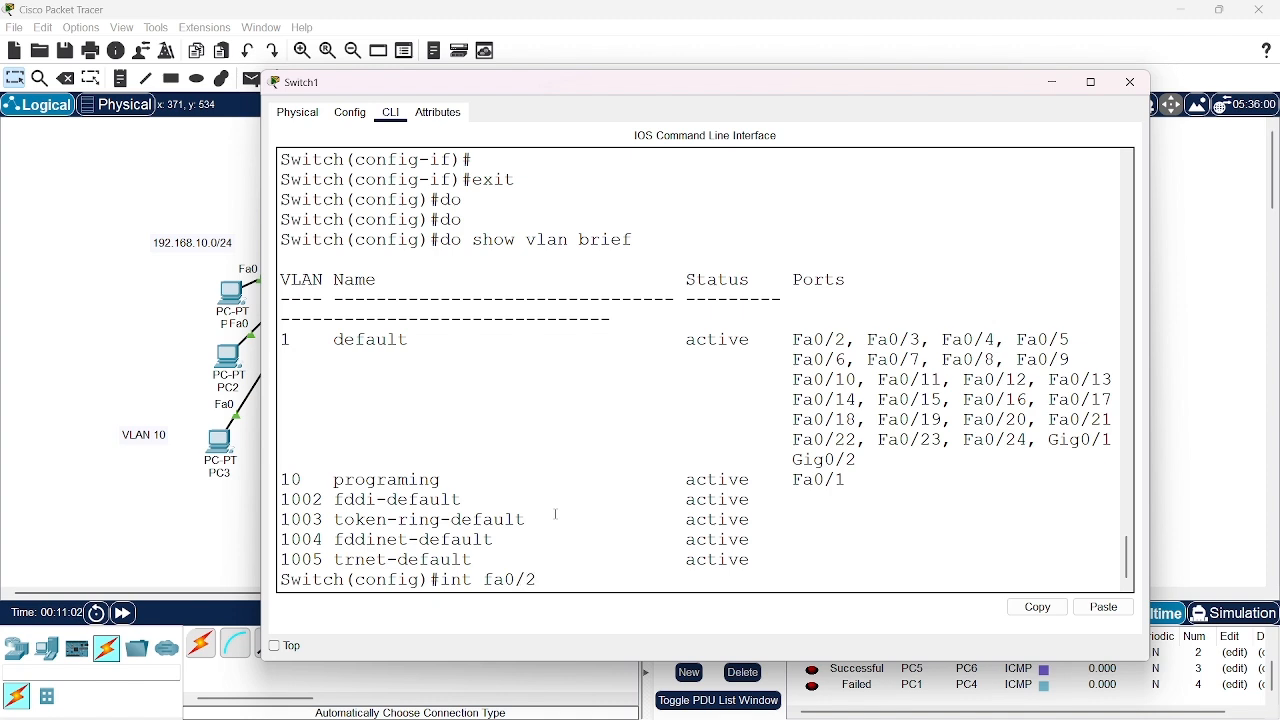
{"action": "key", "text": "Return"}
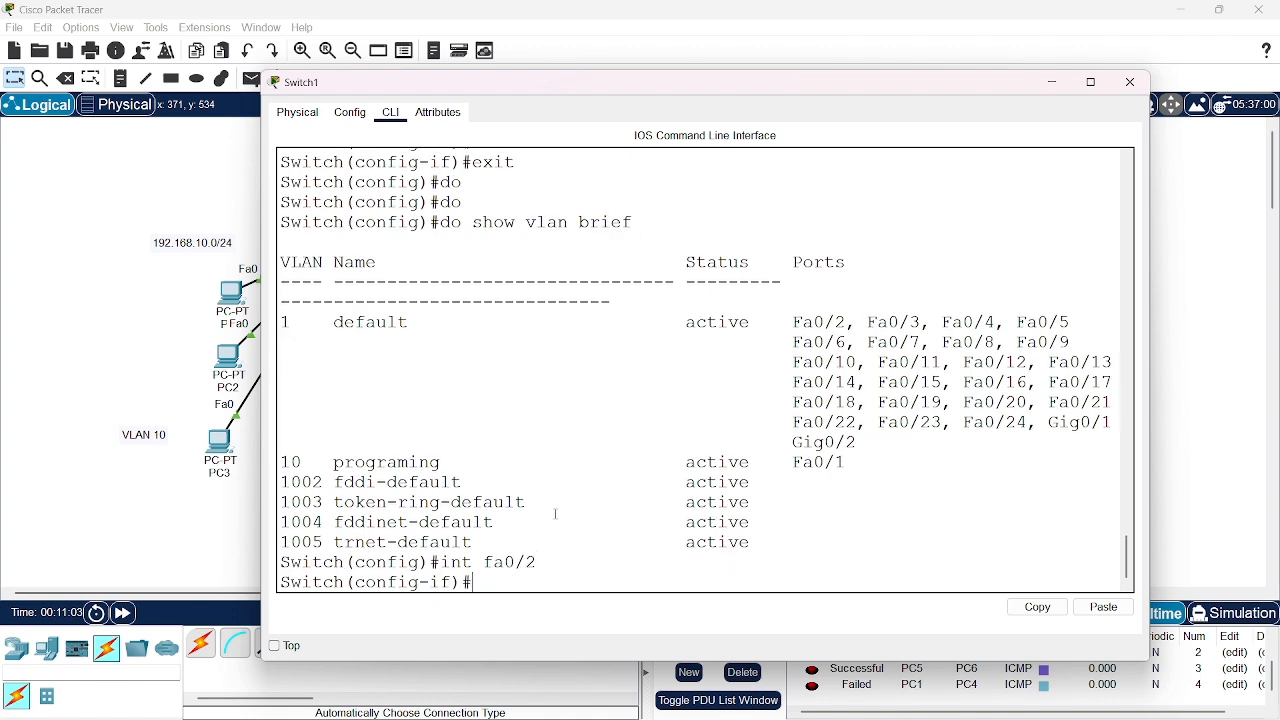
{"action": "type", "text": "sw"}
{"action": "key", "text": "Tab"}
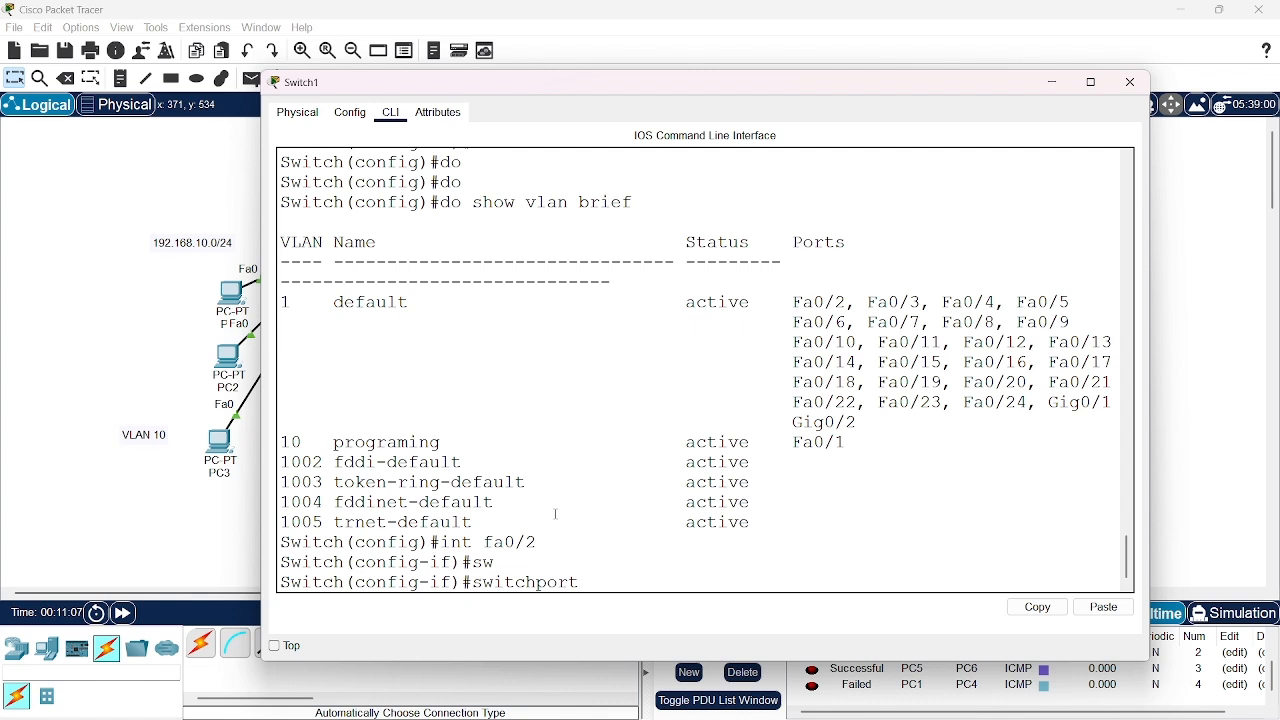
{"action": "type", "text": "mode acc"}
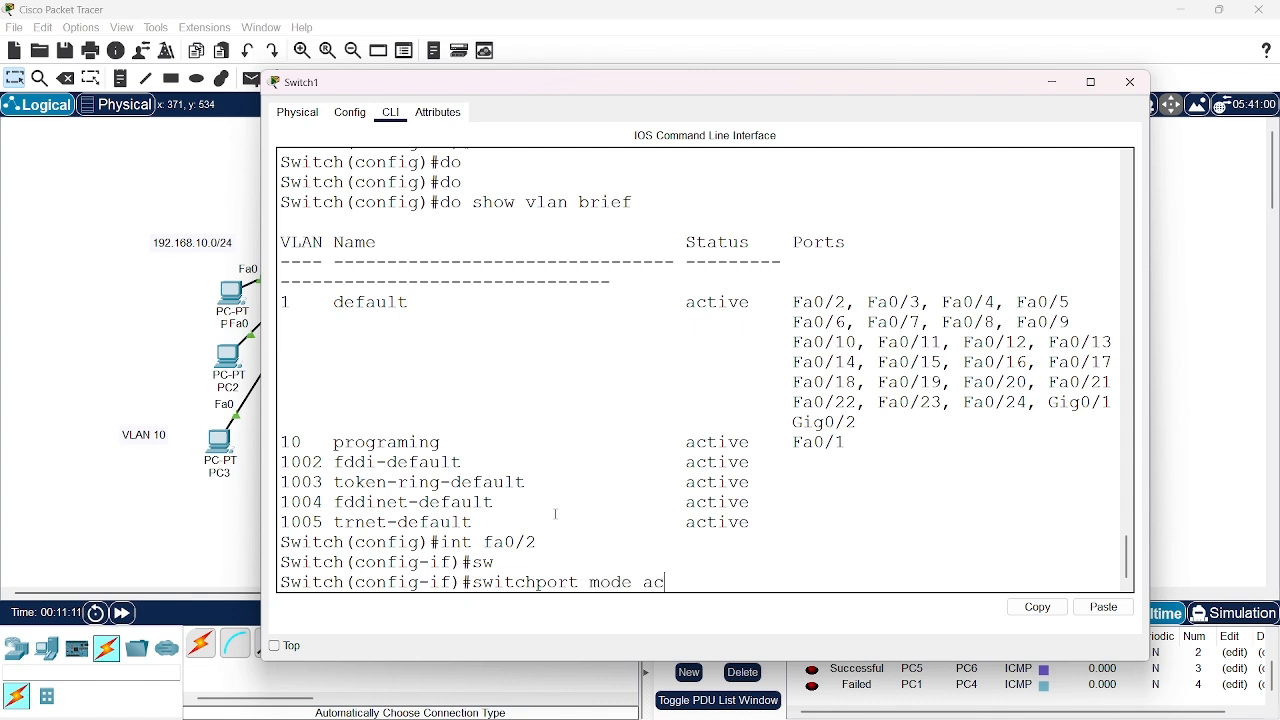
{"action": "key", "text": "Tab"}
{"action": "key", "text": "Return"}
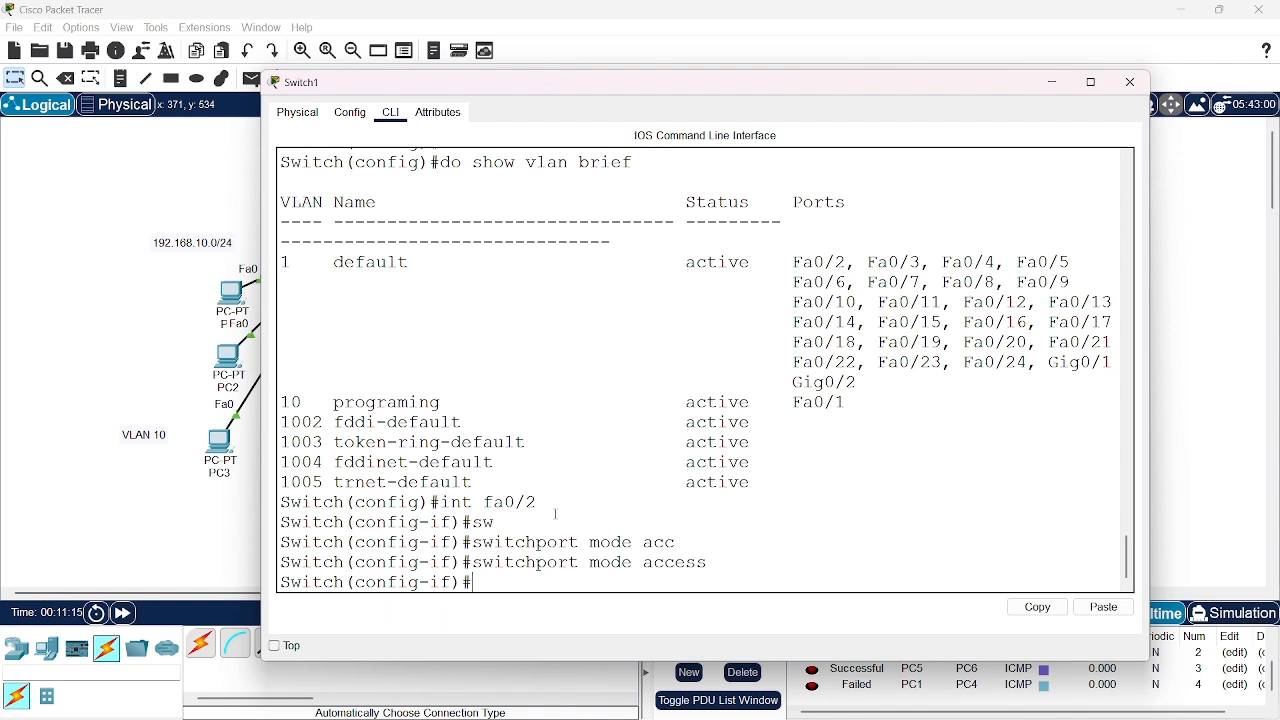
Assign interface fa0/2 to VLAN 10 with switchport access vlan 10 and exit interface configuration
{"action": "type", "text": "swi"}
{"action": "key", "text": "Tab"}
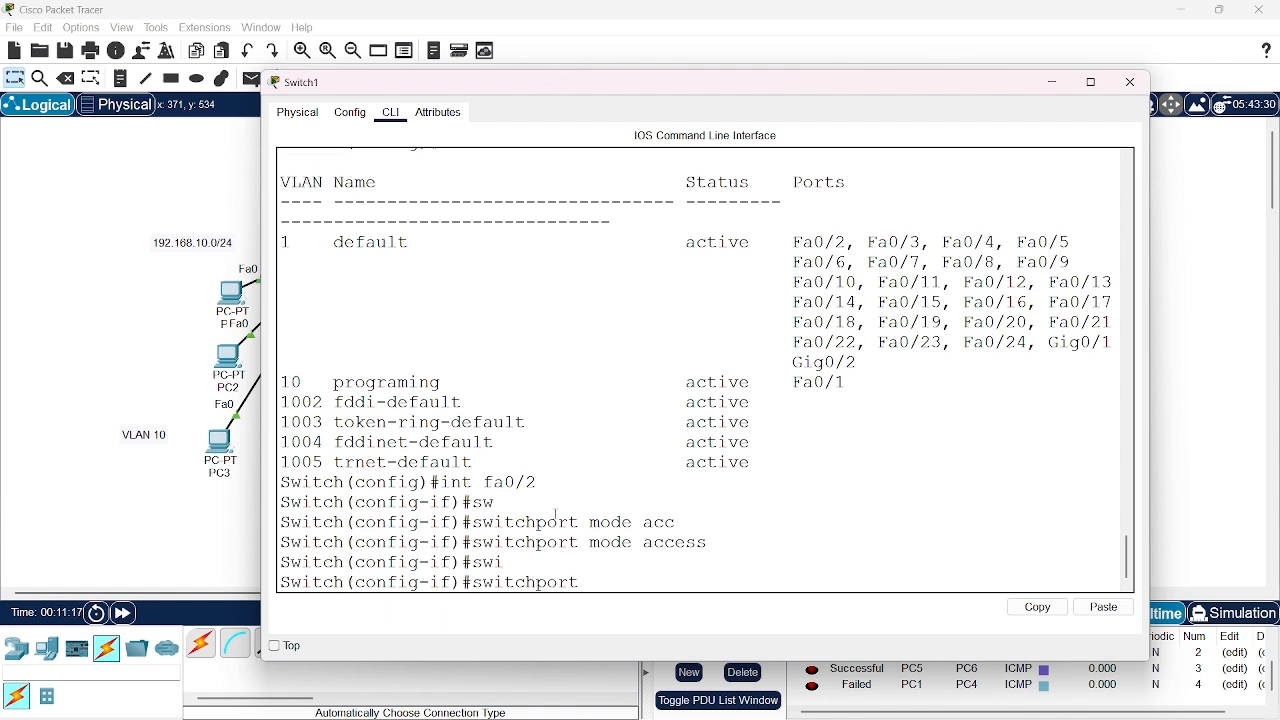
{"action": "type", "text": "access v"}
{"action": "key", "text": "Tab"}
{"action": "type", "text": "10"}
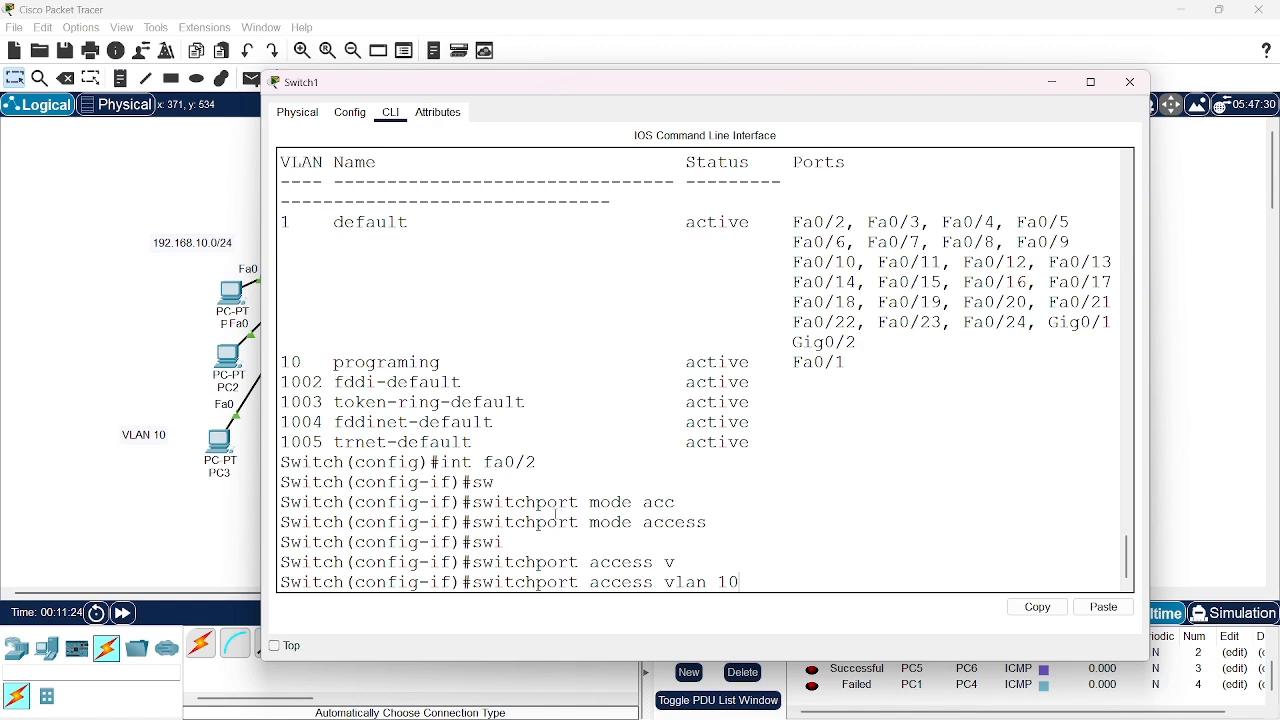
{"action": "key", "text": "Return"}
{"action": "type", "text": "exit"}
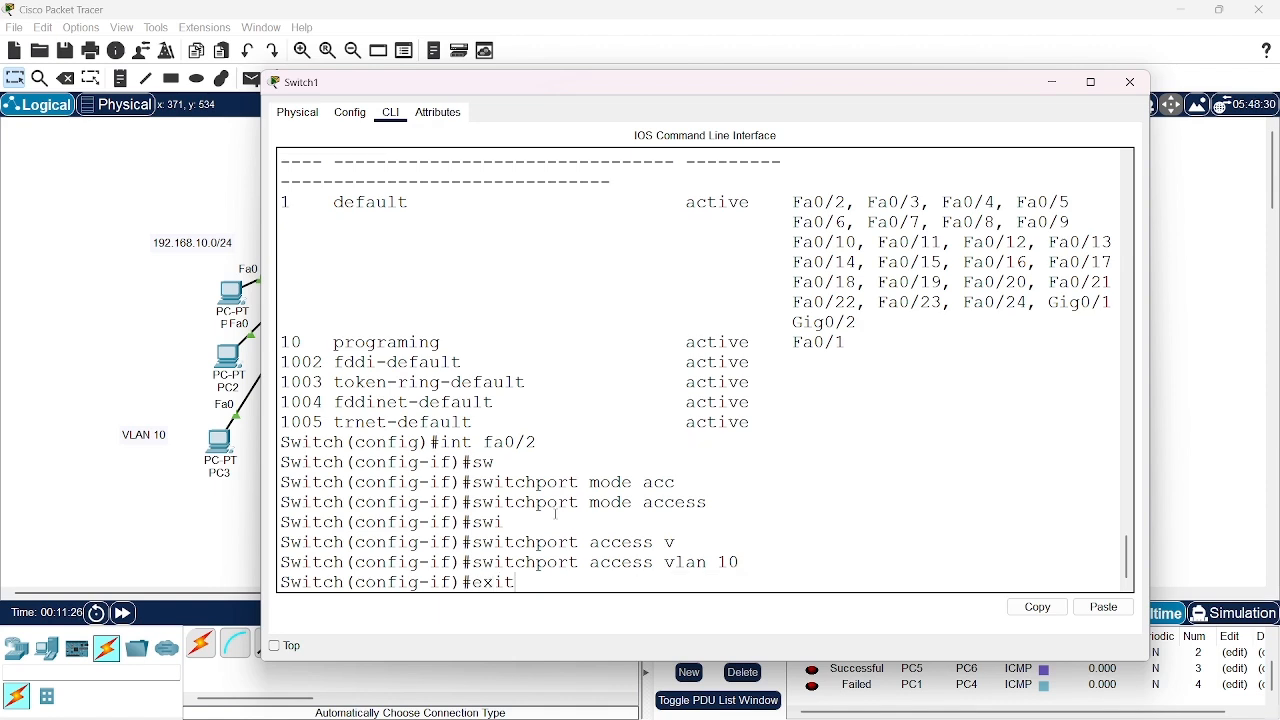
{"action": "key", "text": "Return"}
Enter interface fa0/3 and set it to access mode with switchport mode access
{"action": "type", "text": "int"}
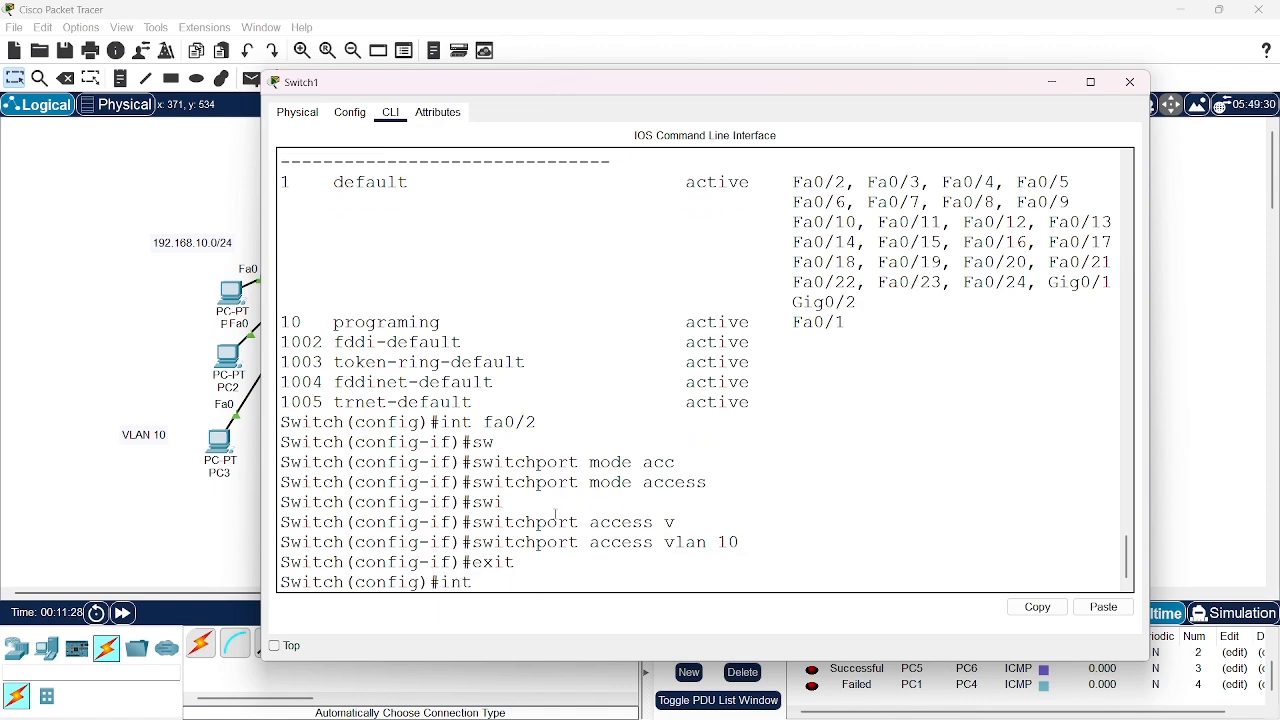
{"action": "type", "text": " fa0/3"}
{"action": "key", "text": "Return"}
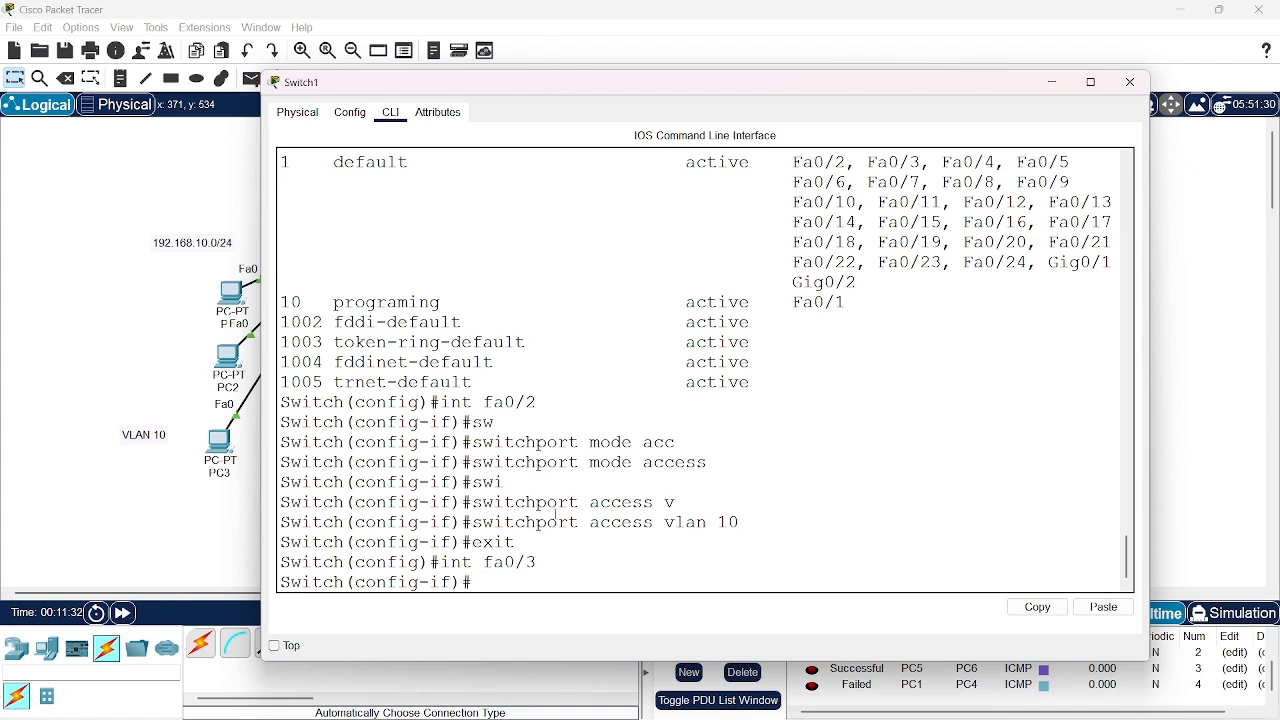
{"action": "type", "text": "switch"}
{"action": "key", "text": "Tab"}
{"action": "type", "text": "mod"}
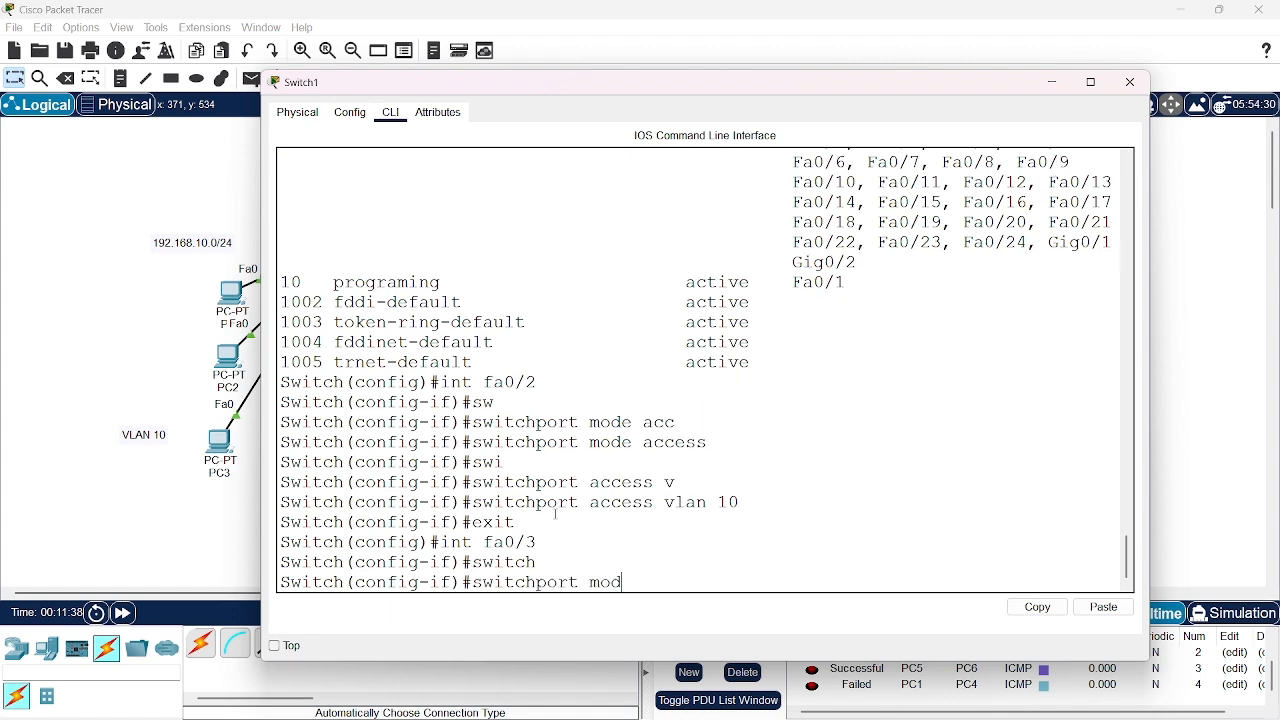
{"action": "type", "text": "e acc"}
{"action": "key", "text": "Tab"}
{"action": "key", "text": "Return"}
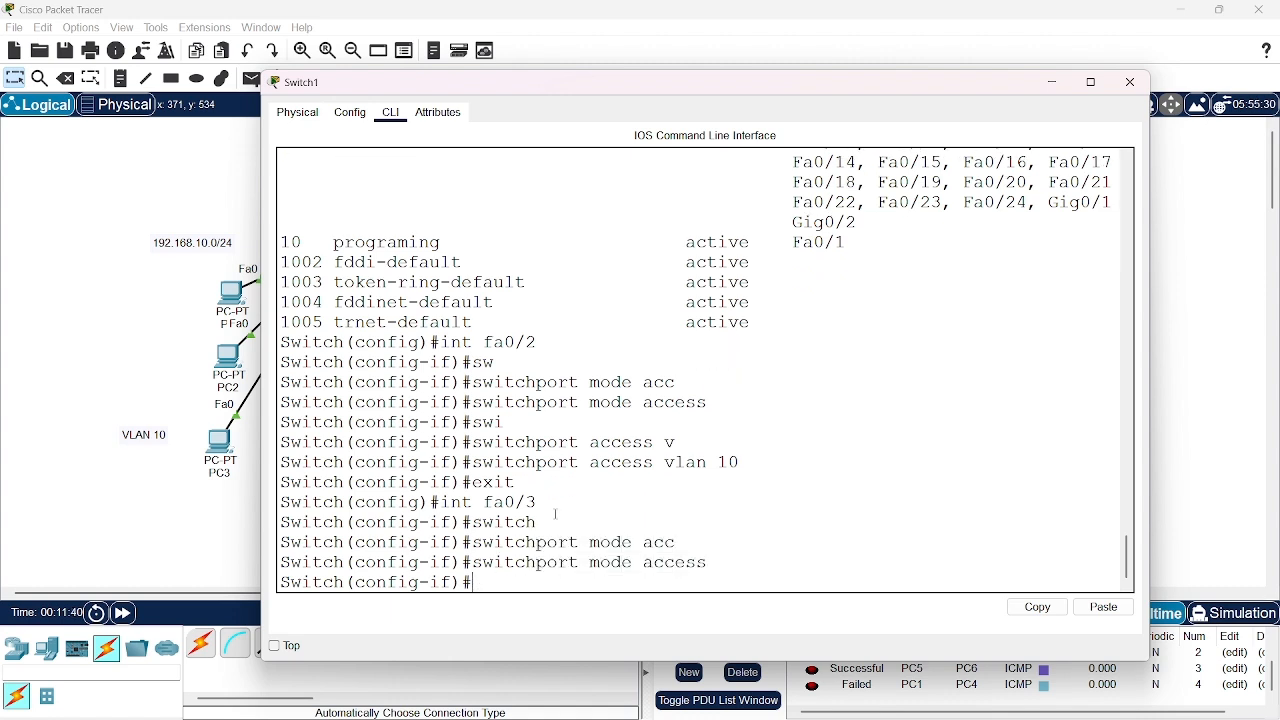
Assign interface fa0/3 to VLAN 10 with switchport access vlan 10 and exit interface configuration
{"action": "type", "text": "switch"}
{"action": "key", "text": "Tab"}
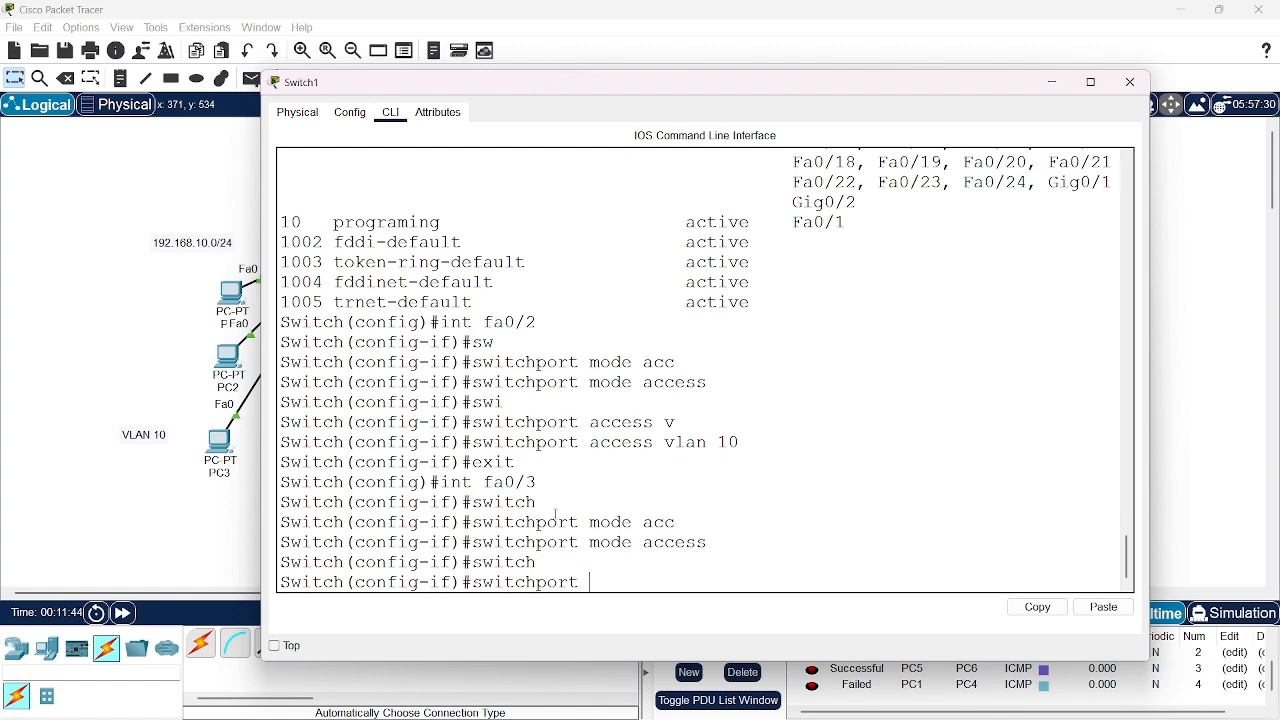
{"action": "type", "text": "acc"}
{"action": "key", "text": "Tab"}
{"action": "type", "text": "v"}
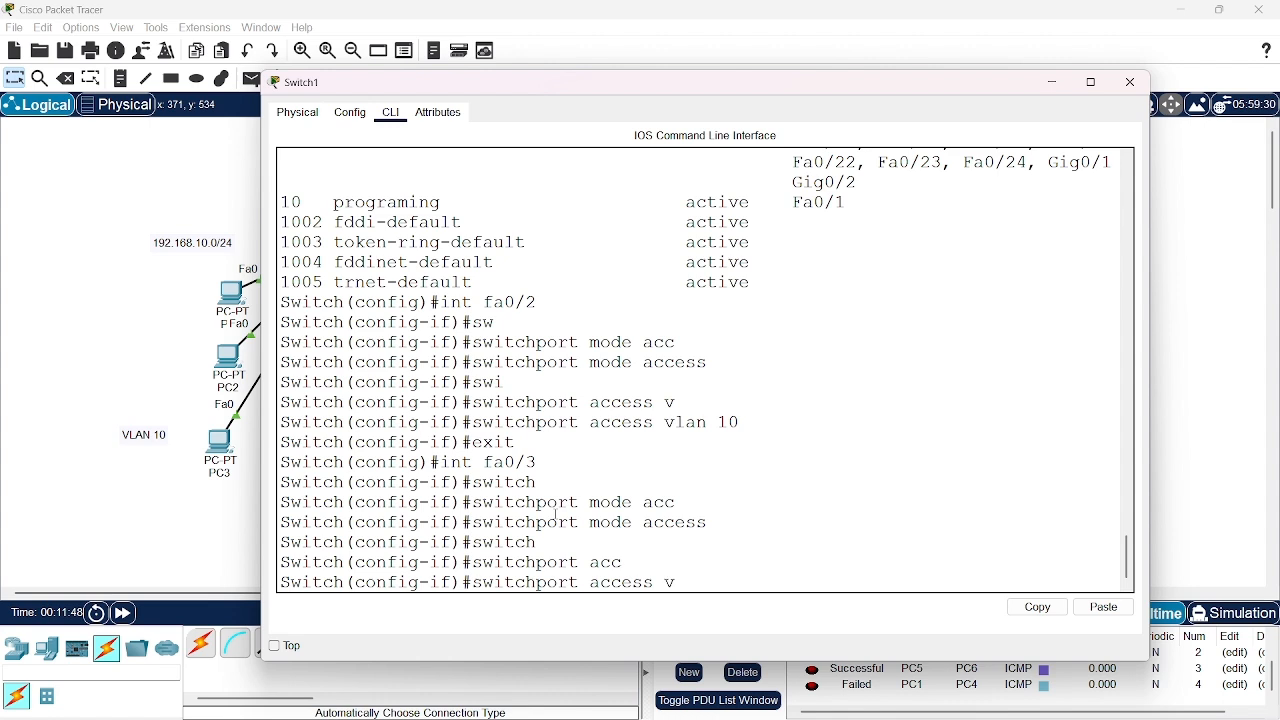
{"action": "type", "text": "lan 10"}
{"action": "key", "text": "Return"}
{"action": "type", "text": "exit"}
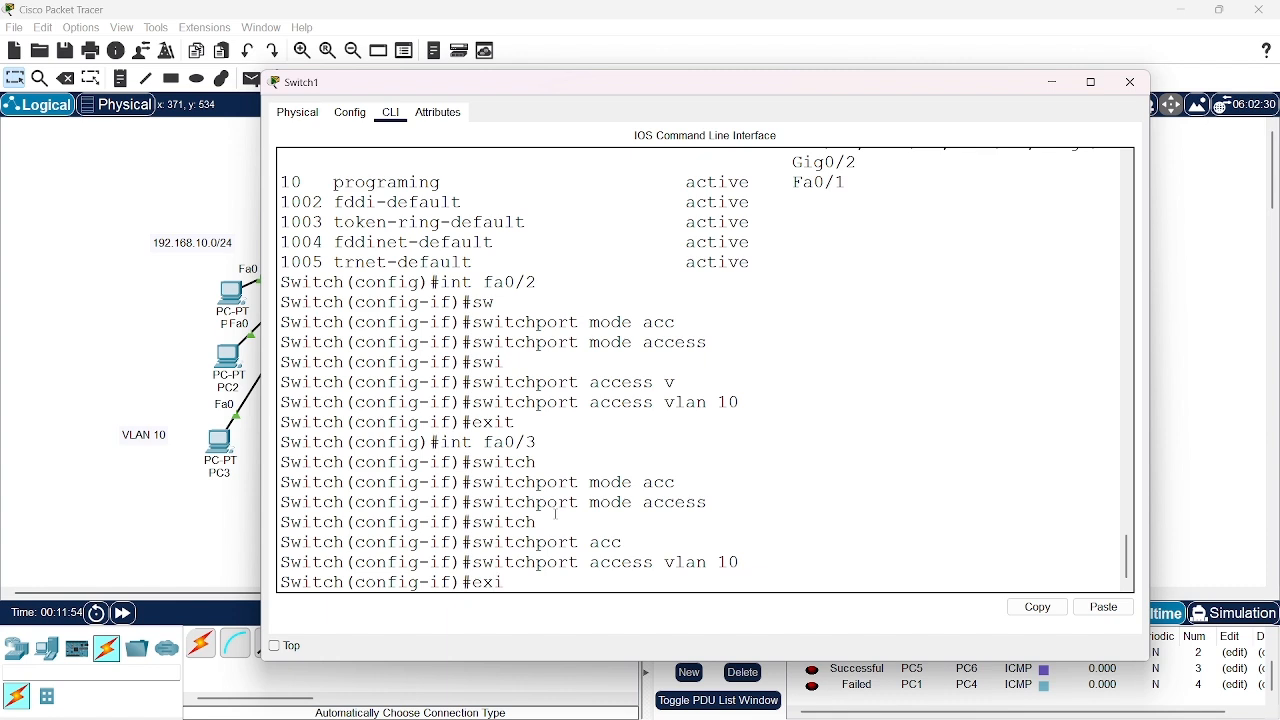
{"action": "key", "text": "Return"}
Try to run do show ip from global configuration mode
{"action": "type", "text": "do"}
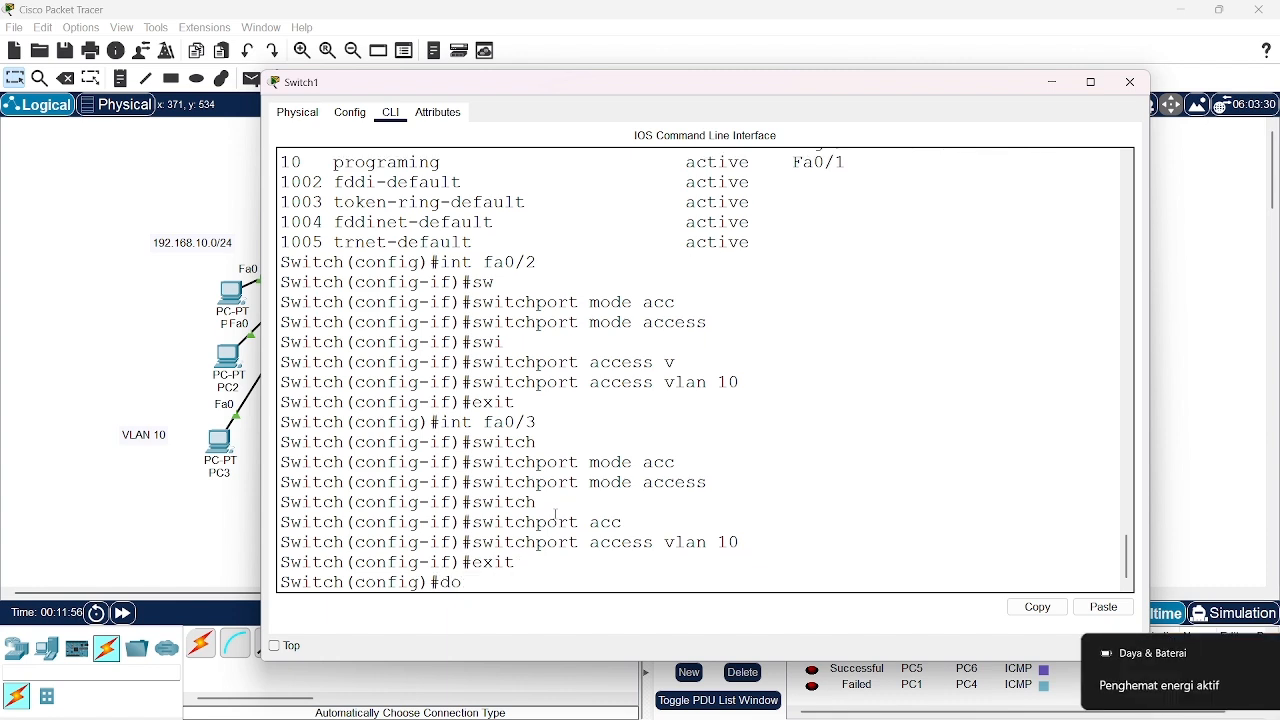
{"action": "type", "text": " show ip"}
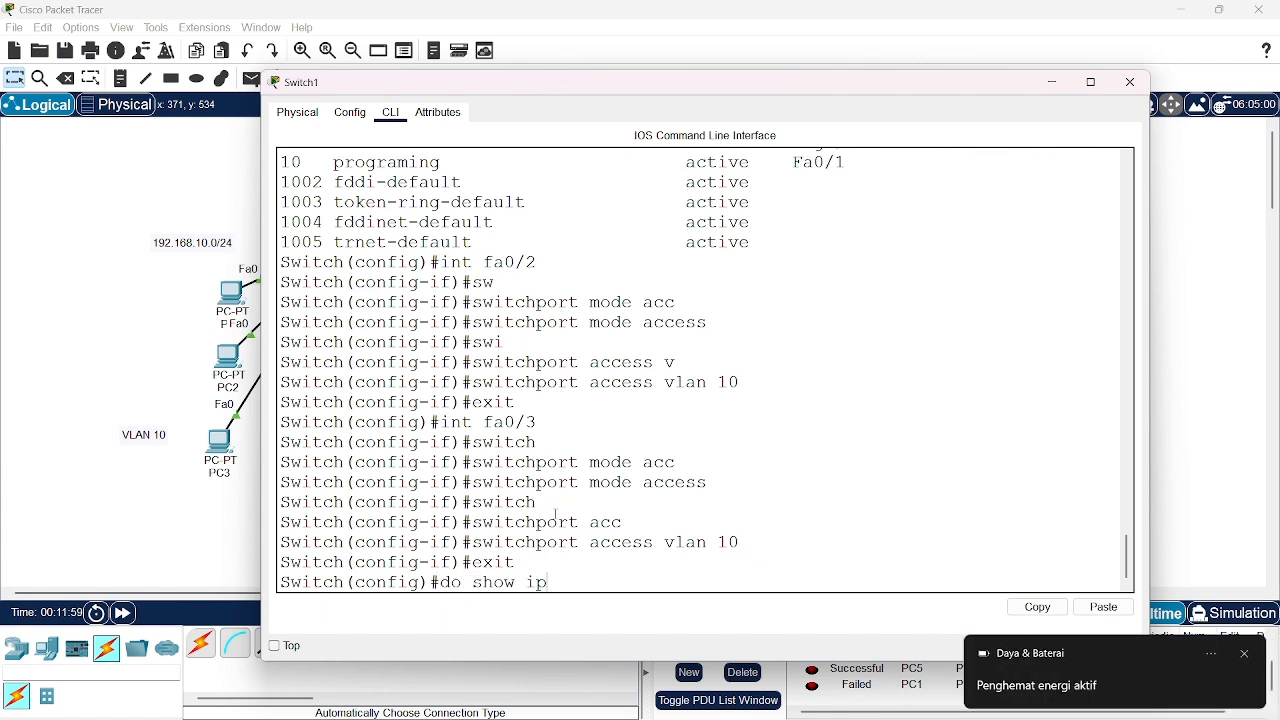
{"action": "key", "text": "Return"}
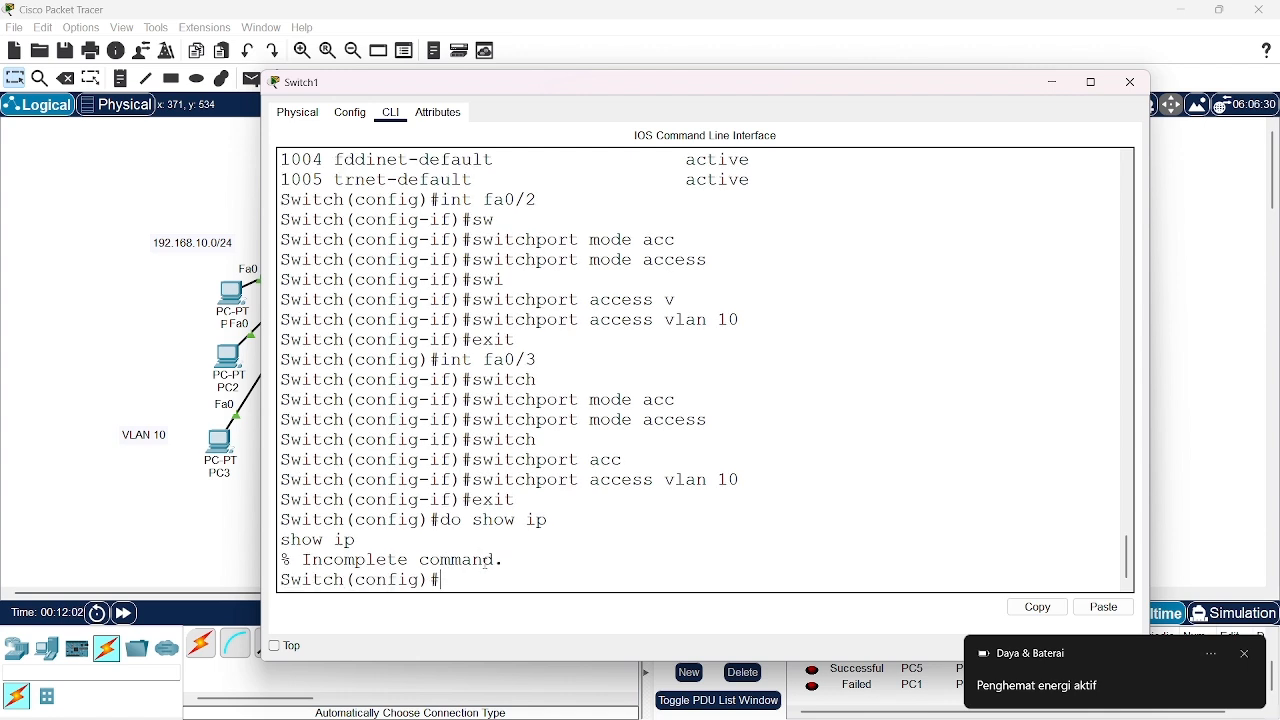
Display the VLAN summary with do show vlan brief to check the ports assigned to VLAN 10
{"action": "type", "text": "do show"}
{"action": "type", "text": "vlan br"}
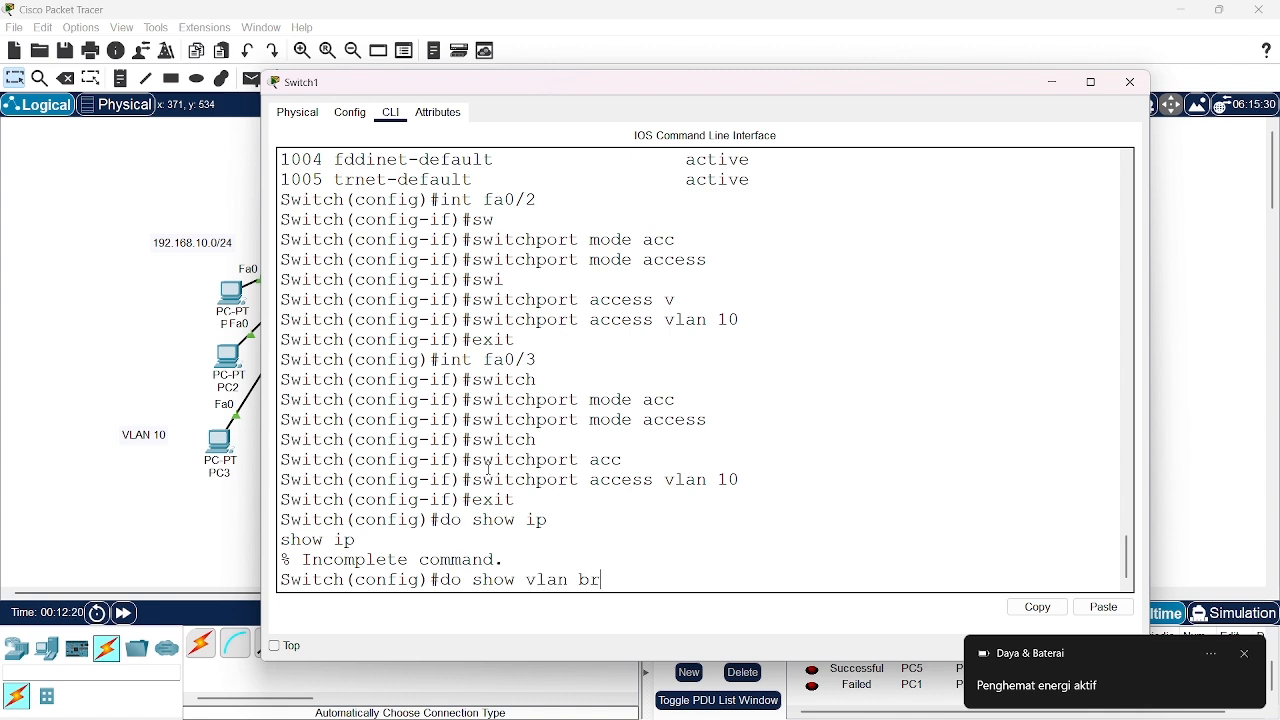
{"action": "type", "text": "ief"}
{"action": "key", "text": "Return"}
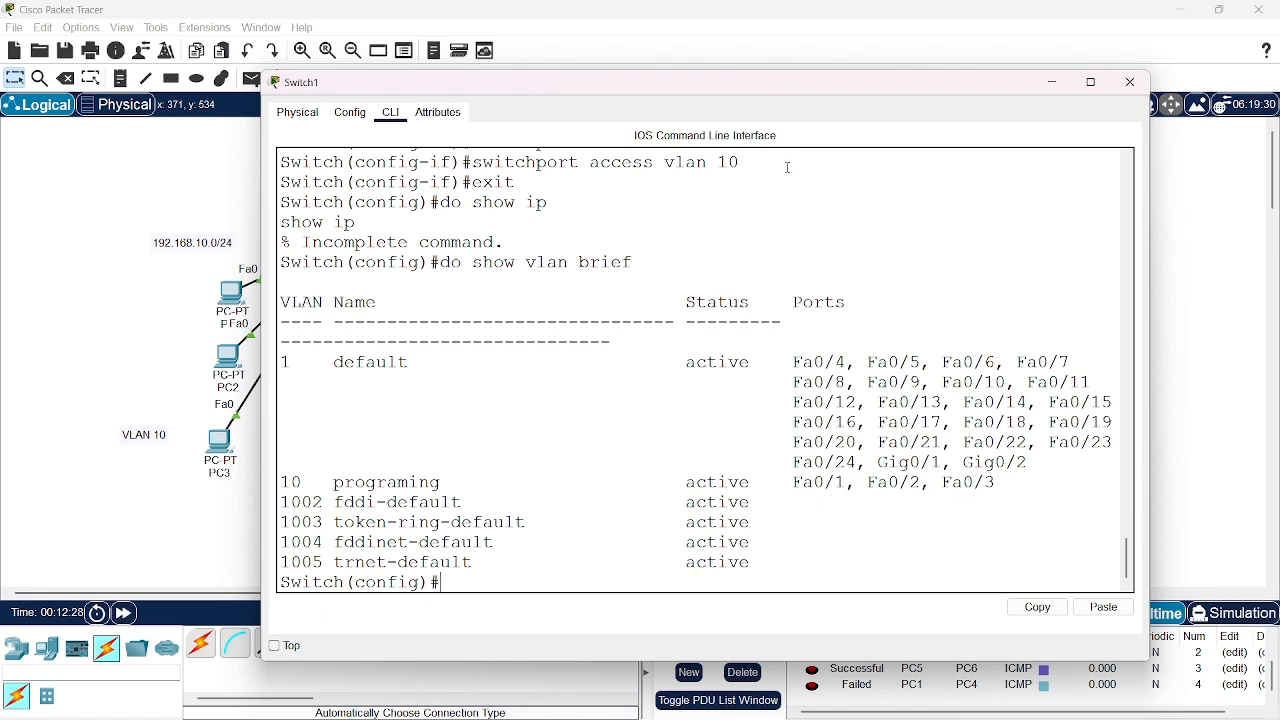
Minimize the switch window and shift PC1, PC2 and PC3 slightly in the topology
{"action": "left_click", "coordinate": [1054, 84]}
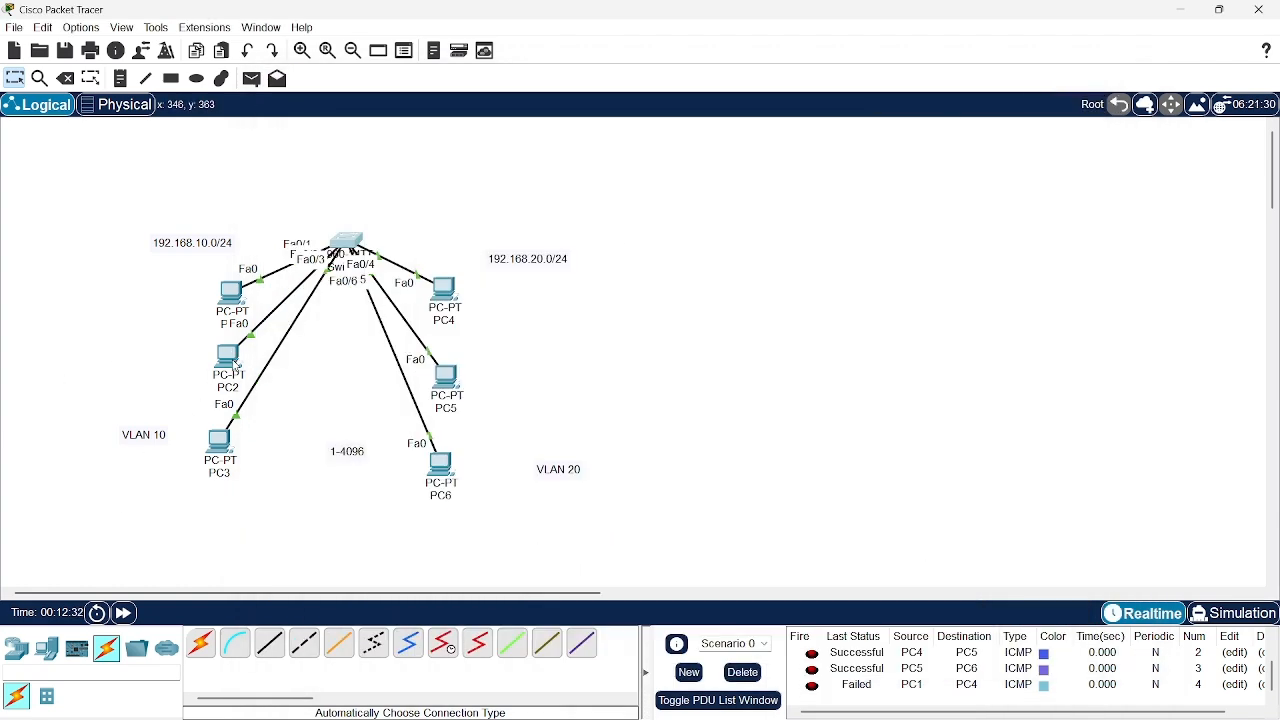
{"action": "mouse_move", "coordinate": [237, 292]}
{"action": "left_mouse_down"}
{"action": "mouse_move", "coordinate": [224, 246]}
{"action": "mouse_move", "coordinate": [232, 305]}
{"action": "left_mouse_up"}
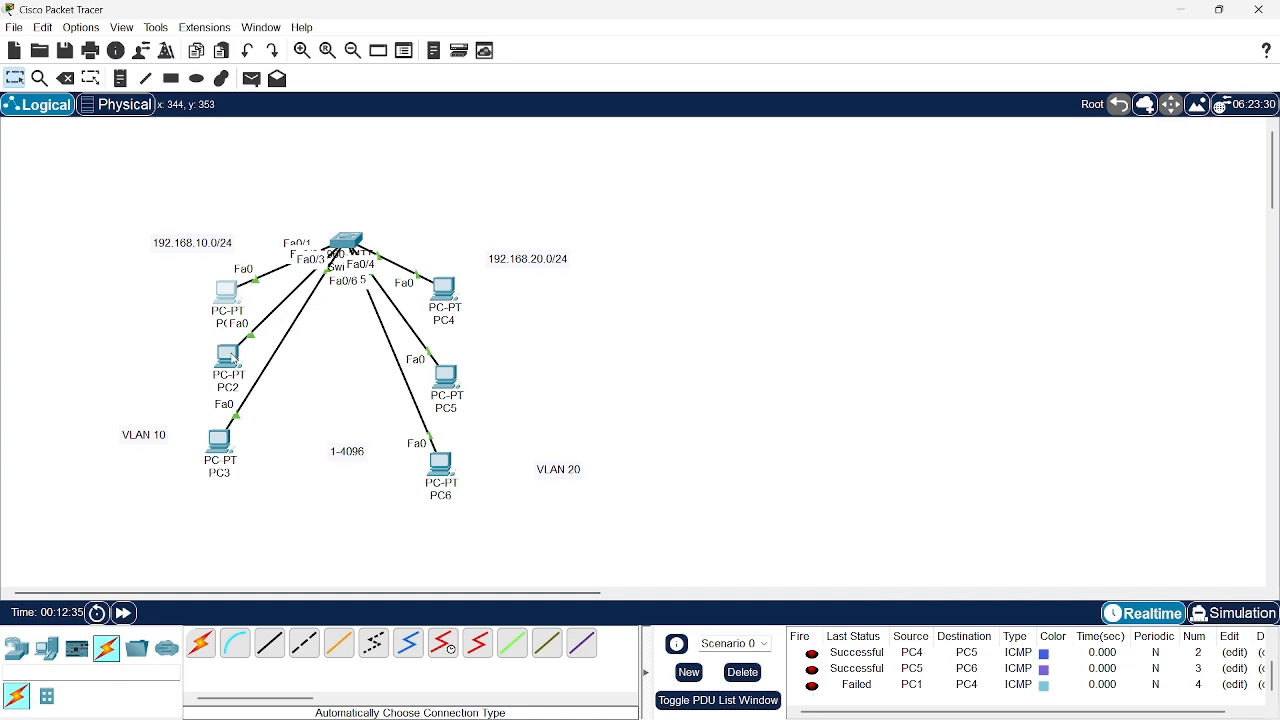
{"action": "mouse_move", "coordinate": [231, 354]}
{"action": "left_mouse_down"}
{"action": "mouse_move", "coordinate": [231, 312]}
{"action": "mouse_move", "coordinate": [228, 360]}
{"action": "left_mouse_up"}
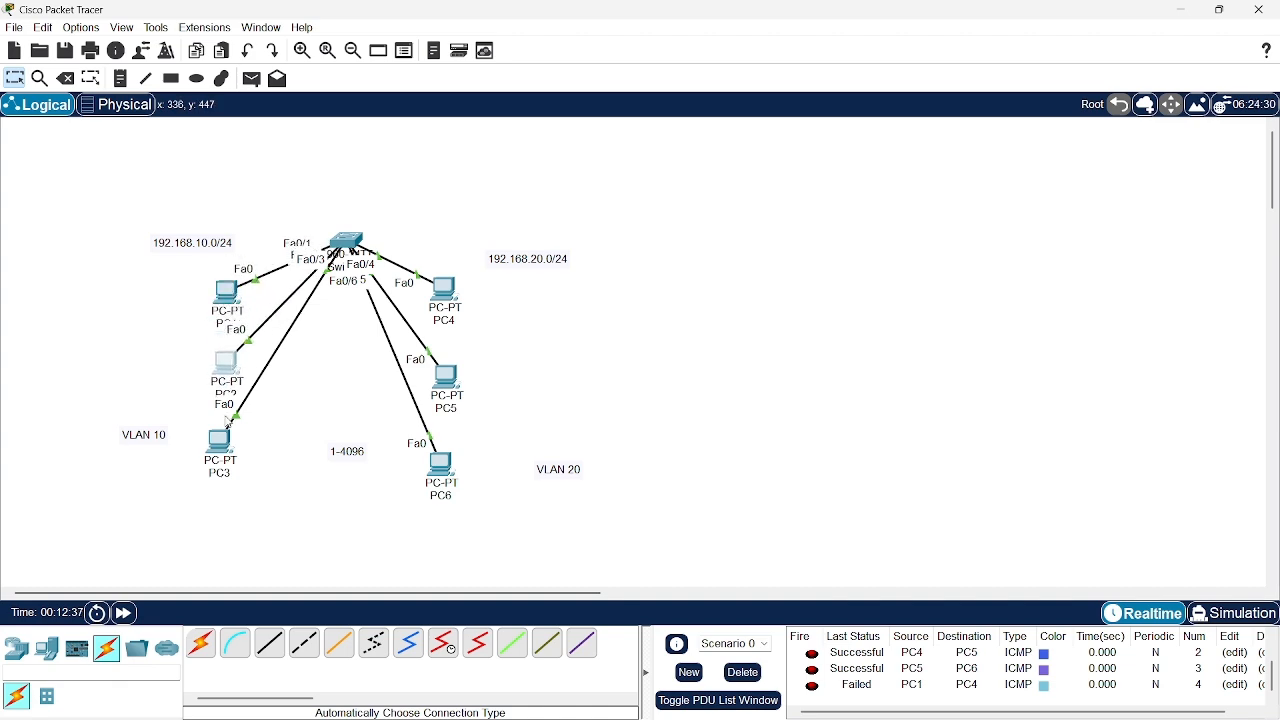
{"action": "mouse_move", "coordinate": [228, 441]}
{"action": "left_mouse_down"}
{"action": "mouse_move", "coordinate": [218, 352]}
{"action": "mouse_move", "coordinate": [235, 437]}
{"action": "mouse_move", "coordinate": [220, 425]}
{"action": "left_mouse_up"}
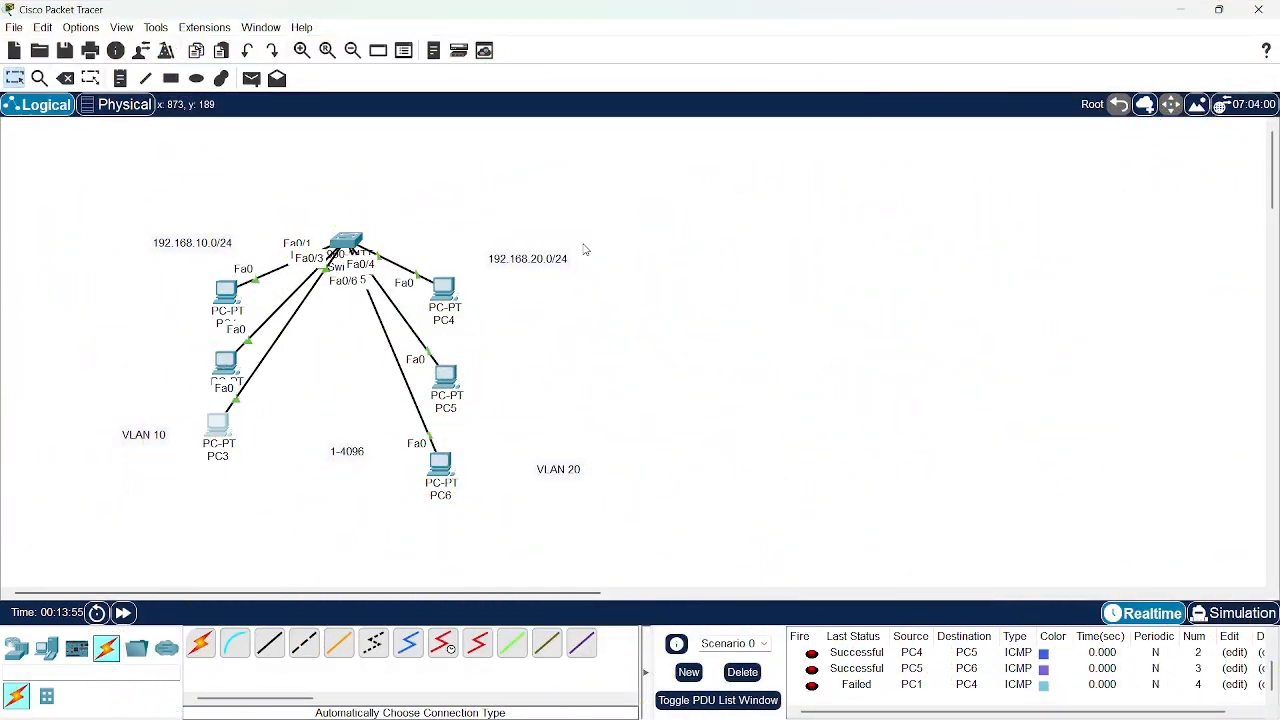
Reopen the switch's command-line window and widen it so the VLAN table's ports fit in one row layout
{"action": "mouse_move", "coordinate": [352, 247]}
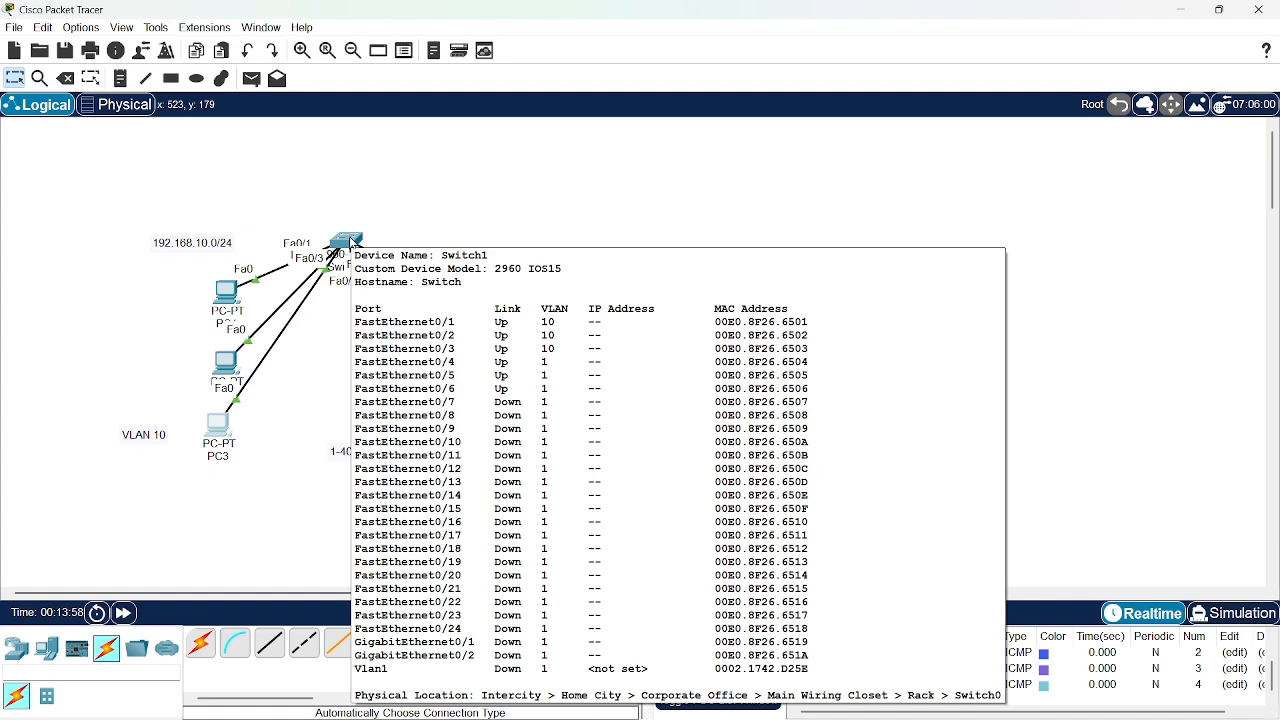
{"action": "left_click", "coordinate": [352, 243]}
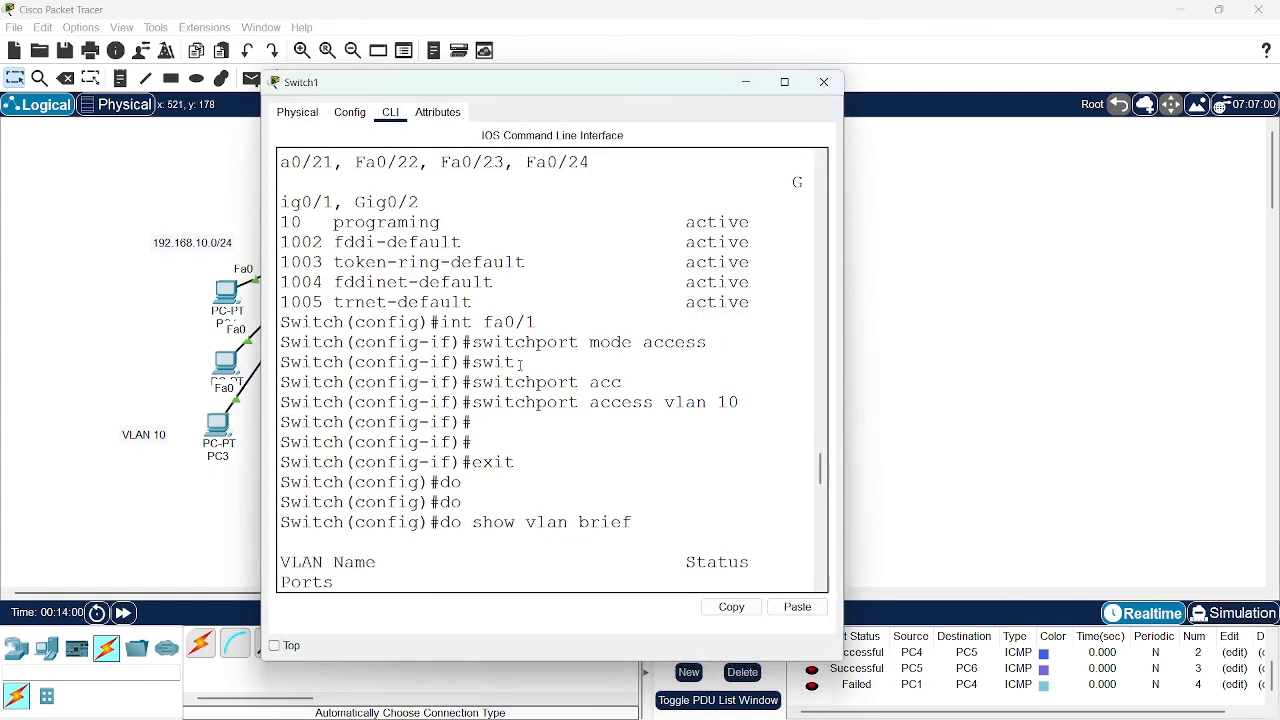
{"action": "scroll", "coordinate": [520, 364], "scroll_direction": "down", "scroll_amount": 7}
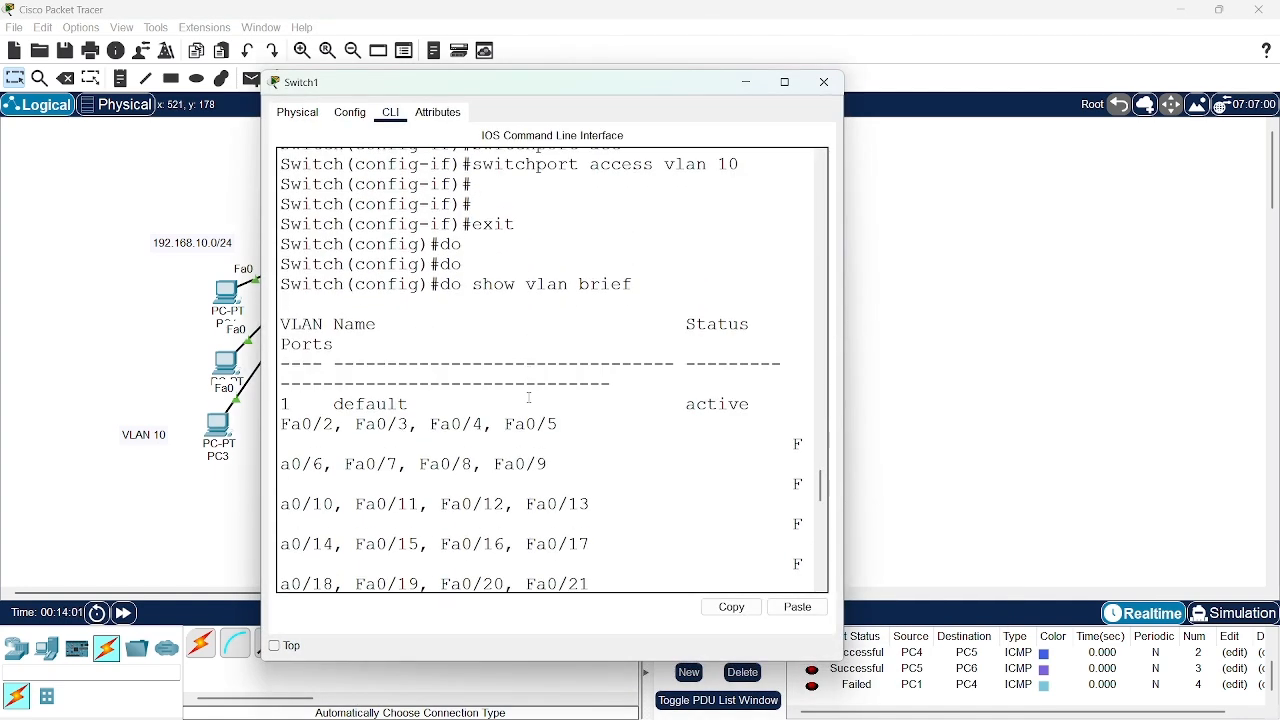
{"action": "left_click", "coordinate": [853, 356]}
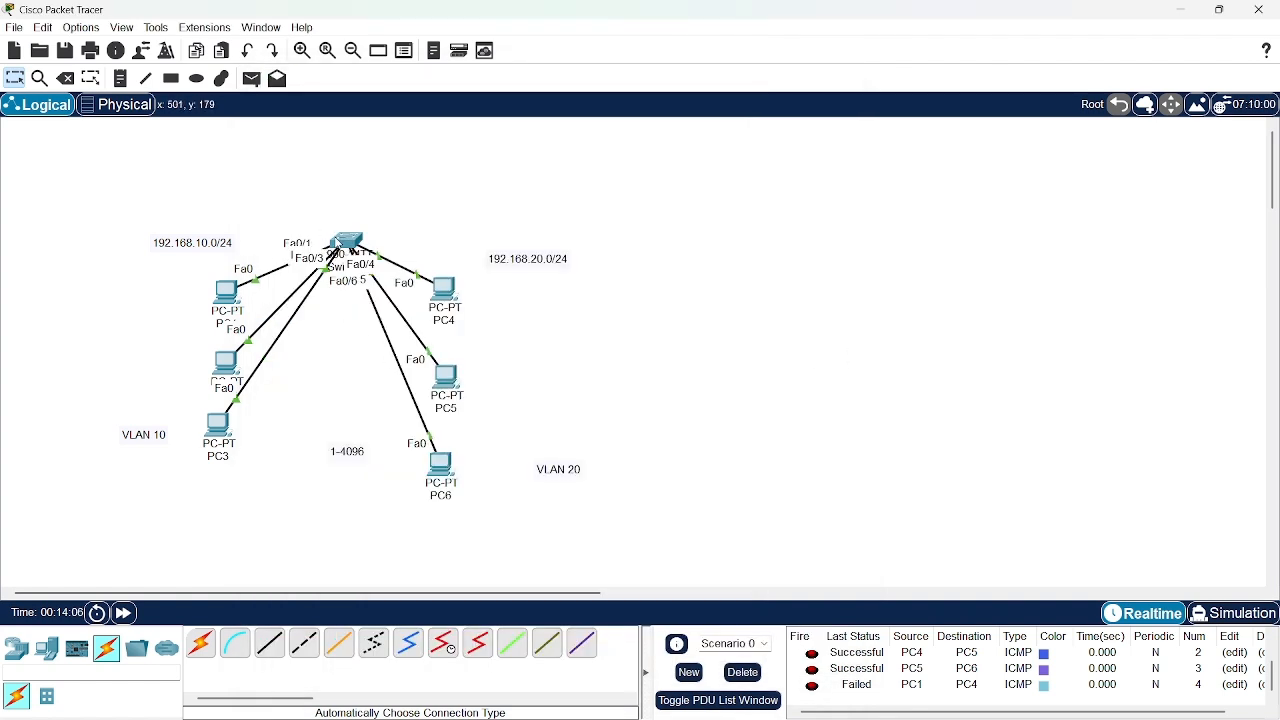
{"action": "left_click", "coordinate": [338, 244]}
{"action": "double_click", "coordinate": [350, 241]}
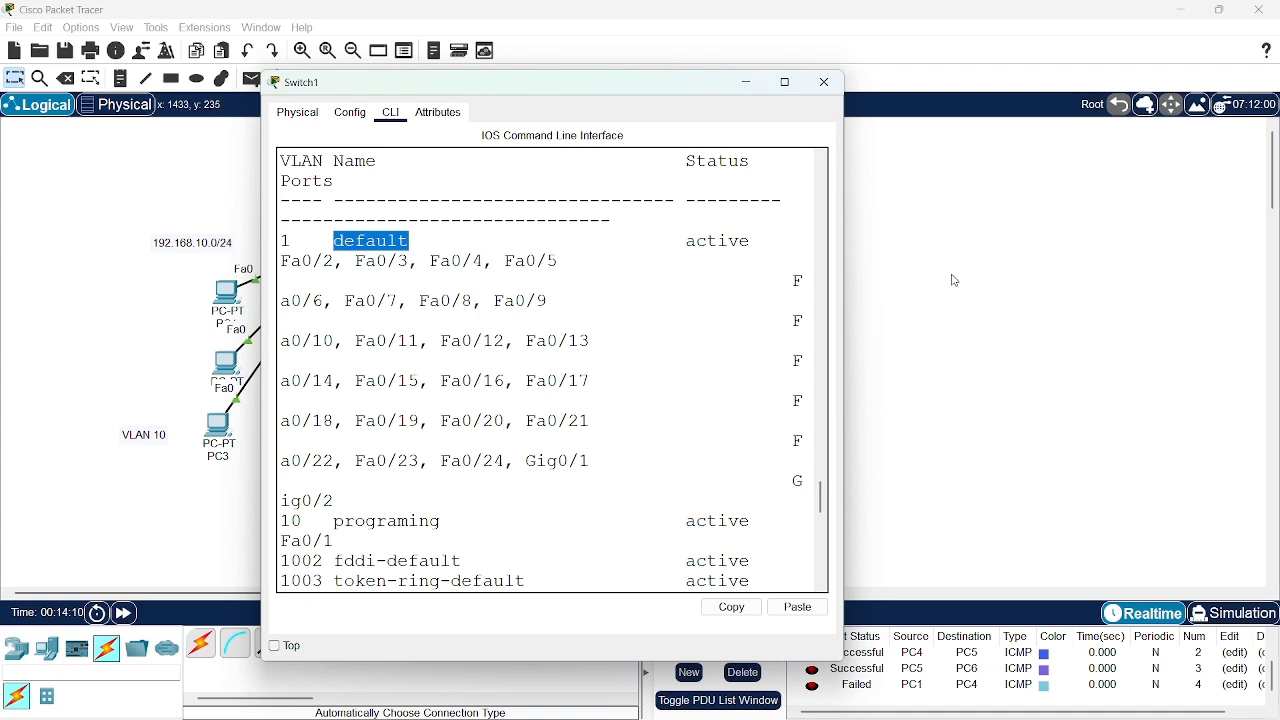
{"action": "left_click_drag", "start_coordinate": [844, 282], "coordinate": [1213, 285]}
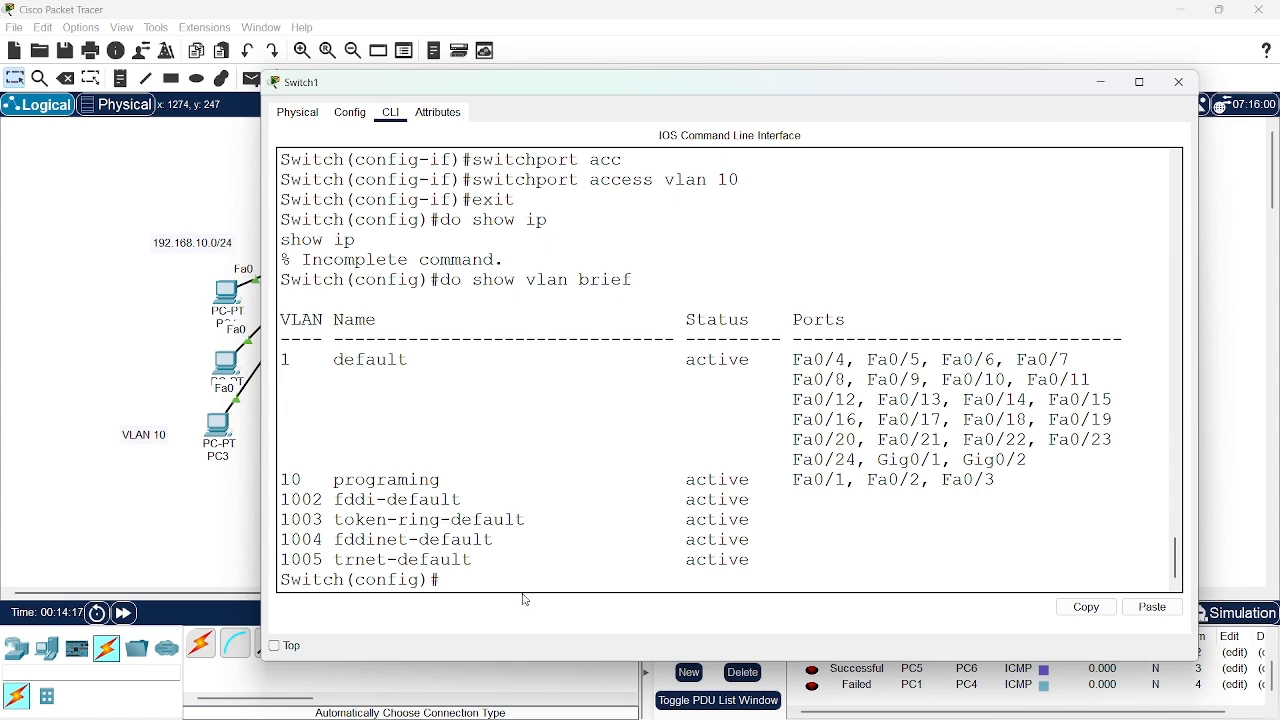
Create VLAN 20 from global configuration mode with vlan 20
{"action": "type", "text": "vlan 20"}
{"action": "key", "text": "Return"}
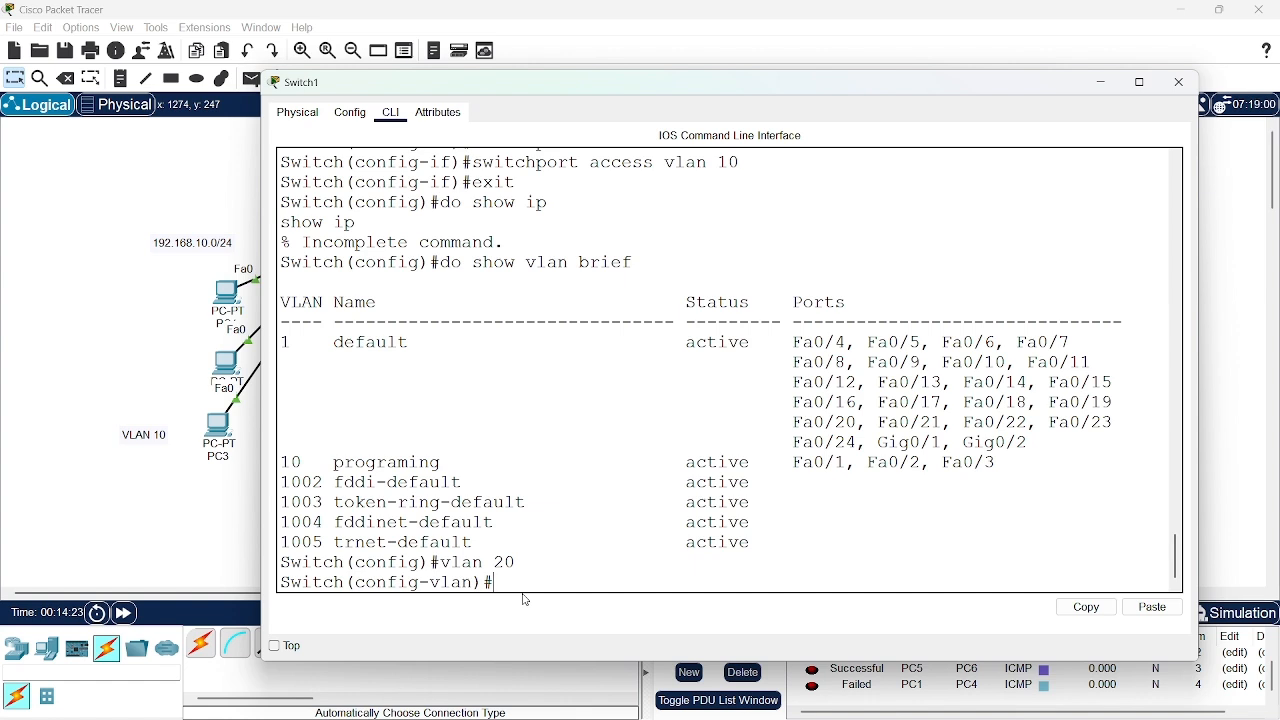
{"action": "type", "text": "marketi"}
{"action": "key", "text": "BackSpace"}
{"action": "key", "text": "BackSpace"}
{"action": "key", "text": "BackSpace"}
{"action": "key", "text": "BackSpace"}
{"action": "key", "text": "BackSpace"}
{"action": "key", "text": "BackSpace"}
{"action": "key", "text": "BackSpace"}
Name VLAN 20 marketing with the name command in VLAN configuration mode
{"action": "type", "text": "na"}
{"action": "key", "text": "Tab"}
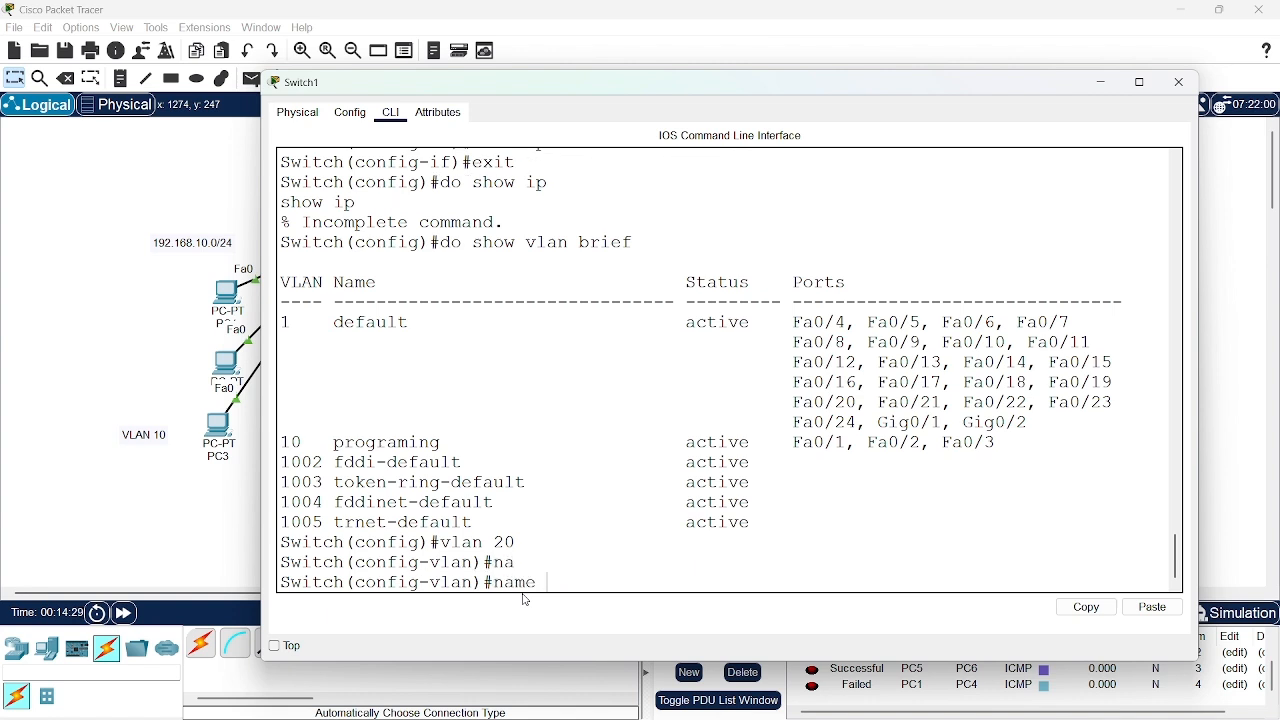
{"action": "type", "text": "marketing"}
{"action": "key", "text": "Return"}
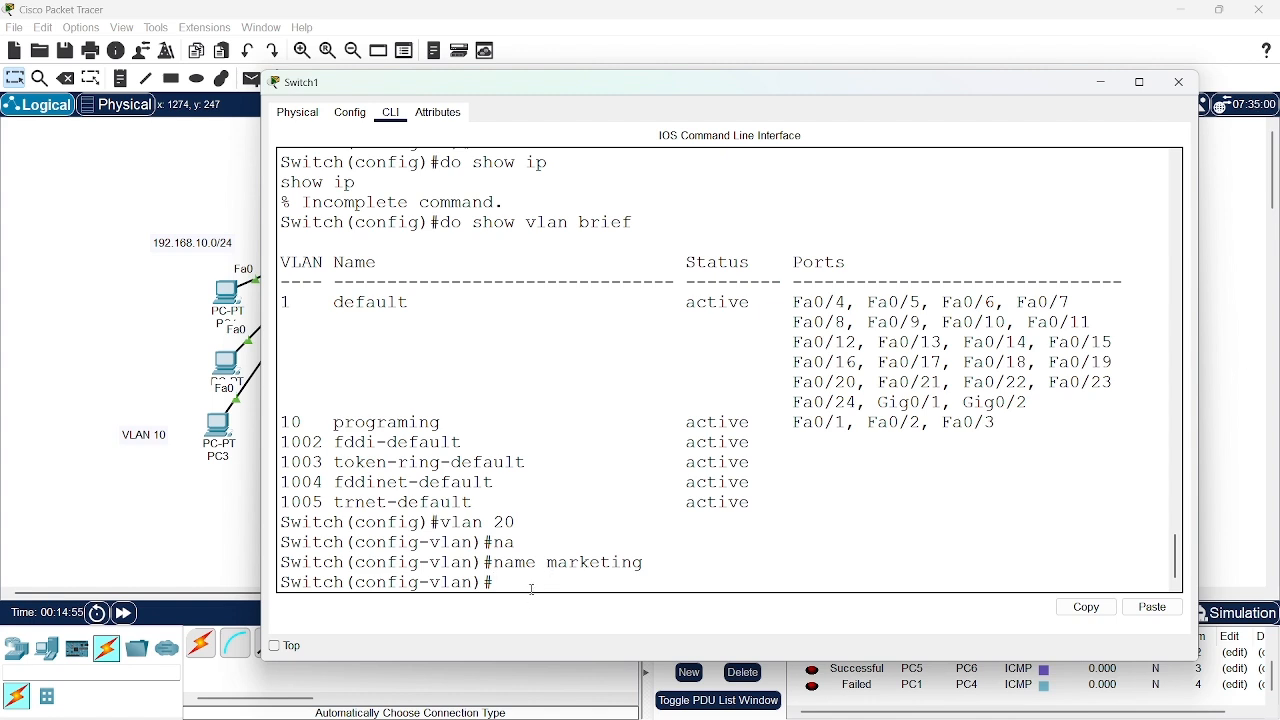
{"action": "type", "text": "interface"}
{"action": "key", "text": "BackSpace"}
{"action": "key", "text": "BackSpace"}
{"action": "key", "text": "BackSpace"}
{"action": "key", "text": "BackSpace"}
{"action": "key", "text": "BackSpace"}
{"action": "key", "text": "BackSpace"}
{"action": "key", "text": "BackSpace"}
{"action": "key", "text": "BackSpace"}
{"action": "key", "text": "BackSpace"}
{"action": "key", "text": "BackSpace"}
{"action": "type", "text": "interfax"}
{"action": "key", "text": "BackSpace"}
{"action": "key", "text": "BackSpace"}
{"action": "key", "text": "BackSpace"}
{"action": "key", "text": "BackSpace"}
{"action": "key", "text": "BackSpace"}
{"action": "key", "text": "BackSpace"}
{"action": "key", "text": "BackSpace"}
{"action": "key", "text": "BackSpace"}
Exit VLAN configuration and enter configuration of ports 4 to 6 with interface range fa0/4-6
{"action": "type", "text": "exit"}
{"action": "key", "text": "Return"}
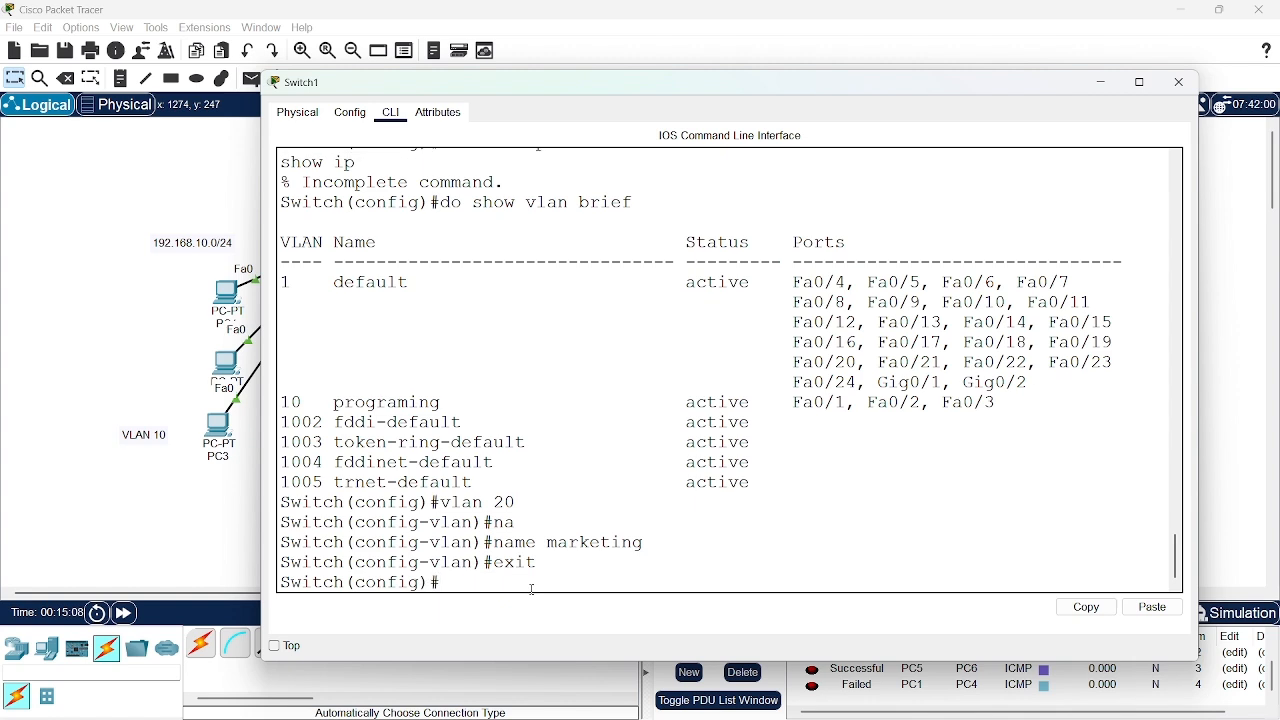
{"action": "type", "text": "interface range fa0/4-"}
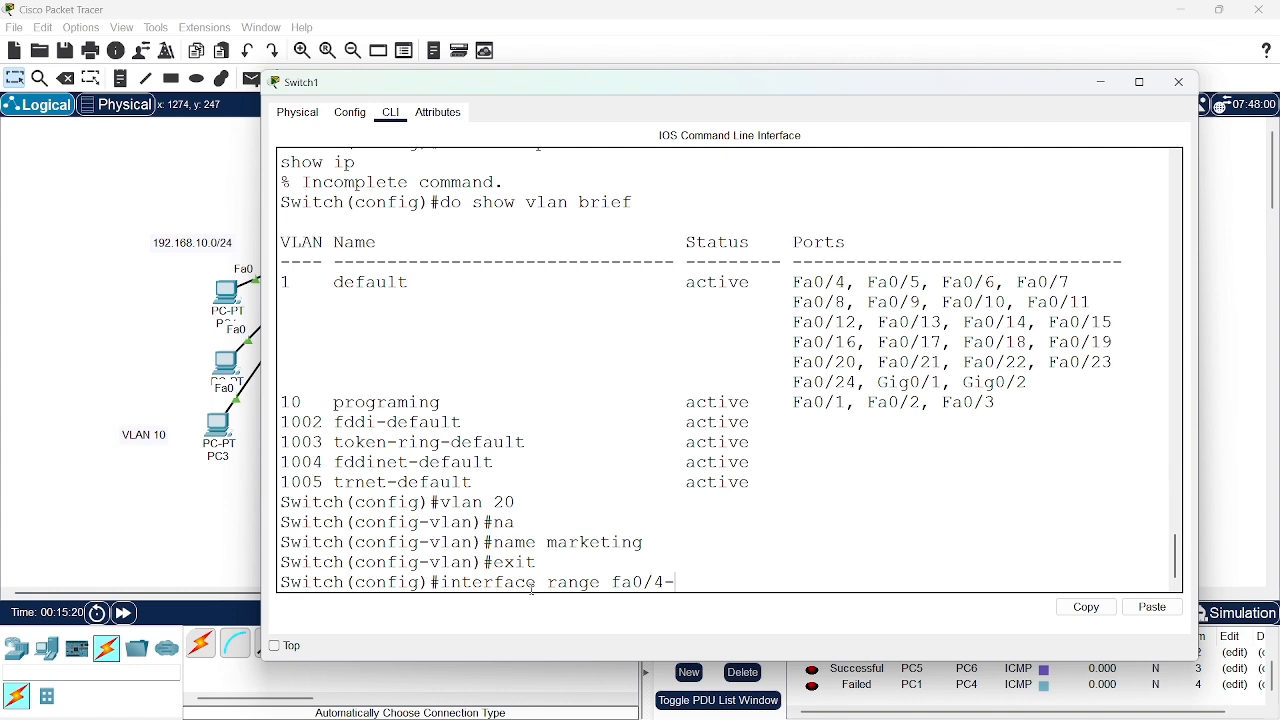
{"action": "type", "text": "6"}
{"action": "key", "text": "Return"}
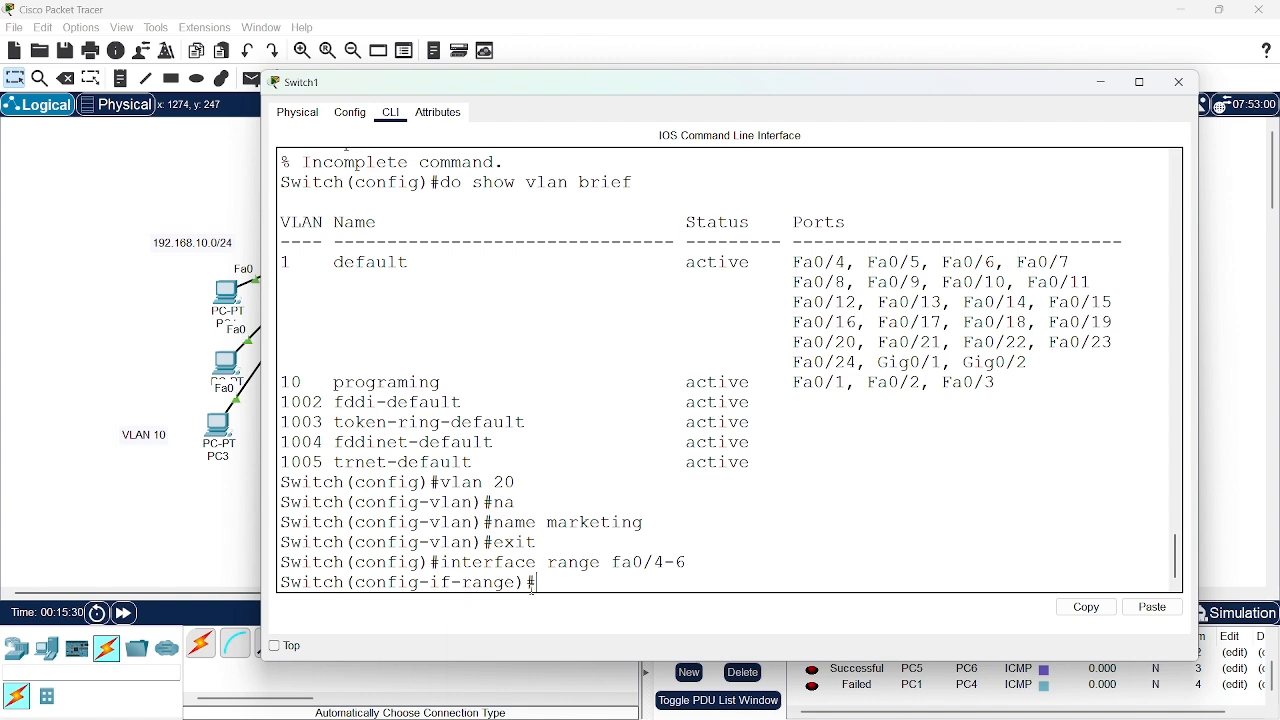
Set the interface range fa0/4-6 to access mode with switchport mode access
{"action": "type", "text": "swit"}
{"action": "key", "text": "Tab"}
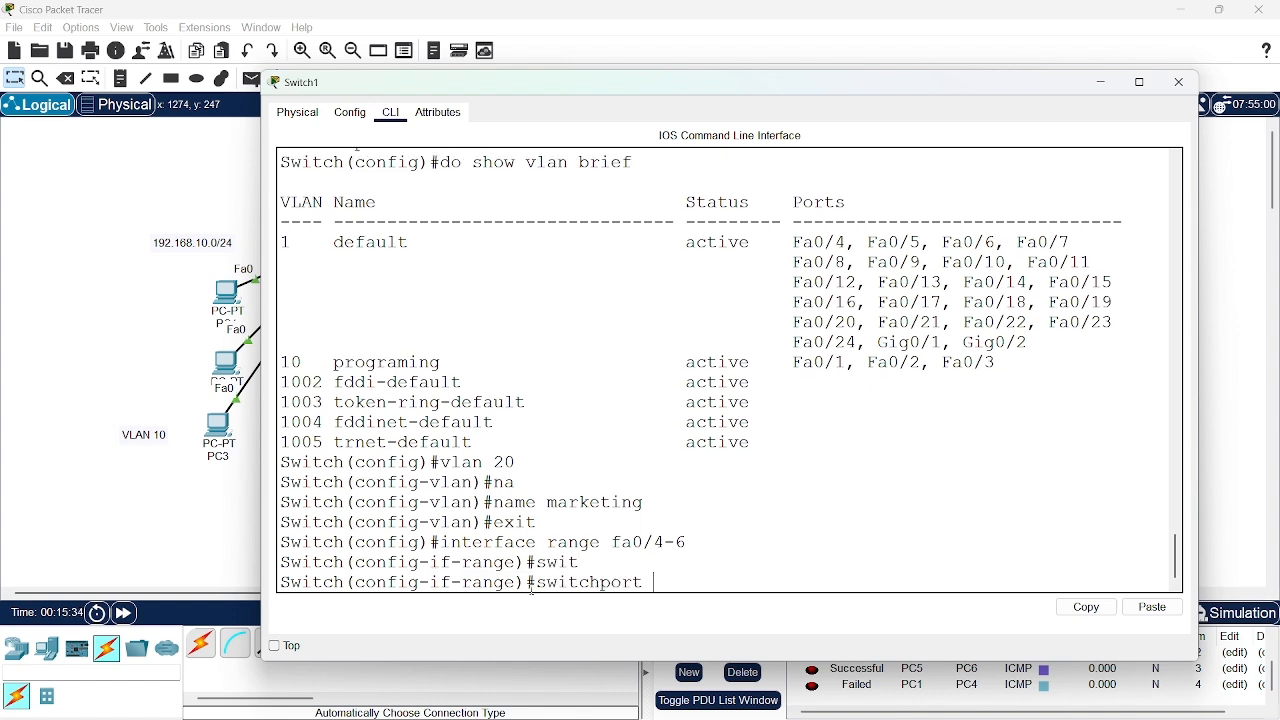
{"action": "type", "text": "mo"}
{"action": "key", "text": "Tab"}
{"action": "type", "text": "acc"}
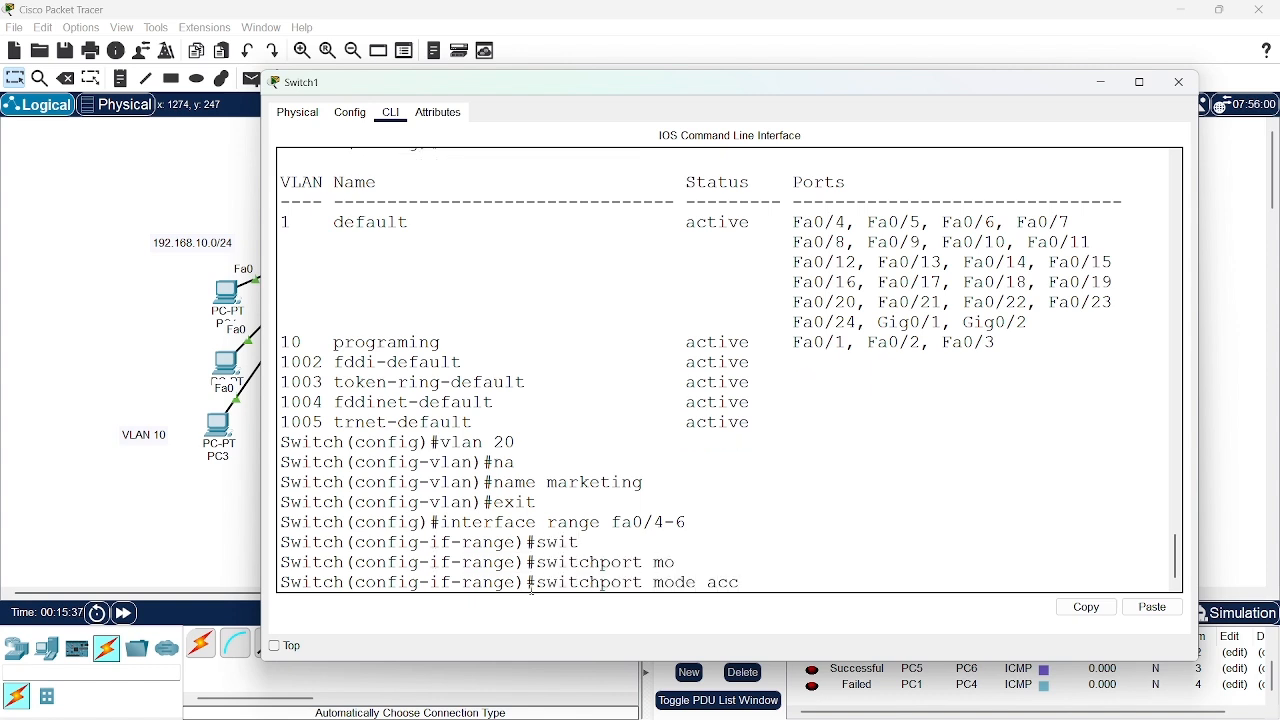
{"action": "key", "text": "Tab"}
{"action": "key", "text": "Return"}
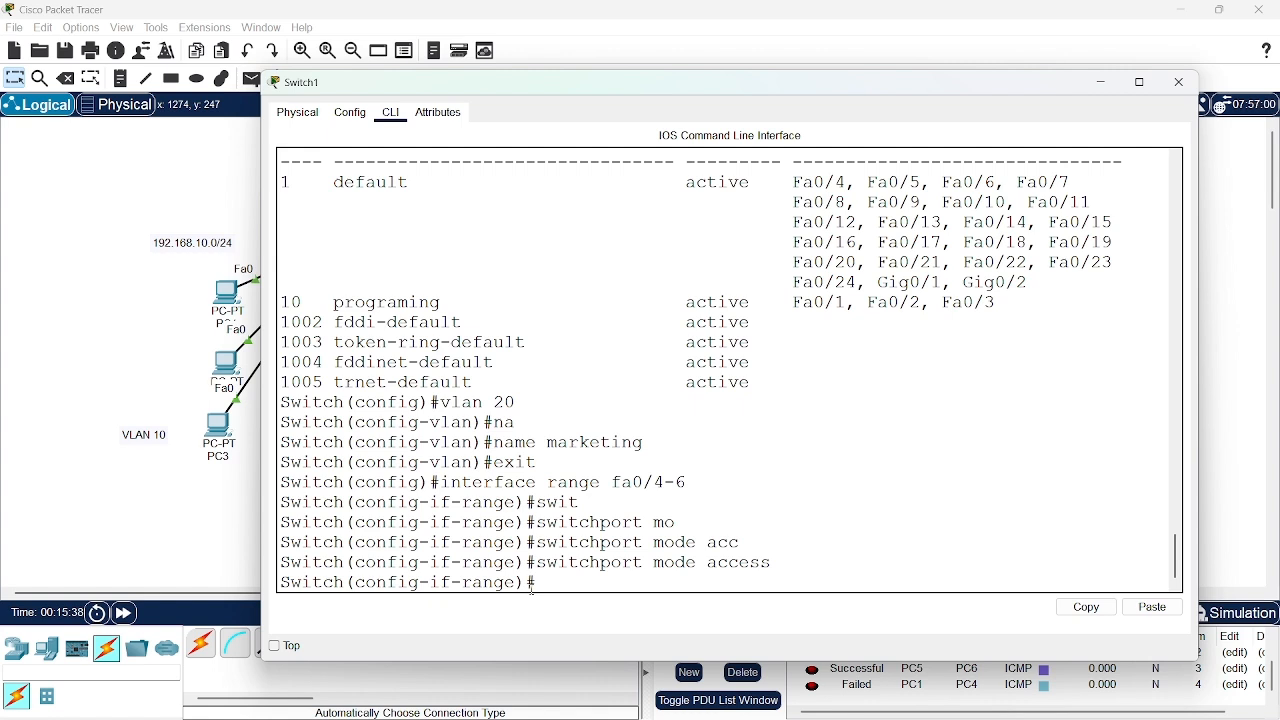
Try to assign the interface range to VLAN 20 with interface access vlan 20
{"action": "type", "text": "inter"}
{"action": "key", "text": "Tab"}
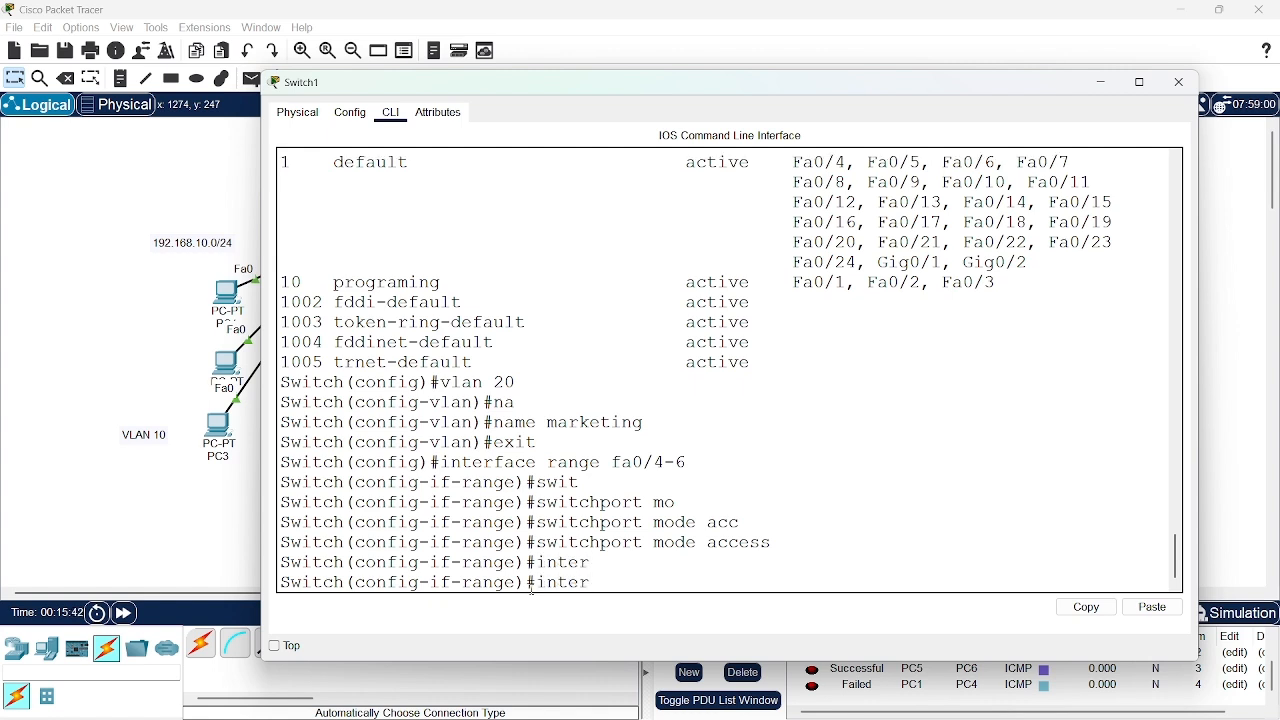
{"action": "type", "text": "face acc"}
{"action": "key", "text": "Tab"}
{"action": "type", "text": "ess"}
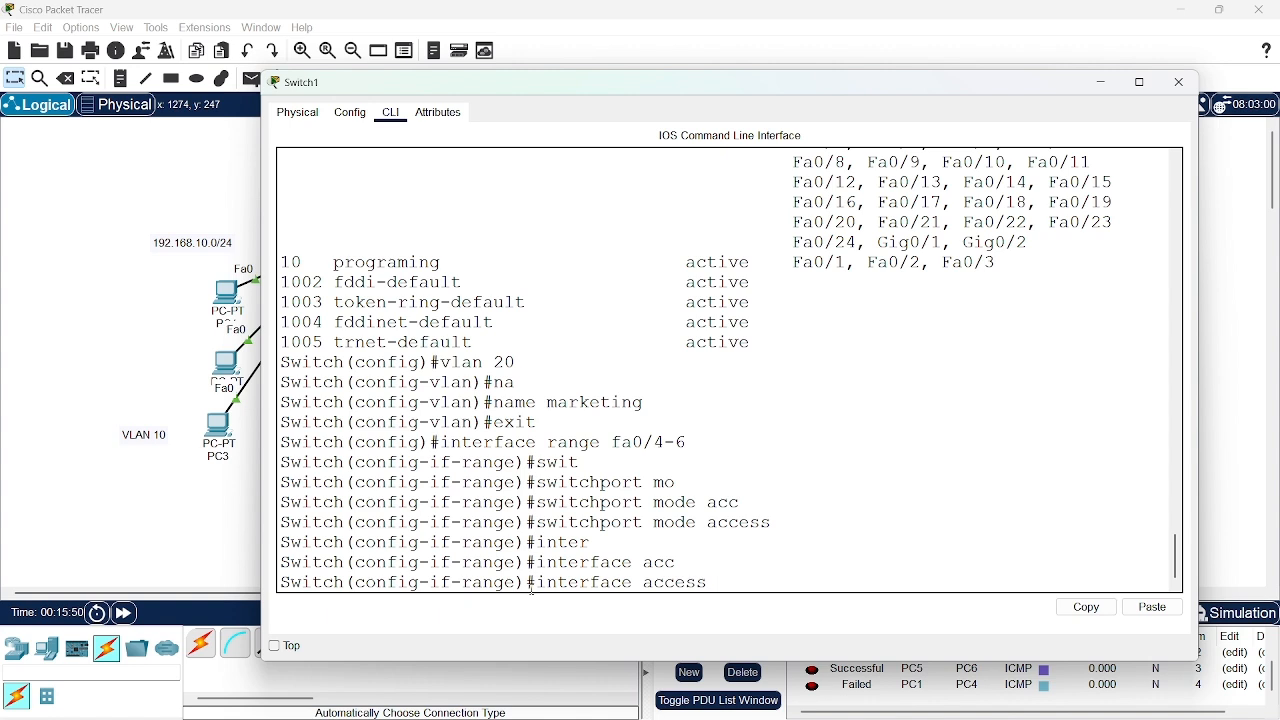
{"action": "type", "text": " vlan 20"}
{"action": "key", "text": "Return"}
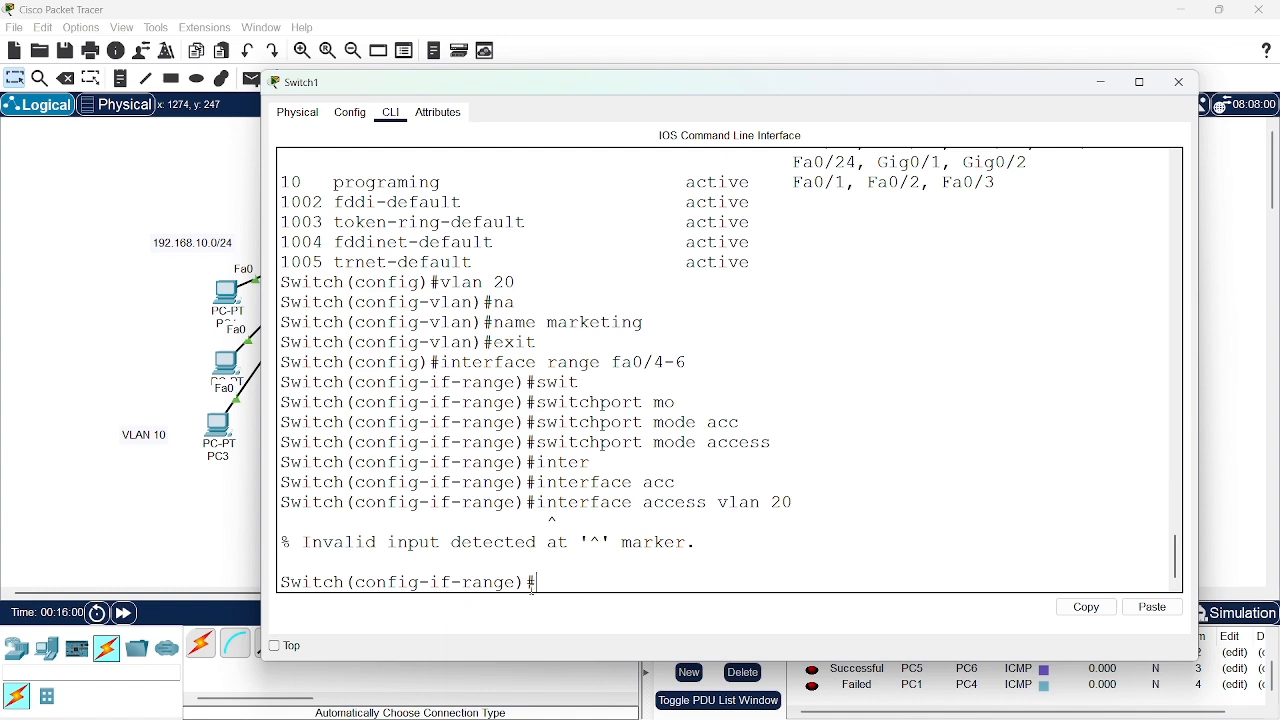
Recall the last command, shorten it and try int access vlan 20 for the interface range
{"action": "key", "text": "Up"}
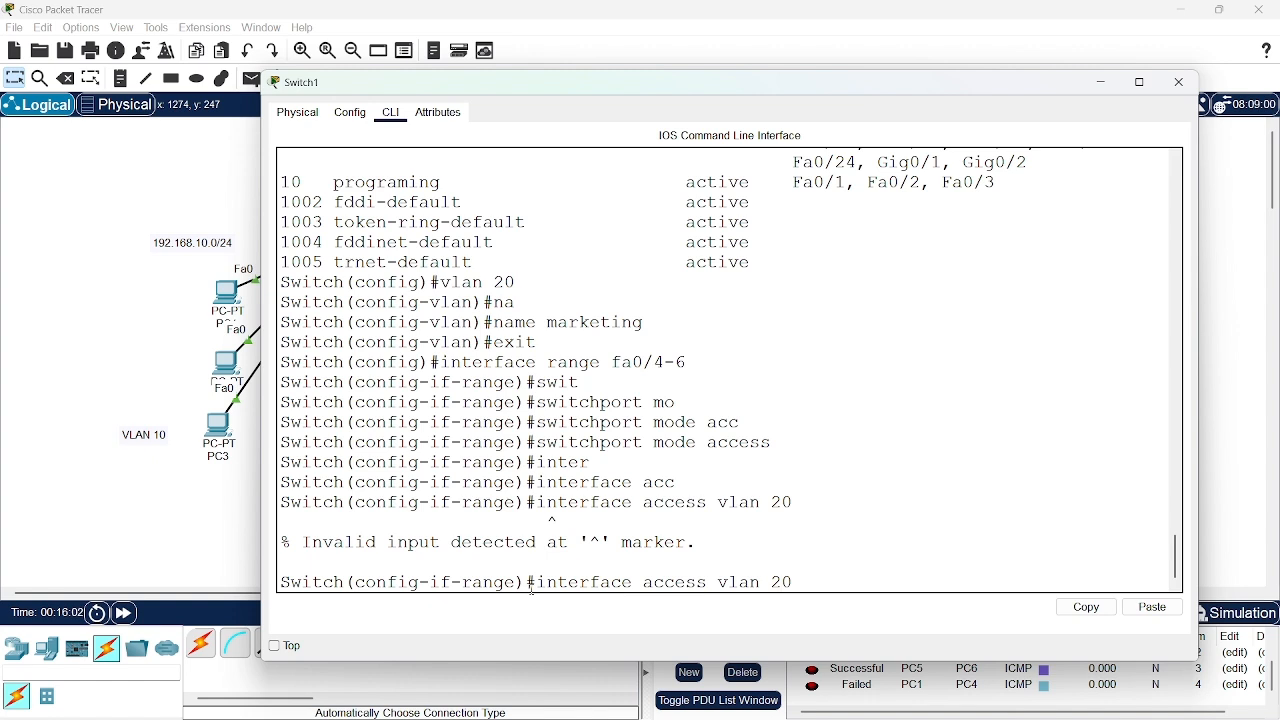
{"action": "key", "text": "BackSpace"}
{"action": "key", "text": "BackSpace"}
{"action": "key", "text": "BackSpace"}
{"action": "key", "text": "BackSpace"}
{"action": "key", "text": "BackSpace"}
{"action": "key", "text": "BackSpace"}
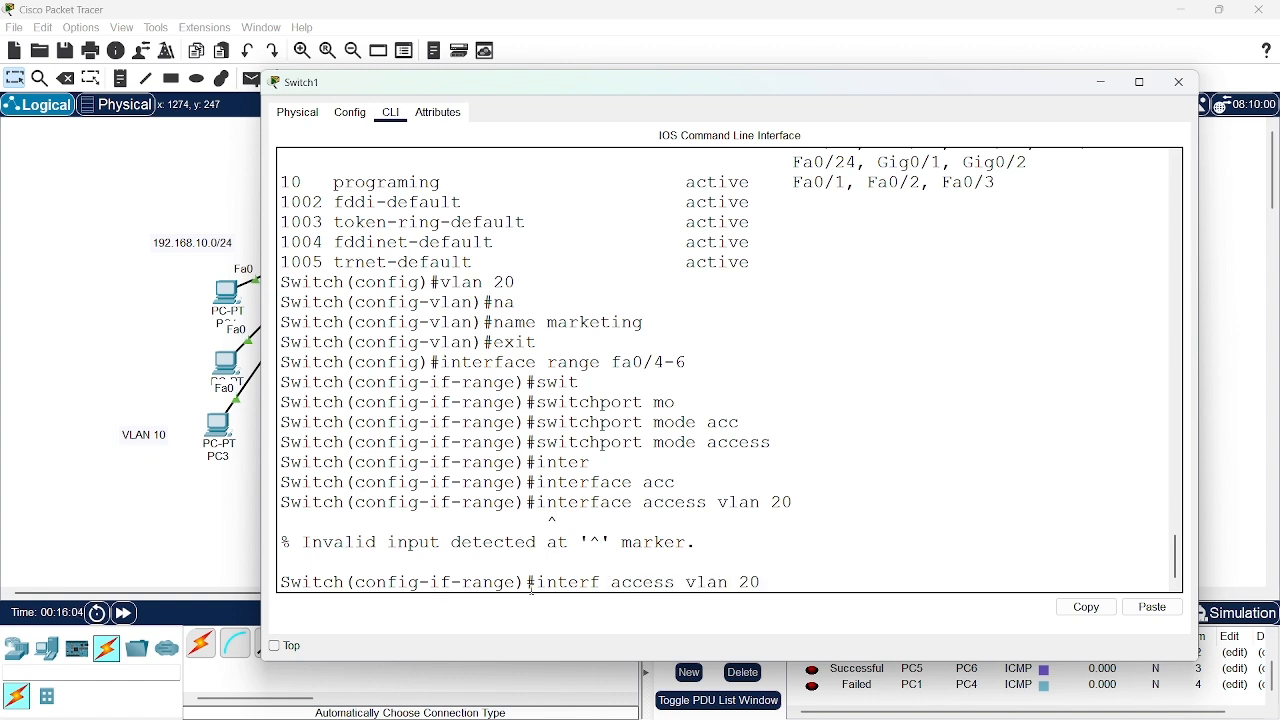
{"action": "key", "text": "Right"}
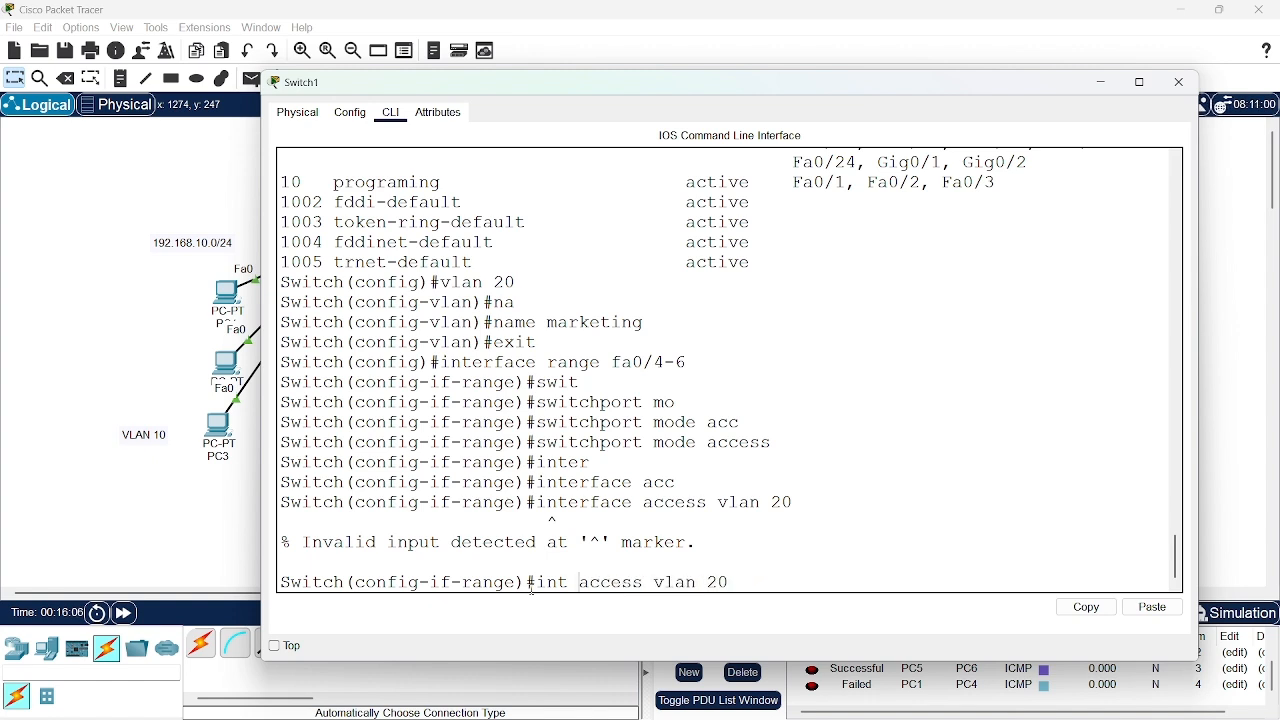
{"action": "key", "text": "BackSpace"}
{"action": "key", "text": "Return"}
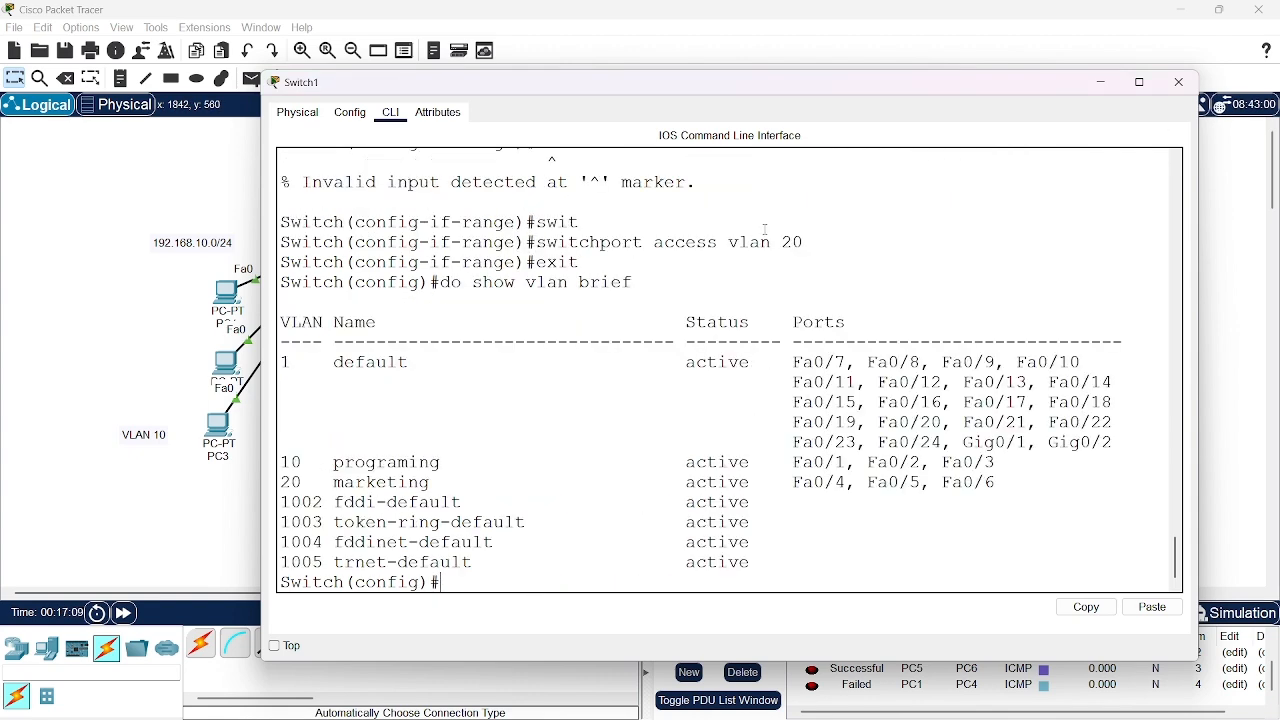
Review the commands entered for VLAN 20 and the ports listed per VLAN in the show vlan brief table
{"action": "scroll", "coordinate": [628, 357], "scroll_direction": "up", "scroll_amount": 7}
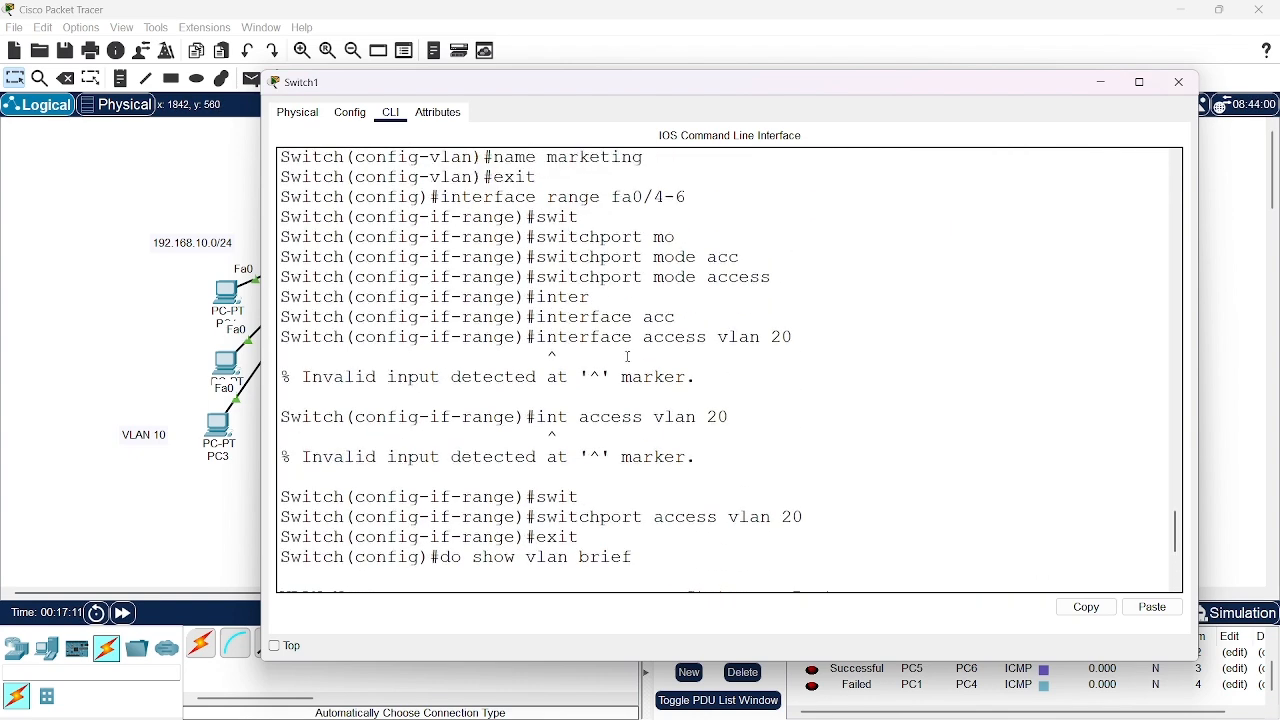
{"action": "scroll", "coordinate": [628, 357], "scroll_direction": "down", "scroll_amount": 2}
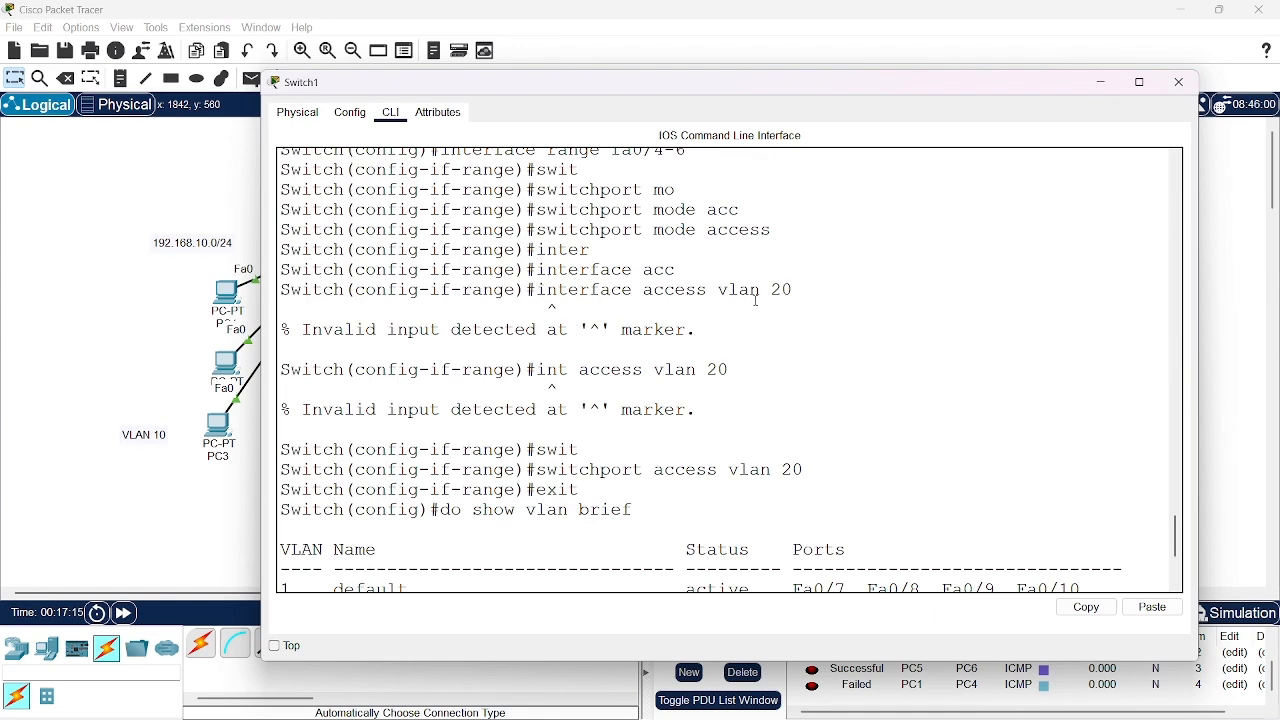
{"action": "scroll", "coordinate": [757, 300], "scroll_direction": "down", "scroll_amount": 3}
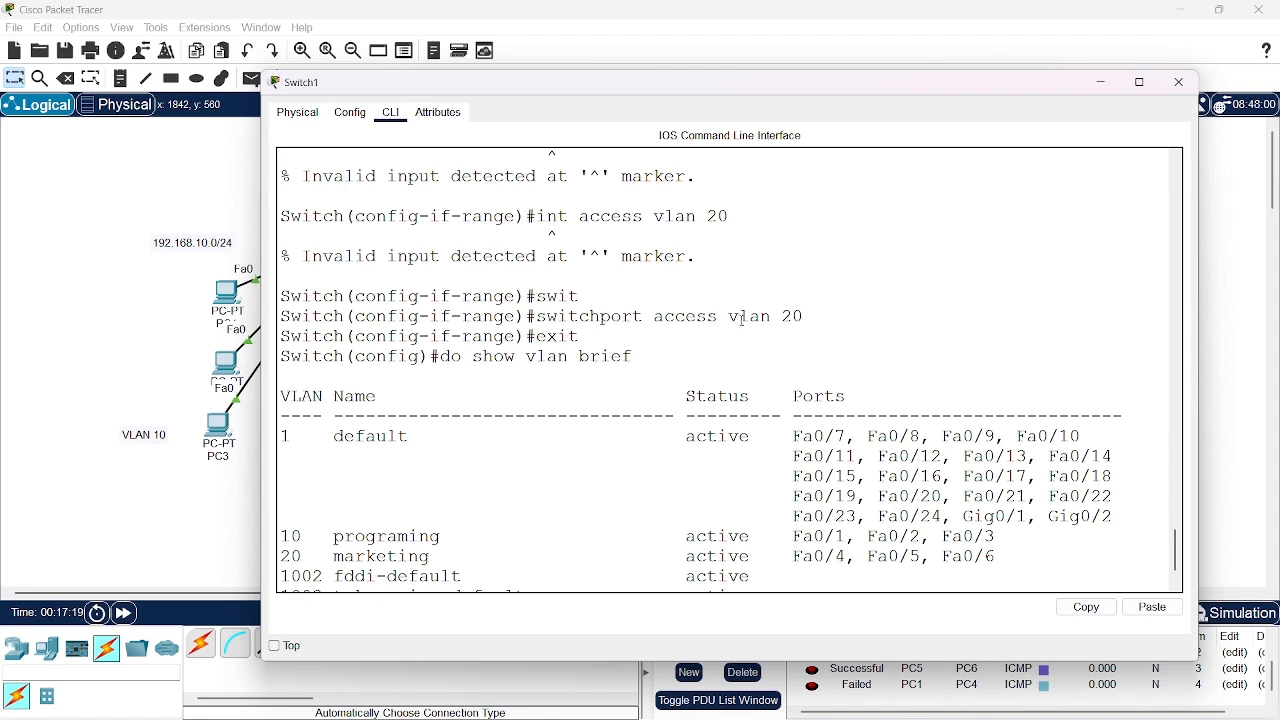
{"action": "scroll", "coordinate": [700, 315], "scroll_direction": "down", "scroll_amount": 2}
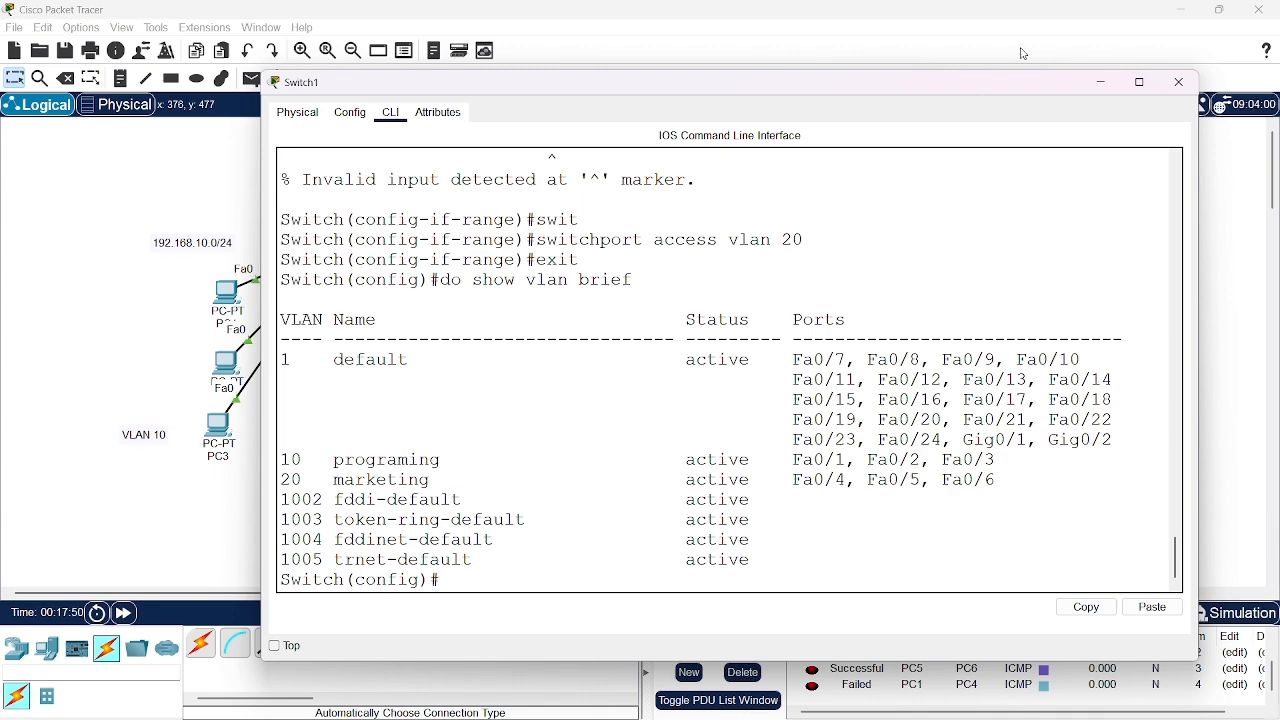
Reopen the switch's command line and exit global configuration mode to the privileged prompt
{"action": "left_click", "coordinate": [1181, 83]}
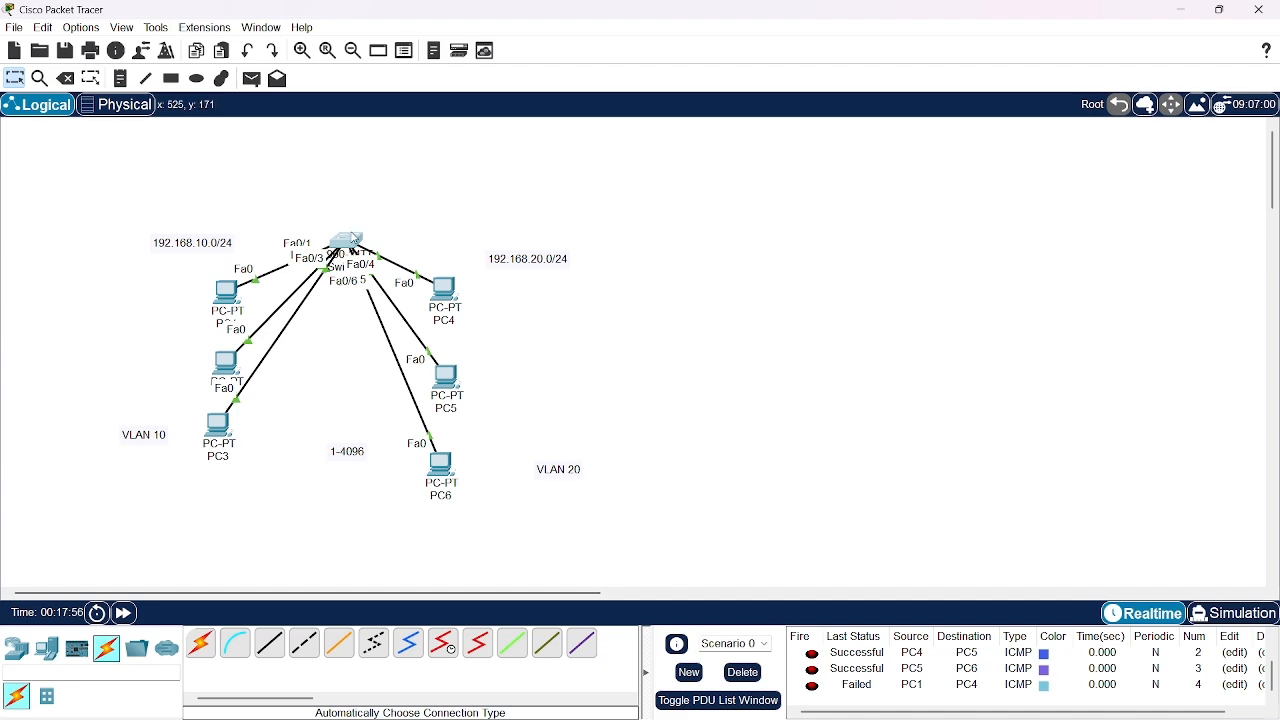
{"action": "left_click", "coordinate": [355, 238]}
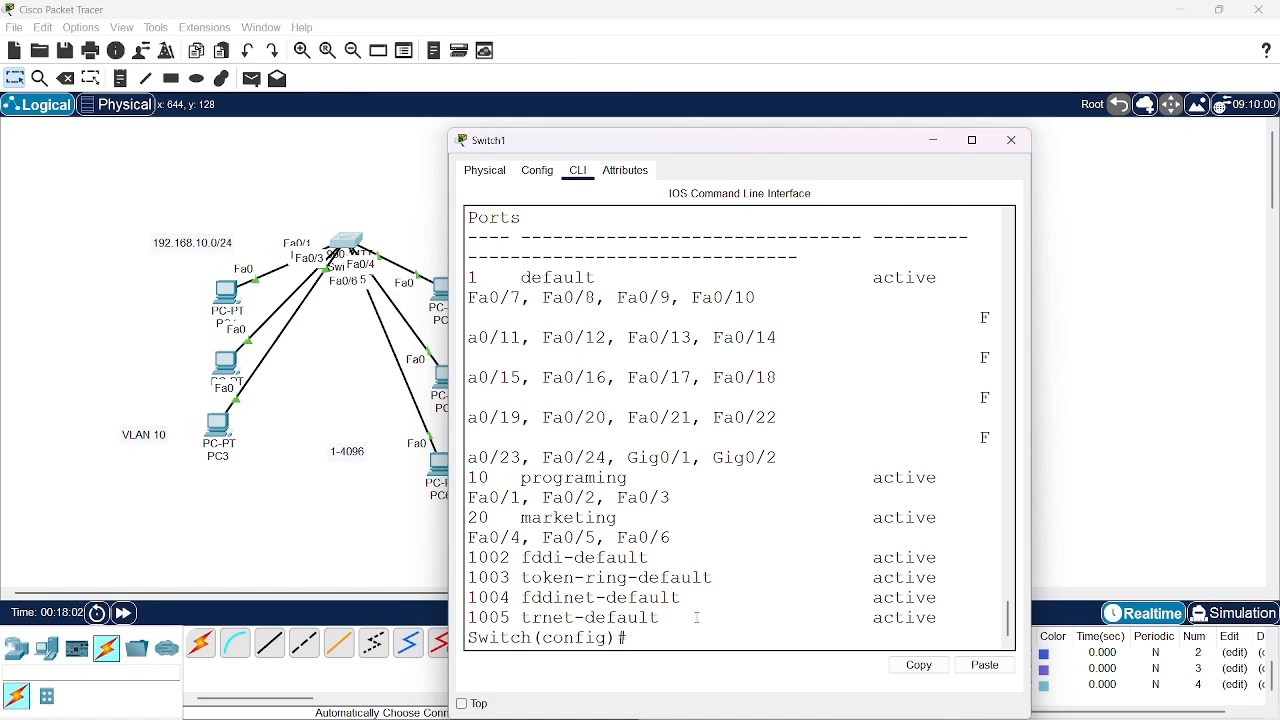
{"action": "key", "text": "Return"}
{"action": "key", "text": "Return"}
{"action": "type", "text": "ex"}
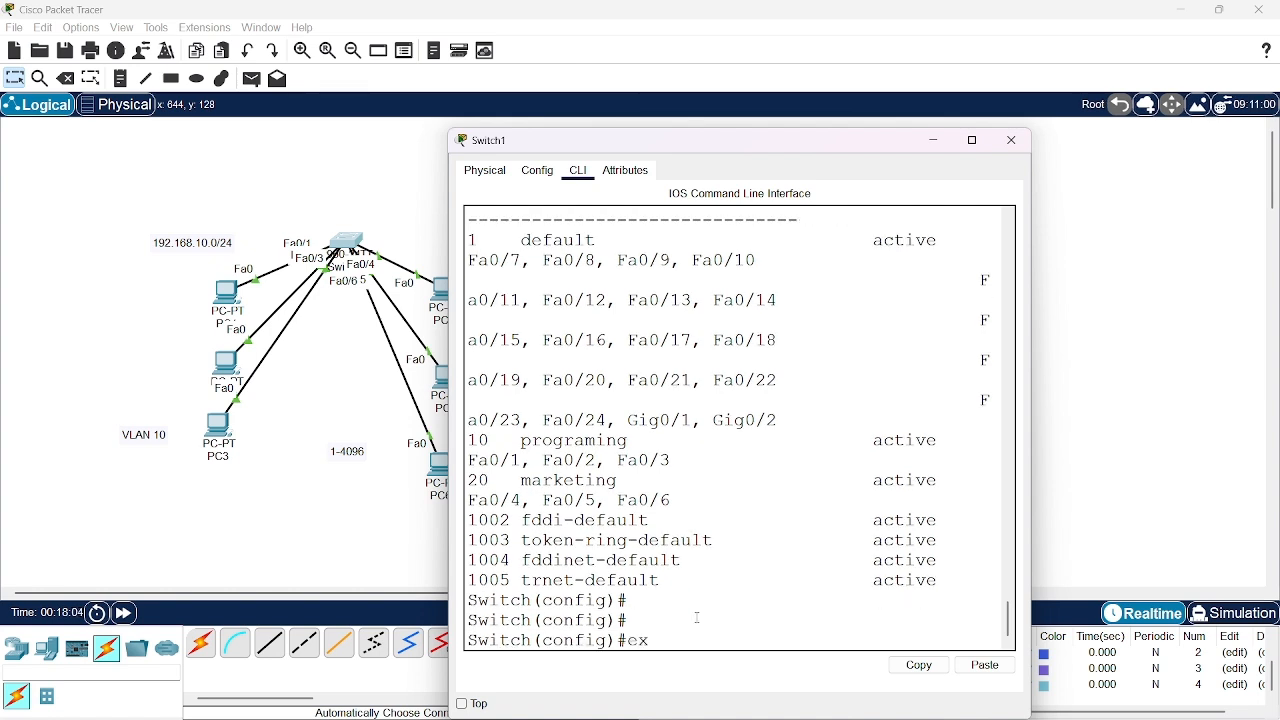
{"action": "type", "text": "it"}
{"action": "key", "text": "Return"}
{"action": "key", "text": "Return"}
{"action": "key", "text": "Return"}
{"action": "key", "text": "Return"}
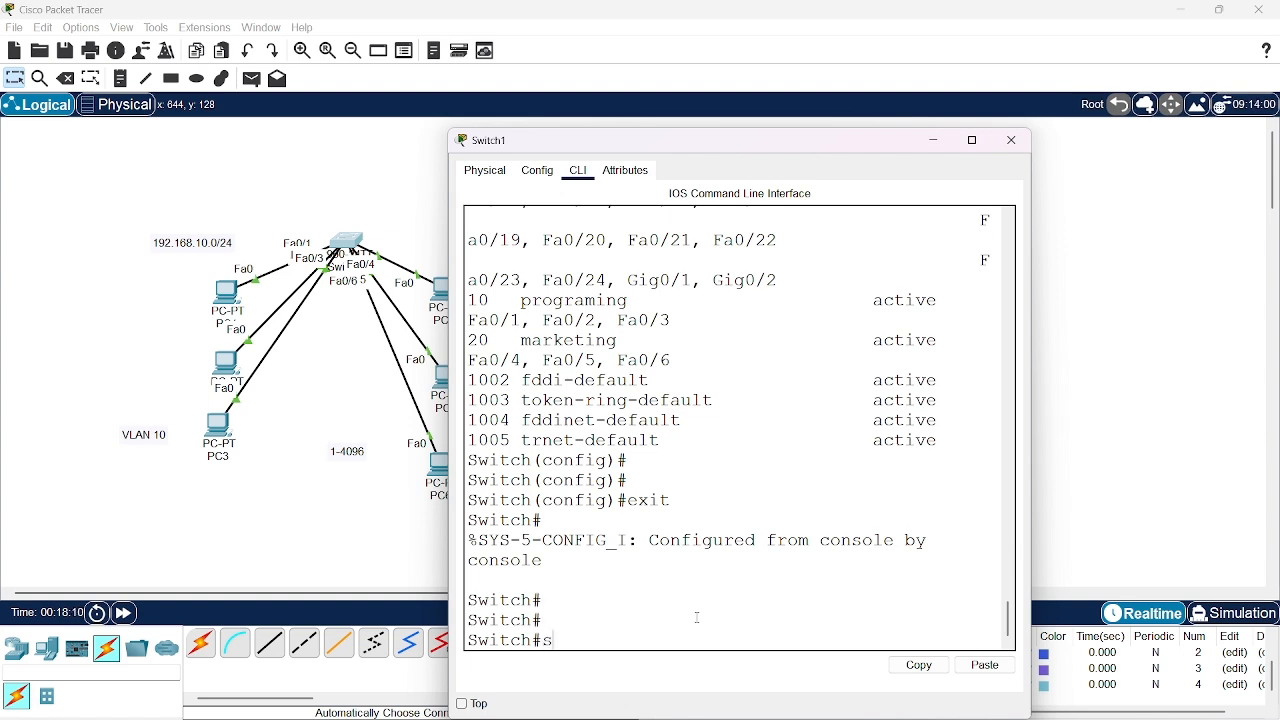
Display the switch's MAC address table with show mac-address-table, review it and put the switch window away
{"action": "type", "text": "show mac-address-table"}
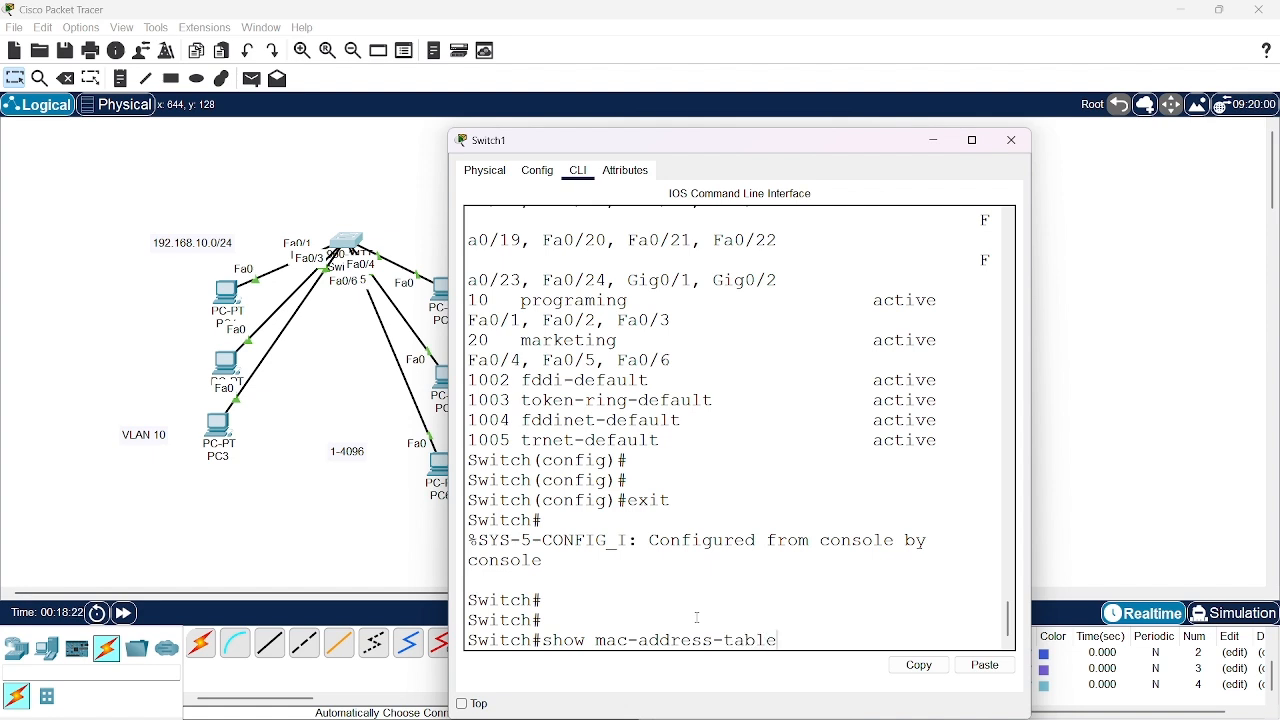
{"action": "key", "text": "Return"}
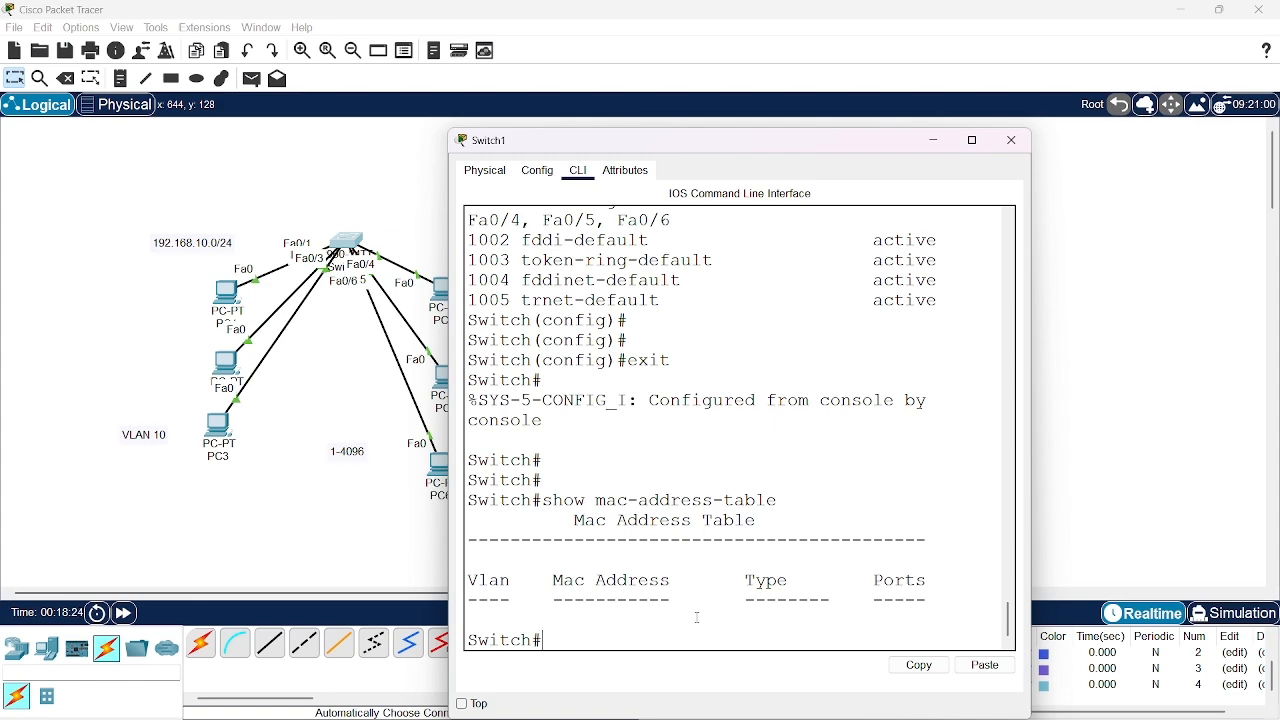
{"action": "scroll", "coordinate": [703, 555], "scroll_direction": "up", "scroll_amount": 1}
{"action": "scroll", "coordinate": [703, 555], "scroll_direction": "down", "scroll_amount": 1}
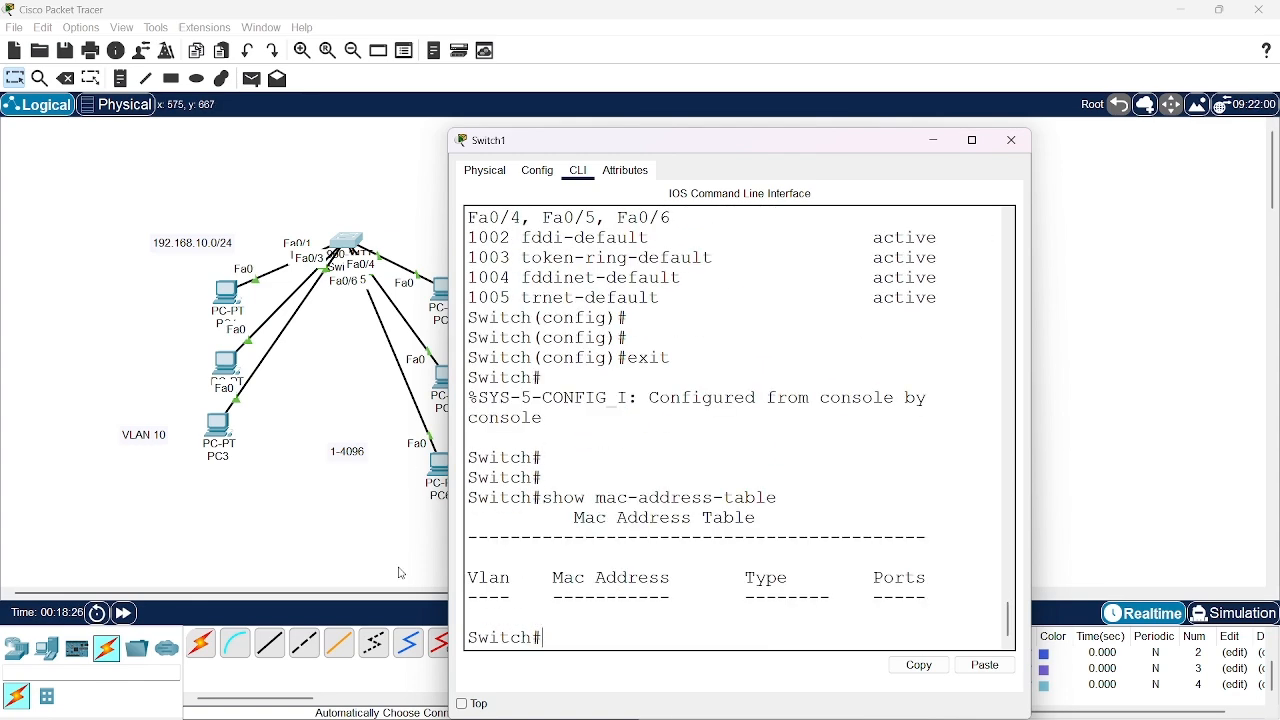
{"action": "left_click", "coordinate": [929, 142]}
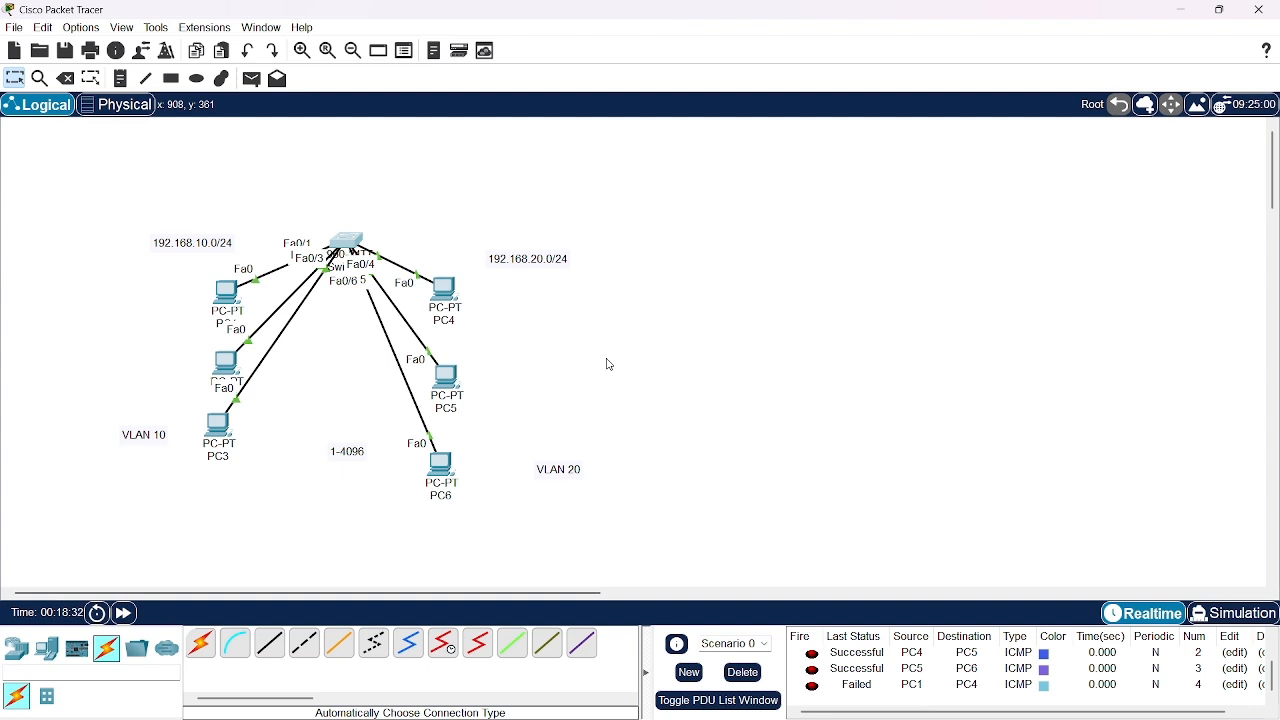
Send a simple PDU from PC1 to PC2 and move PC3 slightly lower, clear of PC2's label
{"action": "left_click", "coordinate": [252, 79]}
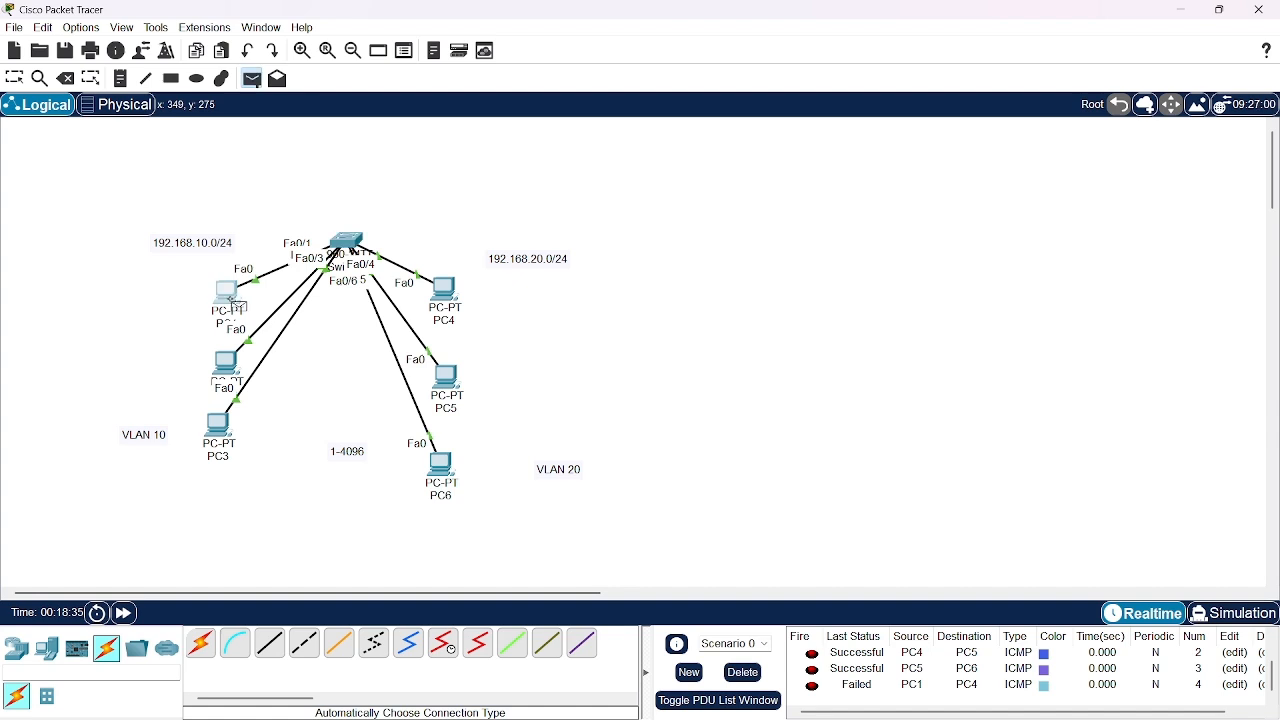
{"action": "left_click", "coordinate": [238, 305]}
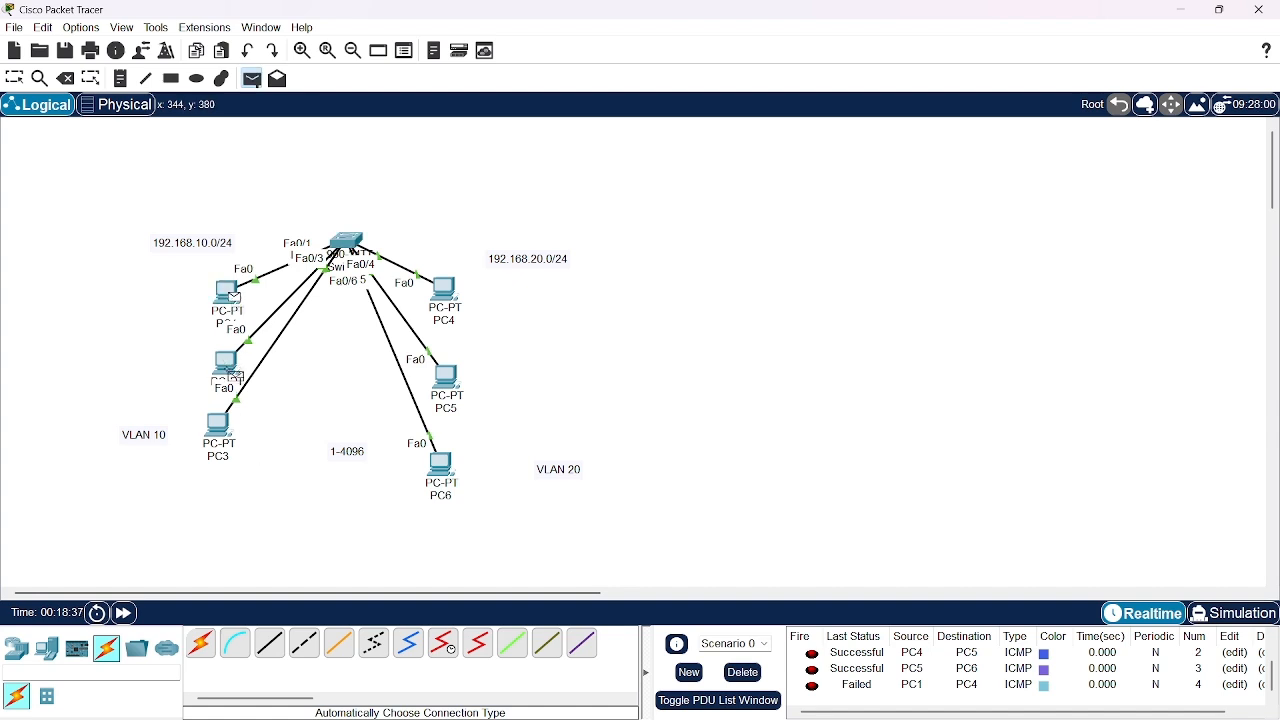
{"action": "left_click", "coordinate": [235, 375]}
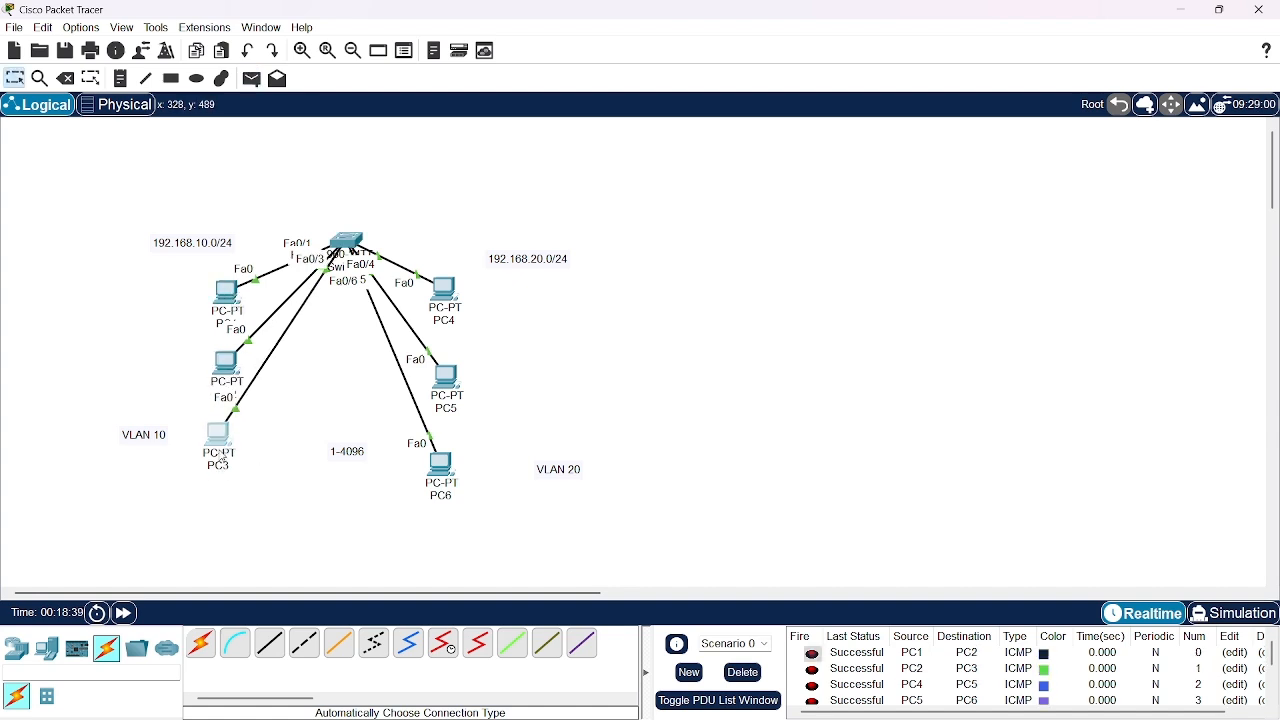
{"action": "left_click_drag", "start_coordinate": [219, 452], "coordinate": [217, 458]}
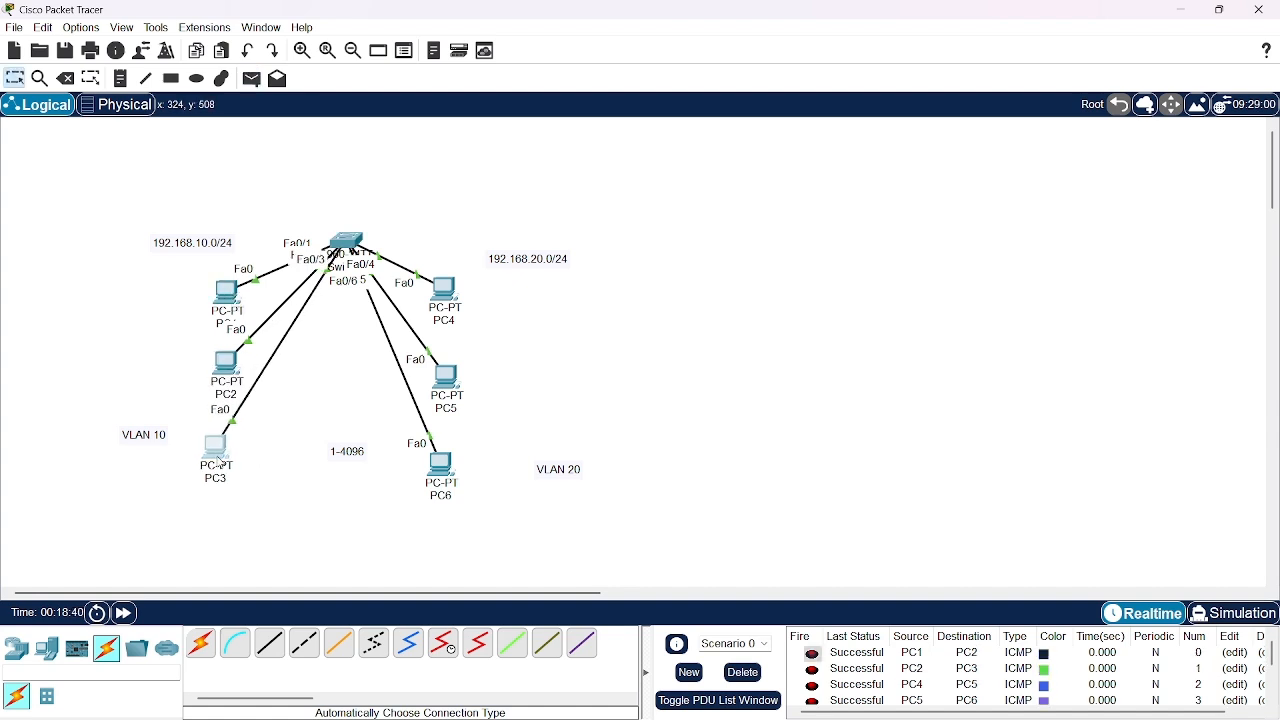
Delete the current PDU scenario entries and send a simple PDU from PC4 to PC5
{"action": "left_click", "coordinate": [734, 678]}
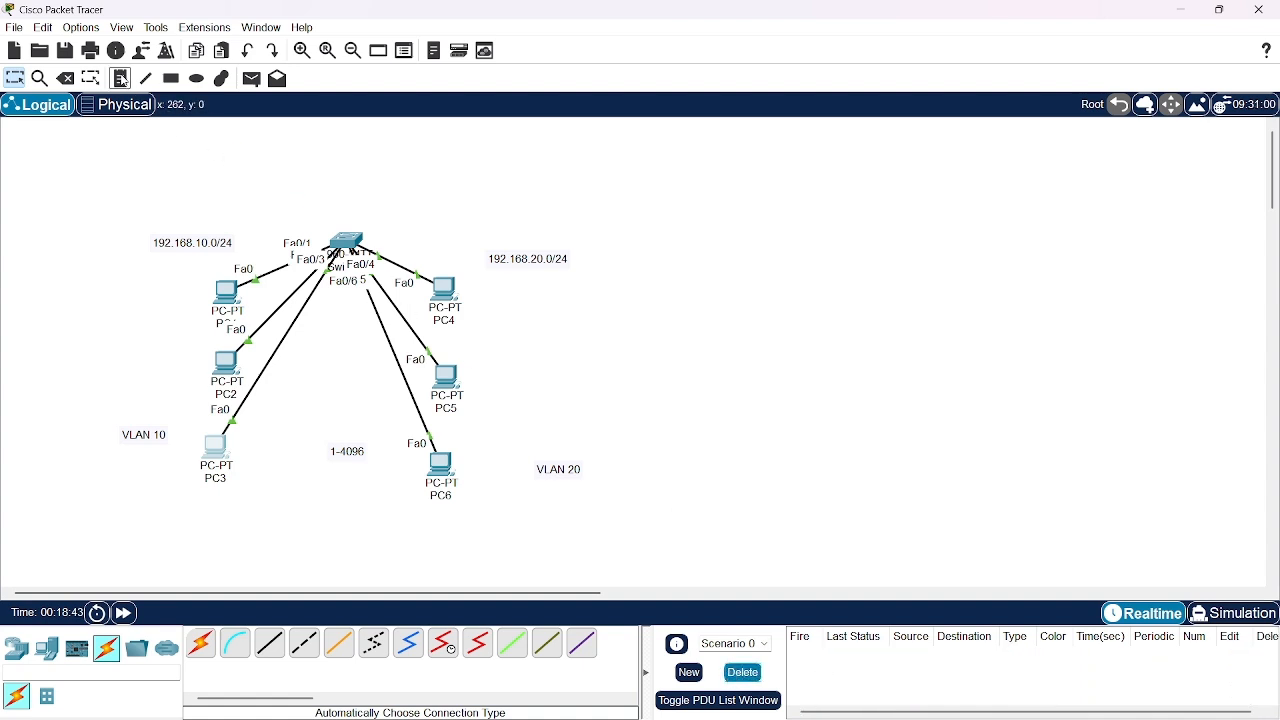
{"action": "left_click", "coordinate": [252, 78]}
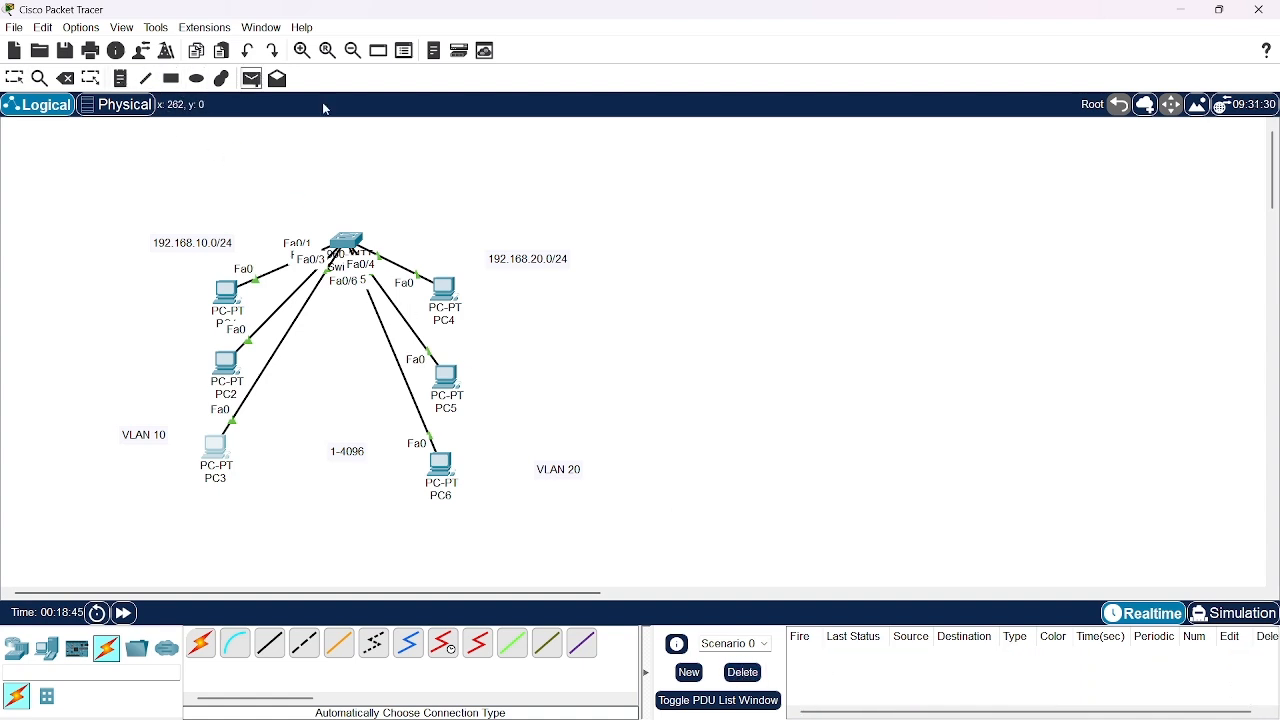
{"action": "left_click", "coordinate": [449, 289]}
{"action": "left_click", "coordinate": [458, 385]}
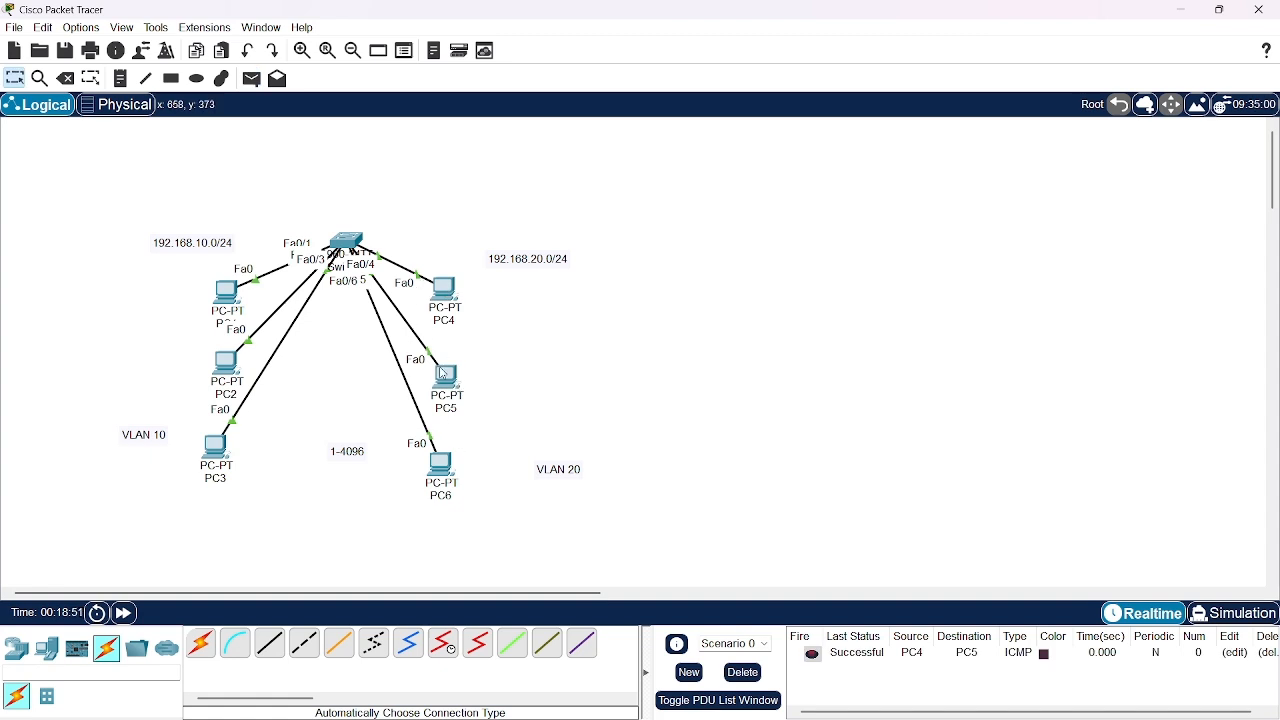
Reopen the switch's command line and run show mac-address-table again
{"action": "scroll", "coordinate": [459, 526], "scroll_direction": "down", "scroll_amount": 3}
{"action": "scroll", "coordinate": [459, 526], "scroll_direction": "up", "scroll_amount": 3}
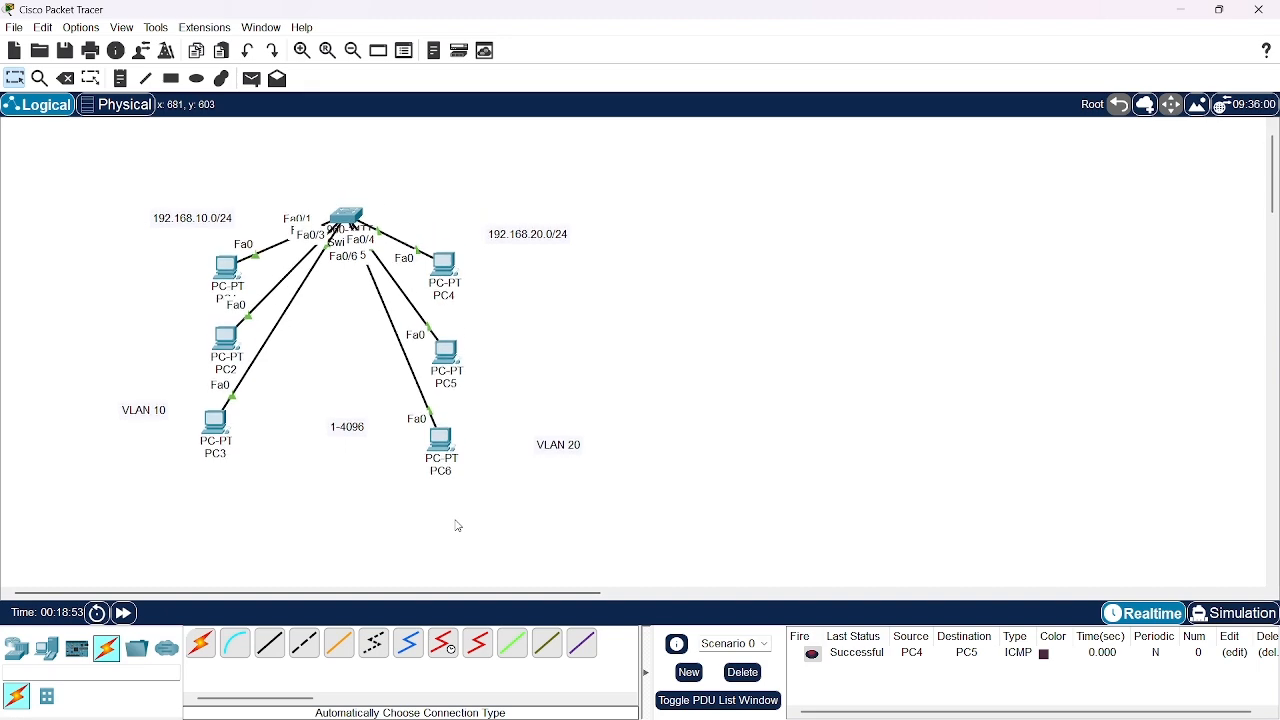
{"action": "left_click", "coordinate": [355, 218]}
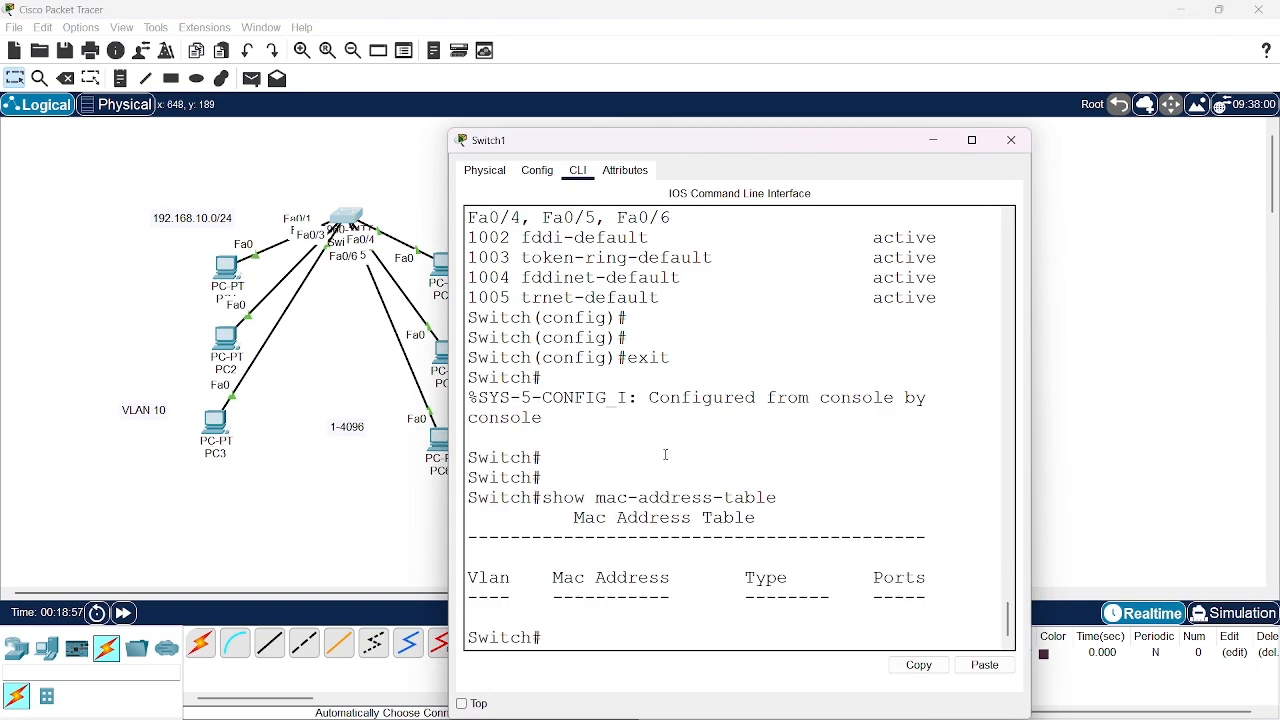
{"action": "key", "text": "Up"}
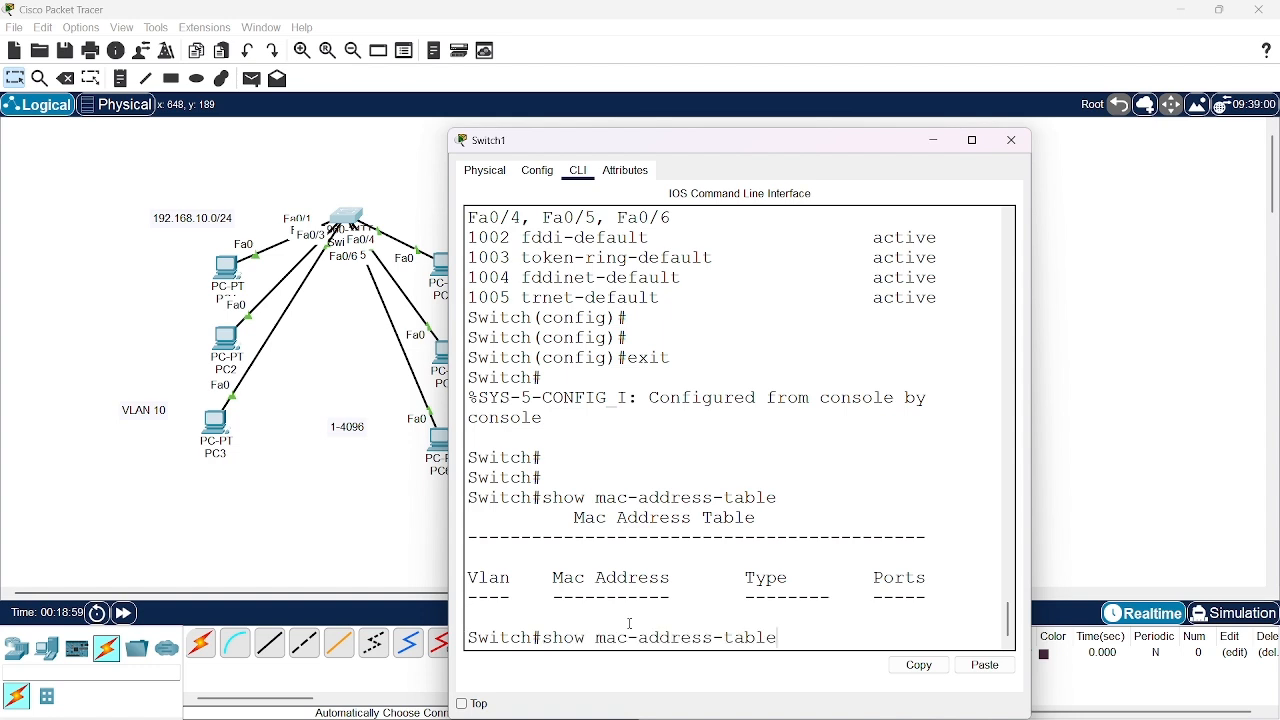
{"action": "key", "text": "Return"}
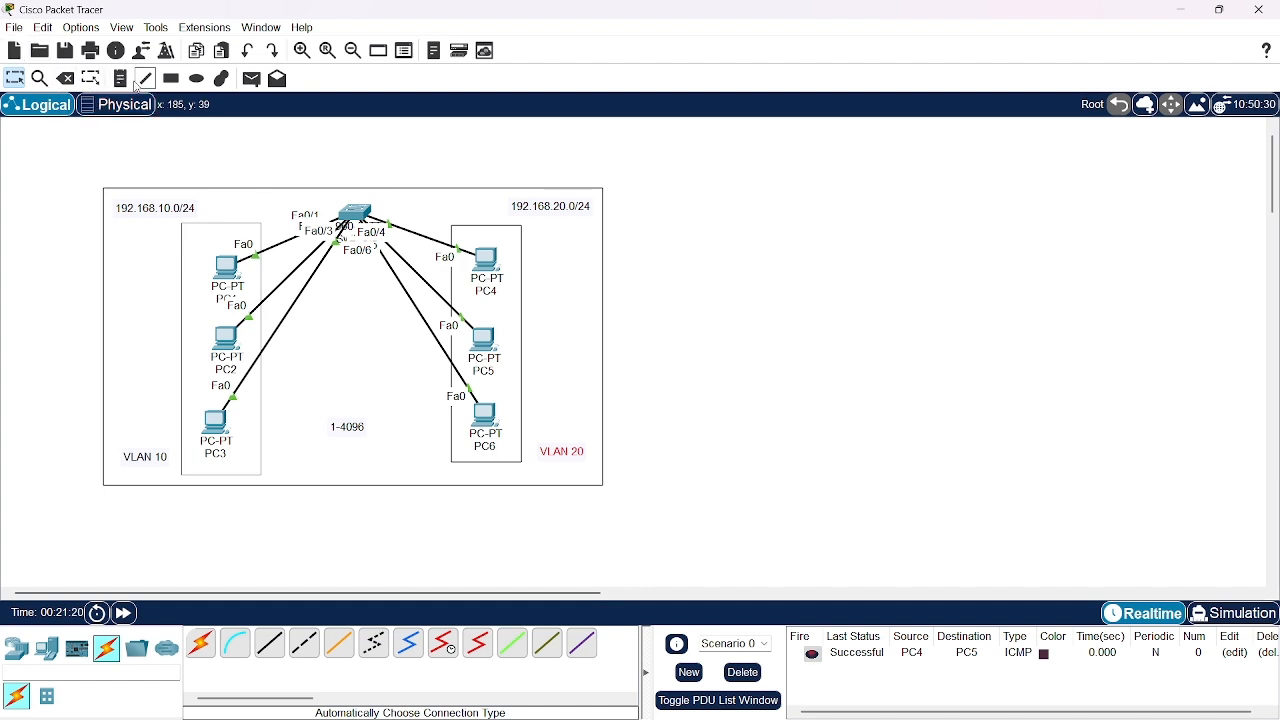
Draw an unfilled, black-outlined rectangle about as large as the existing network's frame, directly to its right, and align it with that frame
{"action": "left_click", "coordinate": [171, 79]}
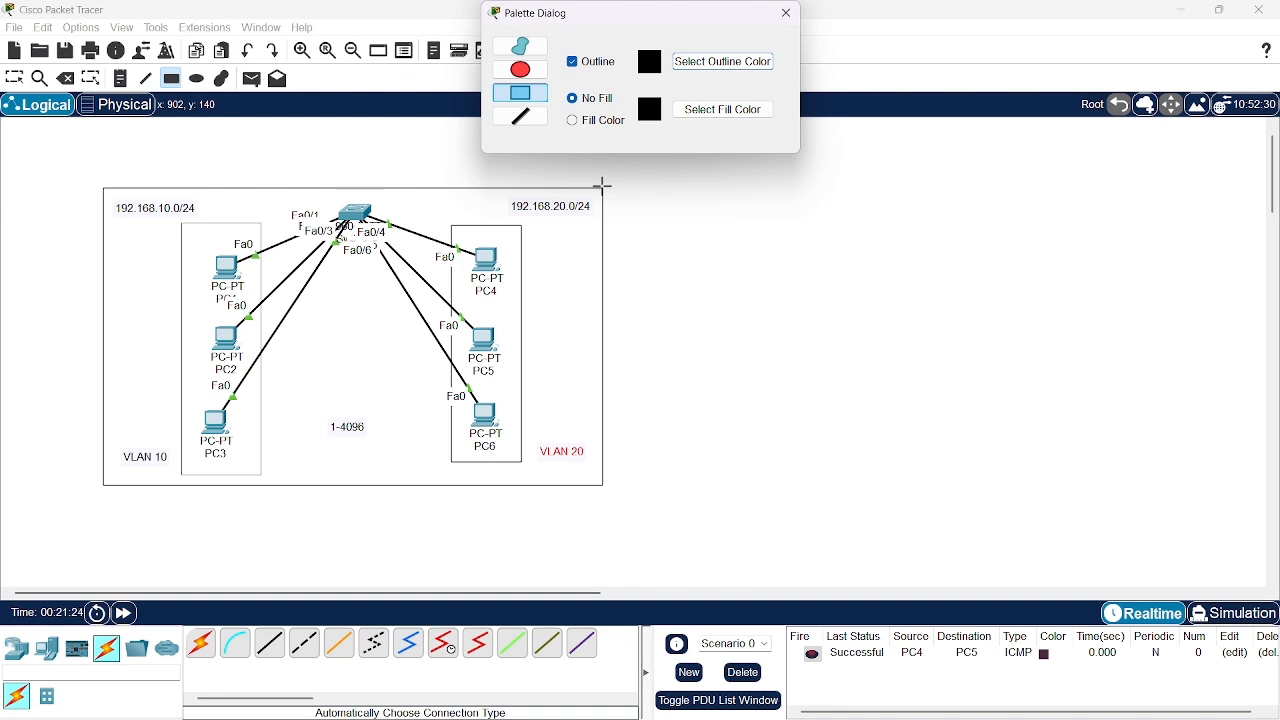
{"action": "left_click_drag", "start_coordinate": [603, 185], "coordinate": [1100, 481]}
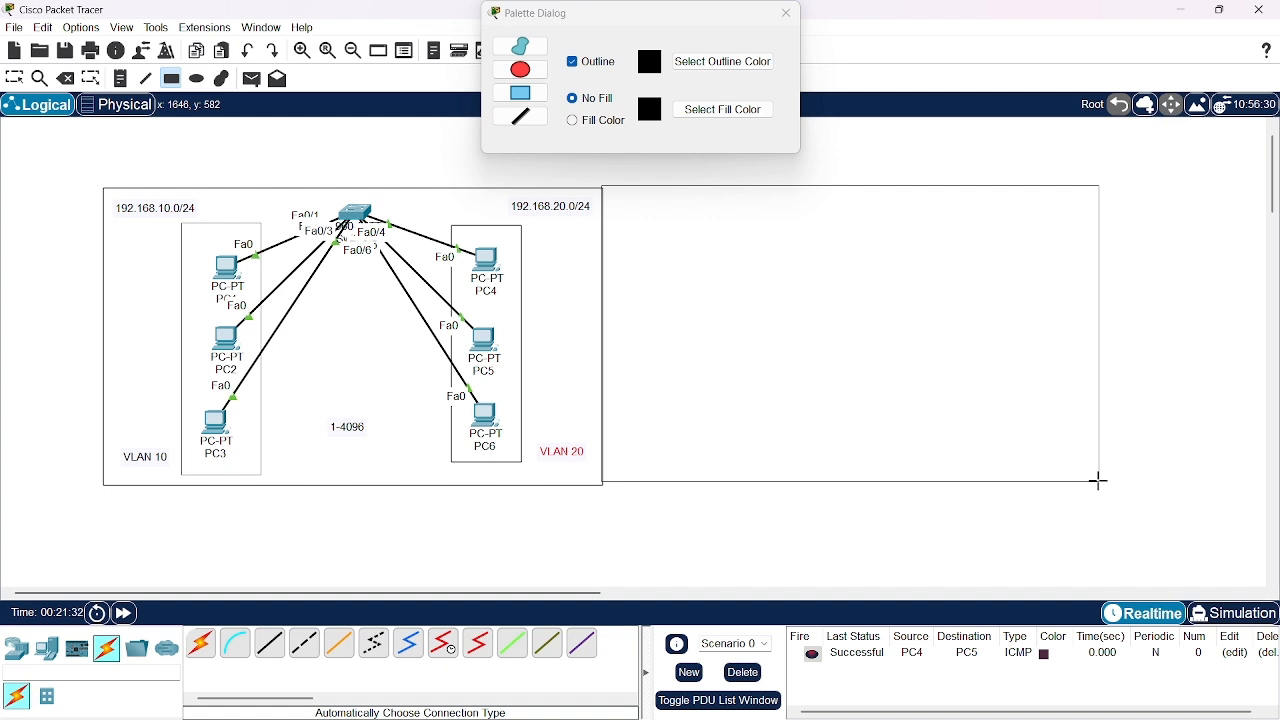
{"action": "left_click_drag", "start_coordinate": [1100, 481], "coordinate": [1100, 481]}
{"action": "left_click", "coordinate": [787, 13]}
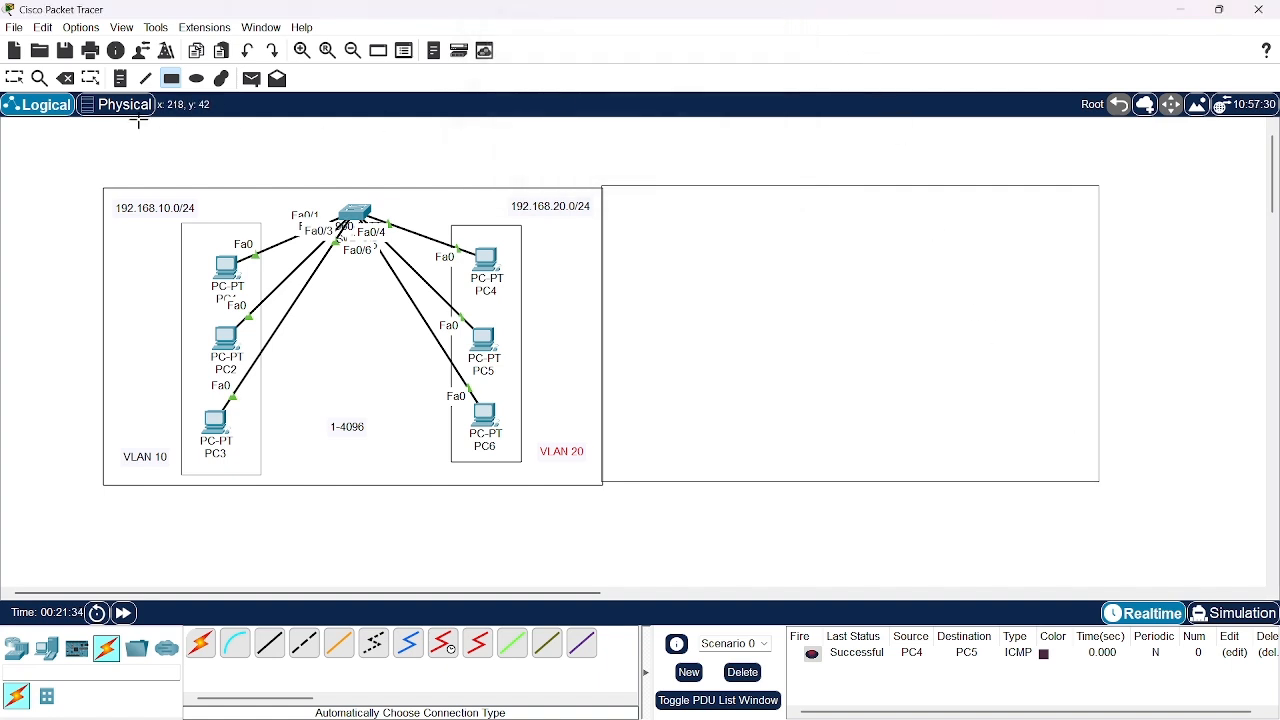
{"action": "left_click", "coordinate": [14, 78]}
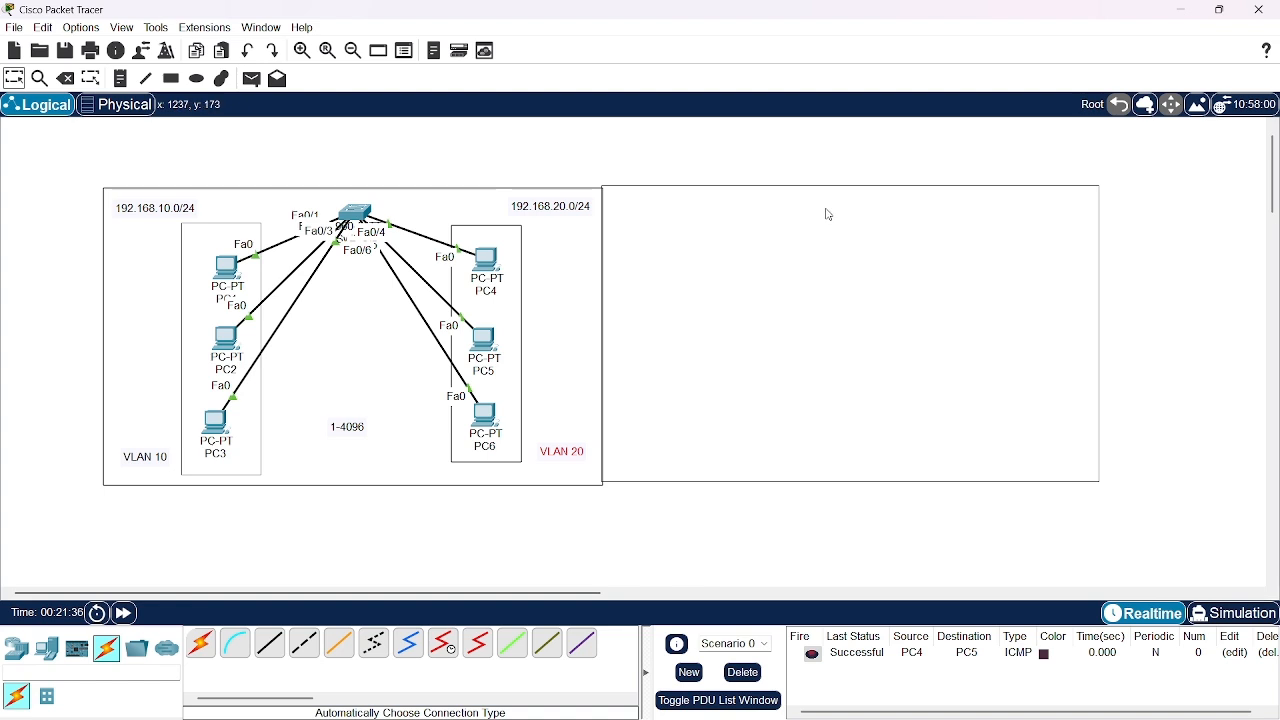
{"action": "left_click_drag", "start_coordinate": [826, 208], "coordinate": [826, 212]}
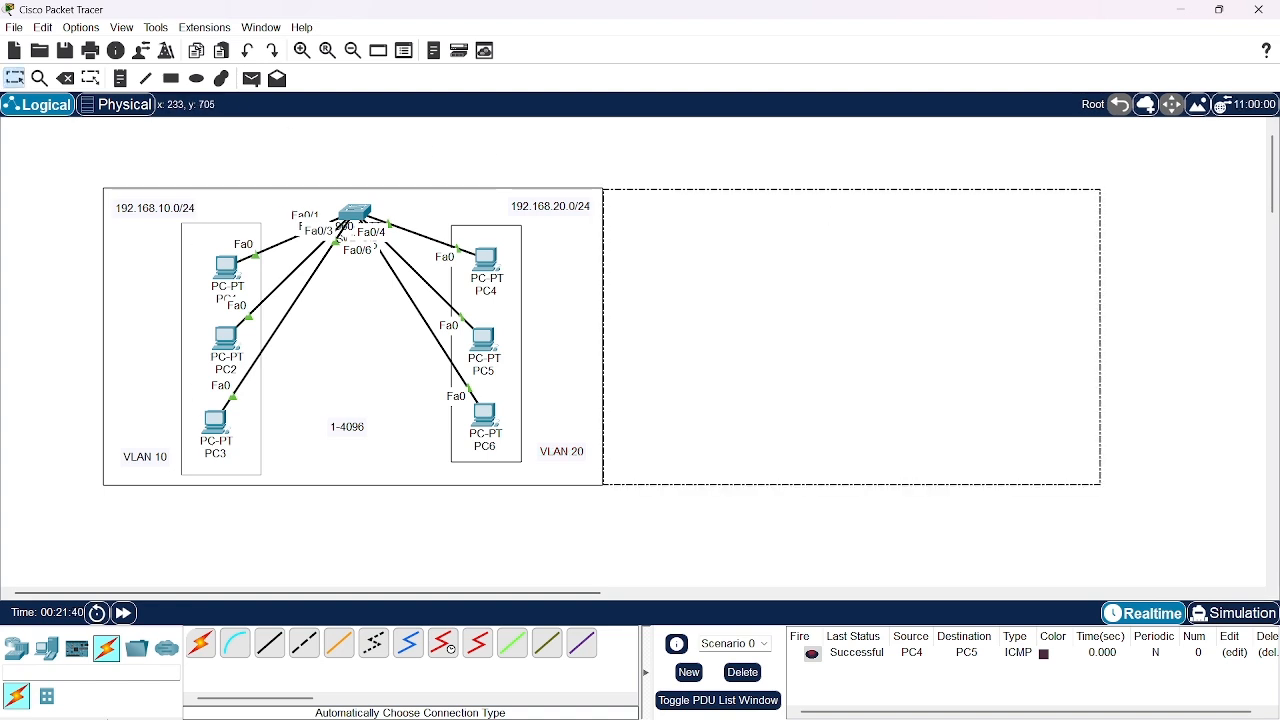
Place a 2960 switch in the upper middle of the new empty rectangle
{"action": "left_click", "coordinate": [20, 655]}
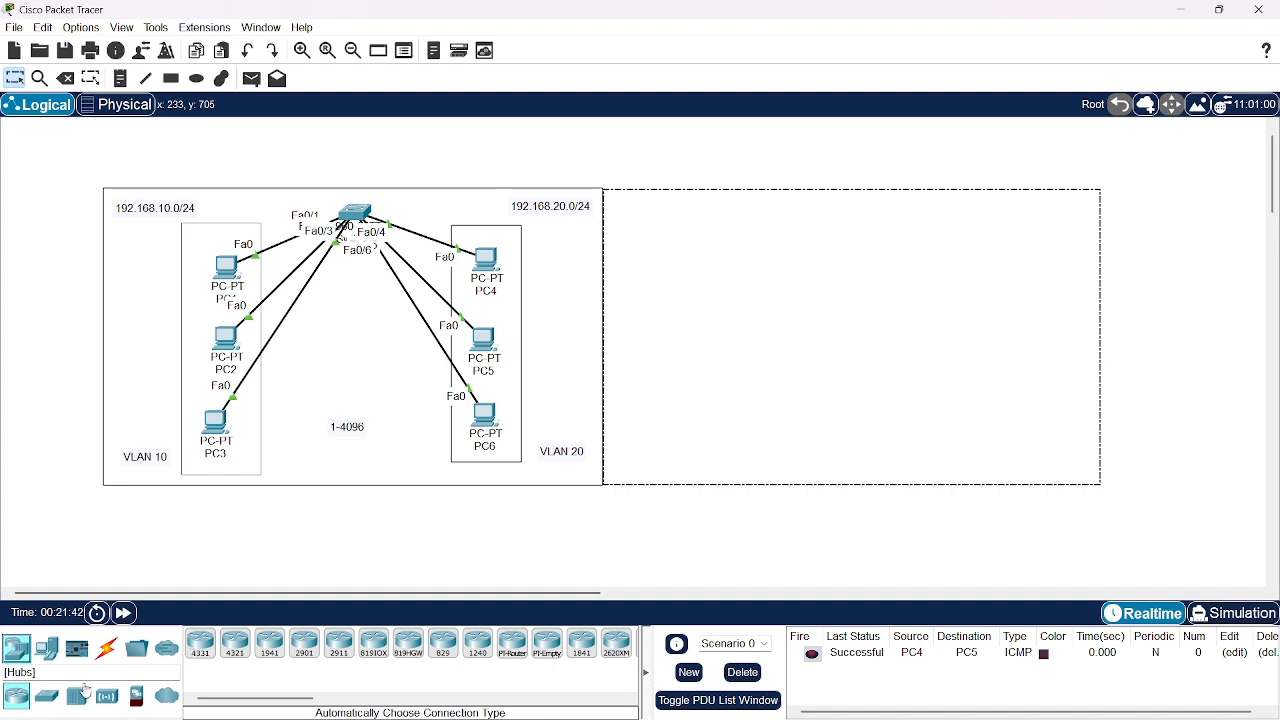
{"action": "left_click", "coordinate": [44, 697]}
{"action": "left_click", "coordinate": [200, 643]}
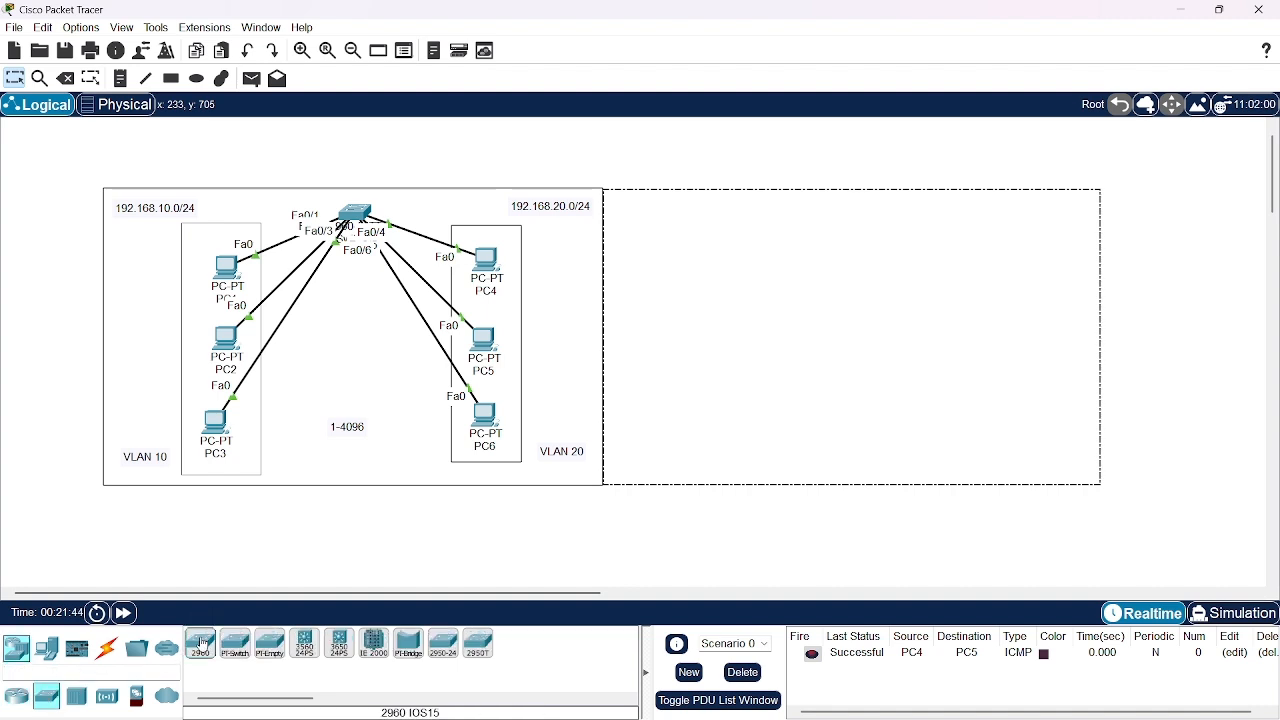
{"action": "left_click", "coordinate": [808, 215]}
{"action": "left_click", "coordinate": [858, 258]}
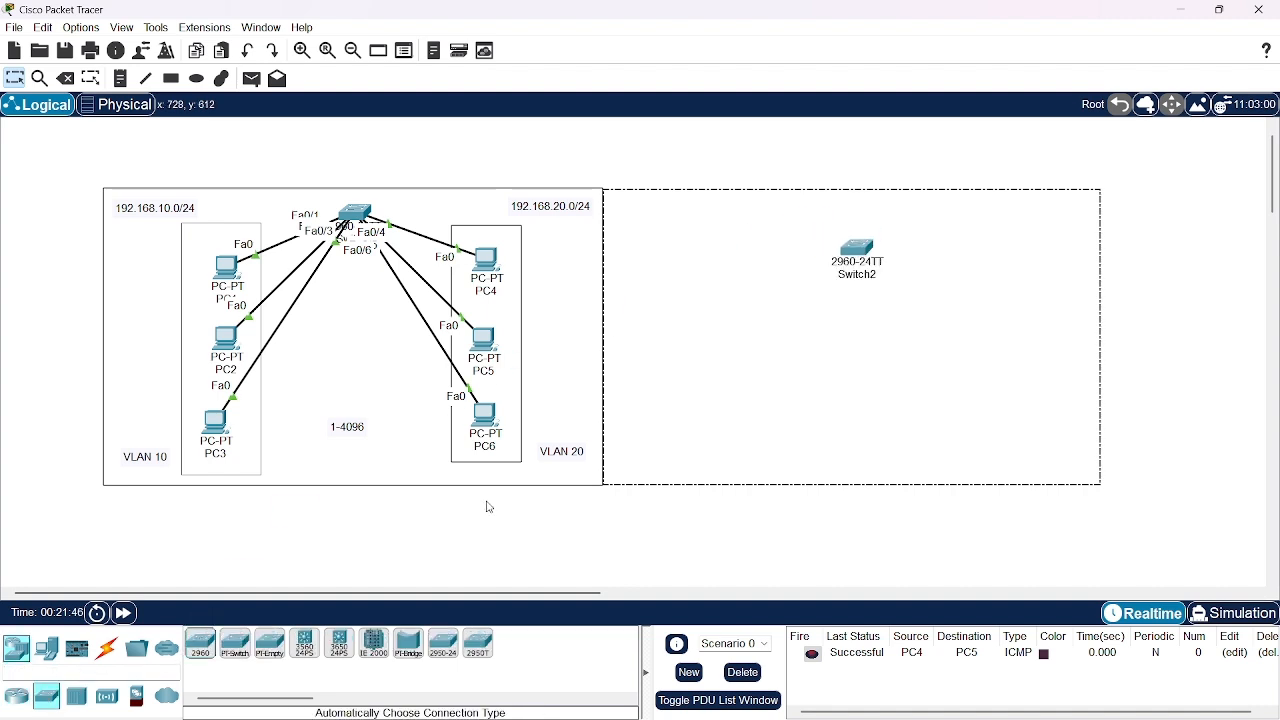
Place six PCs in the new rectangle, three in a column on each side of the new switch
{"action": "left_click", "coordinate": [46, 648]}
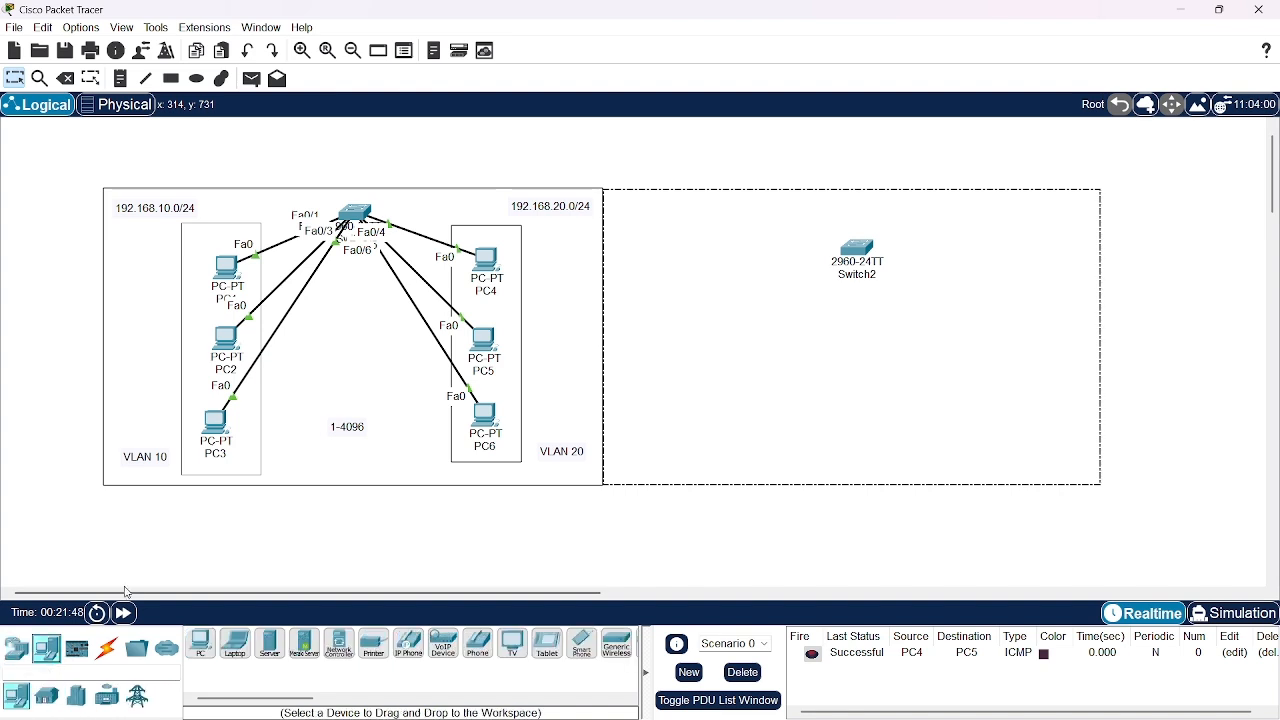
{"action": "left_click", "coordinate": [205, 650]}
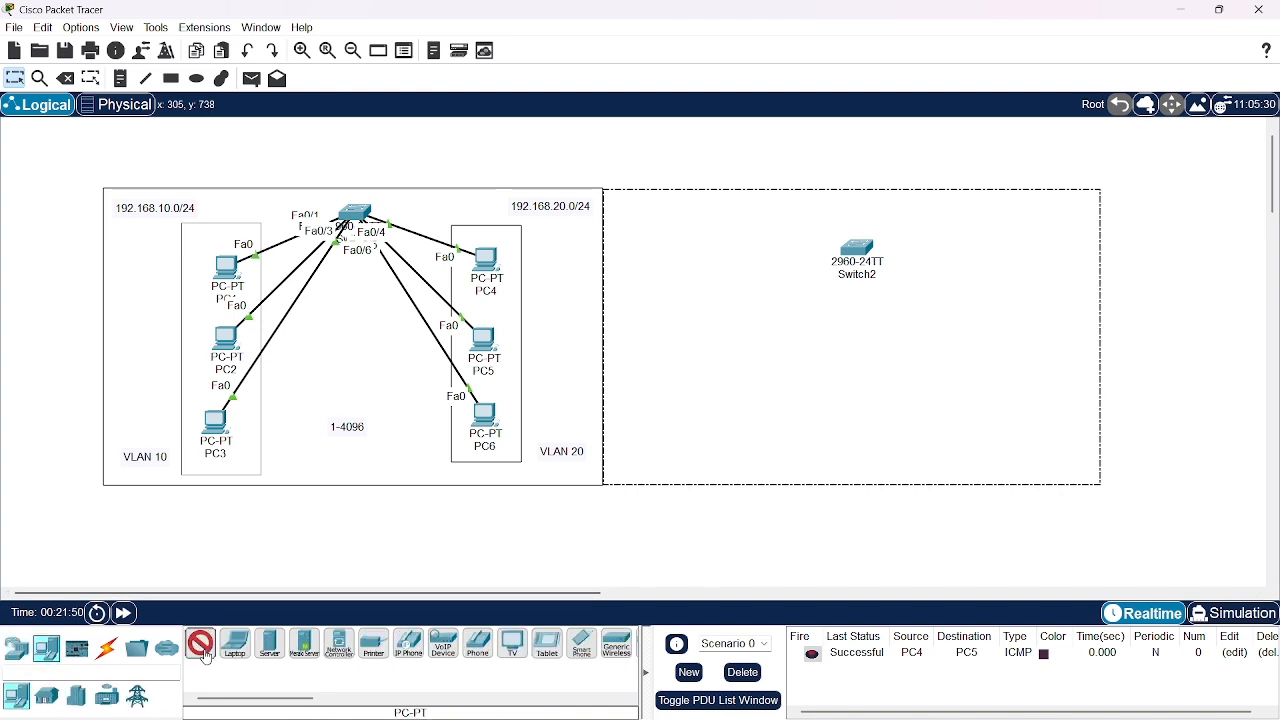
{"action": "left_click", "coordinate": [660, 266]}
{"action": "left_click", "coordinate": [664, 346]}
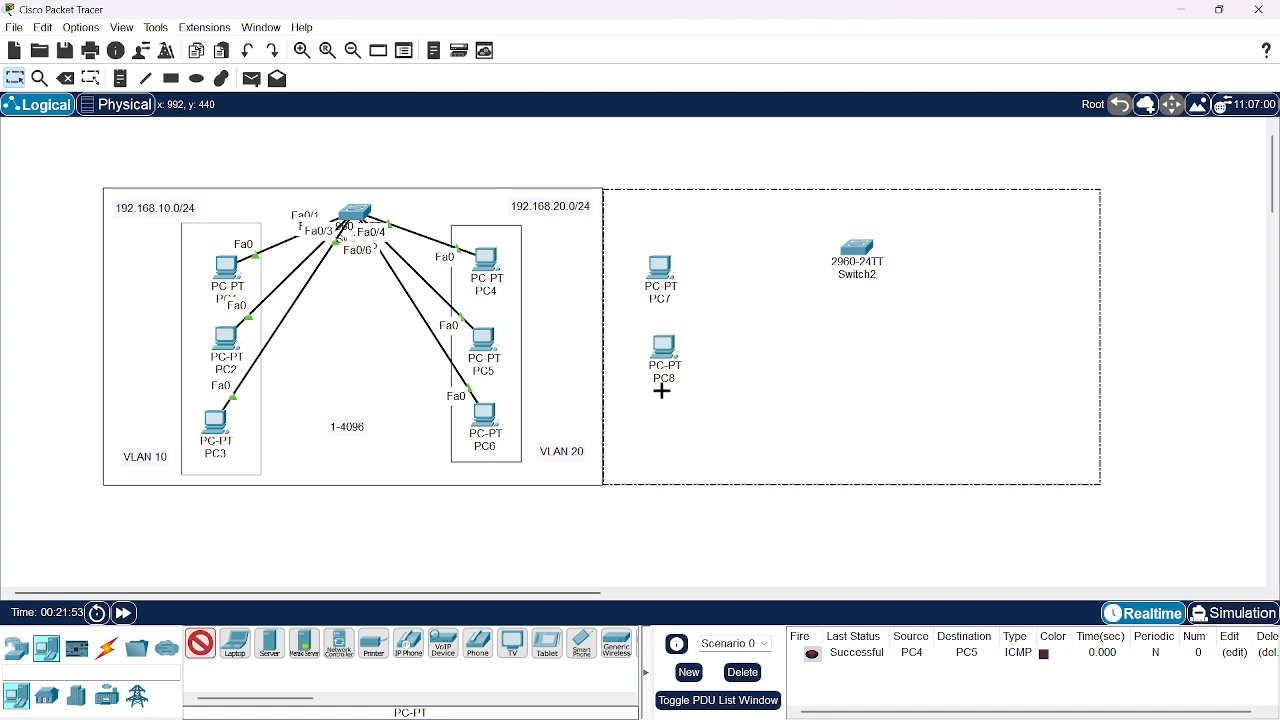
{"action": "left_click", "coordinate": [665, 427]}
{"action": "left_click", "coordinate": [1034, 264]}
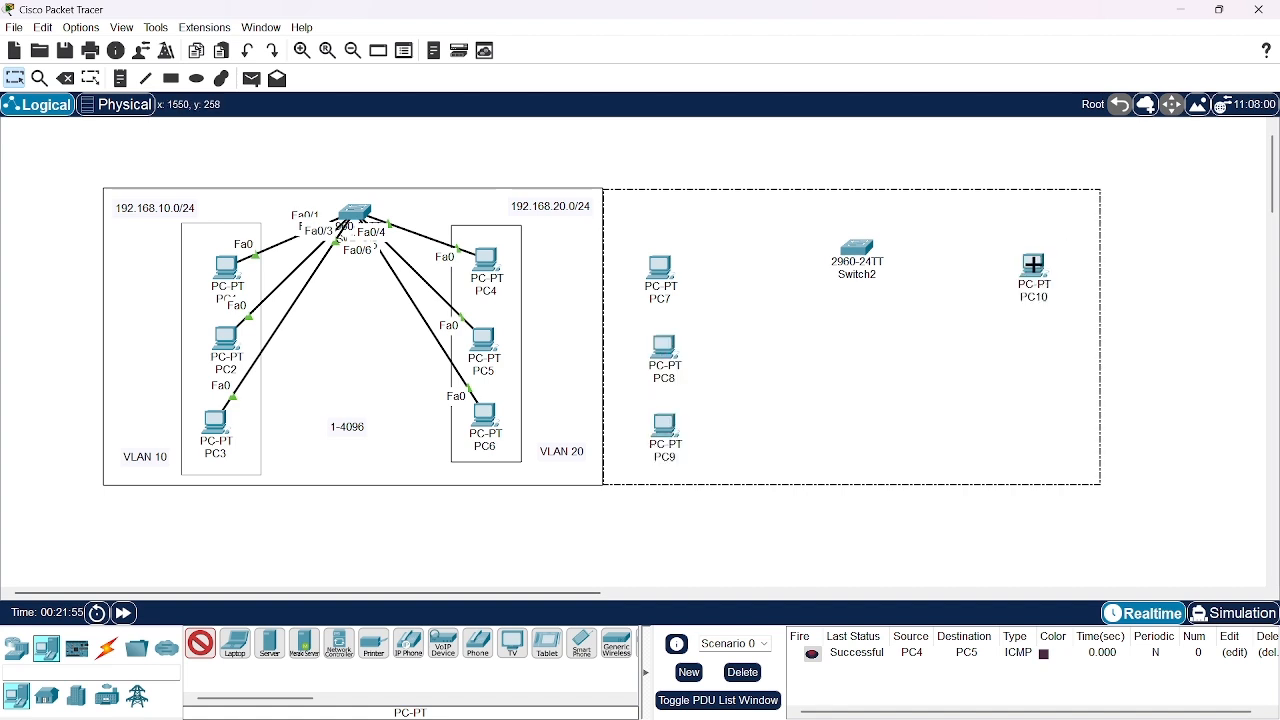
{"action": "left_click", "coordinate": [1014, 332]}
{"action": "left_click", "coordinate": [1002, 402]}
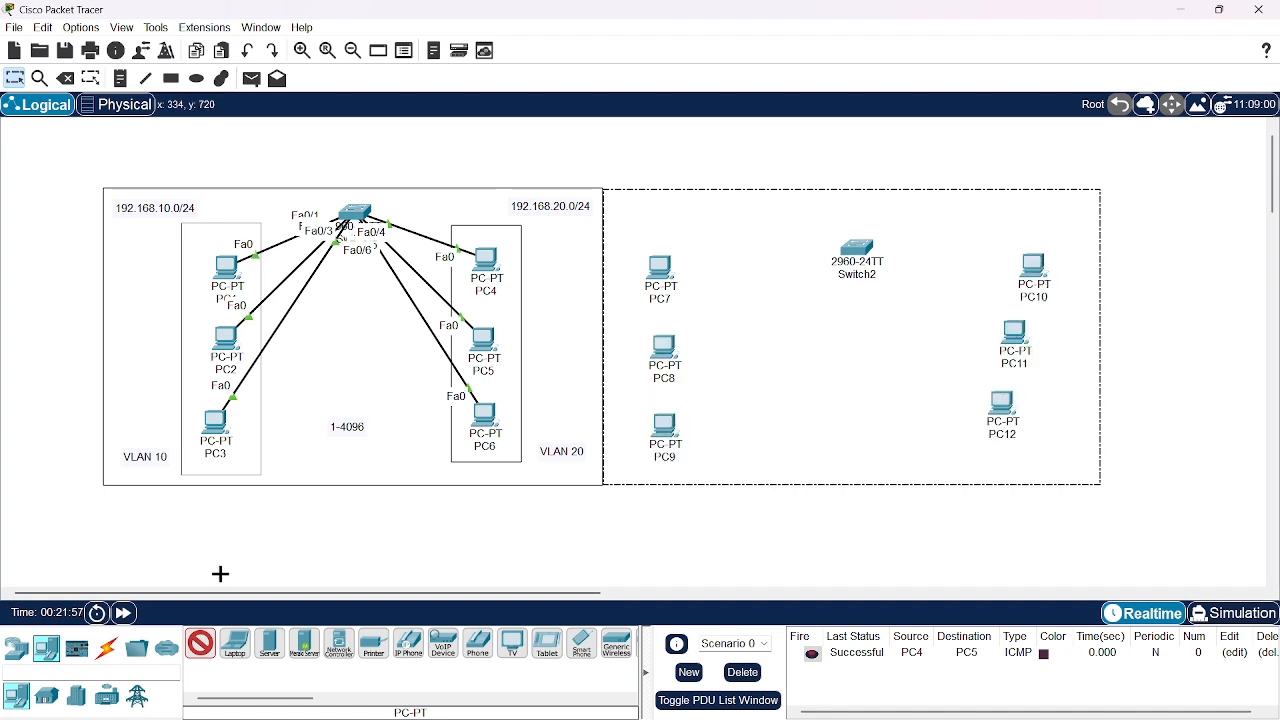
Connect PC7, PC8 and PC9 to Switch2 using automatically chosen connection types
{"action": "left_click", "coordinate": [104, 650]}
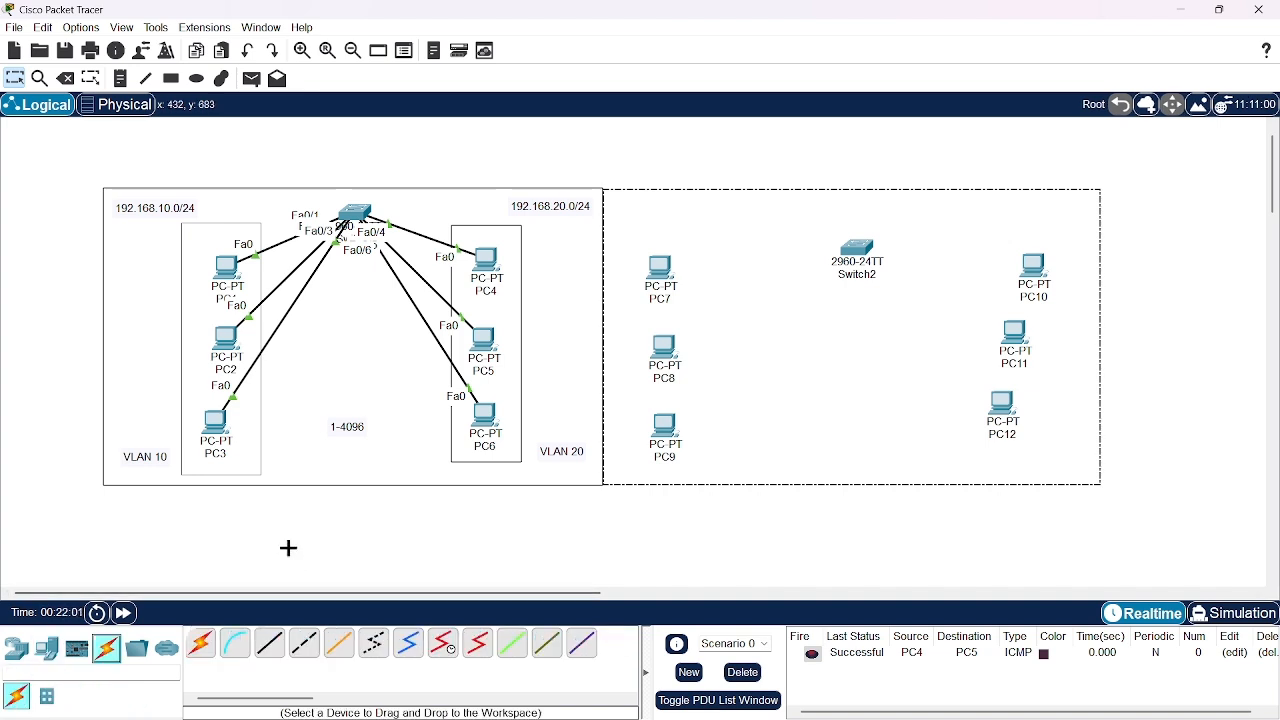
{"action": "left_click", "coordinate": [196, 646]}
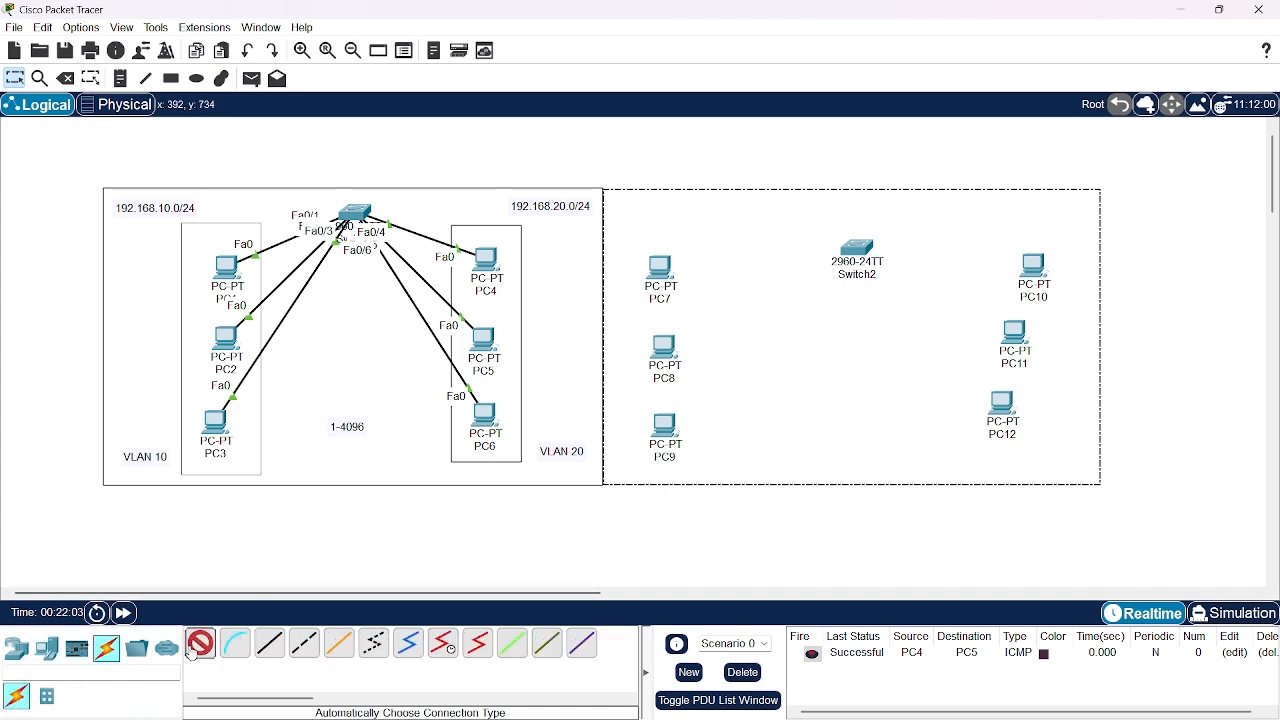
{"action": "left_click", "coordinate": [672, 280]}
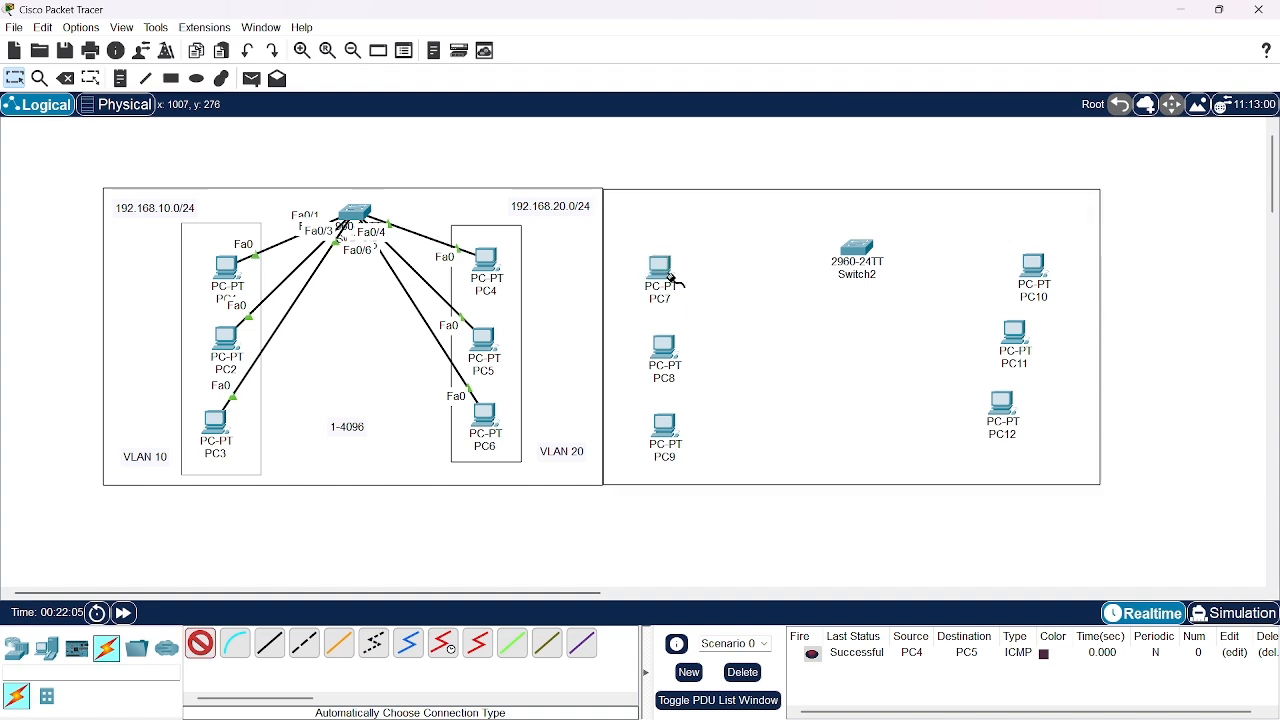
{"action": "left_click", "coordinate": [857, 250]}
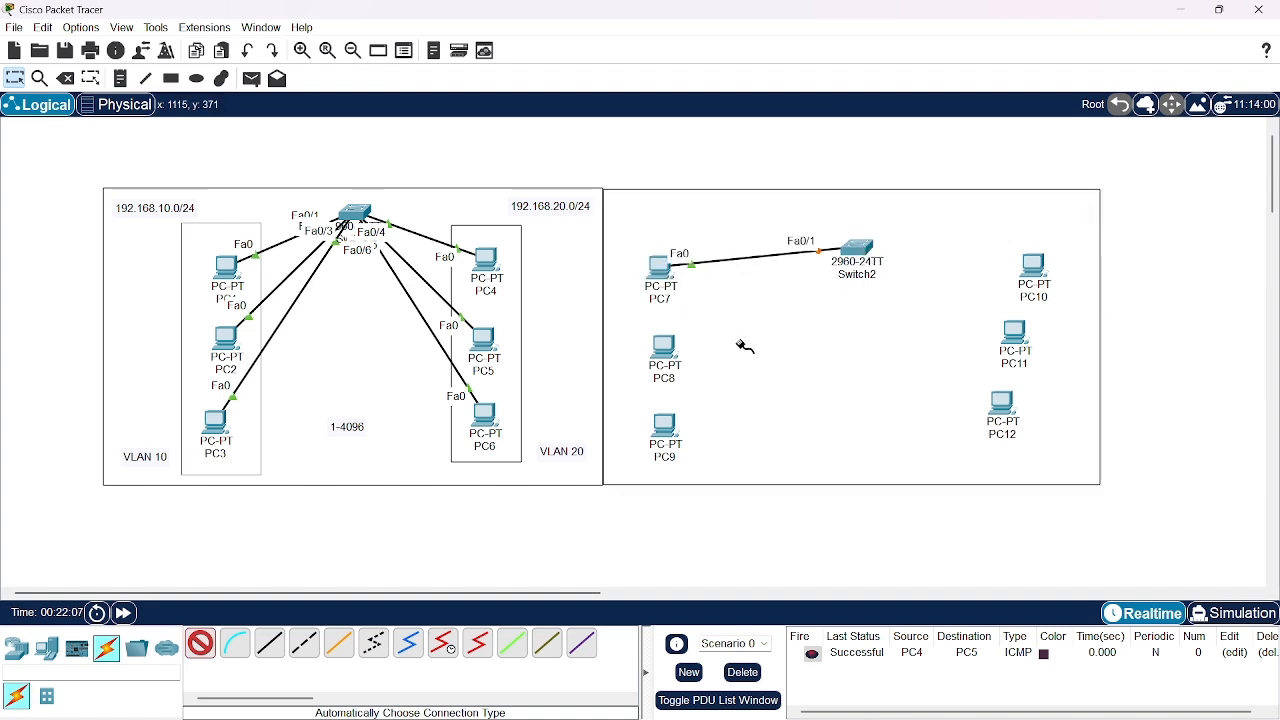
{"action": "left_click", "coordinate": [668, 350]}
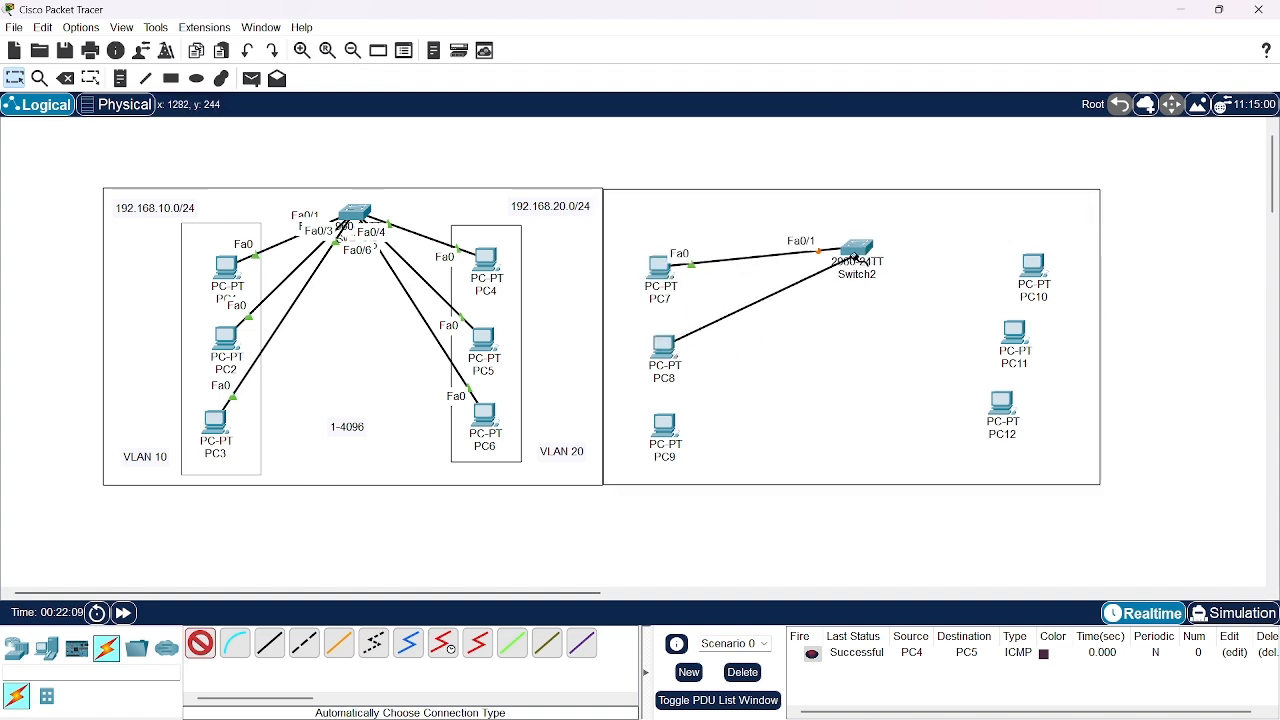
{"action": "left_click", "coordinate": [857, 252]}
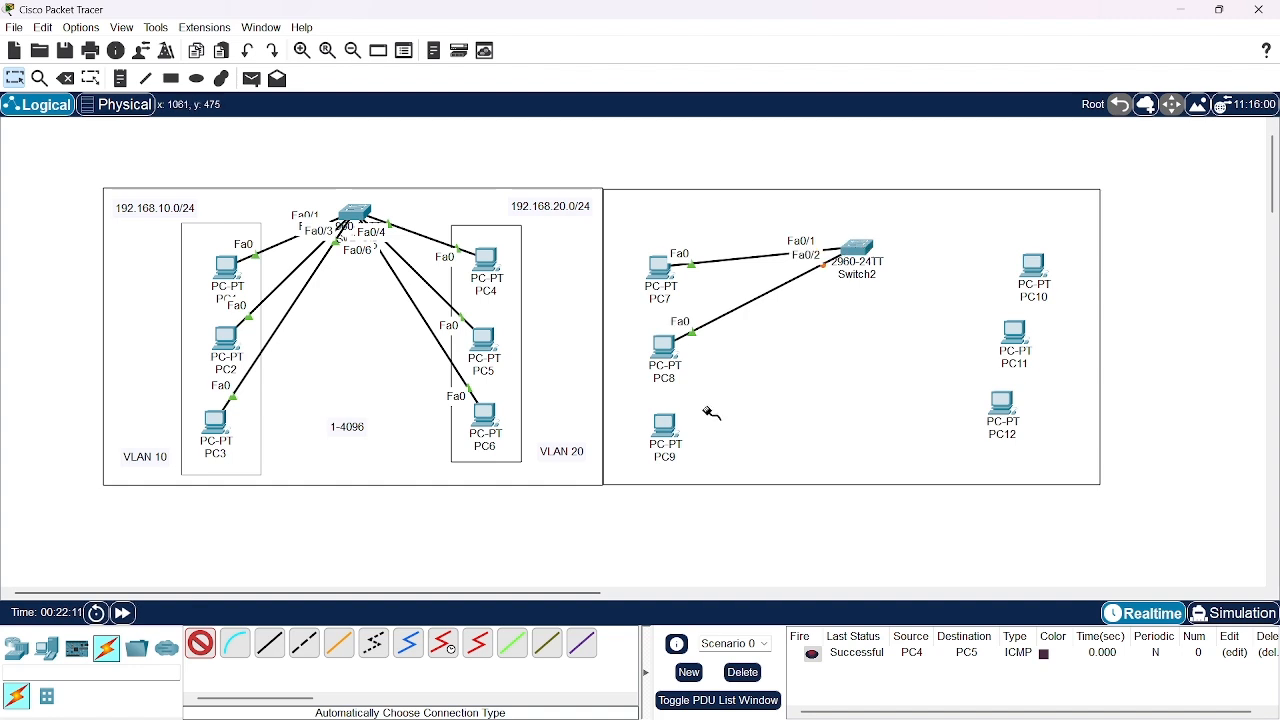
{"action": "left_click", "coordinate": [665, 425]}
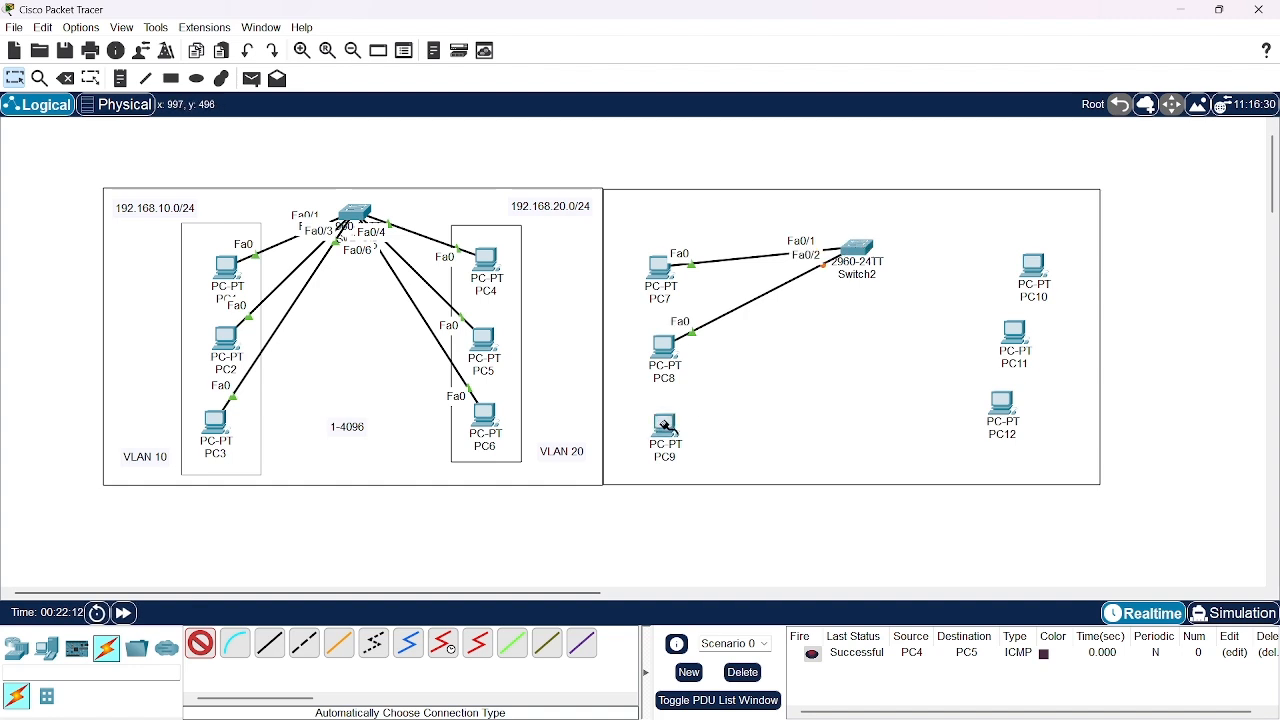
{"action": "left_click", "coordinate": [857, 254]}
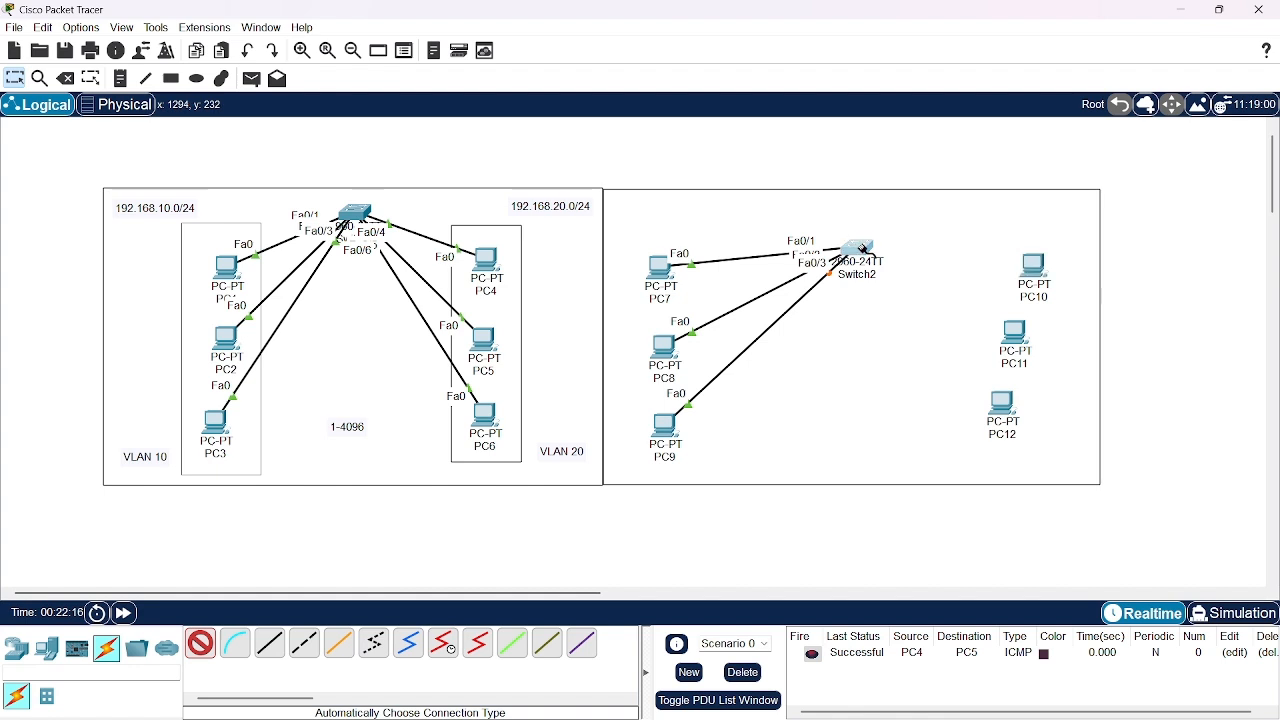
Cable Switch2 to PC10, PC11 and PC12 with automatically chosen connections, and end cabling
{"action": "left_click", "coordinate": [857, 250]}
{"action": "left_click", "coordinate": [1034, 266]}
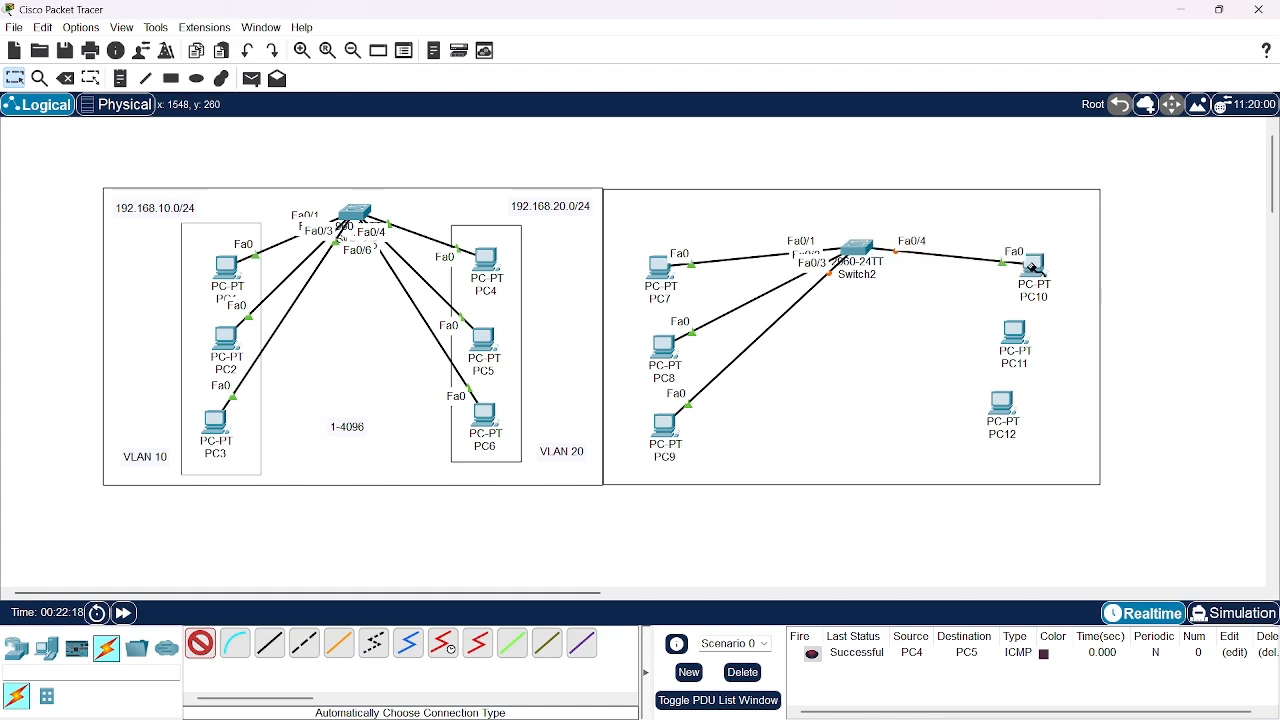
{"action": "left_click", "coordinate": [1012, 332]}
{"action": "left_click", "coordinate": [857, 248]}
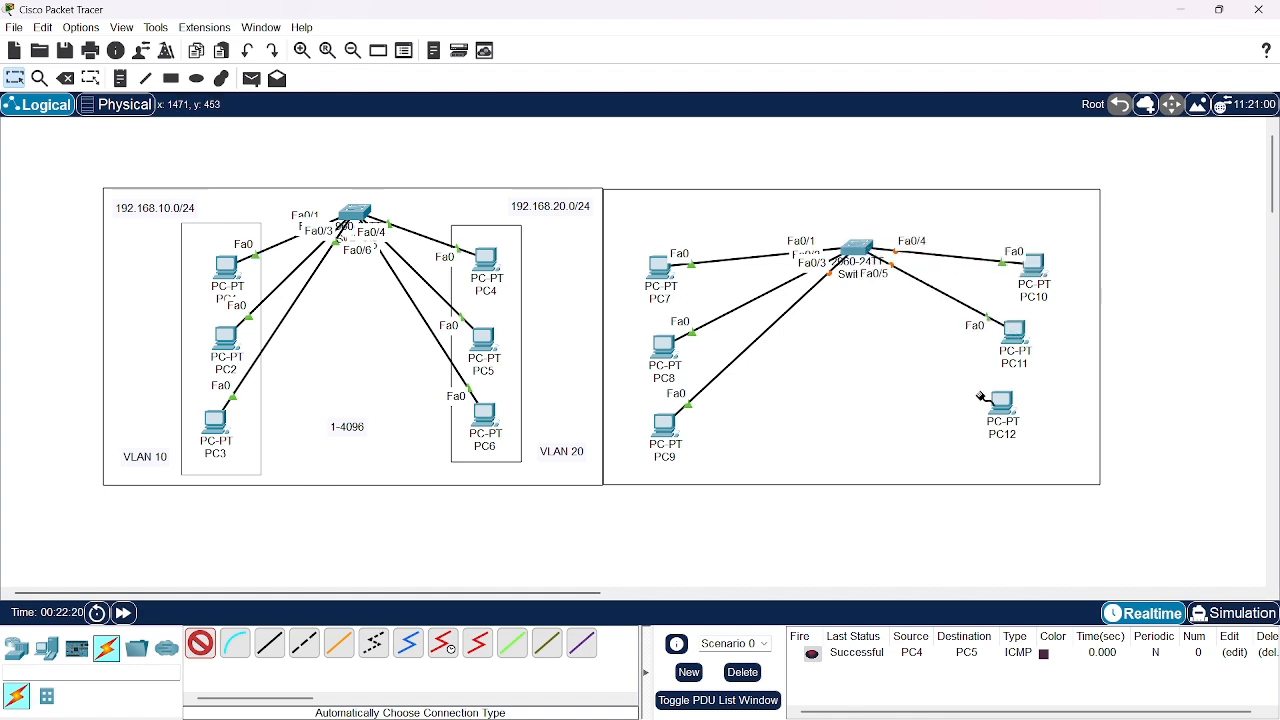
{"action": "left_click", "coordinate": [1001, 405]}
{"action": "left_click", "coordinate": [860, 252]}
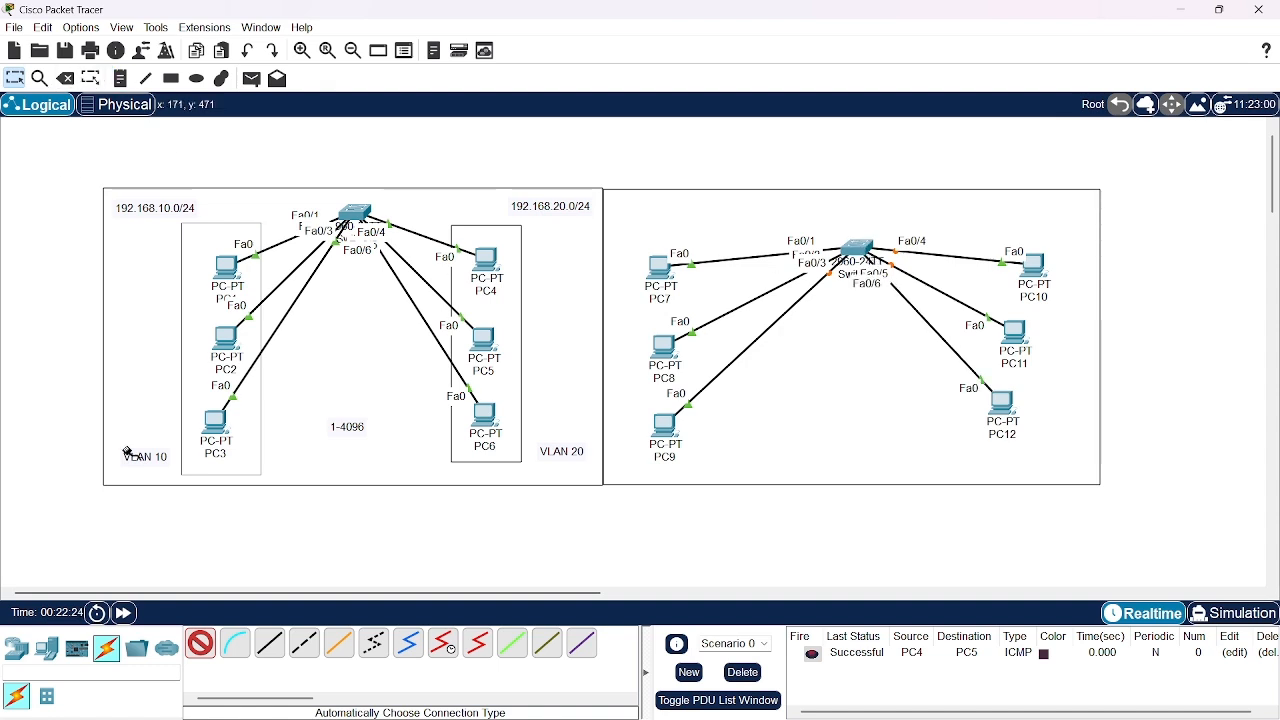
{"action": "left_click", "coordinate": [200, 643]}
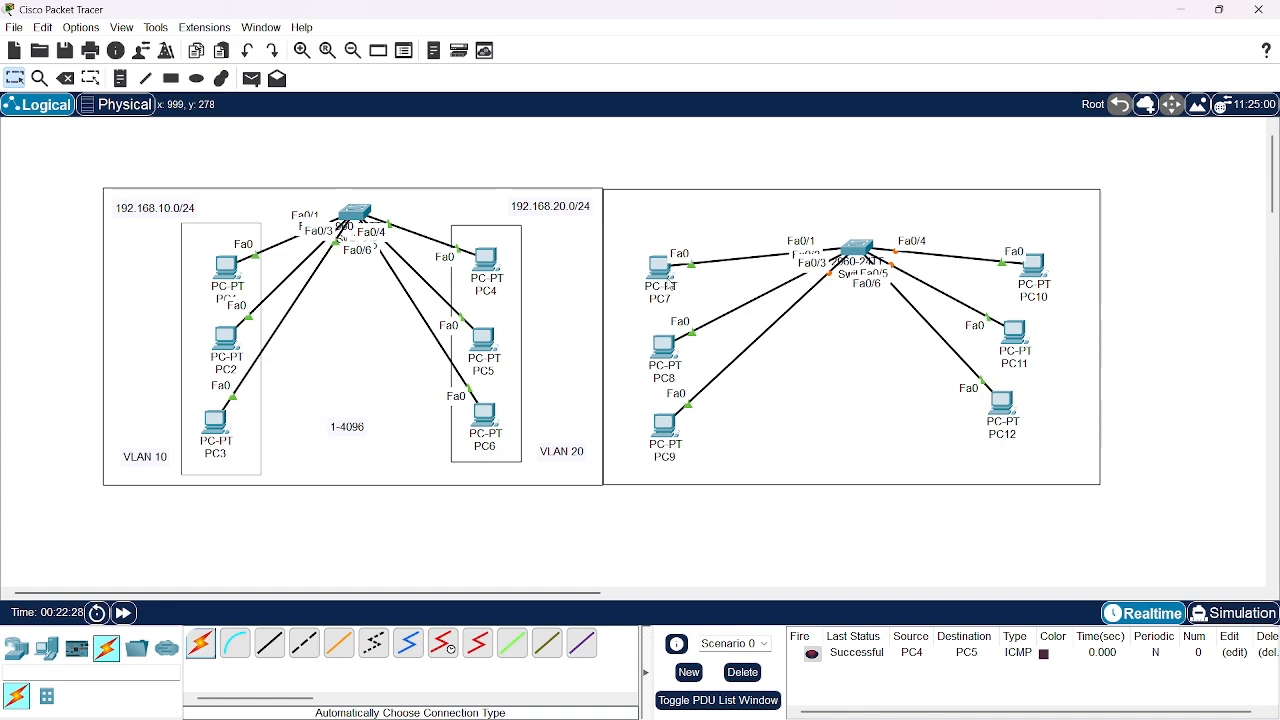
Move Switch2 up near the frame's upper edge and align PC7 to PC9 and PC10 to PC12 in two straight columns closer to it
{"action": "left_click_drag", "start_coordinate": [670, 286], "coordinate": [721, 294]}
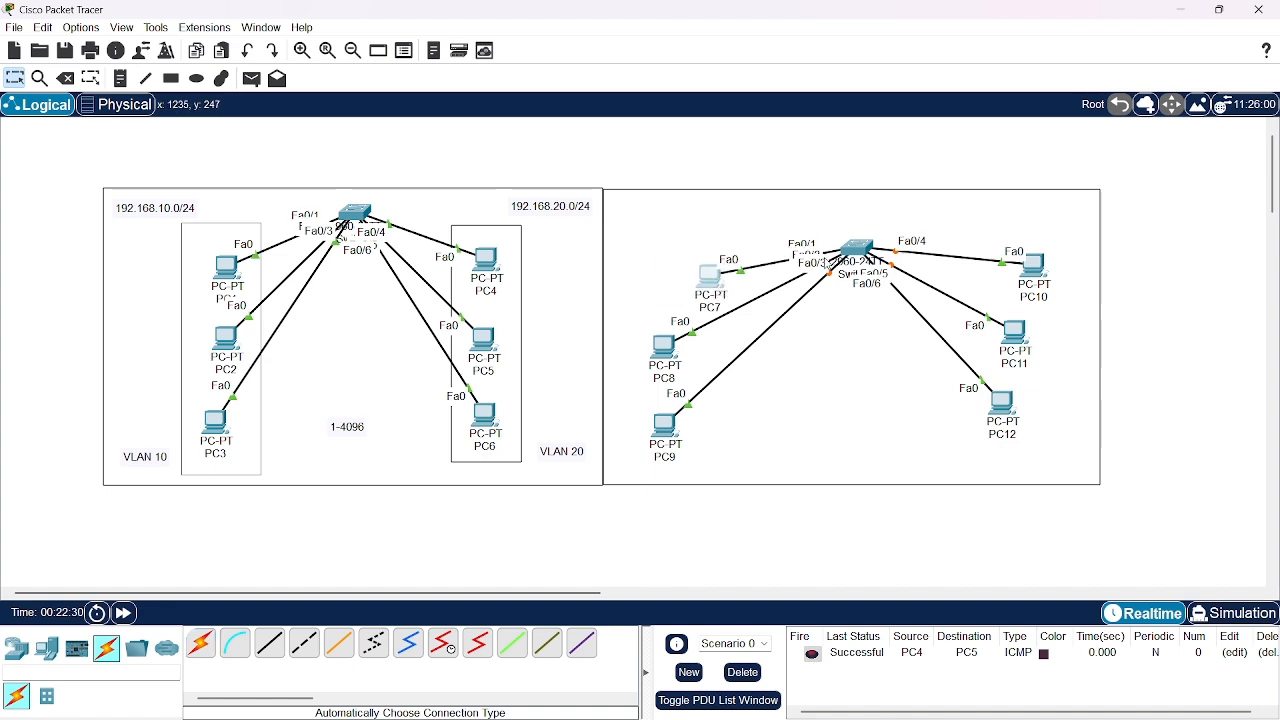
{"action": "left_click_drag", "start_coordinate": [860, 258], "coordinate": [858, 215]}
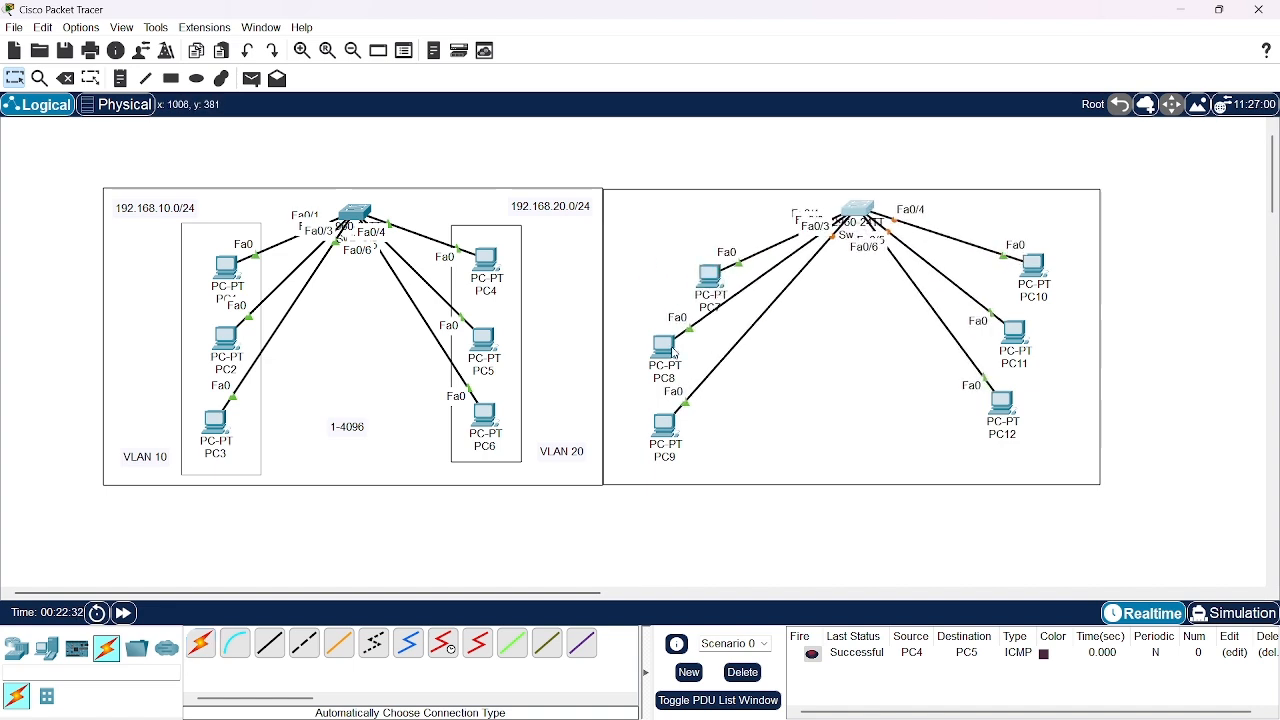
{"action": "left_click_drag", "start_coordinate": [676, 354], "coordinate": [720, 343]}
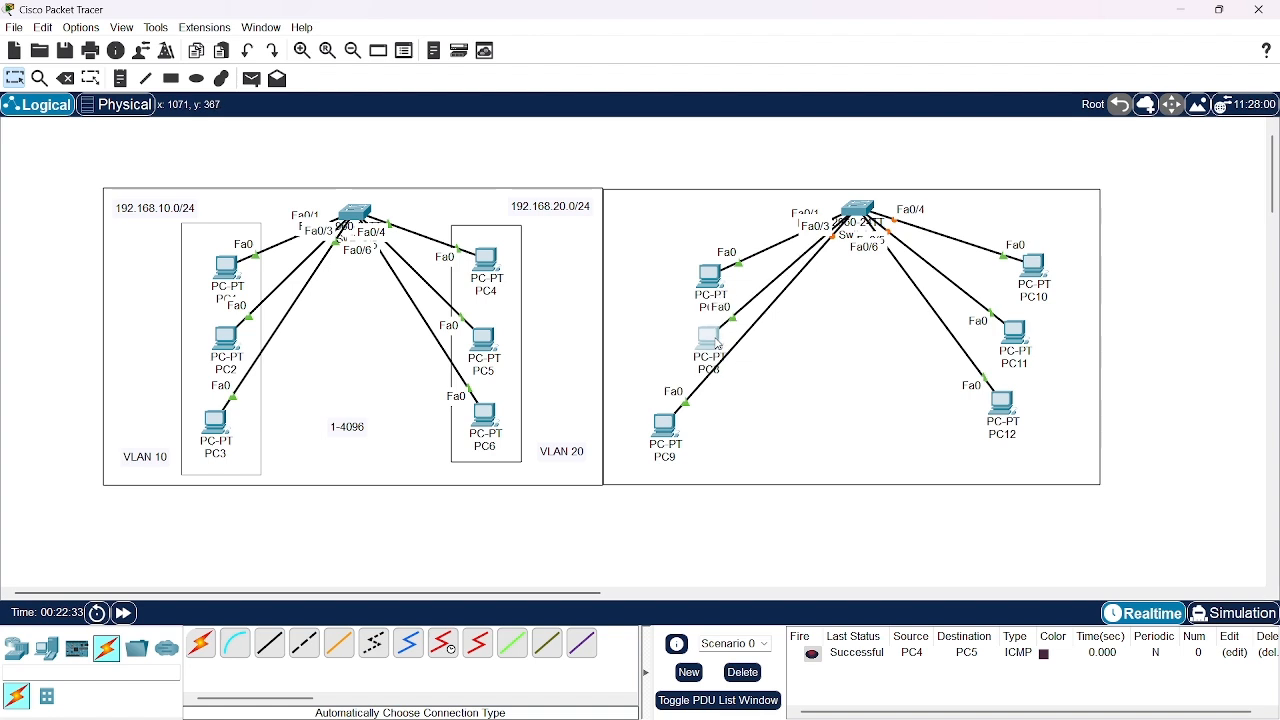
{"action": "left_click_drag", "start_coordinate": [676, 434], "coordinate": [719, 416]}
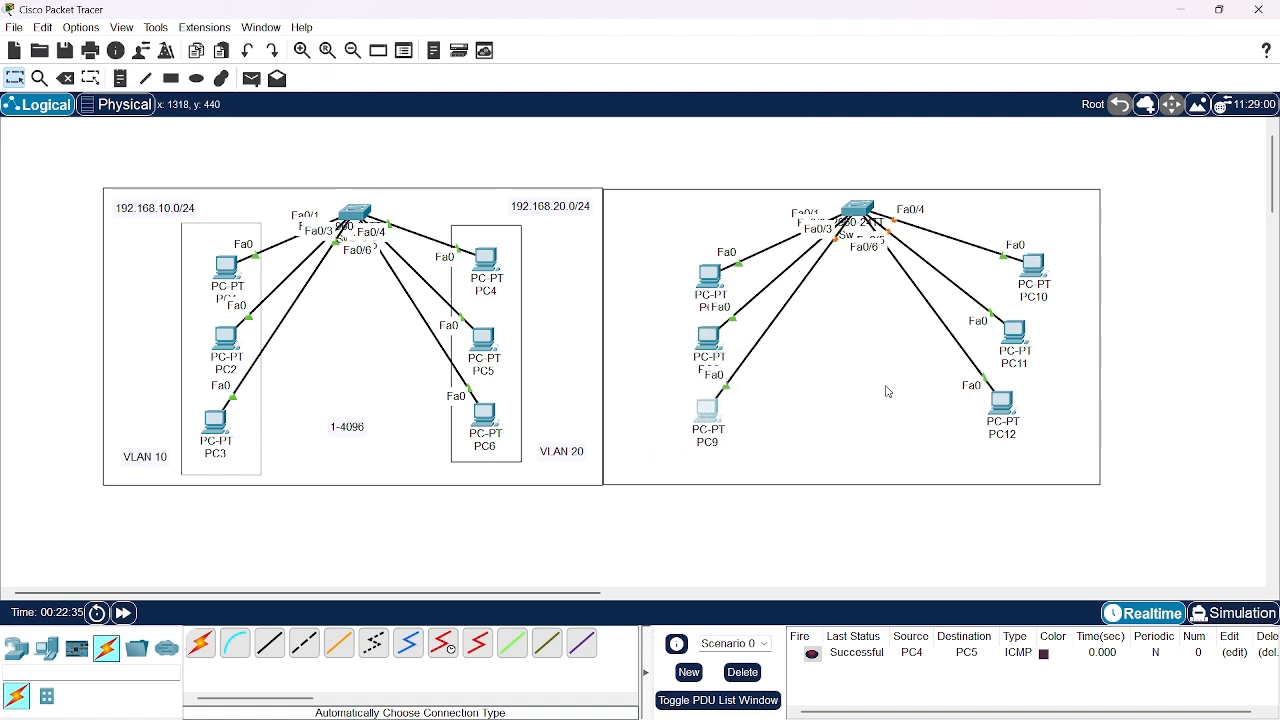
{"action": "left_click_drag", "start_coordinate": [1014, 350], "coordinate": [1001, 355]}
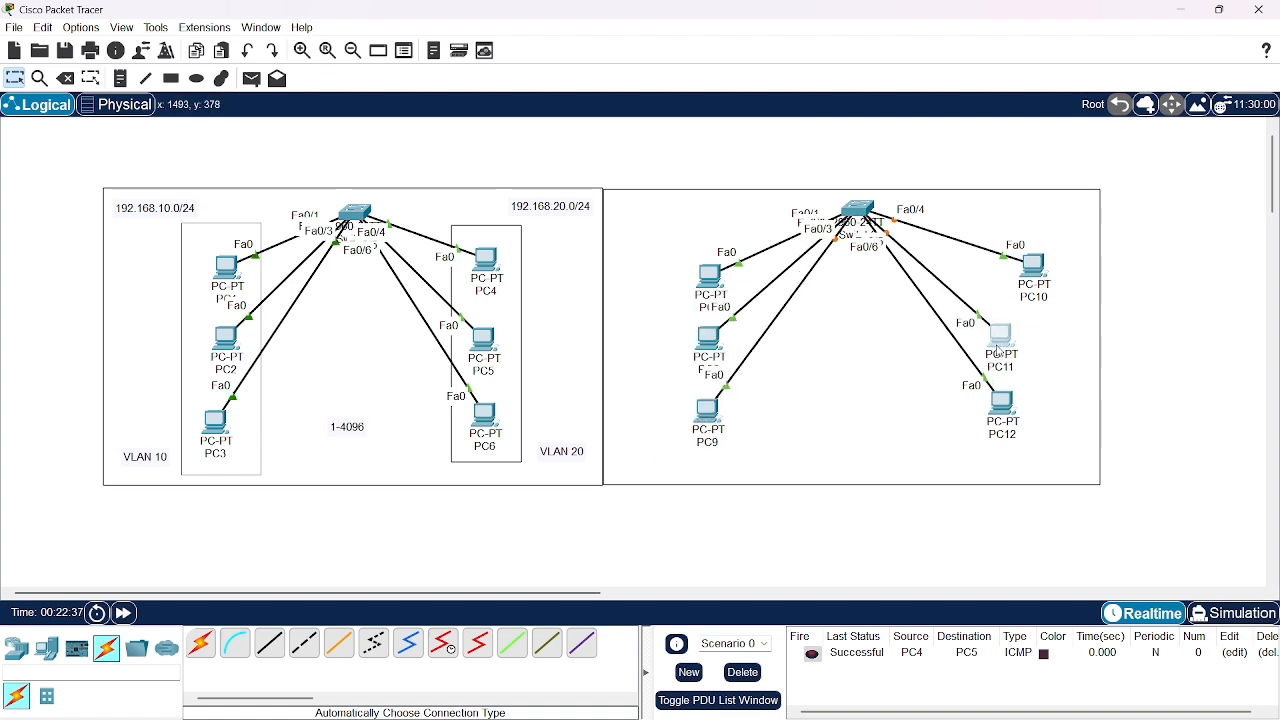
{"action": "left_click_drag", "start_coordinate": [1041, 263], "coordinate": [1006, 265]}
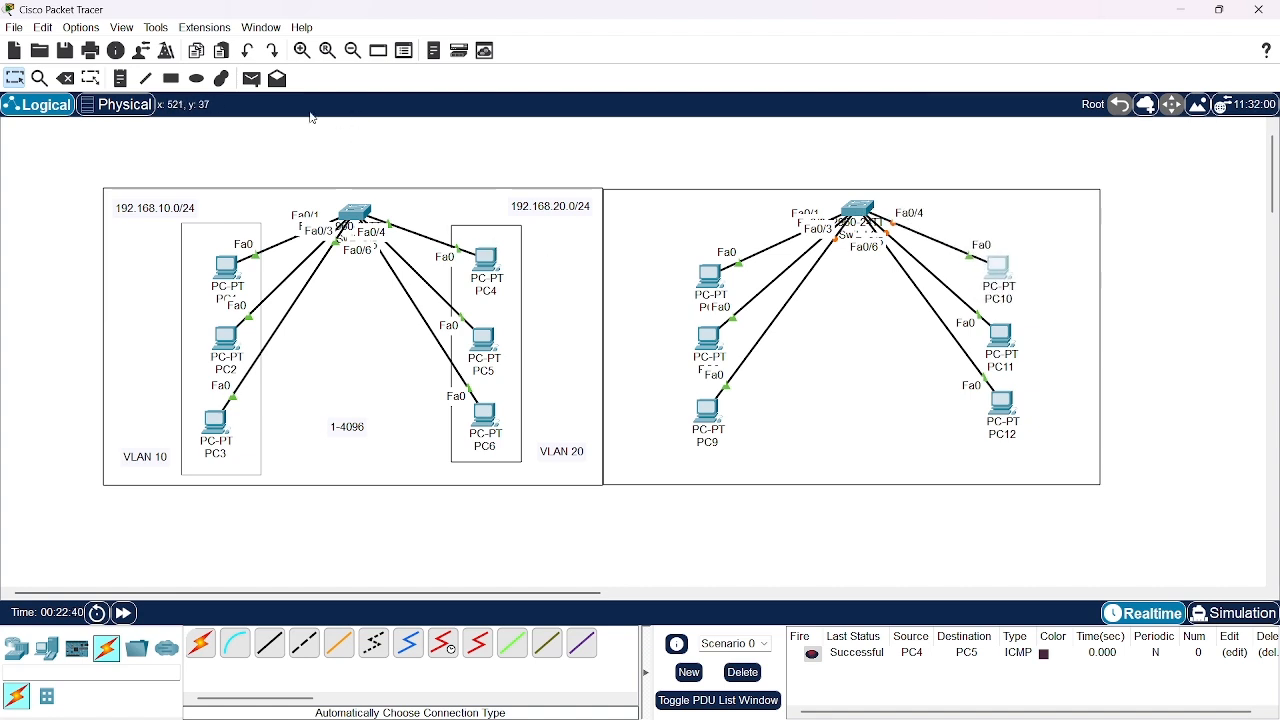
Draw unfilled, black-outlined rectangles around the PC7–PC9 and PC10–PC12 columns, and shift the second one slightly up
{"action": "left_click", "coordinate": [171, 78]}
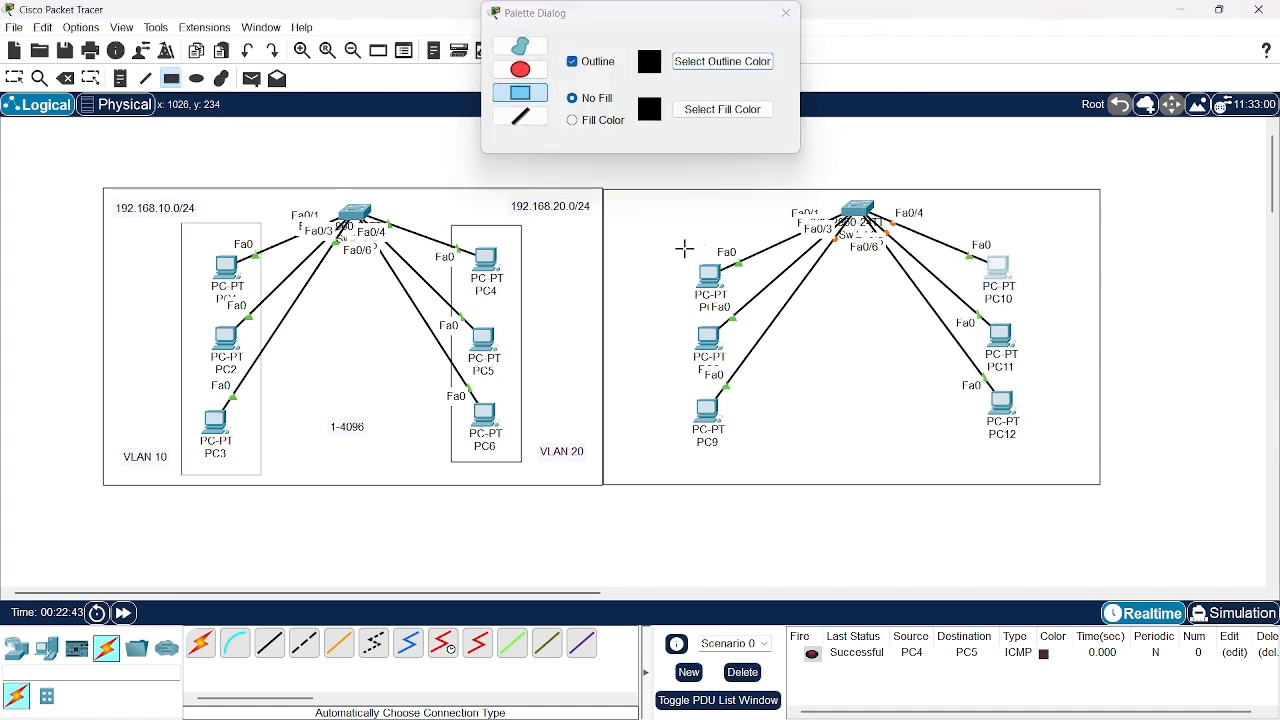
{"action": "mouse_move", "coordinate": [686, 249]}
{"action": "left_mouse_down"}
{"action": "mouse_move", "coordinate": [740, 329]}
{"action": "mouse_move", "coordinate": [735, 456]}
{"action": "left_mouse_up"}
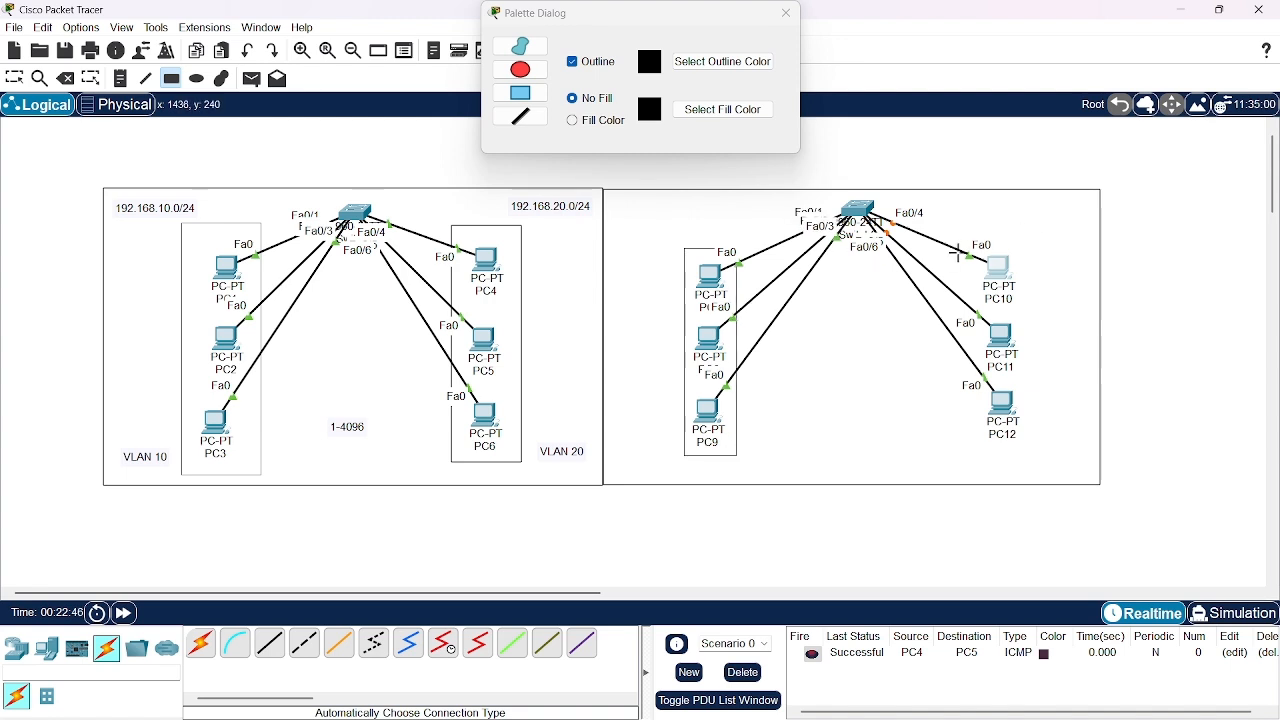
{"action": "left_click_drag", "start_coordinate": [960, 245], "coordinate": [1037, 452]}
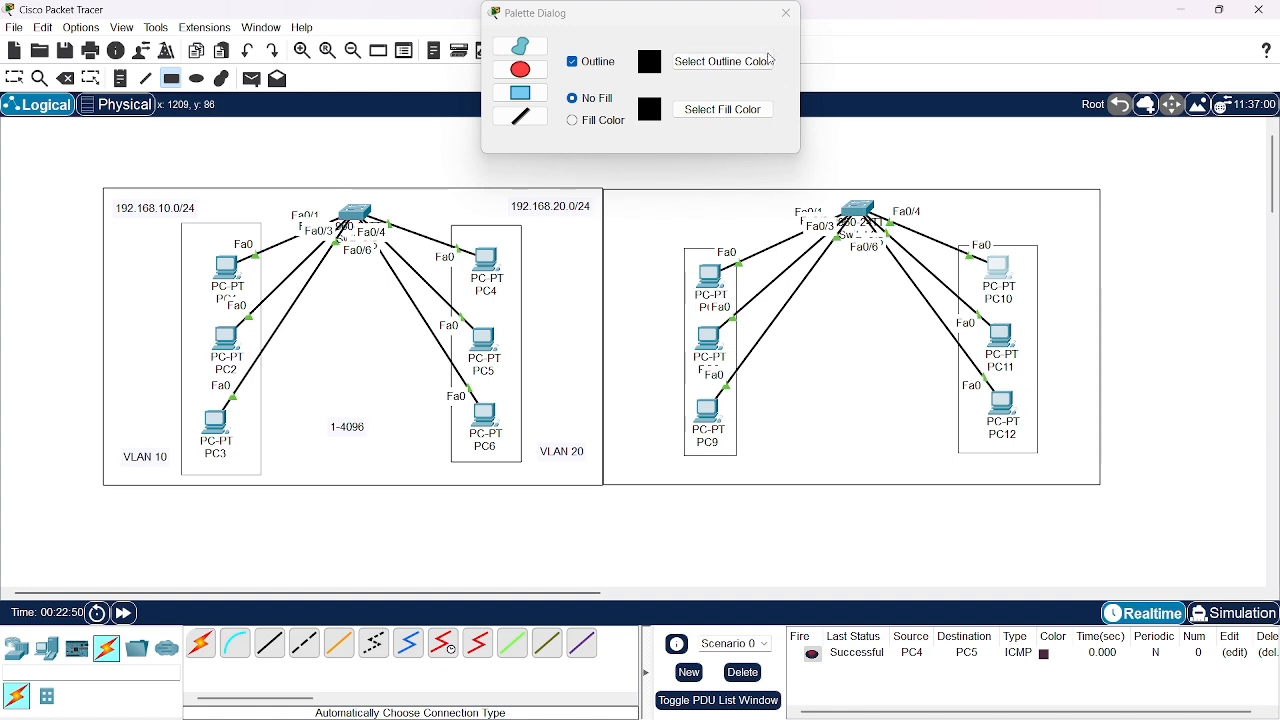
{"action": "left_click", "coordinate": [787, 13]}
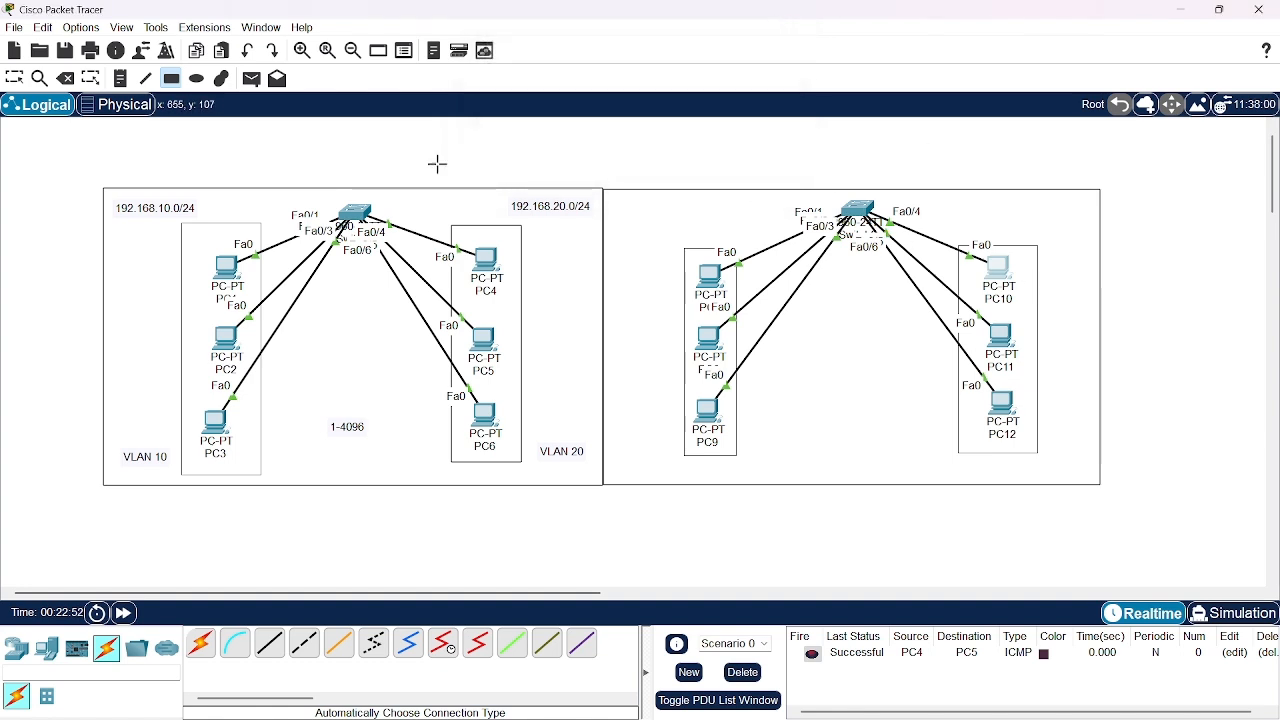
{"action": "left_click", "coordinate": [23, 77]}
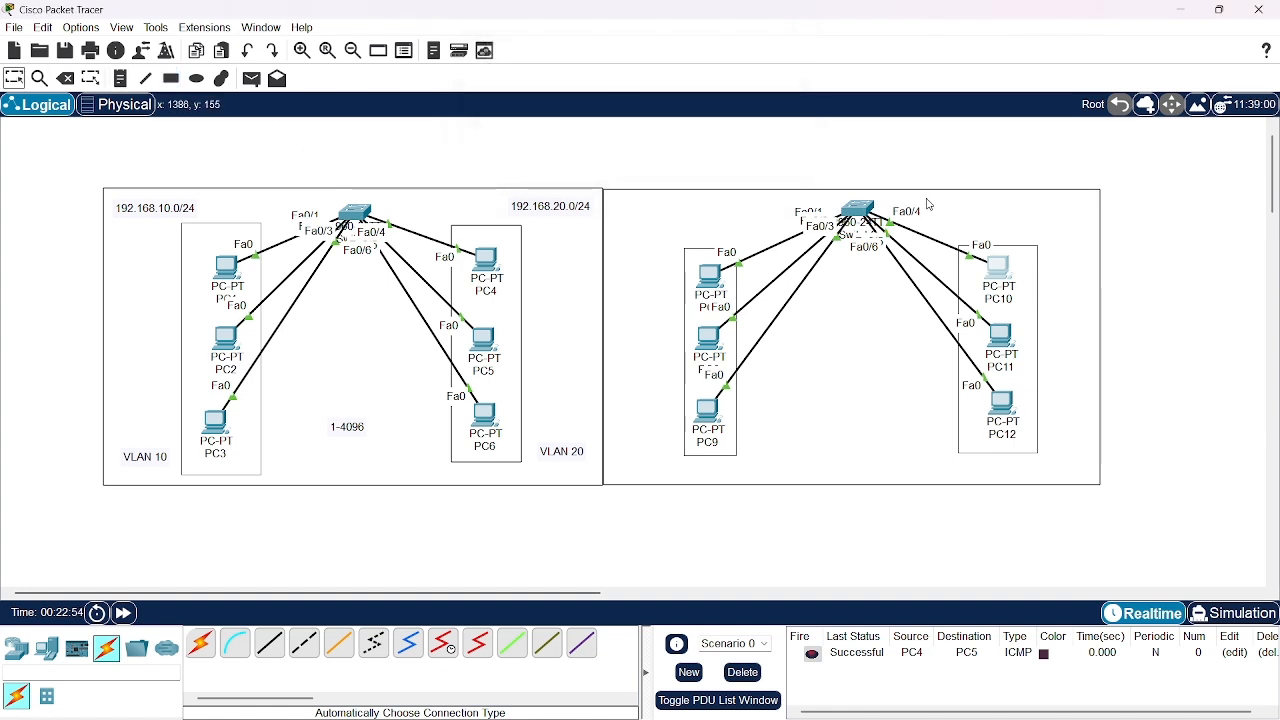
{"action": "left_click", "coordinate": [1038, 300]}
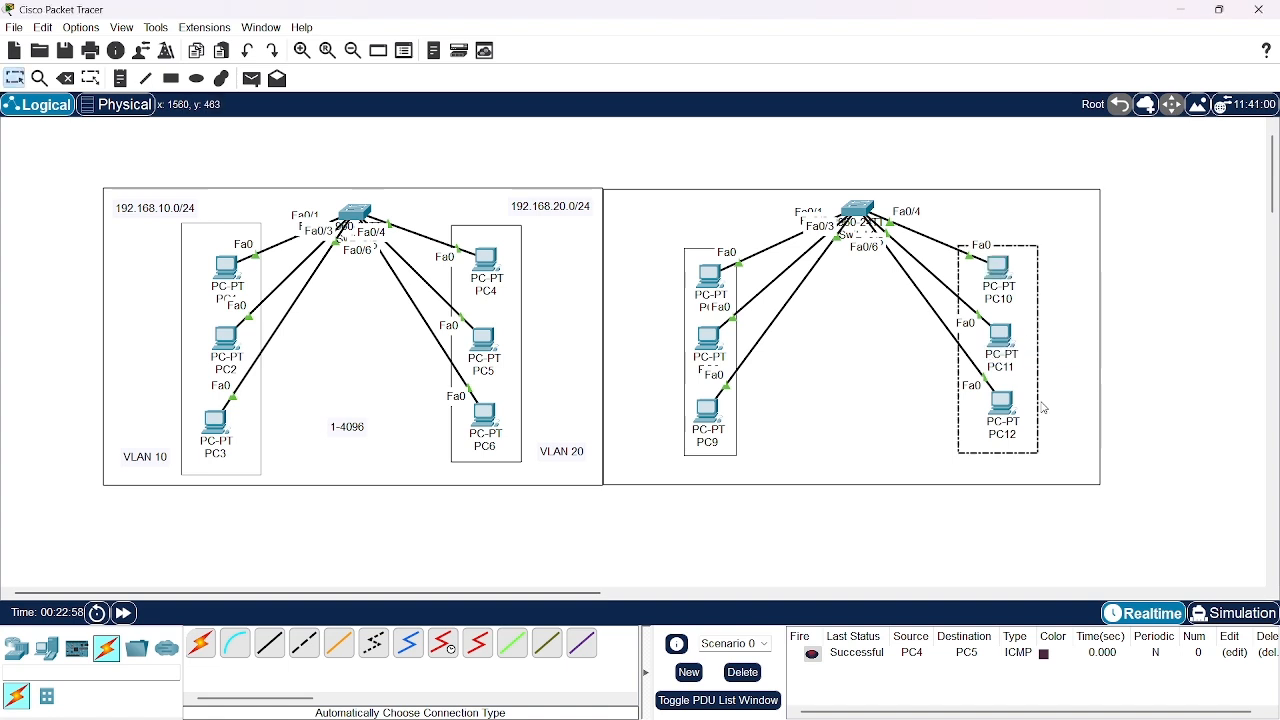
{"action": "left_click_drag", "start_coordinate": [1038, 401], "coordinate": [1038, 396]}
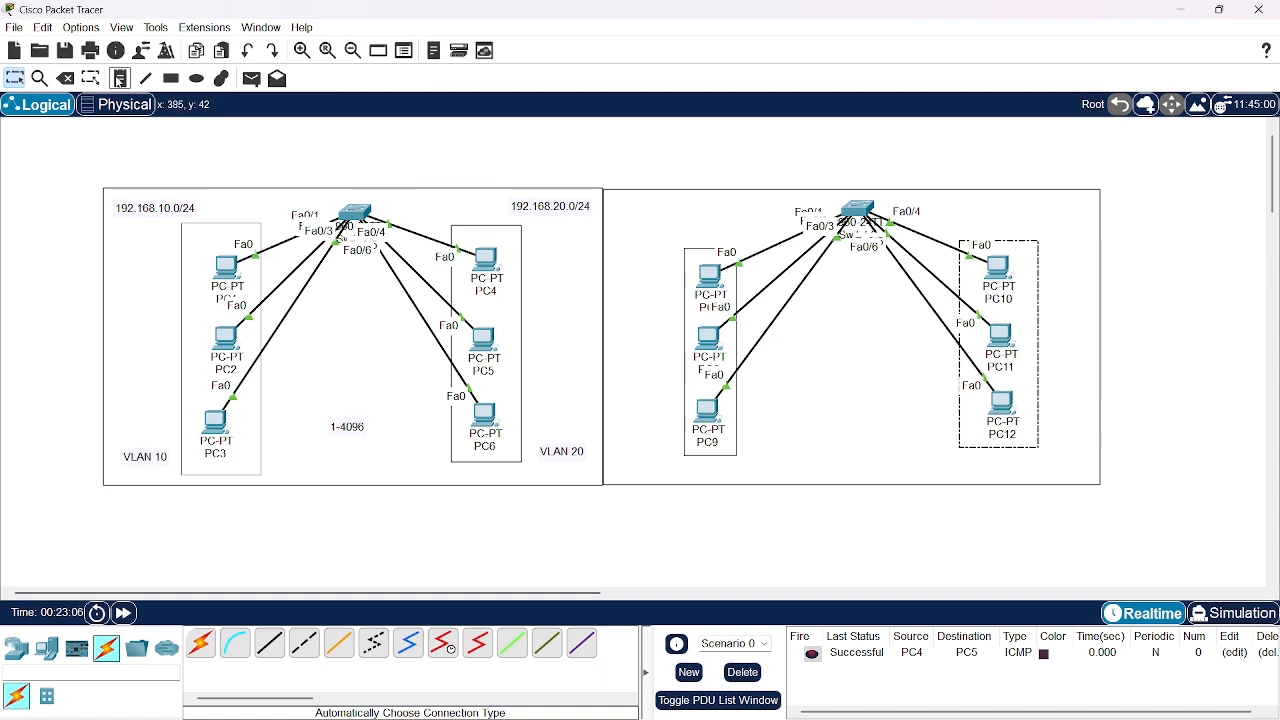
Add the network labels 192.168.10.0/24 above the PC7–PC9 column and 192.168.20.0/24 above the PC10–PC12 column
{"action": "left_click", "coordinate": [120, 79]}
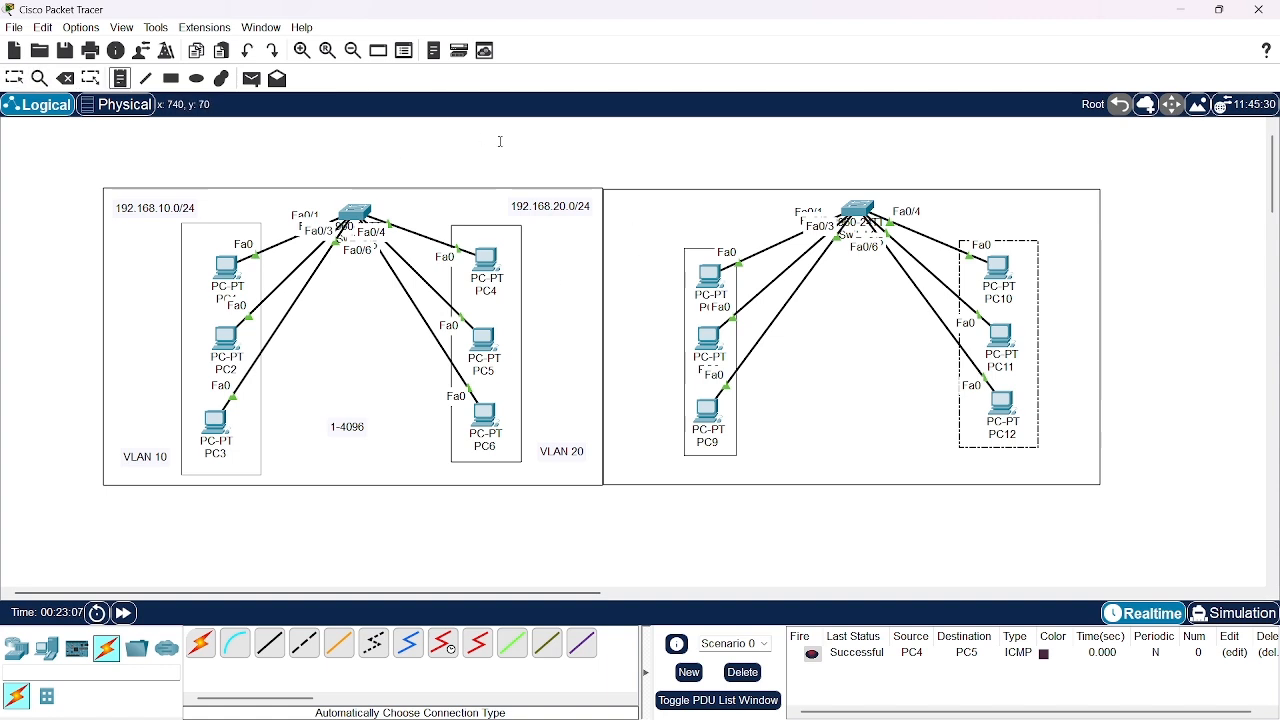
{"action": "left_click", "coordinate": [634, 216]}
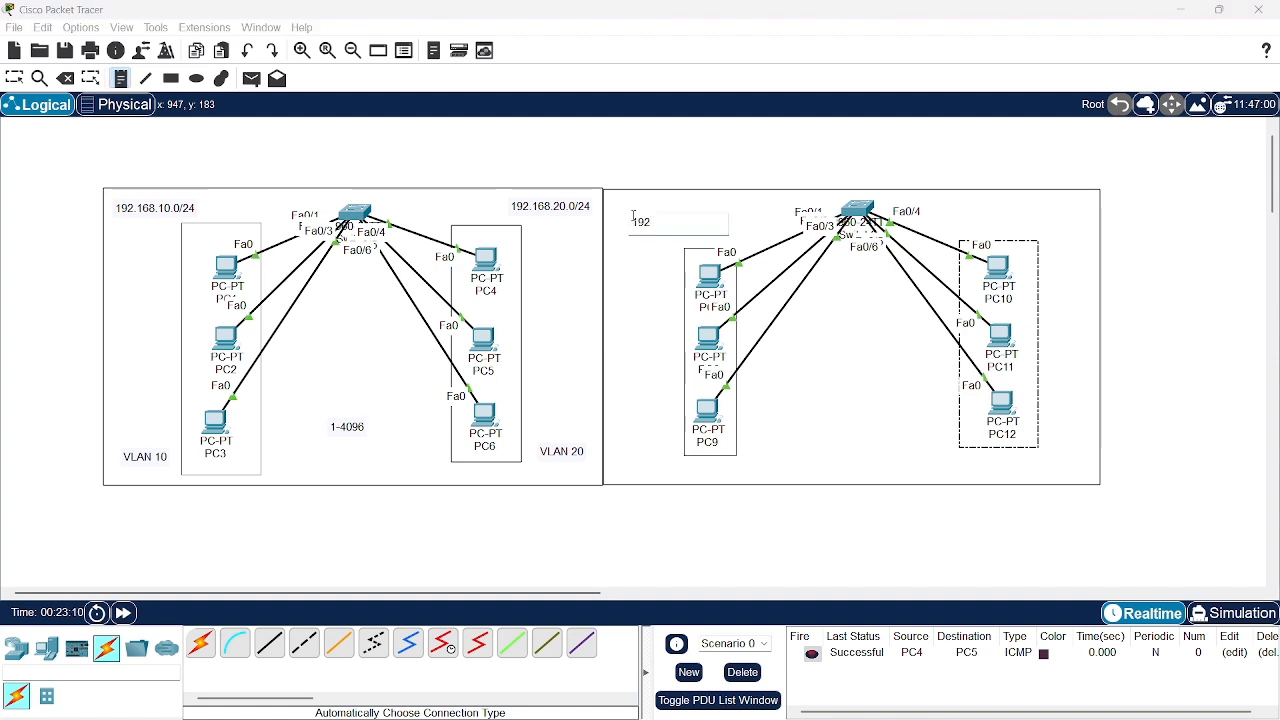
{"action": "type", "text": "192.168.10/"}
{"action": "left_click", "coordinate": [974, 216]}
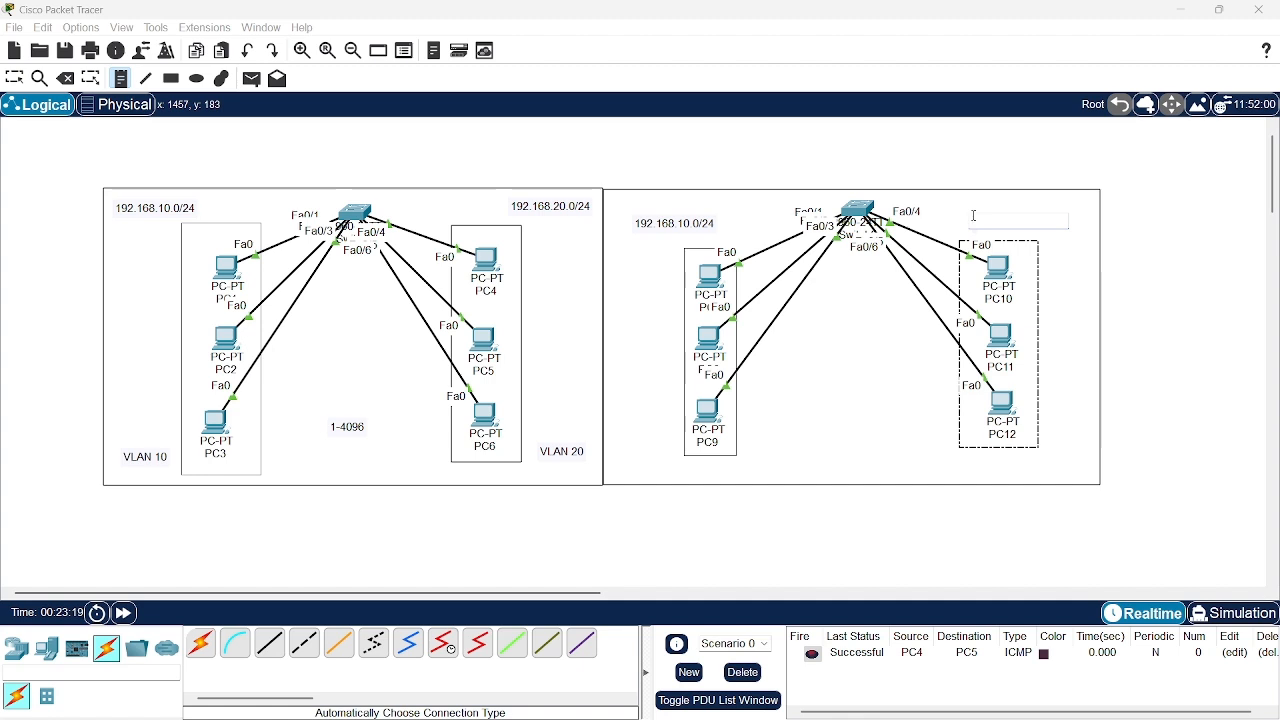
{"action": "type", "text": "192.168.20.0/24"}
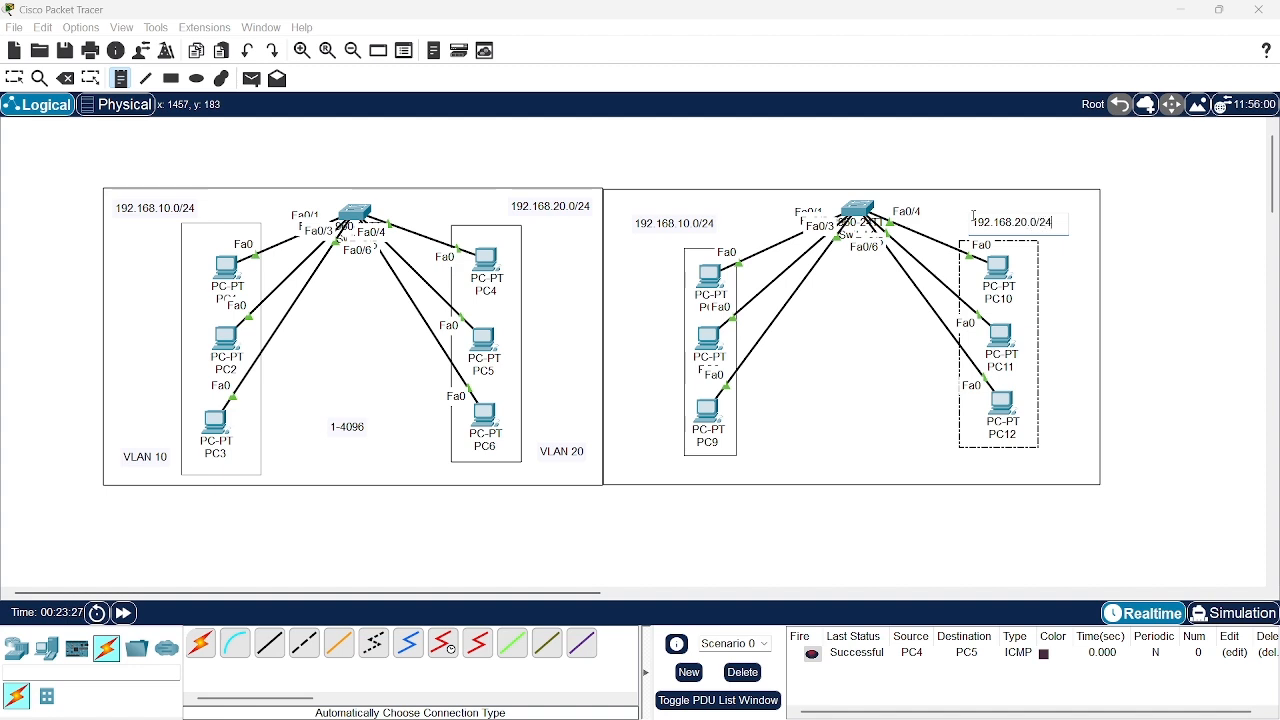
Label the PC7–PC9 group VLAN 10 and the PC10–PC12 group VLAN 20, placing both notes inside the frame beside their columns
{"action": "left_click", "coordinate": [620, 440]}
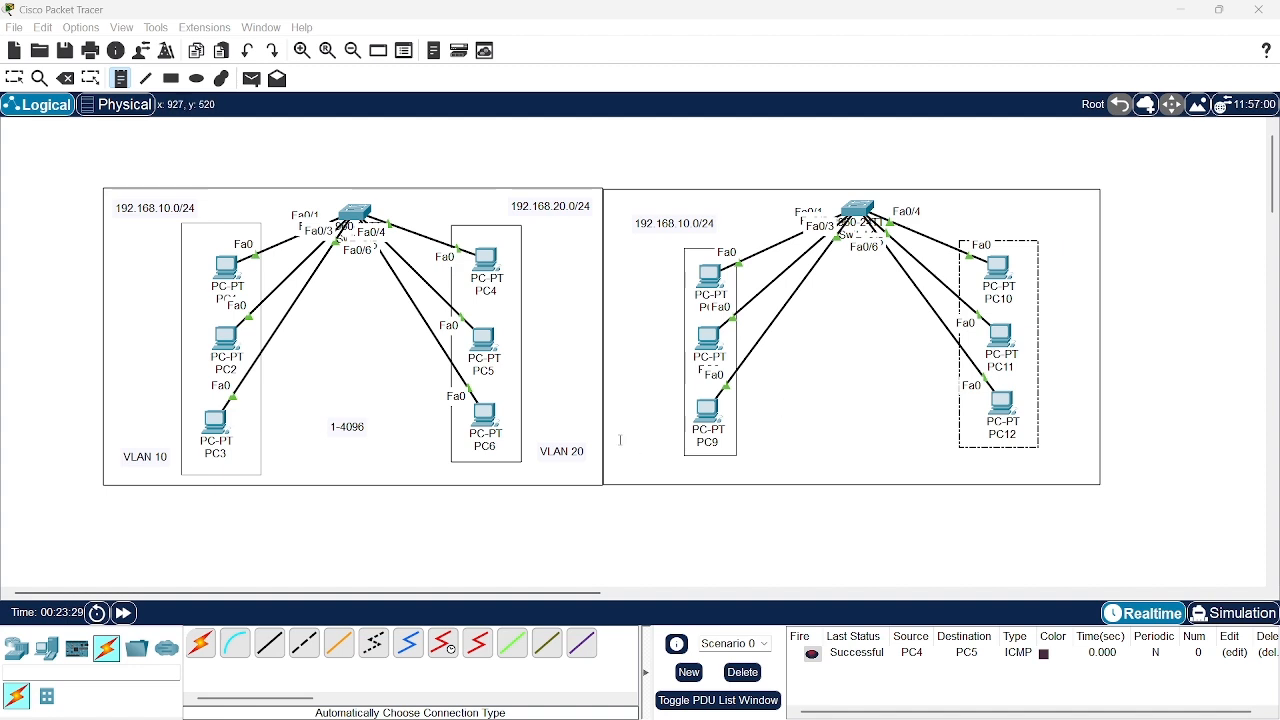
{"action": "type", "text": "VLAN 10"}
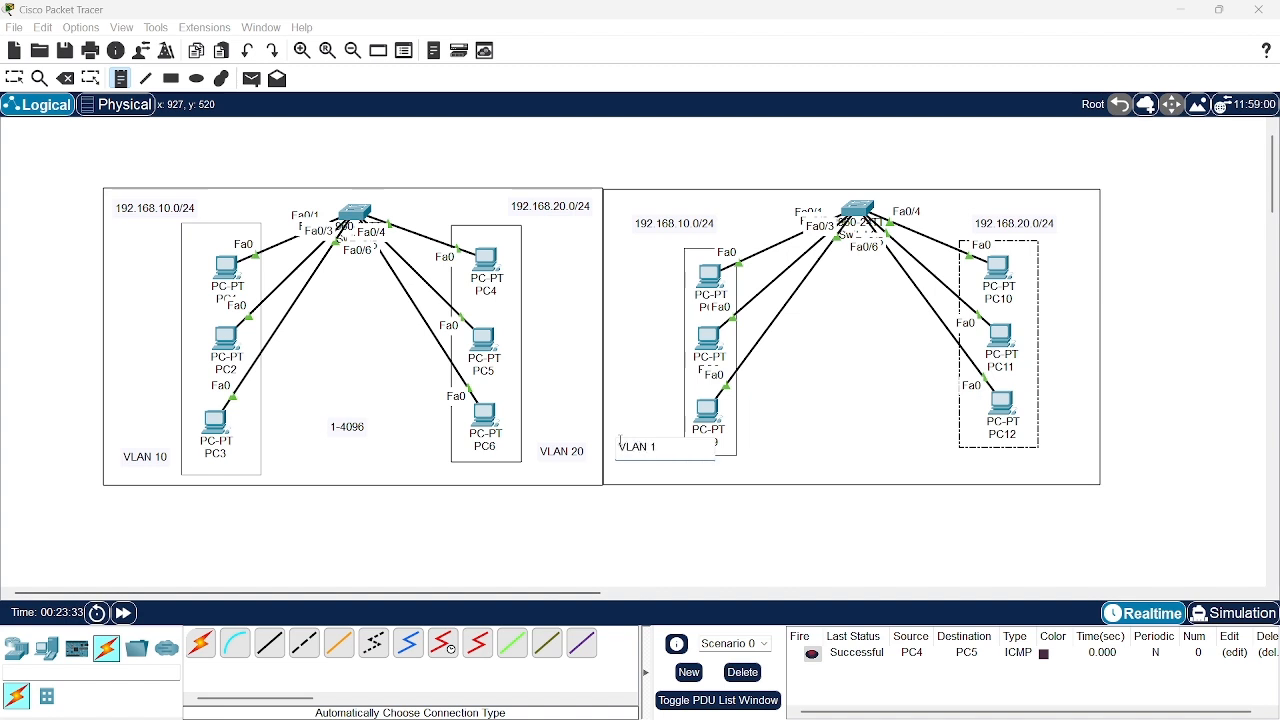
{"action": "left_click", "coordinate": [1040, 470]}
{"action": "type", "text": "VL"}
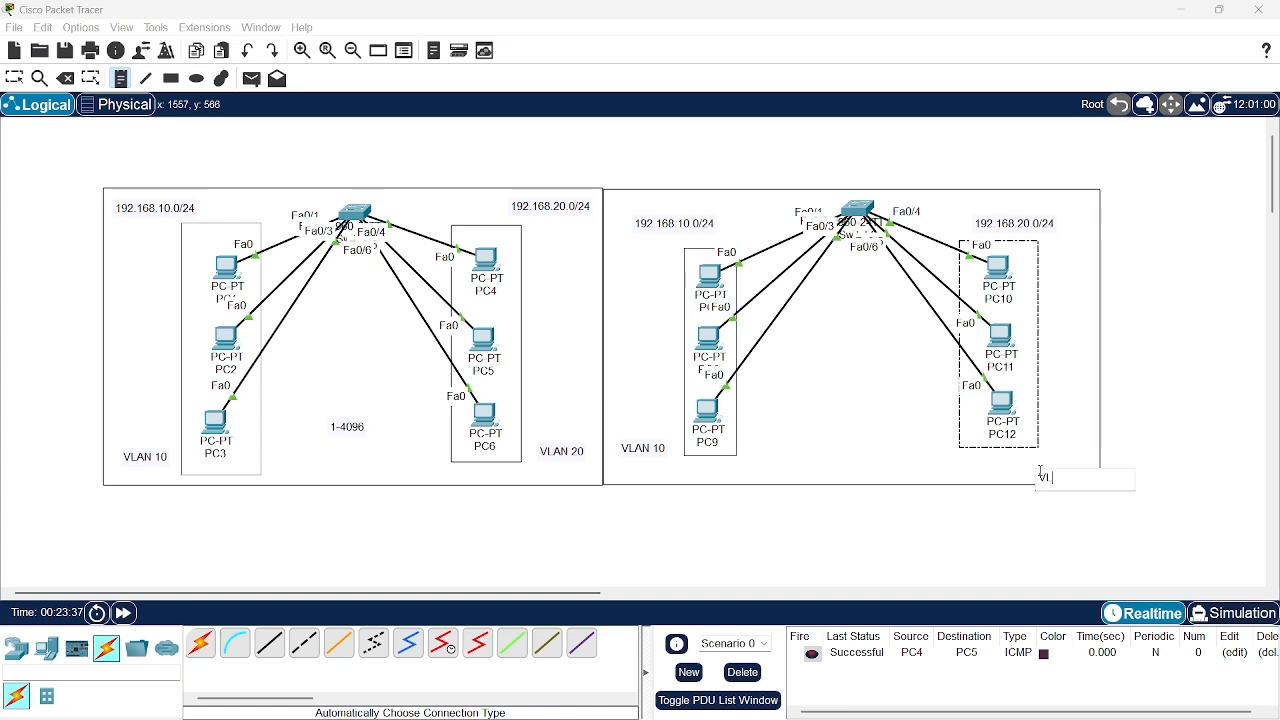
{"action": "type", "text": "AN 20"}
{"action": "left_click", "coordinate": [13, 77]}
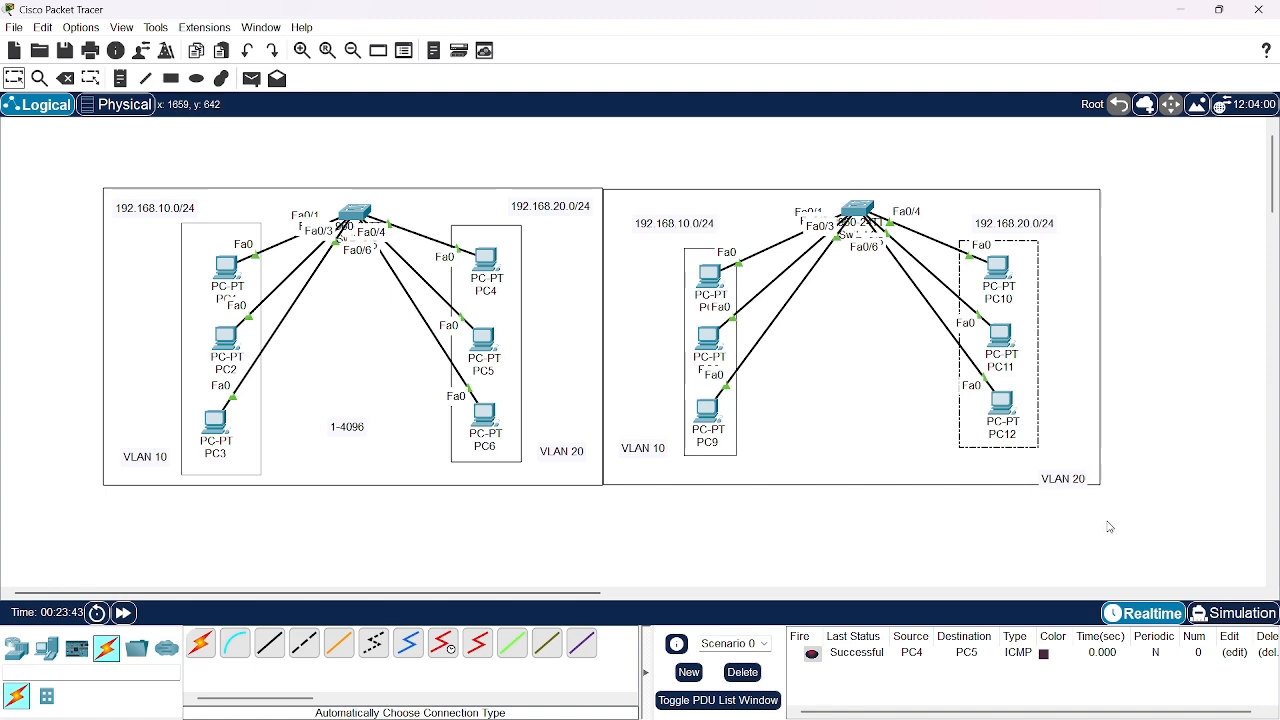
{"action": "left_click_drag", "start_coordinate": [1072, 487], "coordinate": [1070, 472]}
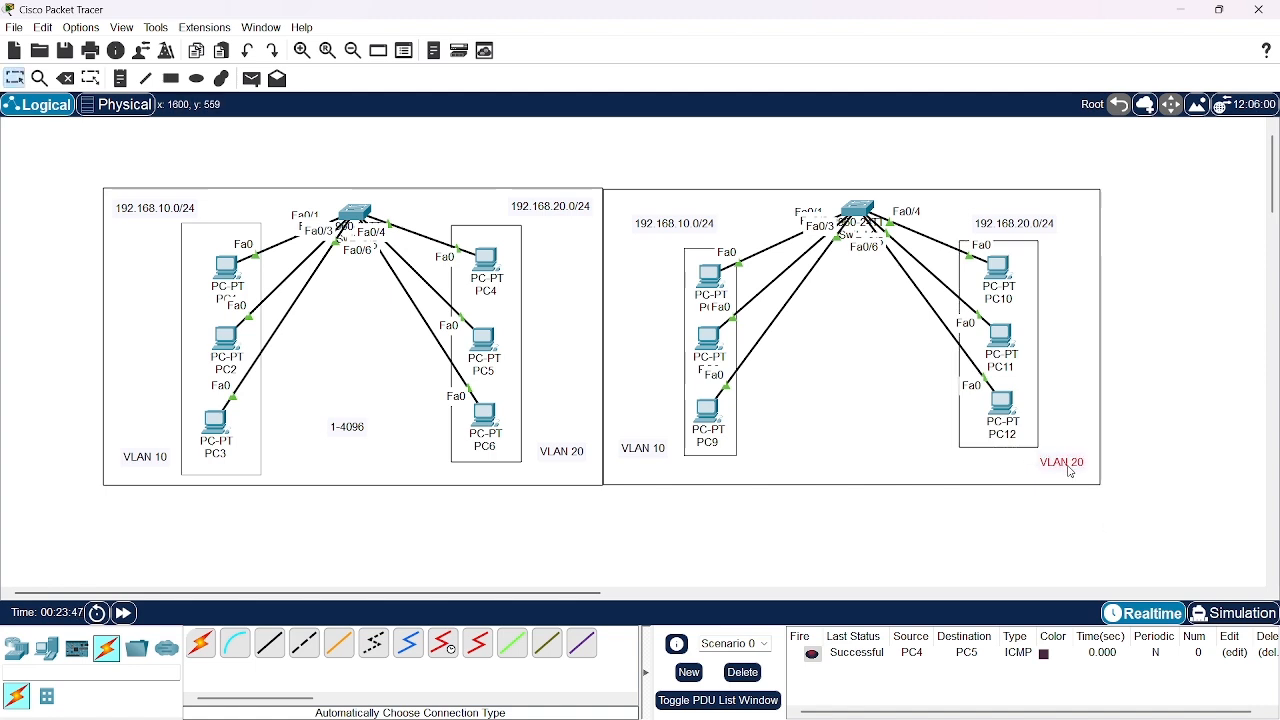
Give PC7 the static IPv4 address 192.168.10.4 with subnet mask 255.255.255.0 and close its configuration
{"action": "left_click", "coordinate": [711, 276]}
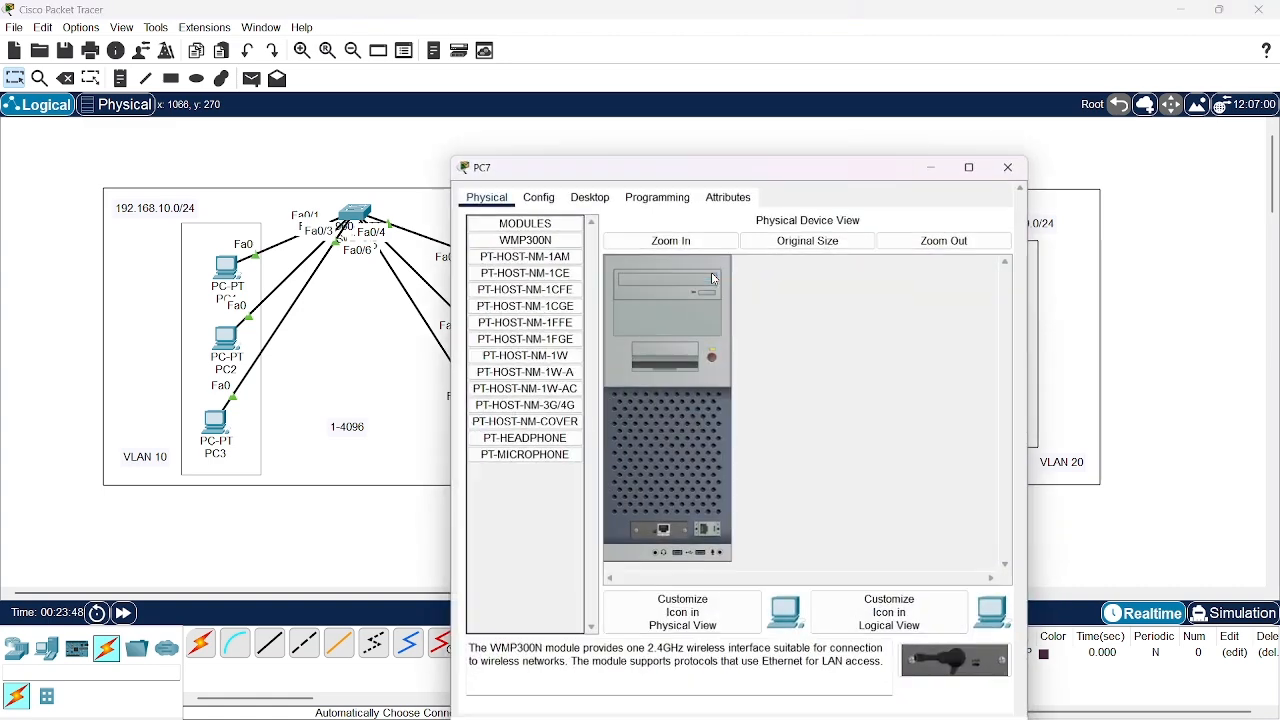
{"action": "left_click", "coordinate": [594, 196]}
{"action": "left_click", "coordinate": [518, 249]}
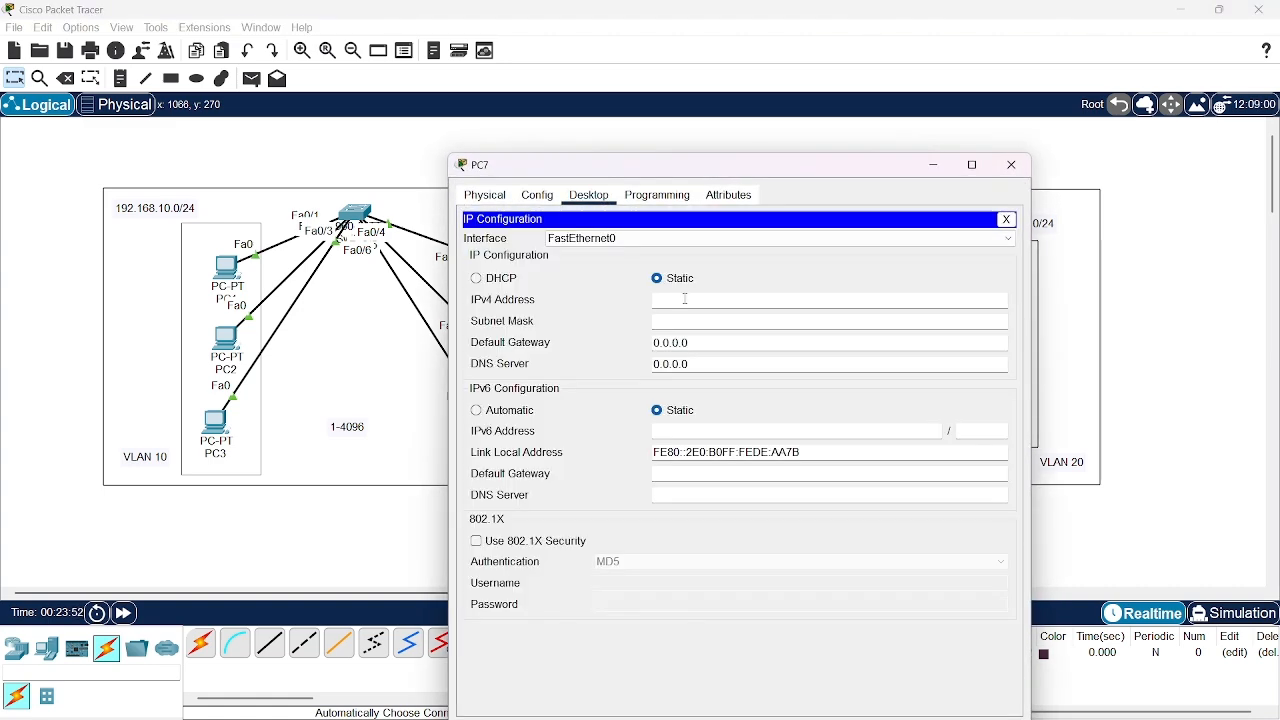
{"action": "left_click", "coordinate": [686, 299]}
{"action": "type", "text": "192.168.10."}
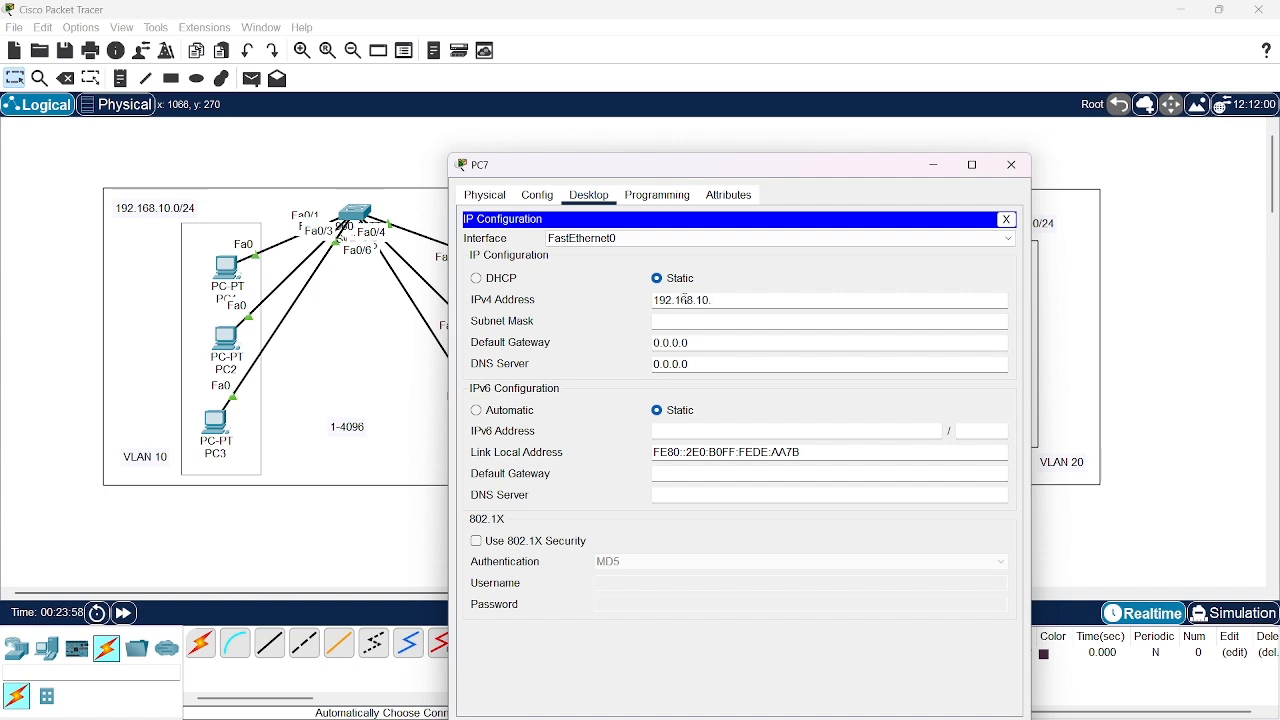
{"action": "type", "text": "4"}
{"action": "key", "text": "Tab"}
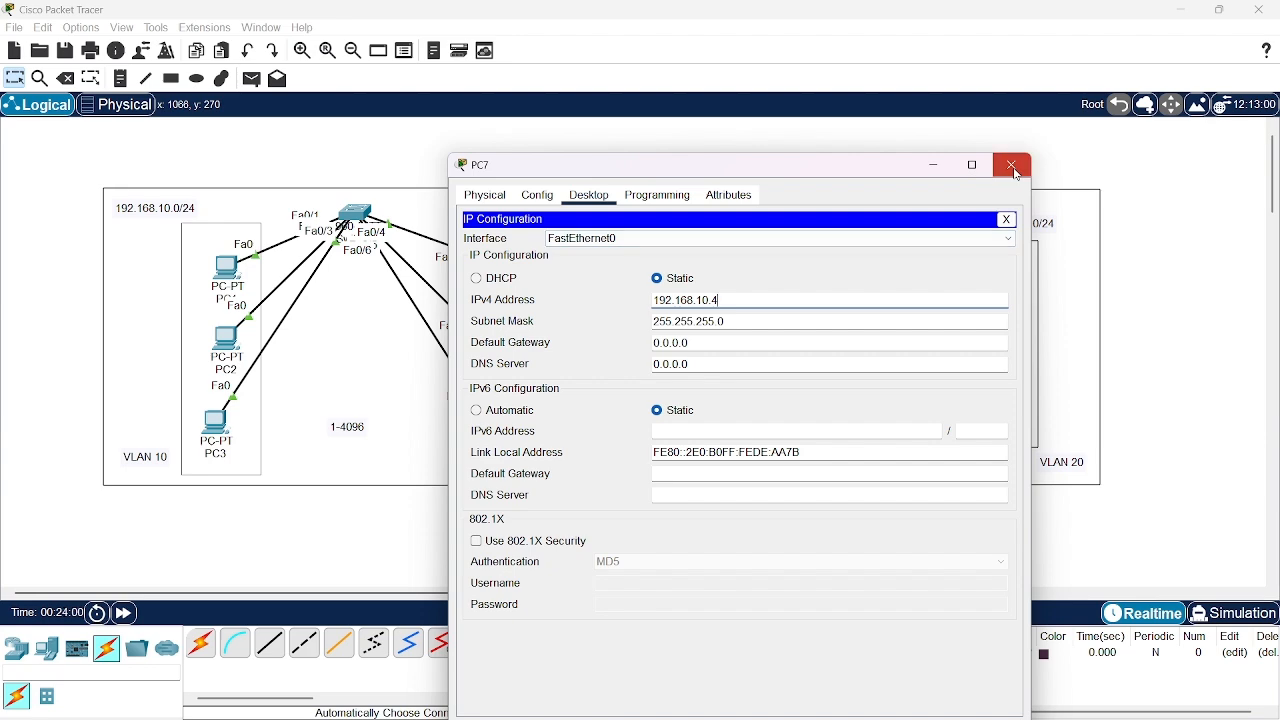
{"action": "left_click", "coordinate": [1012, 165]}
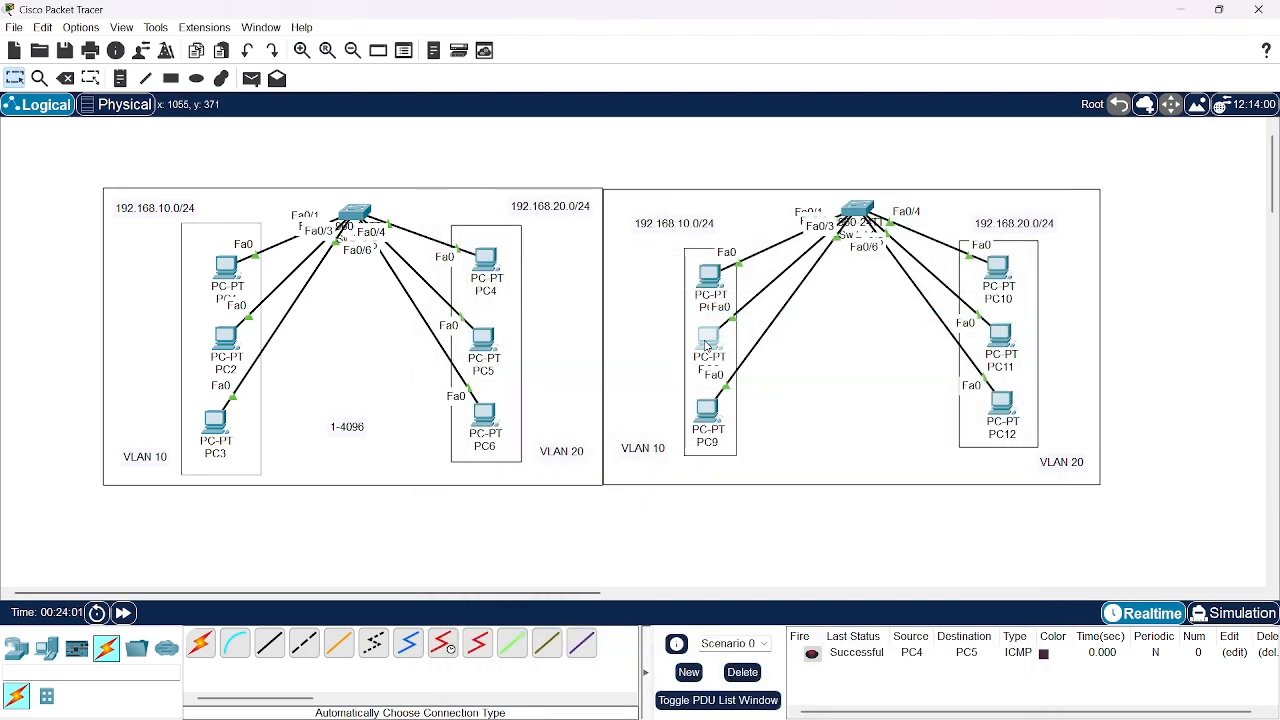
Give PC8 the static IPv4 address 192.168.10.5 with subnet mask 255.255.255.0 and close its configuration
{"action": "left_click", "coordinate": [707, 346]}
{"action": "left_click", "coordinate": [589, 170]}
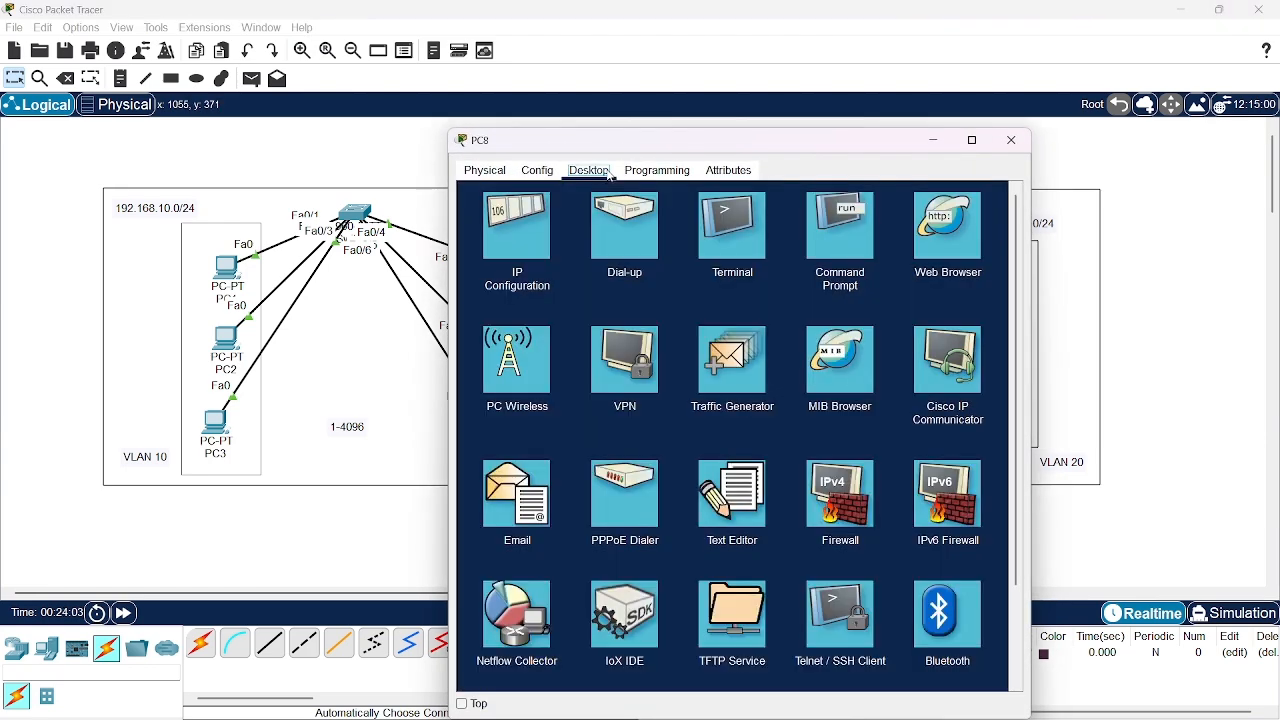
{"action": "left_click", "coordinate": [533, 226]}
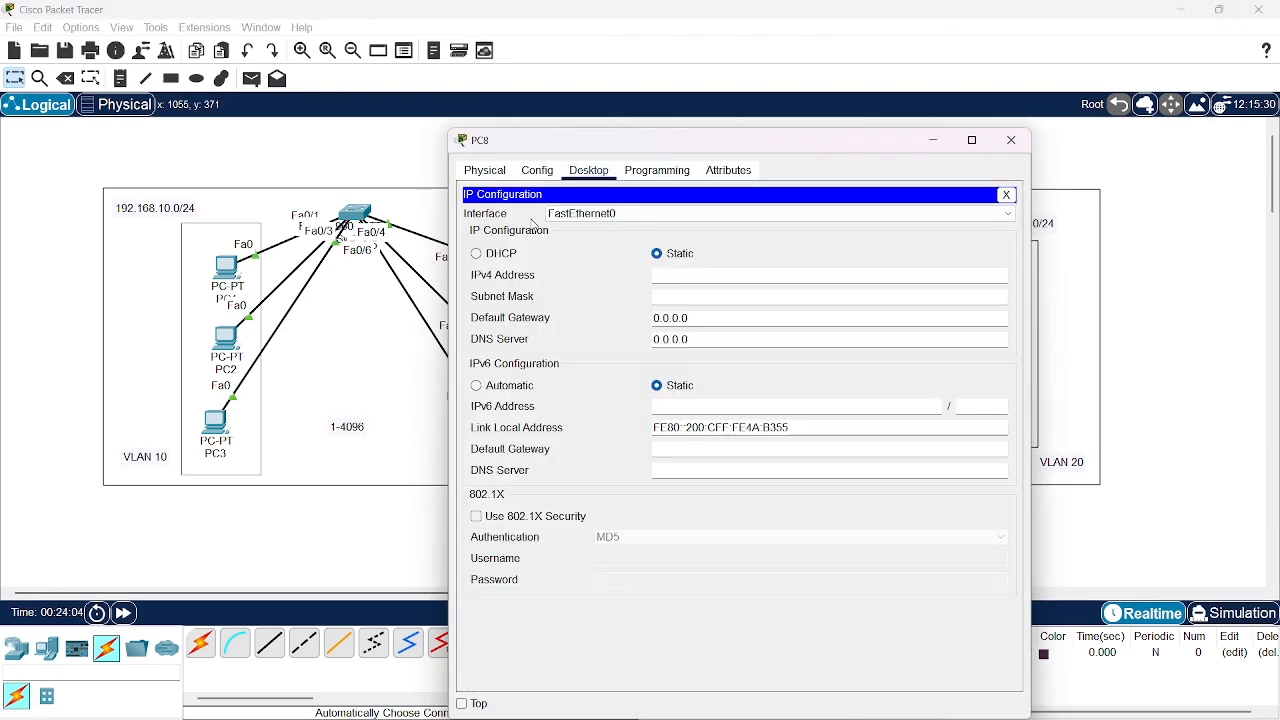
{"action": "left_click", "coordinate": [675, 272]}
{"action": "type", "text": "192"}
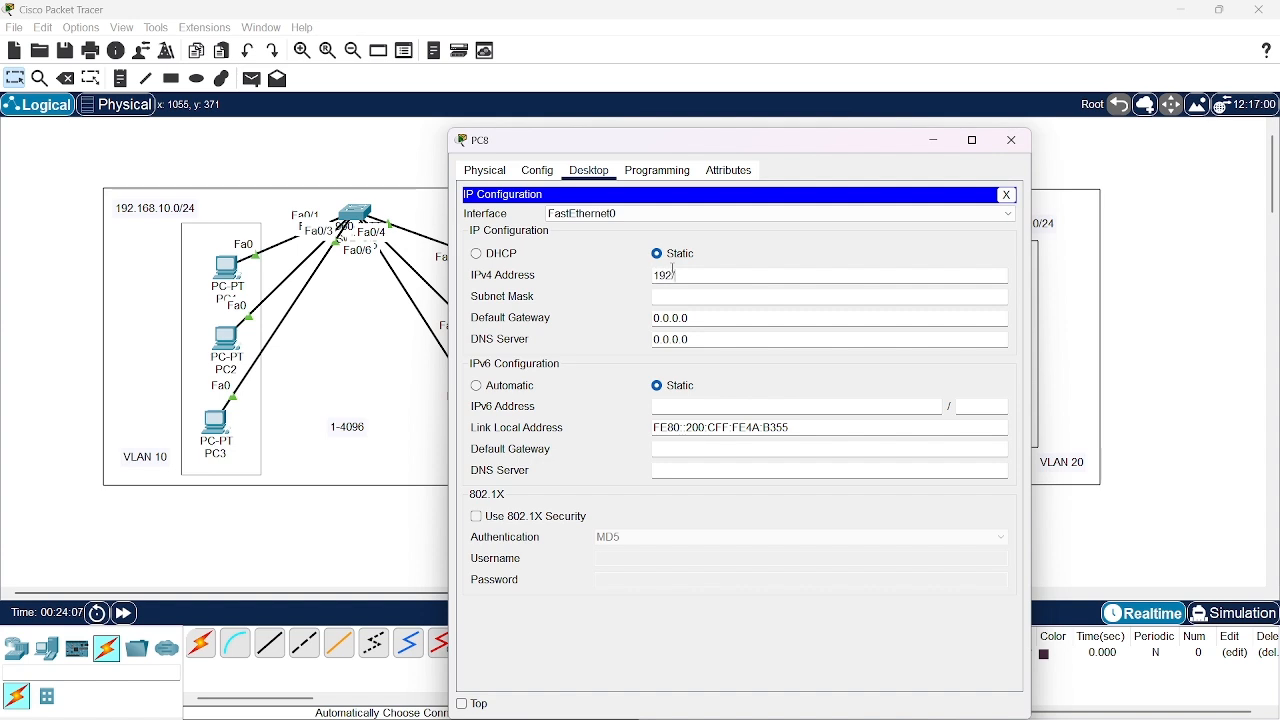
{"action": "type", "text": ".168.1"}
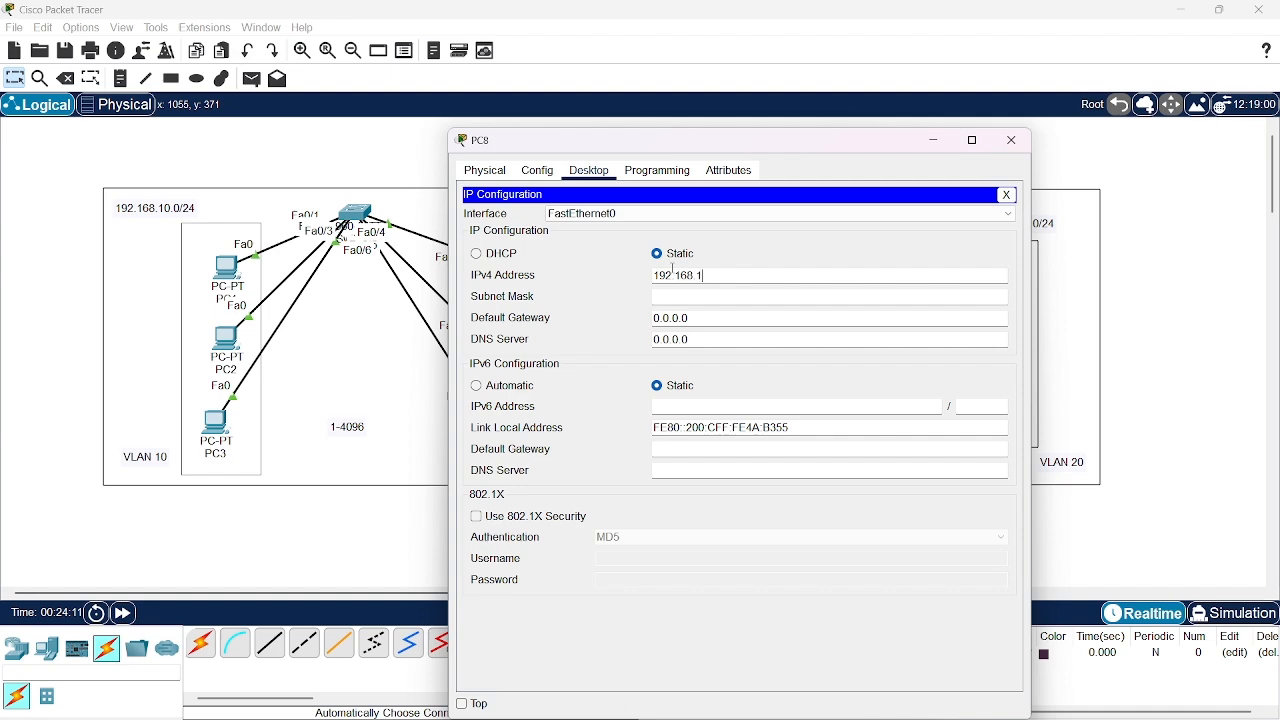
{"action": "type", "text": "0.5"}
{"action": "key", "text": "Tab"}
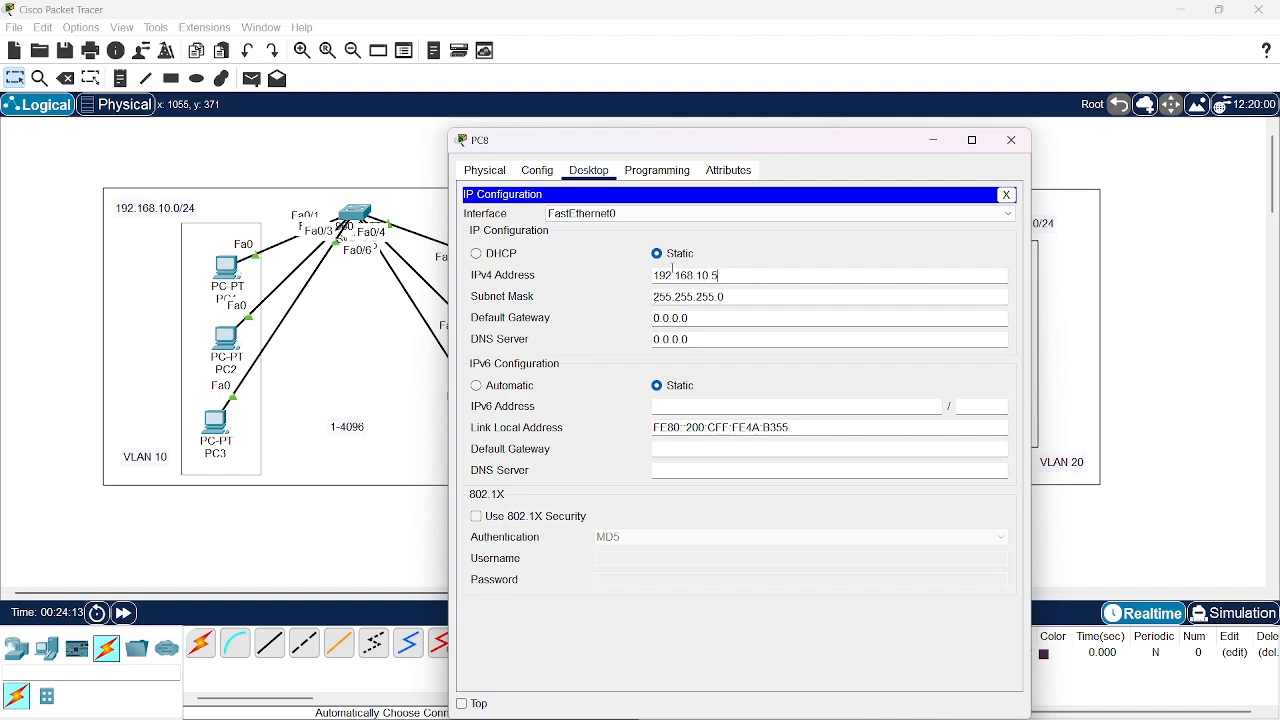
{"action": "left_click", "coordinate": [1012, 140]}
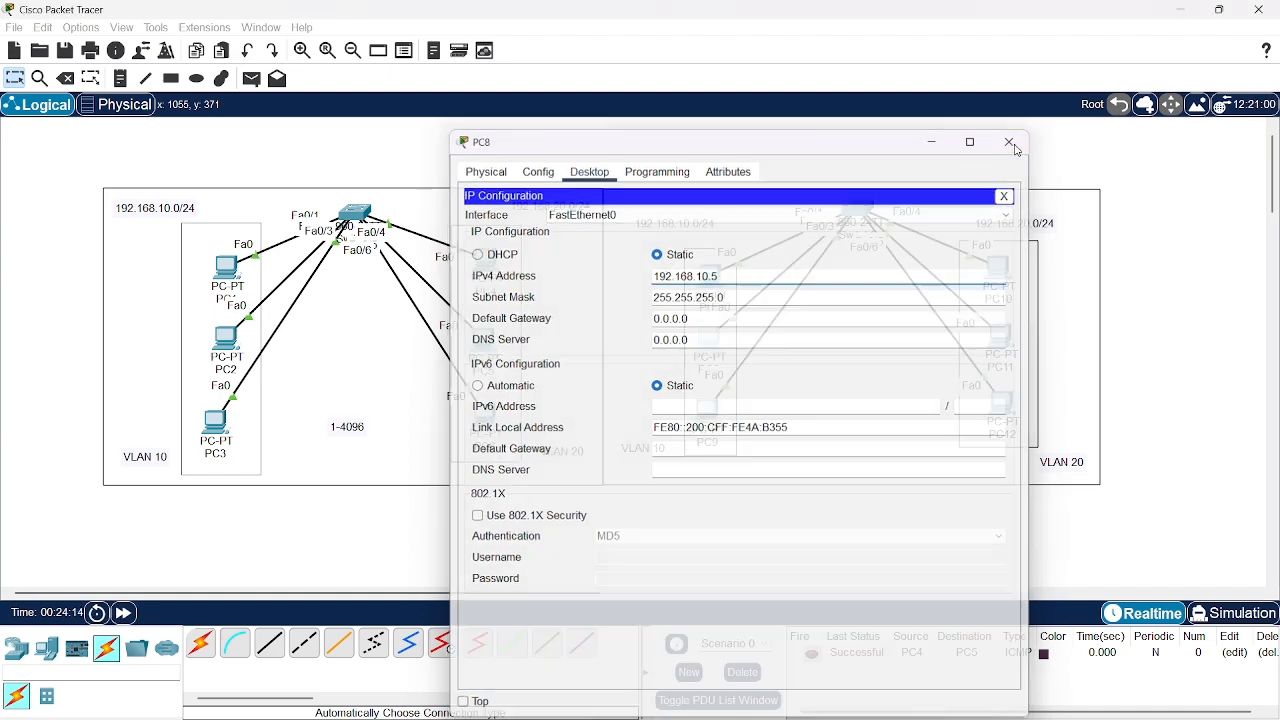
Give PC9 a static IPv4 address in the 192.168.10.0/24 network and close its configuration
{"action": "left_click", "coordinate": [710, 410]}
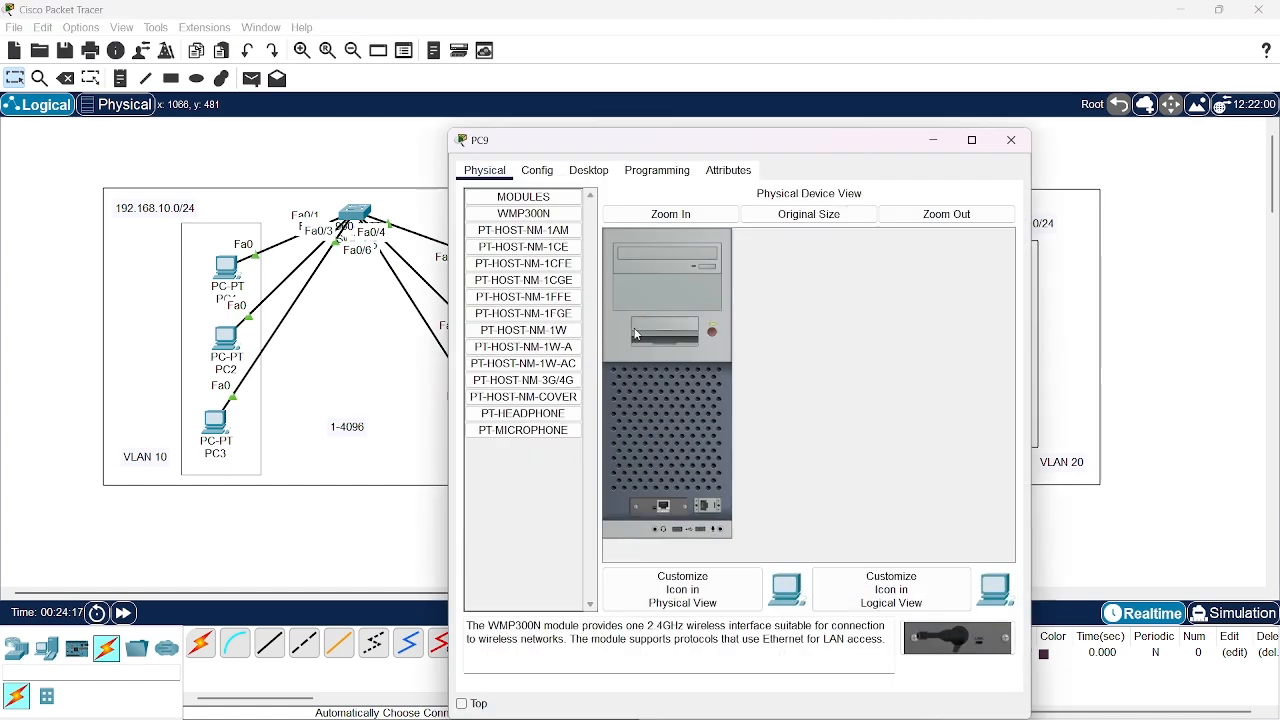
{"action": "left_click", "coordinate": [589, 171]}
{"action": "left_click", "coordinate": [536, 234]}
{"action": "left_click", "coordinate": [677, 274]}
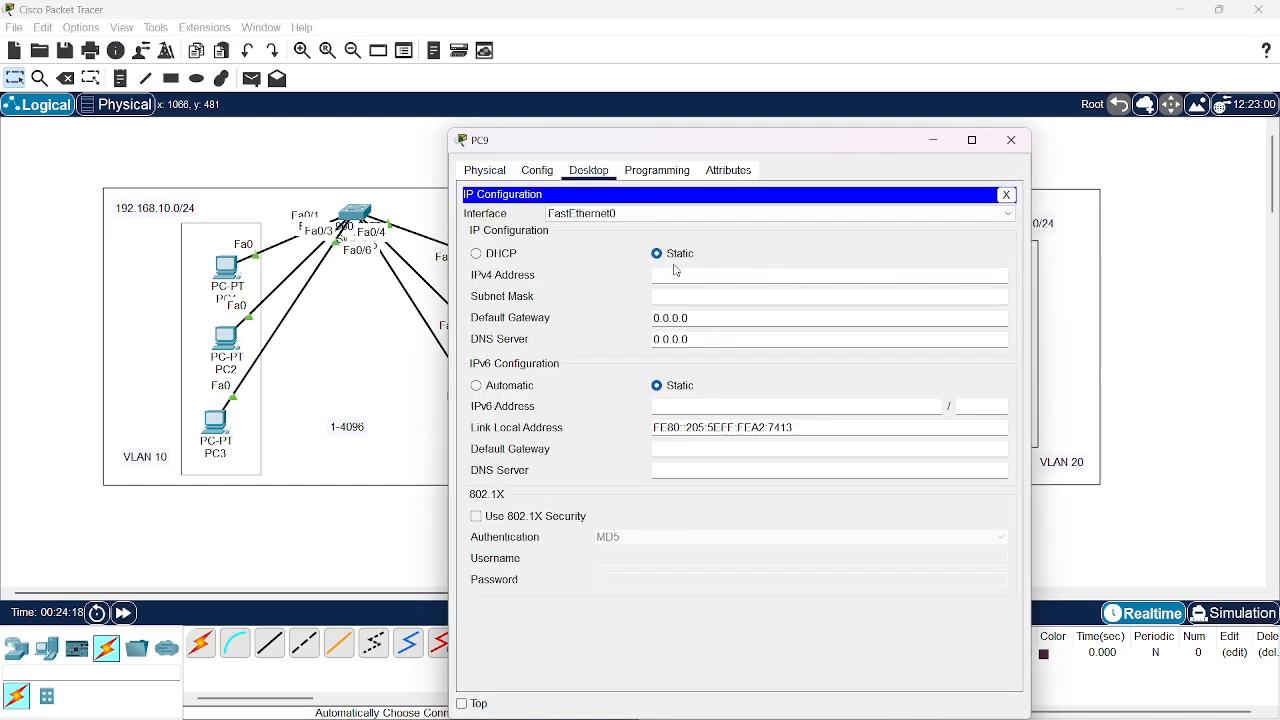
{"action": "type", "text": "192.168.10.6"}
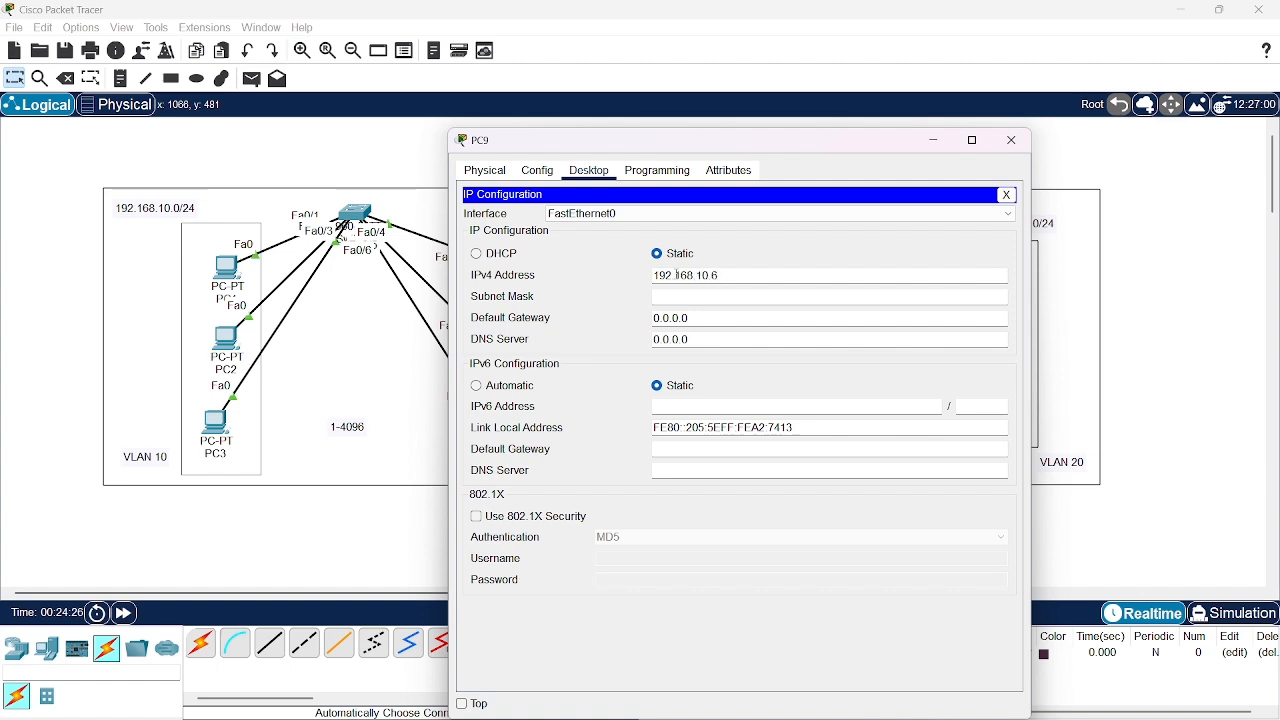
{"action": "key", "text": "Return"}
{"action": "left_click", "coordinate": [1023, 150]}
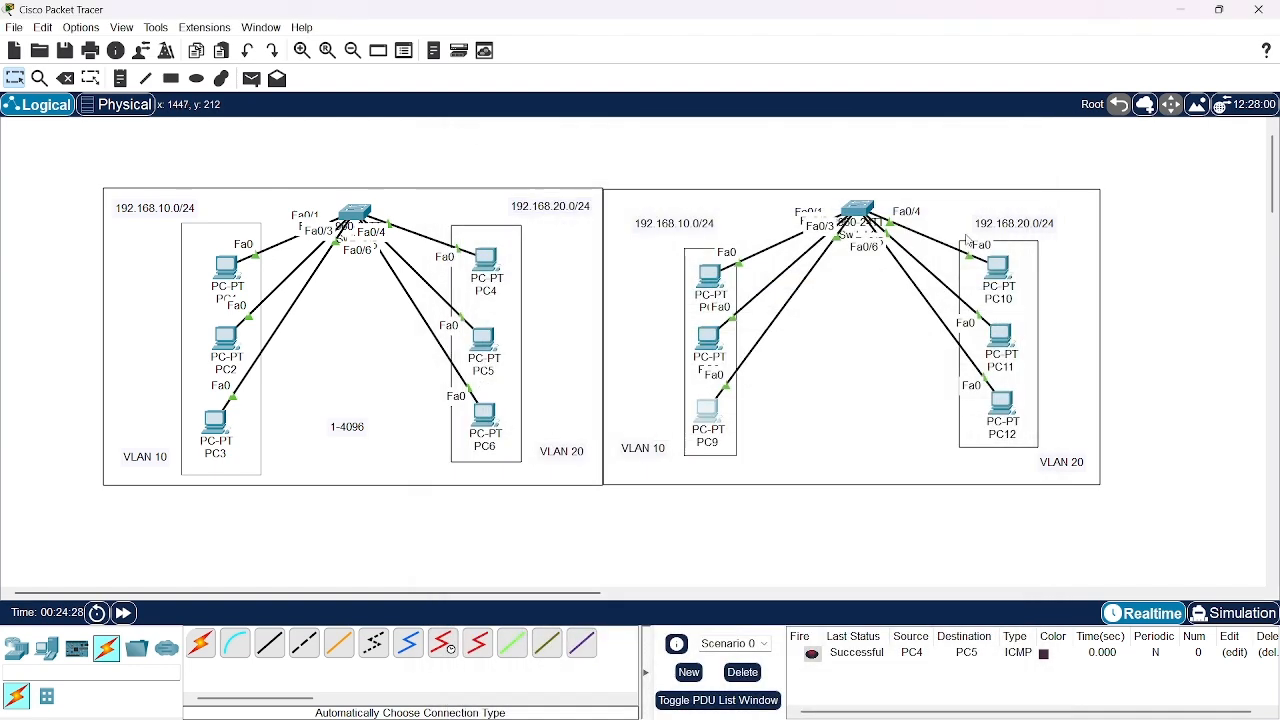
Give PC10 the static IPv4 address 192.168.20.4 with subnet mask 255.255.255.0 and close its configuration
{"action": "left_click", "coordinate": [1002, 264]}
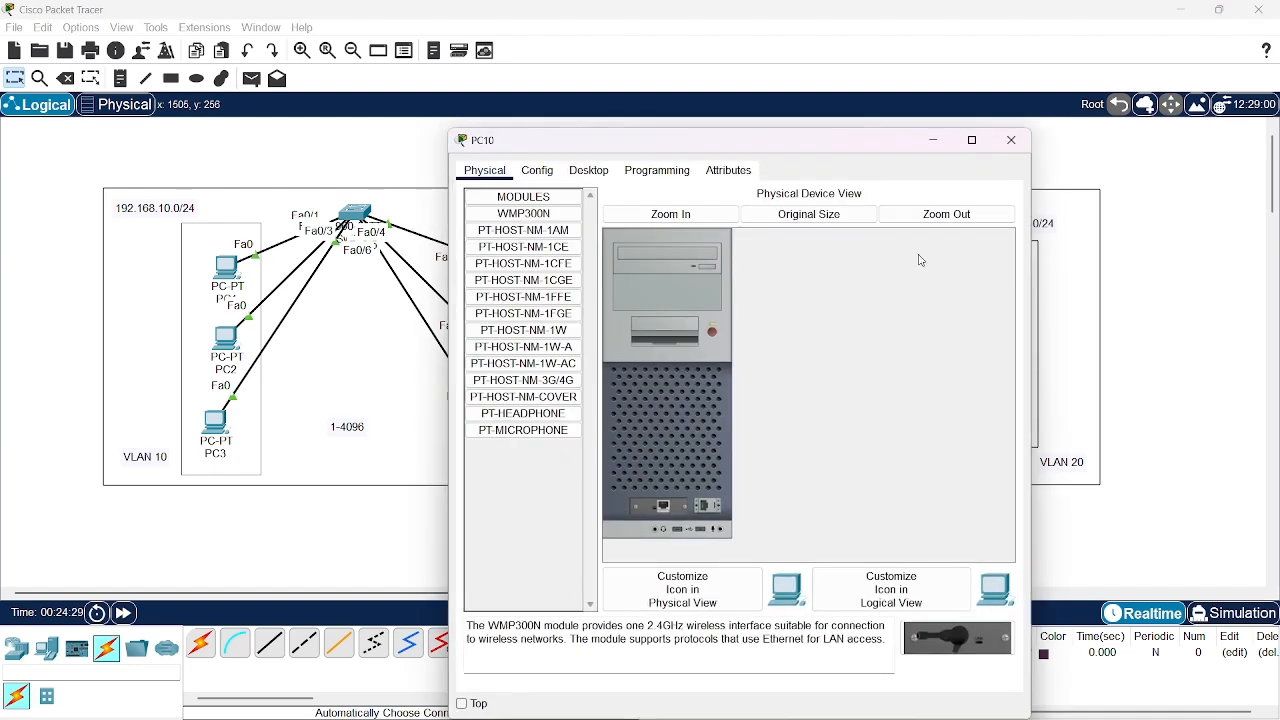
{"action": "left_click", "coordinate": [589, 170]}
{"action": "left_click", "coordinate": [546, 224]}
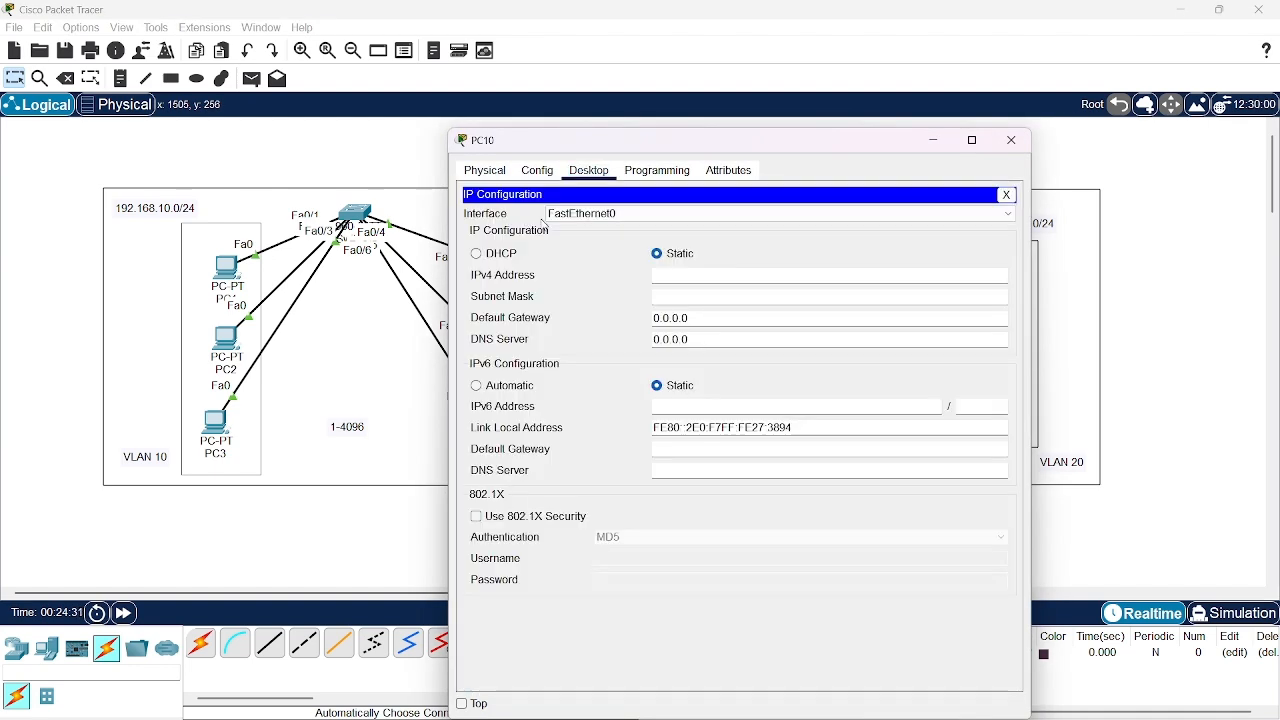
{"action": "left_click", "coordinate": [703, 274]}
{"action": "type", "text": "192"}
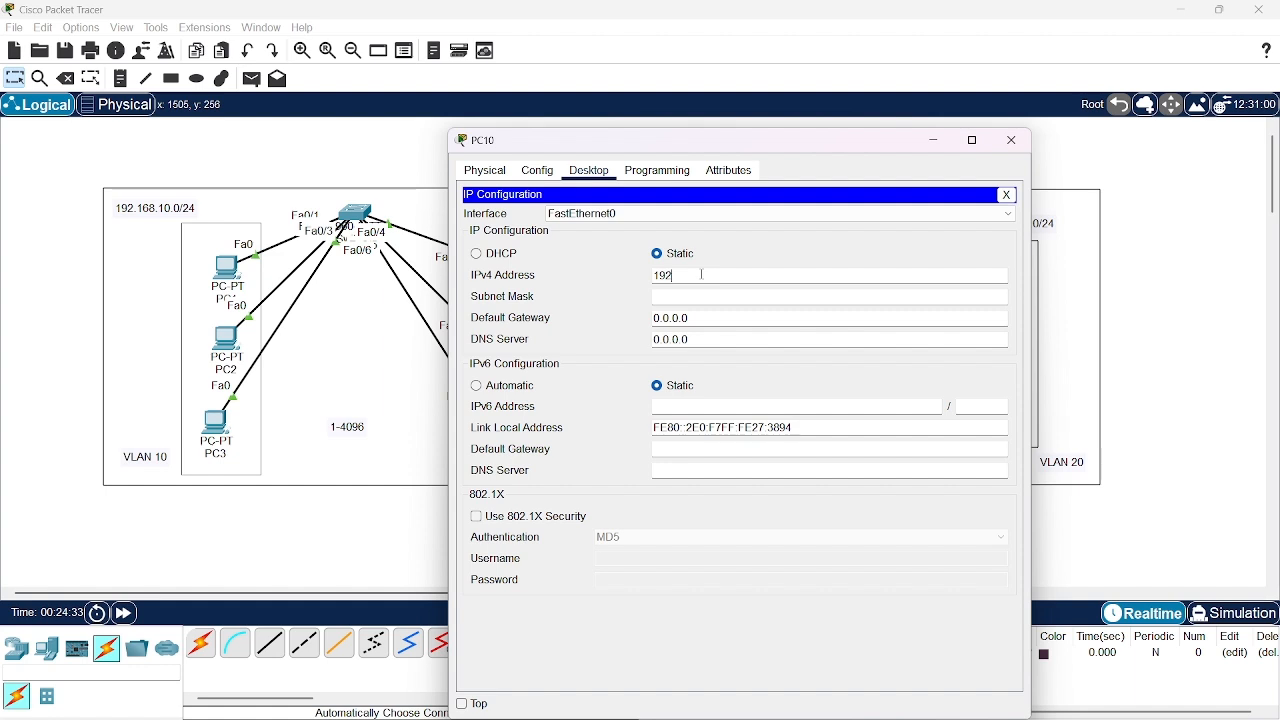
{"action": "type", "text": ".168.20.4"}
{"action": "key", "text": "Return"}
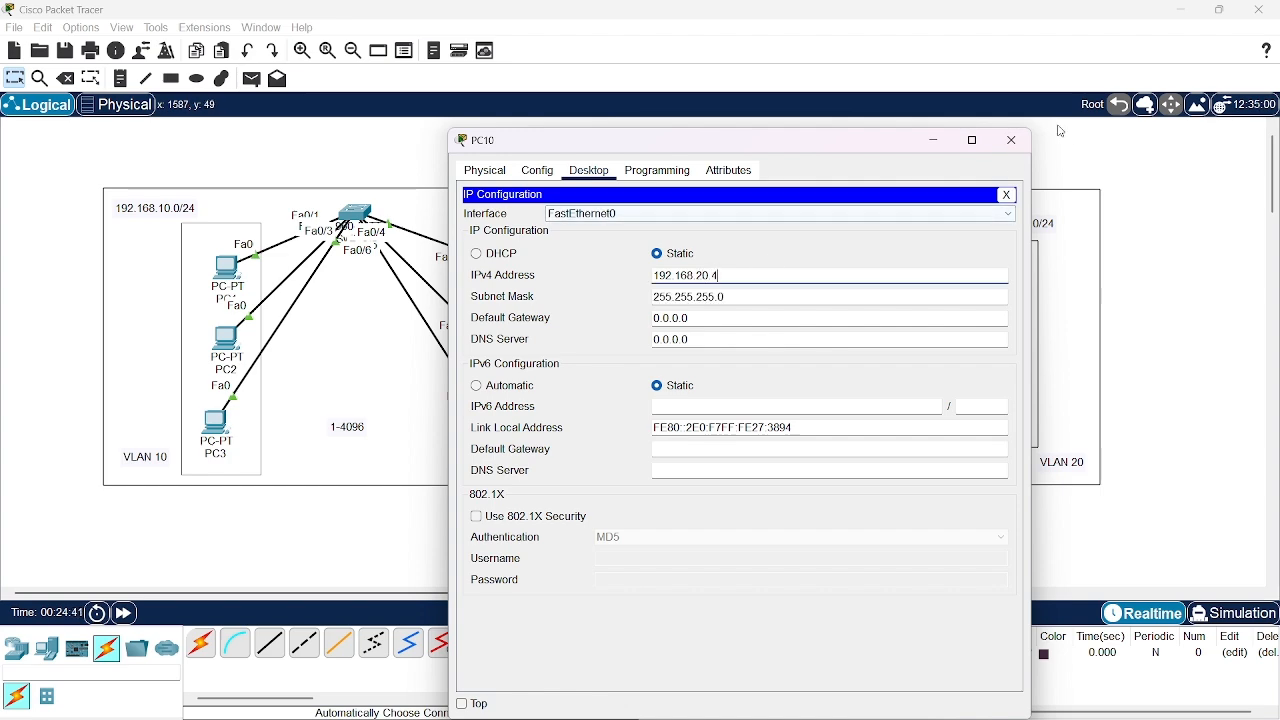
{"action": "left_click", "coordinate": [1013, 140]}
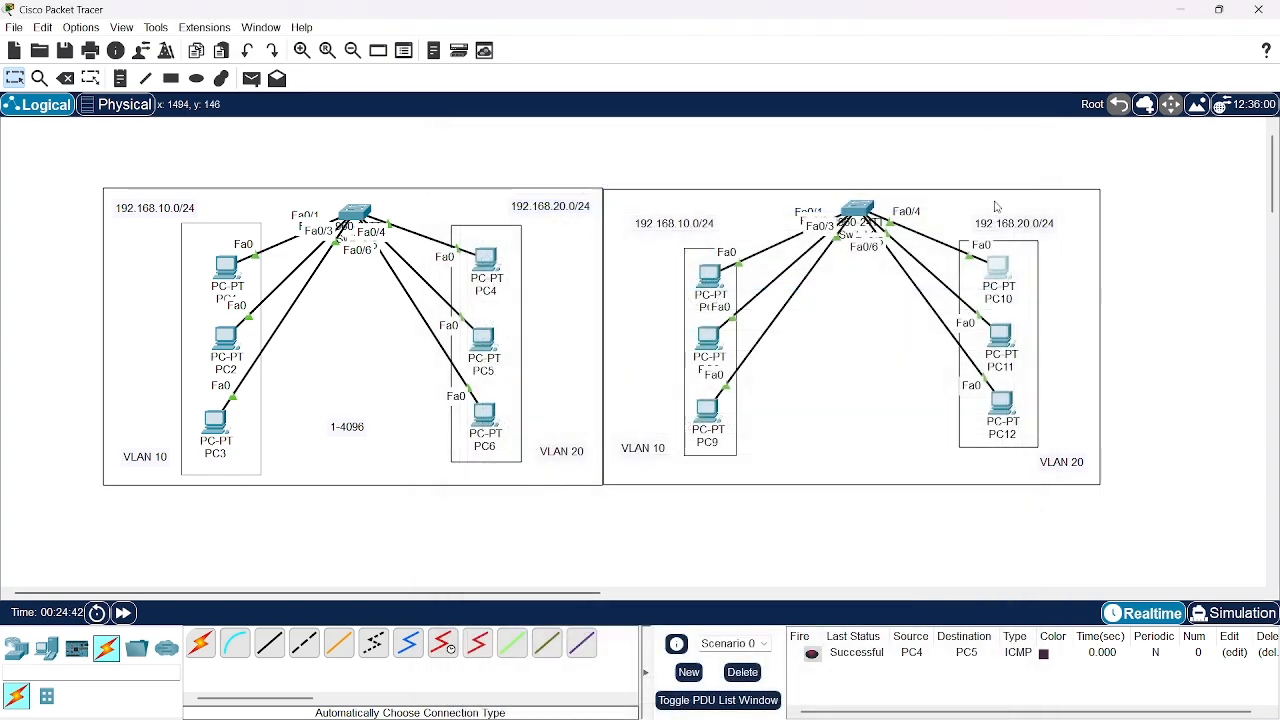
Give PC11 the static IPv4 address 192.168.20.5 and close its configuration
{"action": "left_click", "coordinate": [1008, 334]}
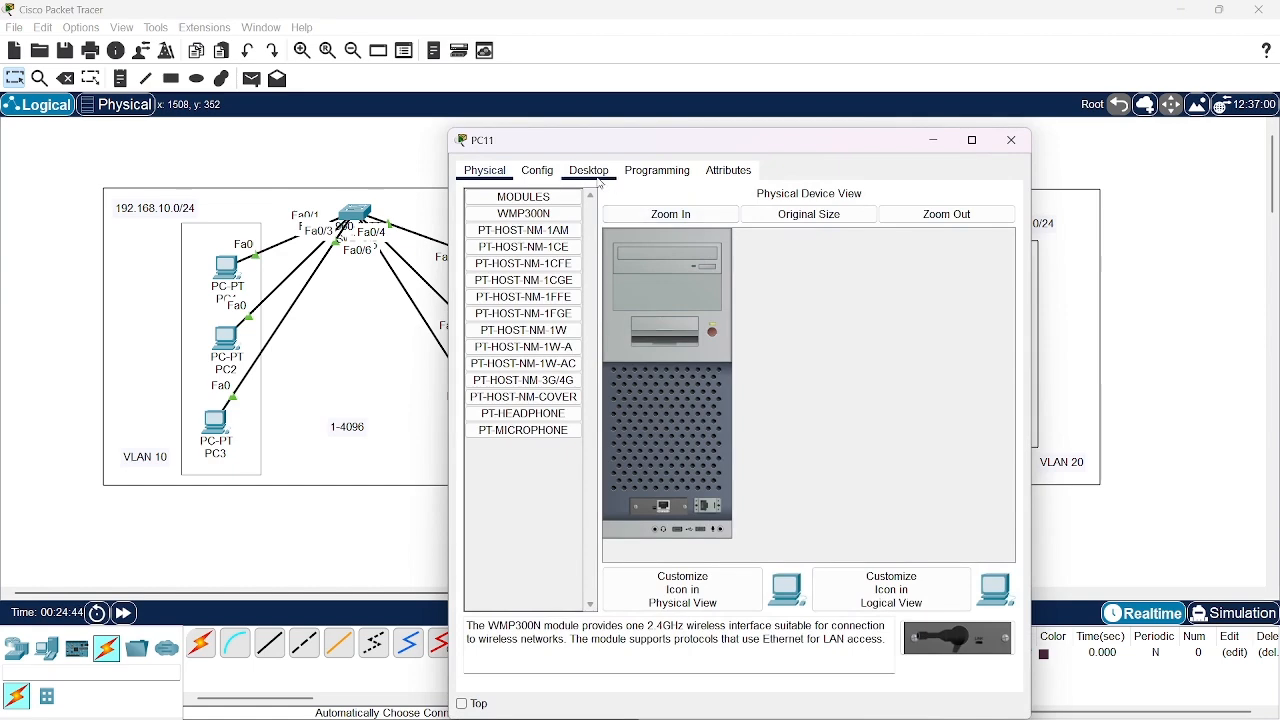
{"action": "left_click", "coordinate": [589, 170]}
{"action": "left_click", "coordinate": [532, 245]}
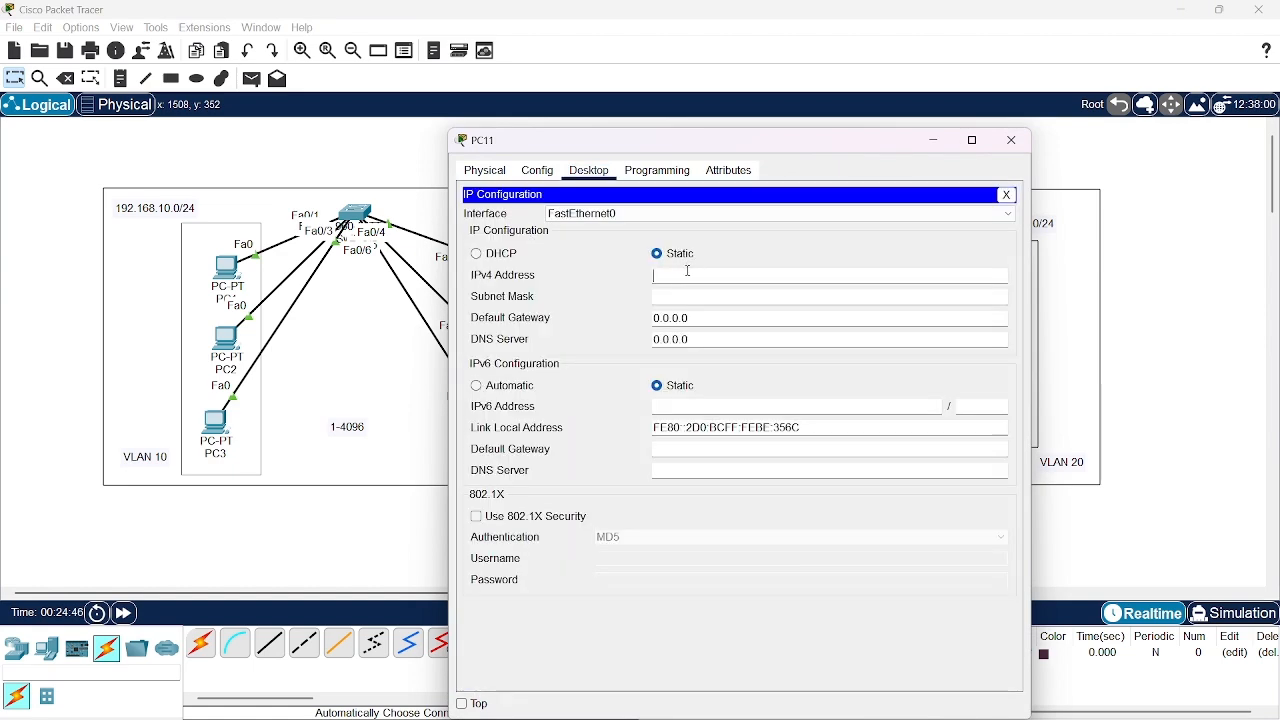
{"action": "left_click", "coordinate": [688, 271]}
{"action": "type", "text": "192.168.20"}
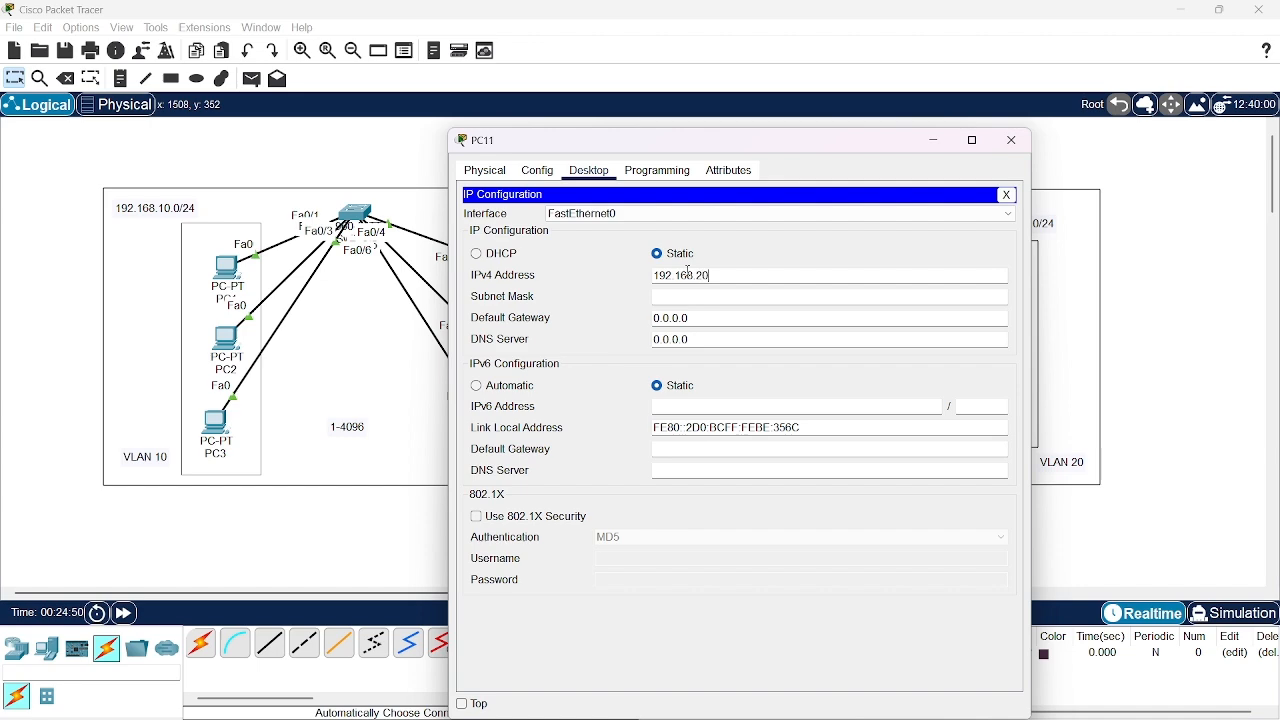
{"action": "type", "text": ".5"}
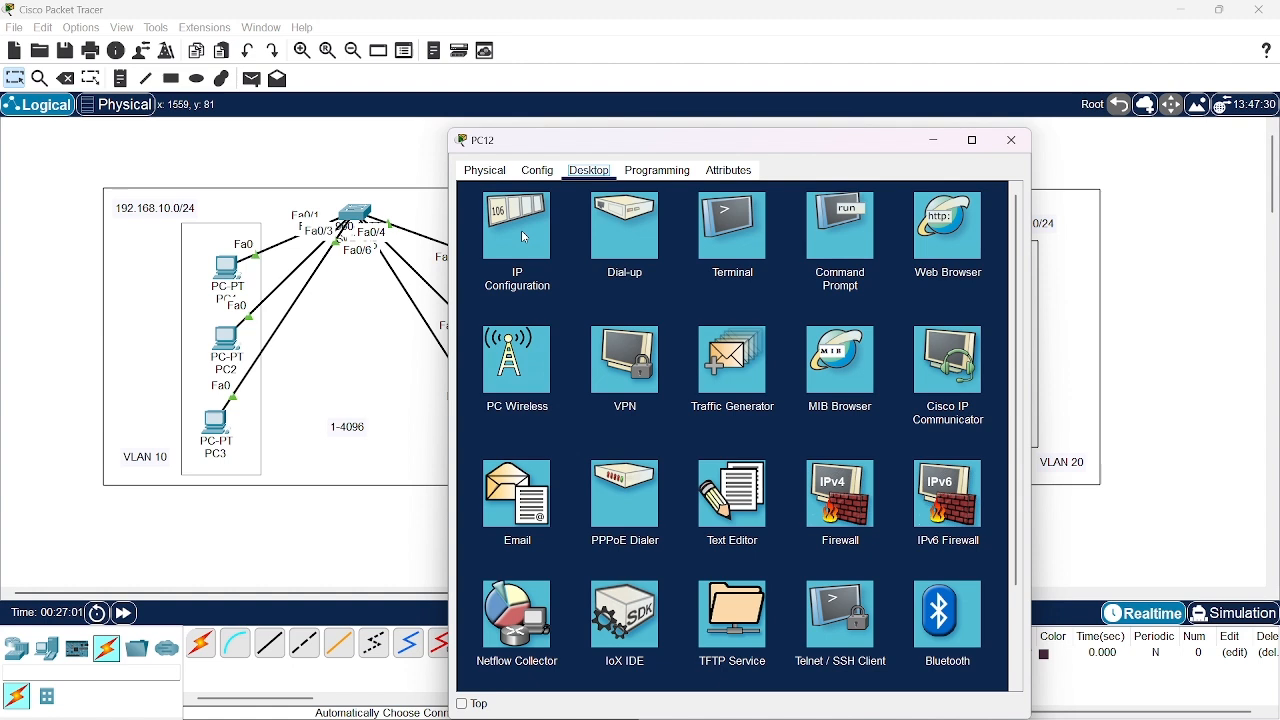
Give PC12 the static IPv4 address 192.168.20.6 with subnet mask 255.255.255.0 and close its configuration
{"action": "left_click", "coordinate": [522, 236]}
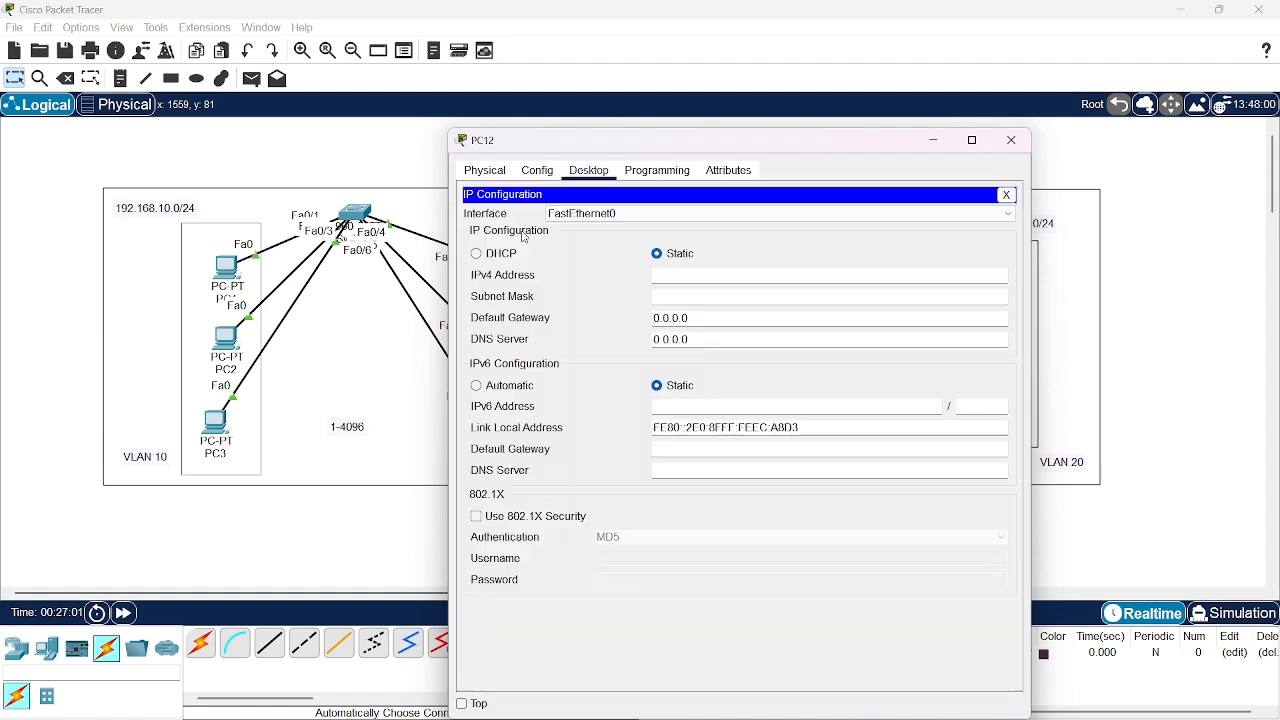
{"action": "left_click", "coordinate": [690, 282]}
{"action": "type", "text": "192.168.20.6"}
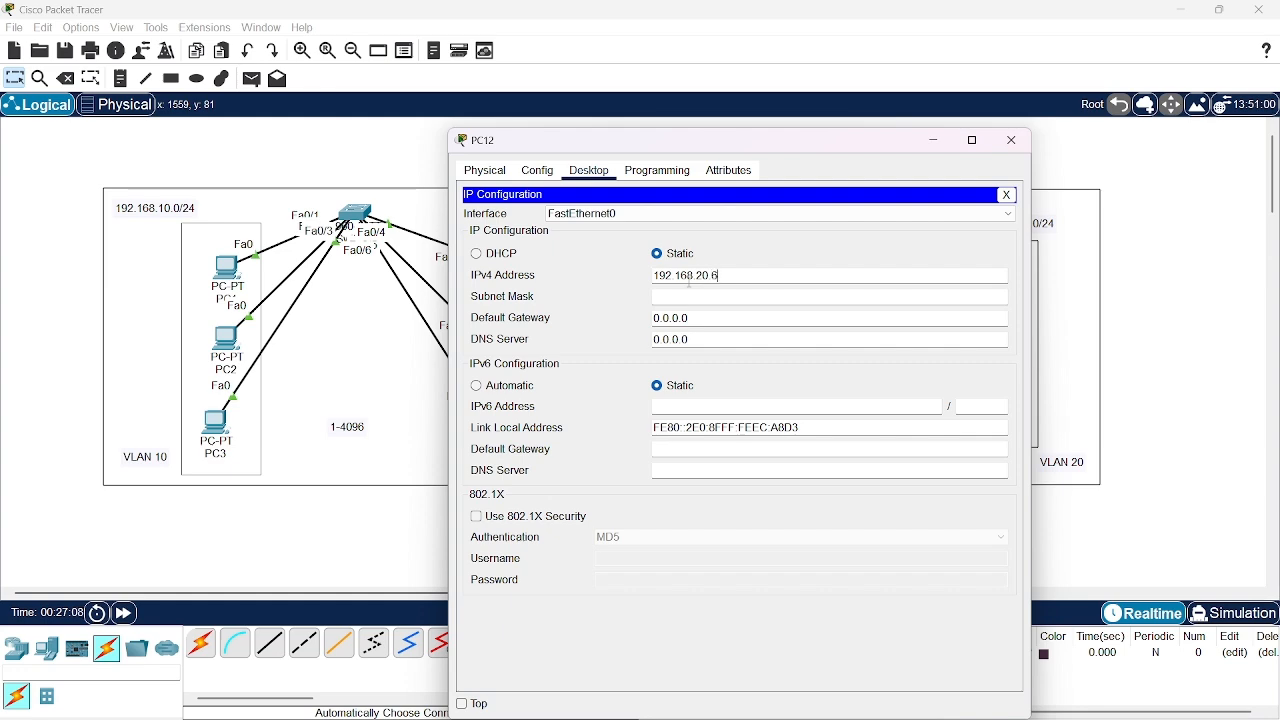
{"action": "key", "text": "Tab"}
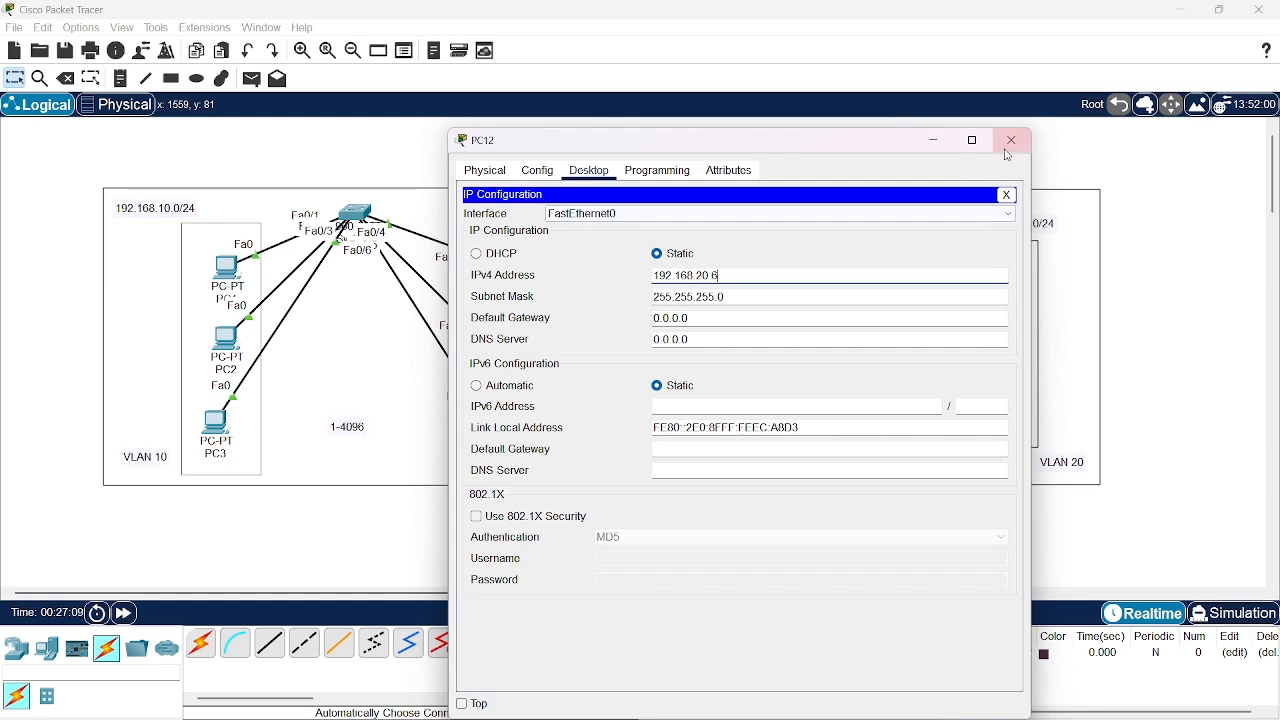
{"action": "left_click", "coordinate": [1011, 142]}
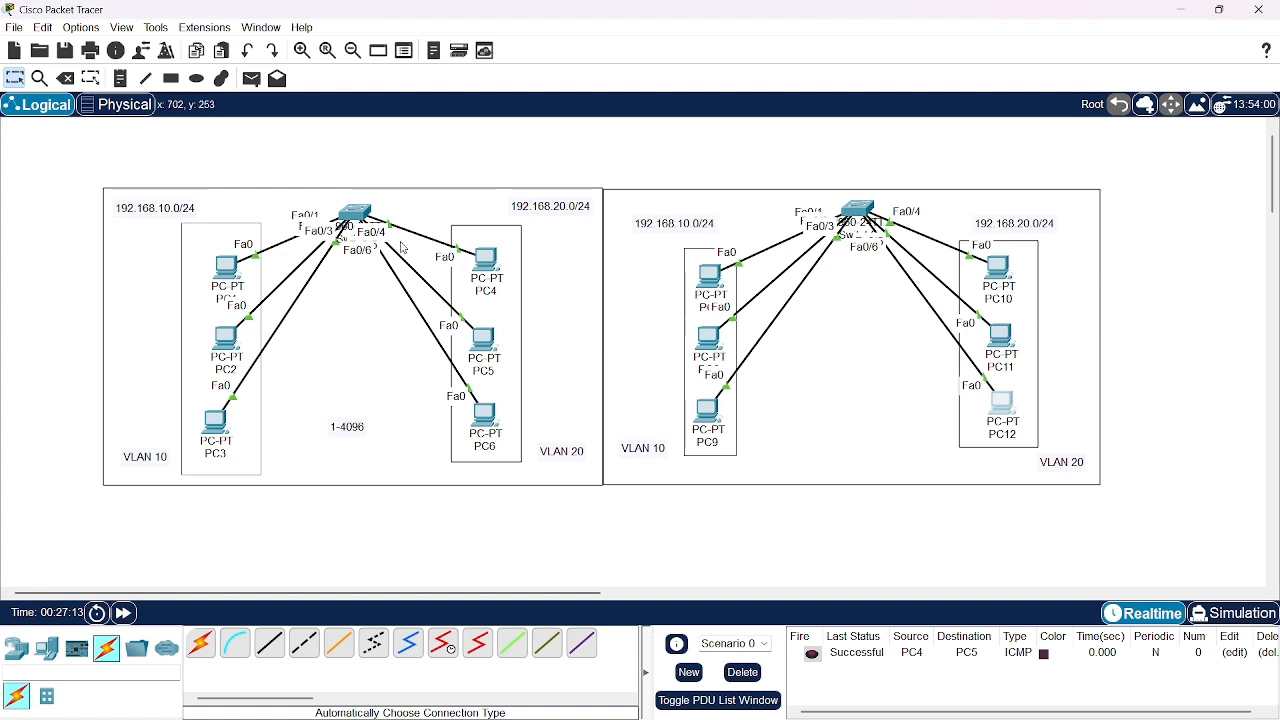
Test connectivity with simple PDUs from PC7 to PC9 and from PC10 to PC12, and delete the scenario's PDU entries
{"action": "left_click", "coordinate": [250, 80]}
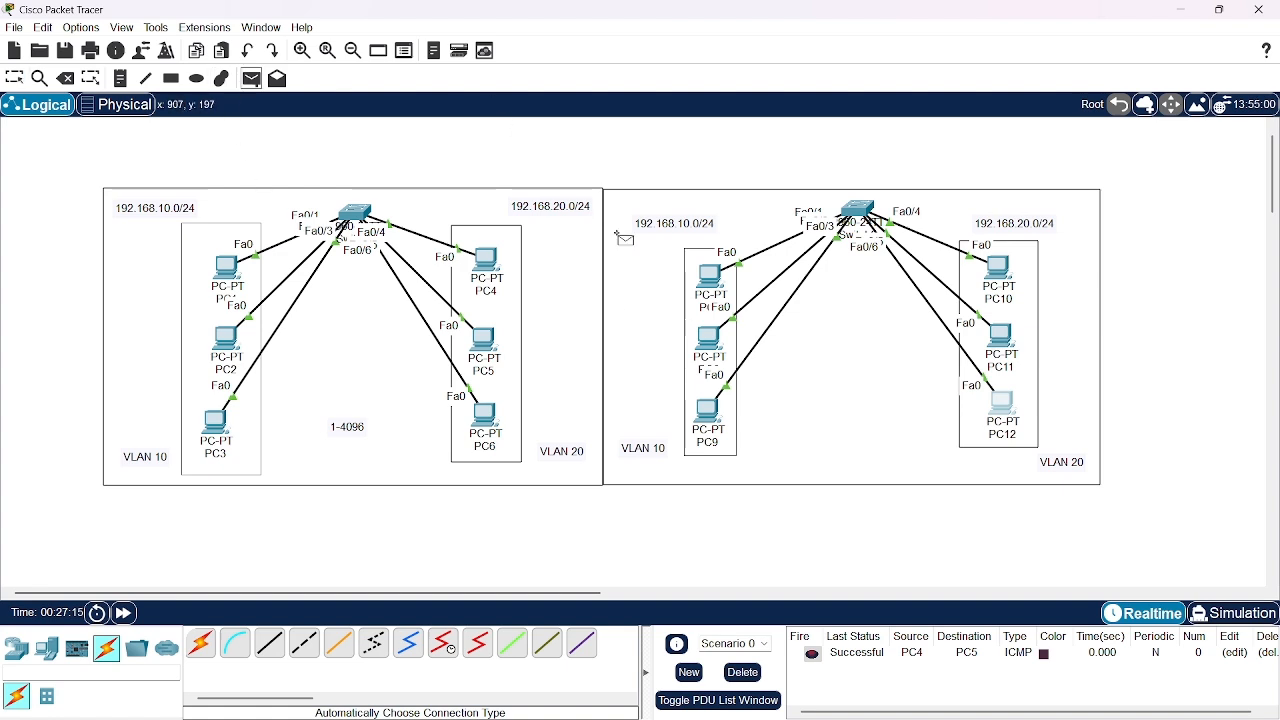
{"action": "left_click", "coordinate": [716, 277]}
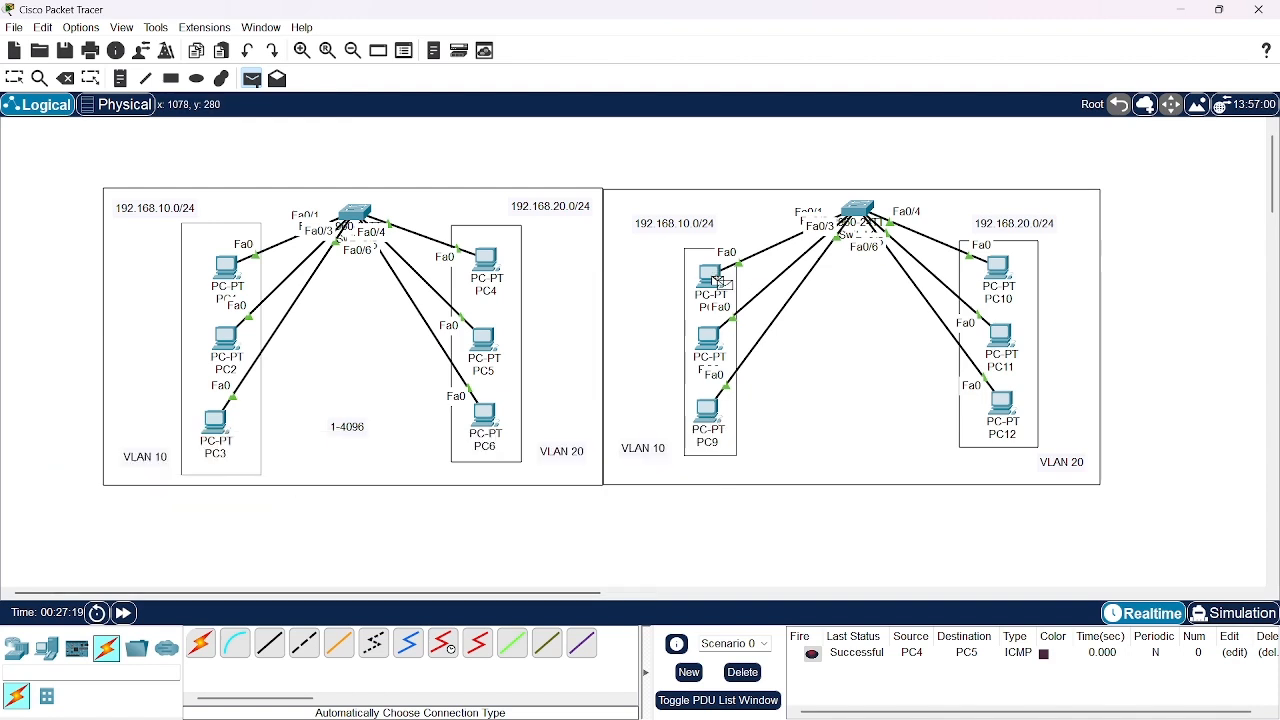
{"action": "left_click", "coordinate": [709, 418]}
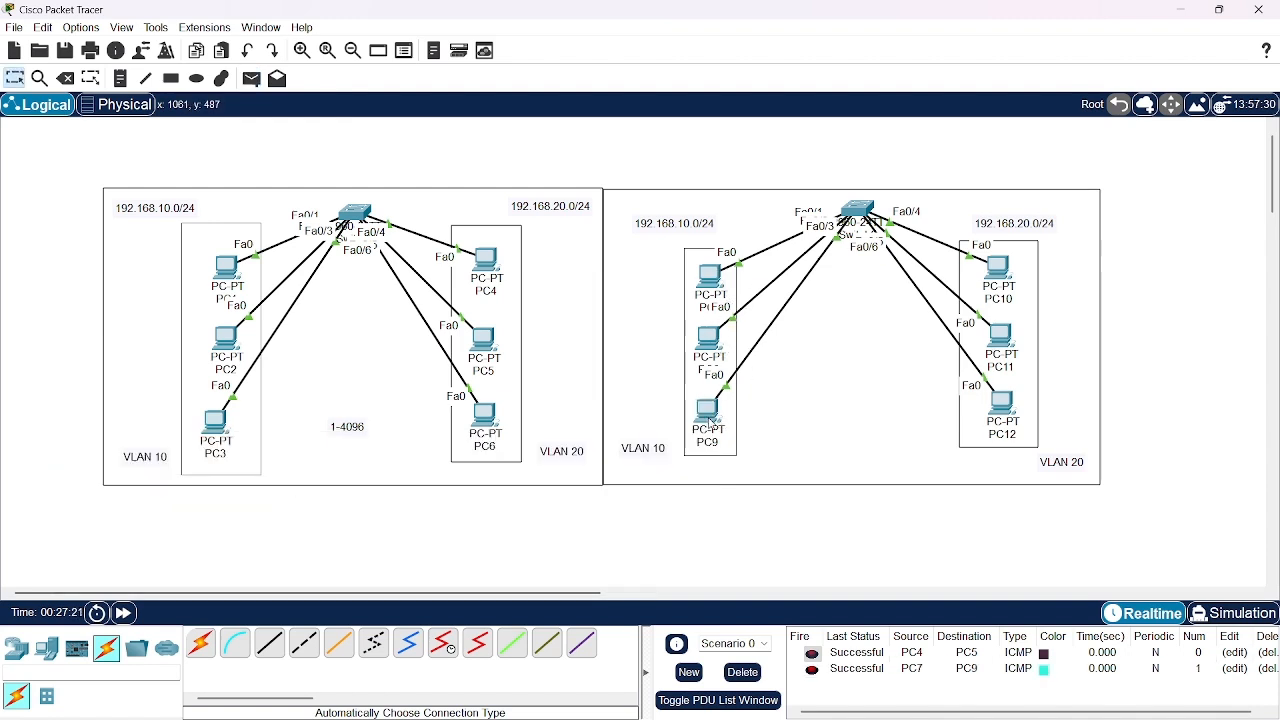
{"action": "left_click", "coordinate": [251, 78]}
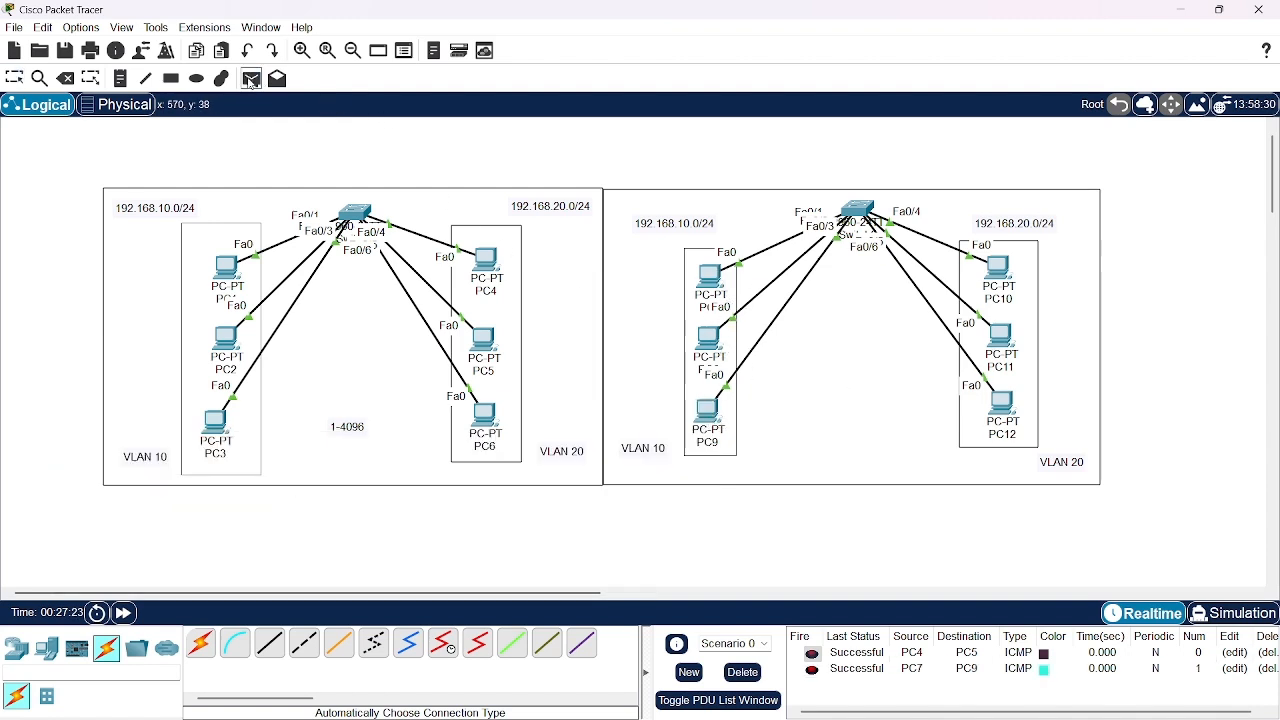
{"action": "left_click", "coordinate": [991, 267]}
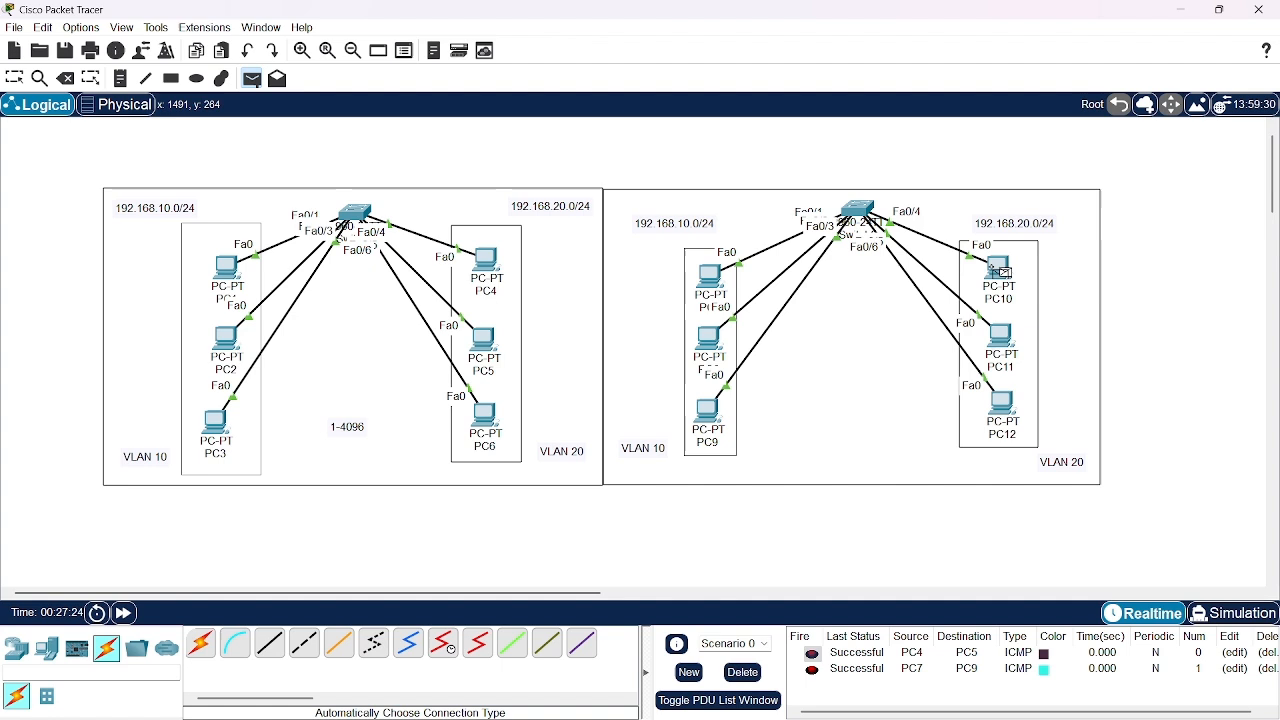
{"action": "left_click", "coordinate": [1008, 410]}
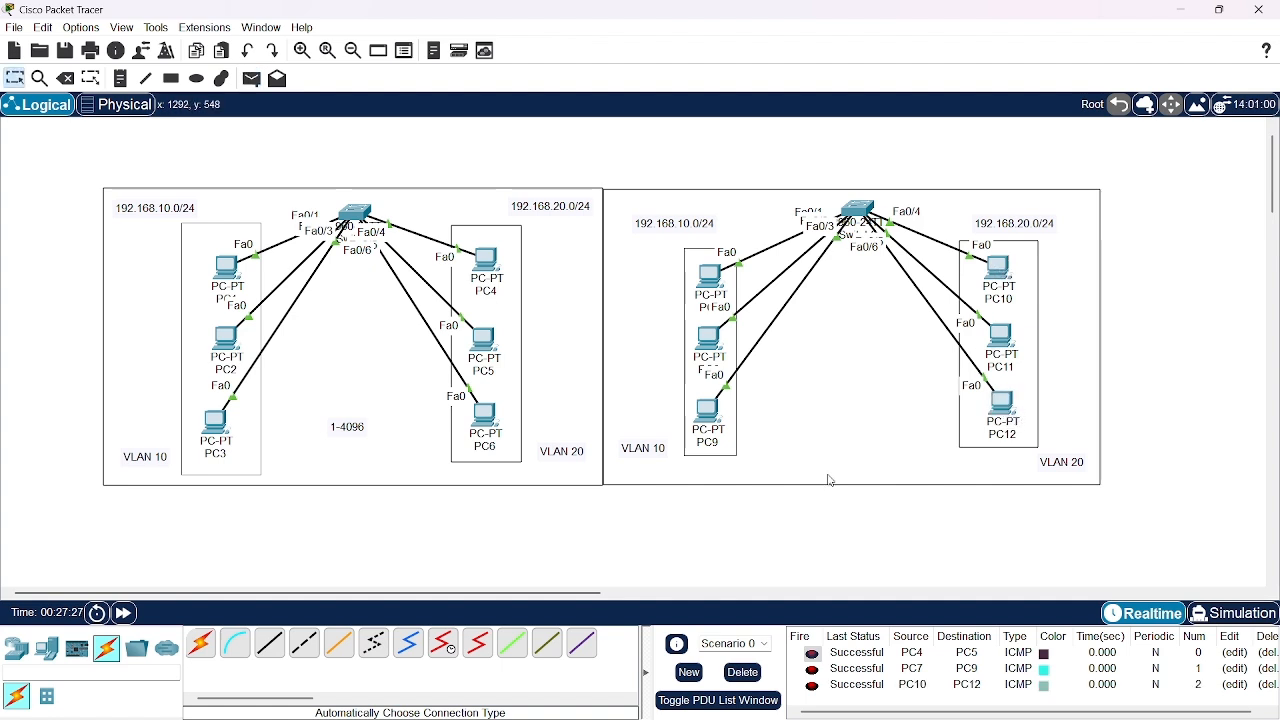
{"action": "left_click", "coordinate": [744, 673]}
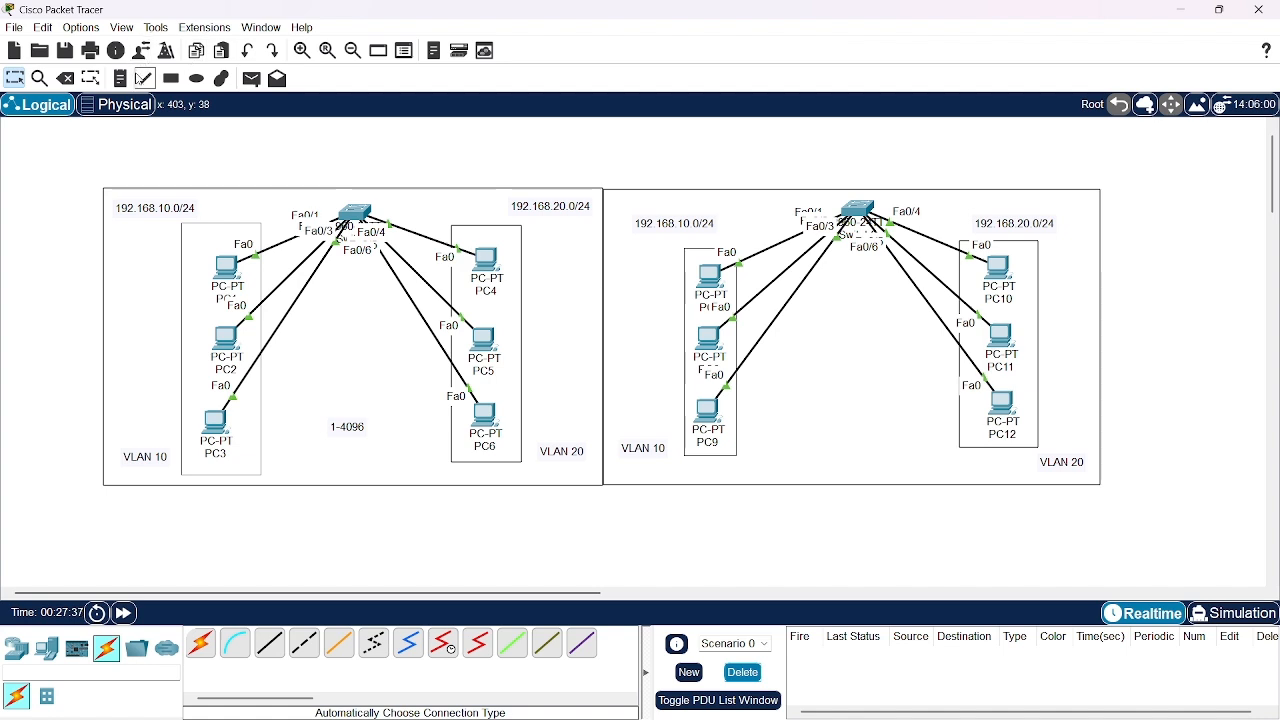
Add a text note reading TRUNK and place it just above the border between the two network frames
{"action": "left_click", "coordinate": [121, 78]}
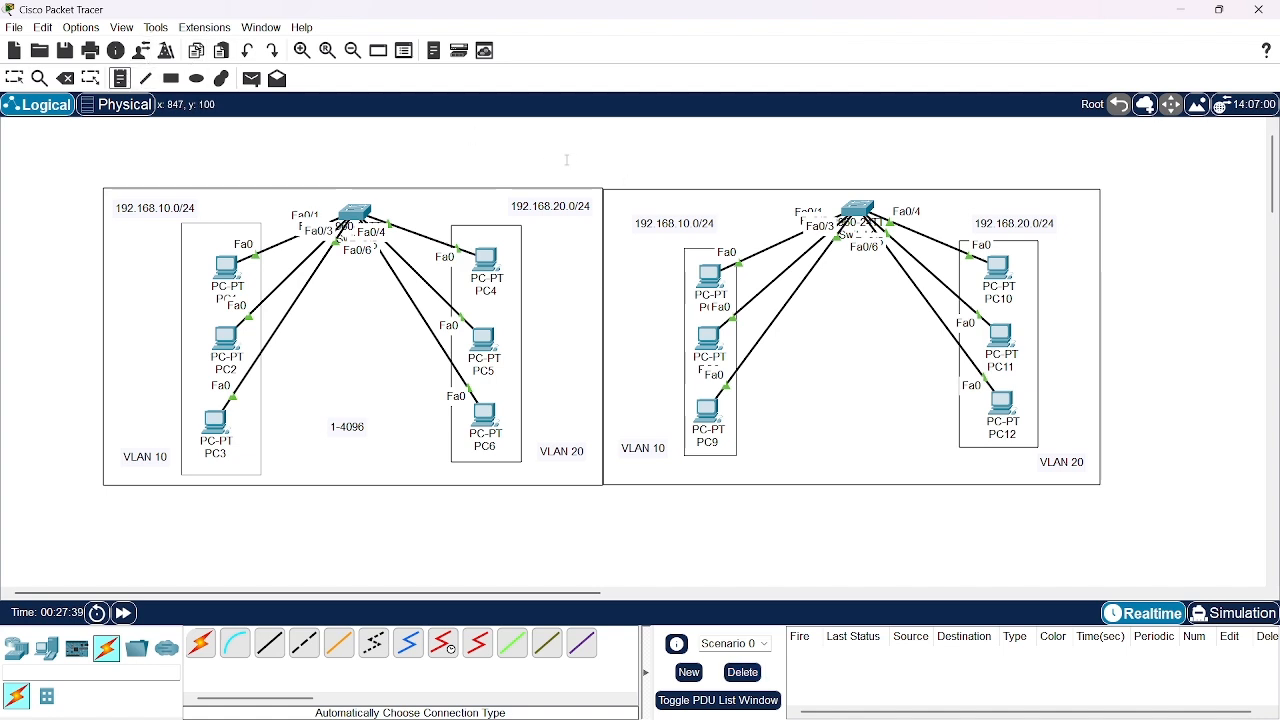
{"action": "left_click", "coordinate": [572, 160]}
{"action": "type", "text": "T"}
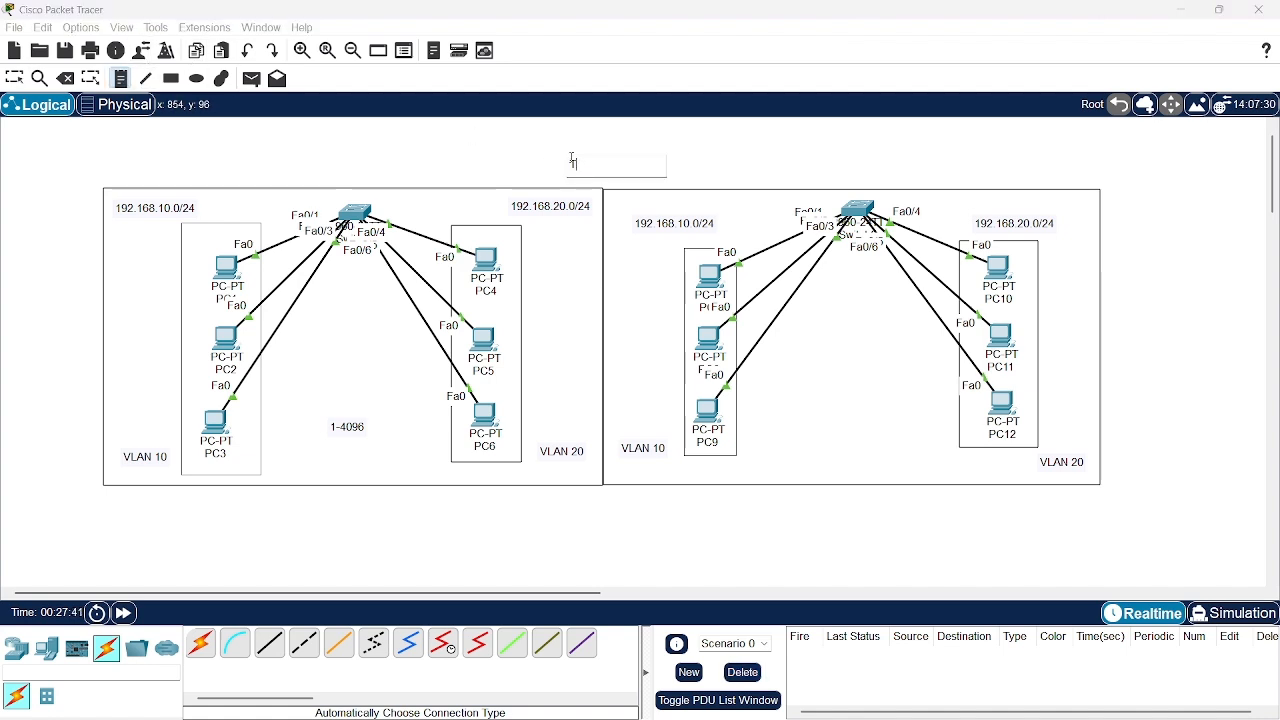
{"action": "type", "text": "RUNK"}
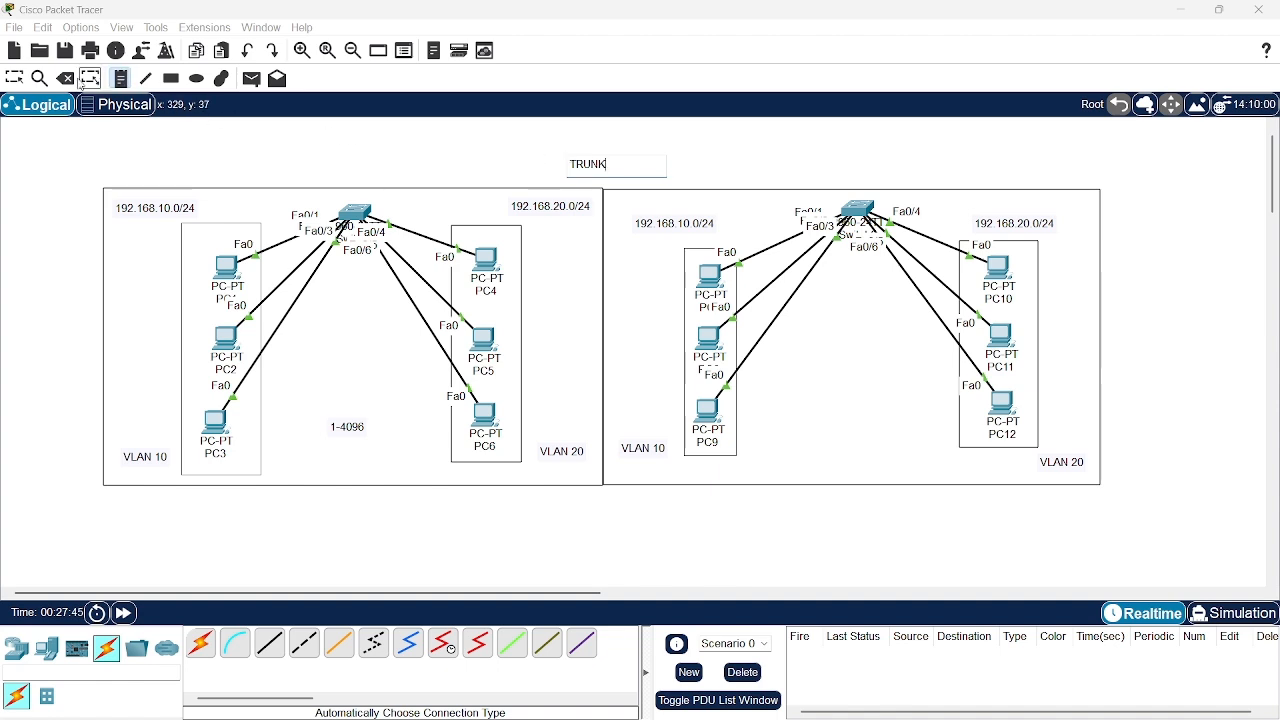
{"action": "left_click", "coordinate": [20, 86]}
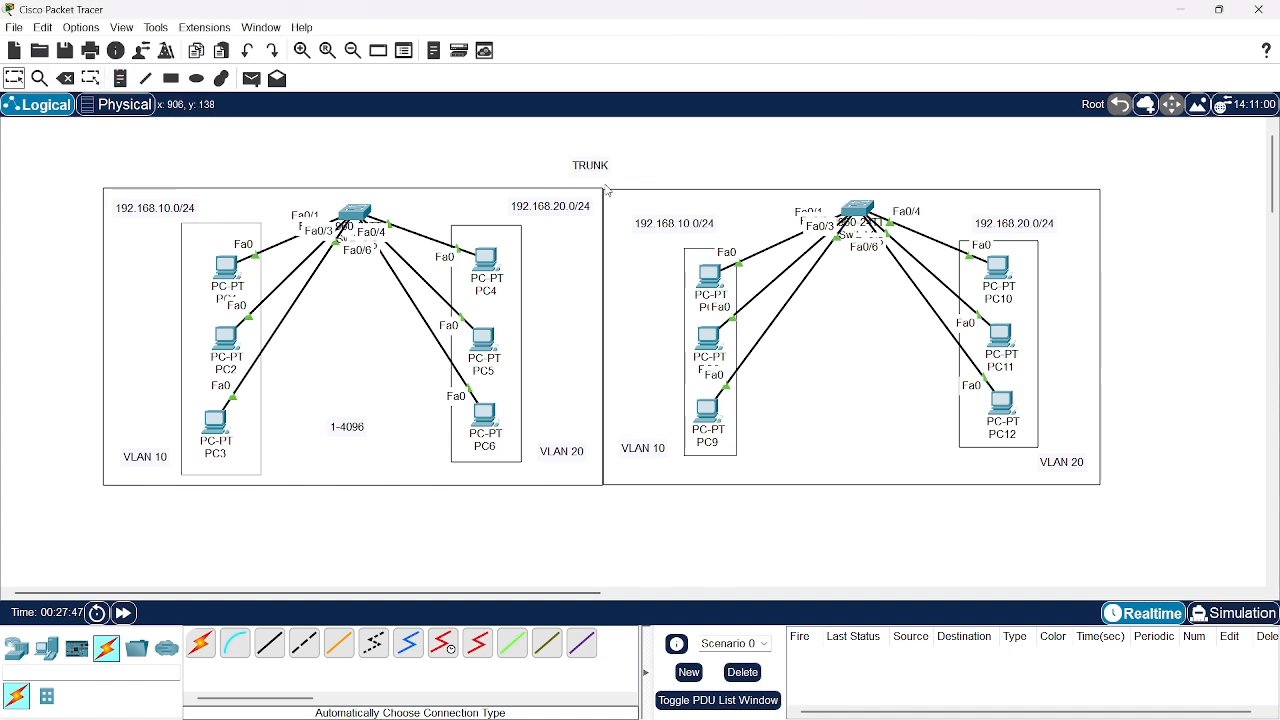
{"action": "left_click_drag", "start_coordinate": [591, 177], "coordinate": [603, 184]}
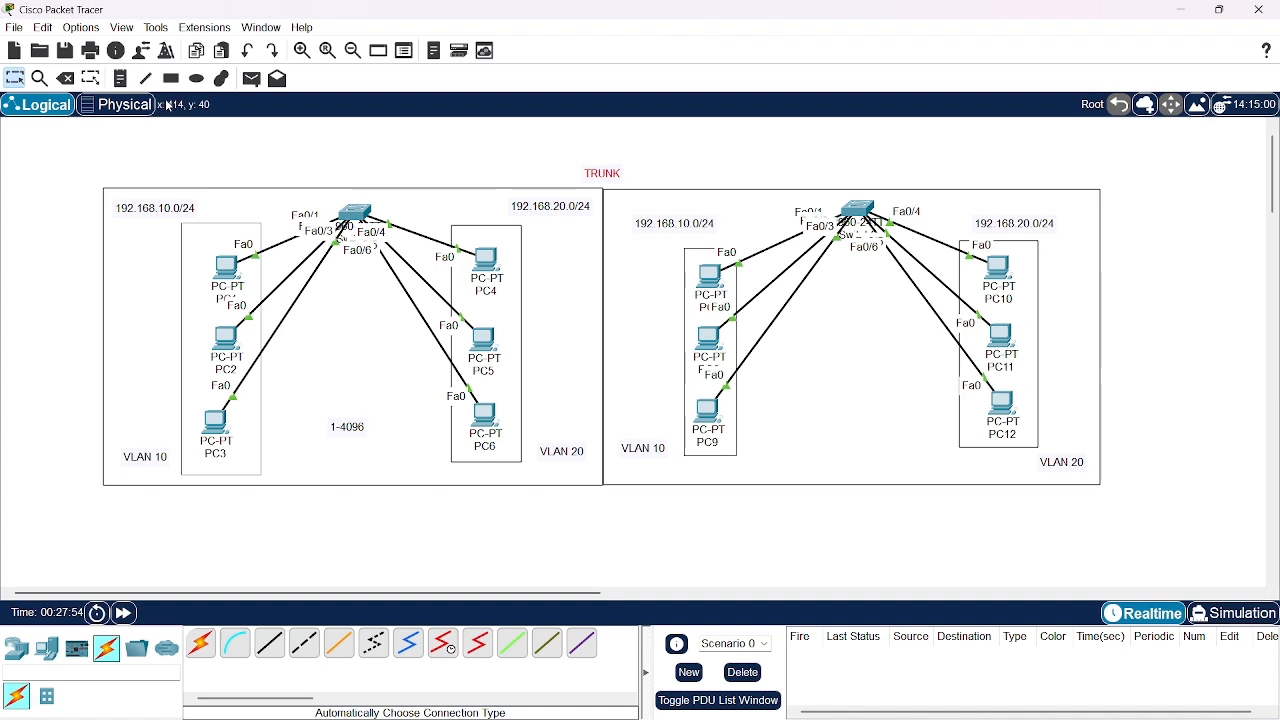
Link the first network's switch to the second network's switch with an automatically chosen connection
{"action": "left_click", "coordinate": [201, 643]}
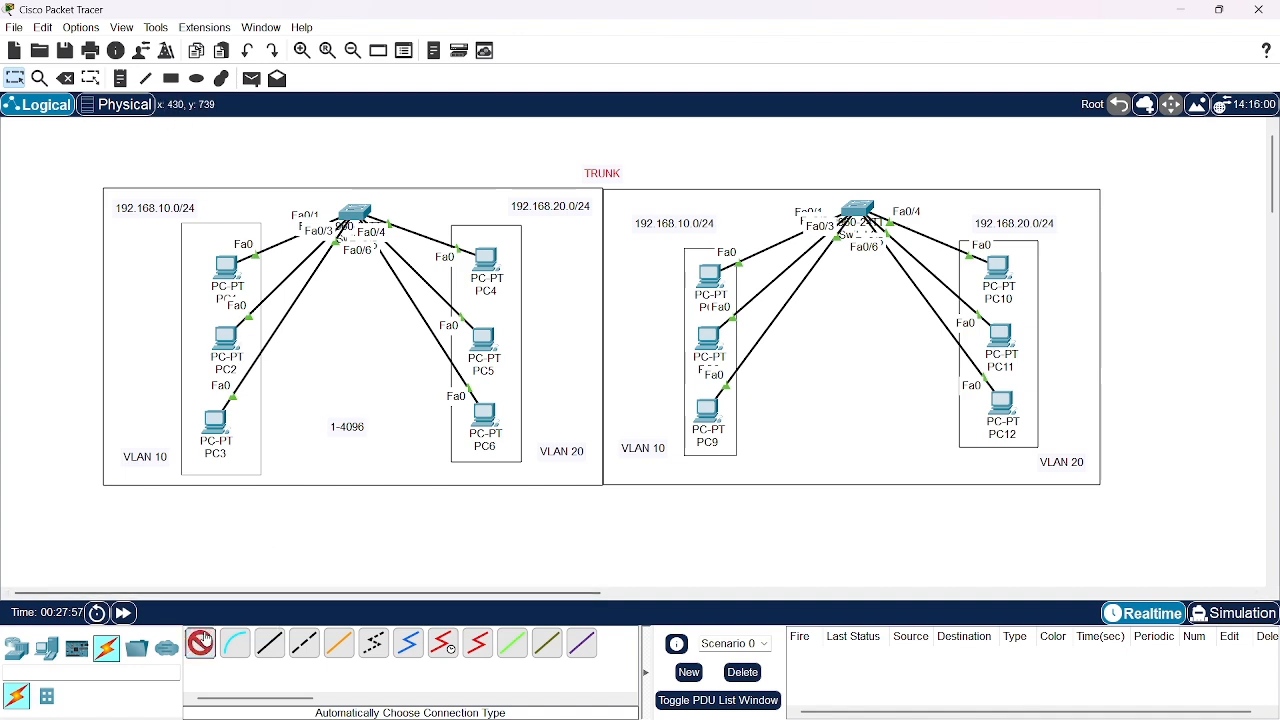
{"action": "left_click", "coordinate": [356, 212]}
{"action": "left_click", "coordinate": [858, 209]}
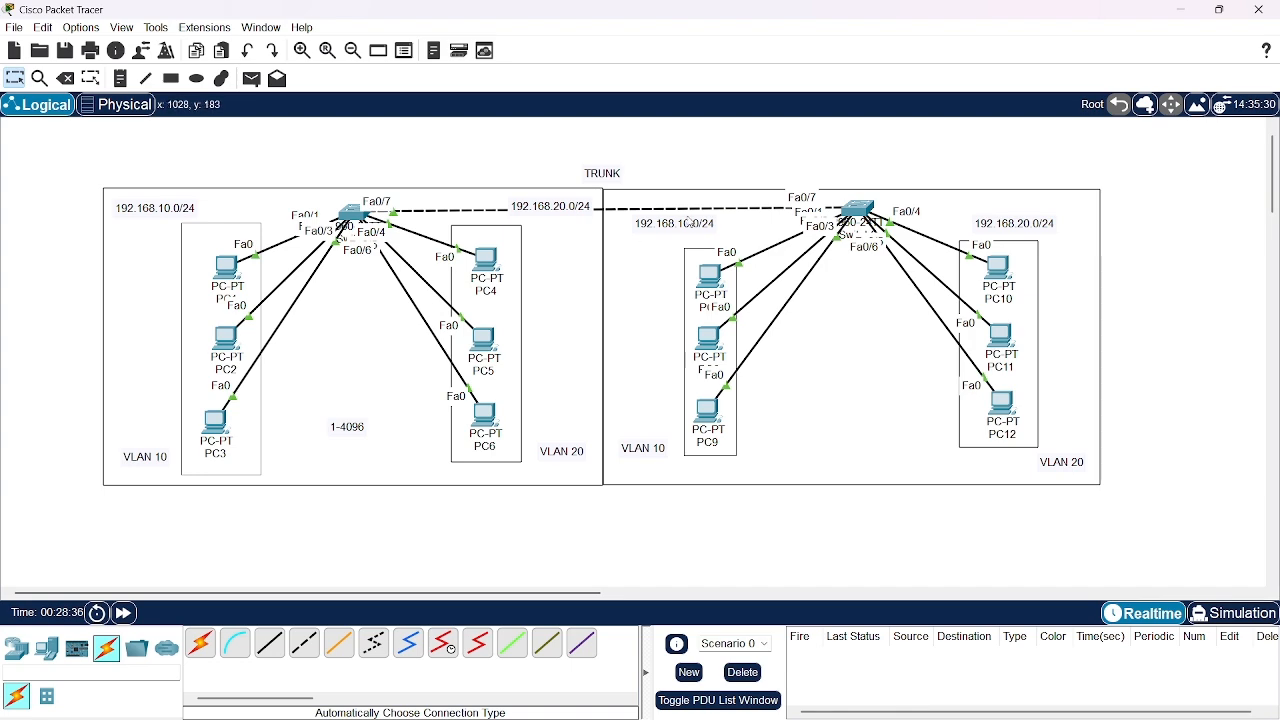
Open the second network's switch command line in a wider window and enter global configuration mode
{"action": "left_click", "coordinate": [859, 206]}
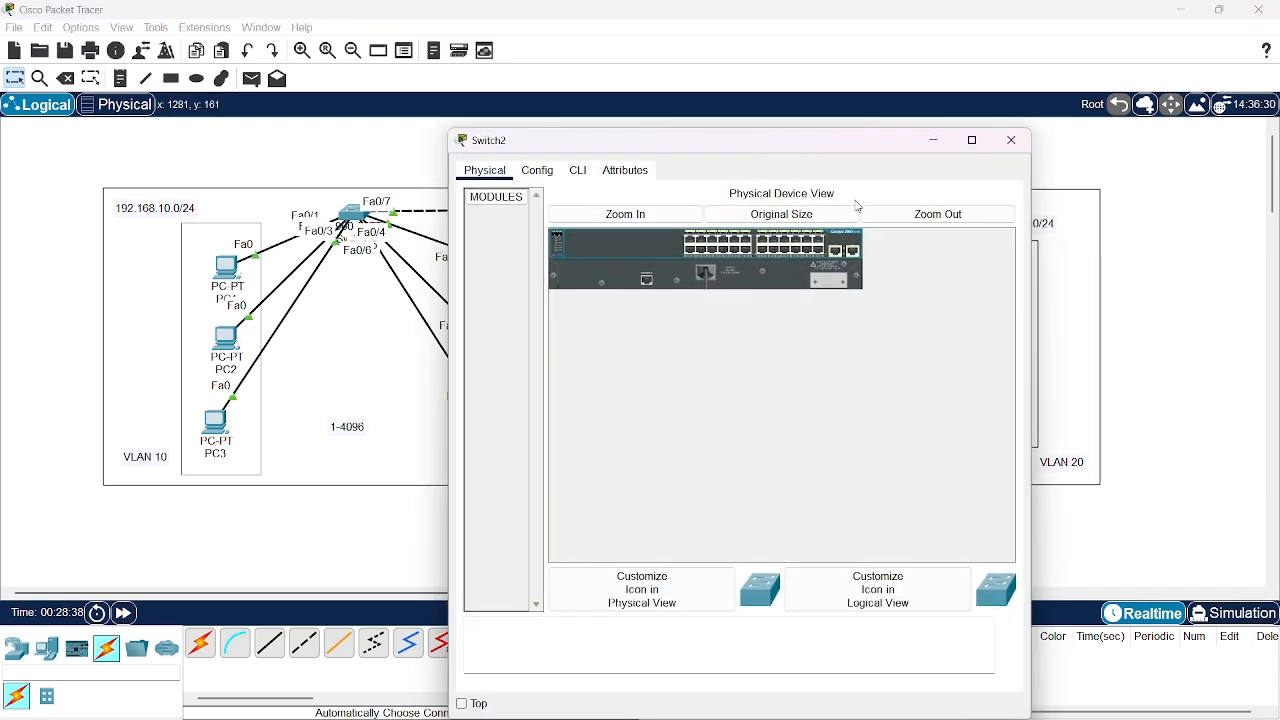
{"action": "left_click", "coordinate": [578, 170]}
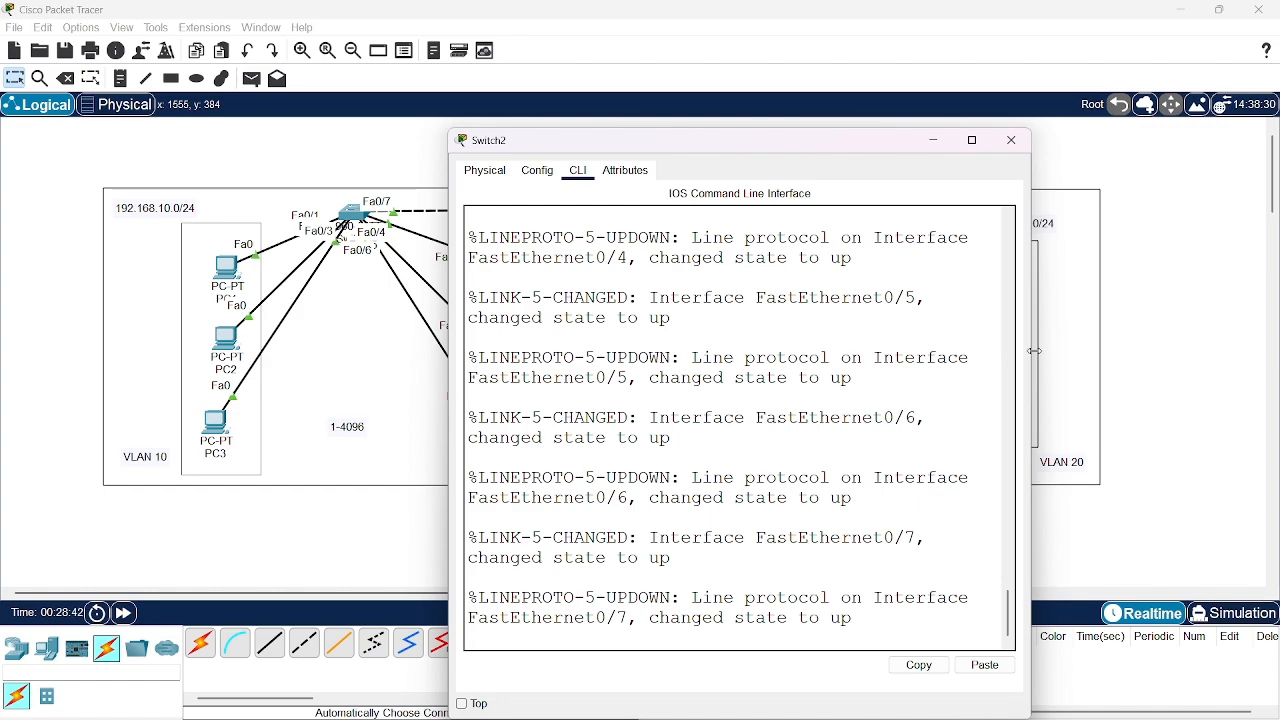
{"action": "left_click_drag", "start_coordinate": [1035, 351], "coordinate": [1274, 356]}
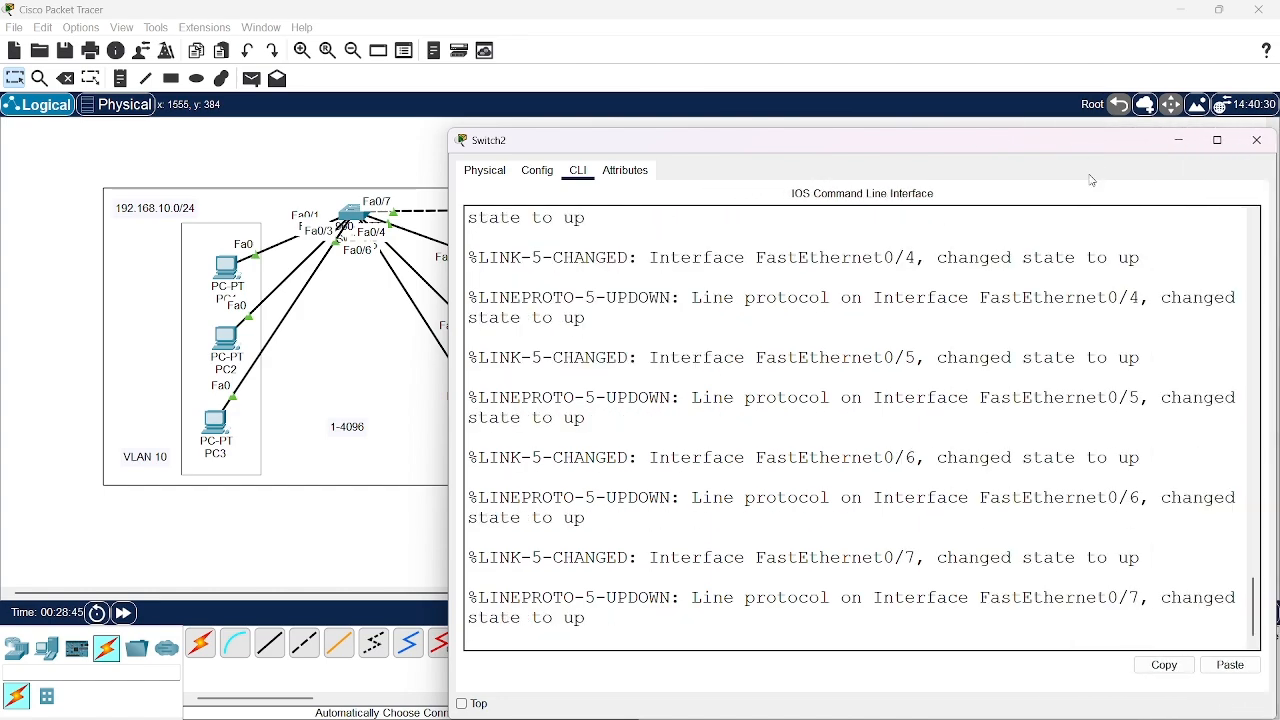
{"action": "left_click_drag", "start_coordinate": [1085, 151], "coordinate": [881, 92]}
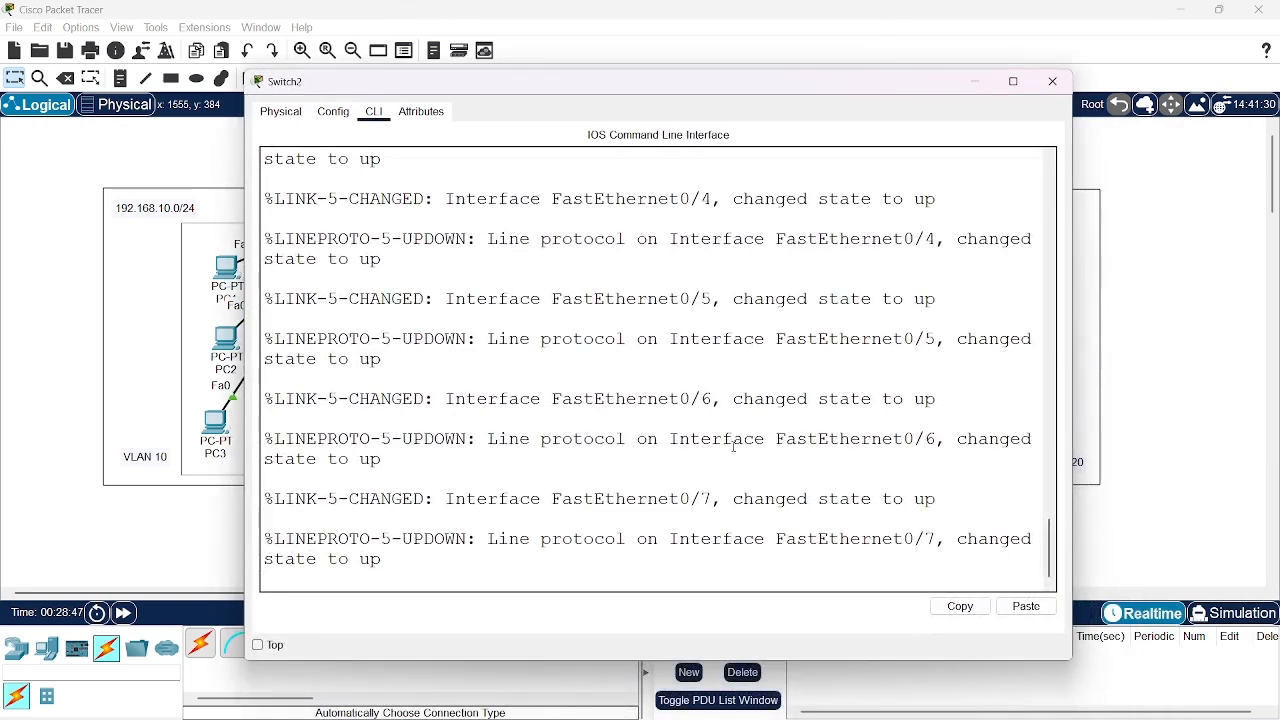
{"action": "key", "text": "Return"}
{"action": "key", "text": "Return"}
{"action": "key", "text": "Return"}
{"action": "key", "text": "Return"}
{"action": "type", "text": "e"}
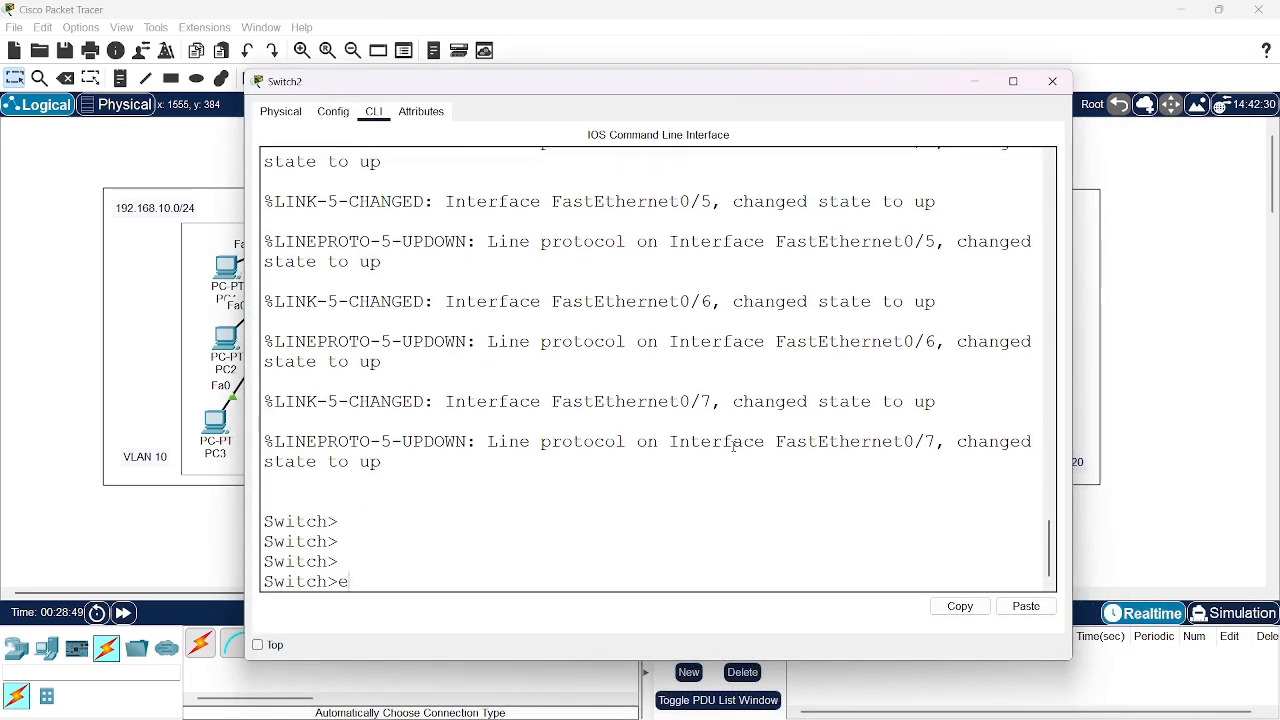
{"action": "type", "text": "n"}
{"action": "key", "text": "Return"}
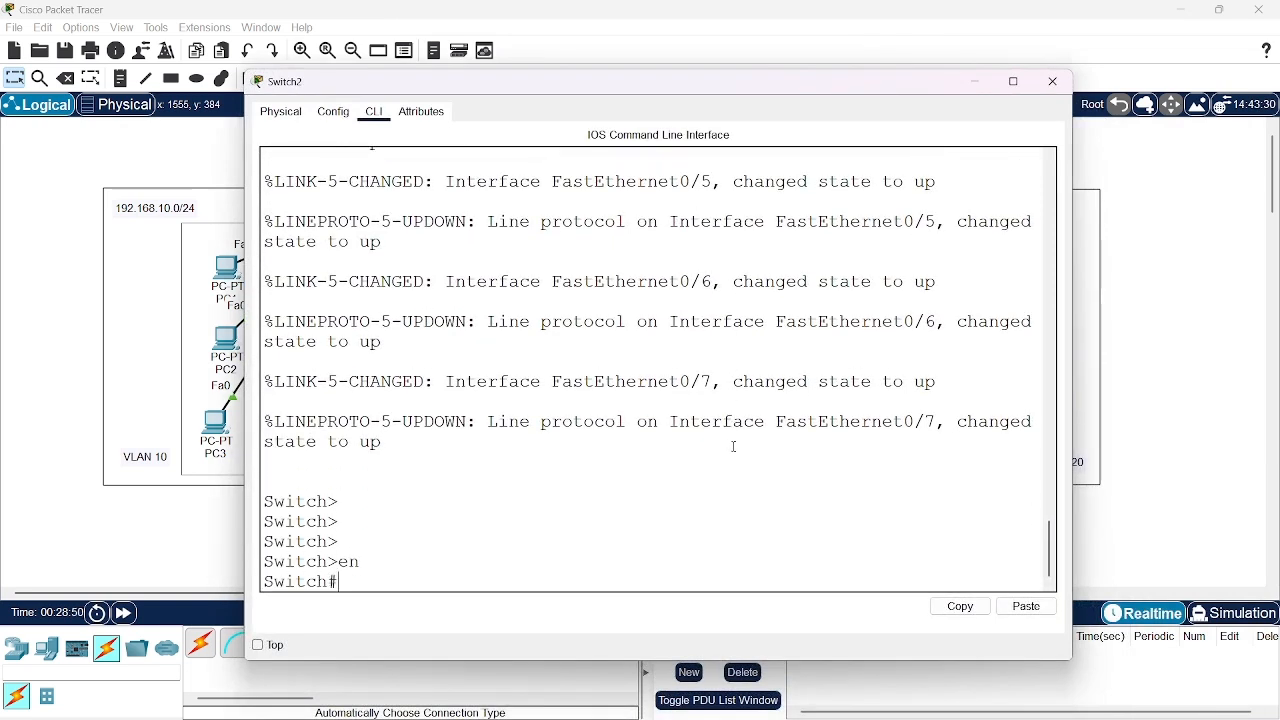
{"action": "type", "text": "conf t"}
{"action": "key", "text": "Return"}
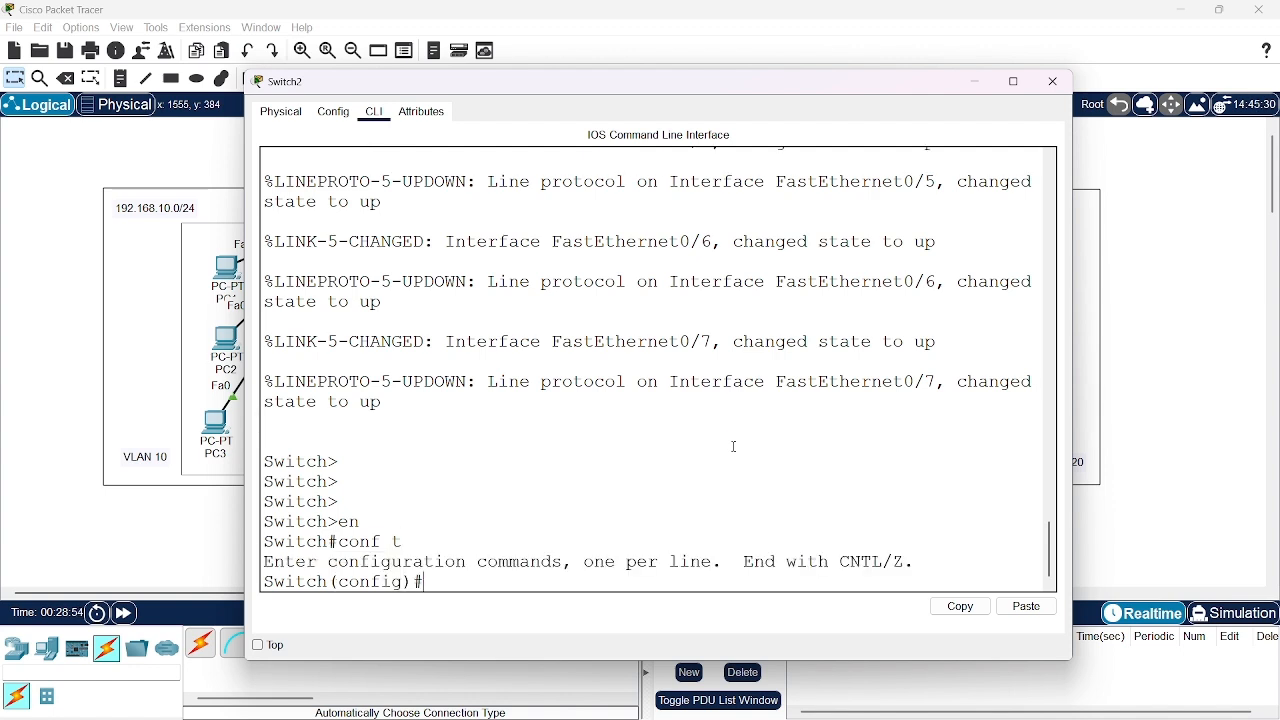
Create VLAN 10 on Switch2 with the name programing and return to global configuration mode
{"action": "type", "text": "vlan 10"}
{"action": "key", "text": "Return"}
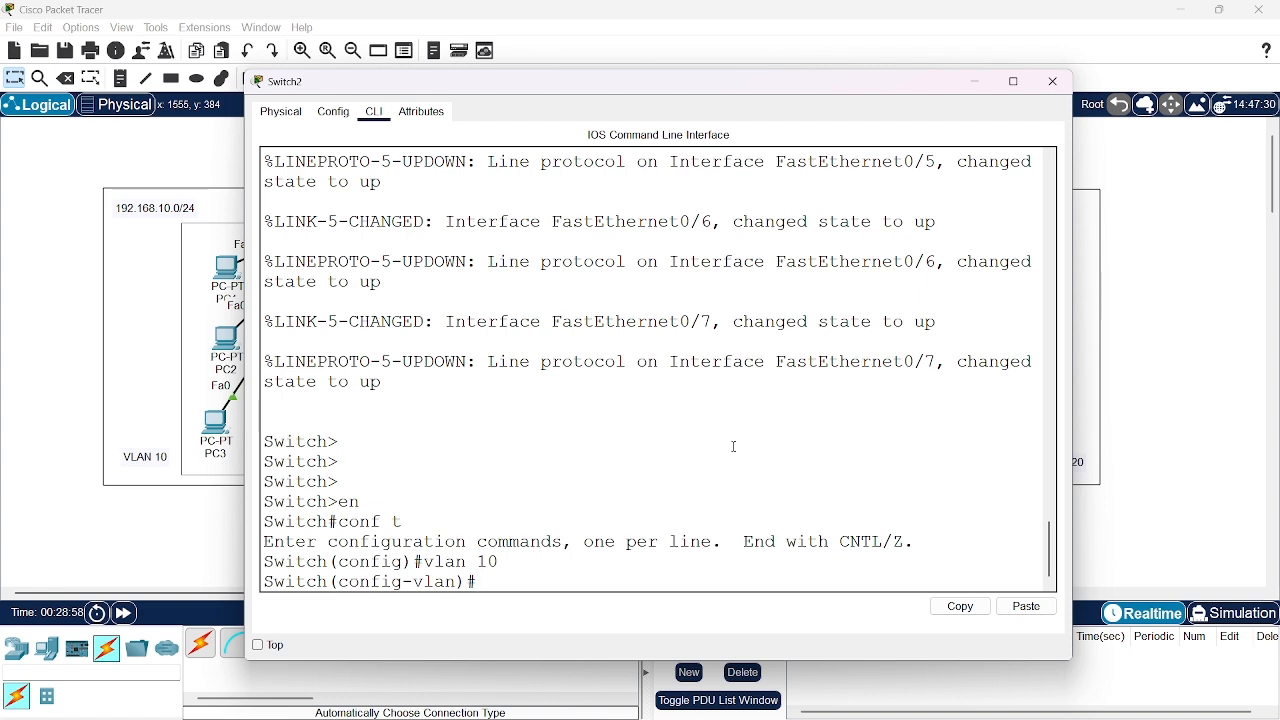
{"action": "type", "text": "name progra"}
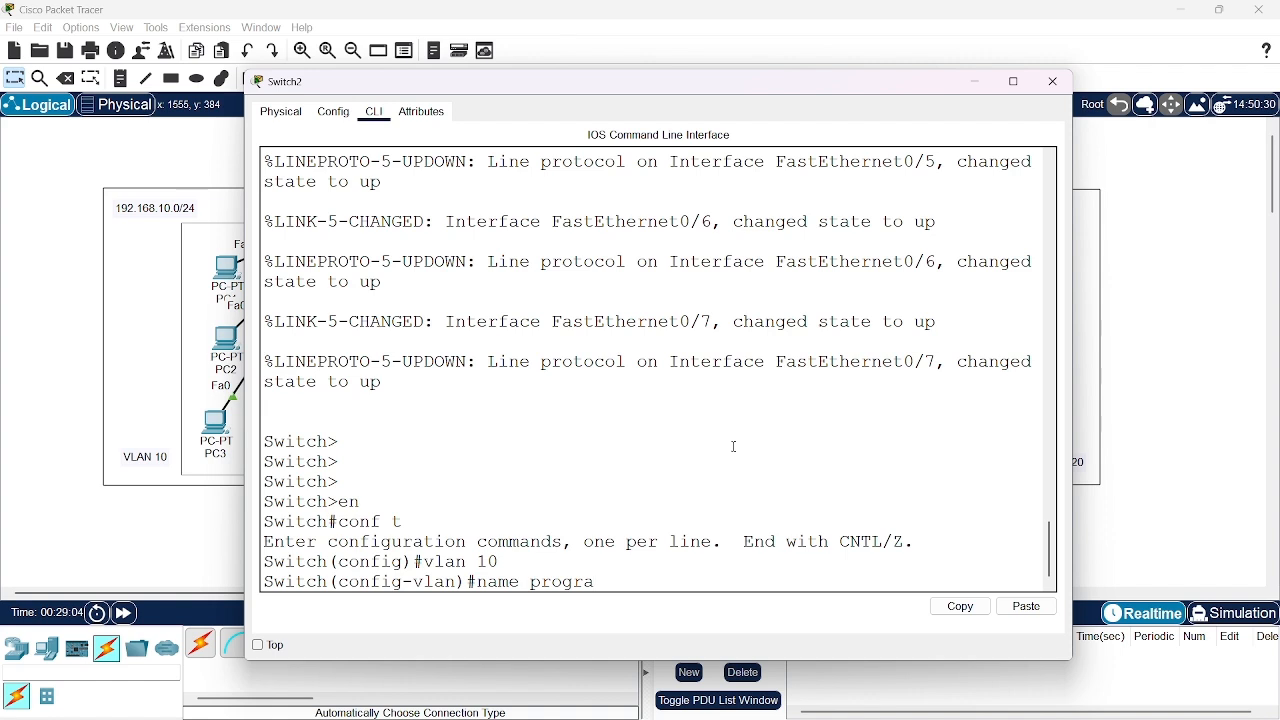
{"action": "type", "text": "minhg"}
{"action": "key", "text": "BackSpace"}
{"action": "key", "text": "BackSpace"}
{"action": "type", "text": "g"}
{"action": "key", "text": "Return"}
{"action": "type", "text": "exit"}
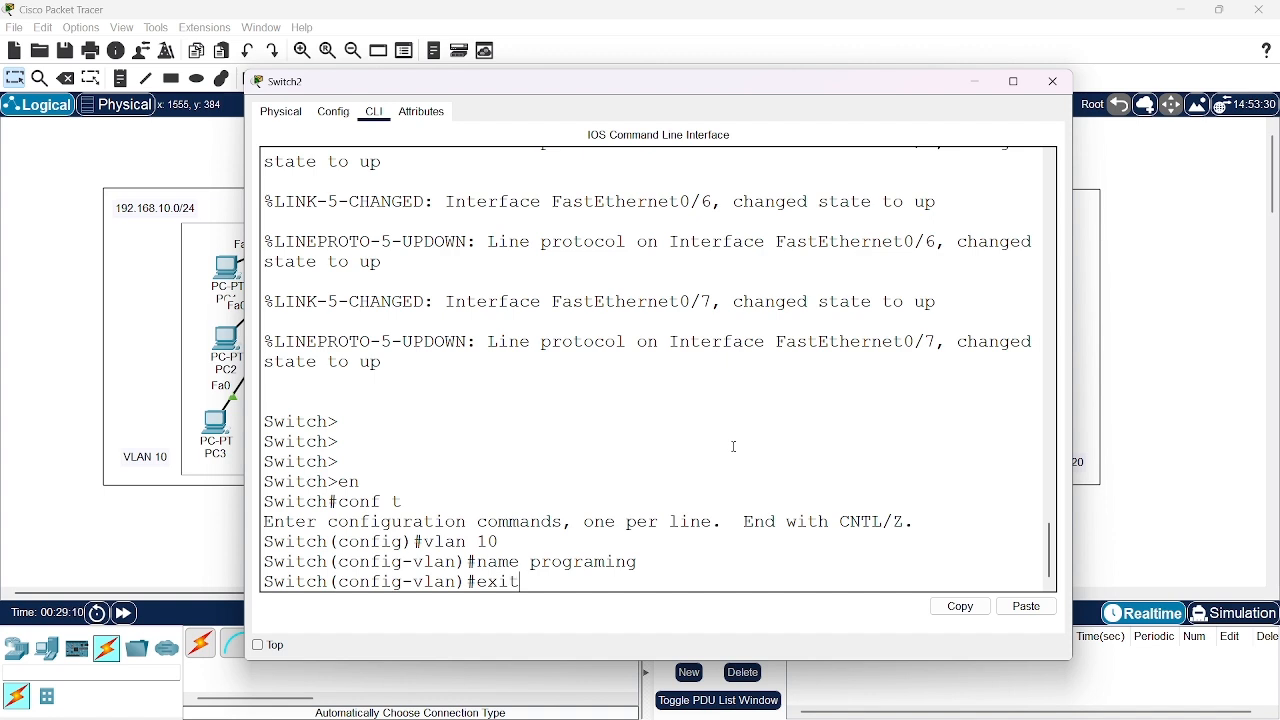
{"action": "key", "text": "Return"}
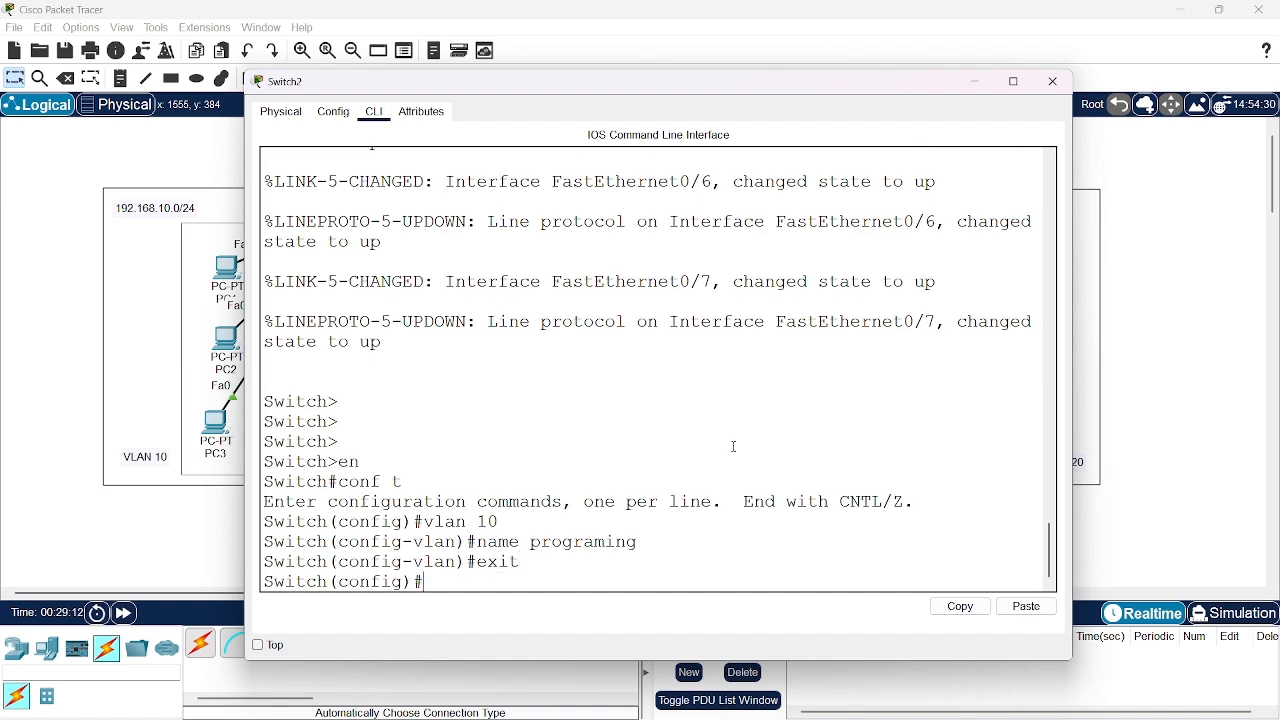
Create VLAN 20 on Switch2 with the name marketing and return to global configuration mode
{"action": "type", "text": "vlan 20"}
{"action": "key", "text": "Return"}
{"action": "type", "text": "name"}
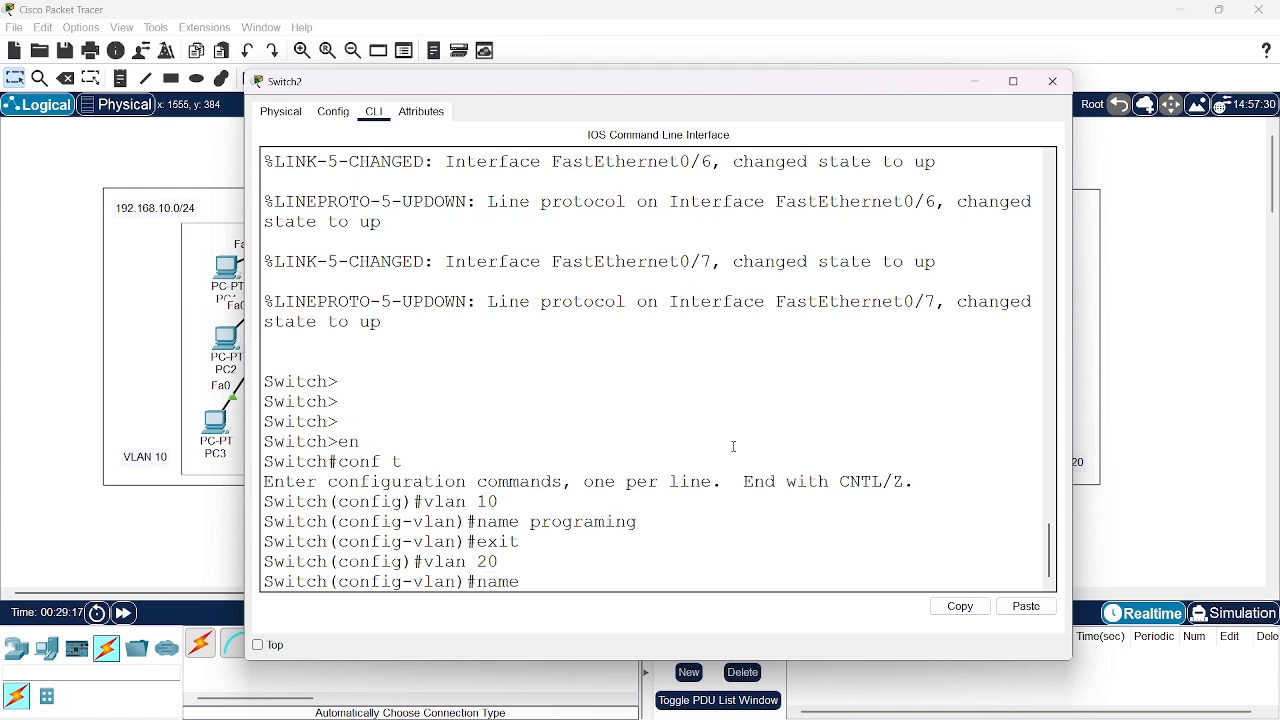
{"action": "type", "text": " marketing"}
{"action": "key", "text": "Return"}
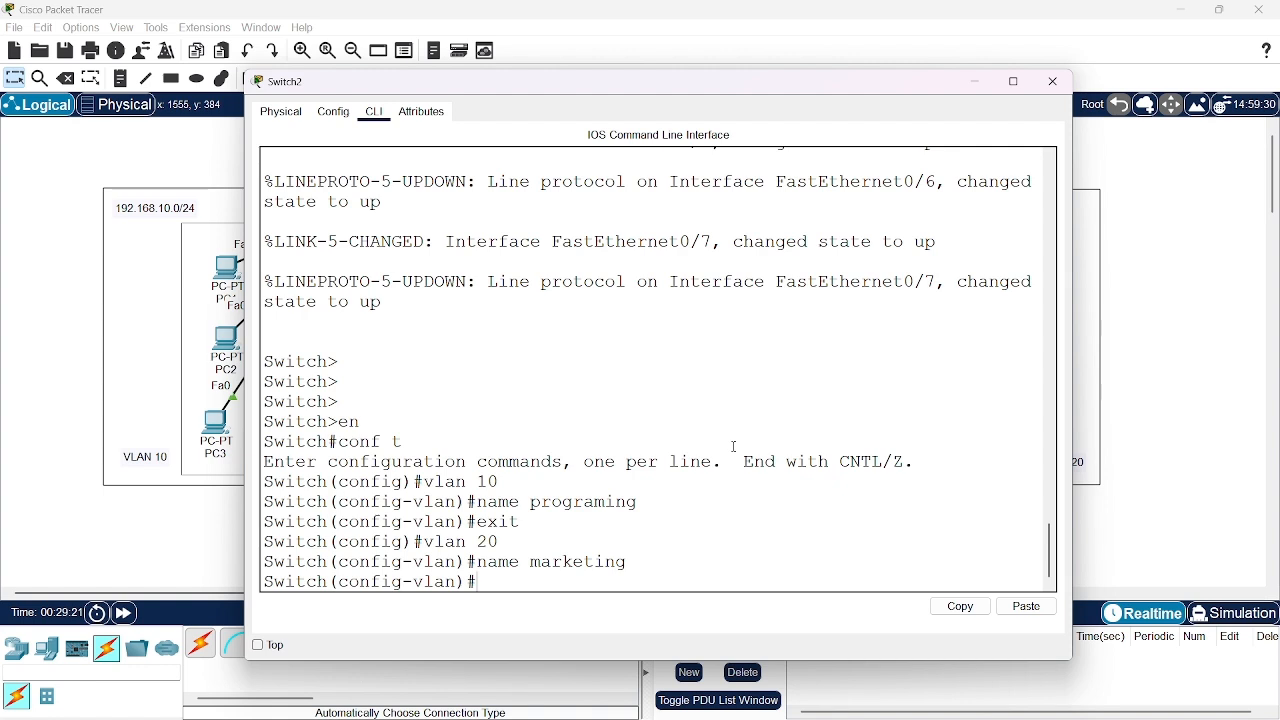
{"action": "type", "text": "exit"}
{"action": "key", "text": "Return"}
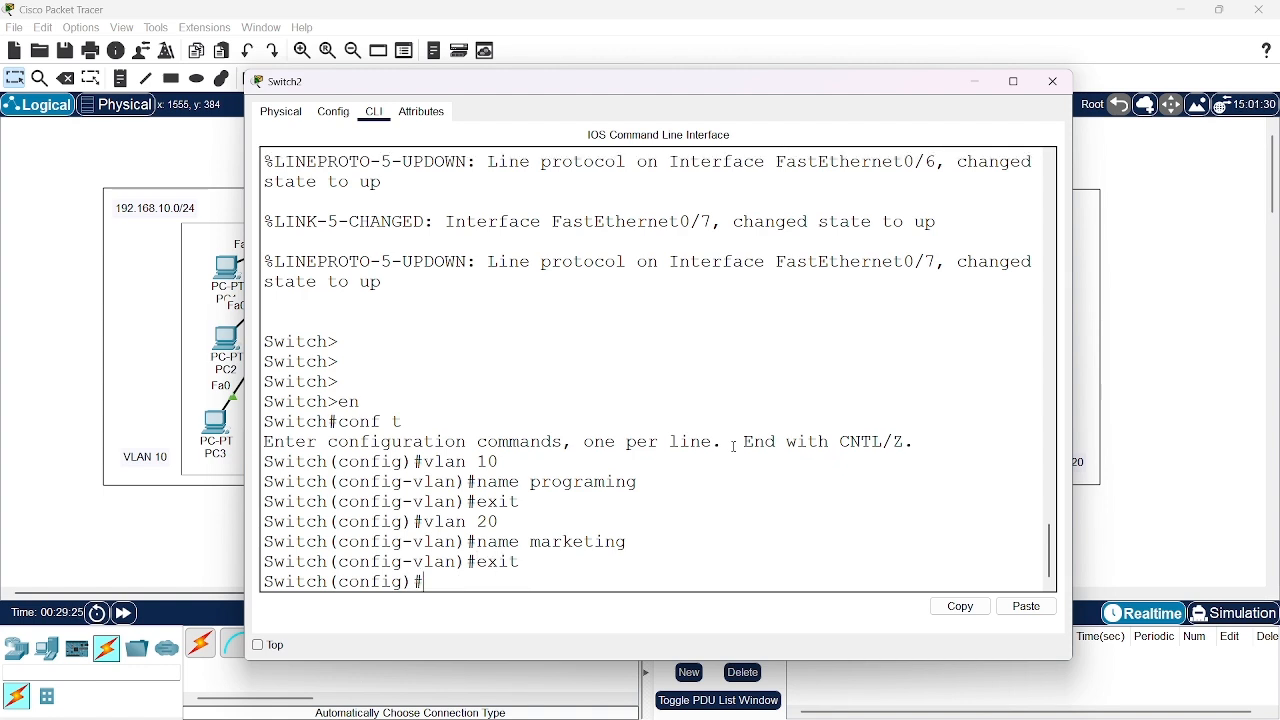
Display Switch2's brief VLAN table from configuration mode to check the VLANs and their ports
{"action": "type", "text": "do show vlan brief"}
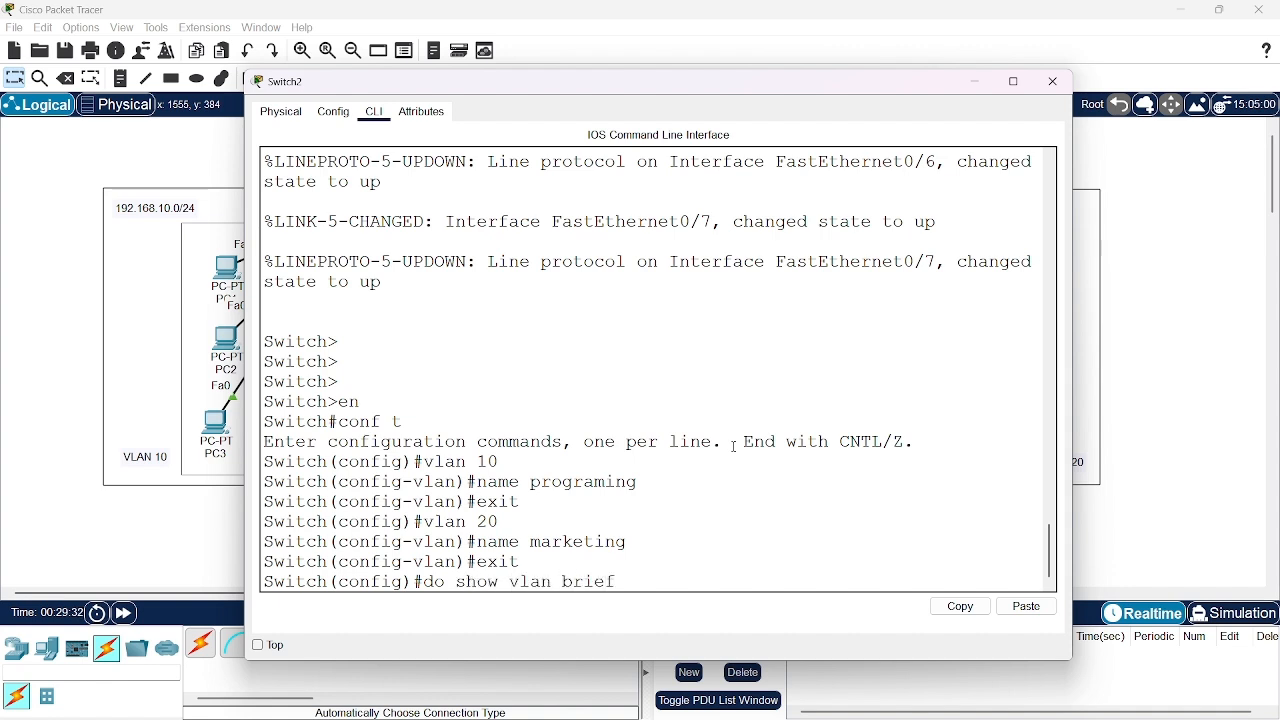
{"action": "key", "text": "Return"}
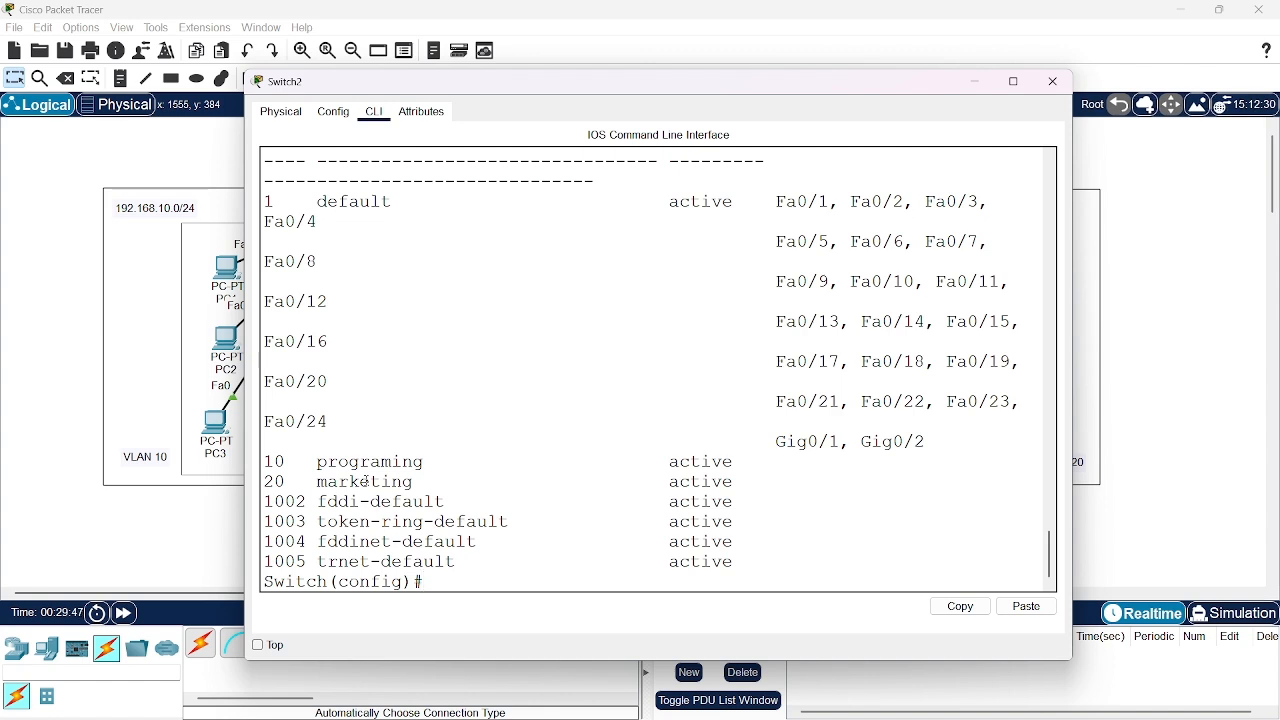
Set Switch2's interface range fa0/1-3 to switchport access mode
{"action": "type", "text": "interface rab"}
{"action": "key", "text": "BackSpace"}
{"action": "type", "text": "nge"}
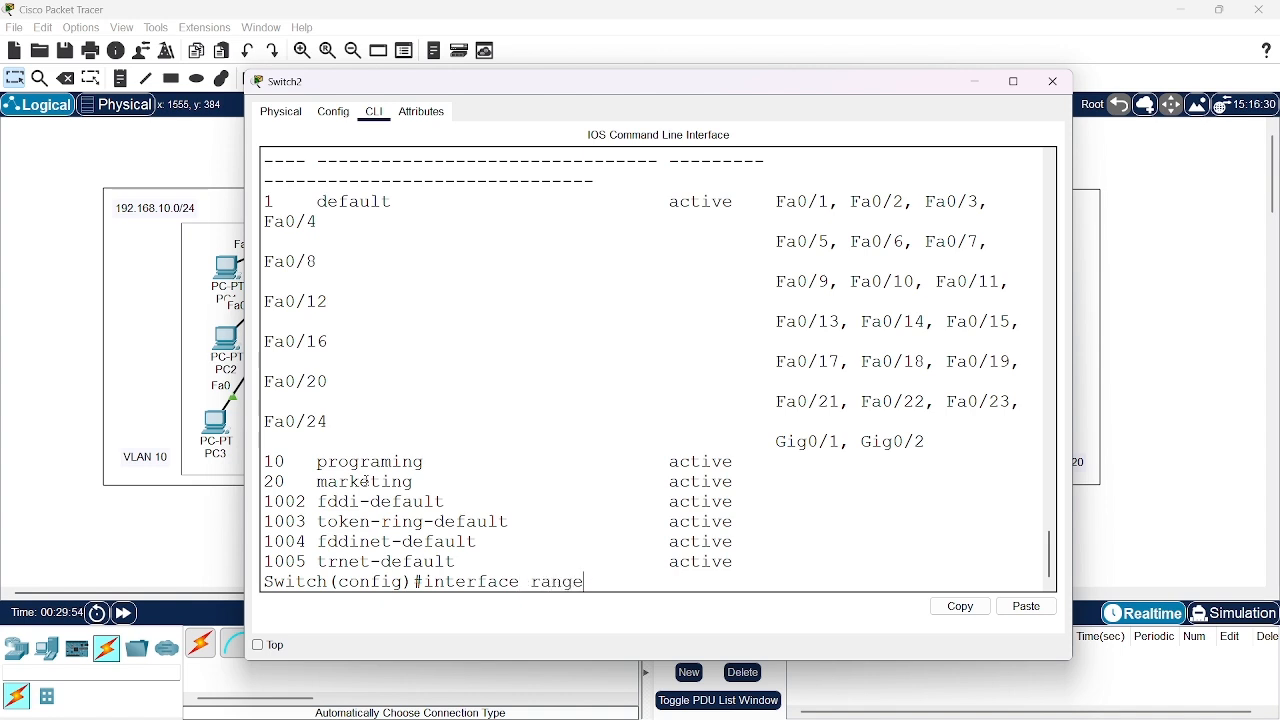
{"action": "type", "text": " fa0/1-3"}
{"action": "key", "text": "Return"}
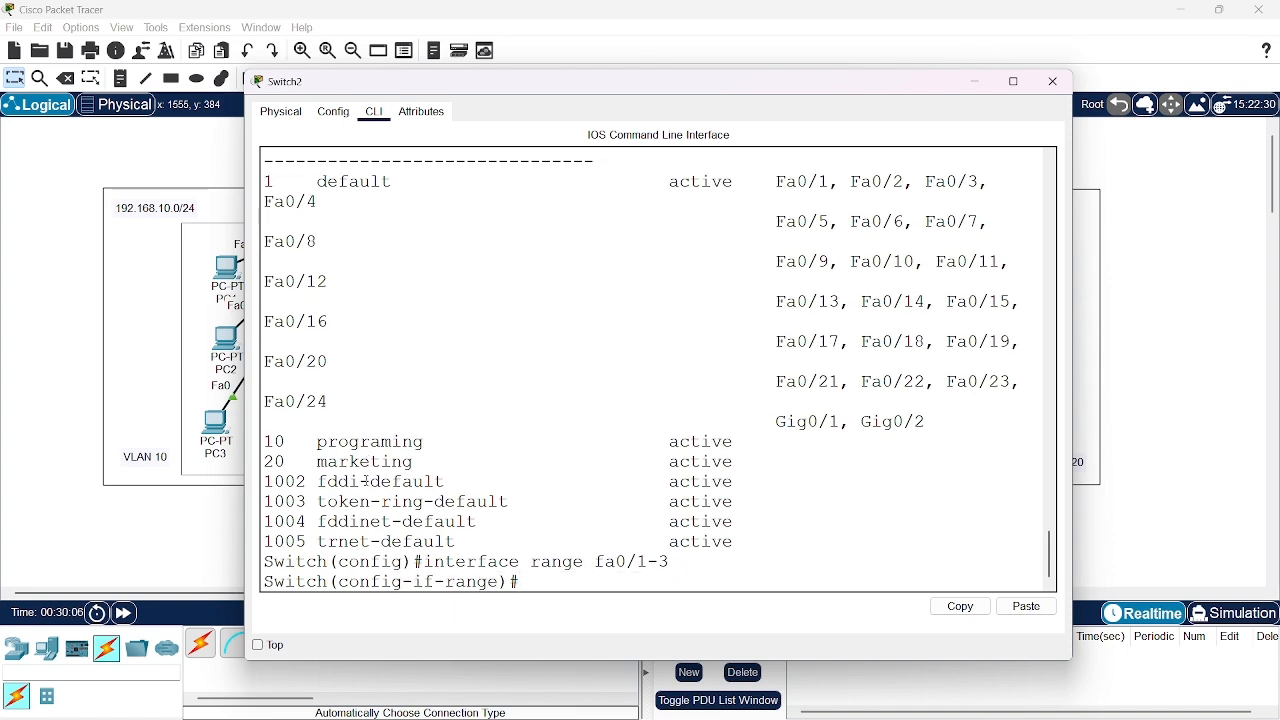
{"action": "type", "text": "swit"}
{"action": "key", "text": "Tab"}
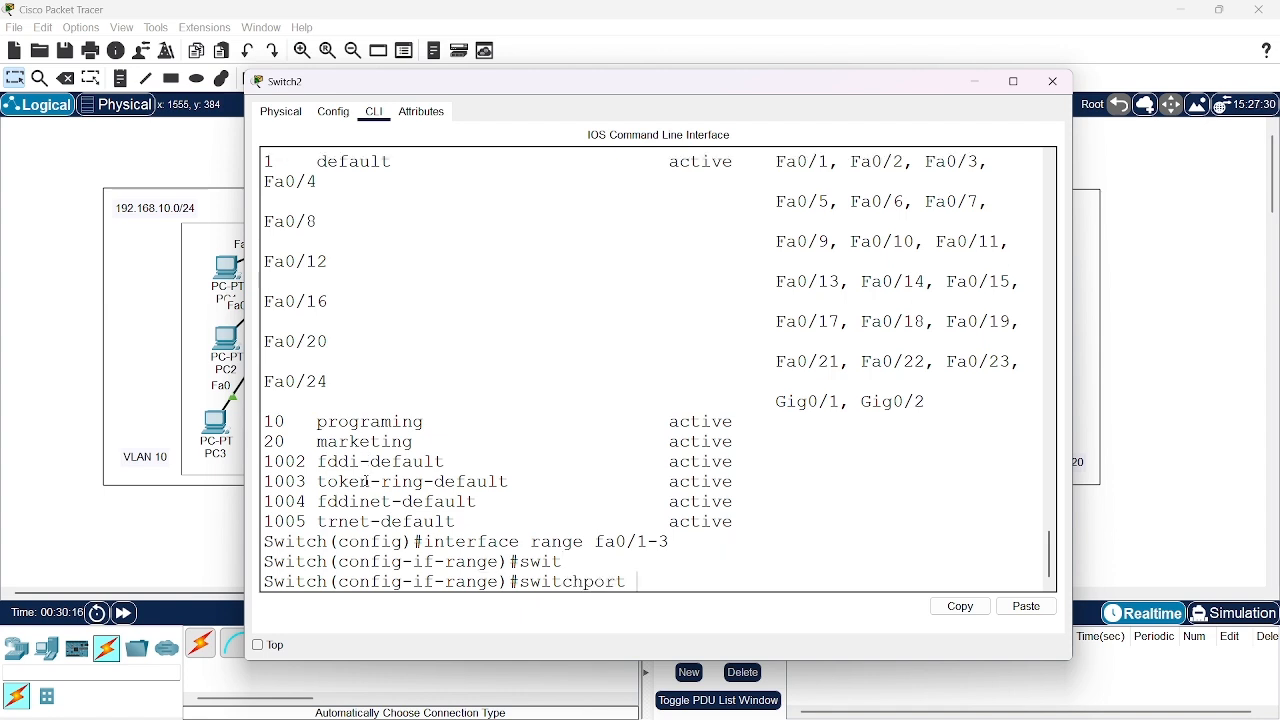
{"action": "type", "text": "mode access"}
{"action": "key", "text": "Return"}
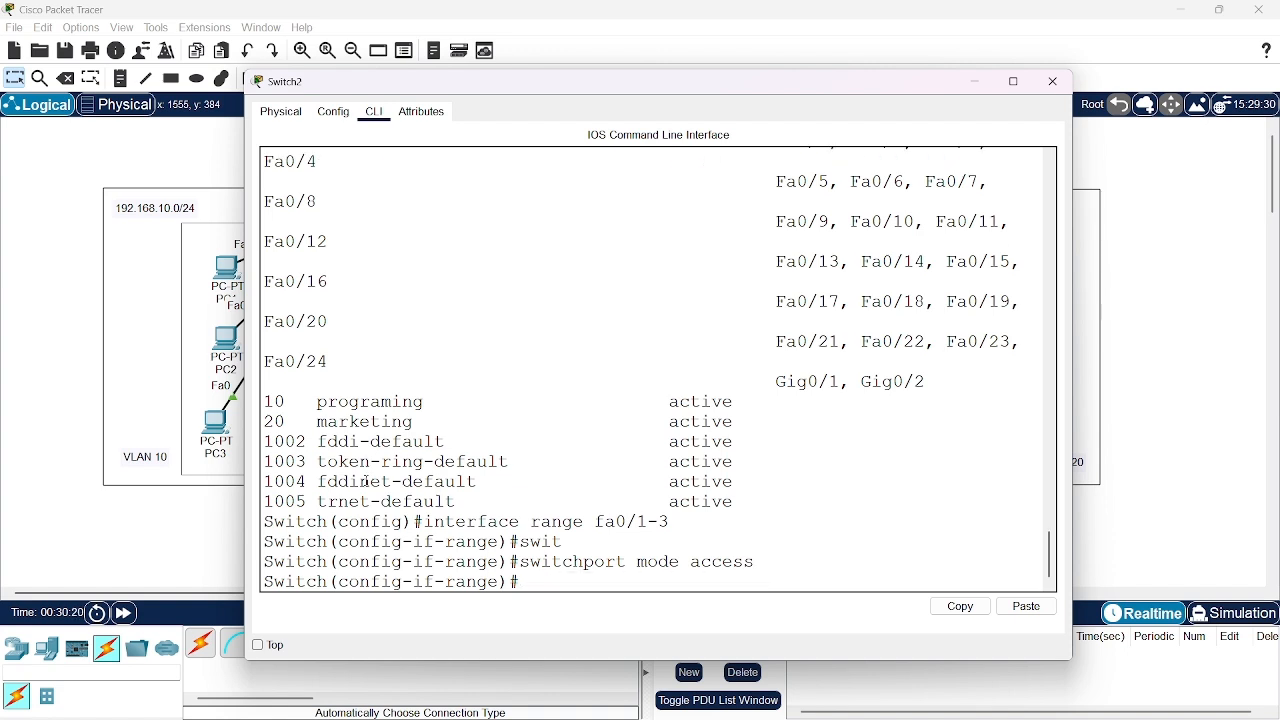
Assign the fa0/1-3 interface range to access VLAN 10 and exit the range configuration
{"action": "type", "text": "swi"}
{"action": "key", "text": "Tab"}
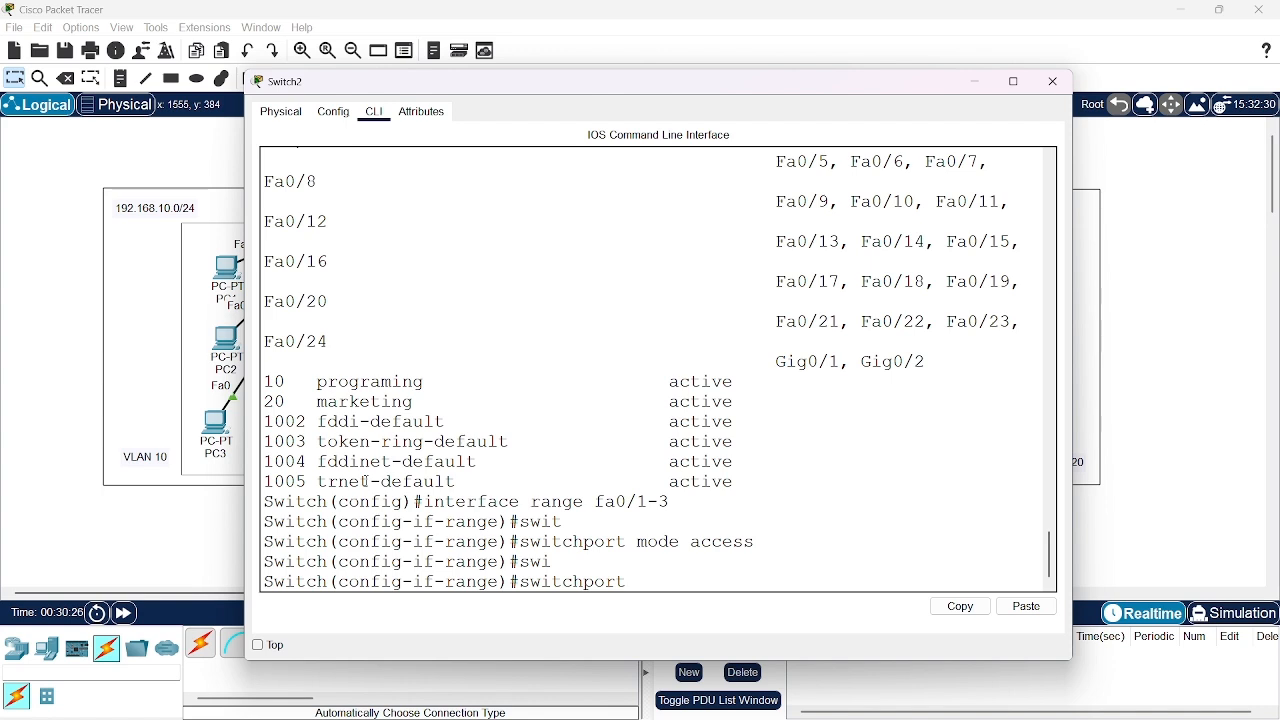
{"action": "type", "text": "access vlan "}
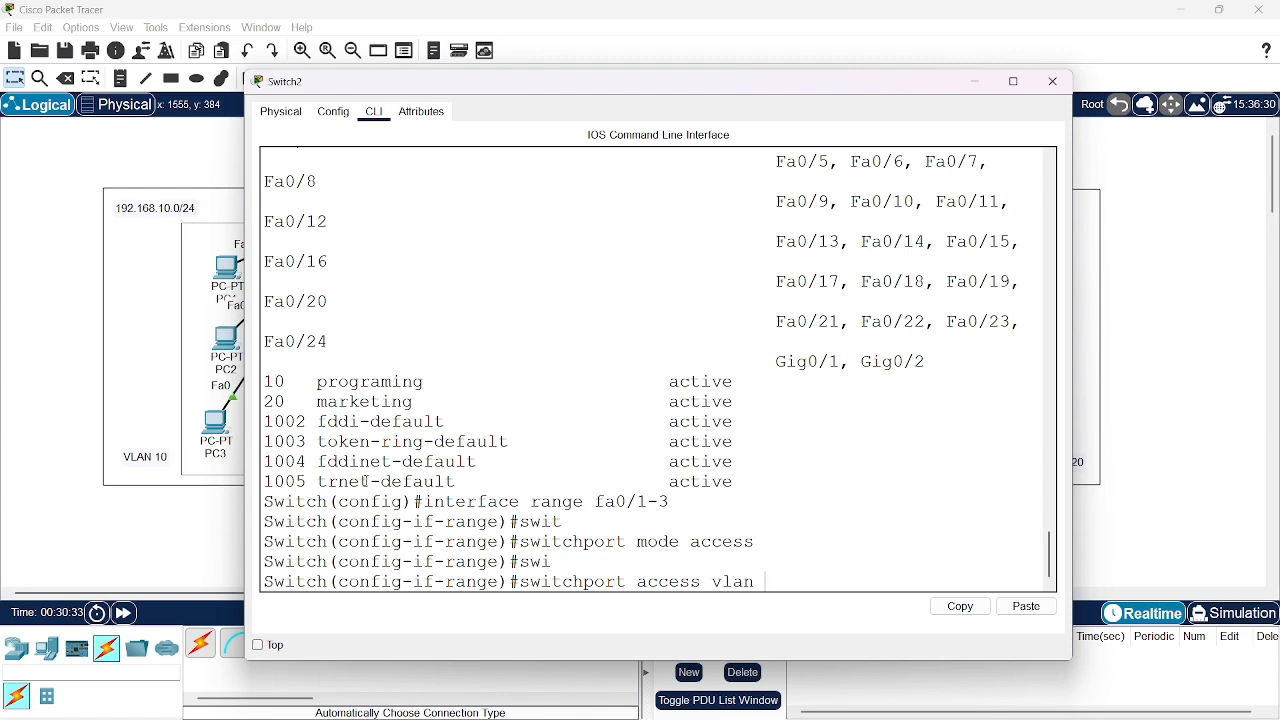
{"action": "type", "text": "10"}
{"action": "key", "text": "Return"}
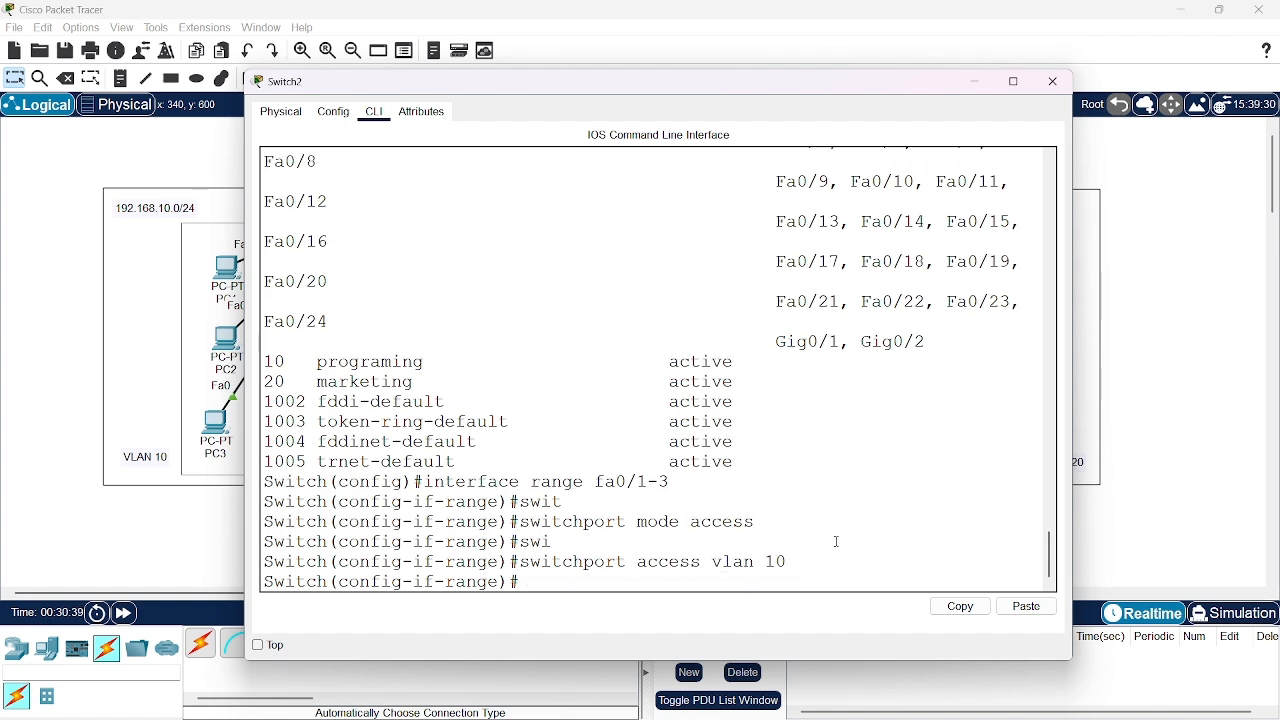
{"action": "type", "text": "exit"}
{"action": "key", "text": "Return"}
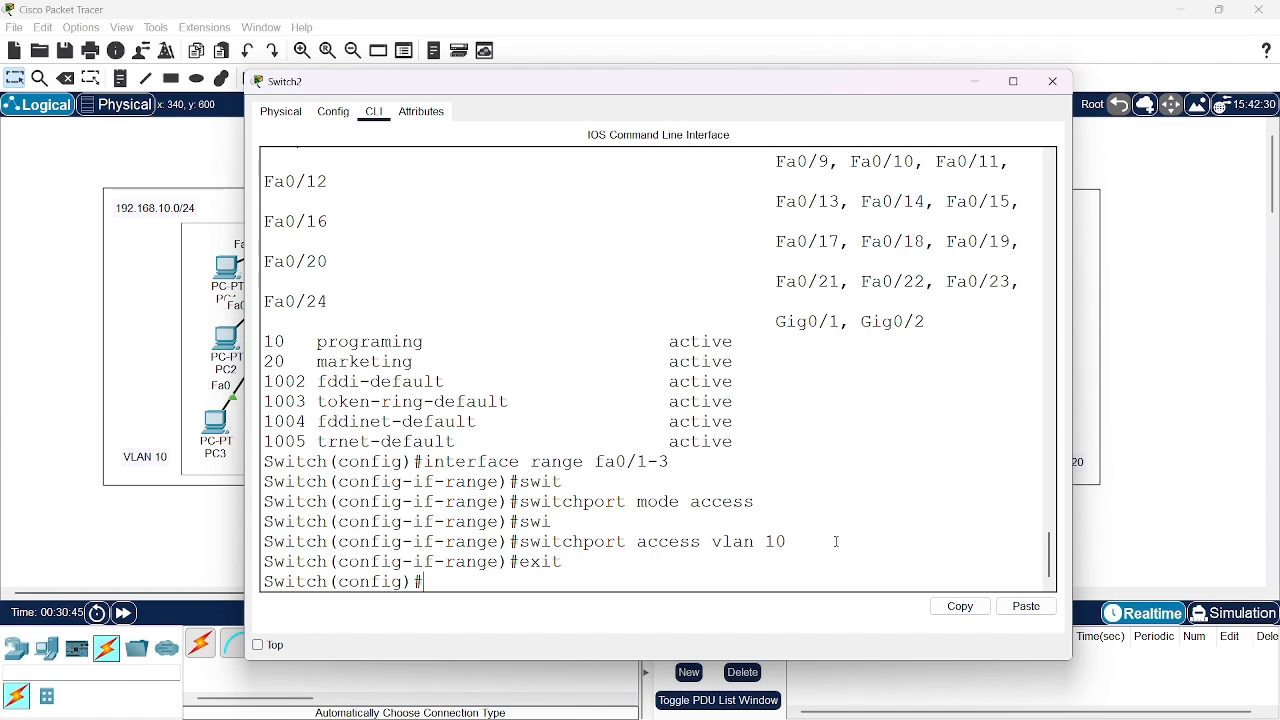
Set Switch2's interface range fa0/4-6 to switchport access mode
{"action": "left_click_drag", "start_coordinate": [906, 80], "coordinate": [944, 74]}
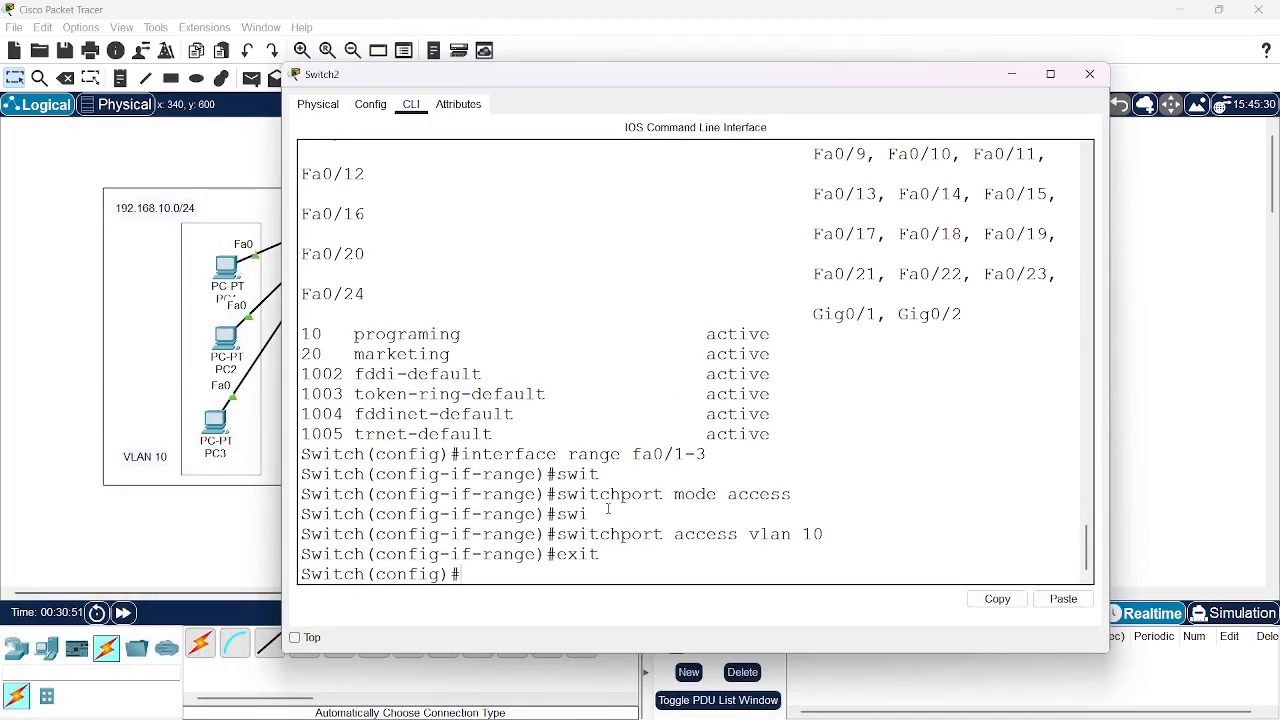
{"action": "type", "text": "inter"}
{"action": "key", "text": "Tab"}
{"action": "type", "text": "ran"}
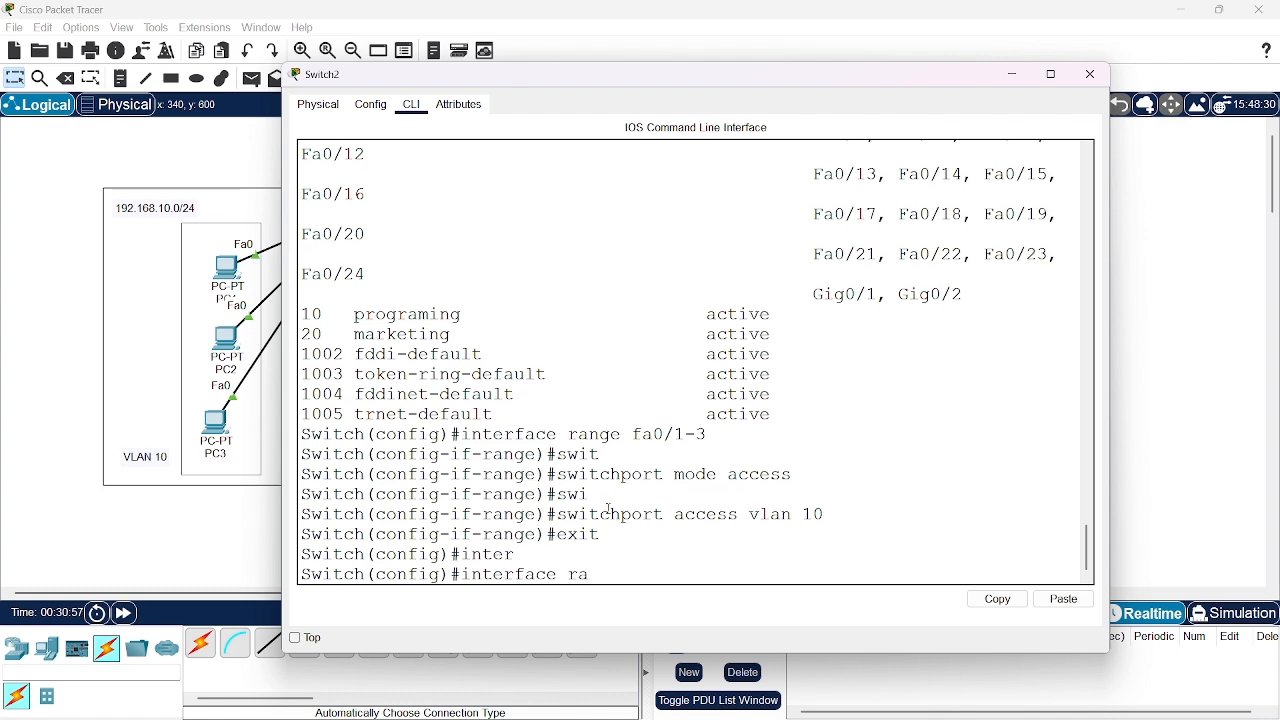
{"action": "key", "text": "Tab"}
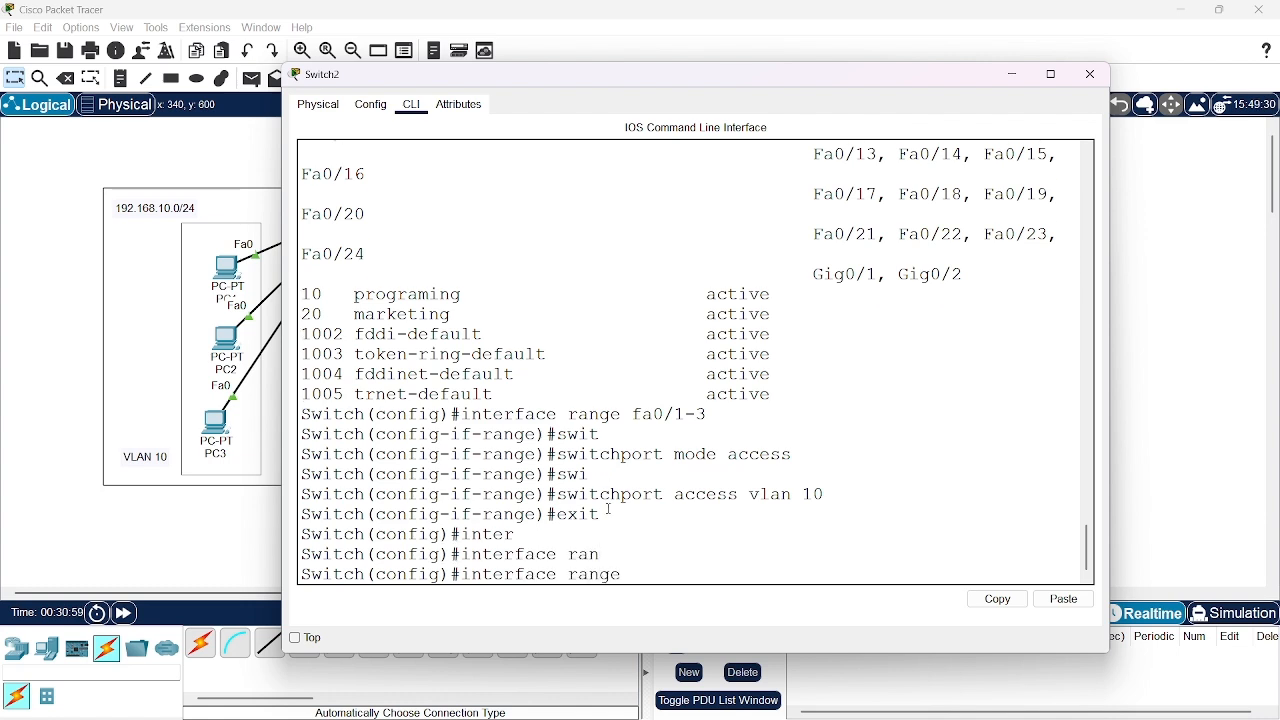
{"action": "type", "text": "fa0/4-6"}
{"action": "key", "text": "Return"}
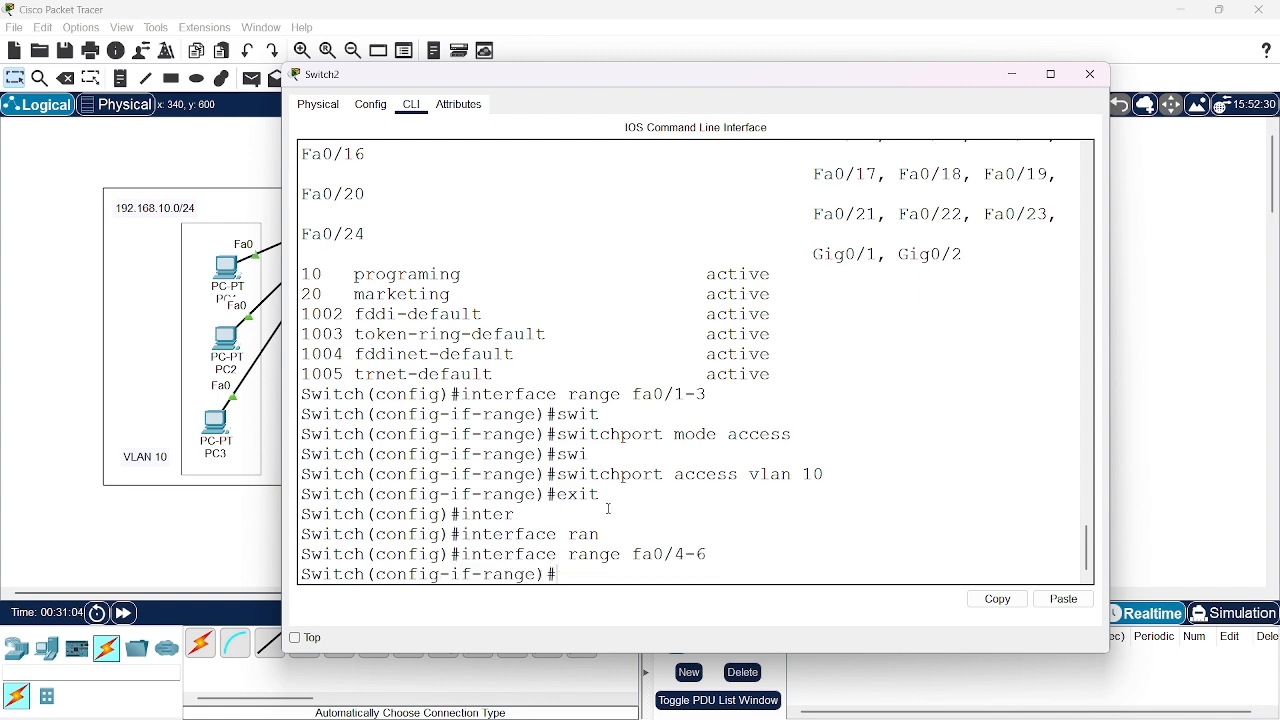
{"action": "type", "text": "swi"}
{"action": "key", "text": "Tab"}
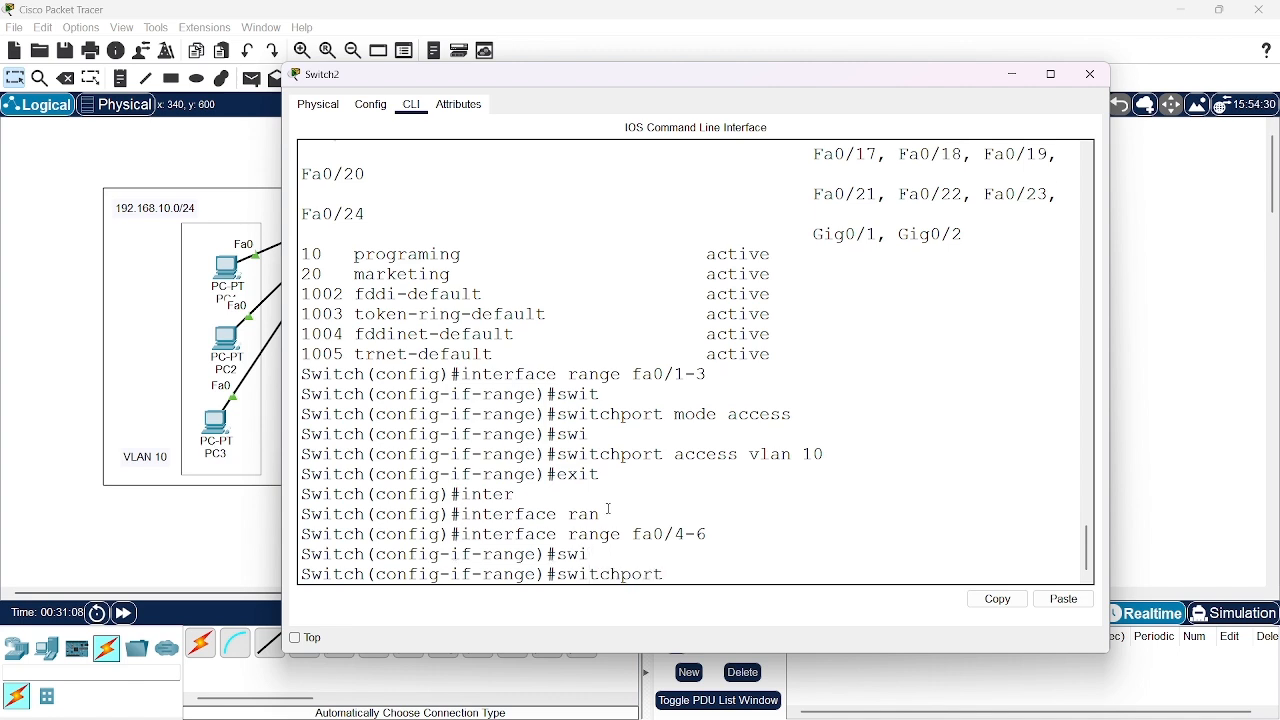
{"action": "type", "text": "mo"}
{"action": "key", "text": "Tab"}
{"action": "type", "text": "access"}
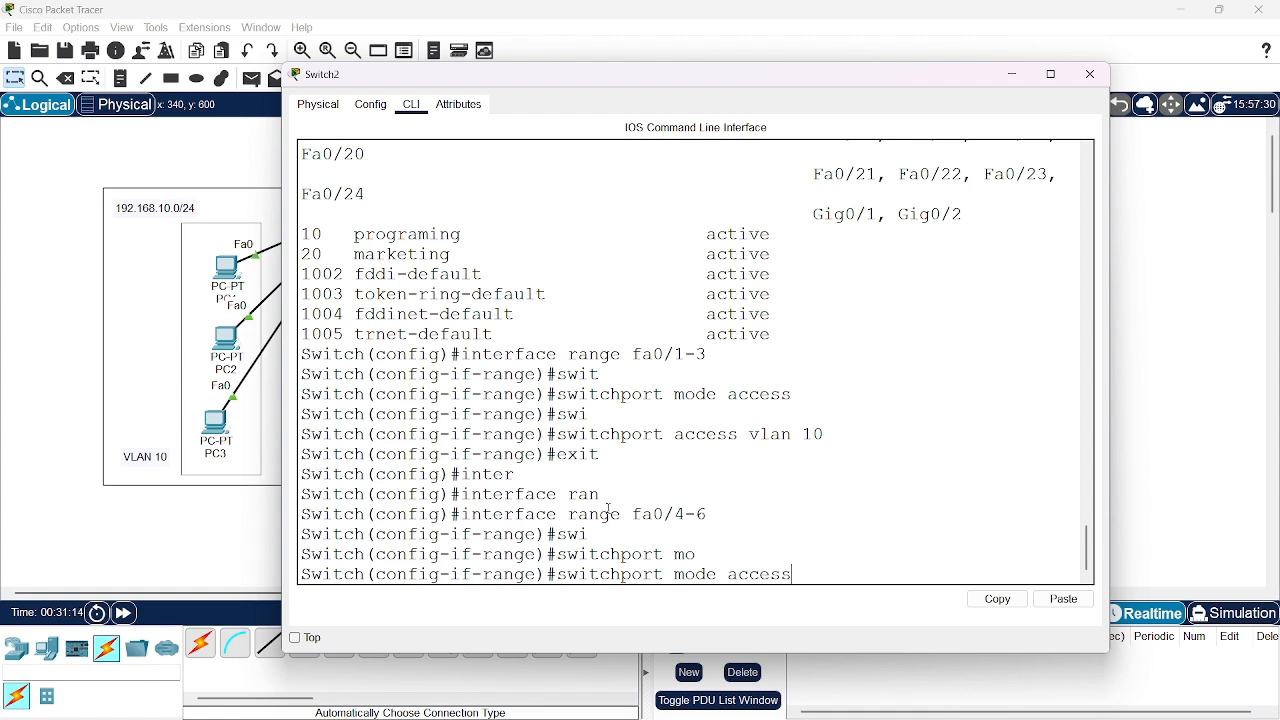
{"action": "key", "text": "Return"}
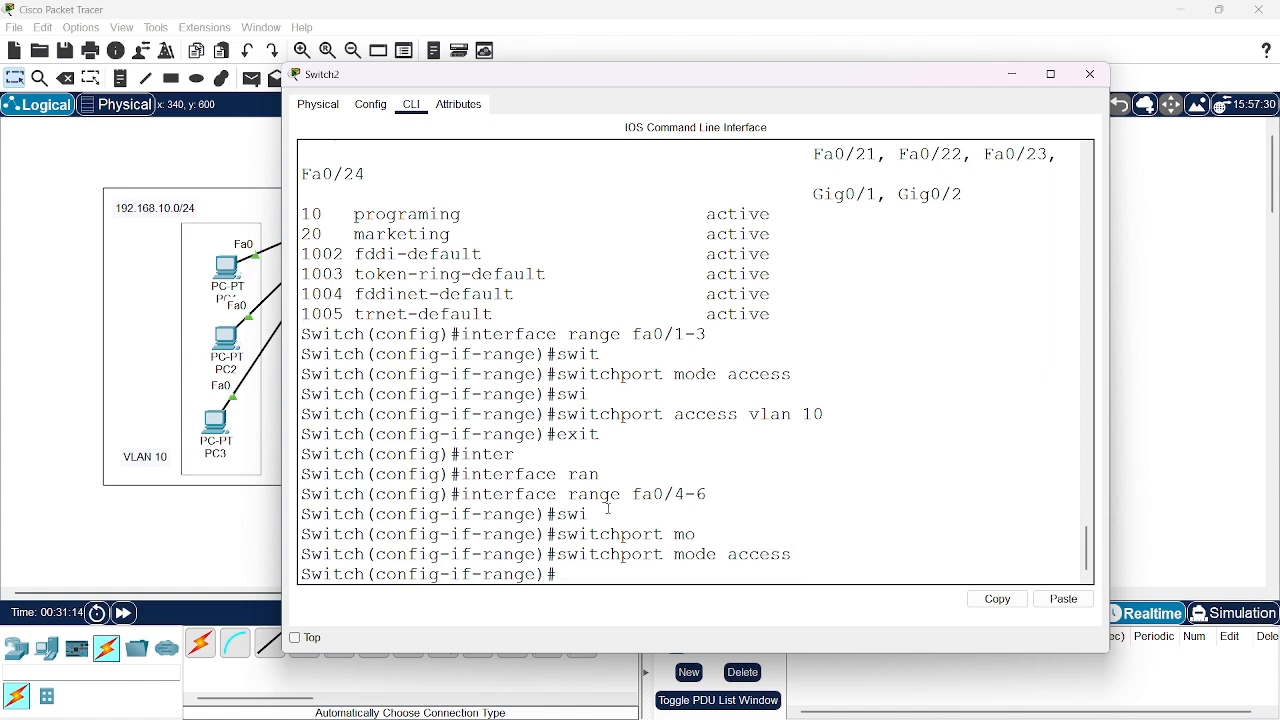
Assign the fa0/4-6 interface range to access VLAN 20 and exit the range configuration
{"action": "type", "text": "swi"}
{"action": "key", "text": "Tab"}
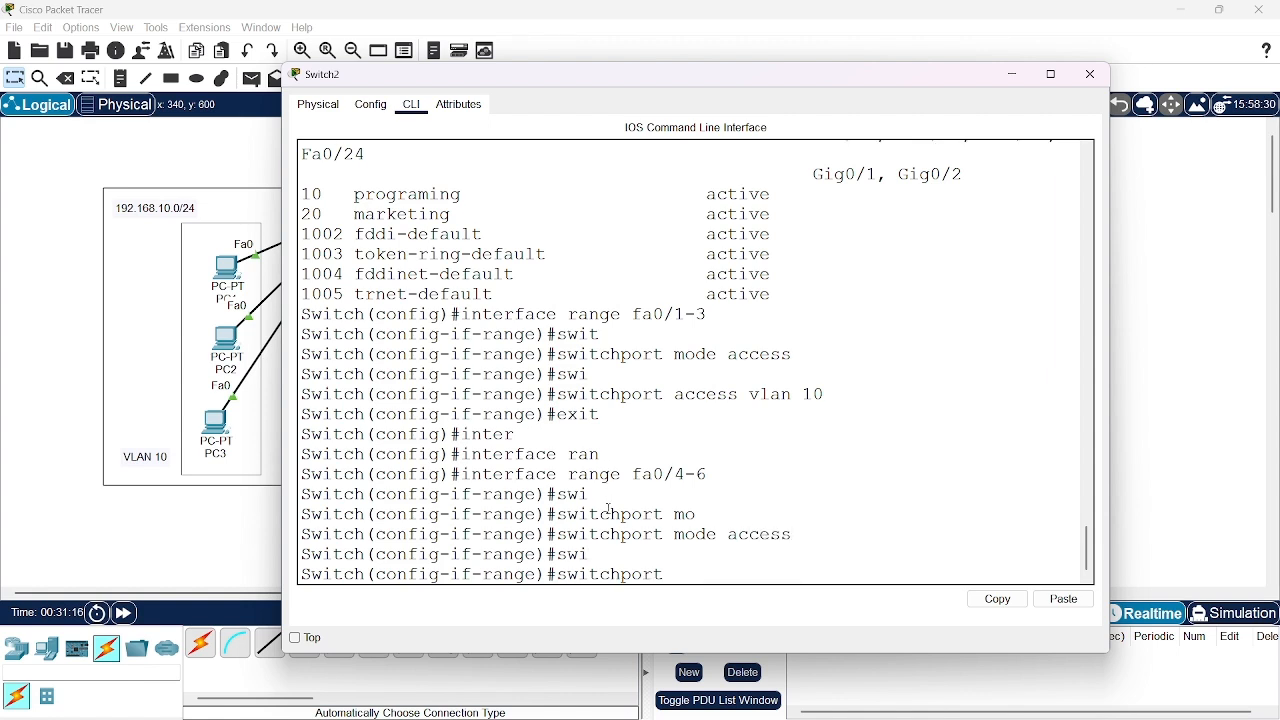
{"action": "type", "text": "av"}
{"action": "key", "text": "BackSpace"}
{"action": "type", "text": "ccess vlan "}
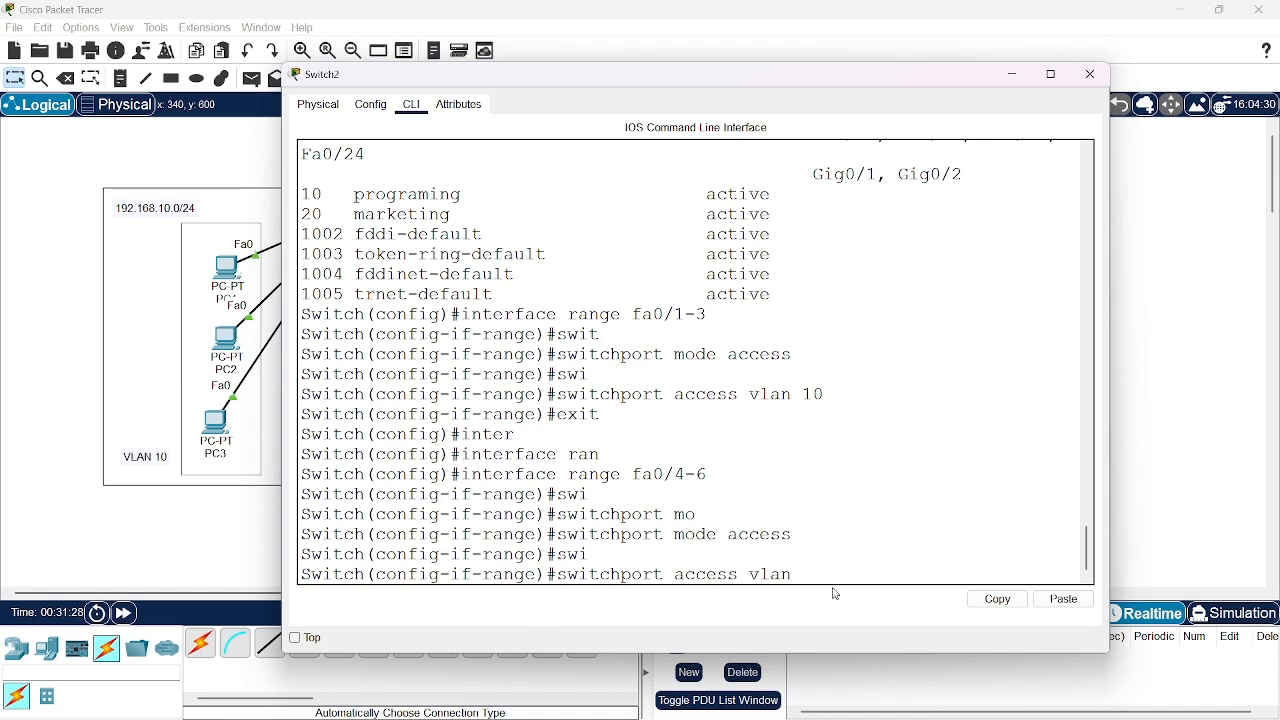
{"action": "type", "text": "20"}
{"action": "key", "text": "Return"}
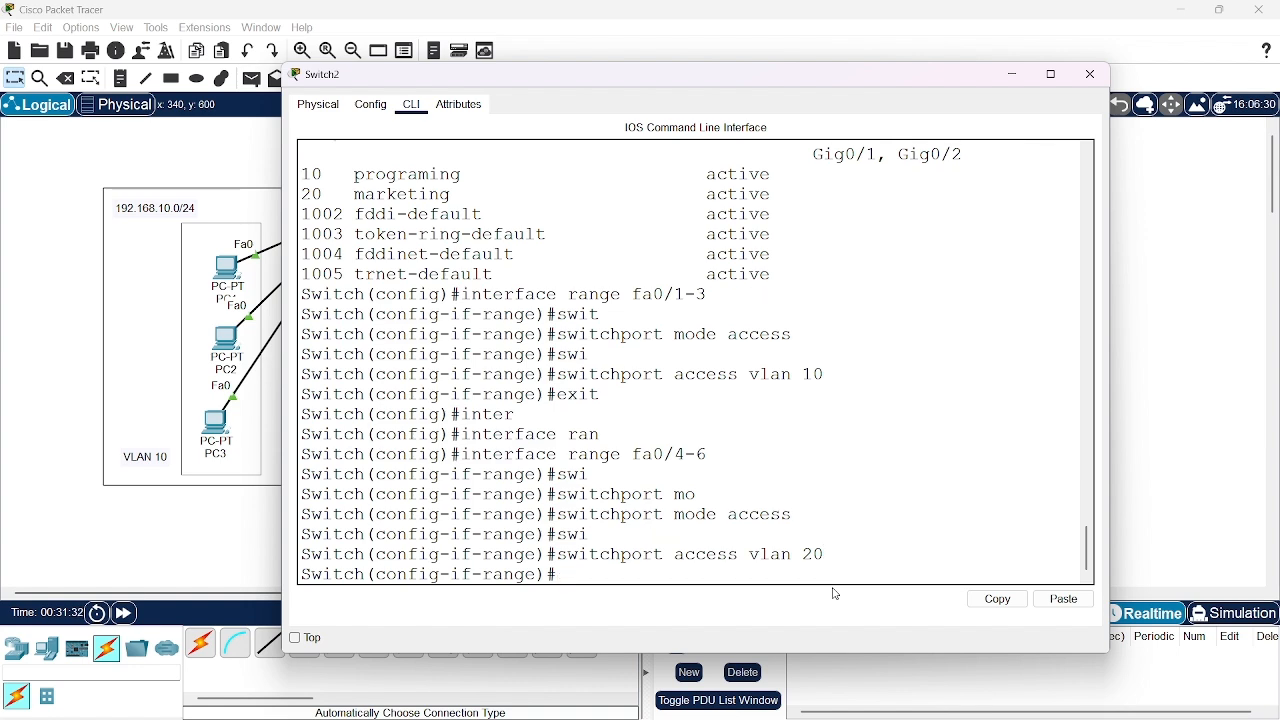
{"action": "type", "text": "exit"}
{"action": "key", "text": "Return"}
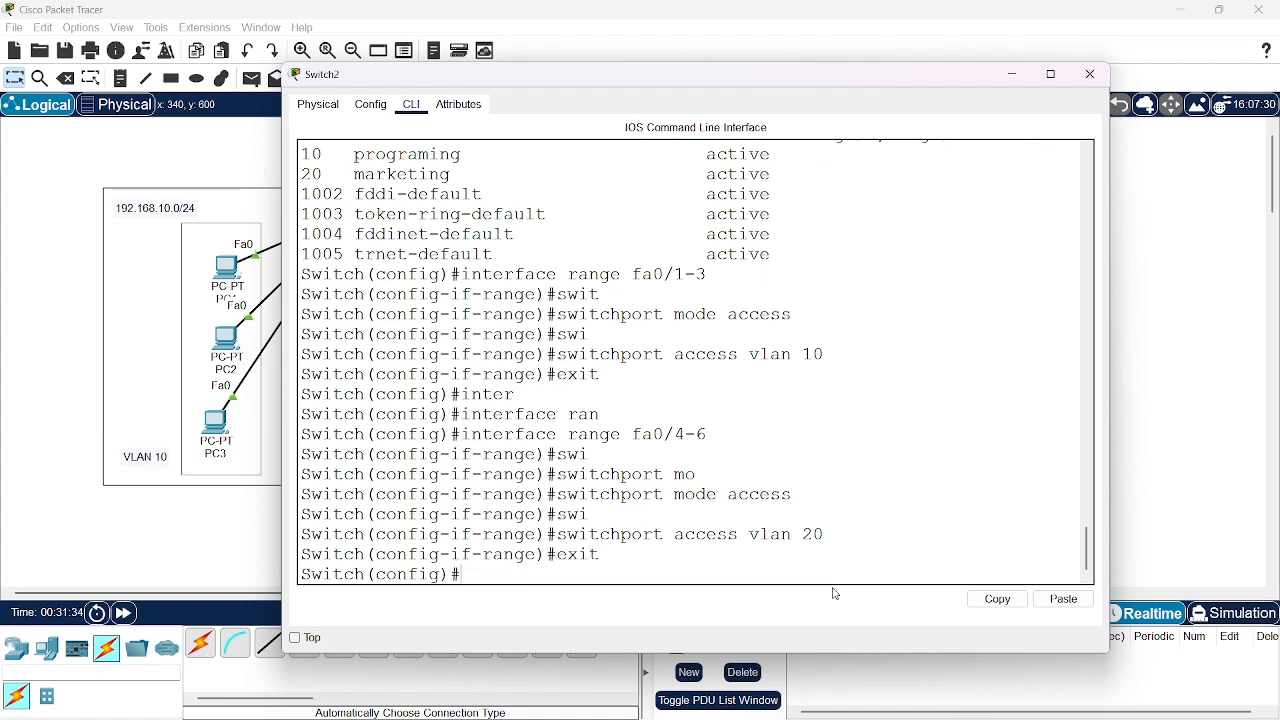
Display Switch2's brief VLAN table to check the port assignments of both VLANs, and close the switch window
{"action": "type", "text": "do show vlan"}
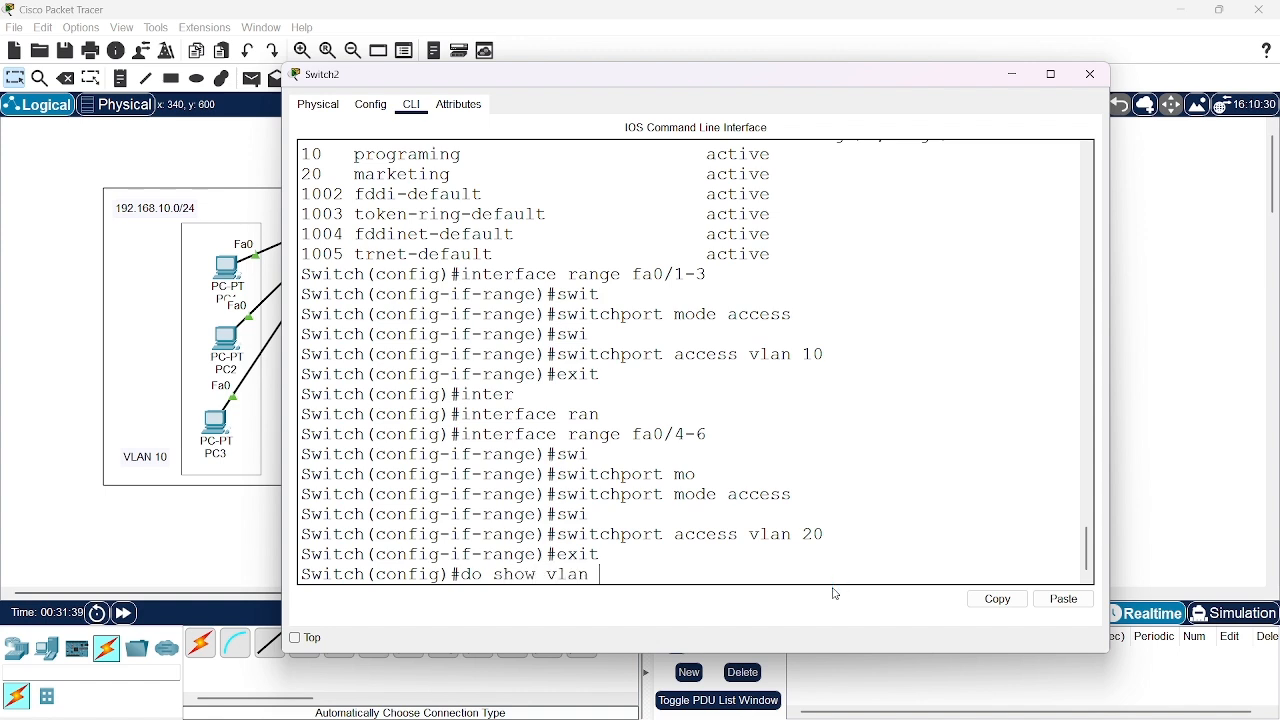
{"action": "type", "text": " brief"}
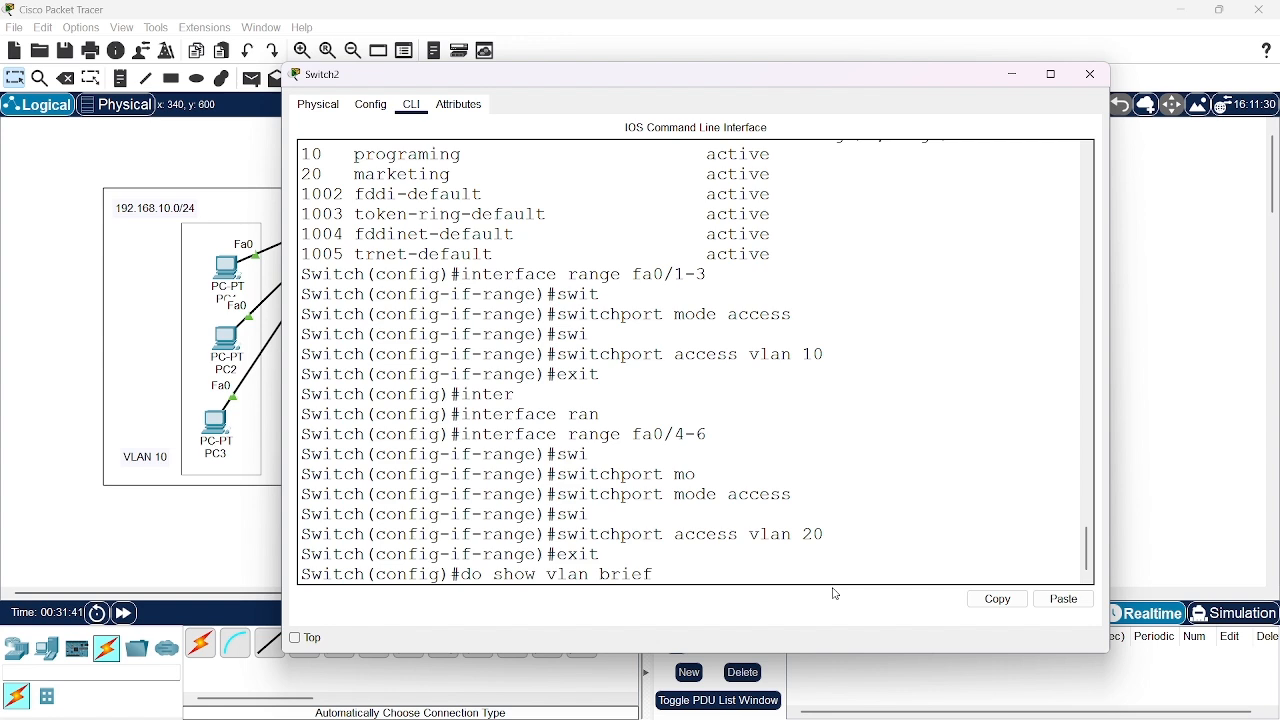
{"action": "key", "text": "Return"}
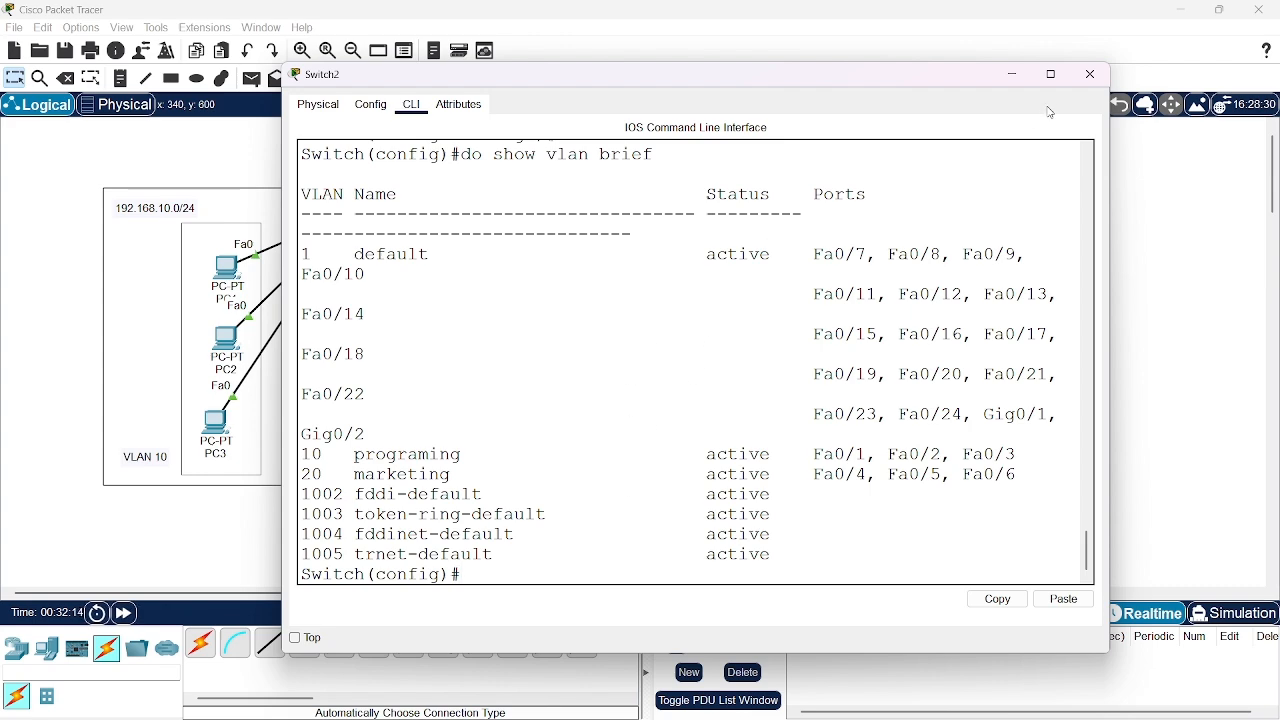
{"action": "left_click", "coordinate": [1088, 76]}
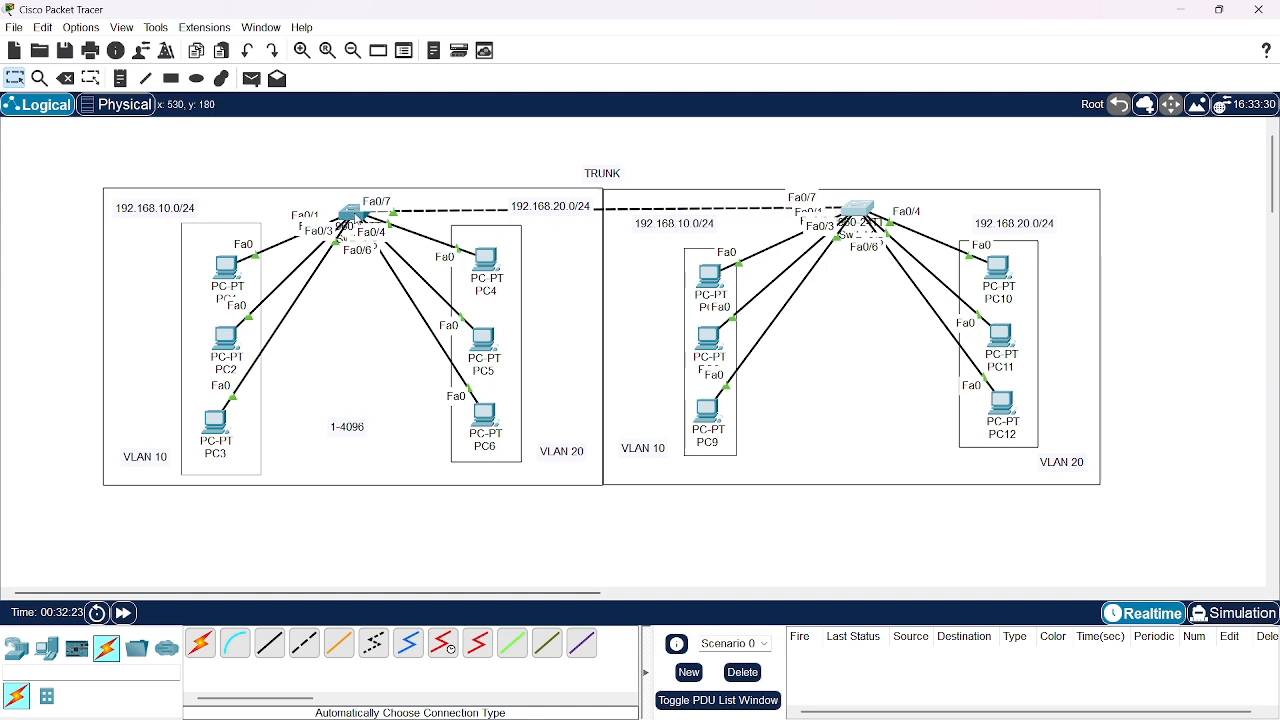
Open Switch1's command line, widen and reposition its window, and bring up the switch prompt
{"action": "left_click", "coordinate": [356, 216]}
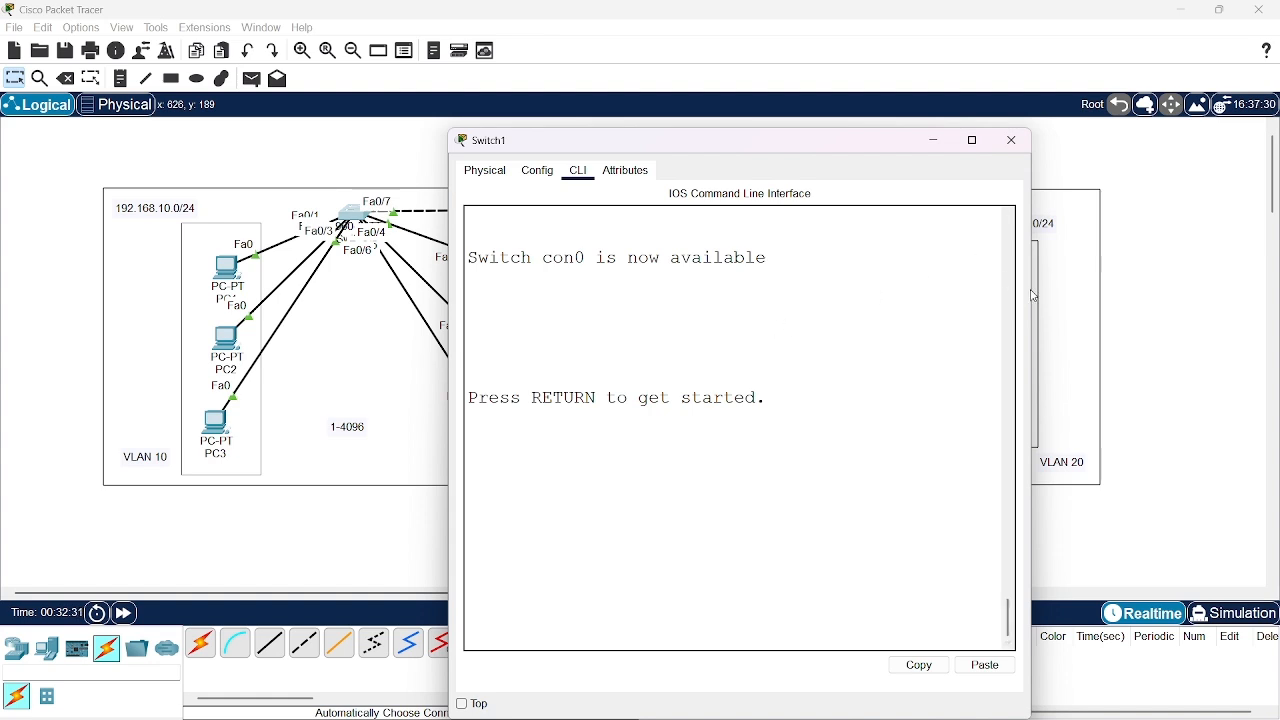
{"action": "left_click_drag", "start_coordinate": [1034, 296], "coordinate": [1276, 289]}
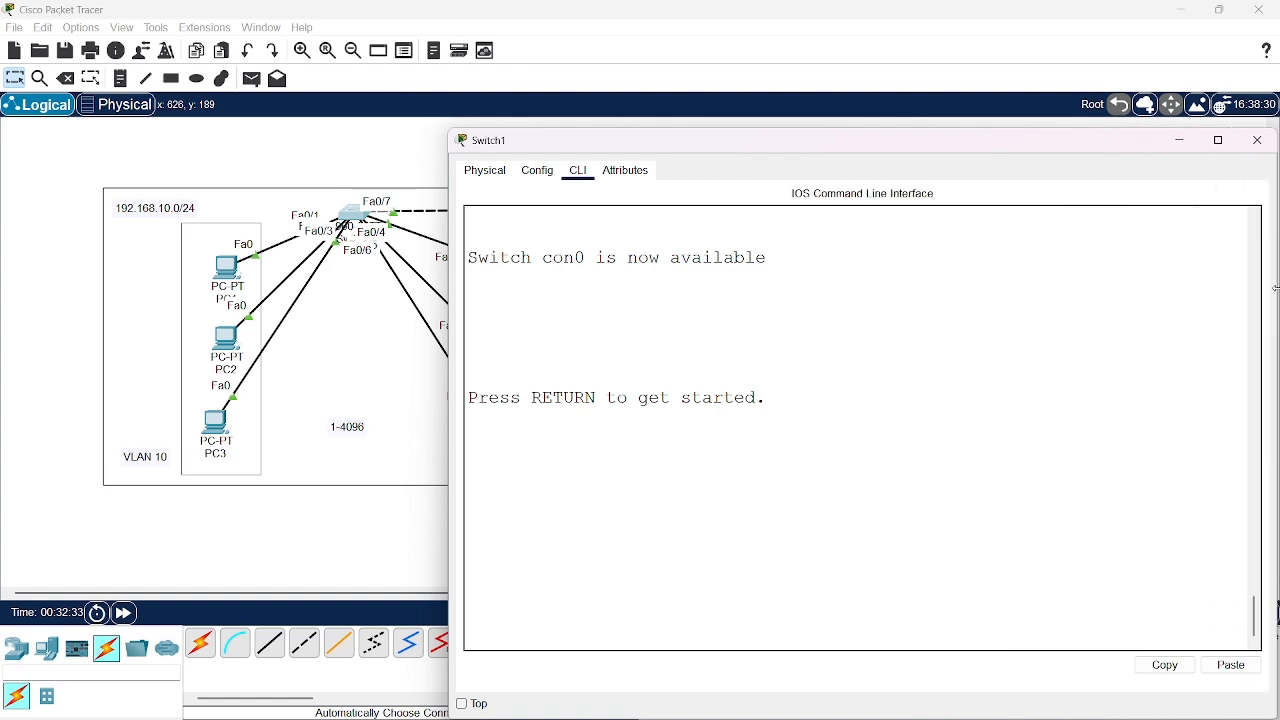
{"action": "left_click_drag", "start_coordinate": [1060, 140], "coordinate": [845, 103]}
{"action": "key", "text": "Return"}
{"action": "key", "text": "Return"}
{"action": "key", "text": "Return"}
{"action": "key", "text": "Return"}
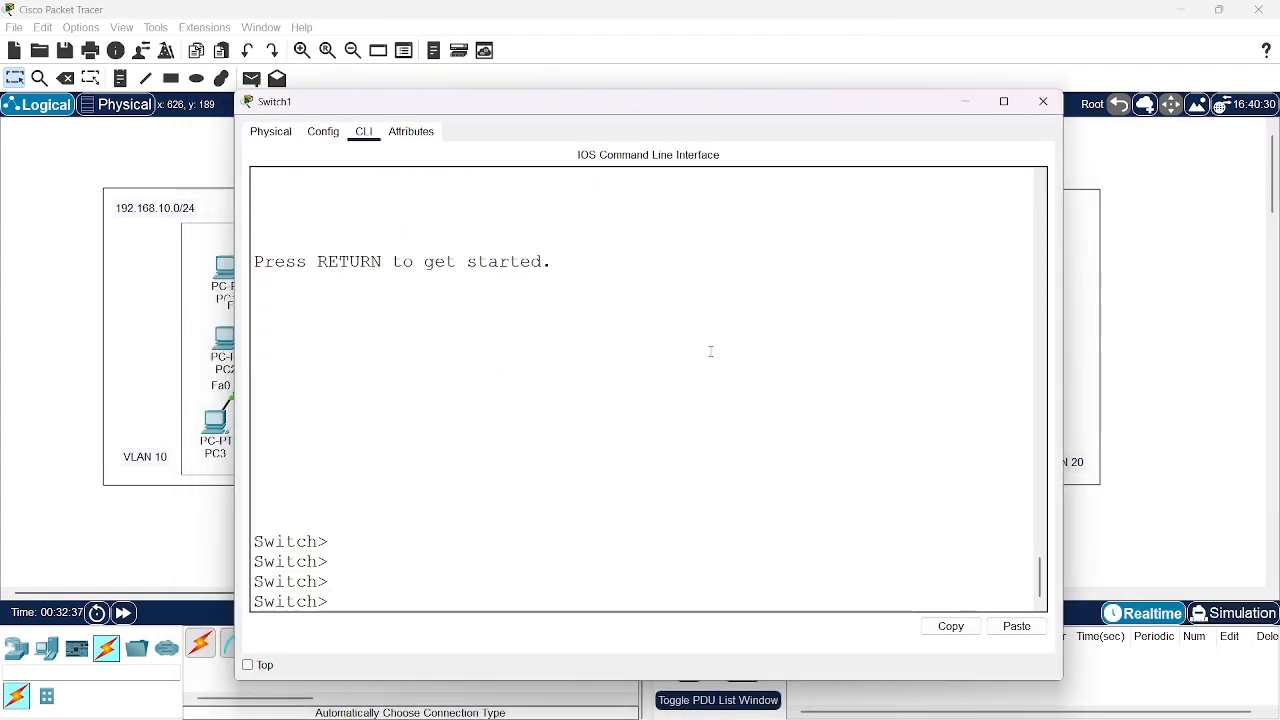
Enter privileged mode and global configuration mode on Switch1
{"action": "type", "text": "en"}
{"action": "key", "text": "Return"}
{"action": "type", "text": "c"}
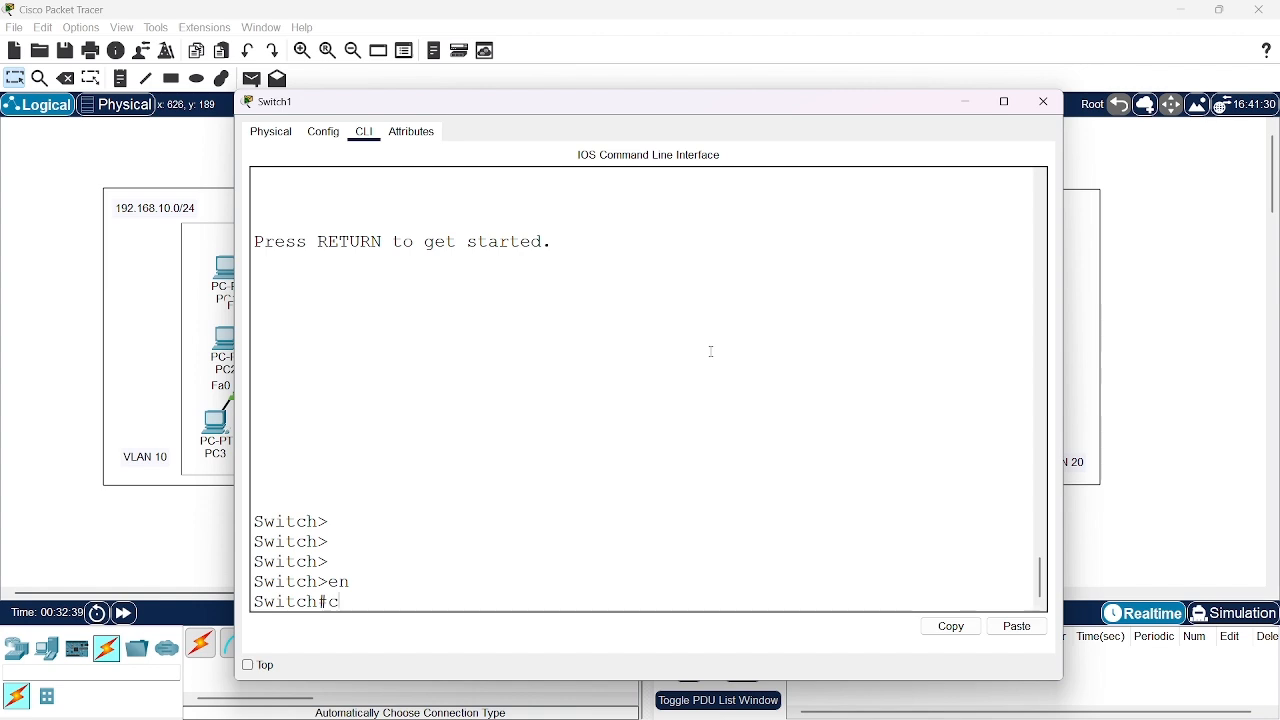
{"action": "type", "text": "pnf t"}
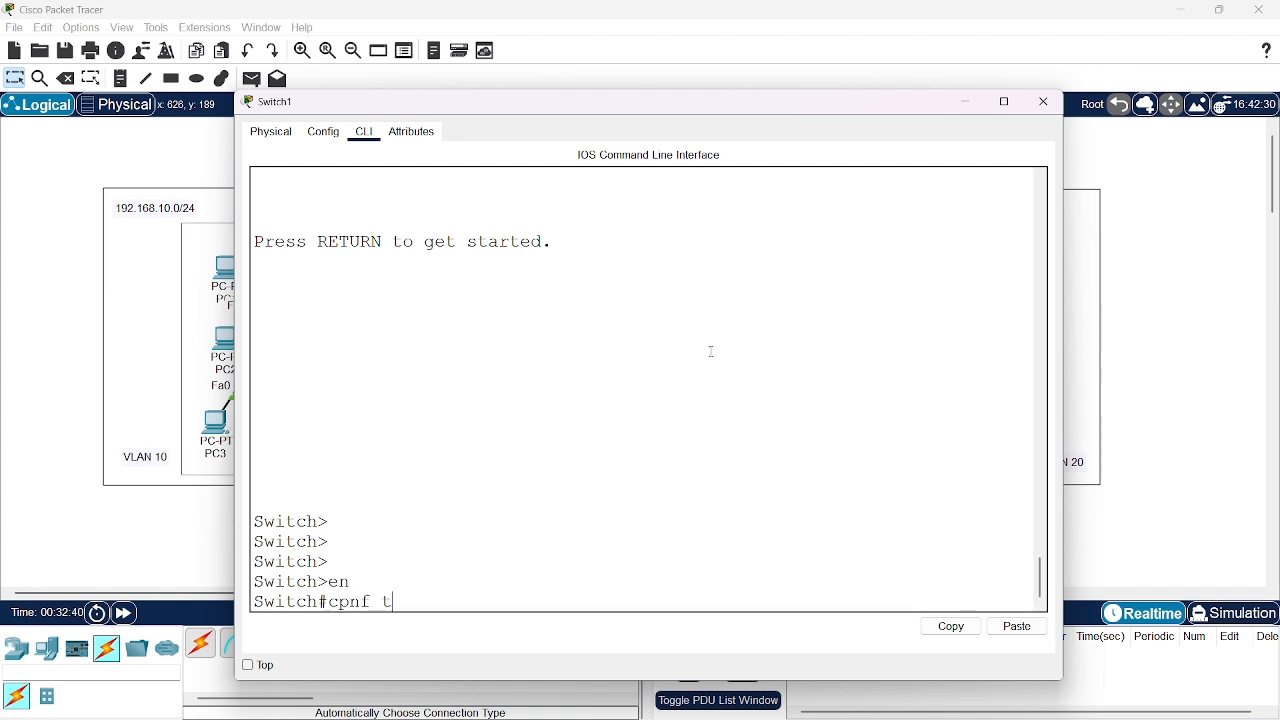
{"action": "key", "text": "BackSpace"}
{"action": "key", "text": "BackSpace"}
{"action": "key", "text": "BackSpace"}
{"action": "key", "text": "BackSpace"}
{"action": "key", "text": "BackSpace"}
{"action": "type", "text": "onf t"}
{"action": "key", "text": "Return"}
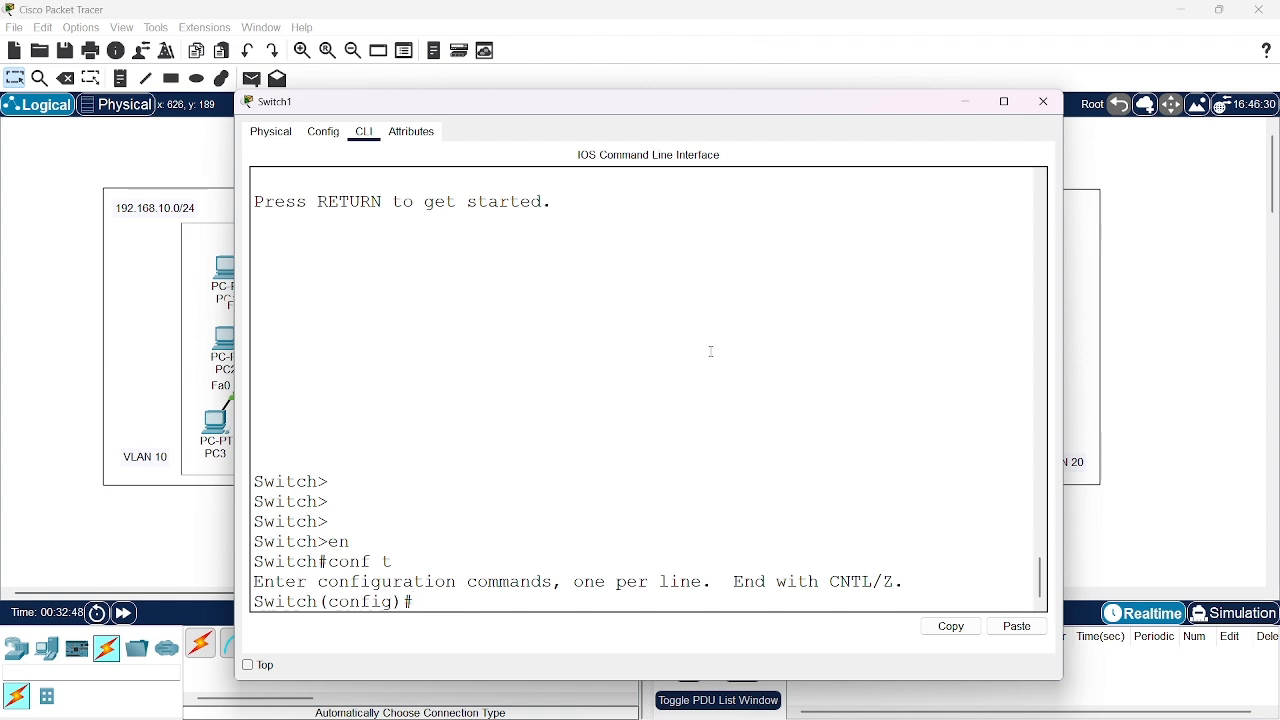
Set Switch1's interface fa0/7 to switchport trunk mode and return to global configuration mode
{"action": "type", "text": "interface"}
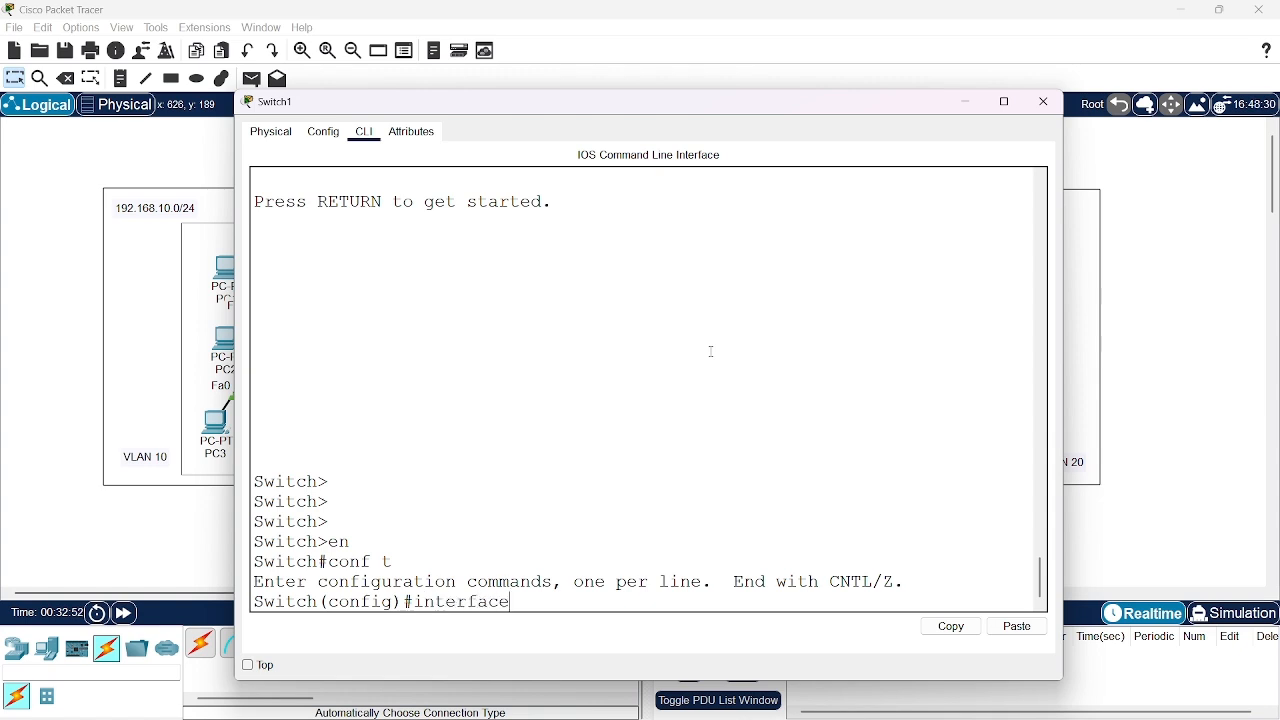
{"action": "type", "text": " fa0/7"}
{"action": "key", "text": "Return"}
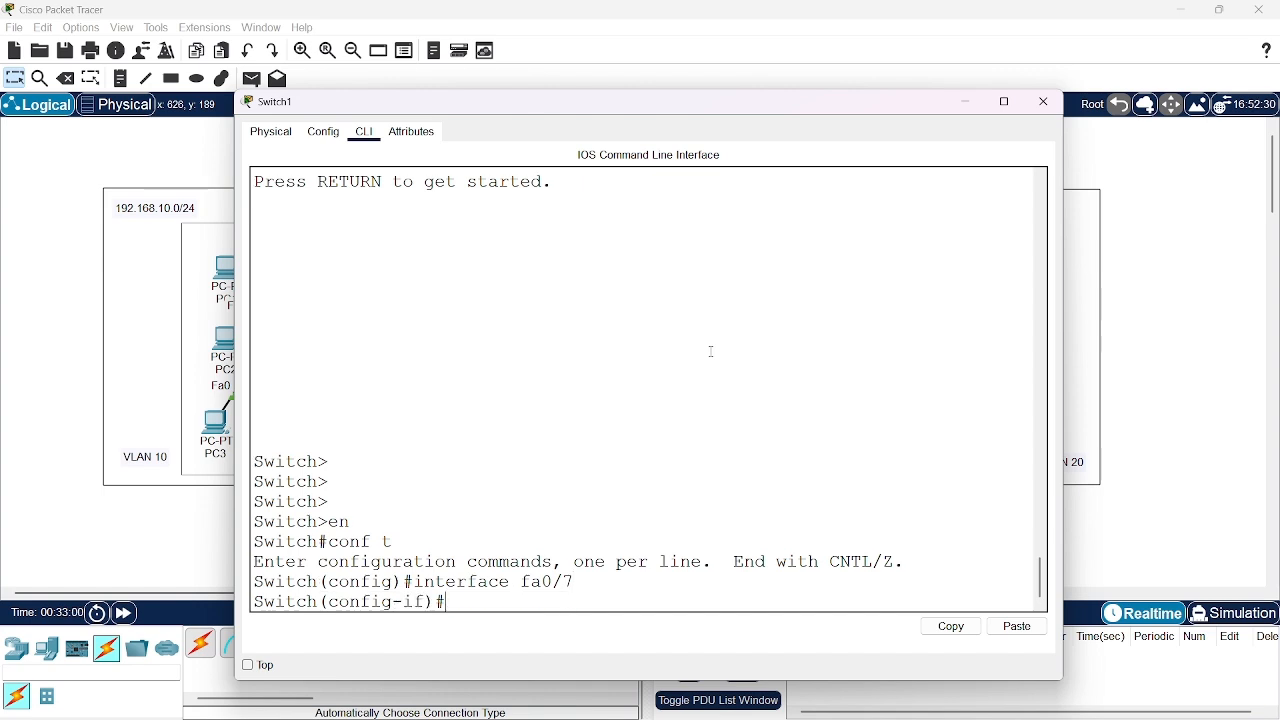
{"action": "type", "text": "swit"}
{"action": "key", "text": "Tab"}
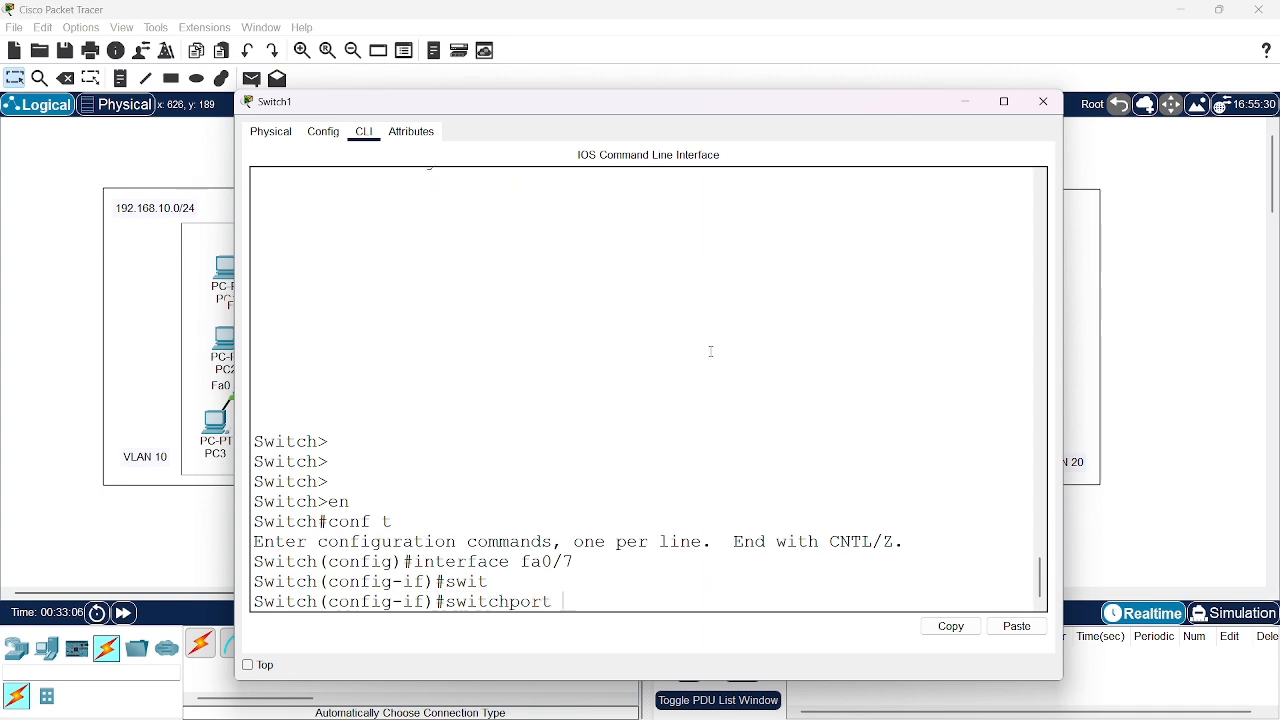
{"action": "type", "text": "mode "}
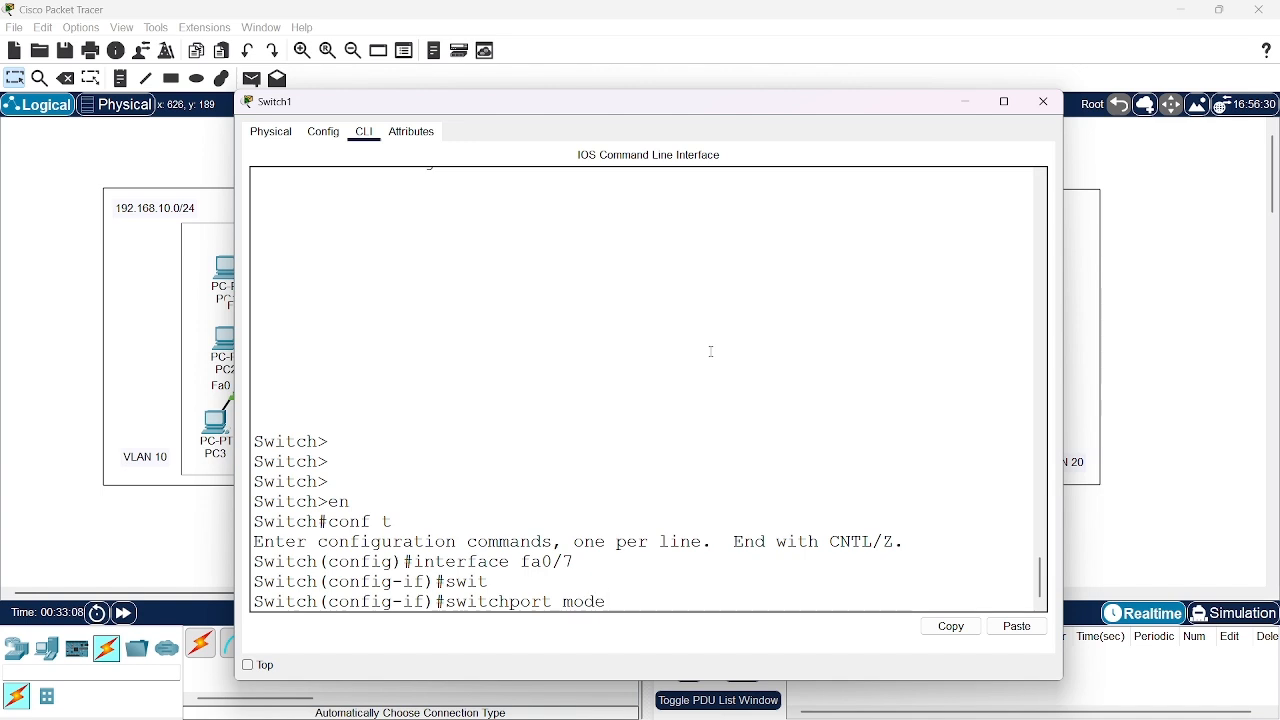
{"action": "type", "text": "trunk"}
{"action": "key", "text": "Return"}
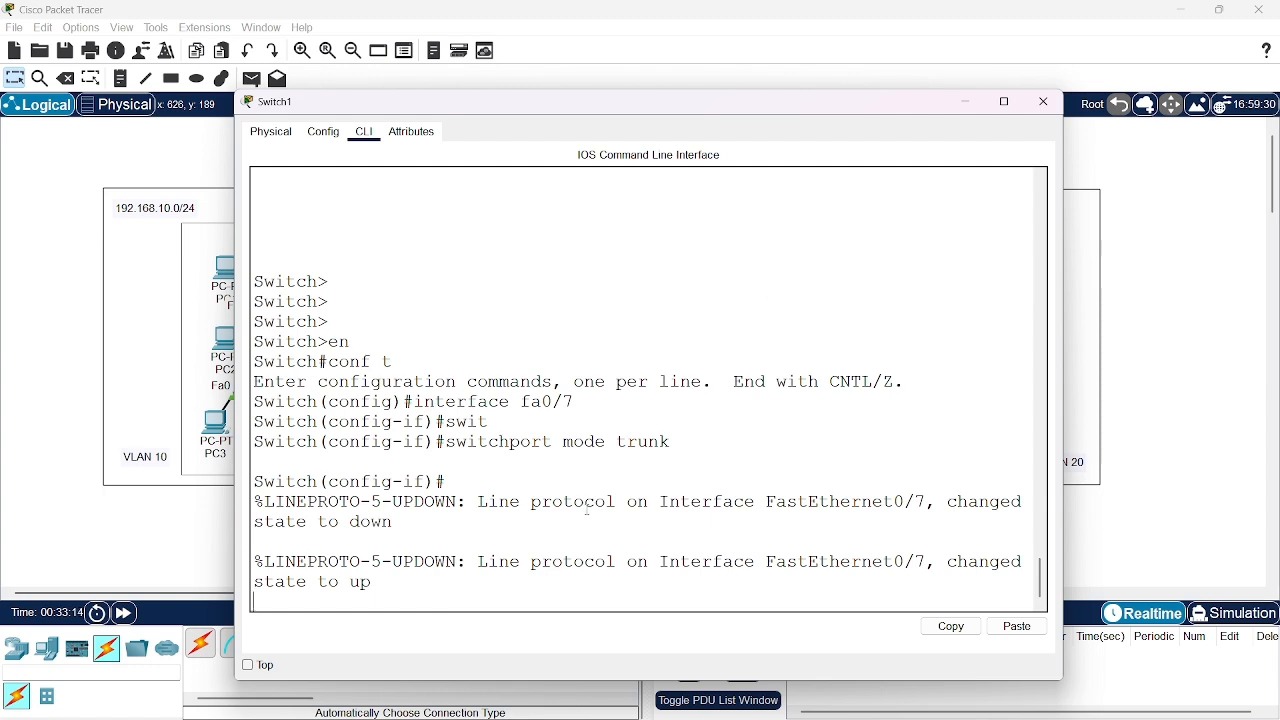
{"action": "key", "text": "Return"}
{"action": "key", "text": "Return"}
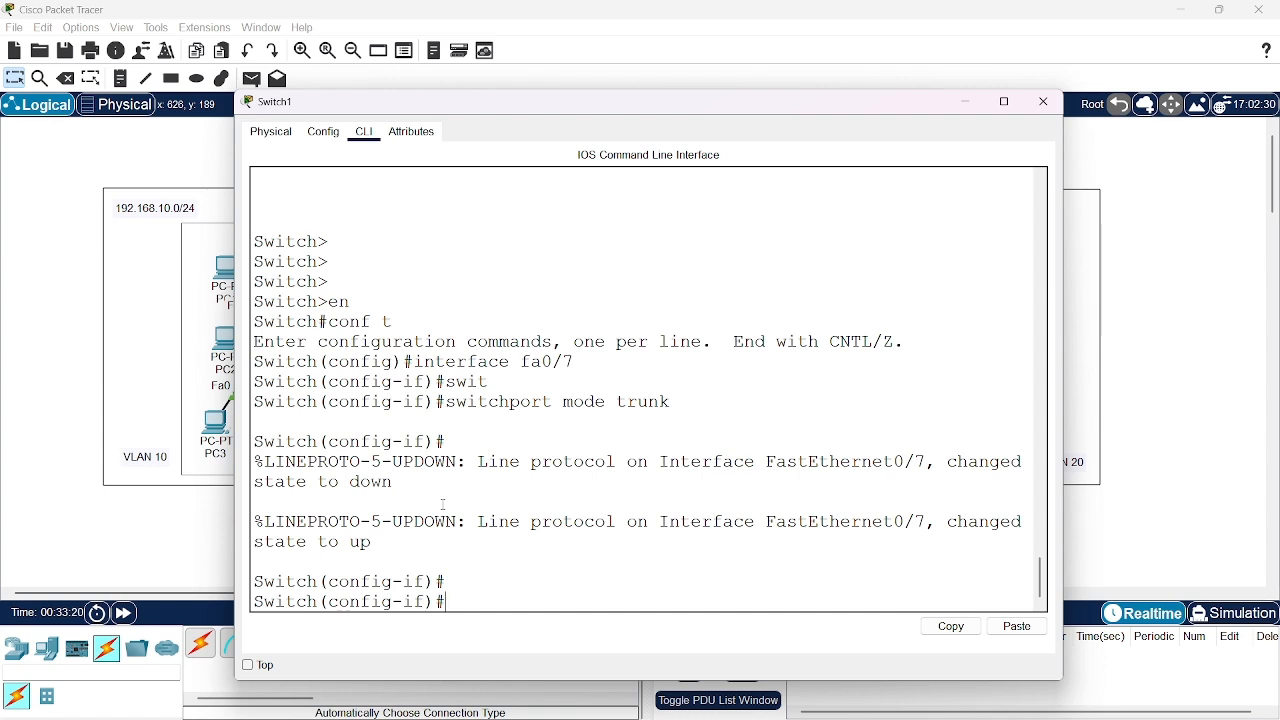
{"action": "type", "text": "do"}
{"action": "key", "text": "BackSpace"}
{"action": "key", "text": "BackSpace"}
{"action": "type", "text": "exit"}
{"action": "key", "text": "Return"}
Display Switch1's trunk interfaces from configuration mode to check the trunk and its allowed VLANs, and close the switch window
{"action": "type", "text": "do "}
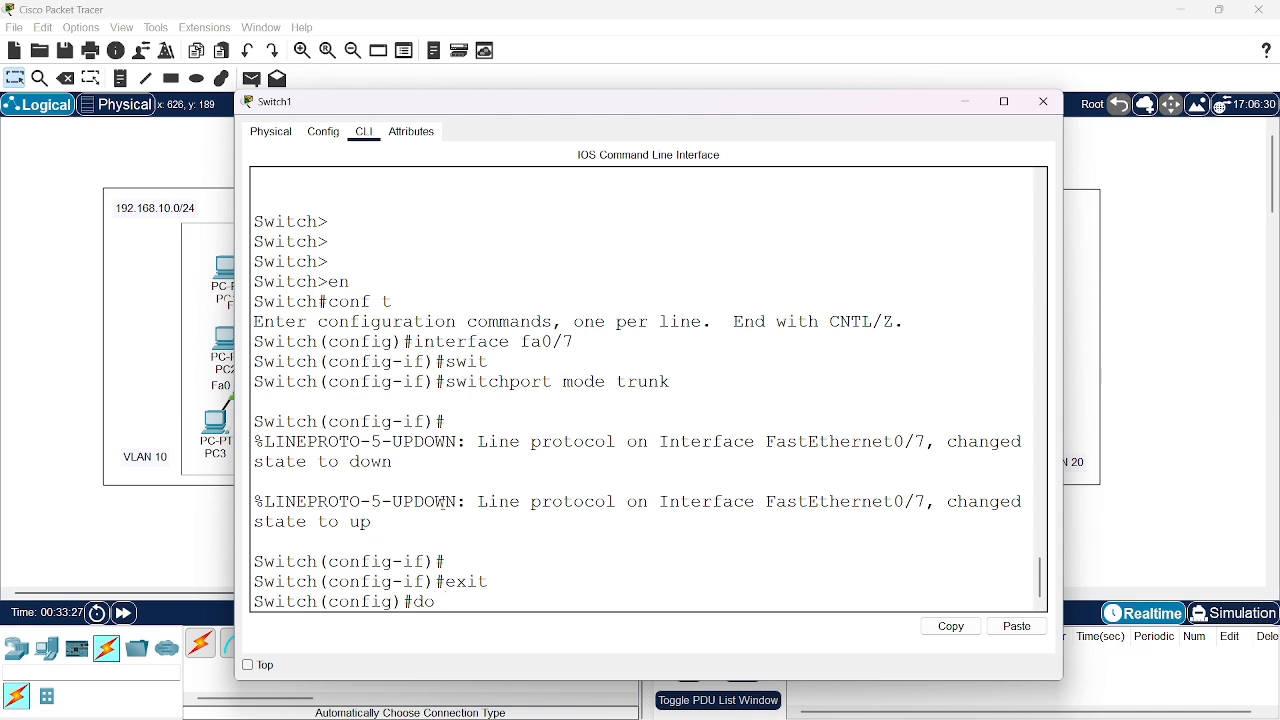
{"action": "type", "text": "show int tr"}
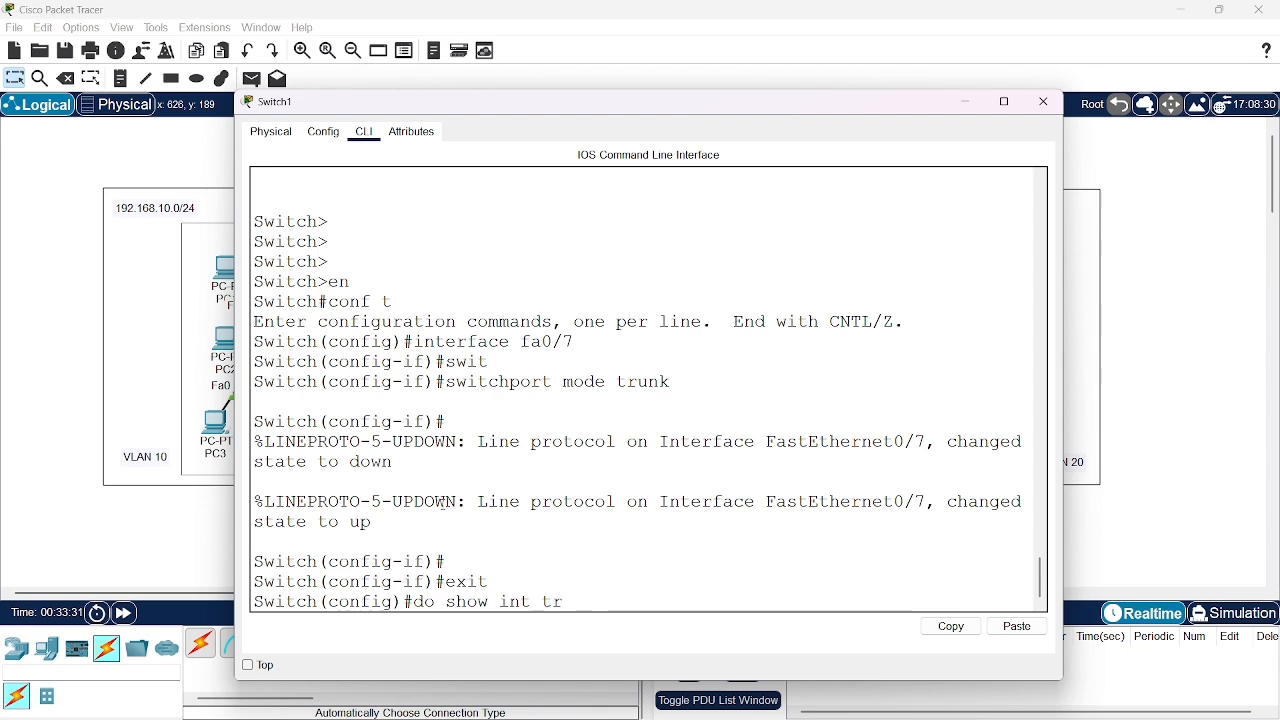
{"action": "type", "text": "unk"}
{"action": "key", "text": "Return"}
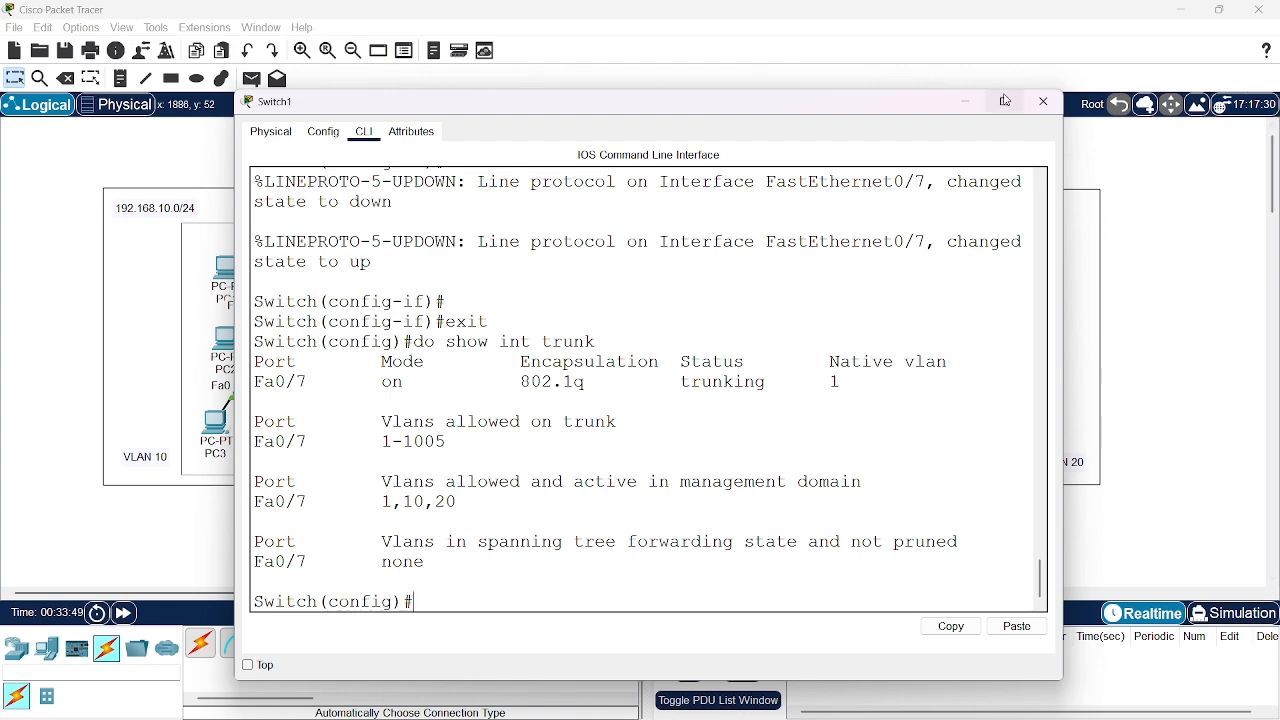
{"action": "left_click", "coordinate": [1041, 104]}
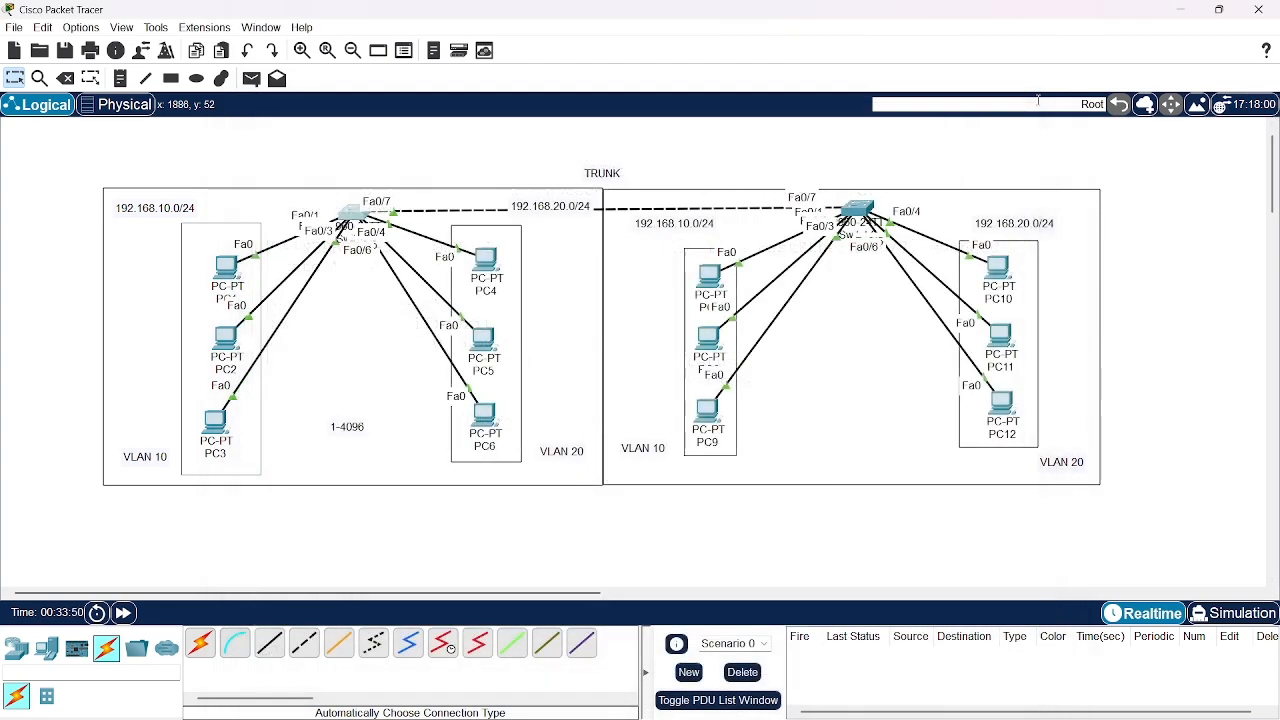
Open Switch2's command line, widen and reposition its window, and bring up the global configuration prompt
{"action": "left_click", "coordinate": [857, 208]}
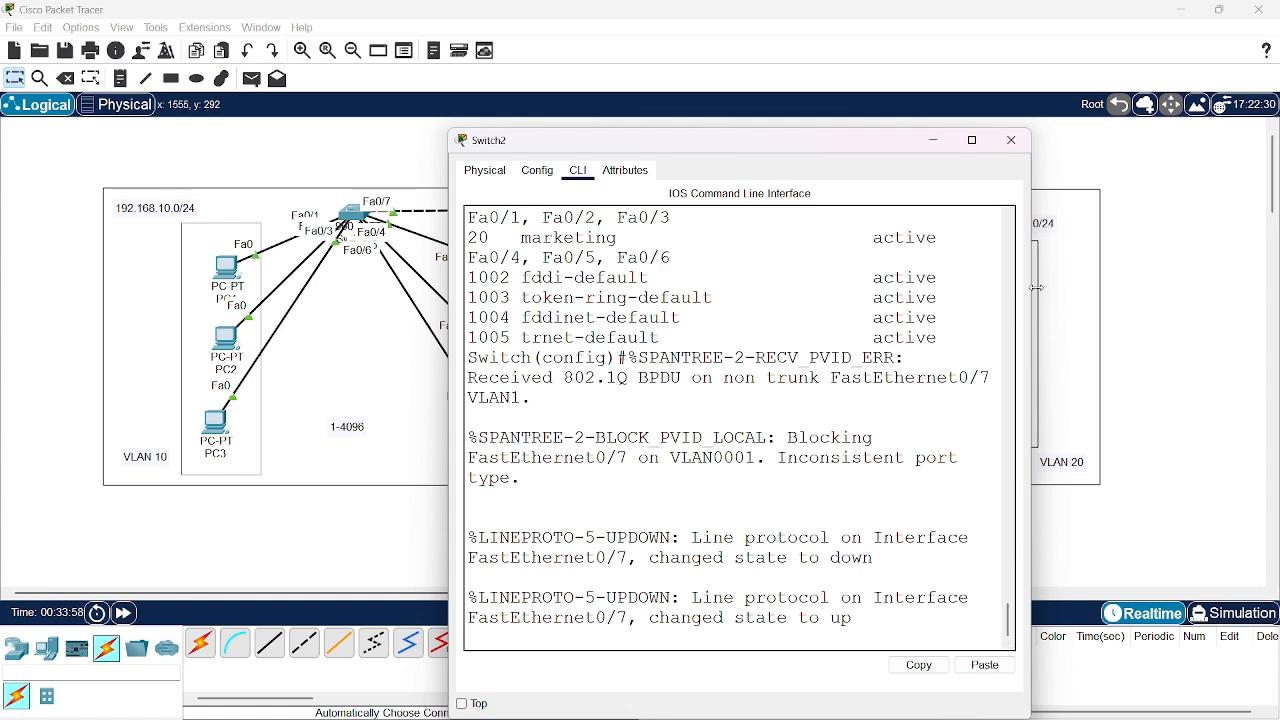
{"action": "left_click_drag", "start_coordinate": [1031, 289], "coordinate": [1276, 279]}
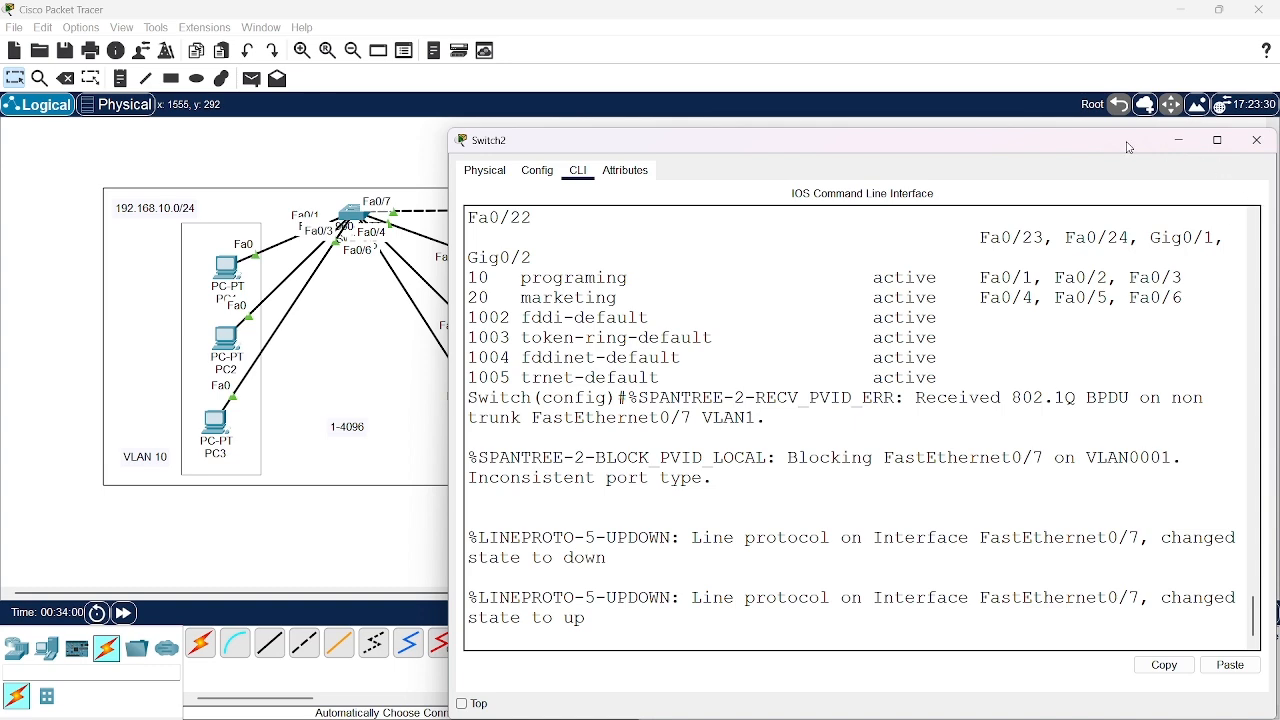
{"action": "left_click_drag", "start_coordinate": [1118, 146], "coordinate": [915, 111]}
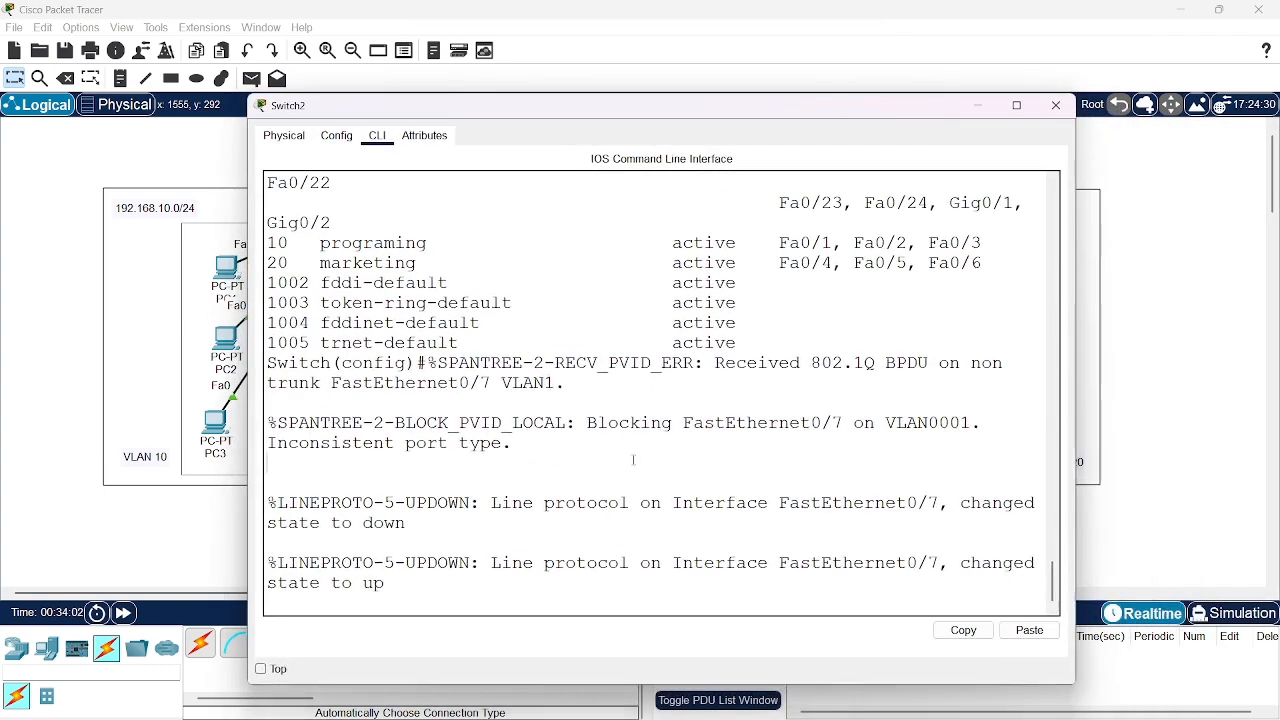
{"action": "key", "text": "Return"}
{"action": "key", "text": "Return"}
{"action": "key", "text": "Return"}
Enter interface configuration mode for fa0/7 on Switch2
{"action": "type", "text": "in"}
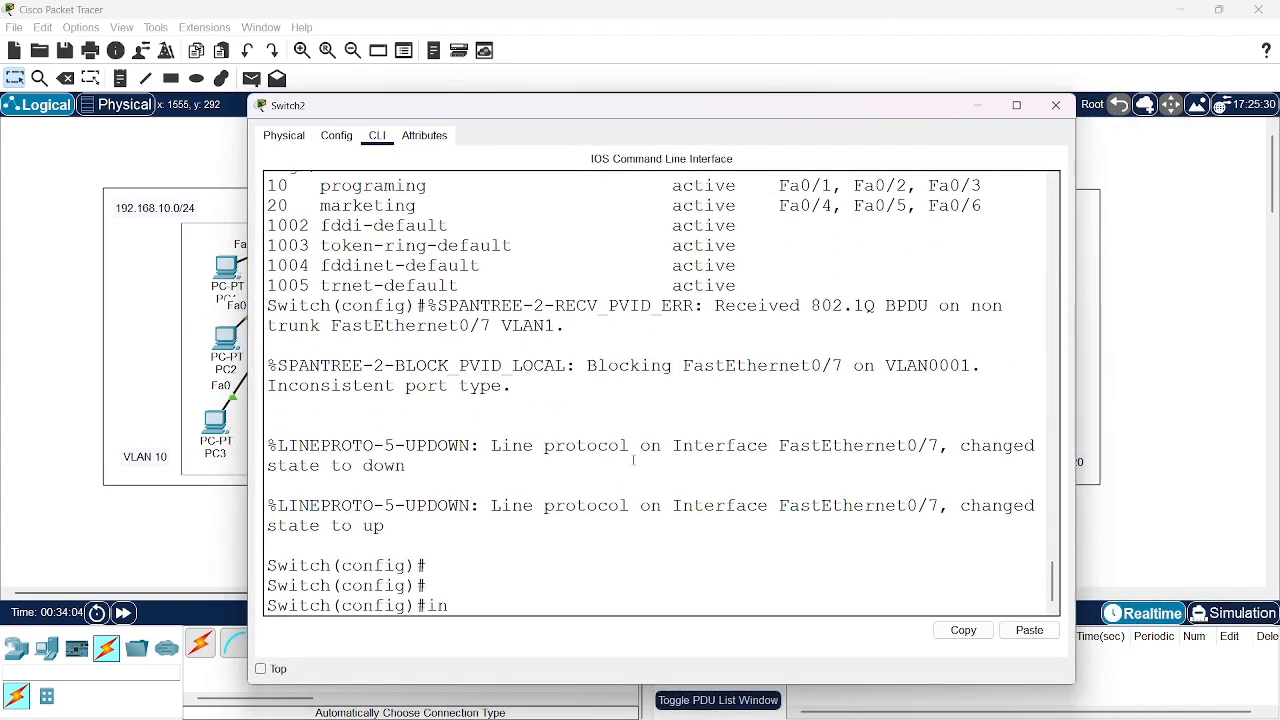
{"action": "type", "text": "terface 0"}
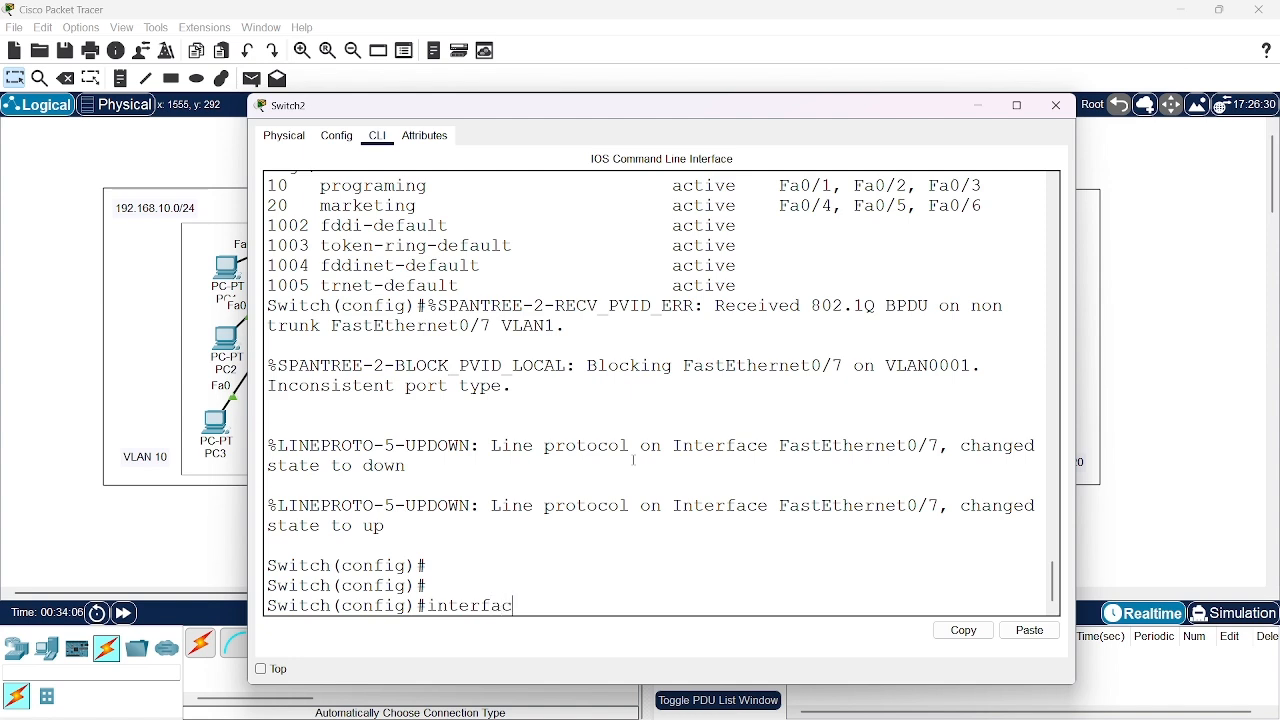
{"action": "type", "text": "/7"}
{"action": "key", "text": "Return"}
{"action": "key", "text": "Up"}
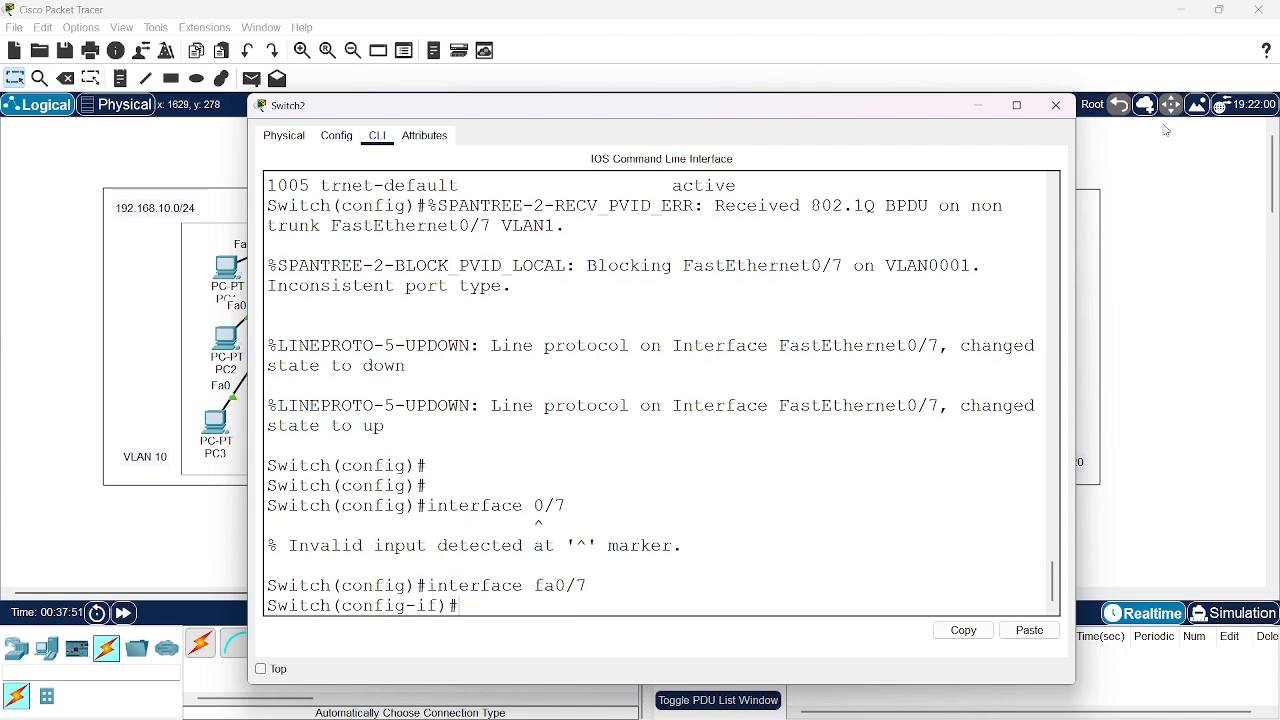
Set Switch2's interface fa0/7 to switchport trunk mode, return to global configuration mode, and minimize the switch window
{"action": "mouse_move", "coordinate": [1200, 718]}
{"action": "type", "text": "sw"}
{"action": "key", "text": "Tab"}
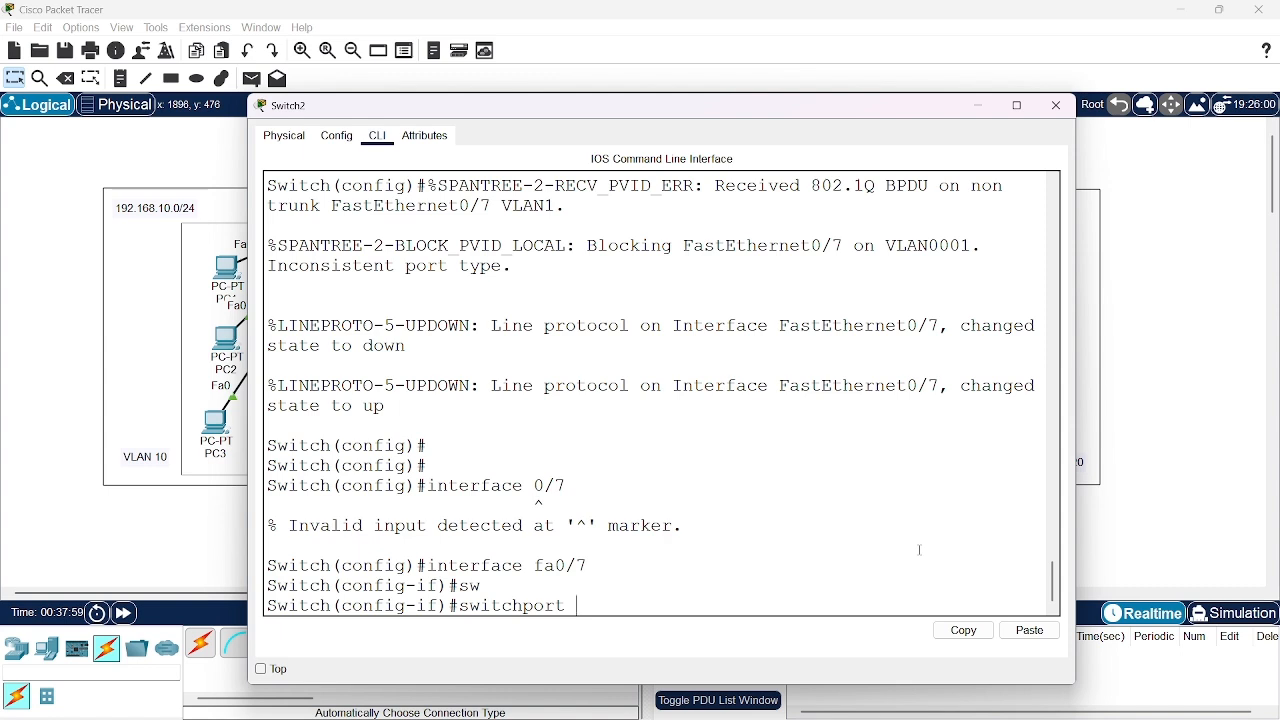
{"action": "type", "text": "mo"}
{"action": "key", "text": "Tab"}
{"action": "type", "text": "tr"}
{"action": "key", "text": "Tab"}
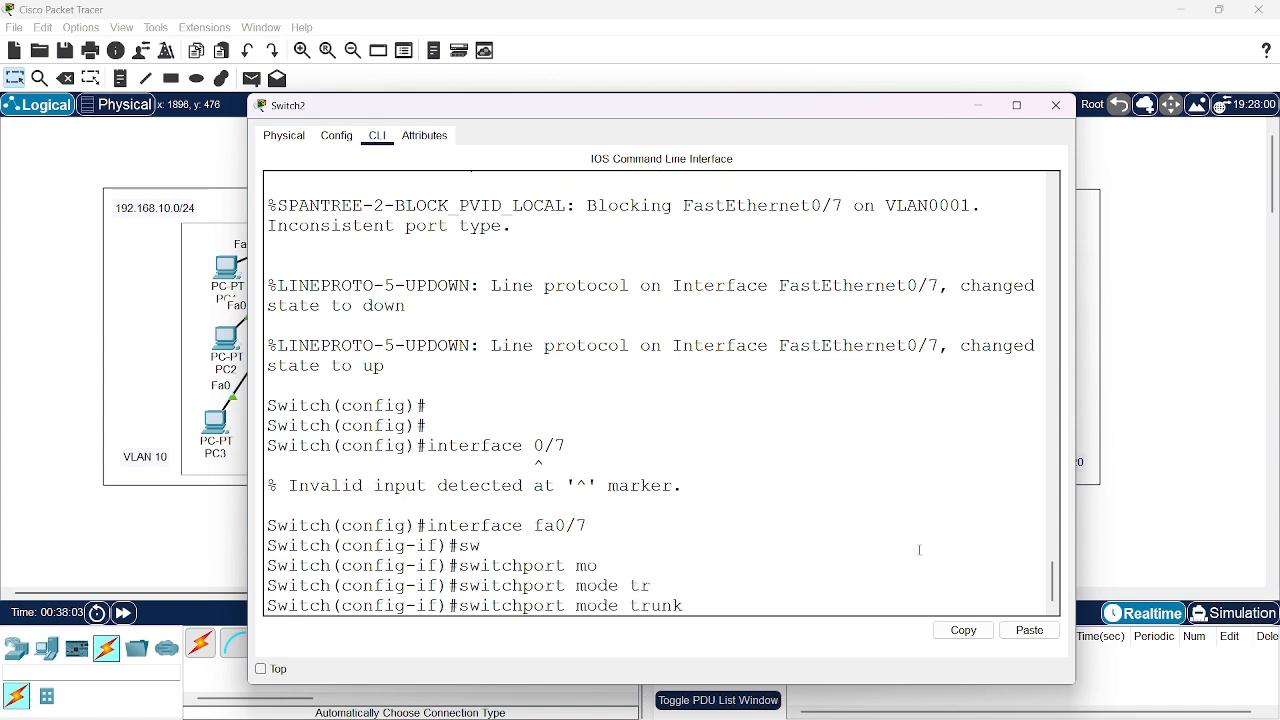
{"action": "key", "text": "Return"}
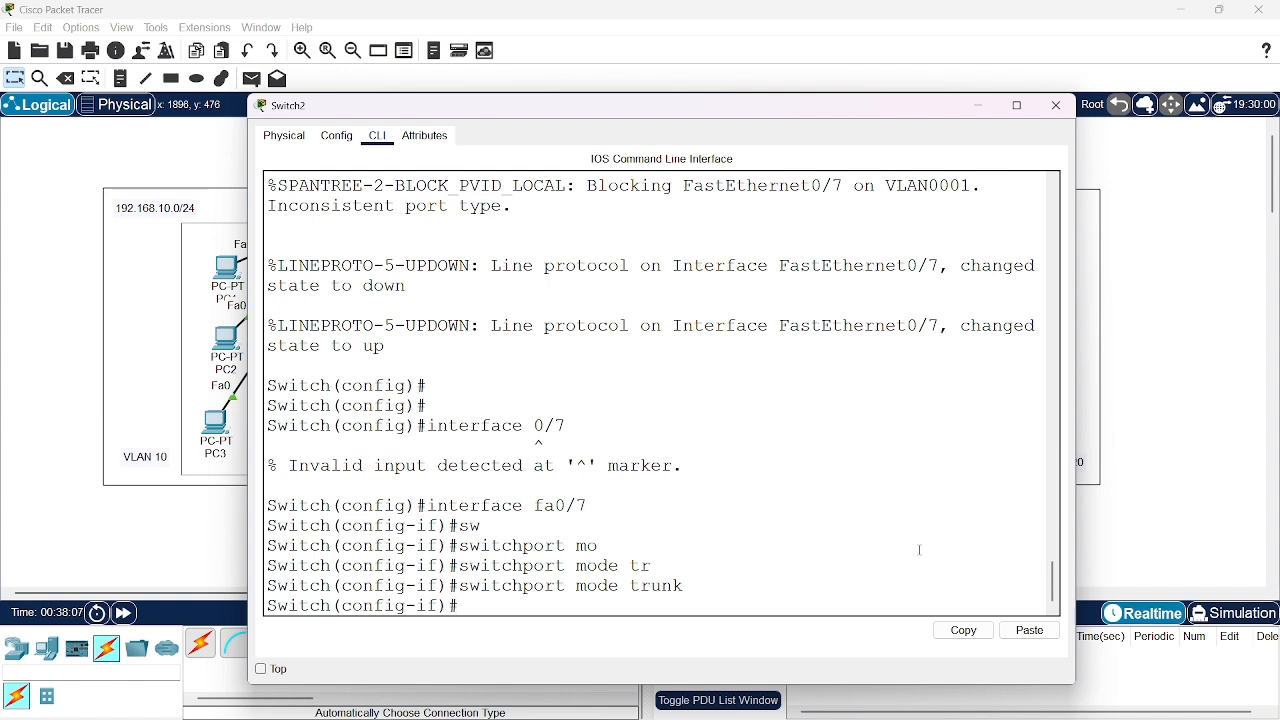
{"action": "type", "text": "exit"}
{"action": "key", "text": "Return"}
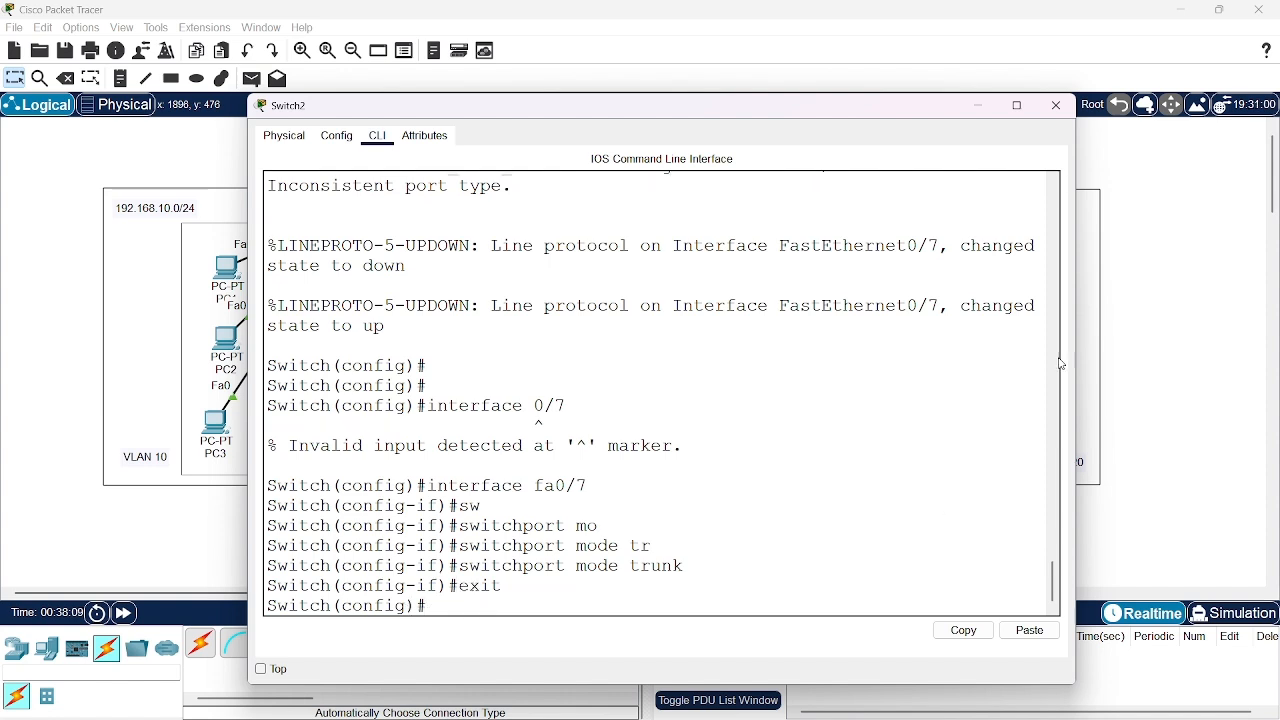
{"action": "left_click", "coordinate": [981, 106]}
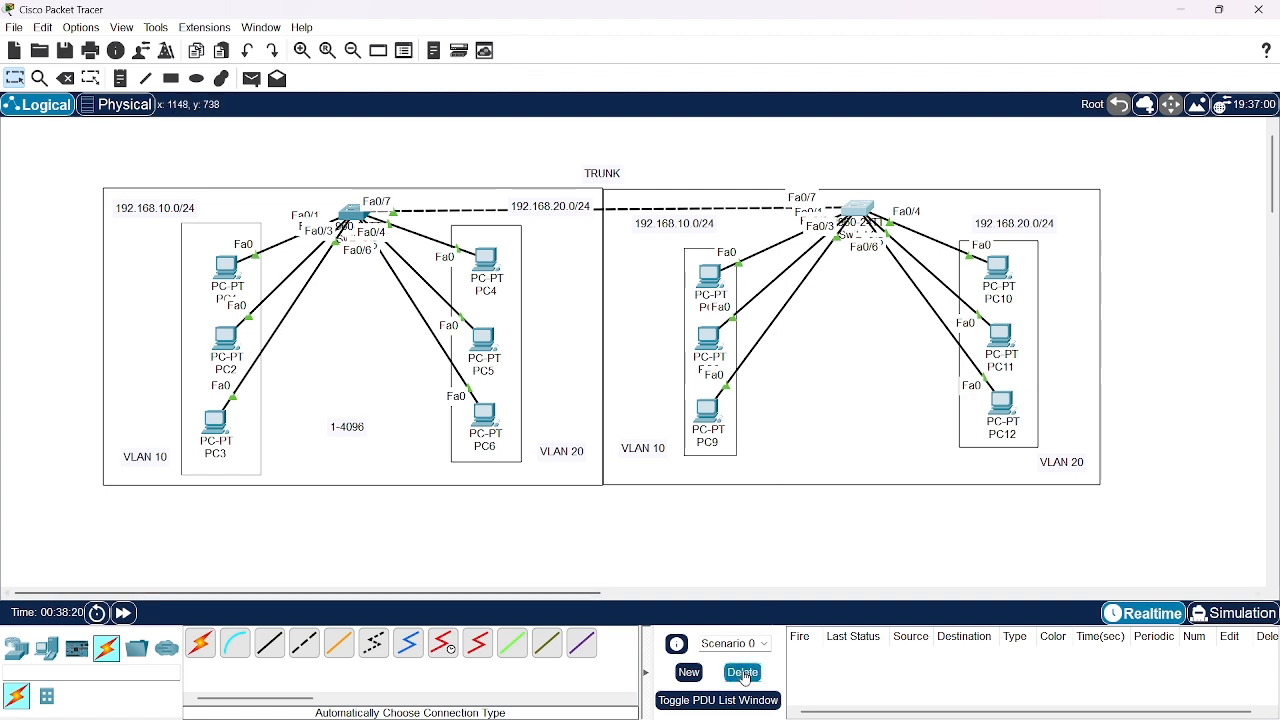
Test Switch2's same-VLAN connectivity with simple PDUs from PC7 to PC9 and from PC10 to PC12, and delete the scenario's results
{"action": "left_click", "coordinate": [251, 79]}
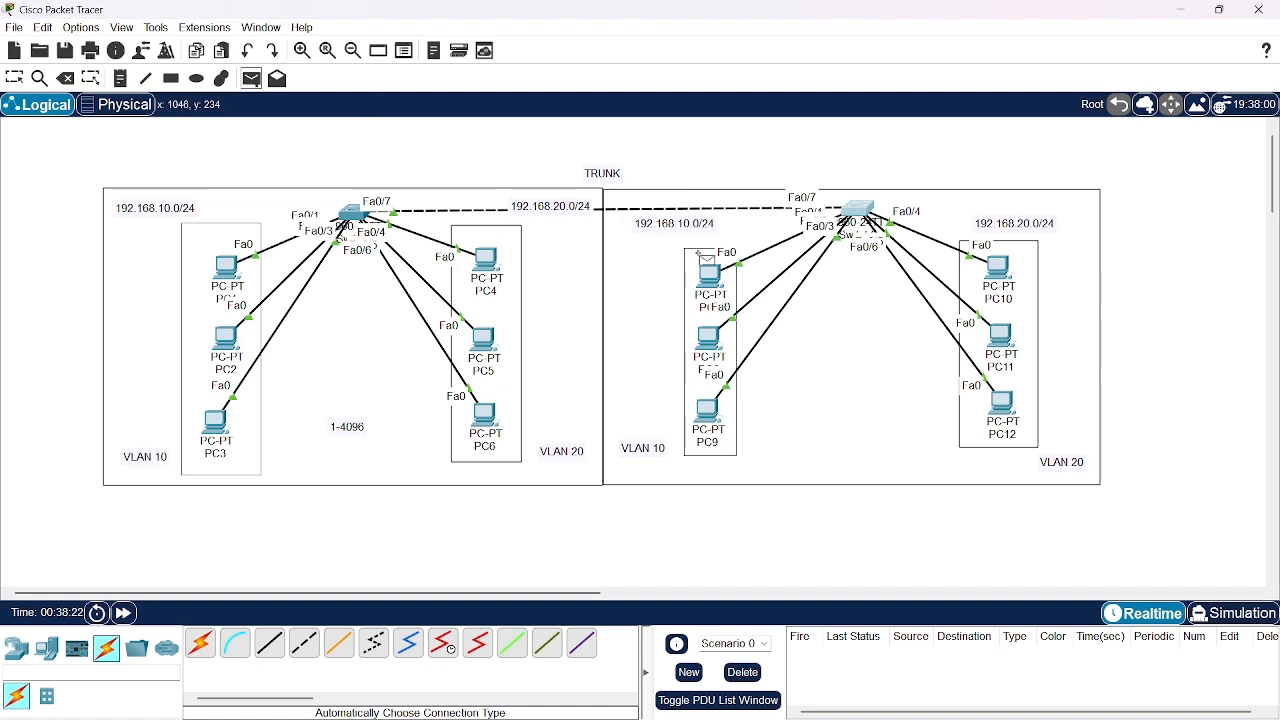
{"action": "left_click", "coordinate": [712, 276]}
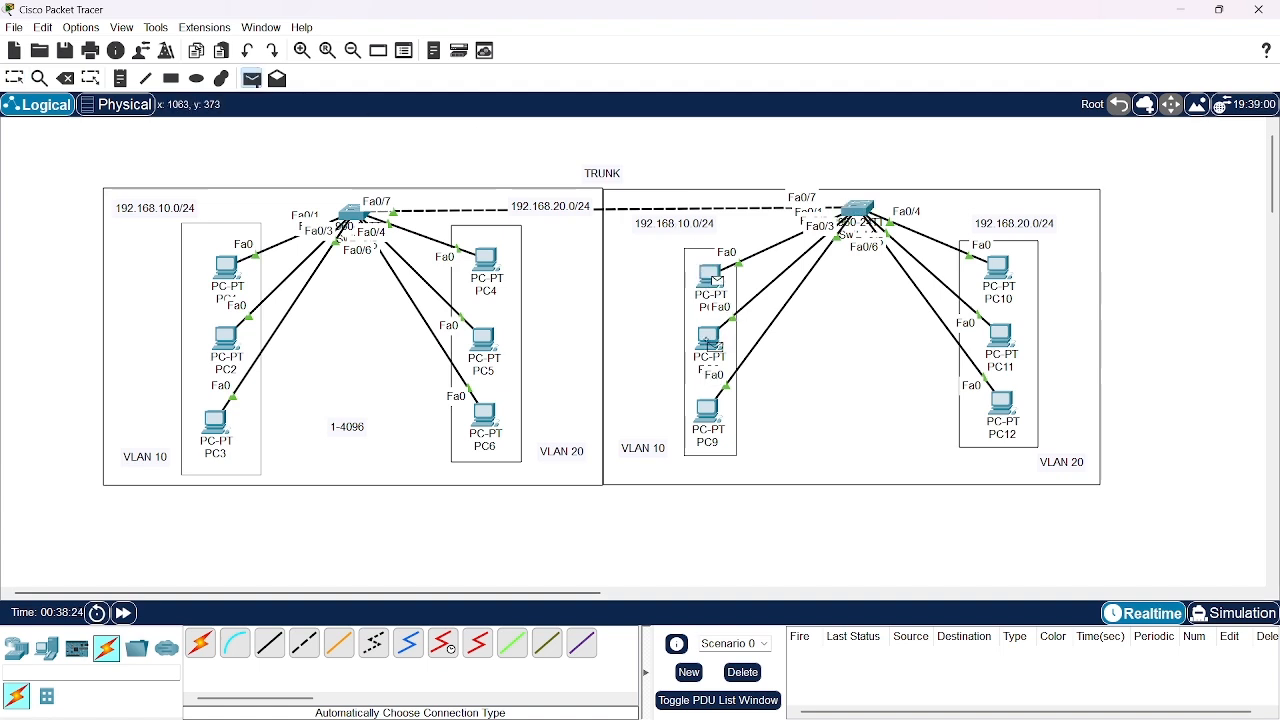
{"action": "left_click", "coordinate": [712, 428]}
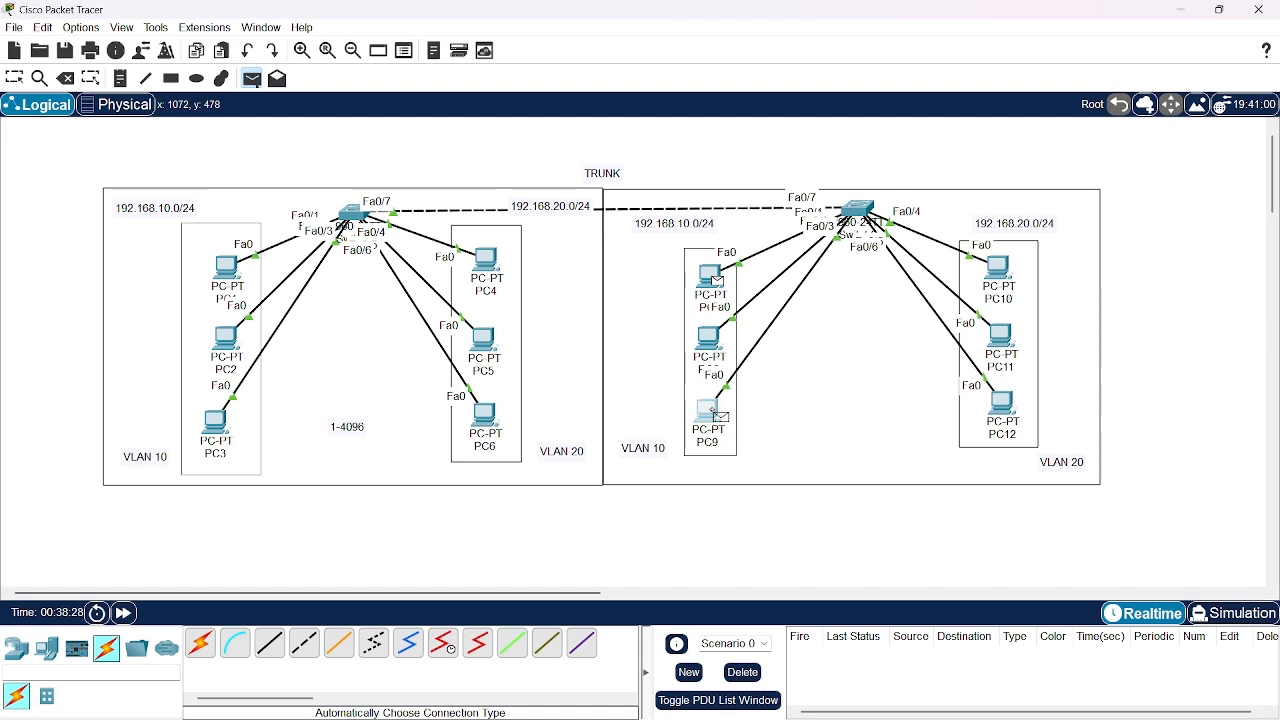
{"action": "left_click", "coordinate": [251, 78]}
{"action": "left_click", "coordinate": [994, 268]}
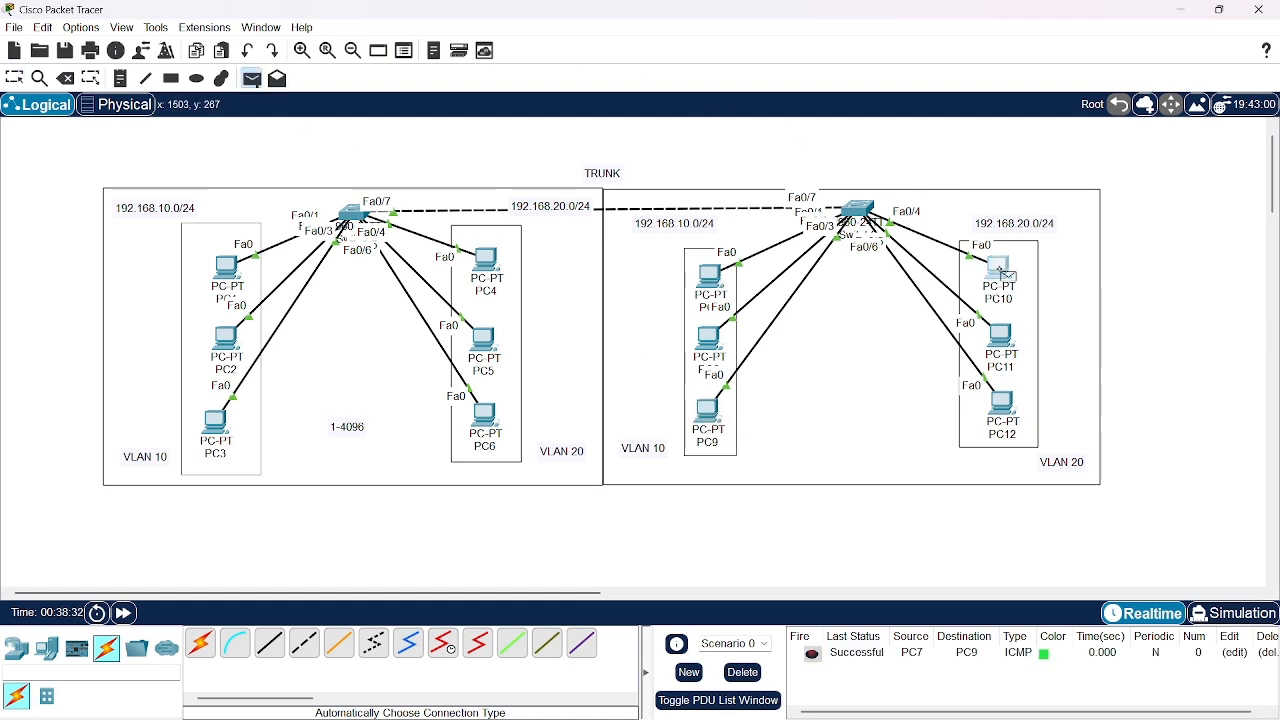
{"action": "left_click", "coordinate": [1013, 410]}
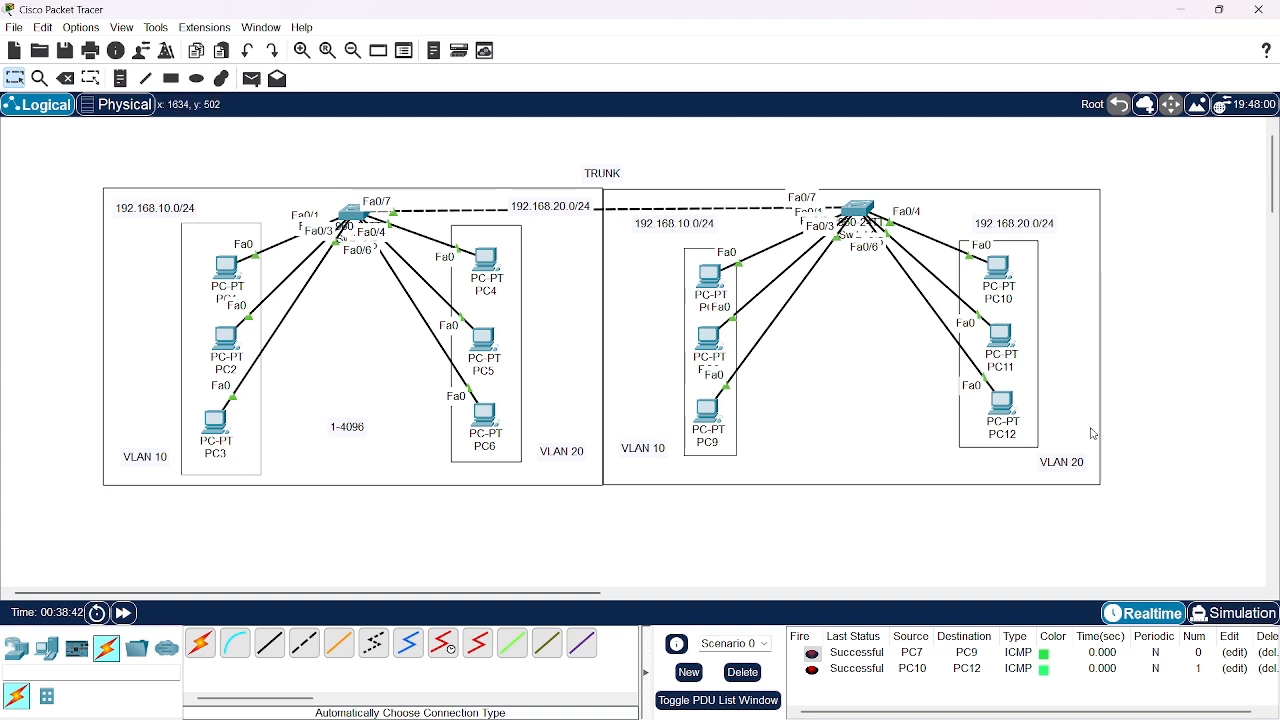
{"action": "left_click", "coordinate": [743, 672]}
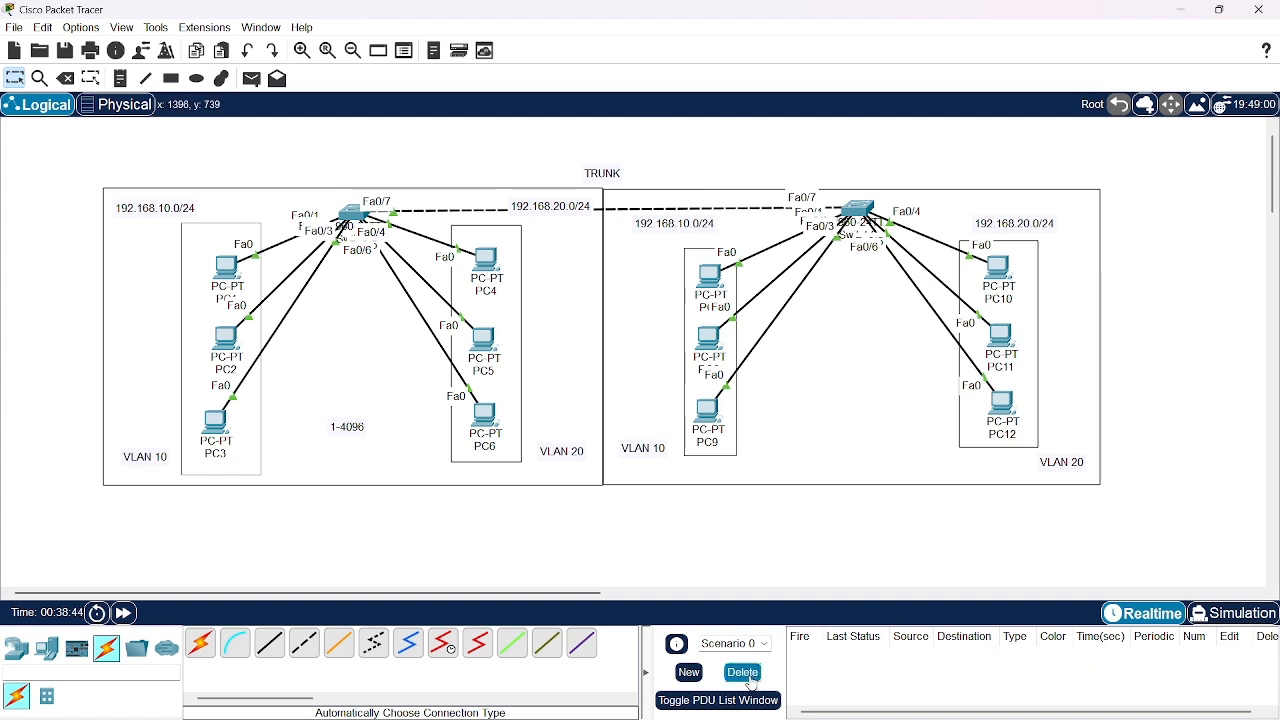
Switch to Simulation mode and add a simple PDU from PC1 to PC7 to test VLAN 10 across the trunk
{"action": "left_click", "coordinate": [1233, 618]}
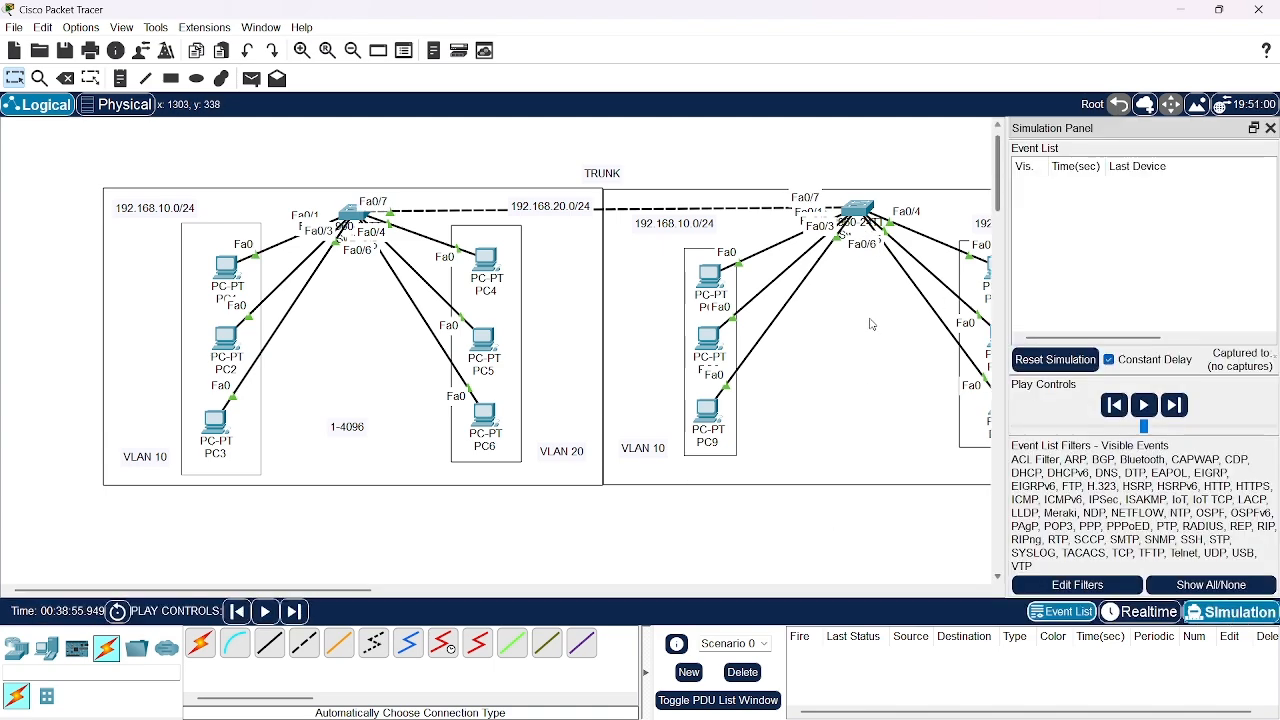
{"action": "scroll", "coordinate": [730, 565], "scroll_direction": "right", "scroll_amount": 3}
{"action": "scroll", "coordinate": [730, 565], "scroll_direction": "left", "scroll_amount": 2}
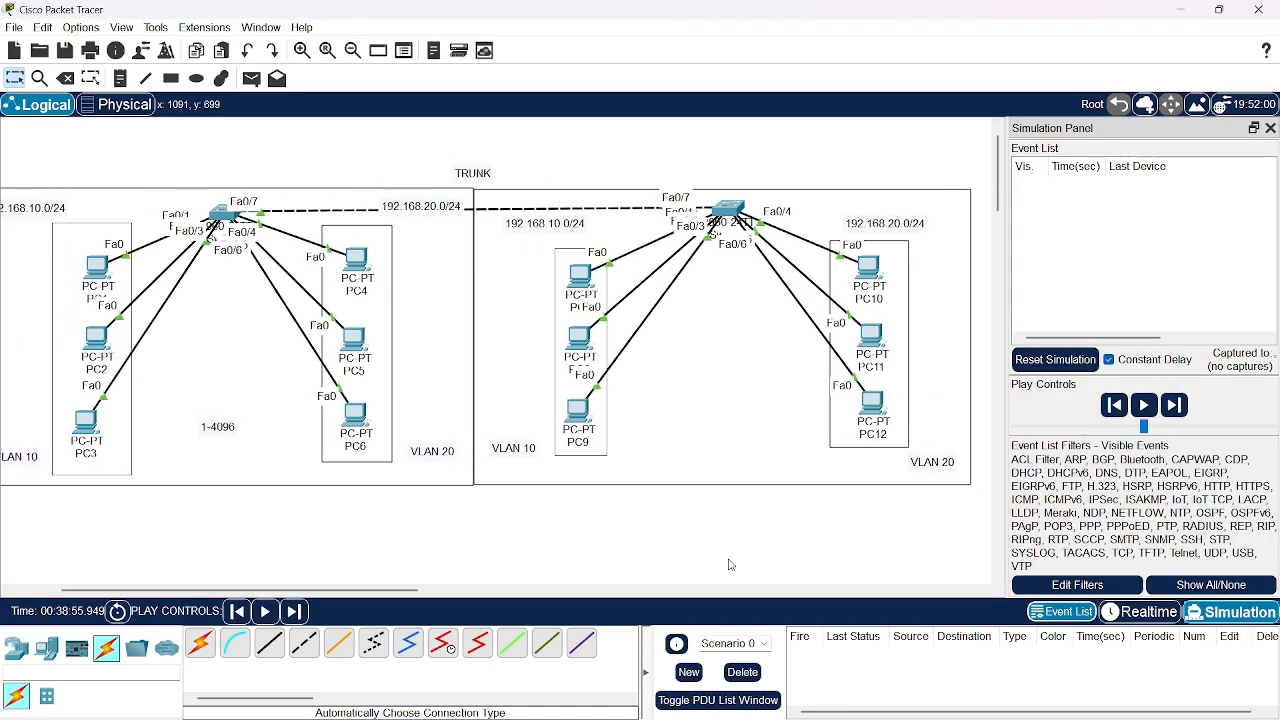
{"action": "scroll", "coordinate": [730, 565], "scroll_direction": "right", "scroll_amount": 1}
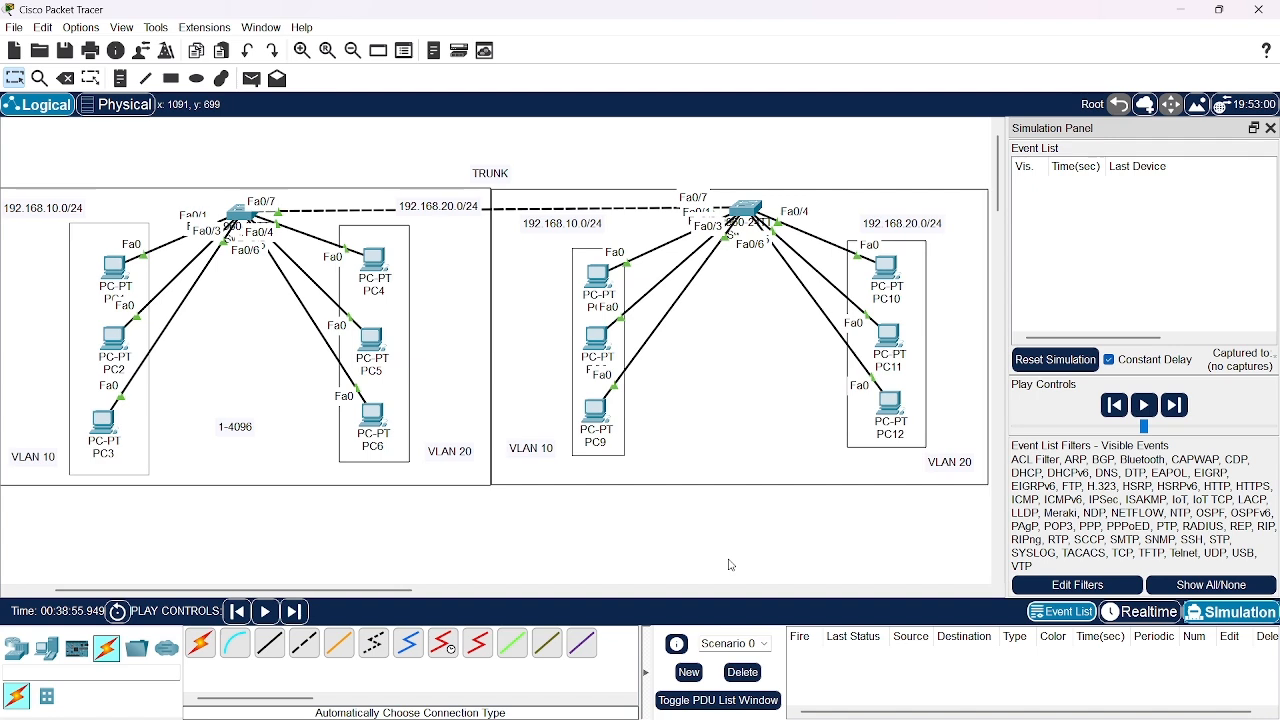
{"action": "left_click", "coordinate": [251, 78]}
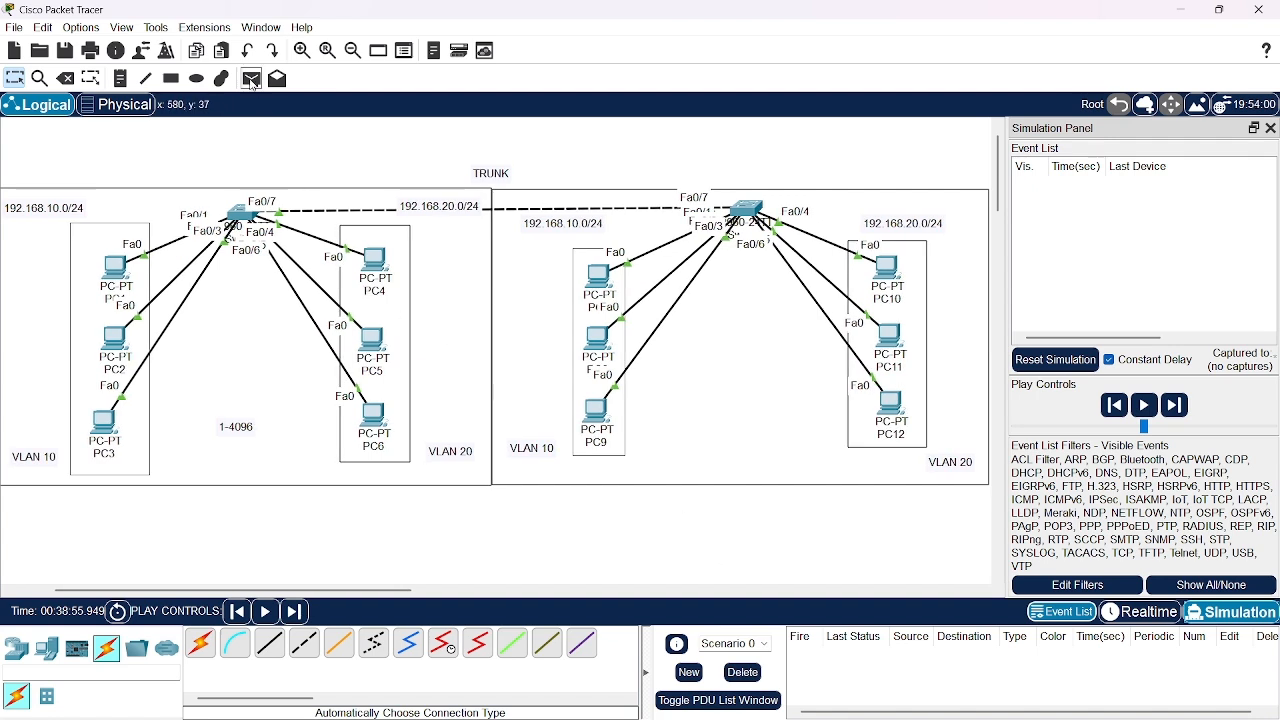
{"action": "left_click", "coordinate": [118, 268]}
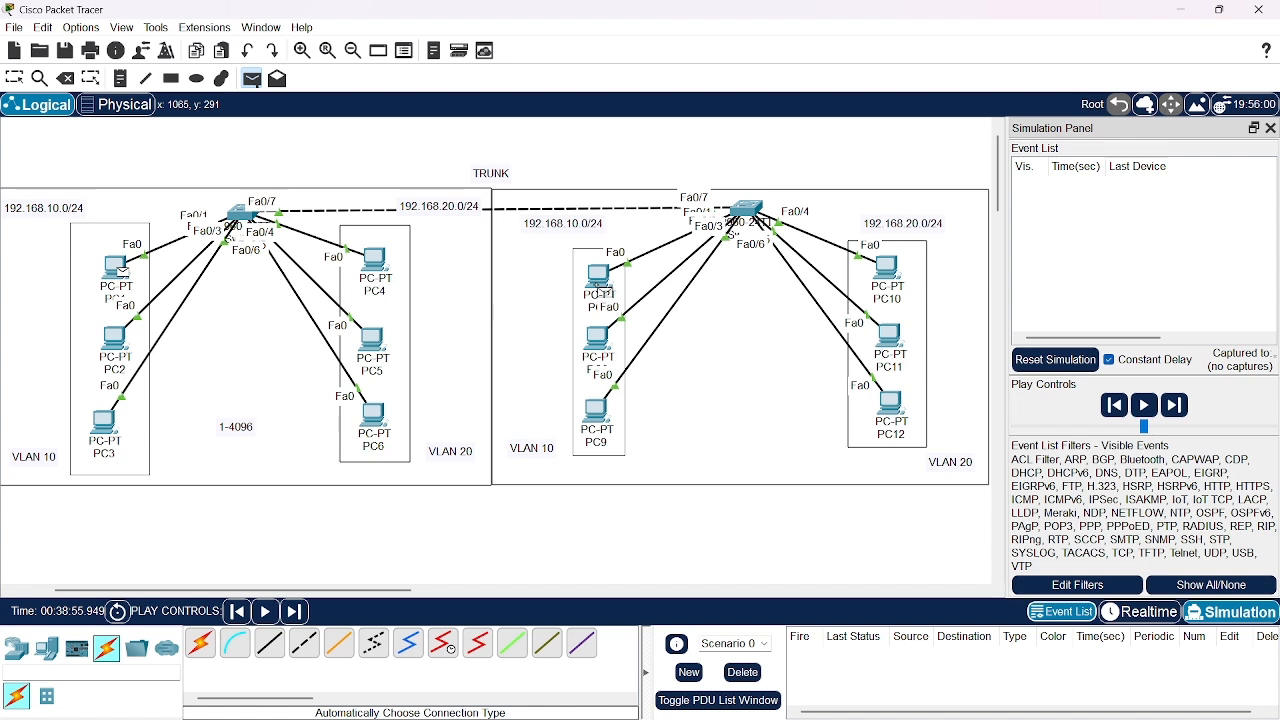
{"action": "left_click", "coordinate": [600, 290]}
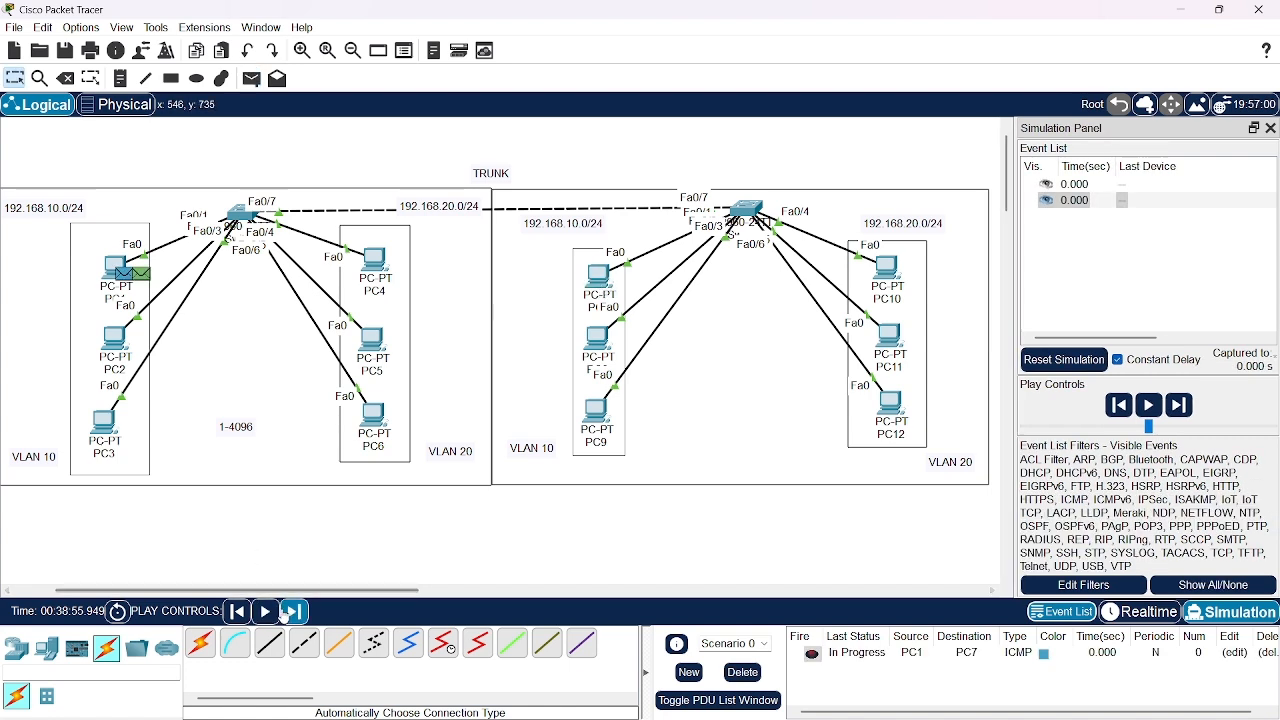
Advance the simulation event by event to follow the PC1-to-PC7 packets through both switches and back to PC1
{"action": "left_click", "coordinate": [287, 613]}
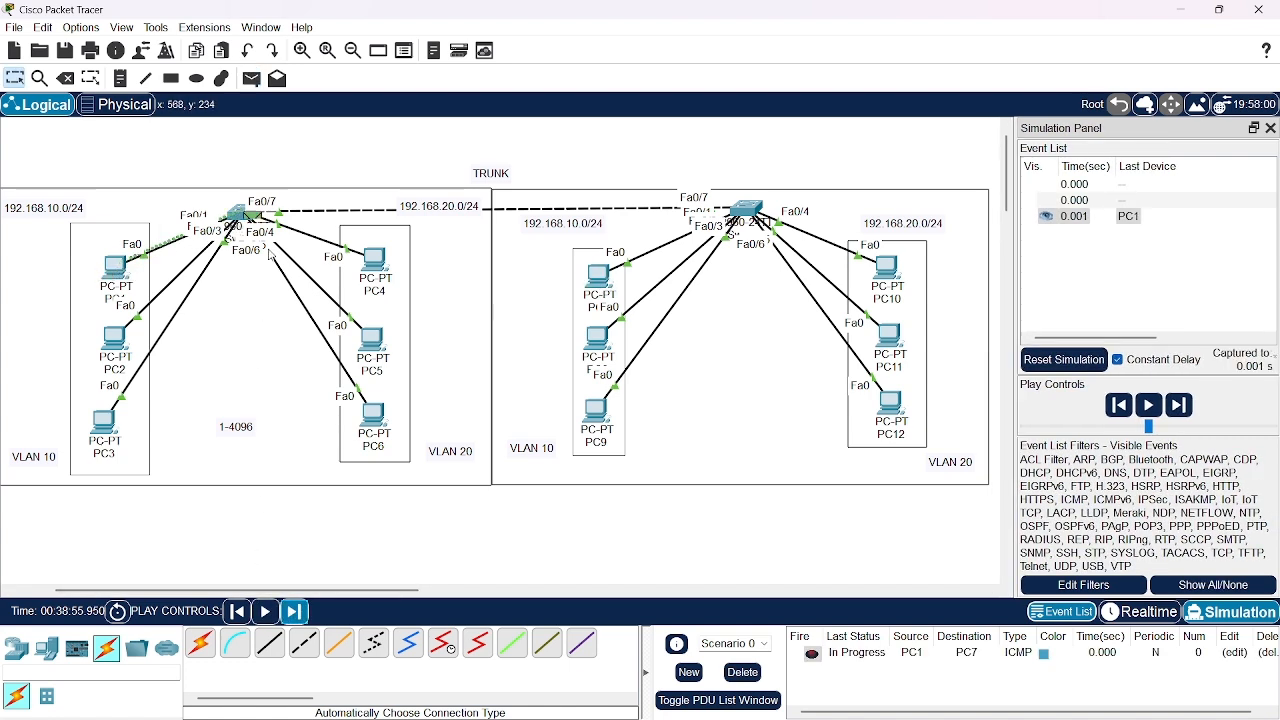
{"action": "left_click", "coordinate": [295, 612]}
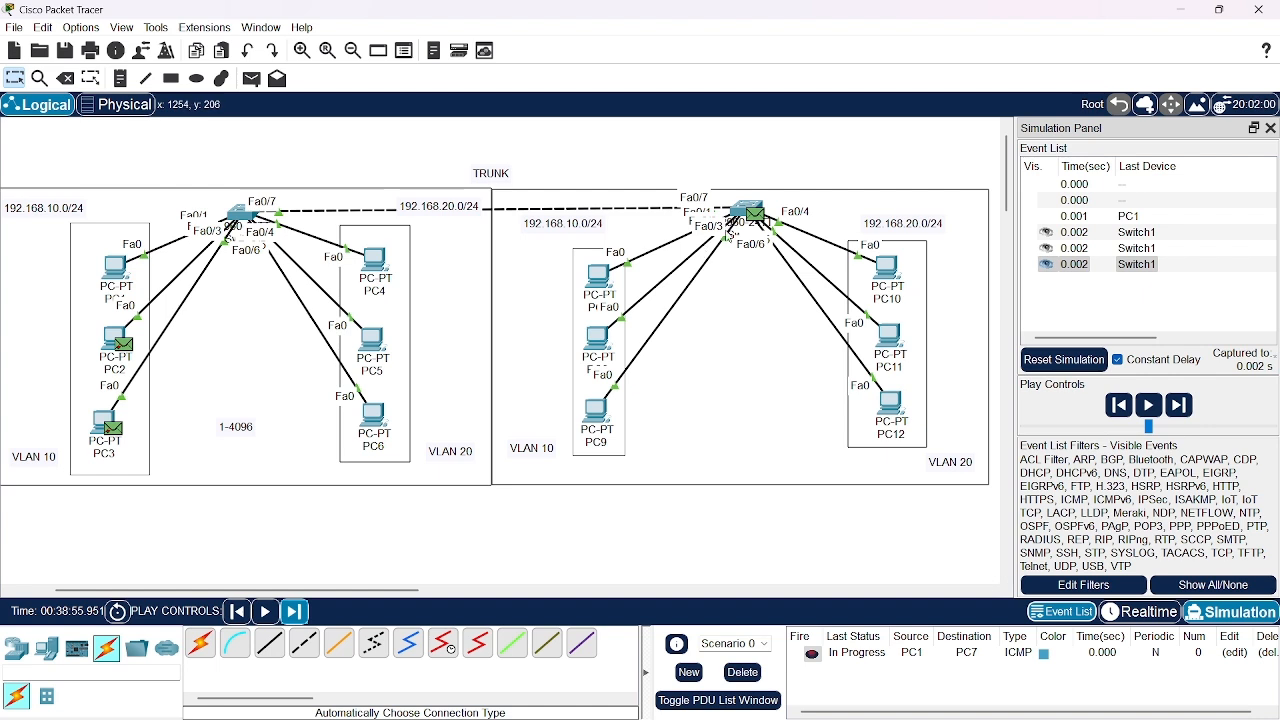
{"action": "left_click", "coordinate": [294, 611]}
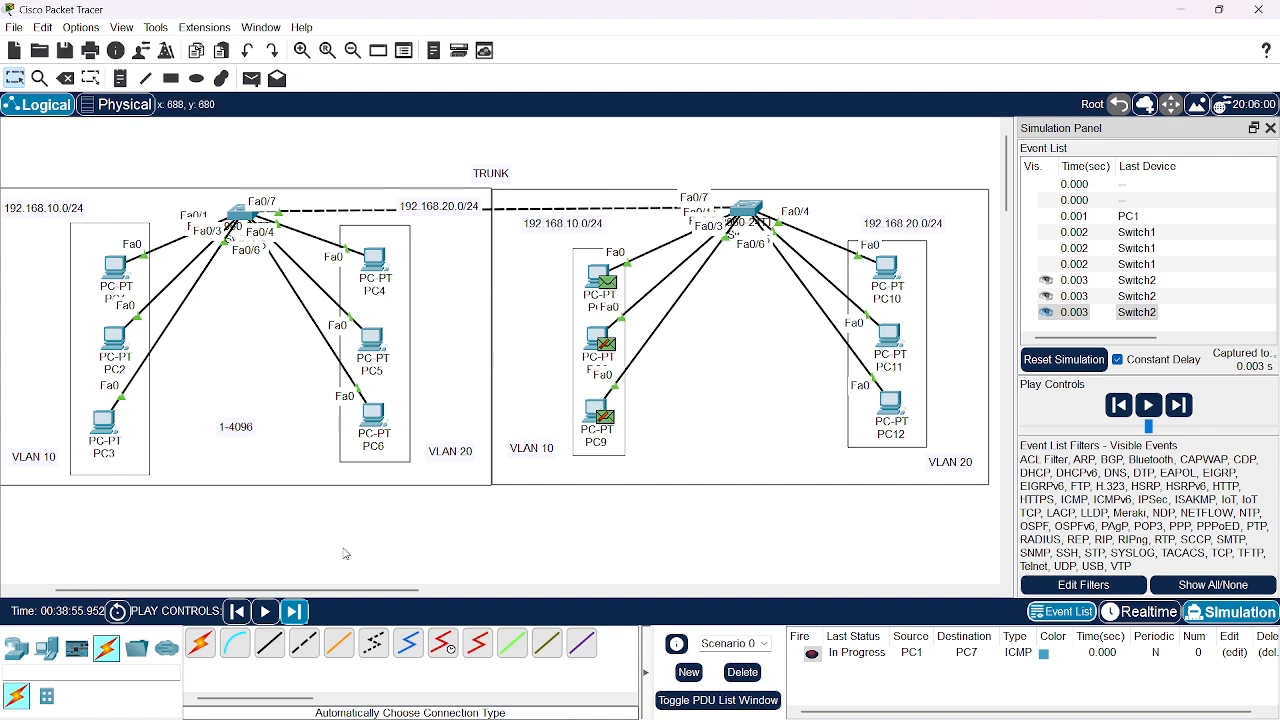
{"action": "left_click", "coordinate": [297, 614]}
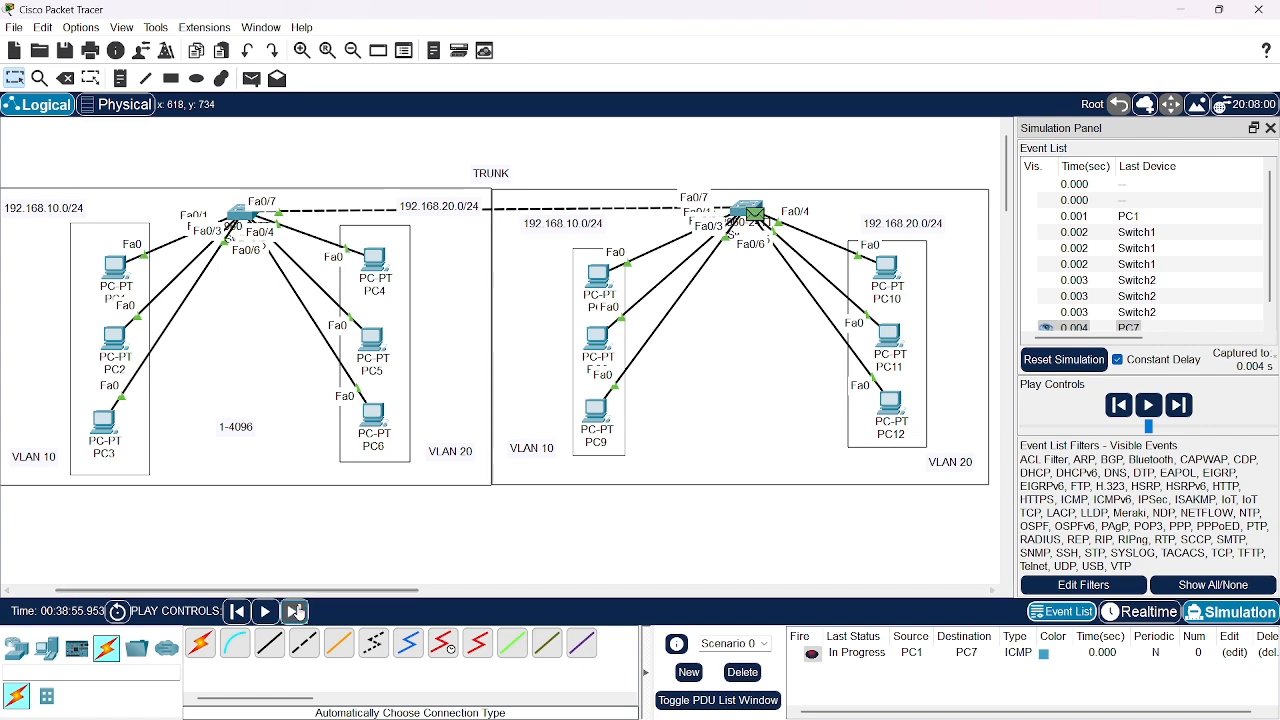
{"action": "left_click", "coordinate": [297, 614]}
{"action": "left_click", "coordinate": [297, 614]}
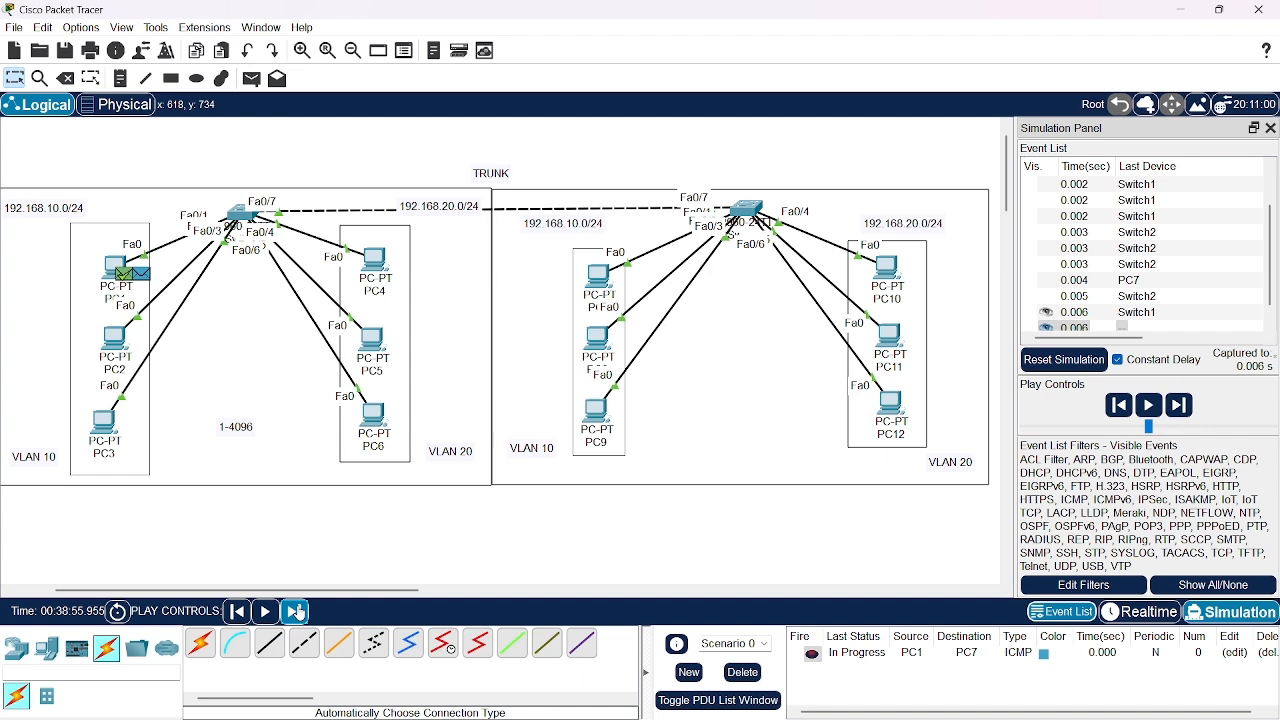
{"action": "left_click", "coordinate": [293, 614]}
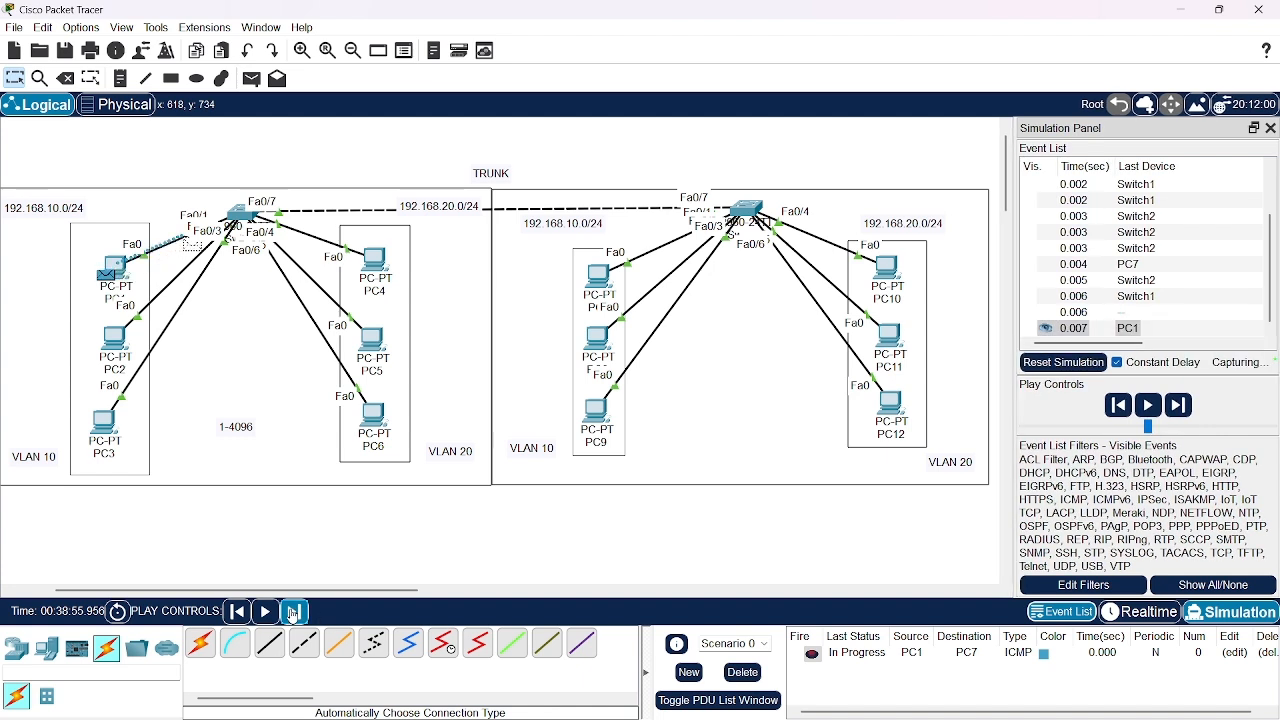
{"action": "left_click", "coordinate": [293, 614]}
{"action": "left_click", "coordinate": [293, 614]}
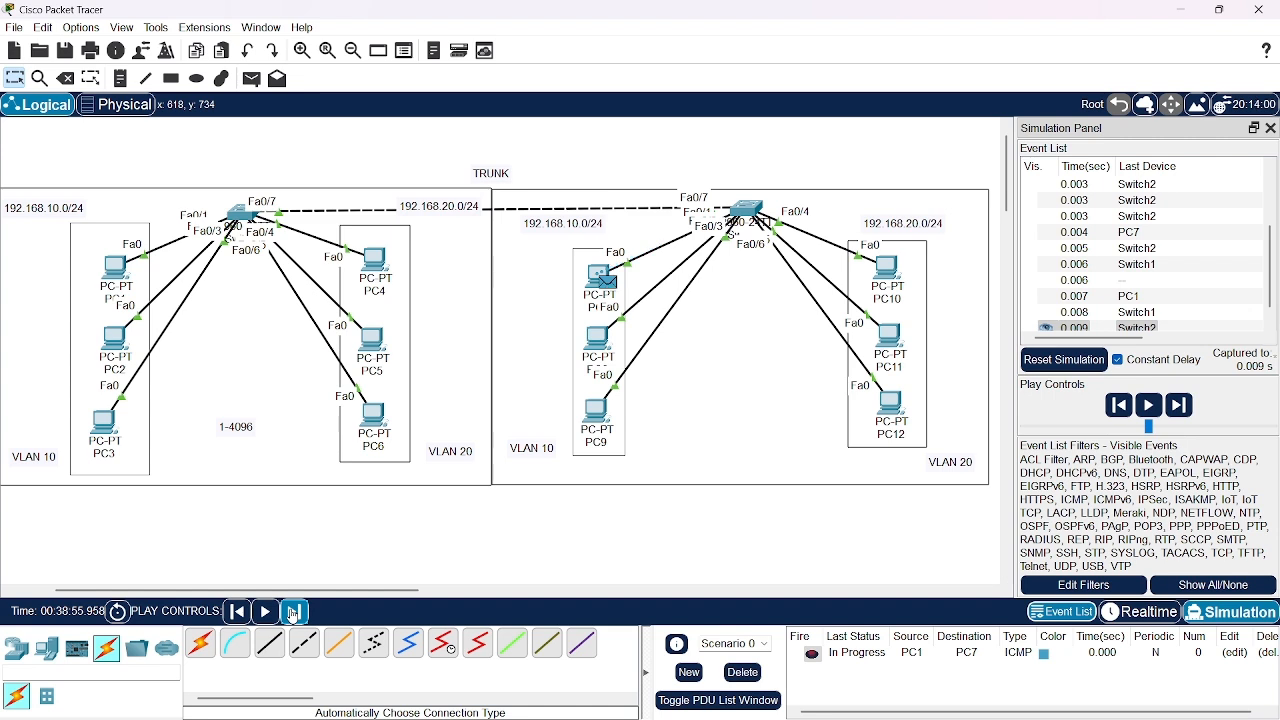
{"action": "left_click", "coordinate": [293, 614]}
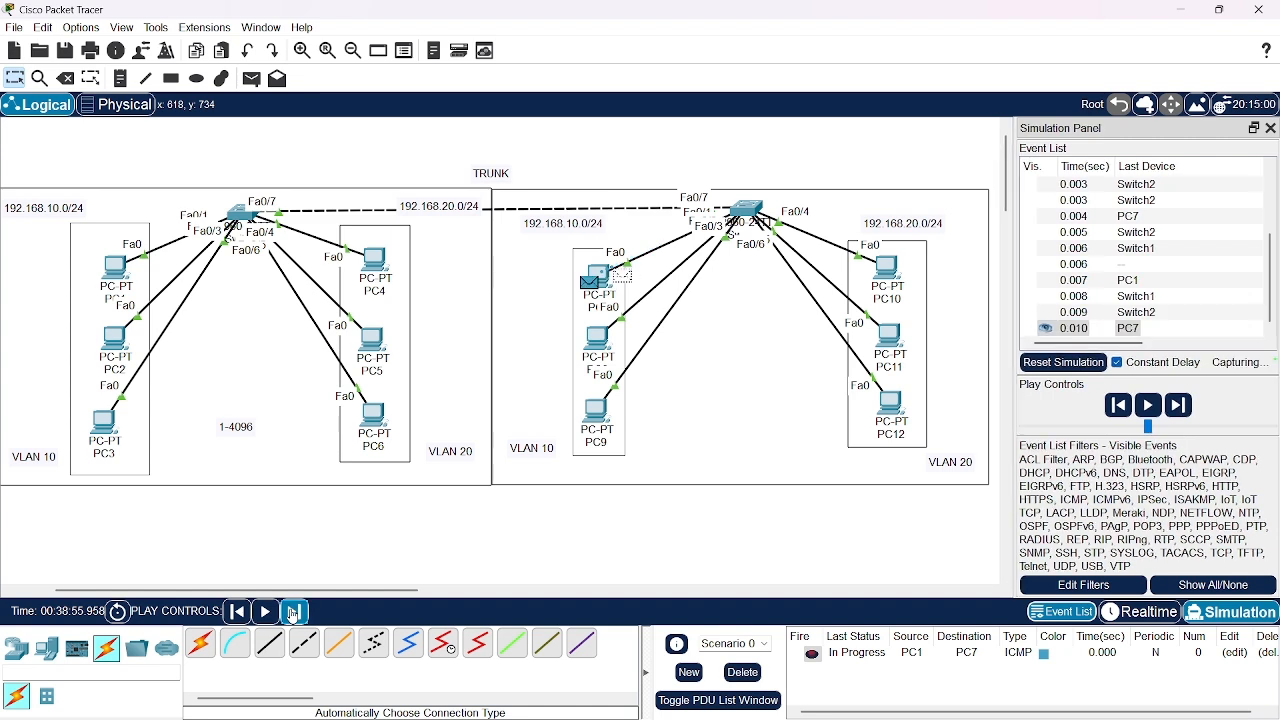
{"action": "left_click", "coordinate": [293, 614]}
{"action": "left_click", "coordinate": [293, 614]}
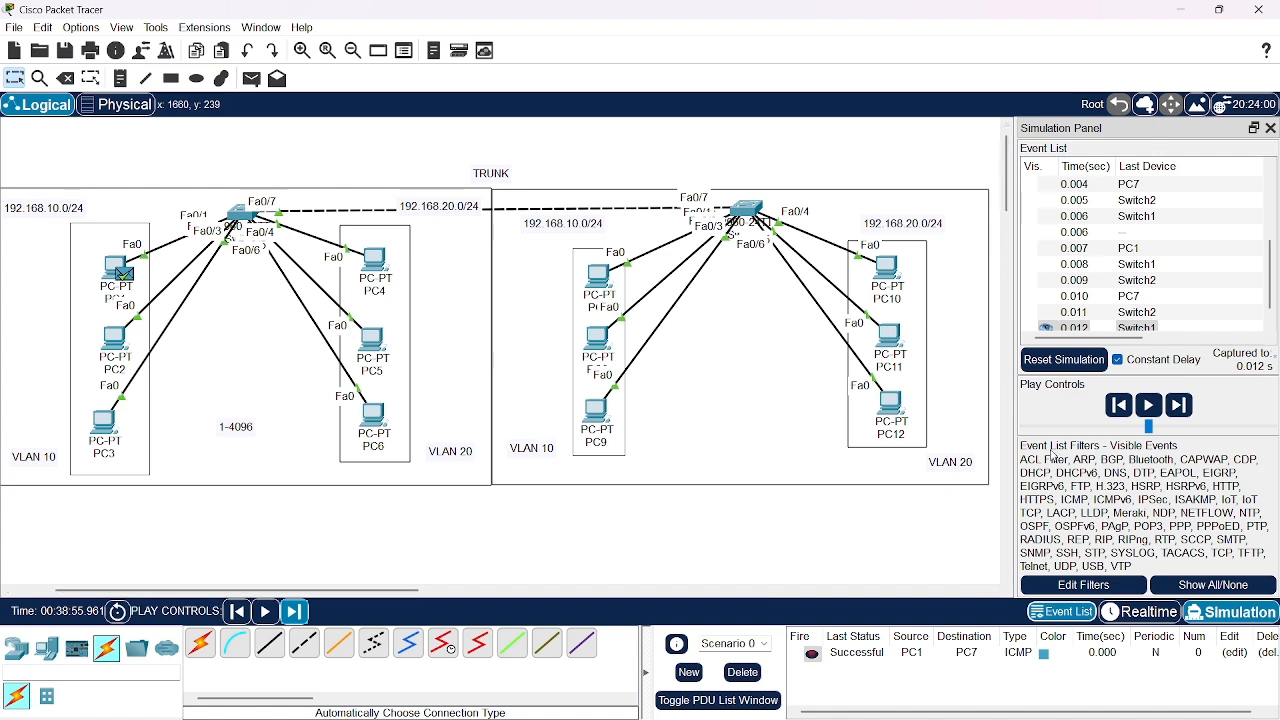
Close the simulation event list, return to Realtime mode, and delete the PC1-to-PC7 test from the scenario
{"action": "left_click", "coordinate": [1271, 128]}
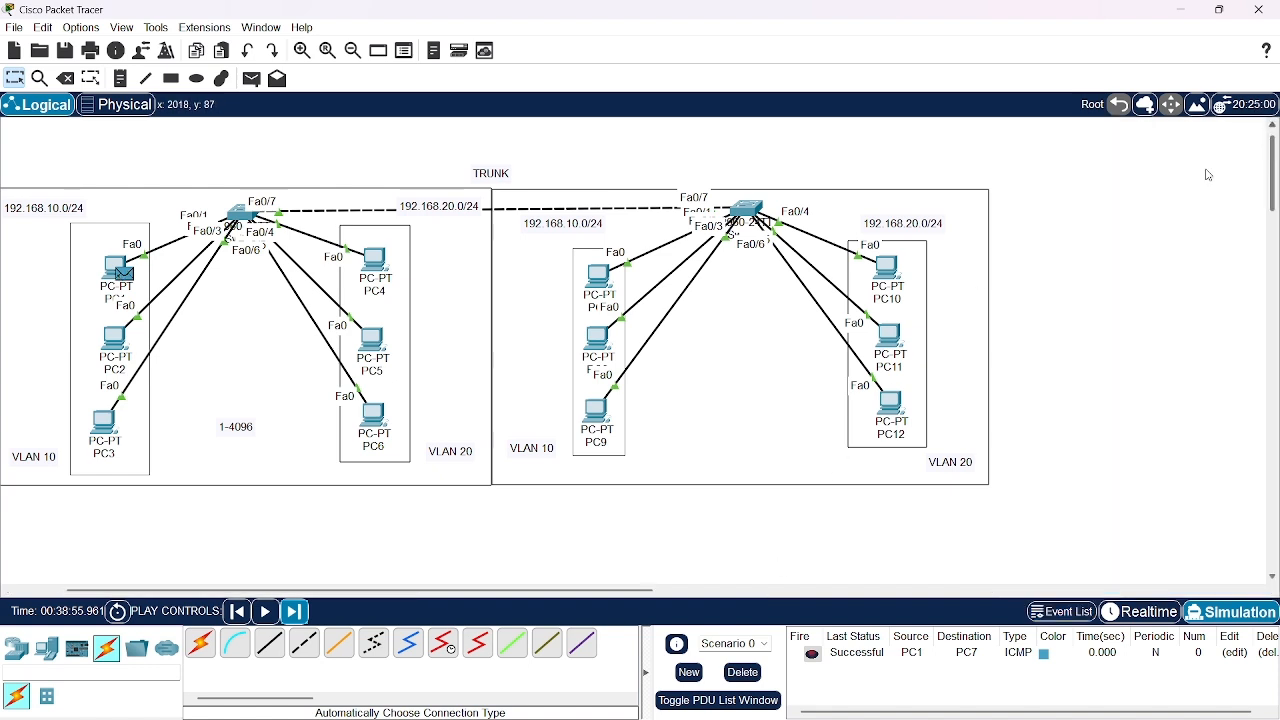
{"action": "left_click", "coordinate": [1126, 614]}
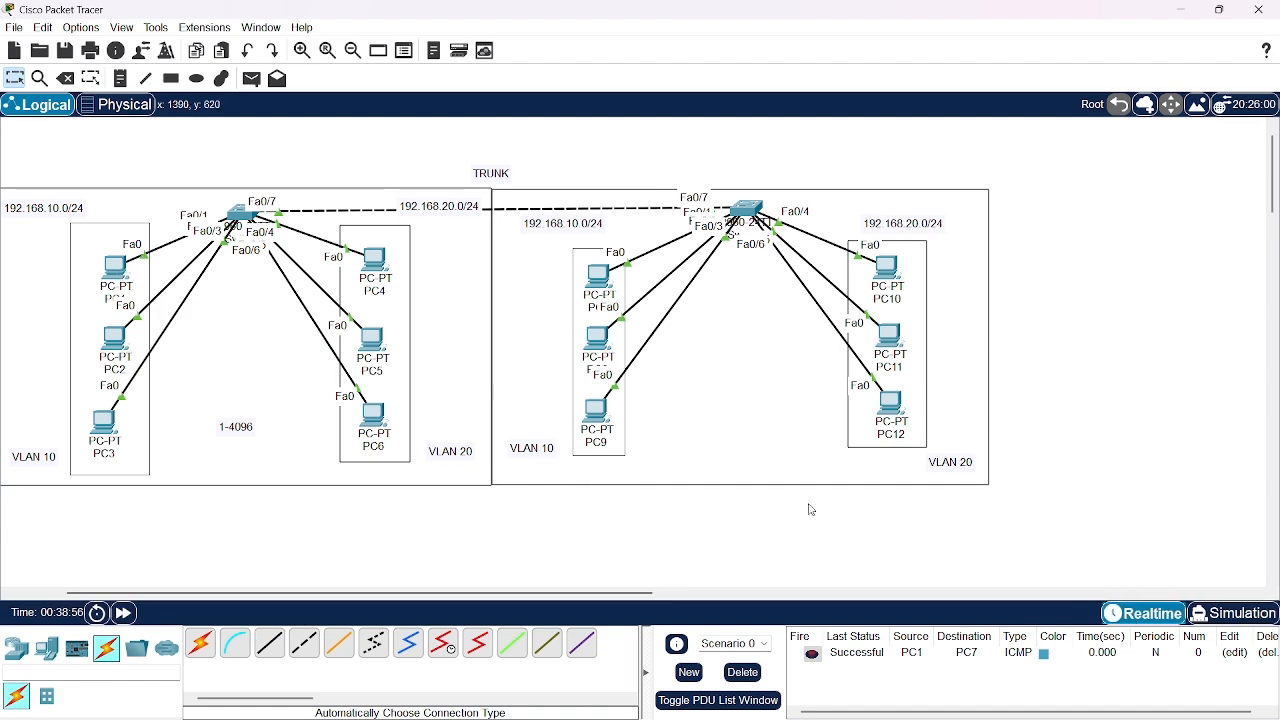
{"action": "left_click", "coordinate": [746, 677]}
{"action": "scroll", "coordinate": [558, 543], "scroll_direction": "left", "scroll_amount": 2}
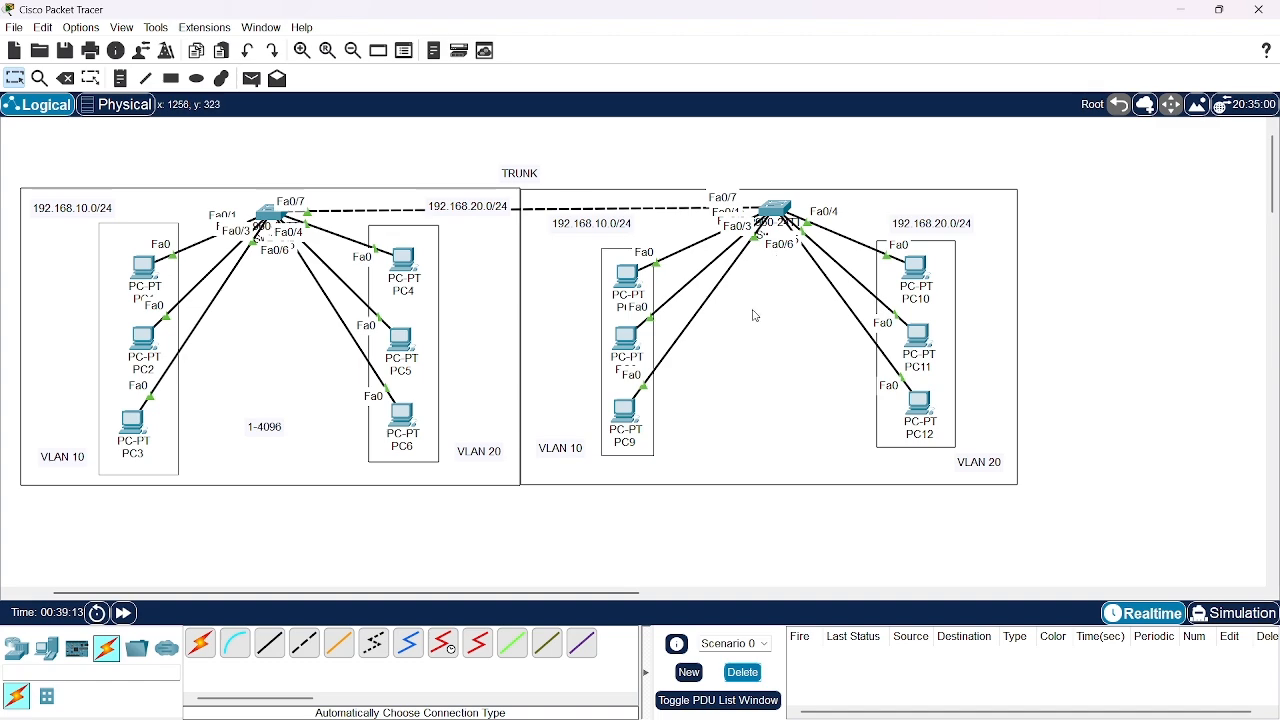
Open Switch2's command line and widen its window so that long output lines fit
{"action": "left_click", "coordinate": [780, 208]}
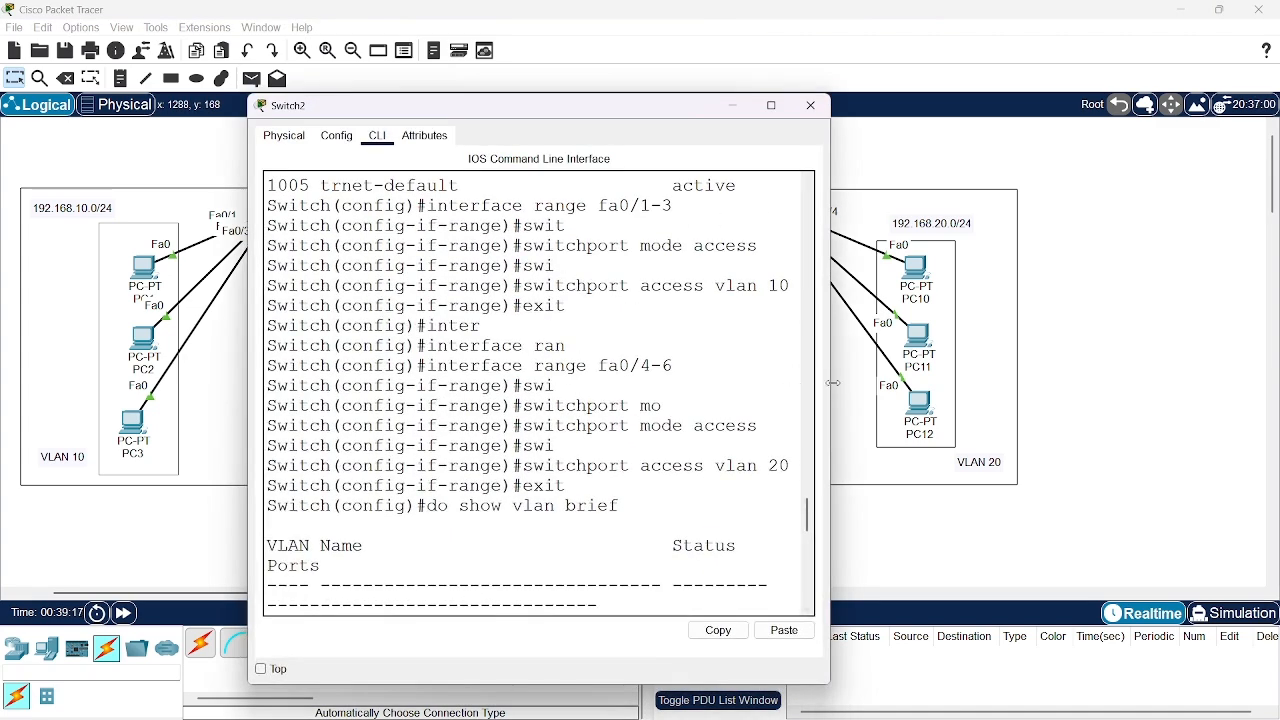
{"action": "left_click_drag", "start_coordinate": [830, 388], "coordinate": [1275, 339]}
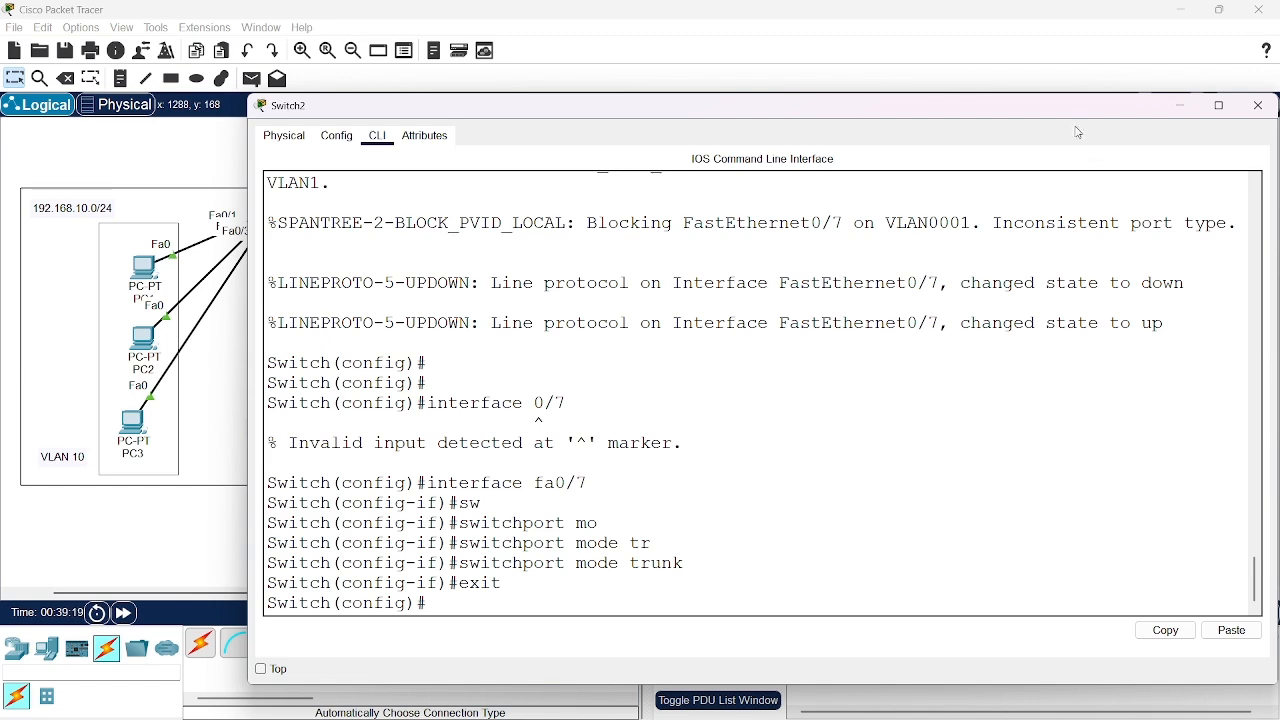
{"action": "left_click_drag", "start_coordinate": [1078, 112], "coordinate": [1025, 108]}
{"action": "key", "text": "Return"}
{"action": "key", "text": "Return"}
{"action": "key", "text": "Return"}
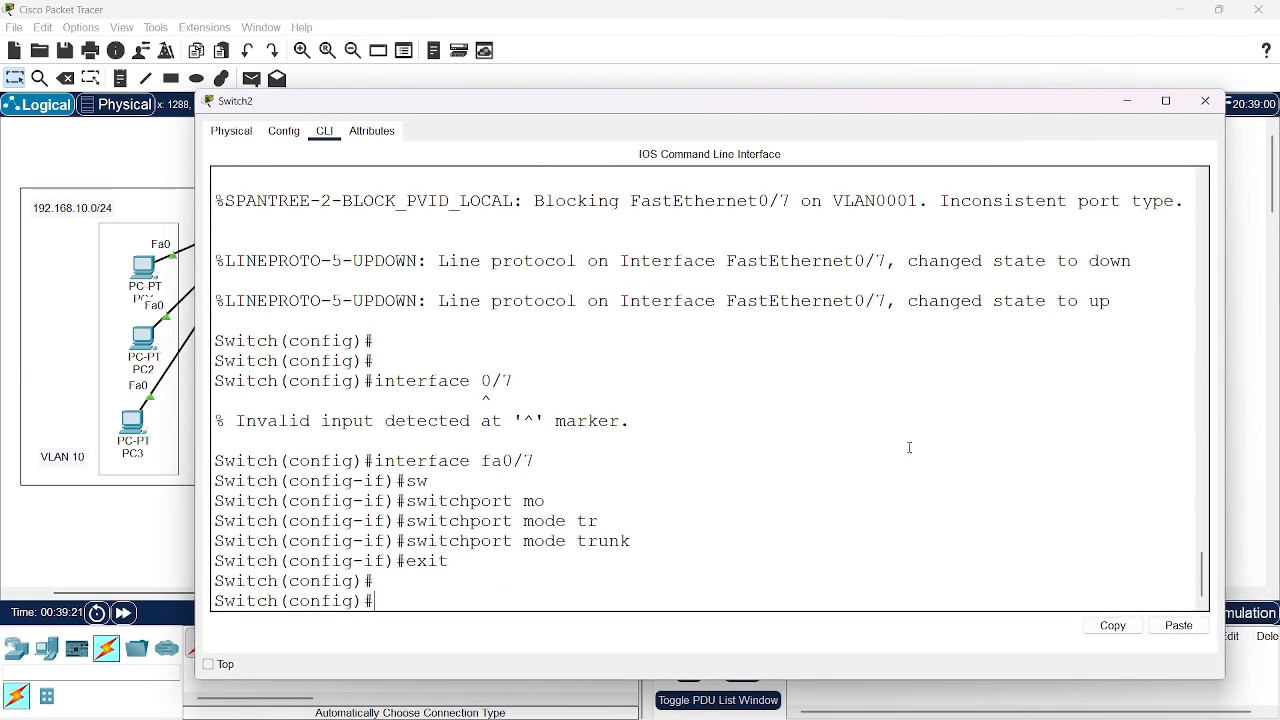
Try to list Switch2's trunk interfaces with "show int trunk" from global configuration mode
{"action": "type", "text": "sho"}
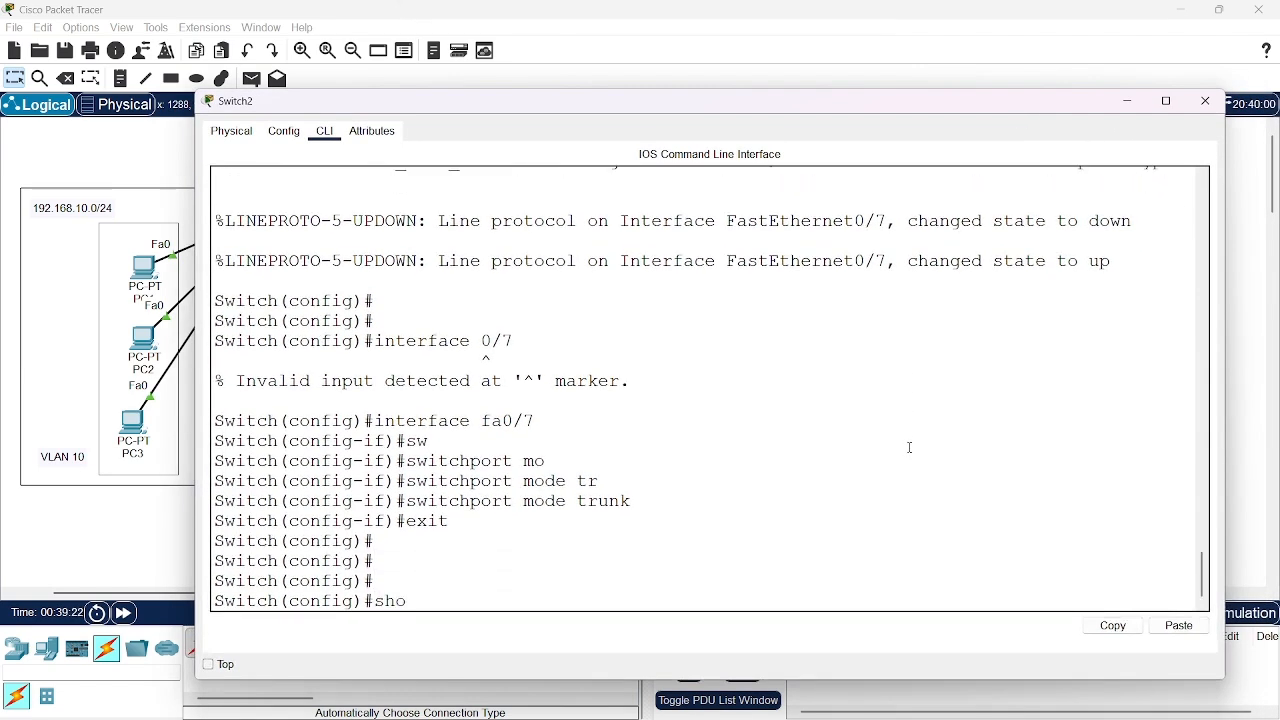
{"action": "key", "text": "Tab"}
{"action": "type", "text": "w "}
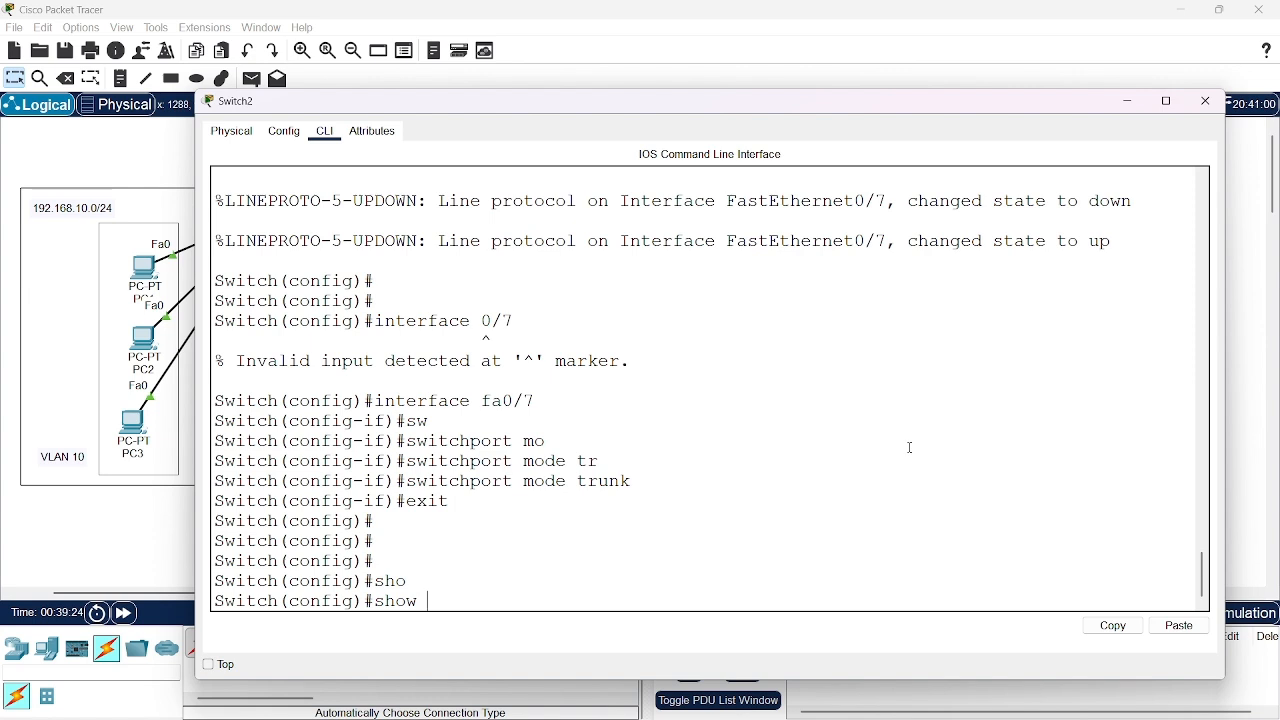
{"action": "type", "text": "int trunk"}
{"action": "key", "text": "Return"}
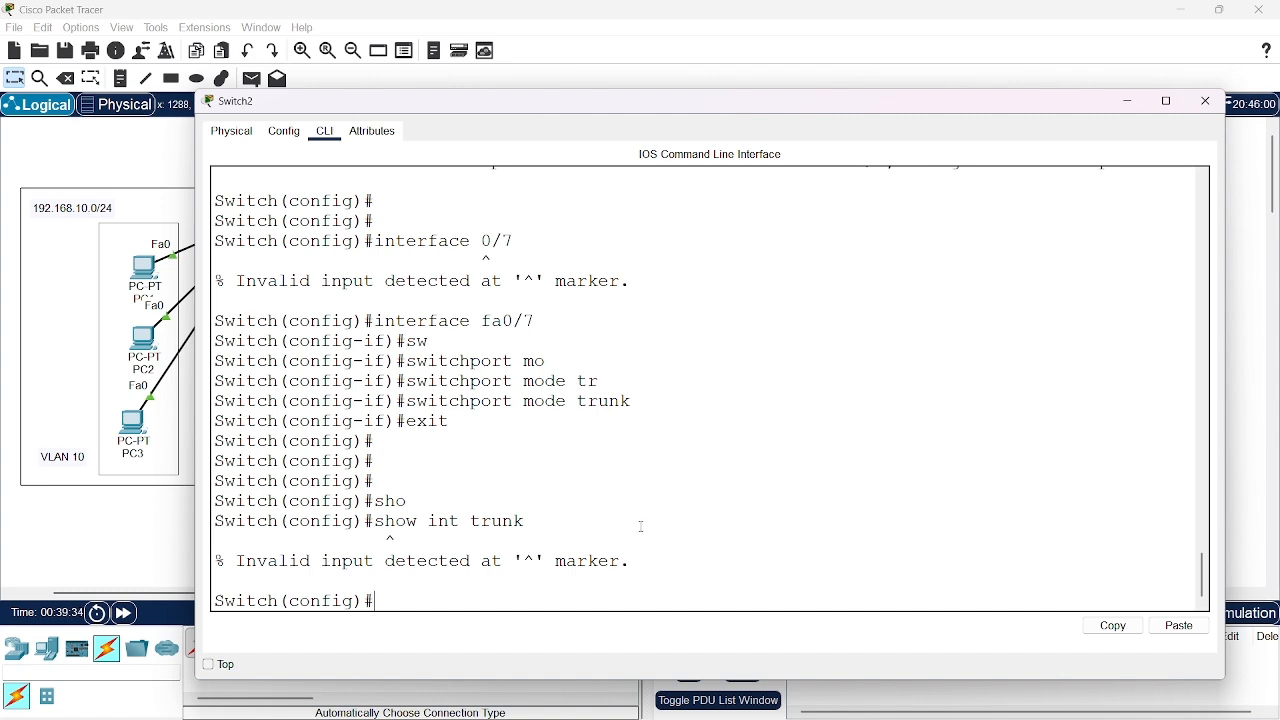
Try the trunk query on Switch2 again with the full keyword, as "show interface trunk"
{"action": "key", "text": "Up"}
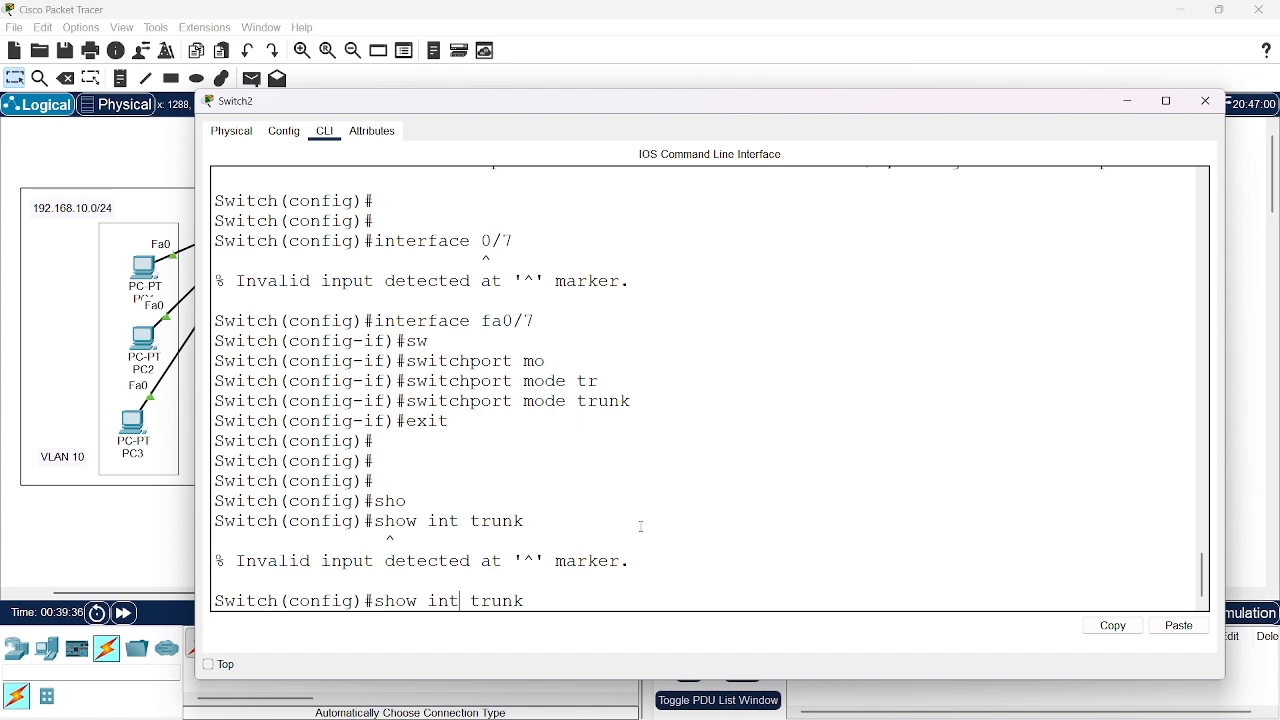
{"action": "type", "text": "erface"}
{"action": "key", "text": "Return"}
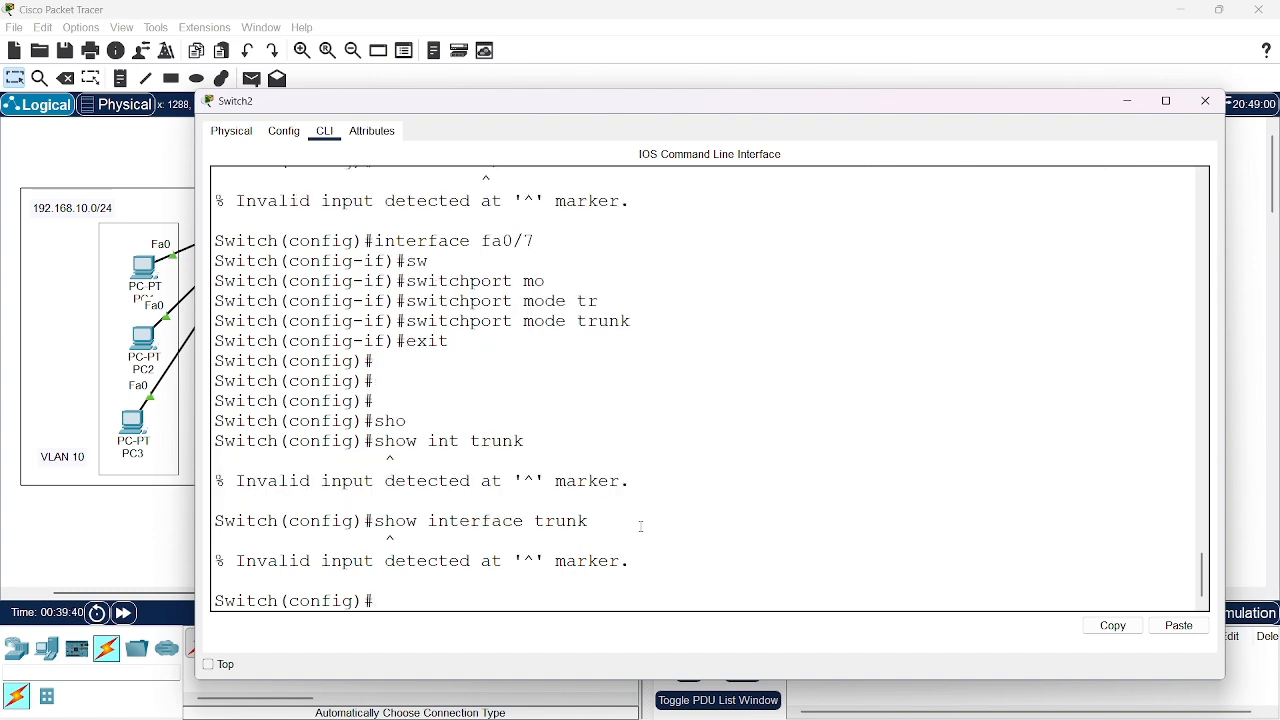
{"action": "scroll", "coordinate": [640, 380], "scroll_direction": "up", "scroll_amount": 8}
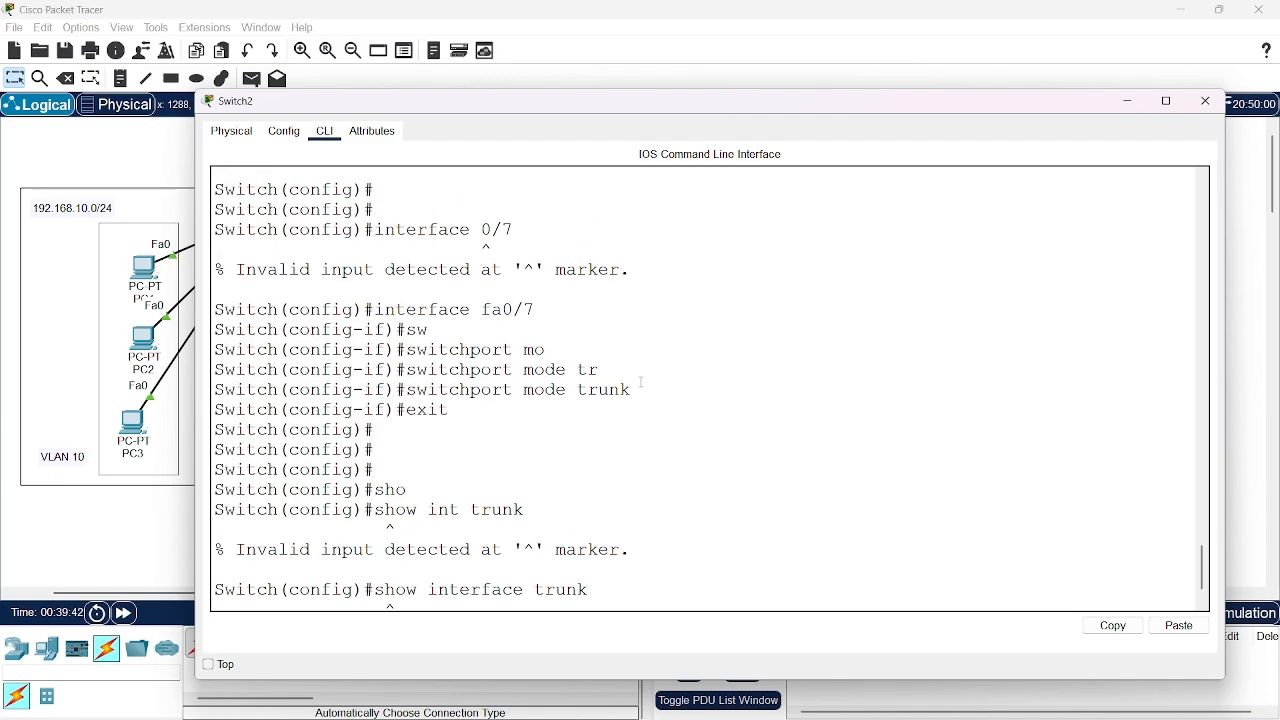
{"action": "scroll", "coordinate": [641, 380], "scroll_direction": "down", "scroll_amount": 8}
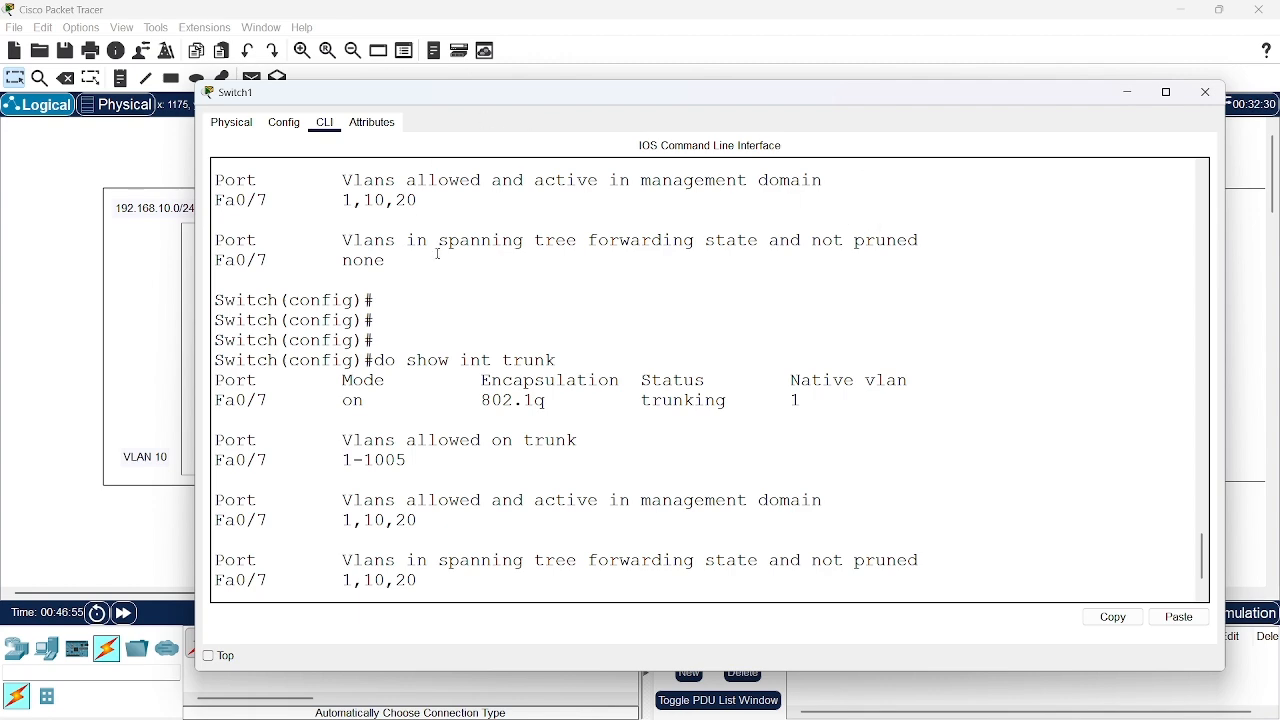
Review Switch1's "do show int trunk" output for Fa0/7's mode, encapsulation, native VLAN, and allowed, active and forwarding VLANs
{"action": "key", "text": "Return"}
{"action": "key", "text": "Return"}
{"action": "key", "text": "Return"}
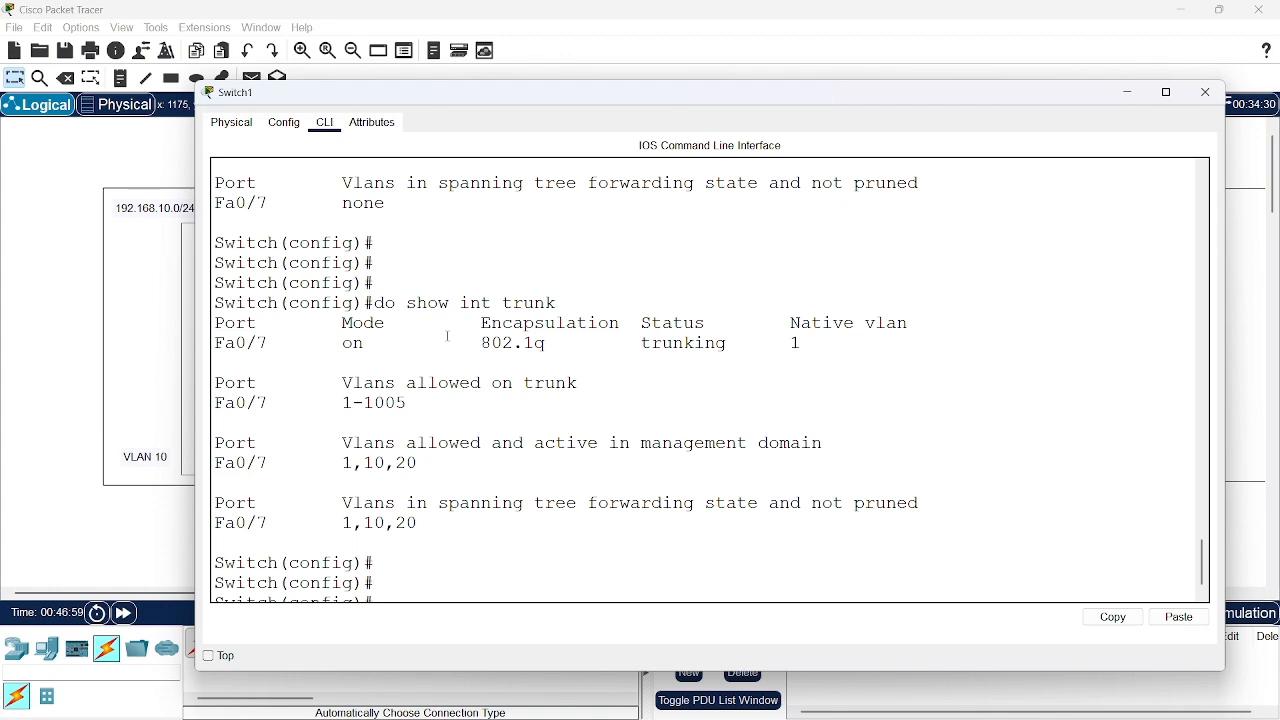
{"action": "scroll", "coordinate": [544, 370], "scroll_direction": "up", "scroll_amount": 1}
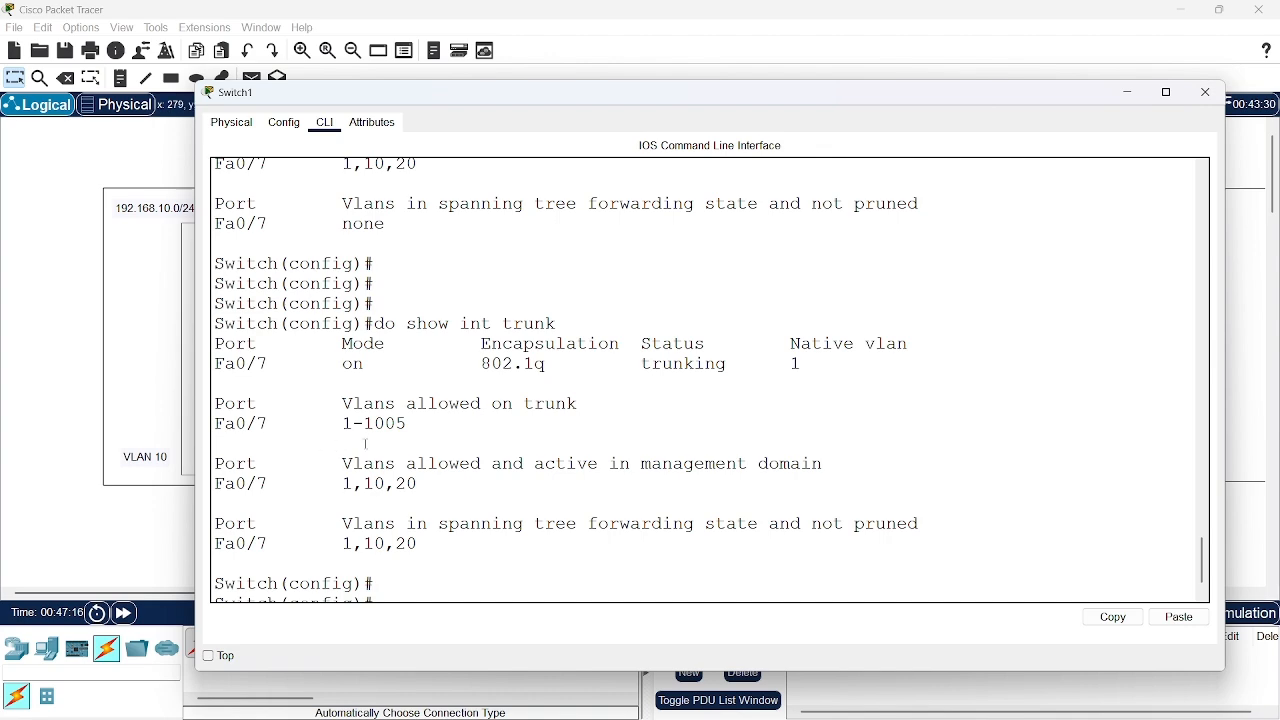
{"action": "key", "text": "Return"}
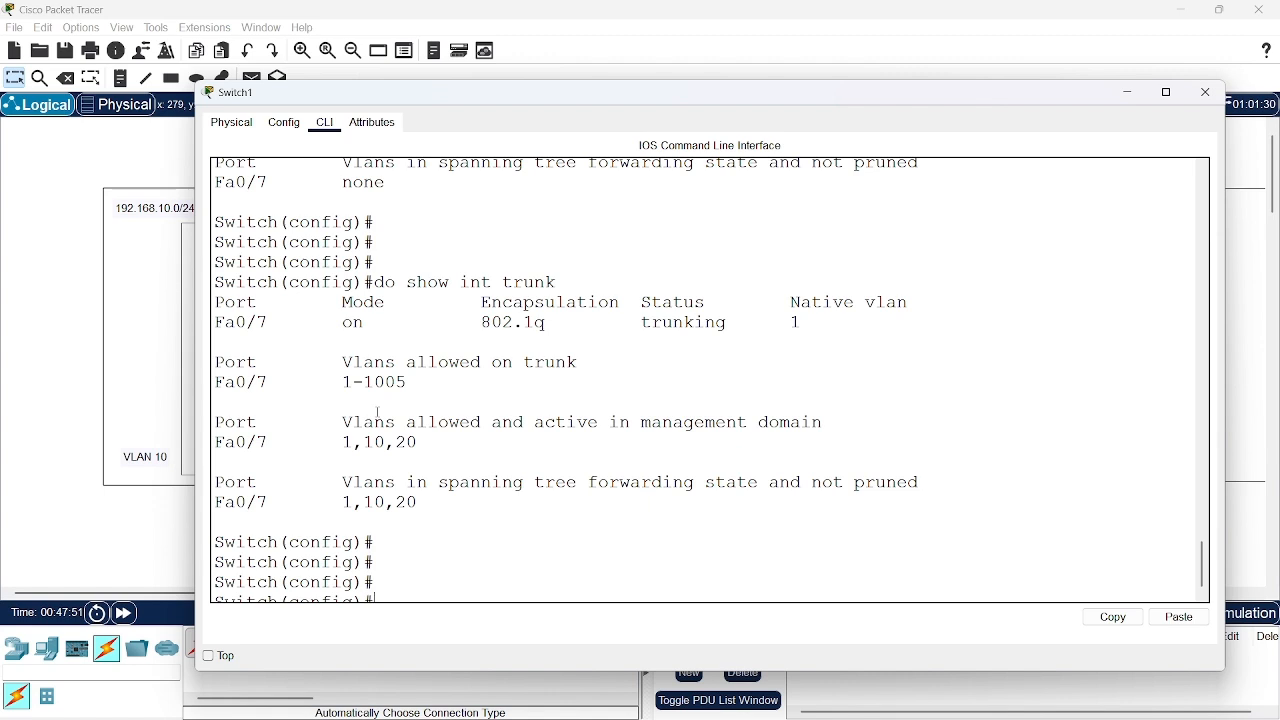
Restrict the trunk on Switch1's fa0/7 interface to allowed VLANs 10,20, and return to global configuration mode
{"action": "scroll", "coordinate": [378, 411], "scroll_direction": "down", "scroll_amount": 1}
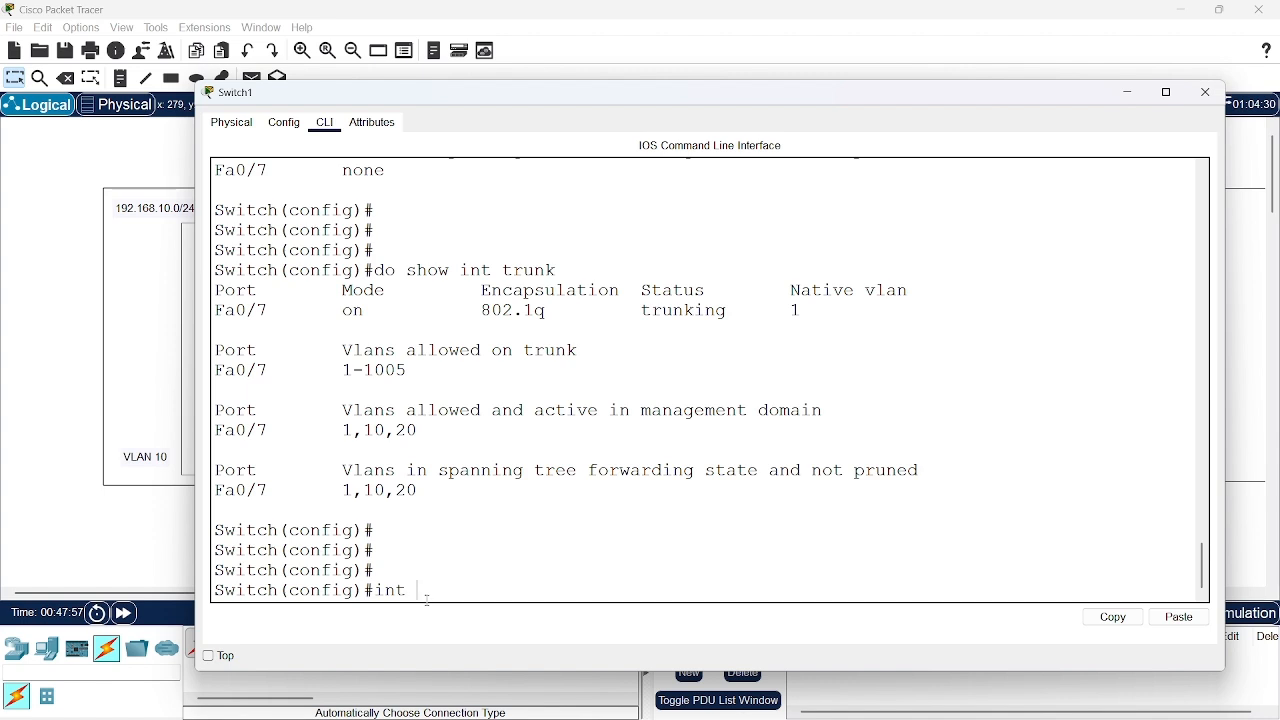
{"action": "type", "text": "fa0/7"}
{"action": "key", "text": "Return"}
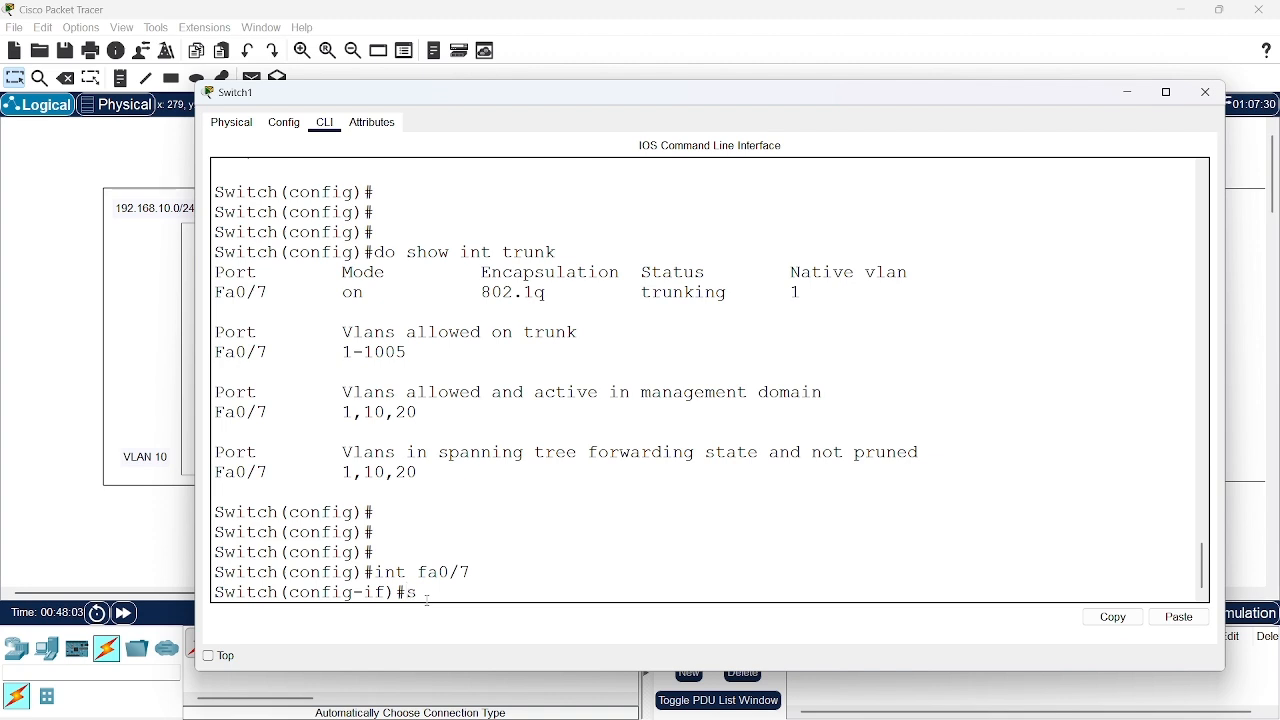
{"action": "type", "text": "swi"}
{"action": "key", "text": "Tab"}
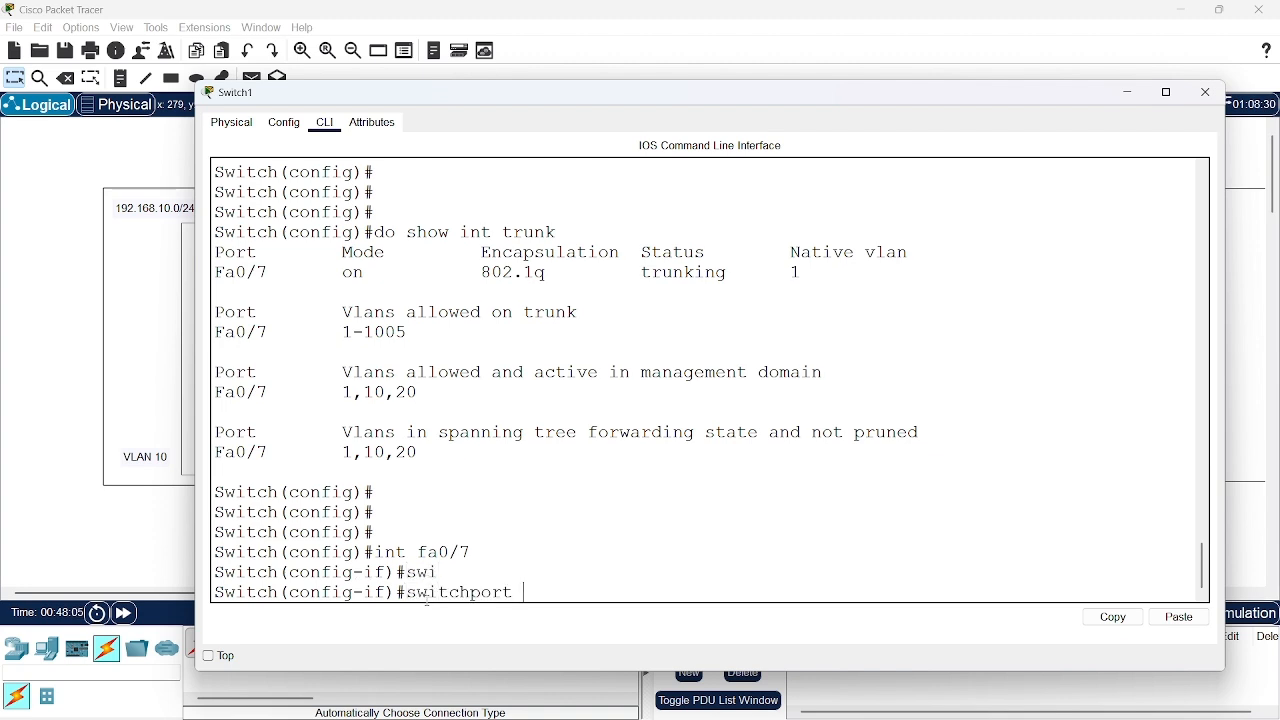
{"action": "type", "text": "trunk "}
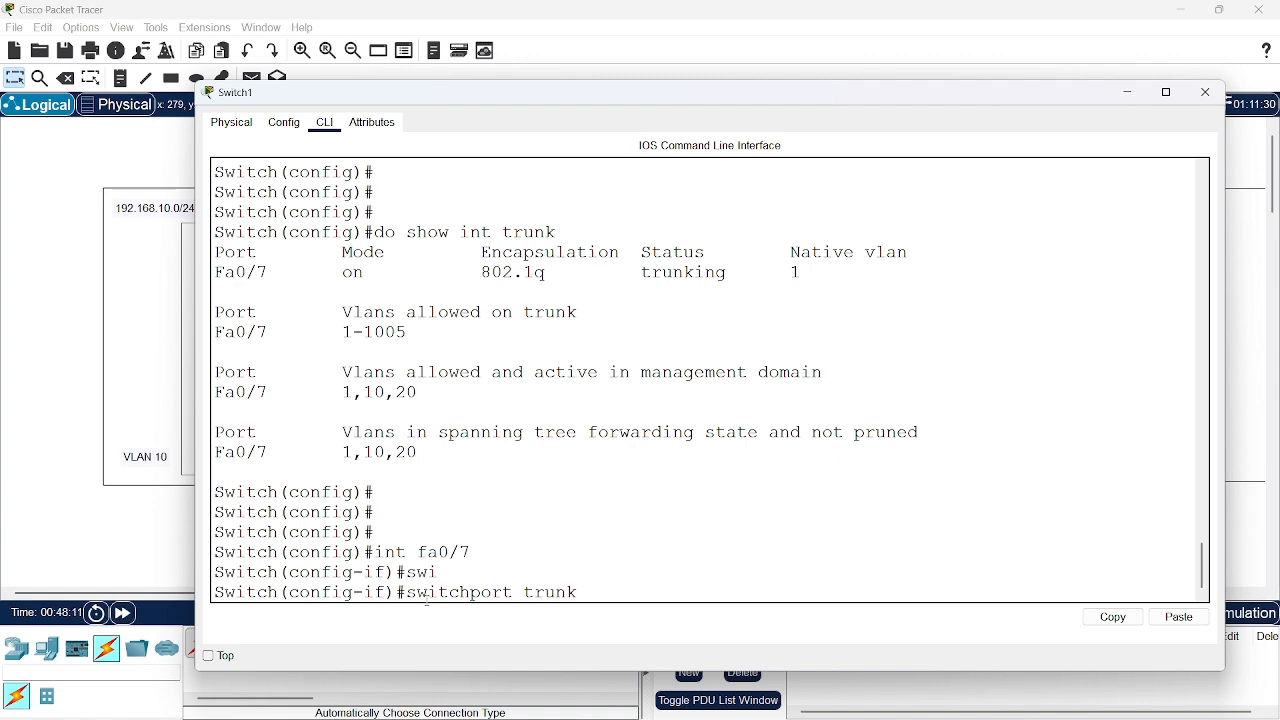
{"action": "type", "text": "allowed"}
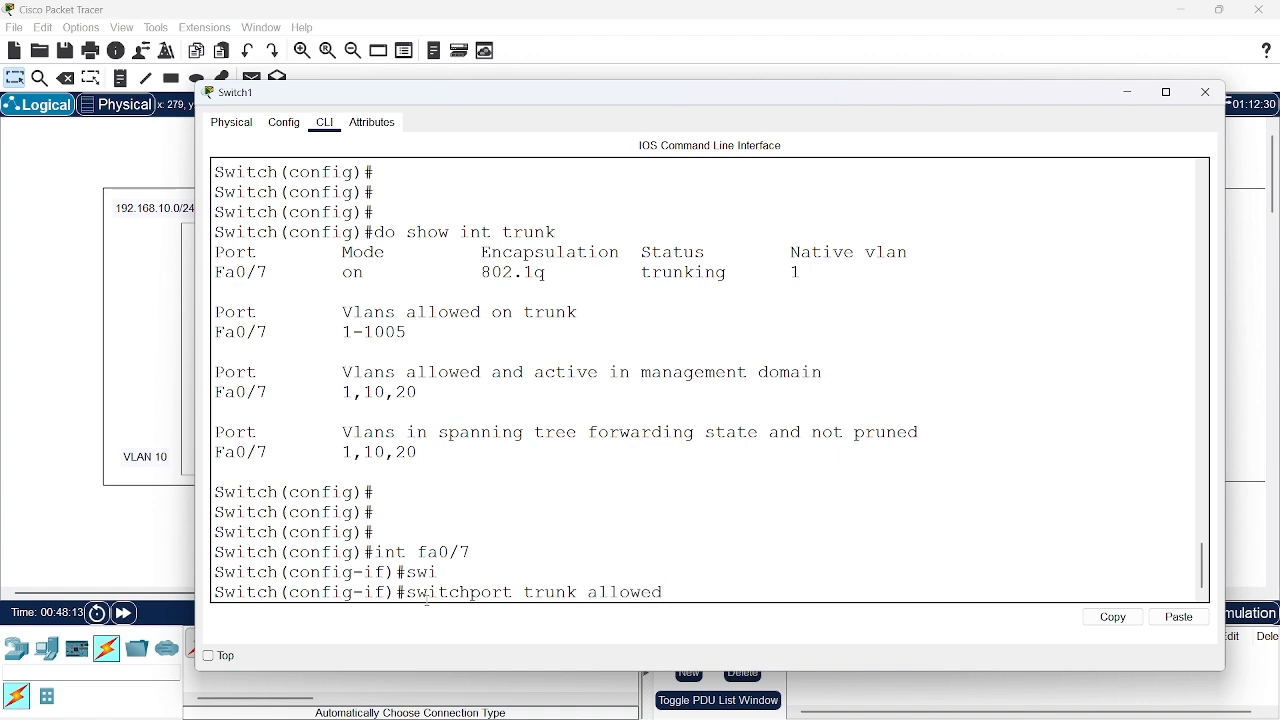
{"action": "type", "text": " vlan 10,20"}
{"action": "key", "text": "Return"}
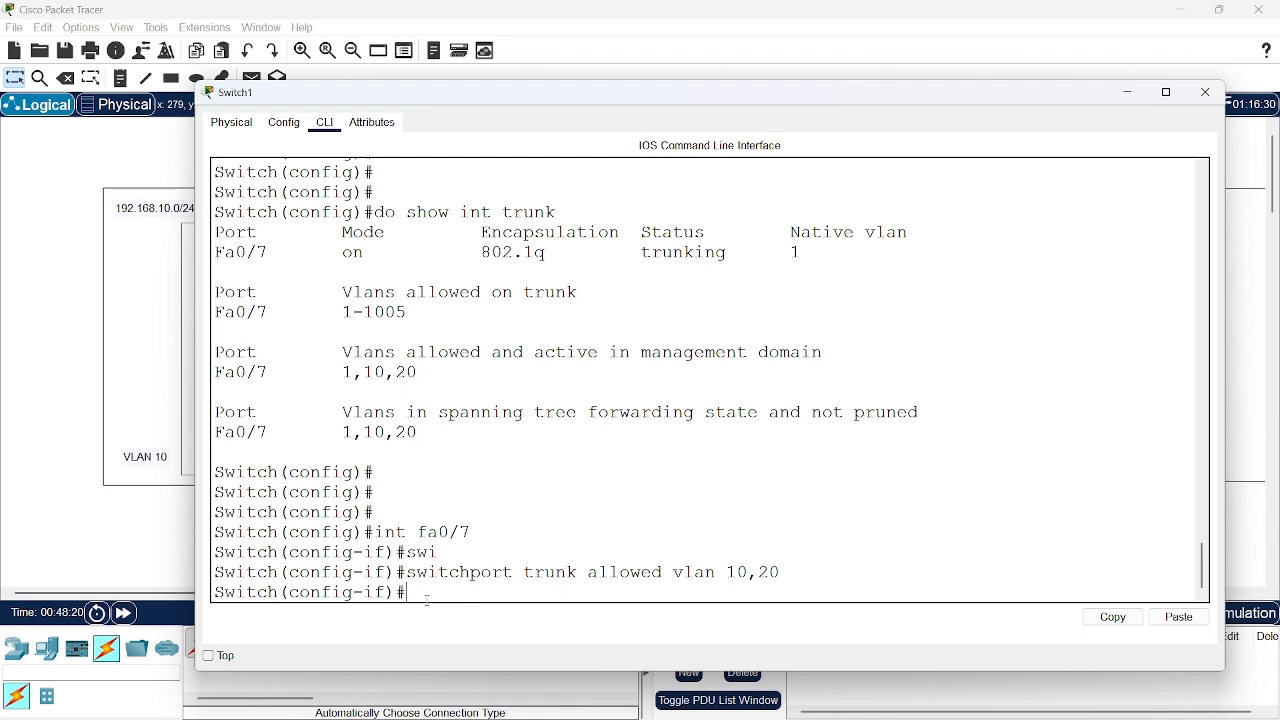
{"action": "type", "text": "exit"}
{"action": "key", "text": "Return"}
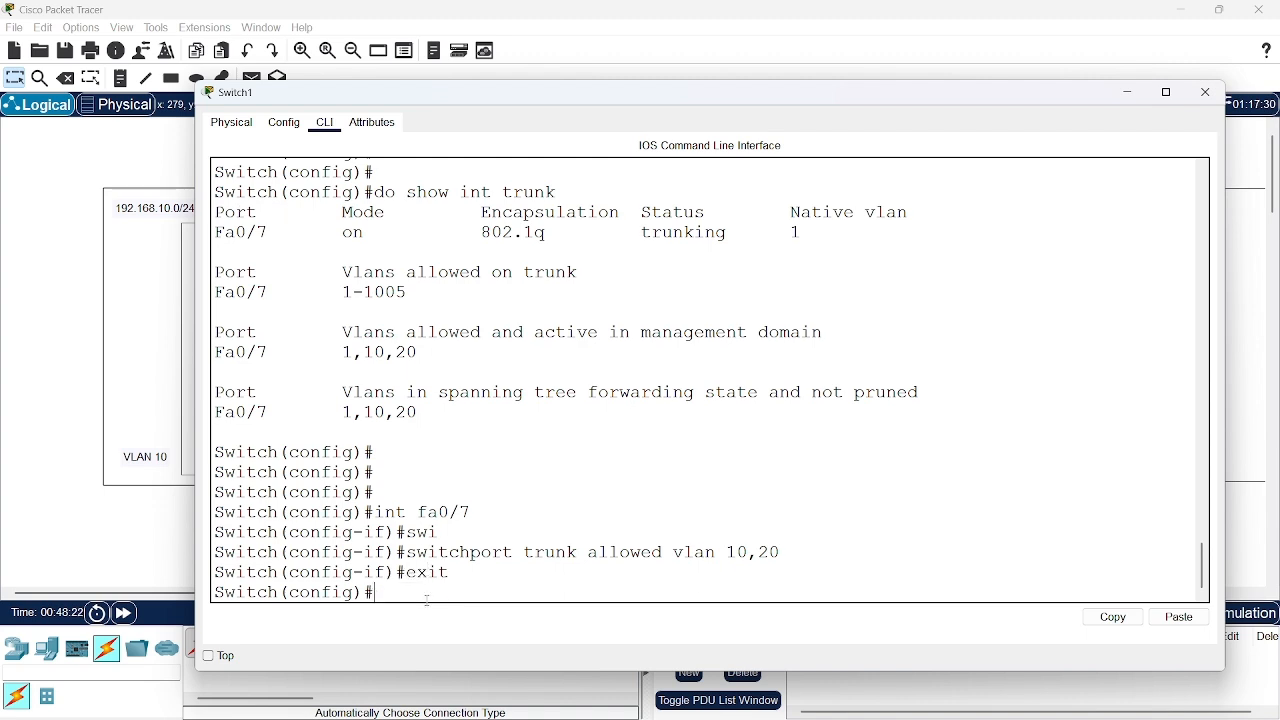
Run "do show int trunk" on Switch1 again and compare Fa0/7's allowed VLANs with the earlier output
{"action": "type", "text": "do show int trunk"}
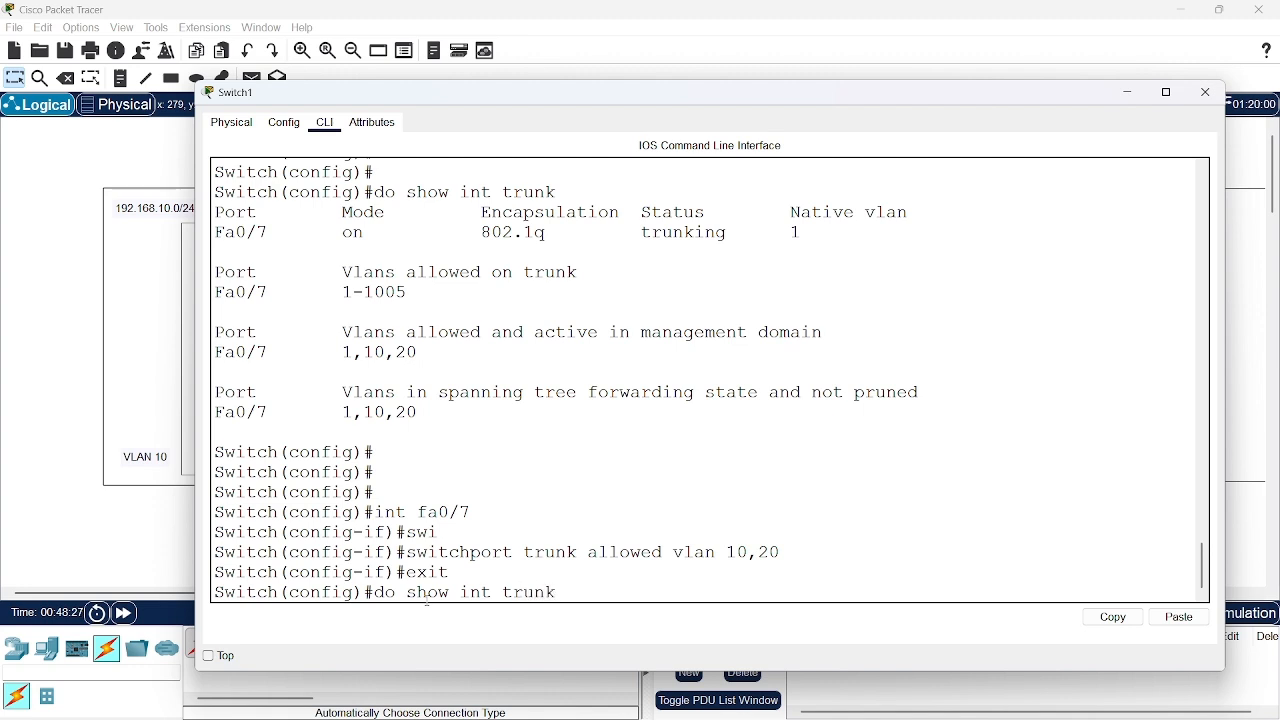
{"action": "key", "text": "Return"}
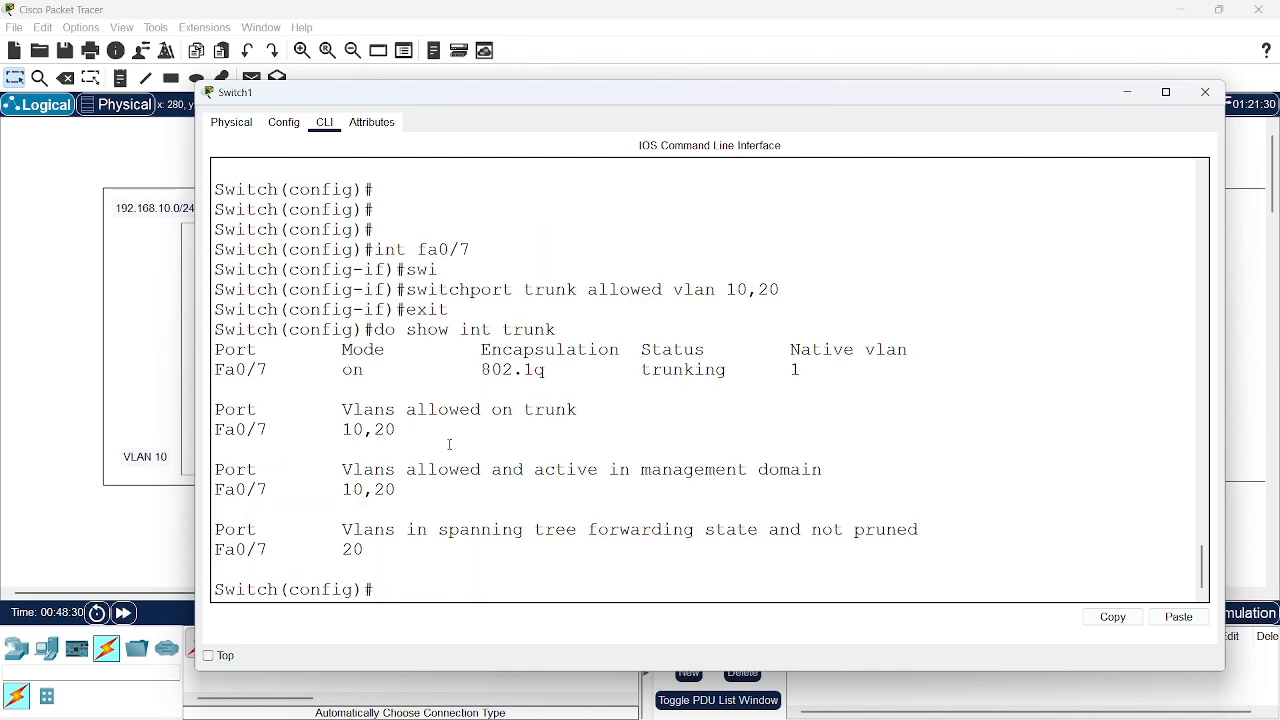
{"action": "scroll", "coordinate": [450, 444], "scroll_direction": "up", "scroll_amount": 5}
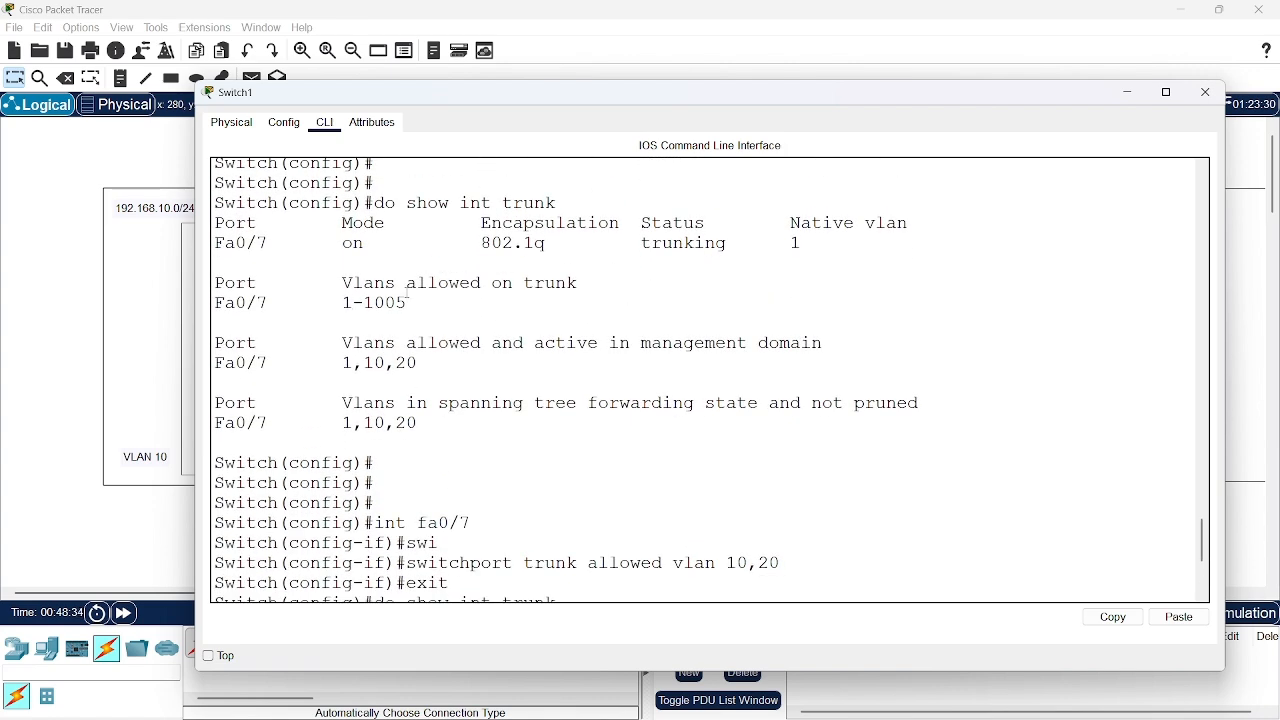
{"action": "scroll", "coordinate": [409, 283], "scroll_direction": "down", "scroll_amount": 3}
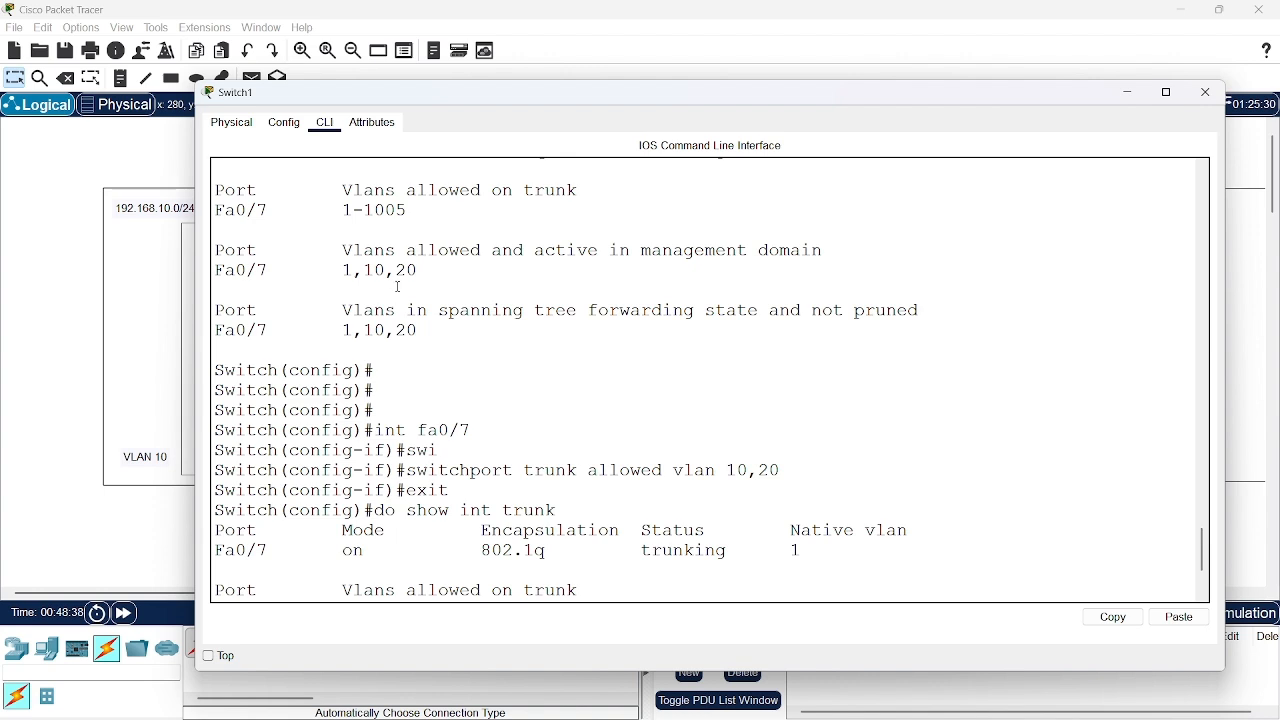
{"action": "scroll", "coordinate": [398, 287], "scroll_direction": "down", "scroll_amount": 6}
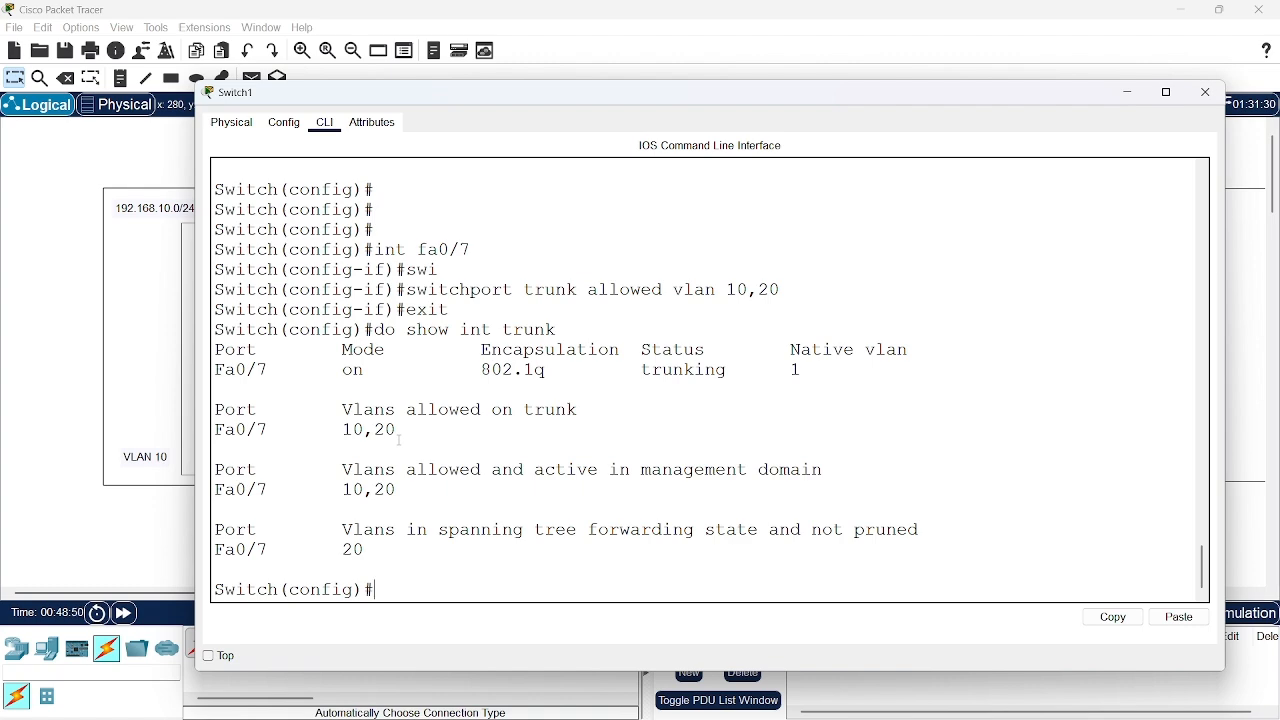
Minimize Switch1's window and send a simple PDU from PC1 to PC7 to test VLAN 10 across the trunk
{"action": "left_click", "coordinate": [1130, 96]}
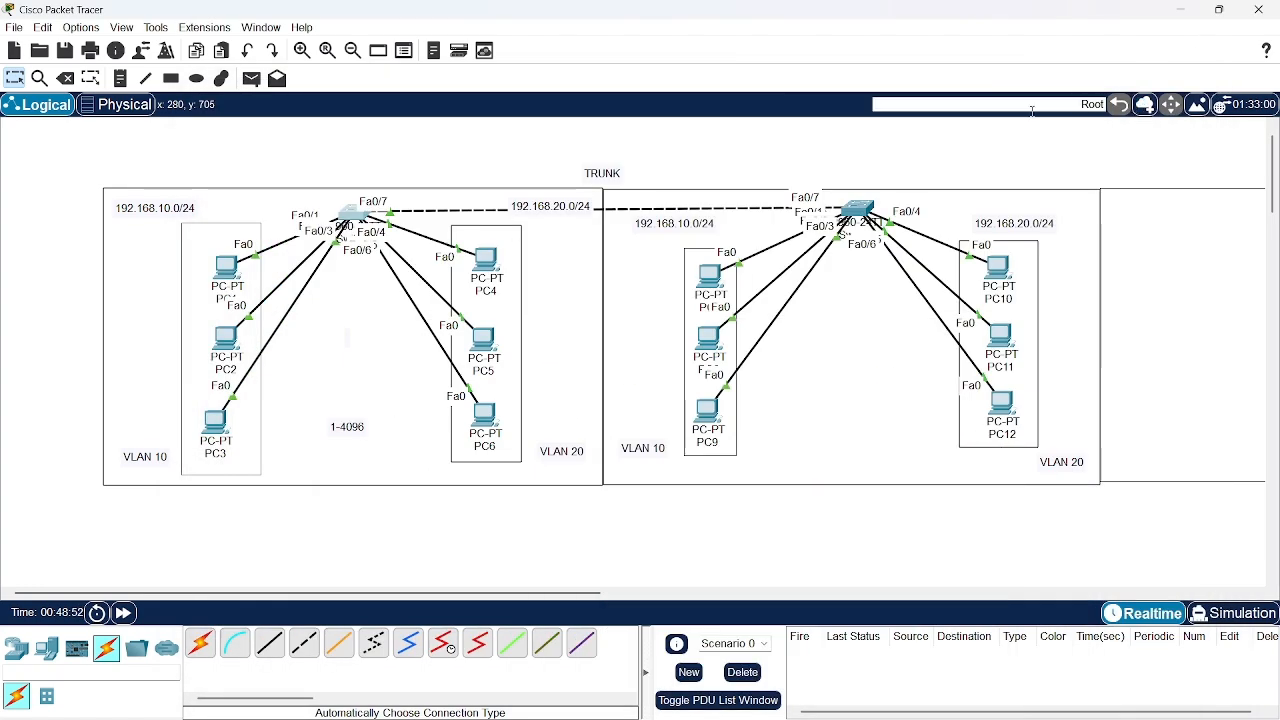
{"action": "left_click", "coordinate": [250, 79]}
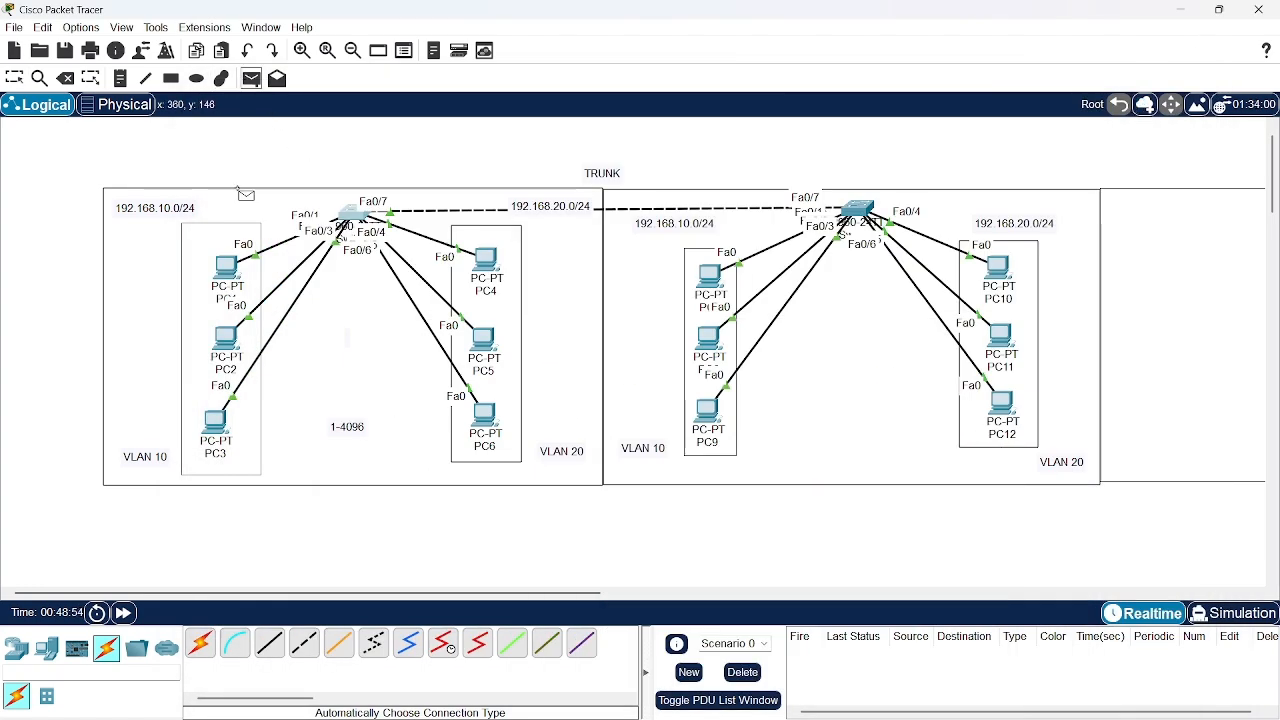
{"action": "left_click", "coordinate": [234, 271]}
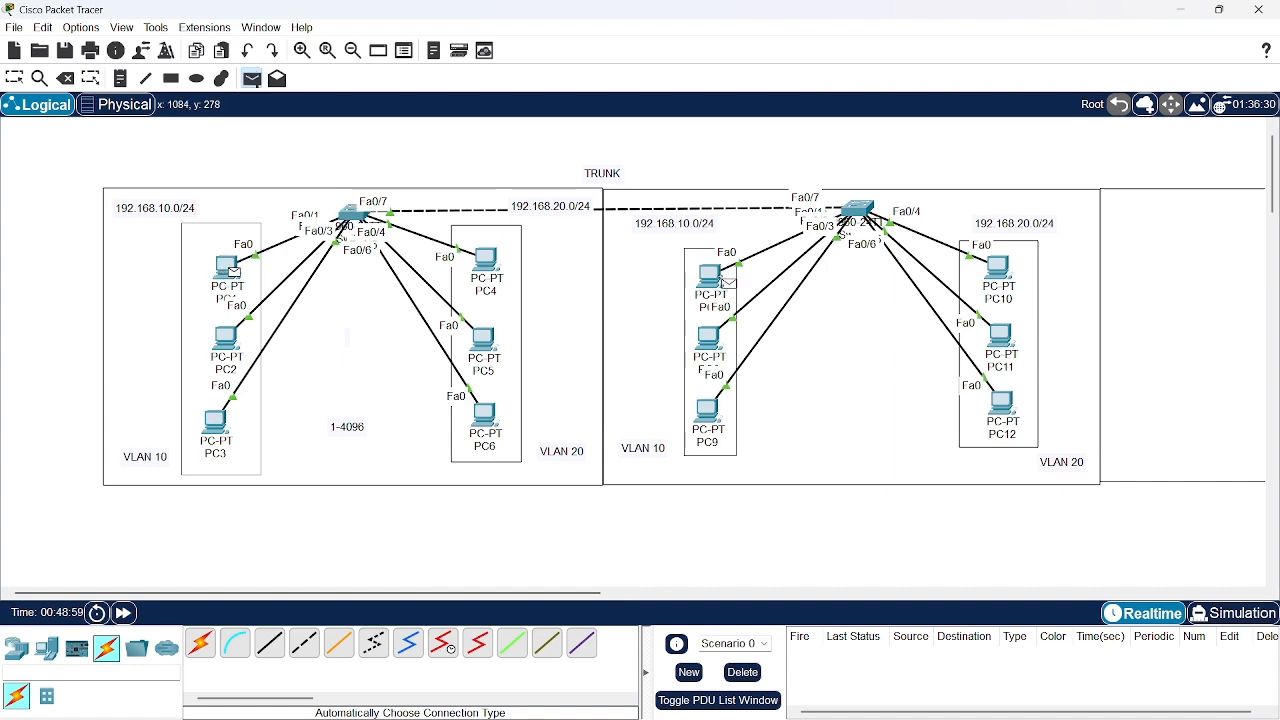
{"action": "left_click", "coordinate": [725, 282]}
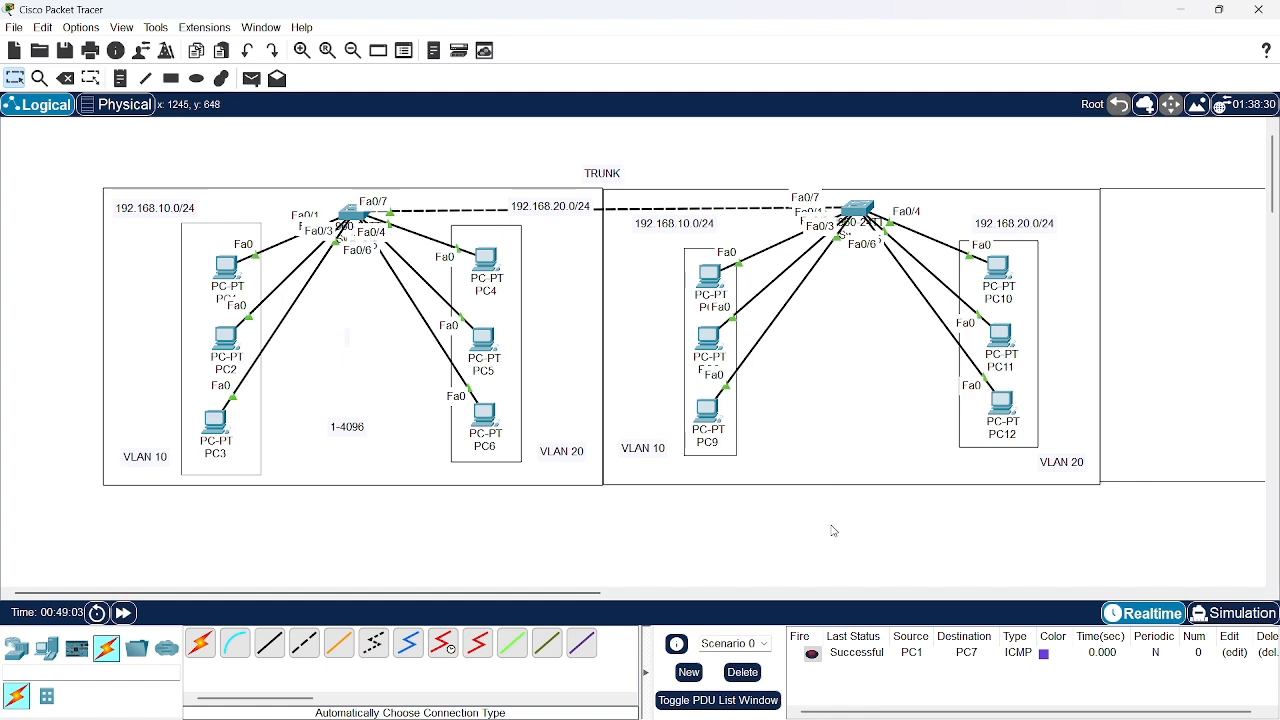
Place a 2960 switch in the upper middle of the empty rectangle beside the second VLAN 20 group
{"action": "scroll", "coordinate": [834, 531], "scroll_direction": "right", "scroll_amount": 10}
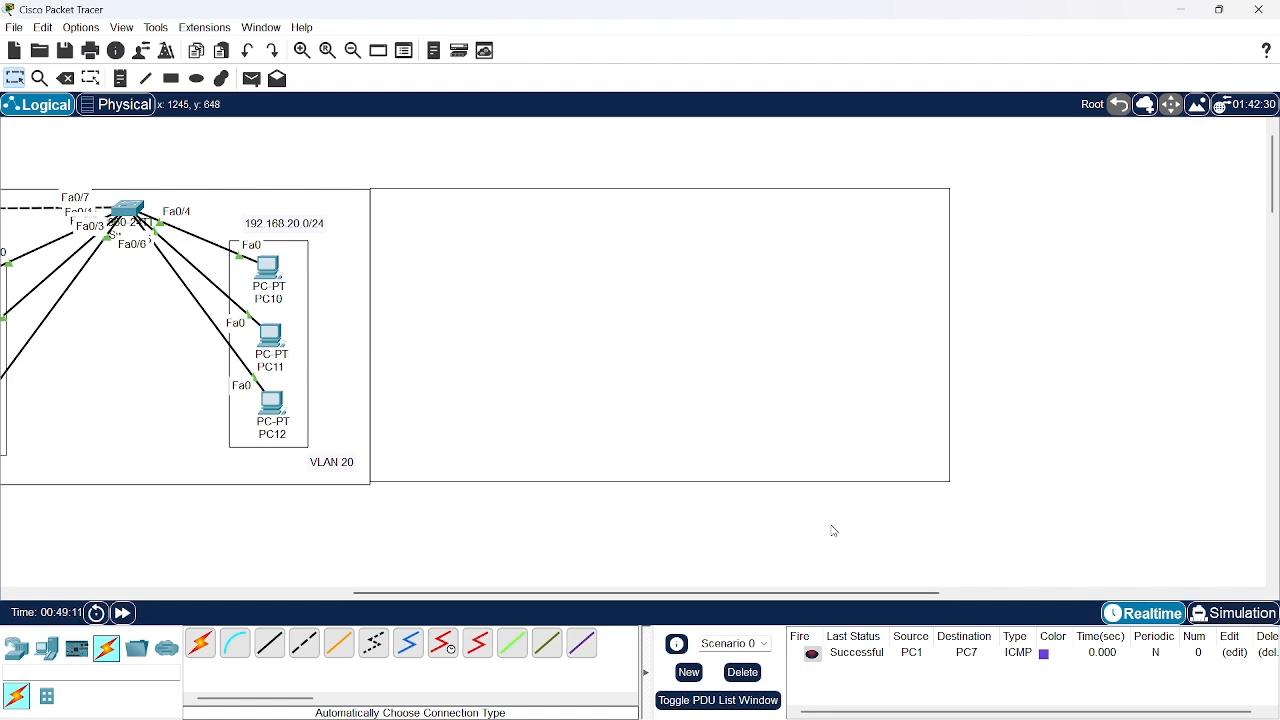
{"action": "left_click", "coordinate": [16, 648]}
{"action": "left_click", "coordinate": [47, 696]}
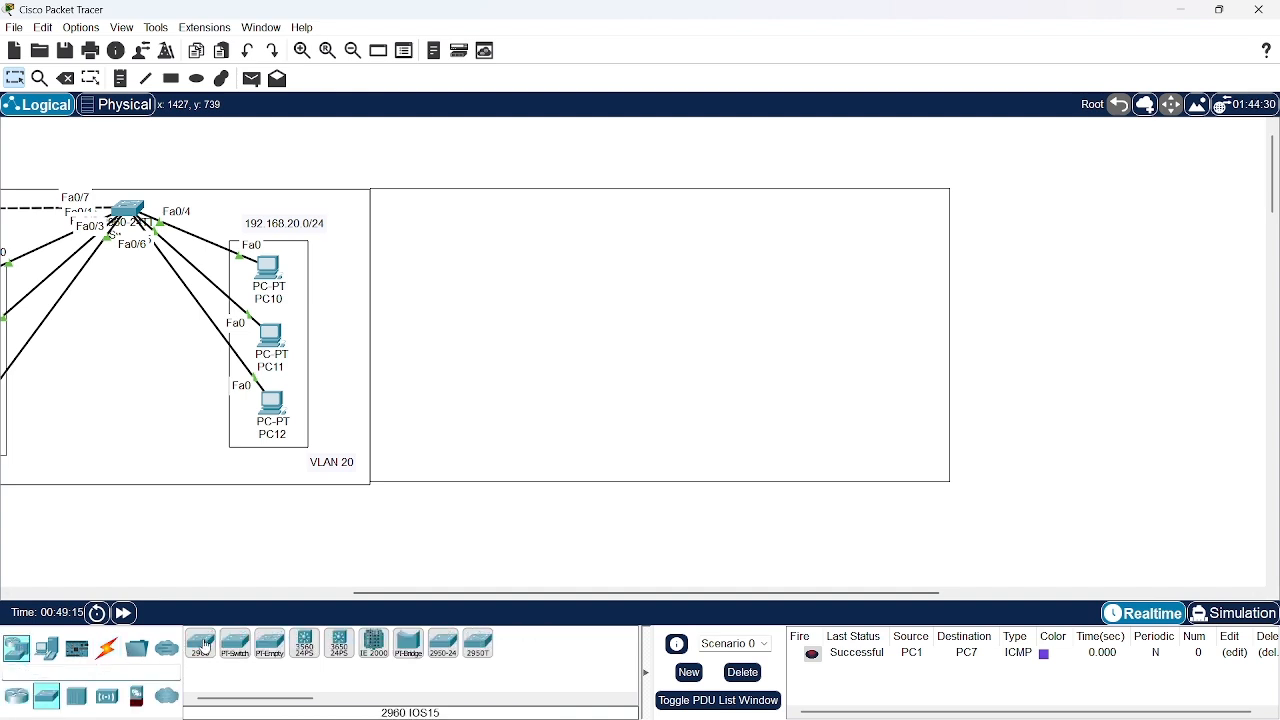
{"action": "left_click_drag", "start_coordinate": [200, 643], "coordinate": [667, 262]}
{"action": "double_click", "coordinate": [667, 262]}
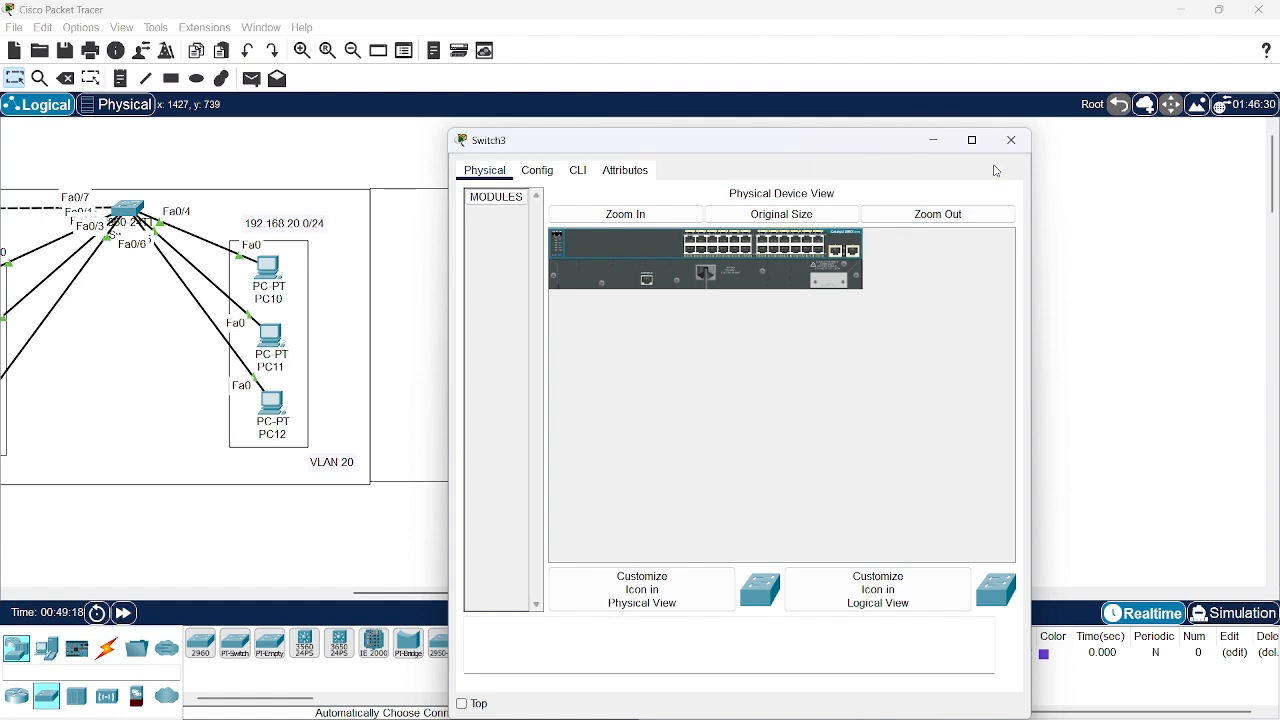
{"action": "left_click", "coordinate": [1012, 140]}
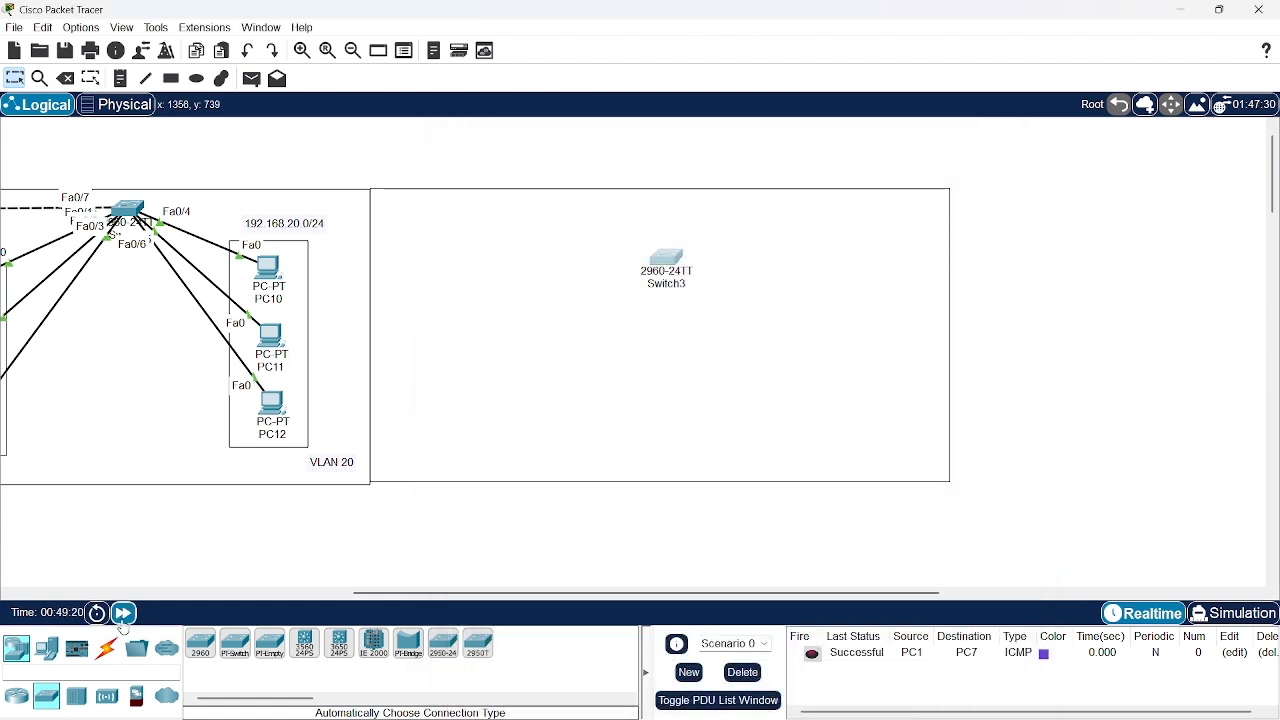
Add six PCs around the new switch, stacking three on its left side and three on its right side
{"action": "left_click", "coordinate": [47, 648]}
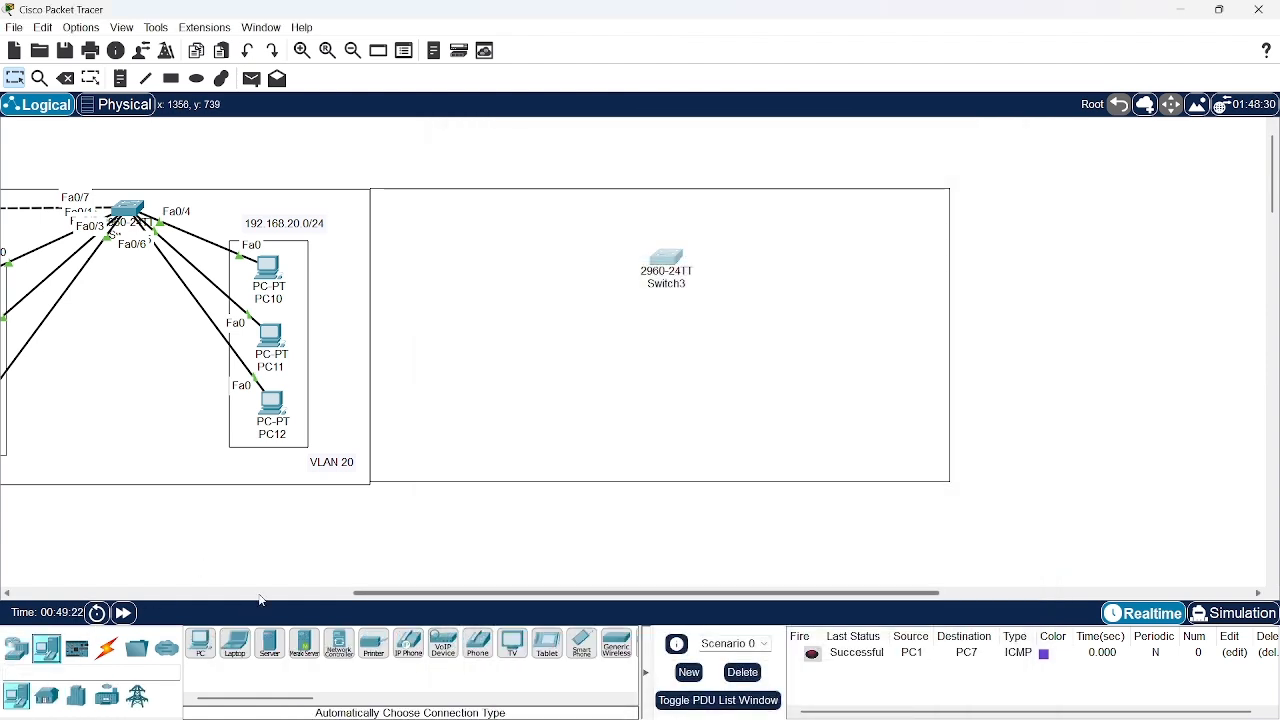
{"action": "left_click", "coordinate": [203, 645]}
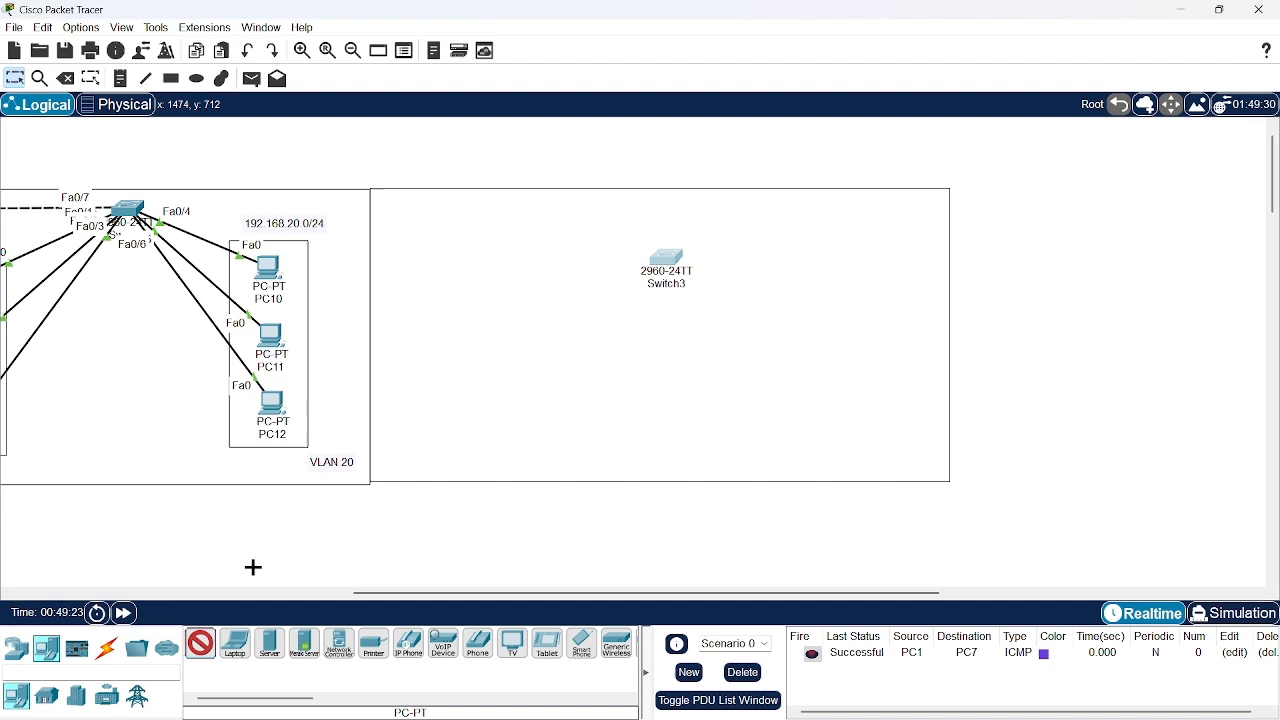
{"action": "left_click", "coordinate": [436, 270]}
{"action": "left_click", "coordinate": [437, 368]}
{"action": "left_click", "coordinate": [436, 417]}
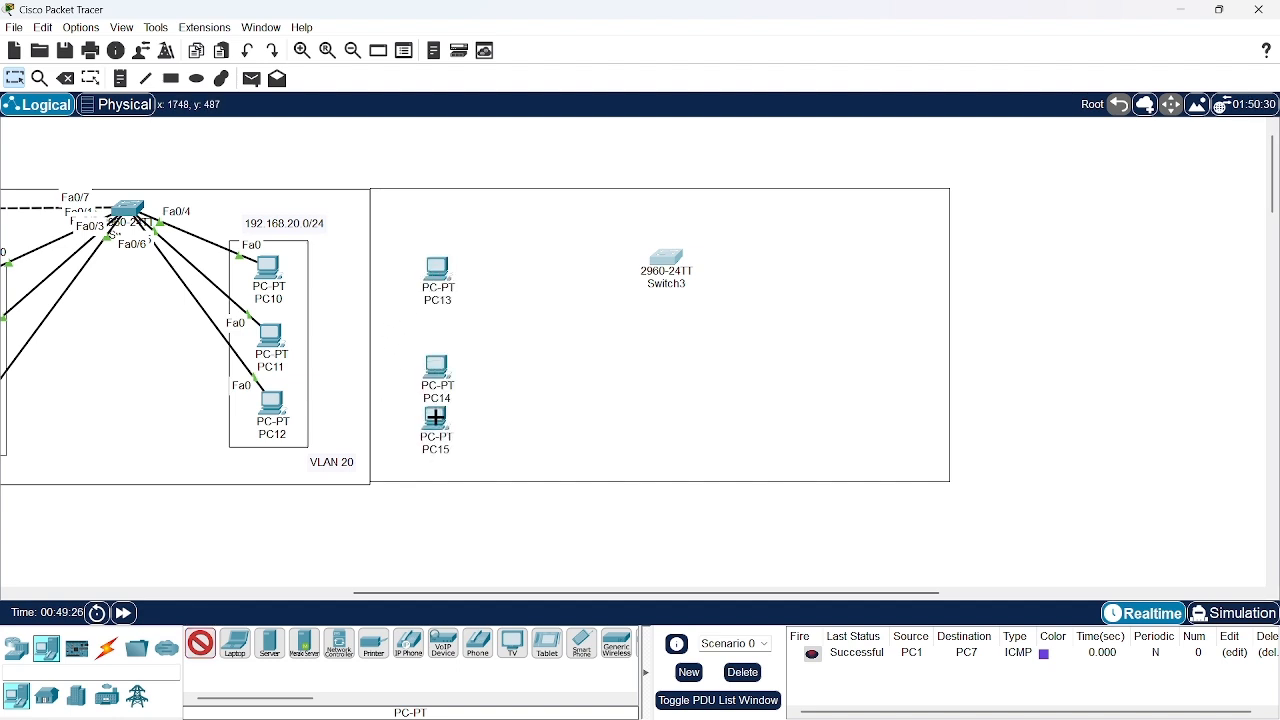
{"action": "left_click", "coordinate": [827, 265]}
{"action": "left_click", "coordinate": [825, 357]}
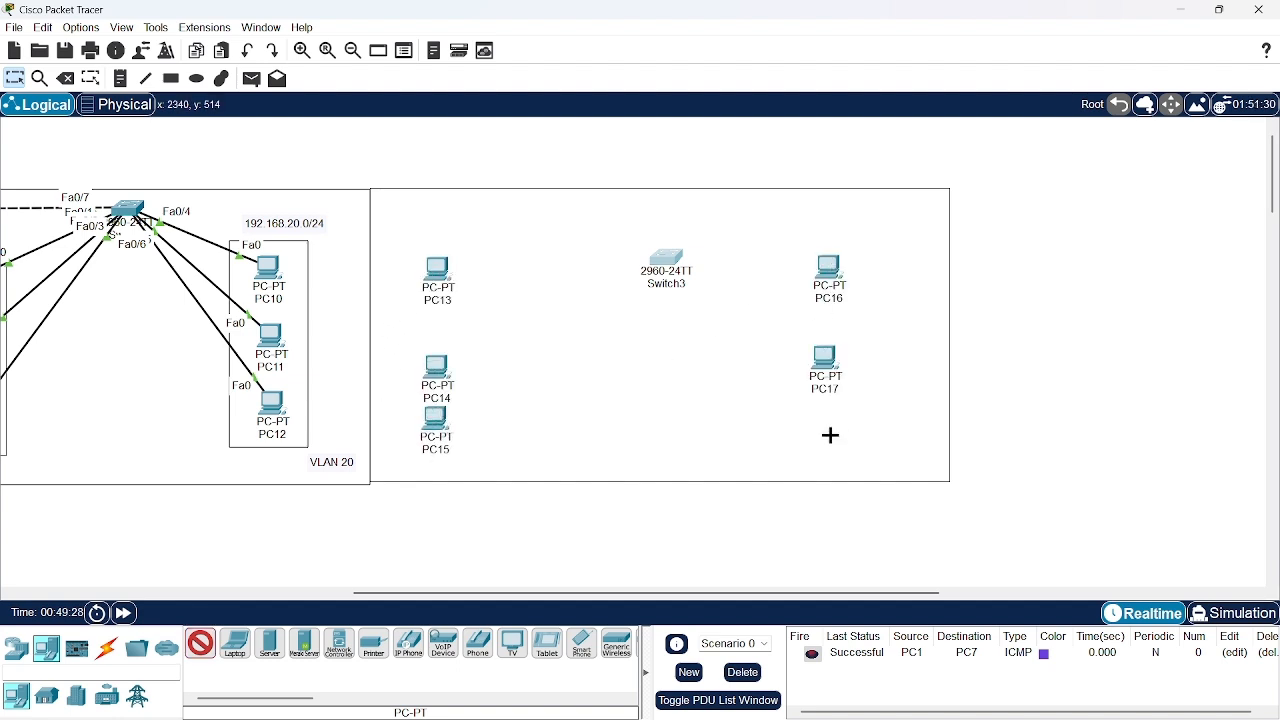
{"action": "left_click", "coordinate": [830, 437]}
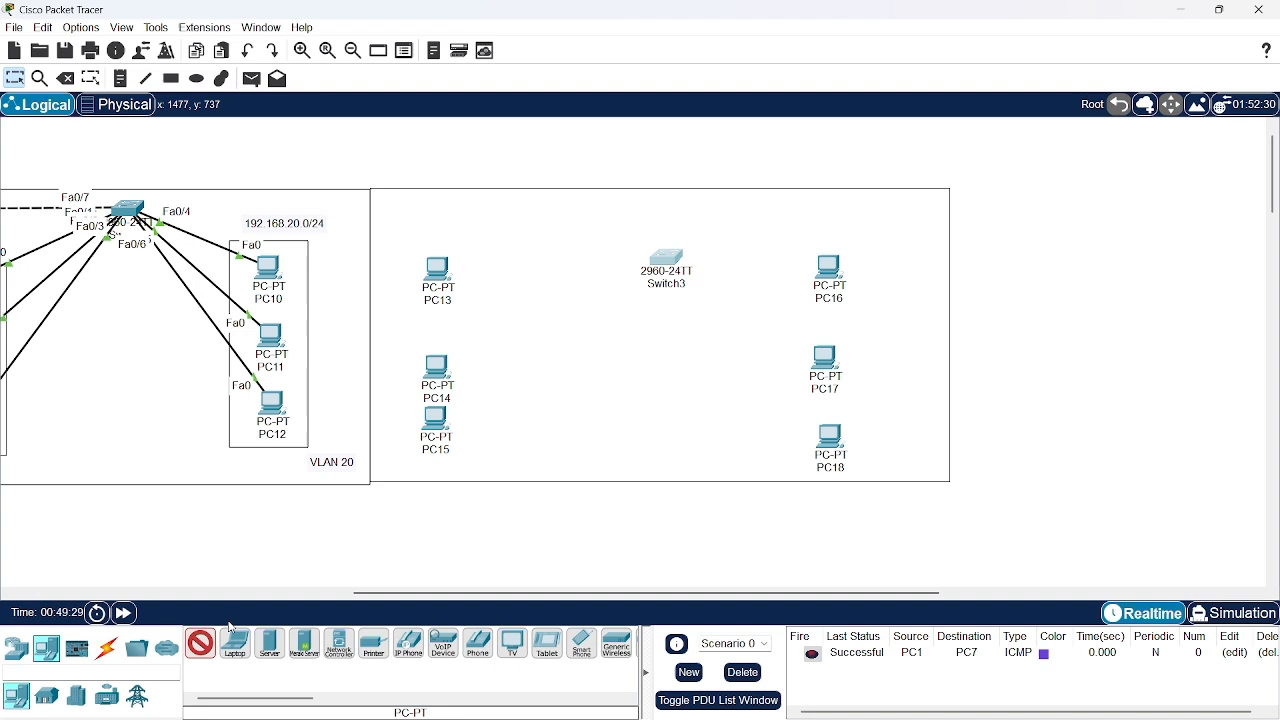
Connect PC13, PC14 and PC15 to Switch3 in that order, using the automatically chosen connection type
{"action": "left_click", "coordinate": [108, 649]}
{"action": "left_click", "coordinate": [200, 643]}
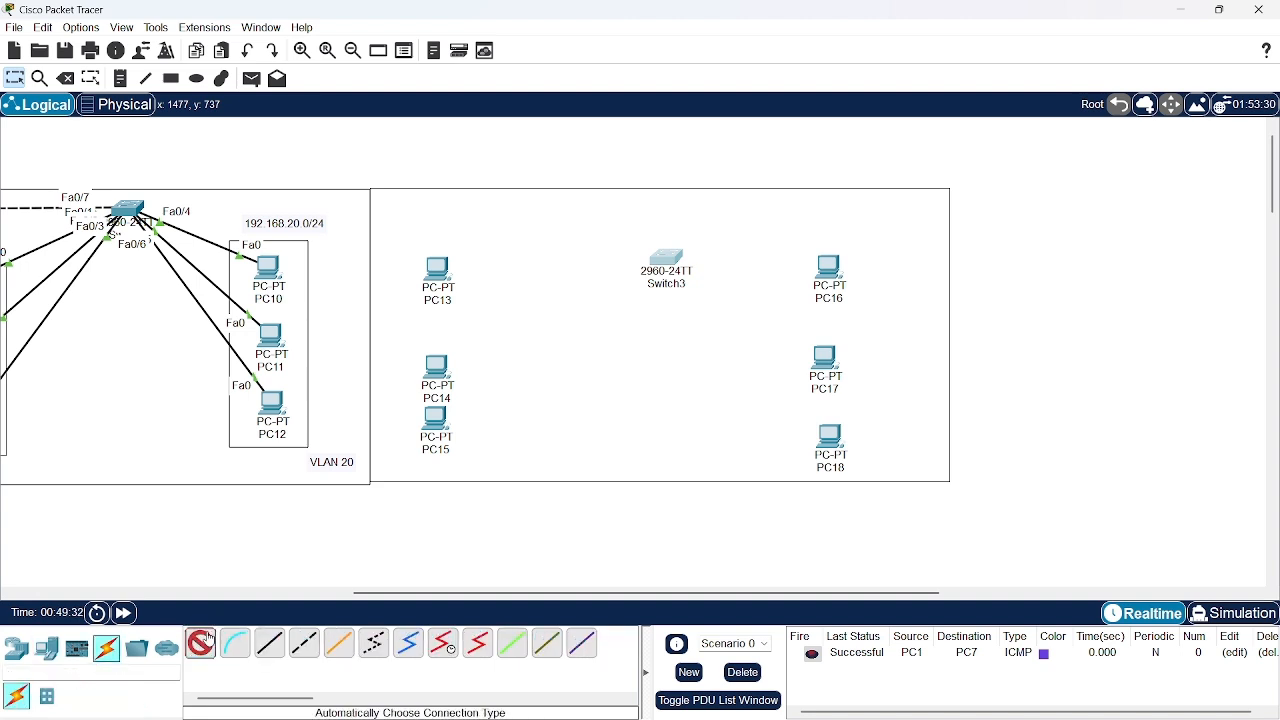
{"action": "left_click", "coordinate": [446, 272]}
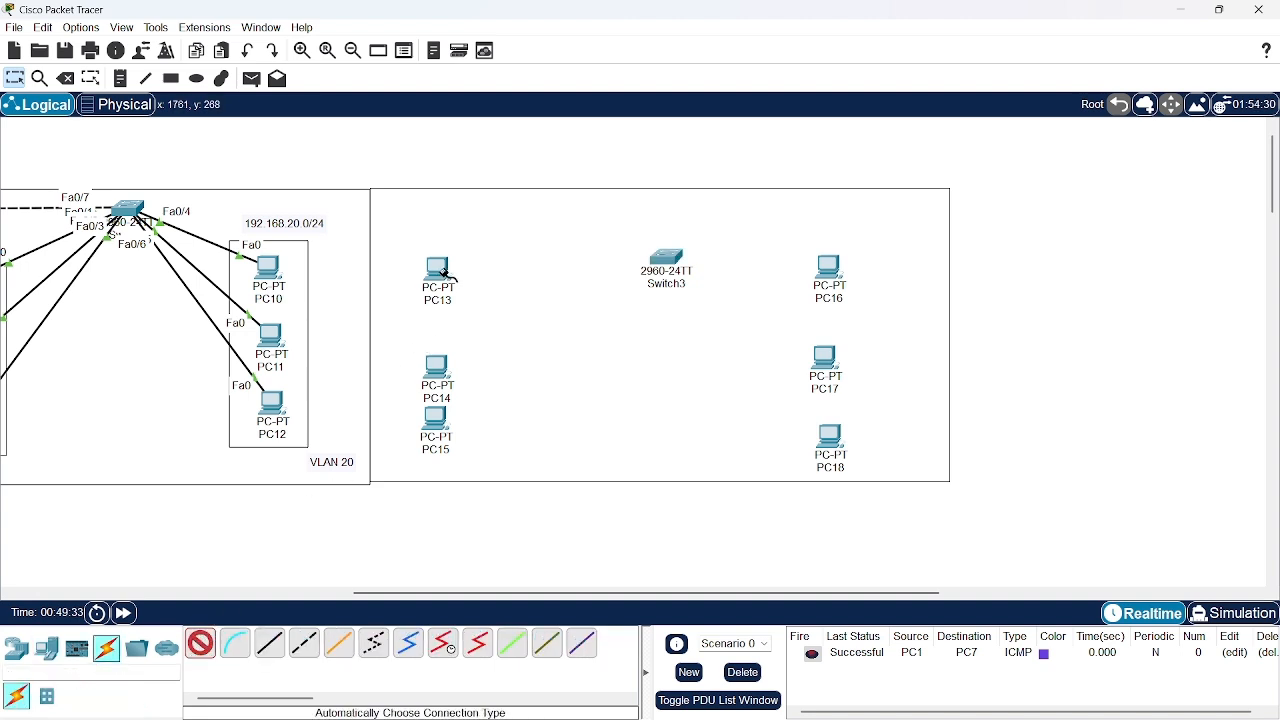
{"action": "left_click", "coordinate": [666, 262]}
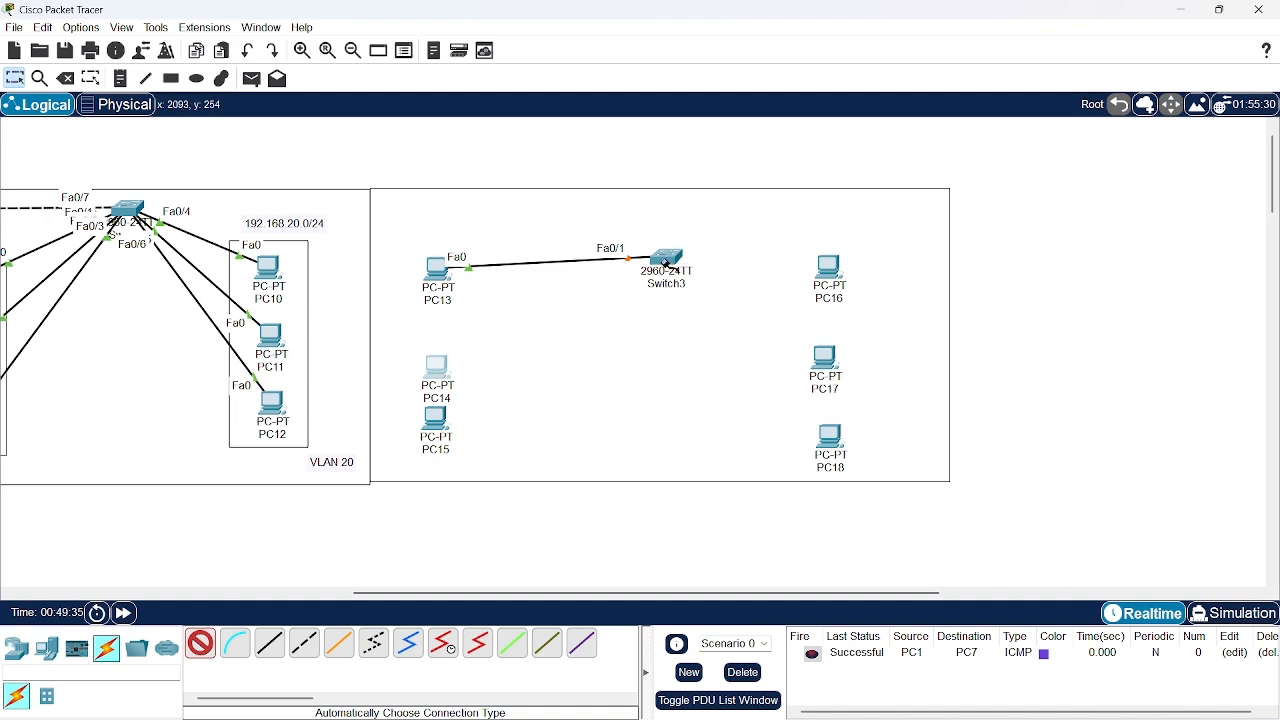
{"action": "left_click", "coordinate": [446, 372]}
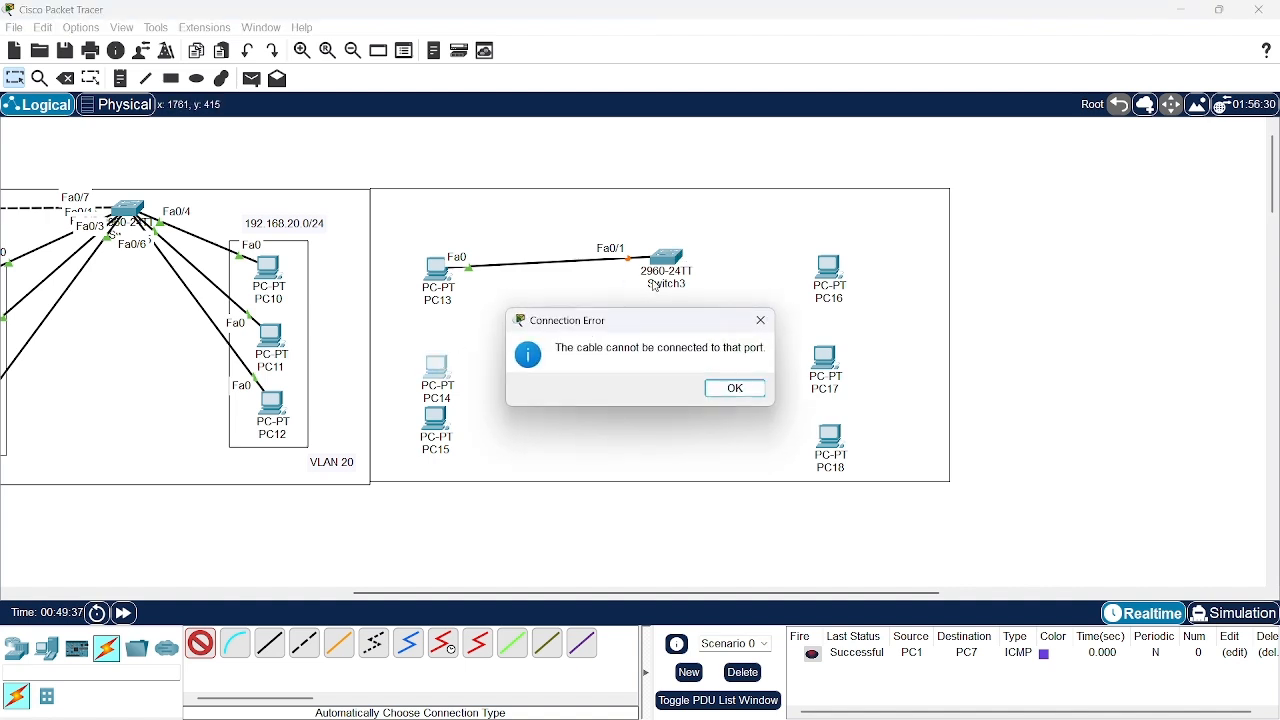
{"action": "left_click", "coordinate": [729, 387]}
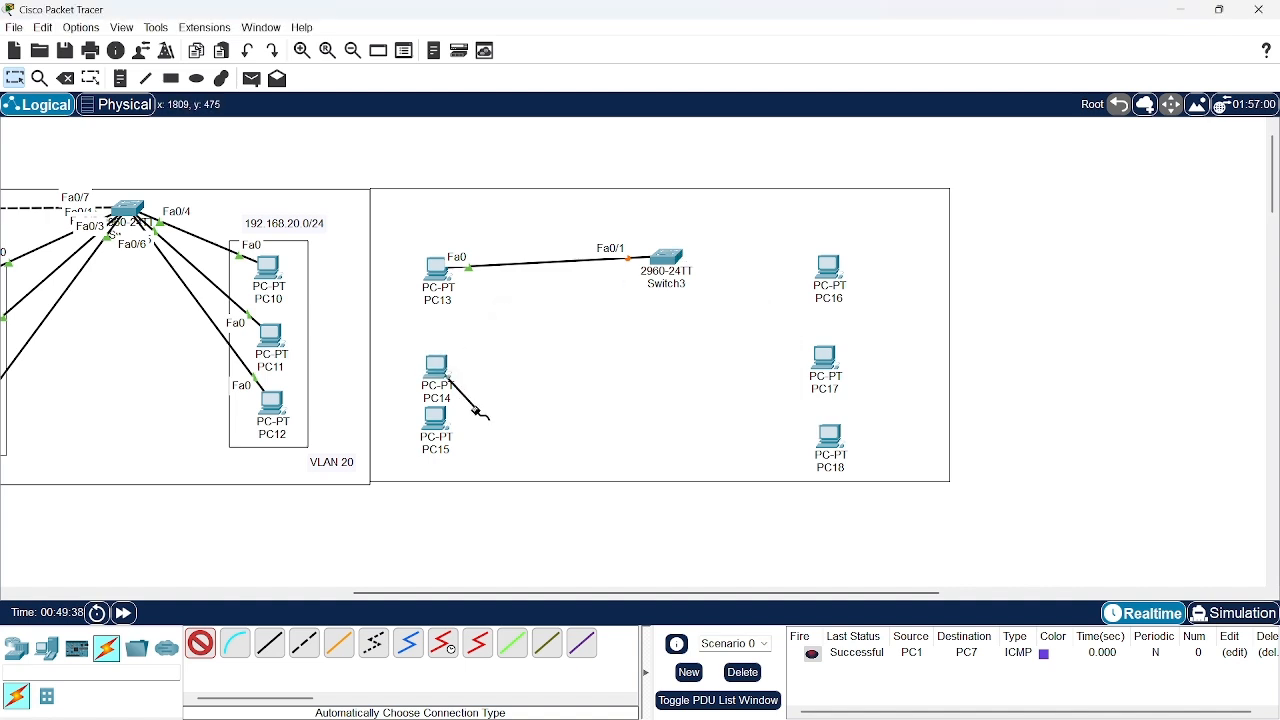
{"action": "left_click", "coordinate": [666, 260]}
{"action": "left_click", "coordinate": [440, 415]}
{"action": "left_click", "coordinate": [664, 258]}
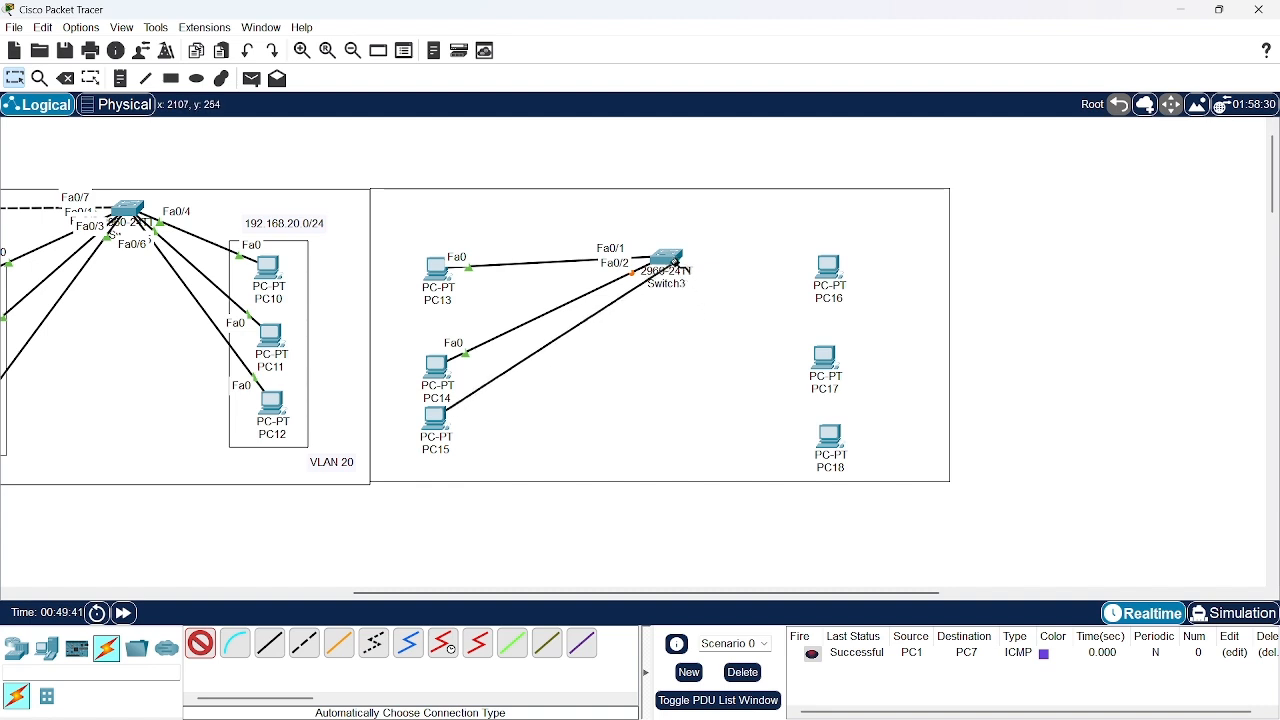
Connect PC16, PC17 and PC18 to Switch3 in that order with automatically chosen cables
{"action": "left_click", "coordinate": [829, 266]}
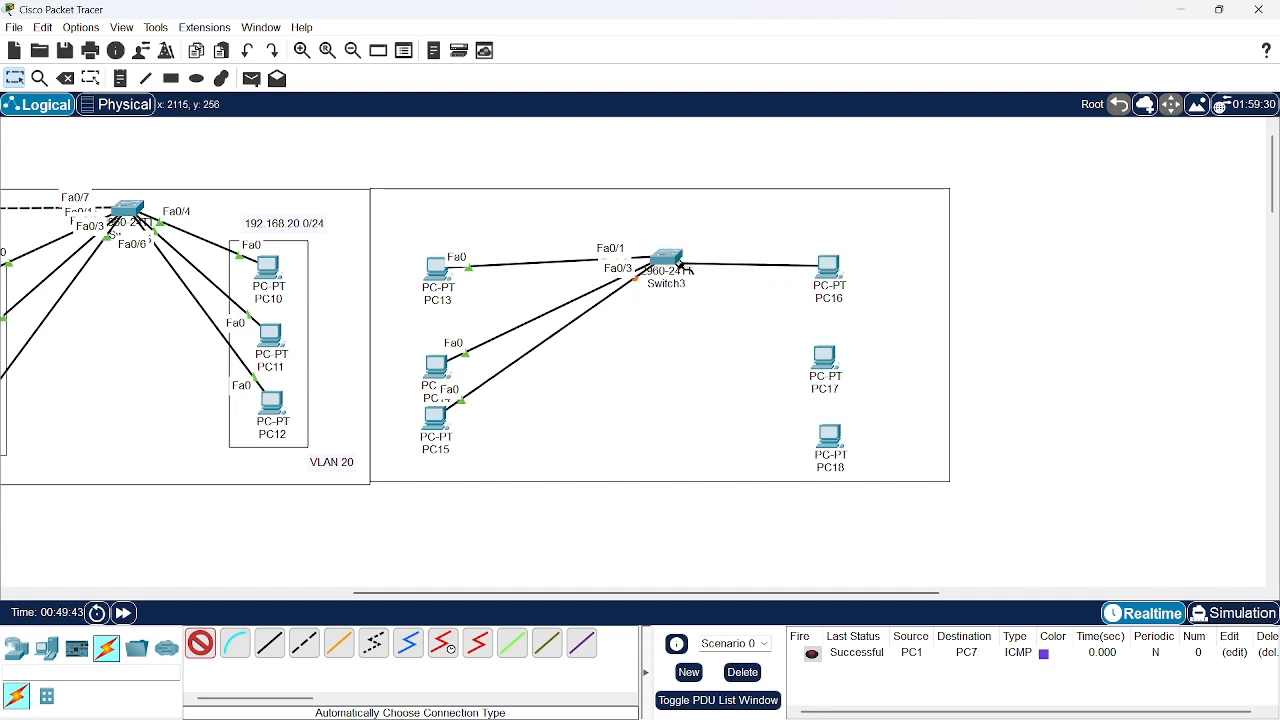
{"action": "left_click", "coordinate": [666, 258]}
{"action": "left_click", "coordinate": [822, 356]}
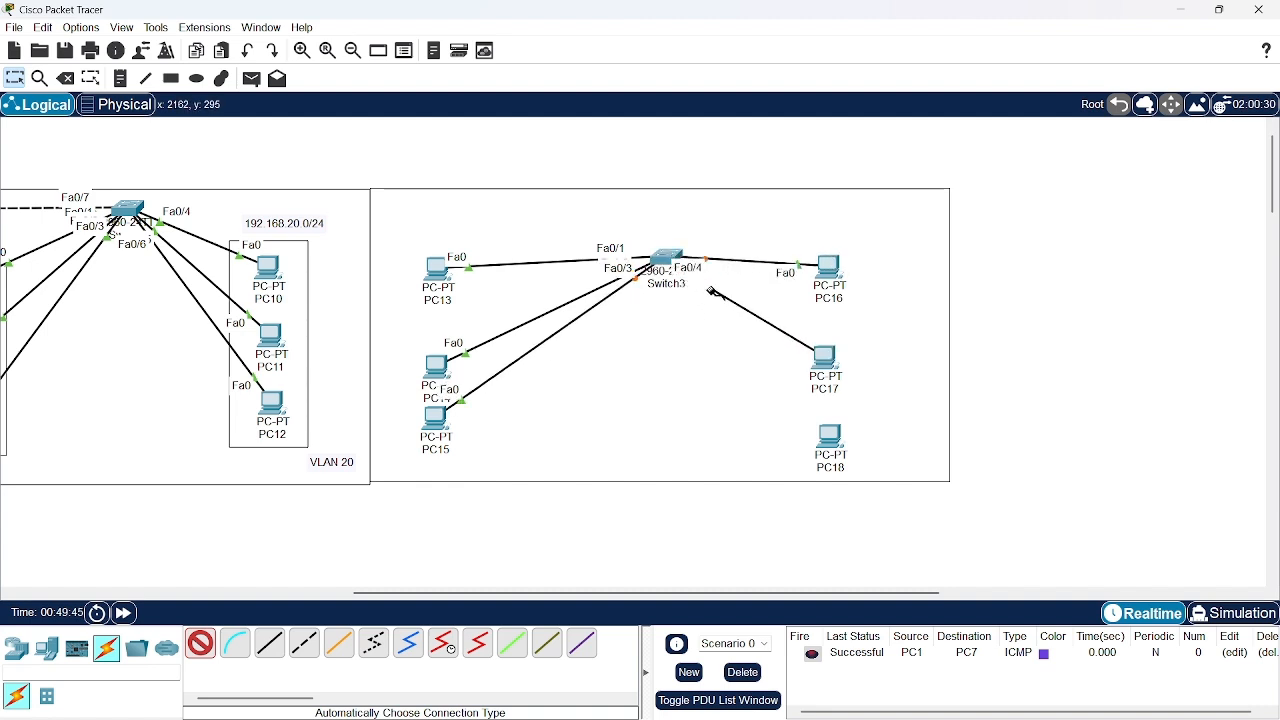
{"action": "left_click", "coordinate": [666, 258]}
{"action": "left_click", "coordinate": [831, 435]}
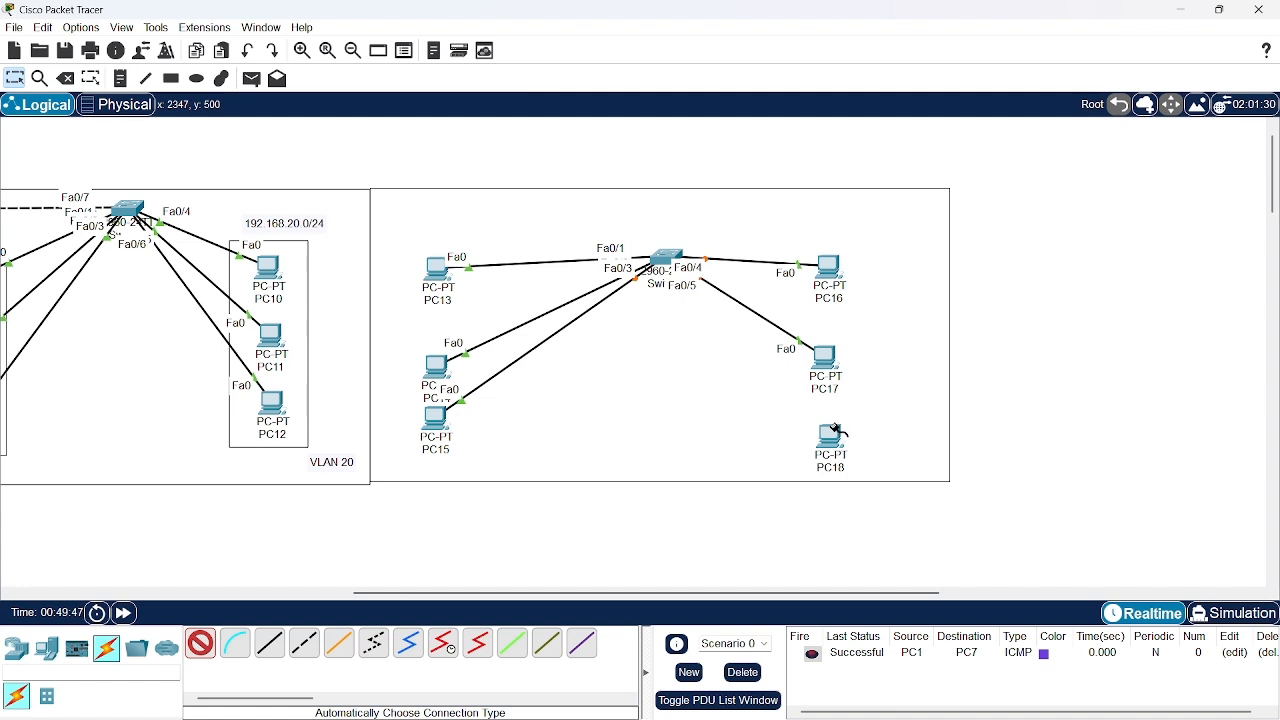
{"action": "left_click", "coordinate": [666, 257]}
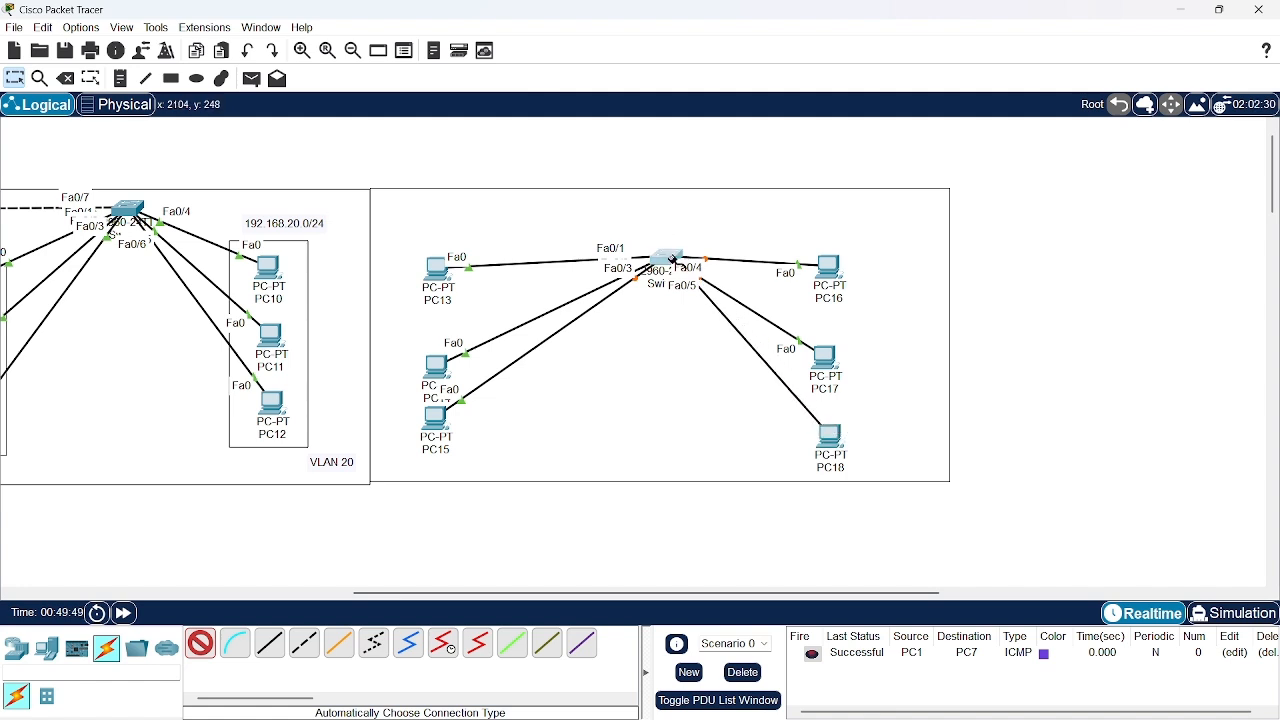
Nudge the third rectangle down slightly and align PC15, PC14 and PC13 in an evenly spaced column closer to Switch3
{"action": "left_click", "coordinate": [200, 644]}
{"action": "left_click", "coordinate": [428, 484]}
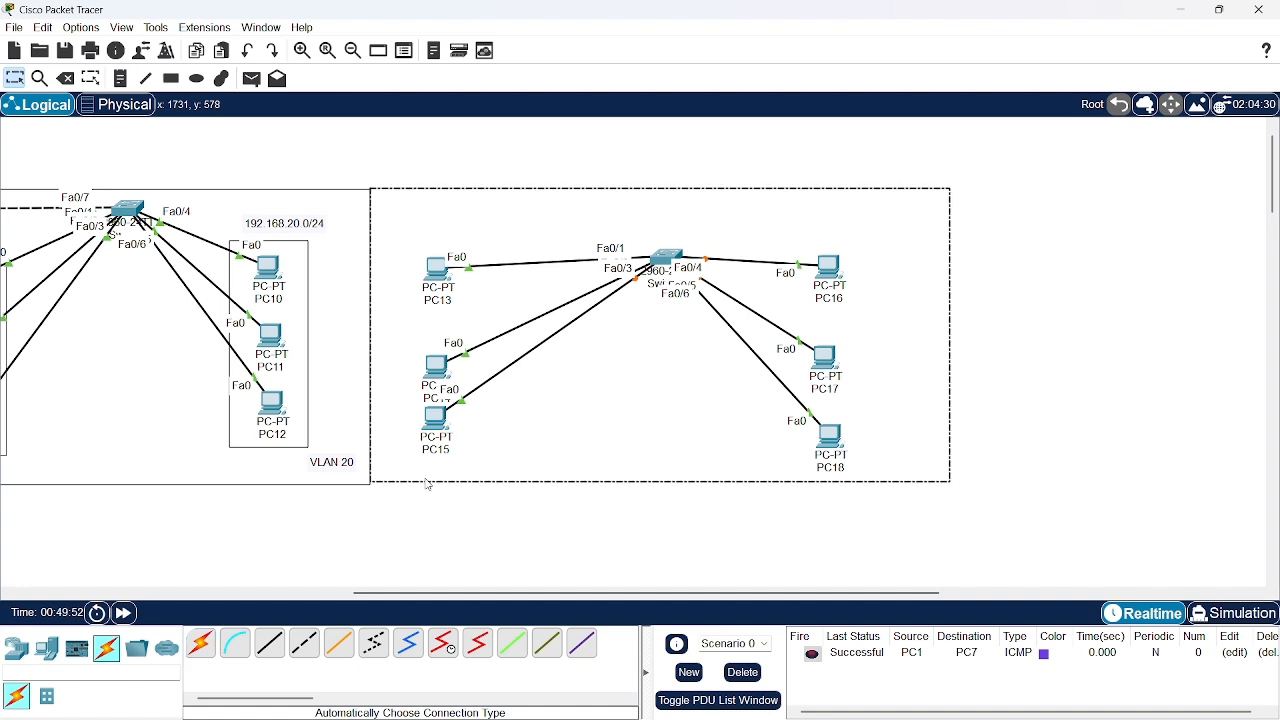
{"action": "left_click_drag", "start_coordinate": [428, 488], "coordinate": [427, 486]}
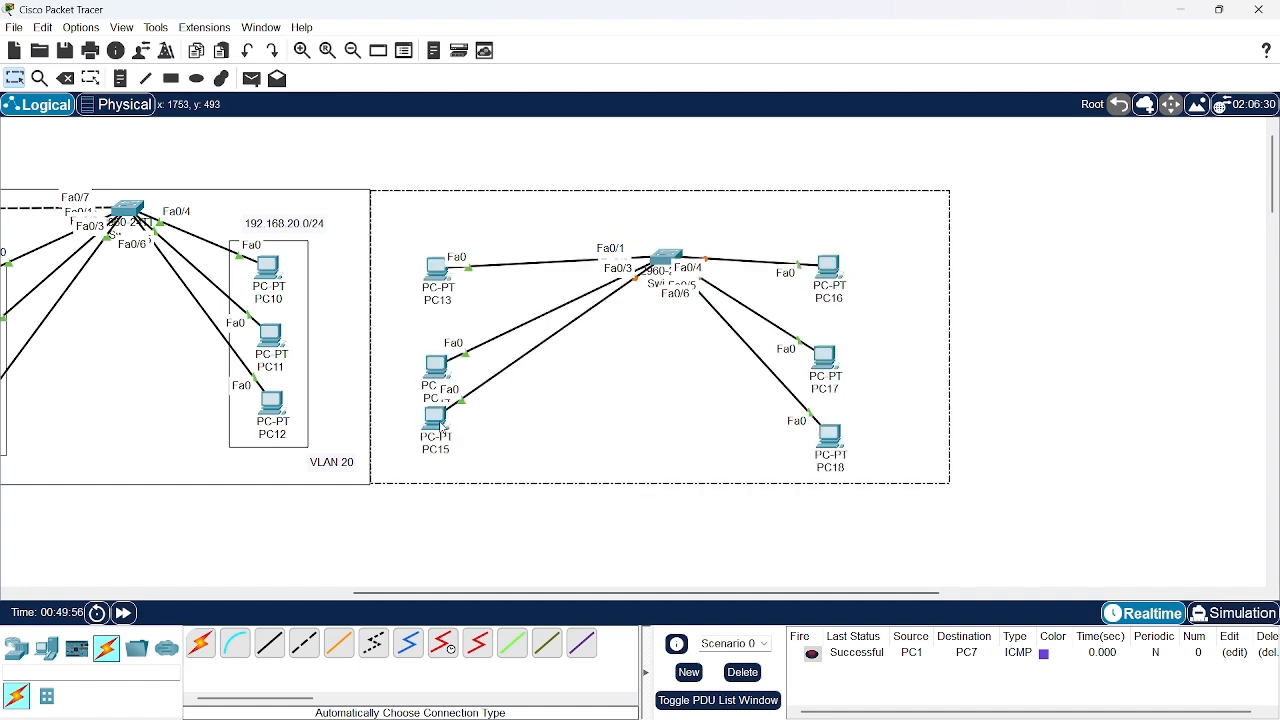
{"action": "left_click_drag", "start_coordinate": [445, 427], "coordinate": [490, 436]}
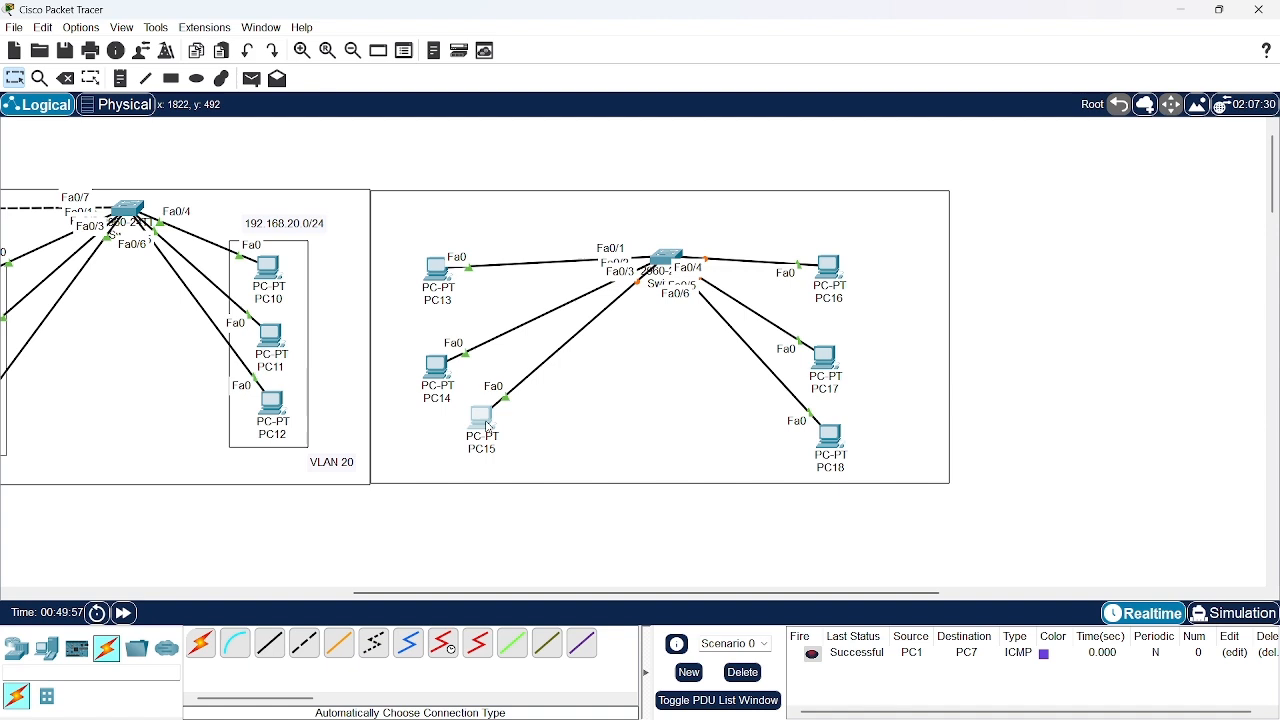
{"action": "left_click", "coordinate": [443, 378]}
{"action": "left_click_drag", "start_coordinate": [443, 378], "coordinate": [489, 358]}
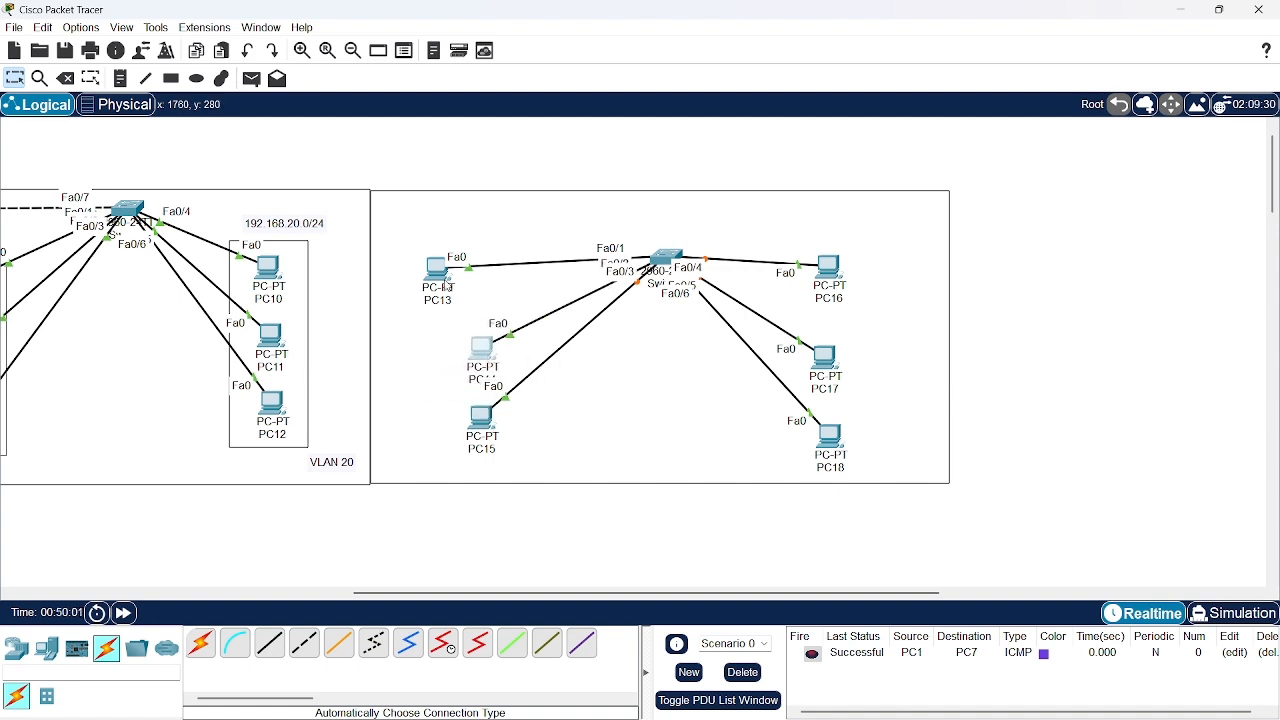
{"action": "left_click_drag", "start_coordinate": [447, 283], "coordinate": [499, 292]}
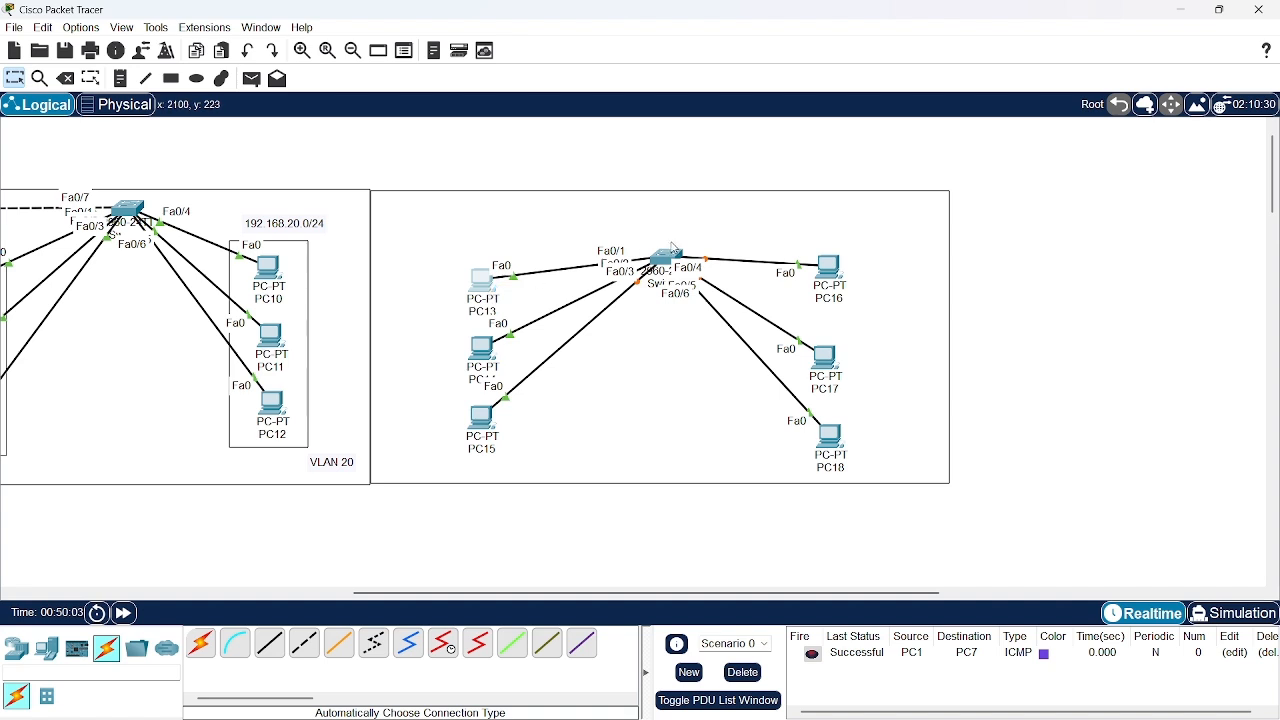
Raise Switch3 near the rectangle's upper edge and align PC16, PC17 and PC18 in an evenly spaced column on its right
{"action": "left_click_drag", "start_coordinate": [666, 257], "coordinate": [657, 218]}
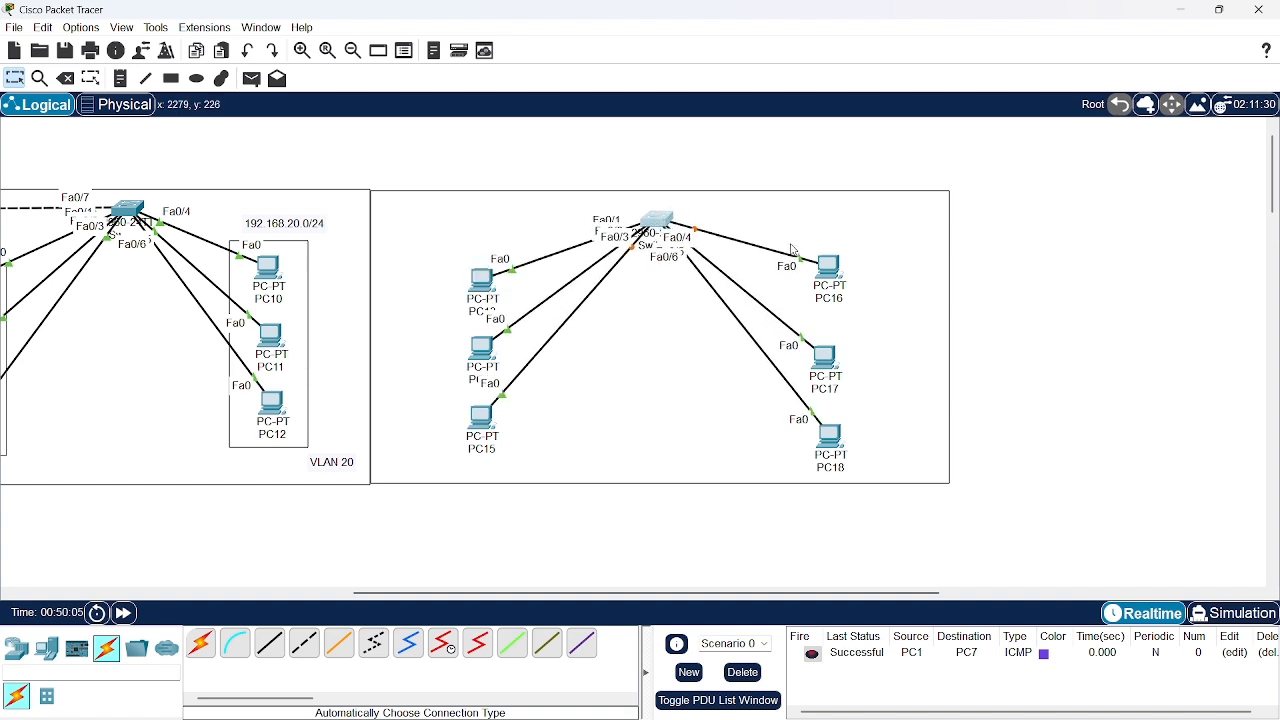
{"action": "left_click_drag", "start_coordinate": [826, 267], "coordinate": [796, 266]}
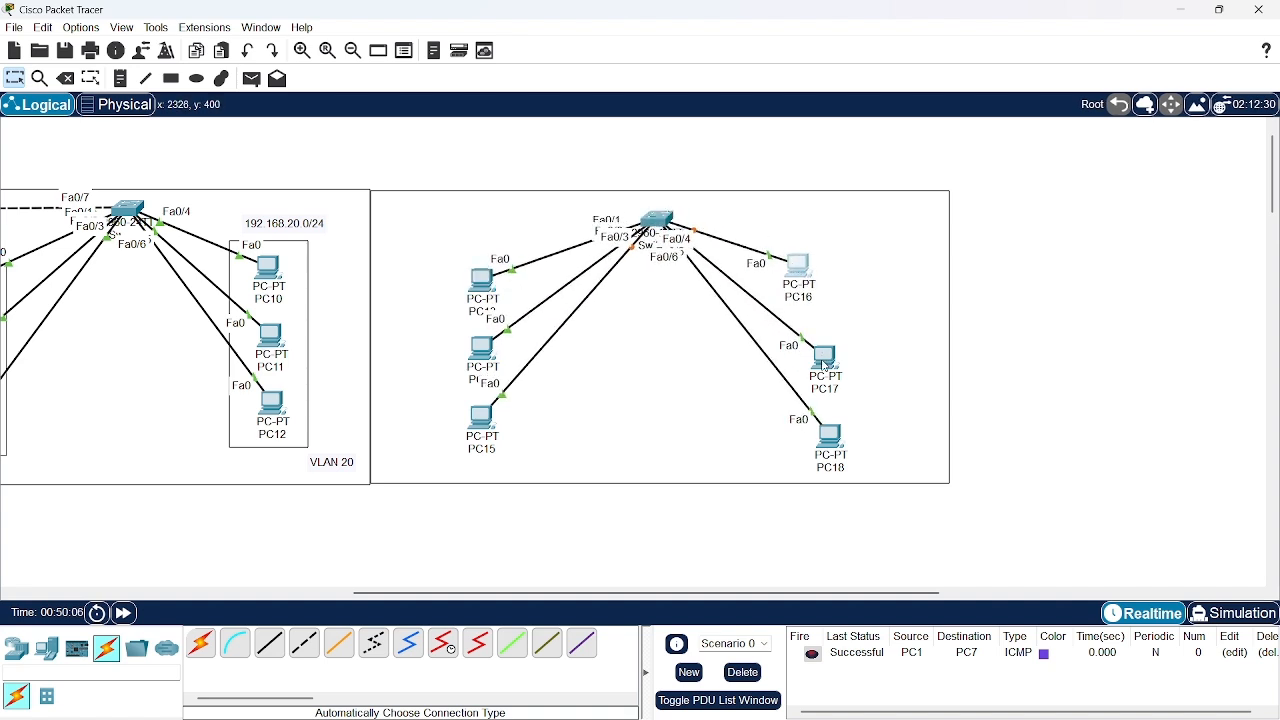
{"action": "left_click_drag", "start_coordinate": [818, 360], "coordinate": [799, 343]}
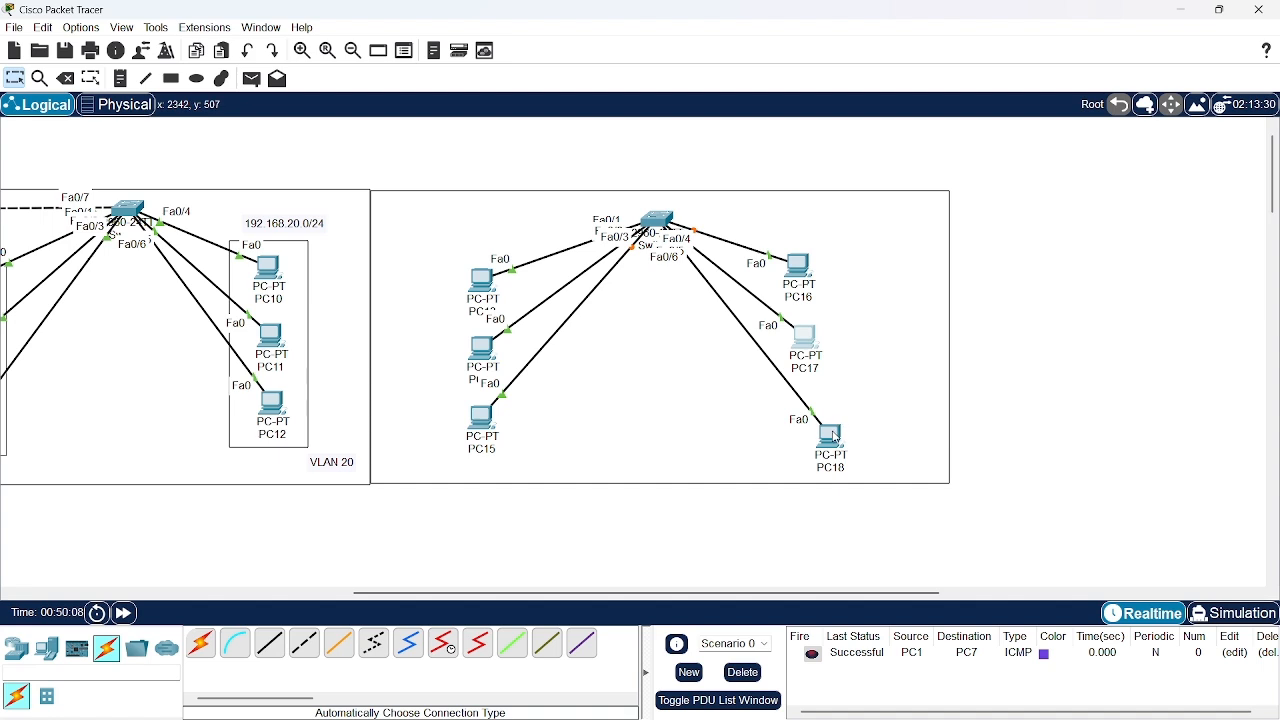
{"action": "left_click_drag", "start_coordinate": [834, 437], "coordinate": [808, 411]}
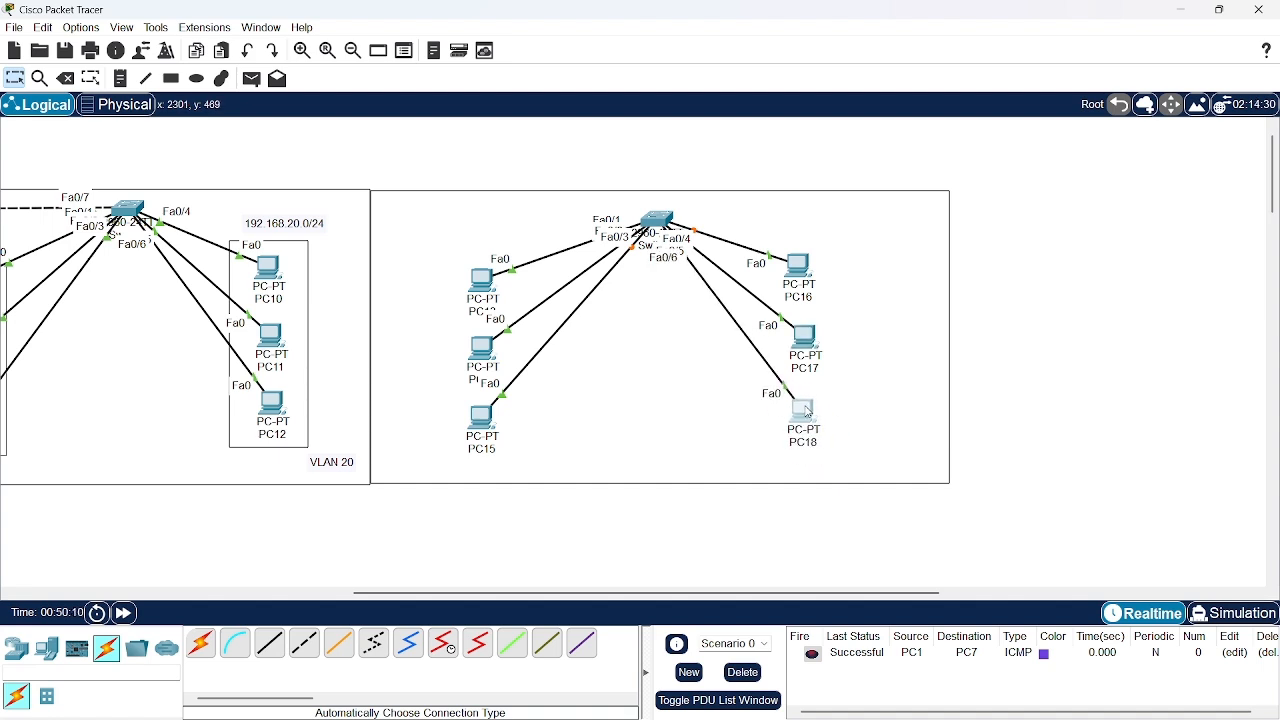
Add the network labels 192.168.10.0/24 above the PC13–PC15 group and 192.168.20.0/24 above the PC16–PC18 group
{"action": "left_click", "coordinate": [120, 78]}
{"action": "left_click", "coordinate": [396, 212]}
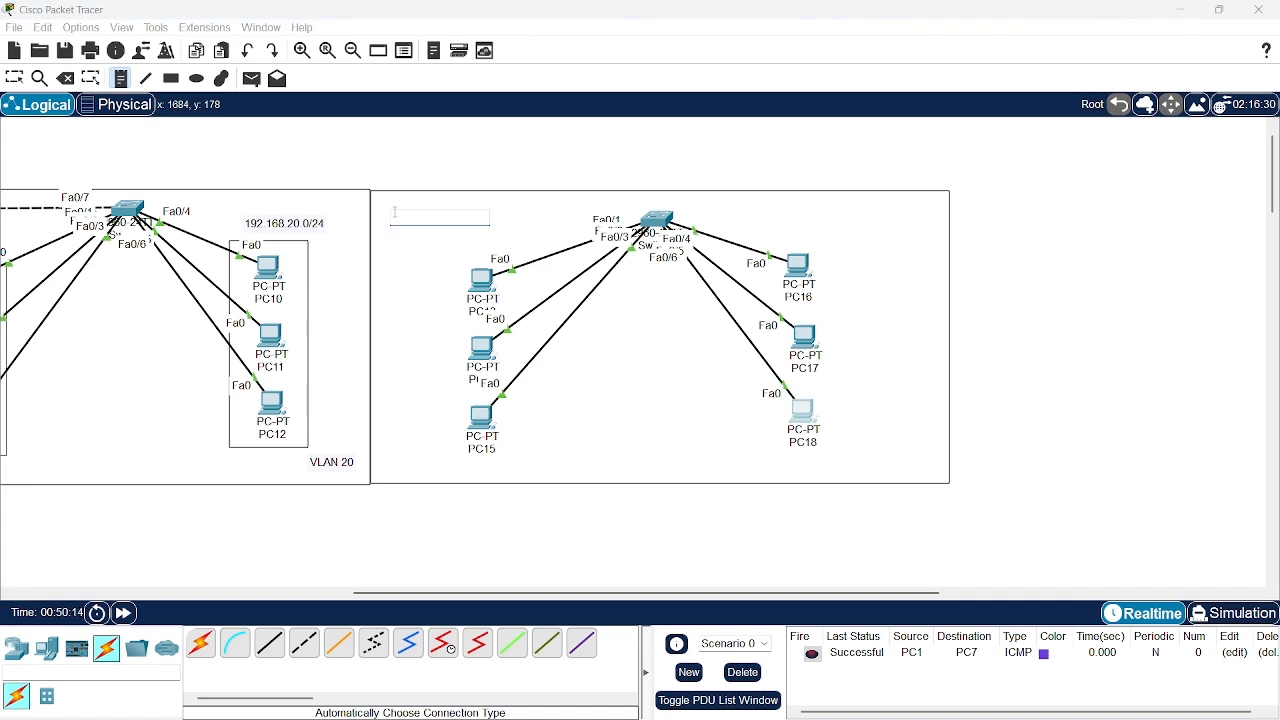
{"action": "type", "text": "192.168.10.0/24"}
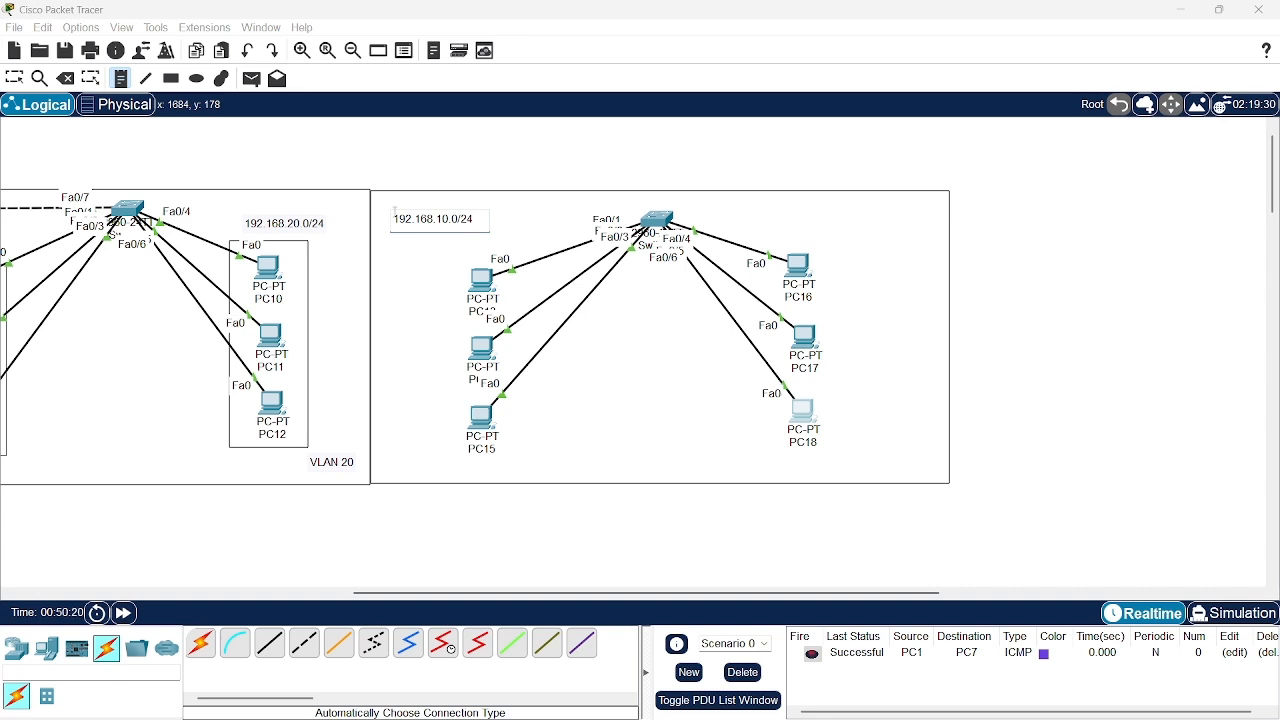
{"action": "left_click", "coordinate": [835, 213]}
{"action": "type", "text": "1"}
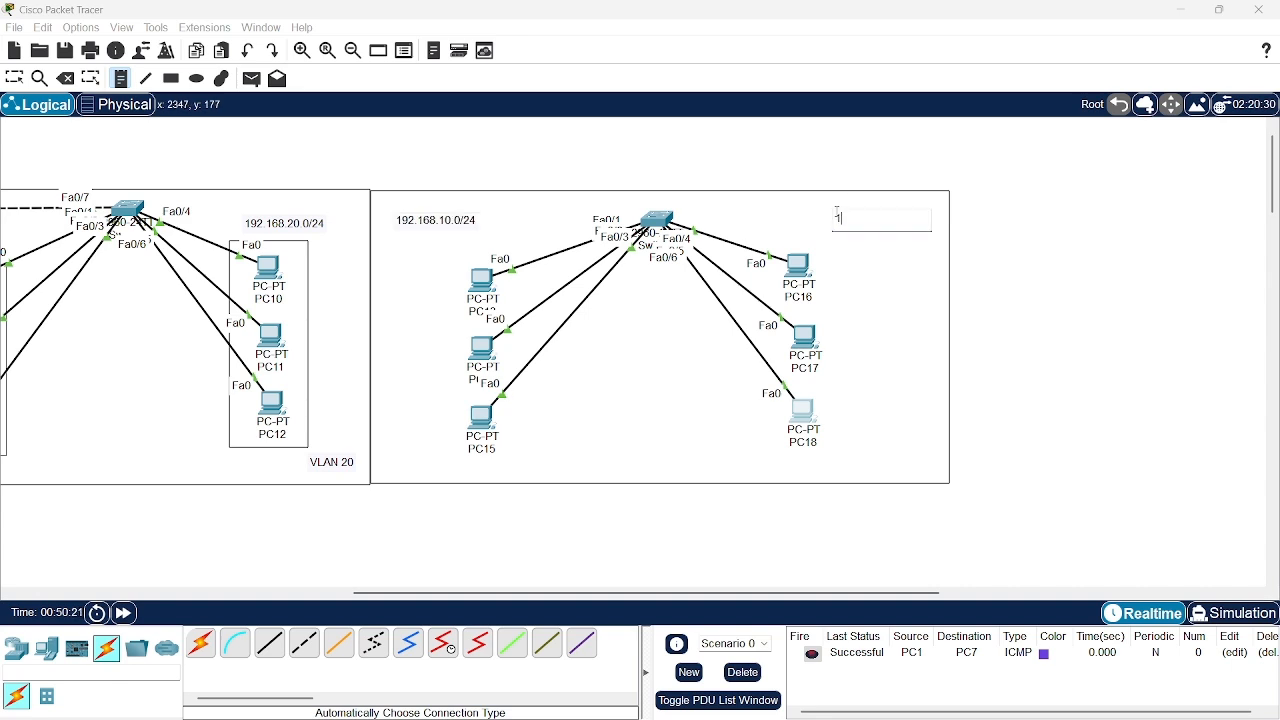
{"action": "type", "text": "92.168.20.0/24"}
{"action": "key", "text": "Return"}
Label the PC13–PC15 group VLAN 10 and the PC16–PC18 group VLAN 20, placing each label beside its lowest PC
{"action": "left_click", "coordinate": [415, 440]}
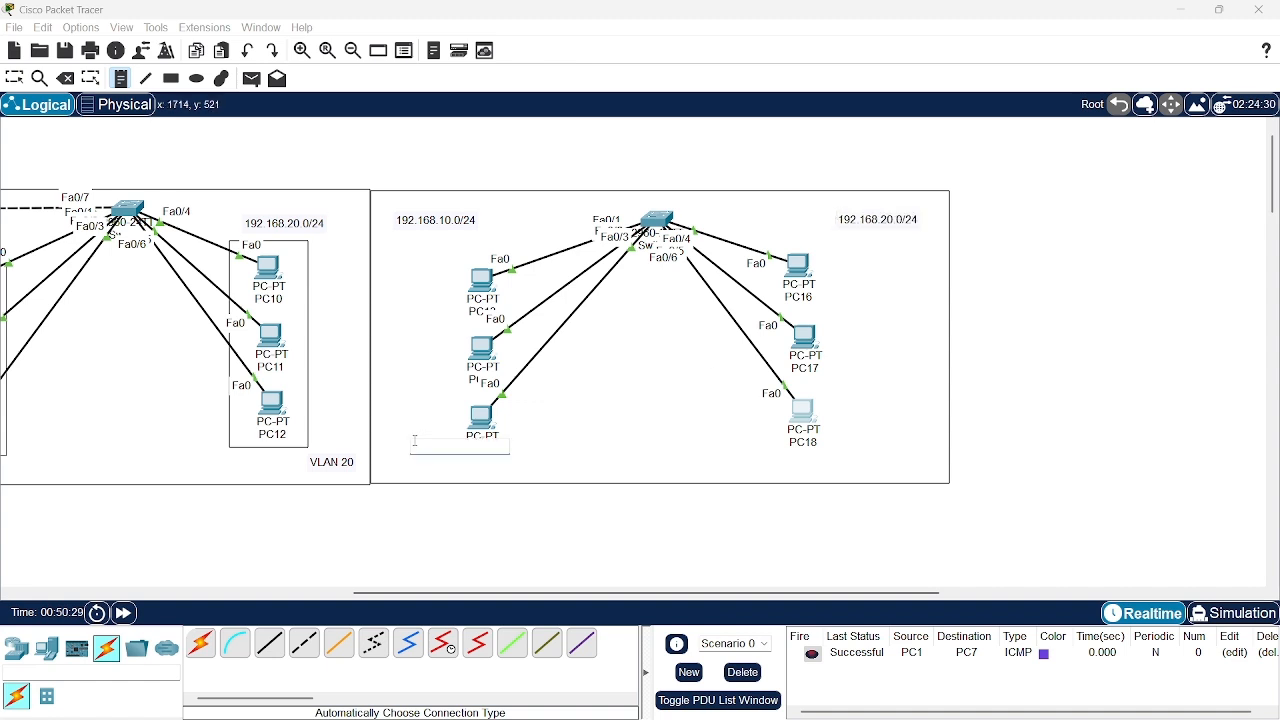
{"action": "type", "text": "VLAN 10"}
{"action": "left_click", "coordinate": [845, 453]}
{"action": "type", "text": "VLAN 20"}
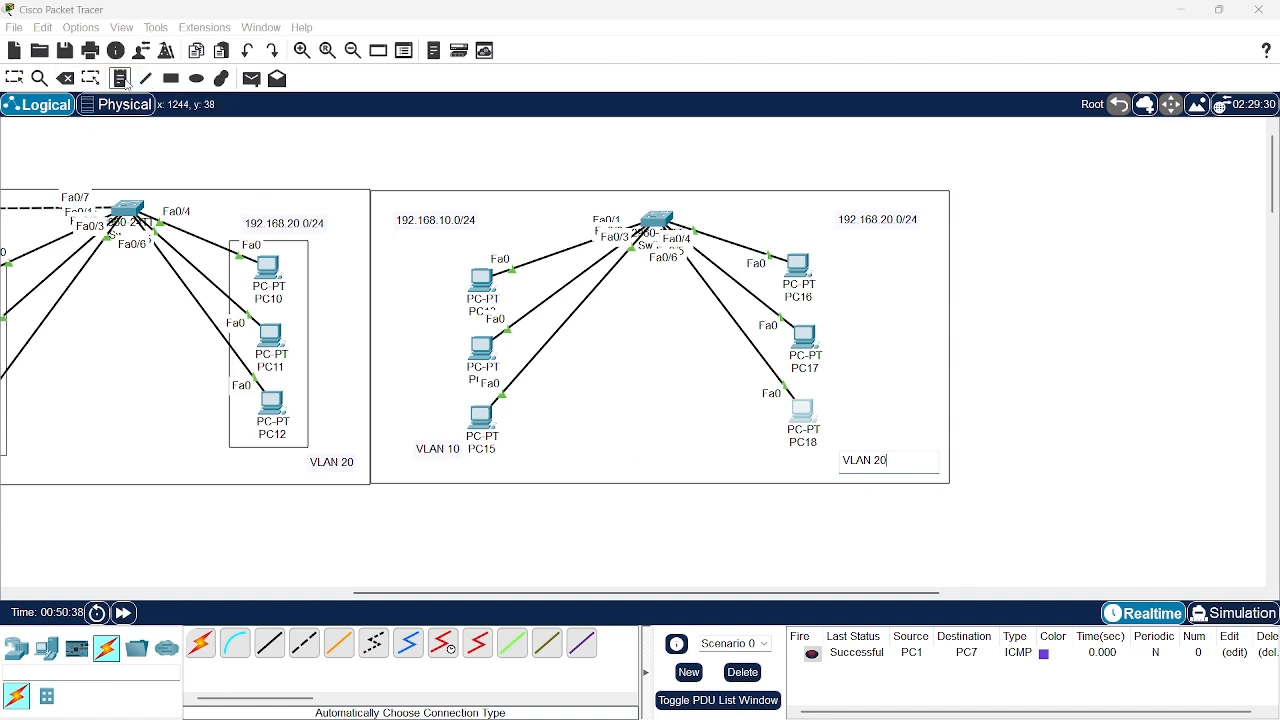
{"action": "left_click", "coordinate": [14, 78]}
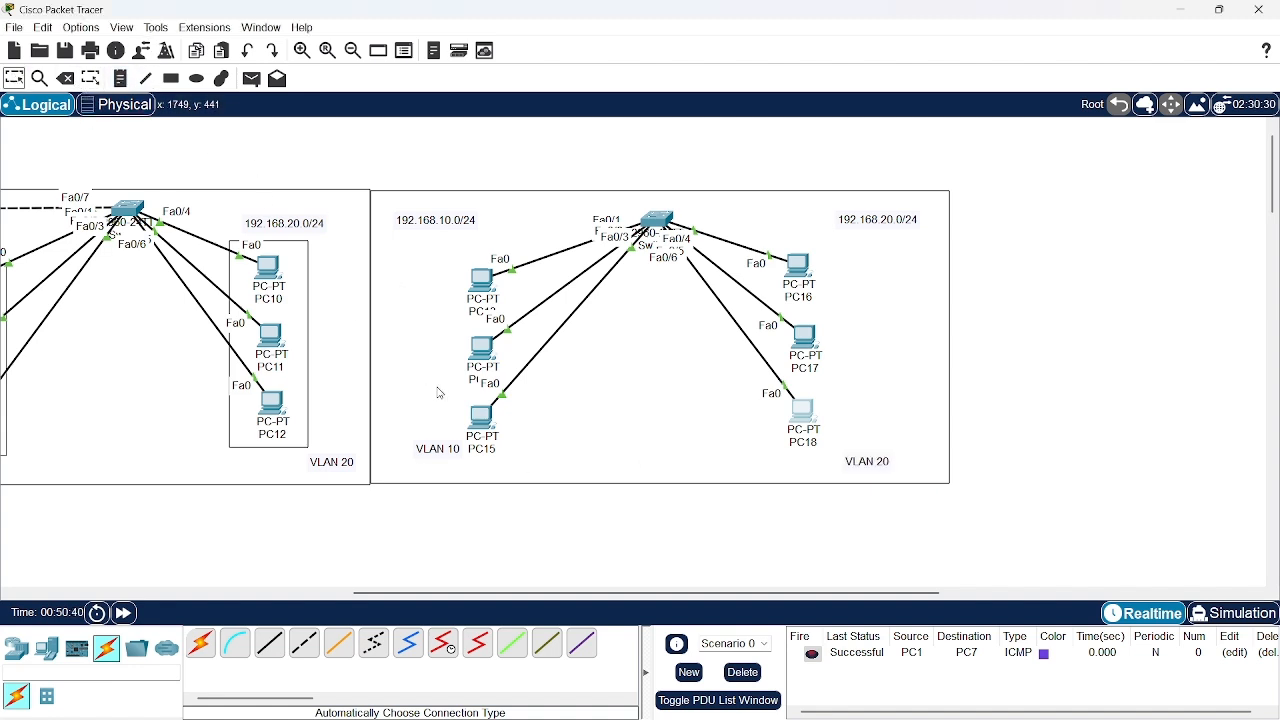
{"action": "left_click_drag", "start_coordinate": [436, 455], "coordinate": [410, 457]}
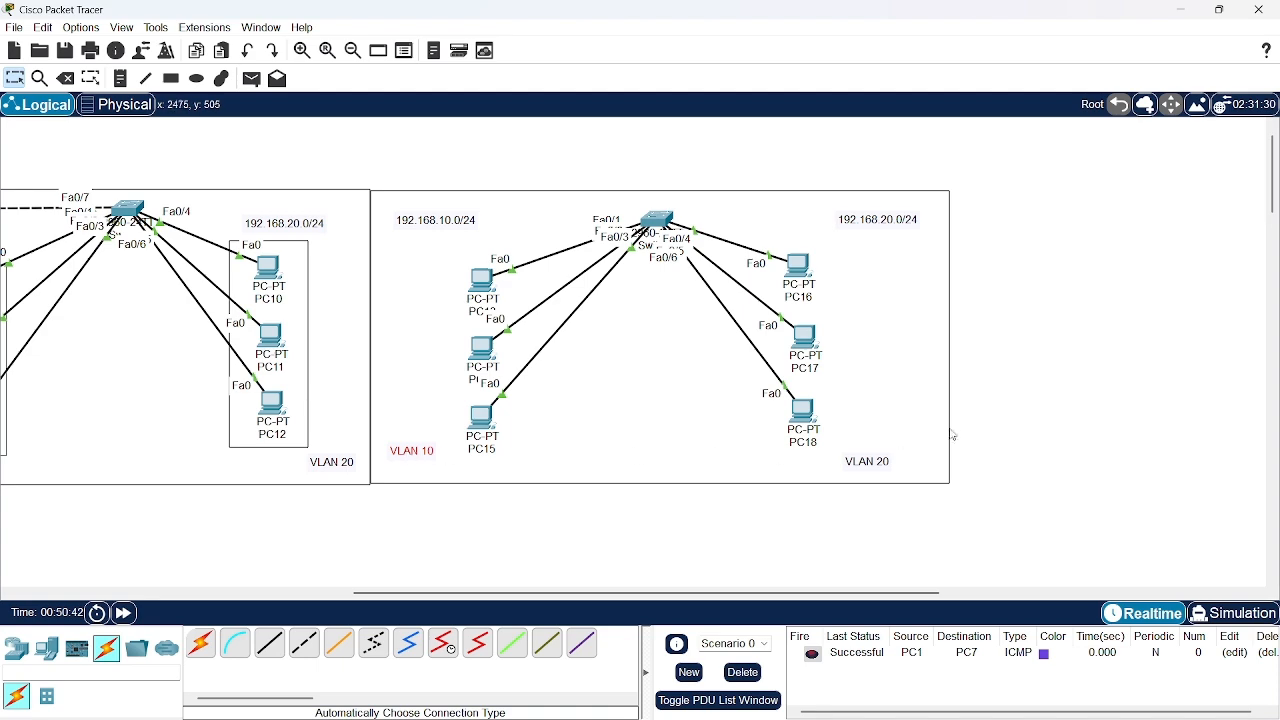
{"action": "left_click_drag", "start_coordinate": [876, 475], "coordinate": [888, 461]}
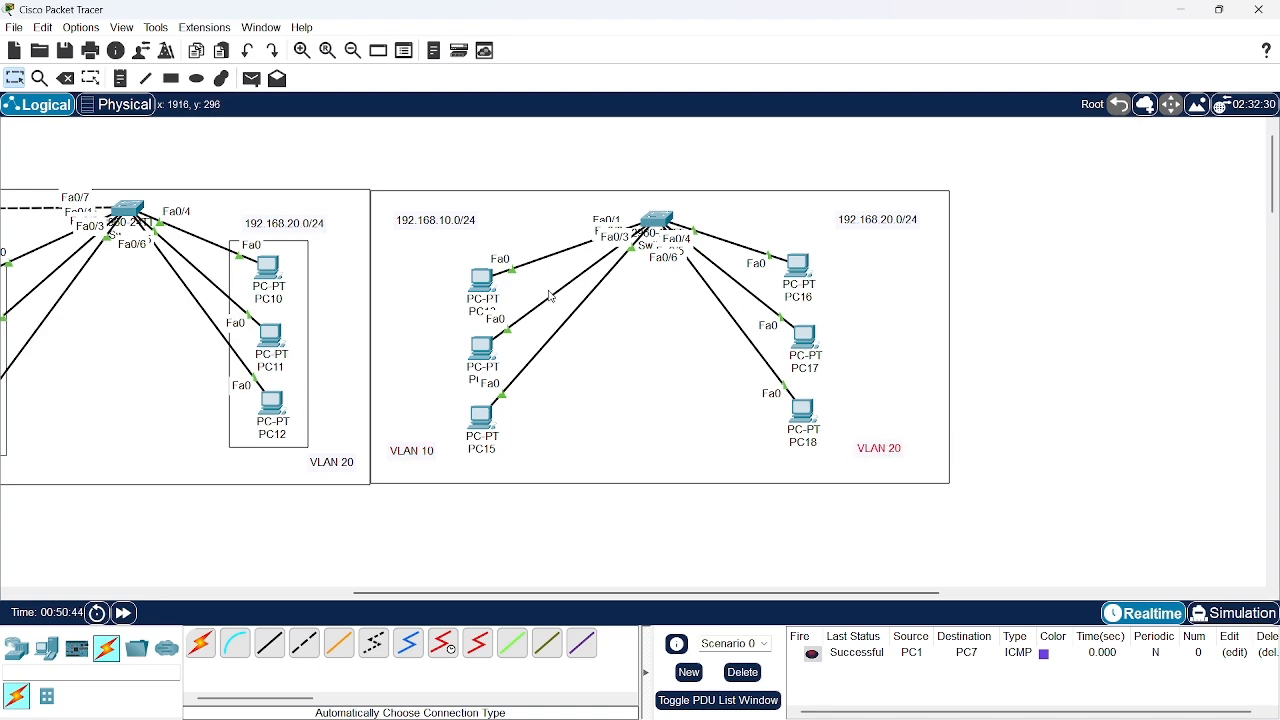
Give PC13 a static IPv4 address in the 192.168.10.0/24 network and fill in its subnet mask
{"action": "left_click", "coordinate": [484, 282]}
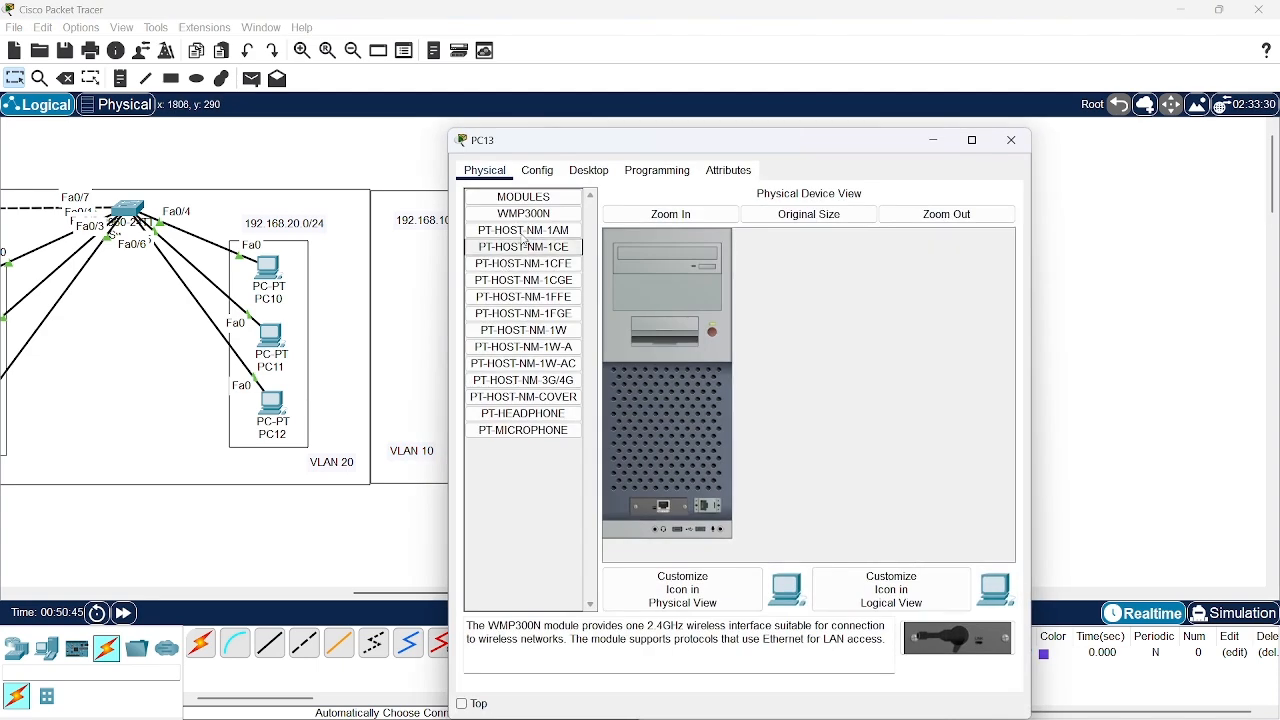
{"action": "left_click", "coordinate": [590, 170]}
{"action": "left_click", "coordinate": [546, 224]}
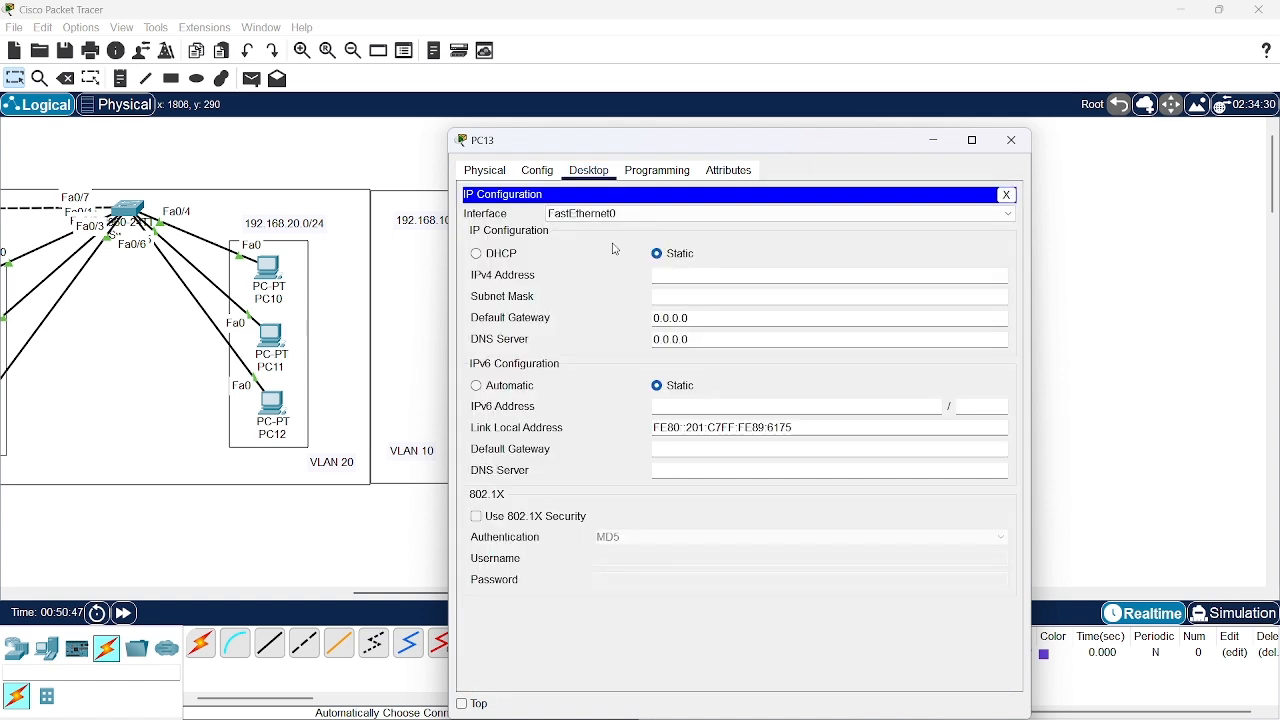
{"action": "type", "text": "192.168.10."}
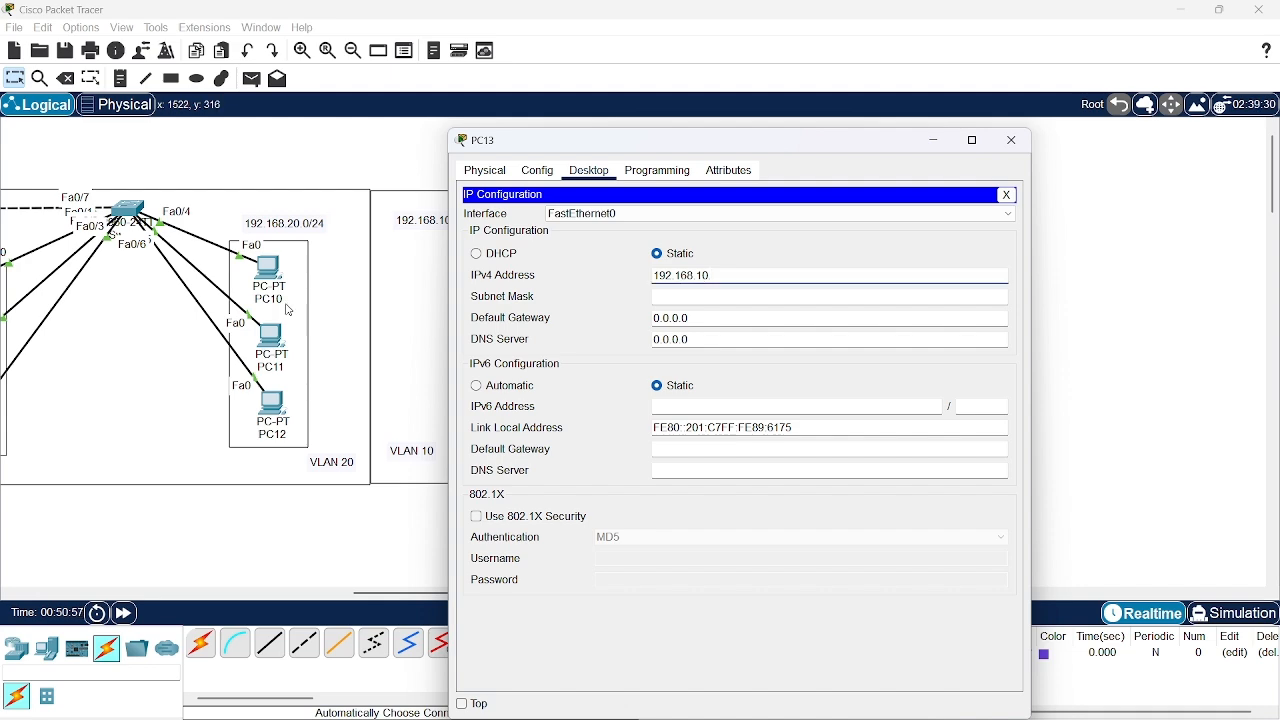
{"action": "scroll", "coordinate": [300, 313], "scroll_direction": "left", "scroll_amount": 5}
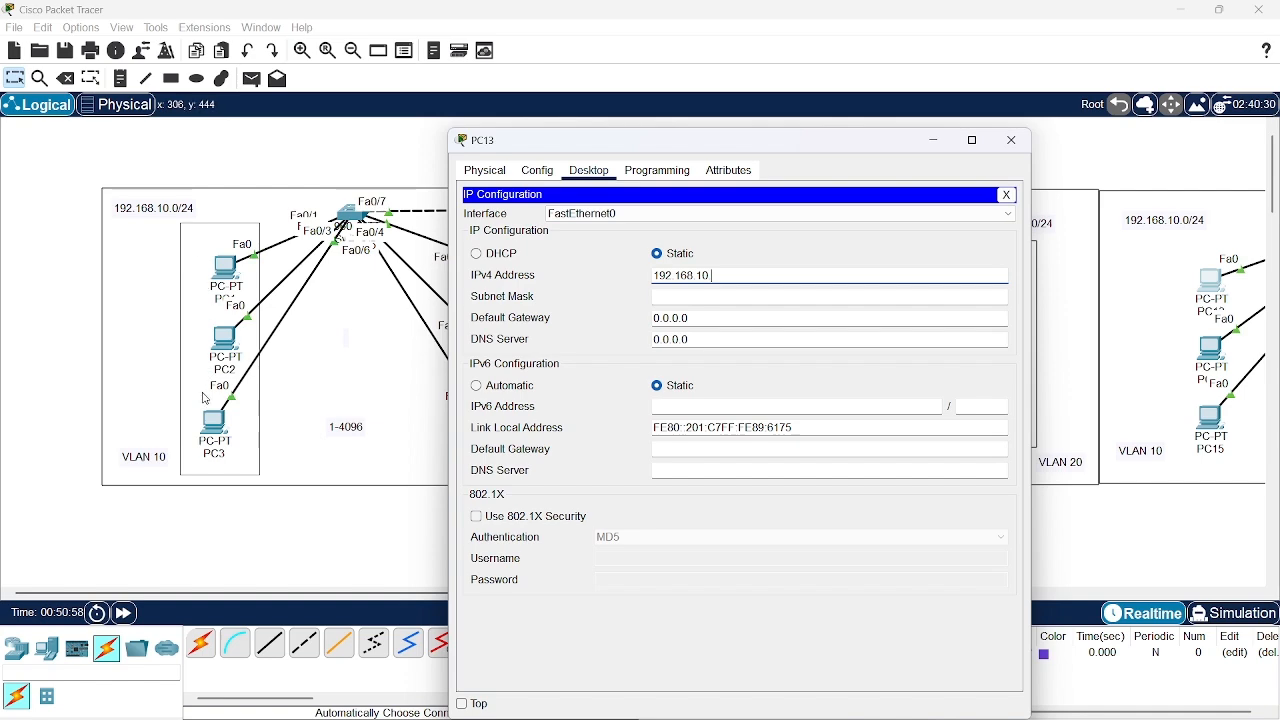
{"action": "scroll", "coordinate": [150, 320], "scroll_direction": "left", "scroll_amount": 3}
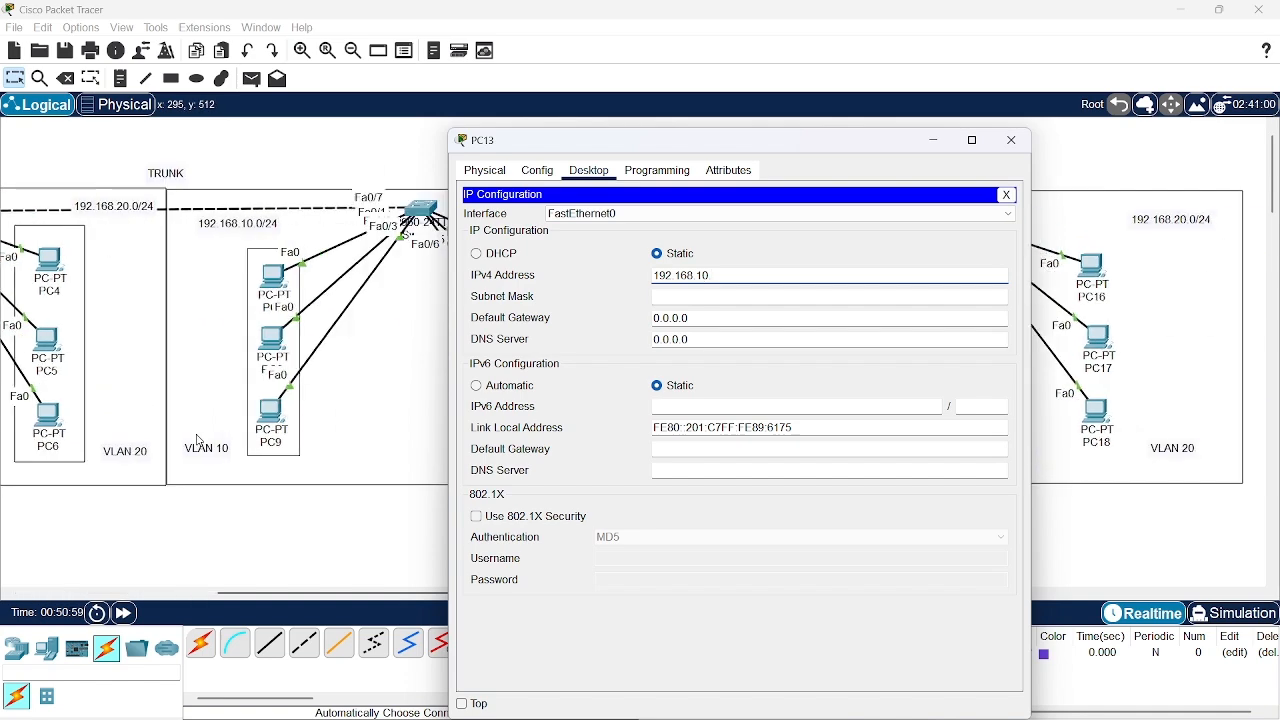
{"action": "left_click", "coordinate": [919, 297]}
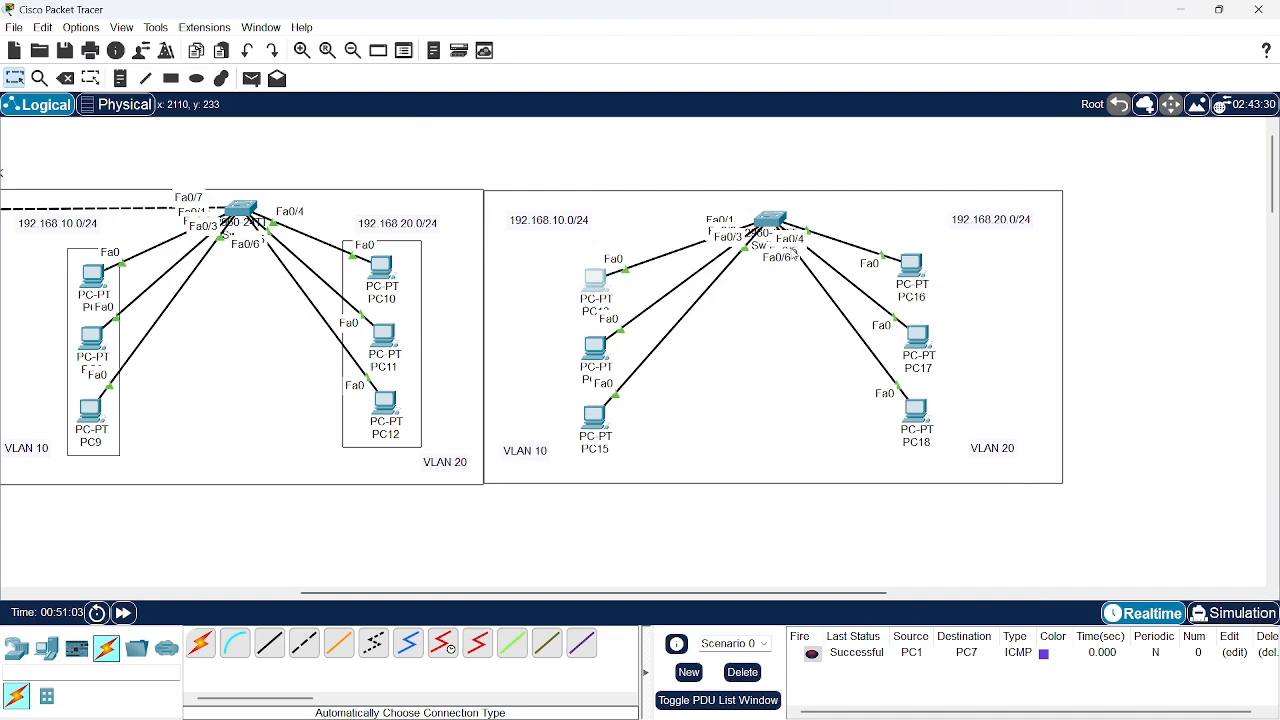
{"action": "left_click", "coordinate": [1012, 140]}
Set PC14's static IPv4 address to 192.168.10.10
{"action": "left_click", "coordinate": [605, 355]}
{"action": "left_click", "coordinate": [578, 196]}
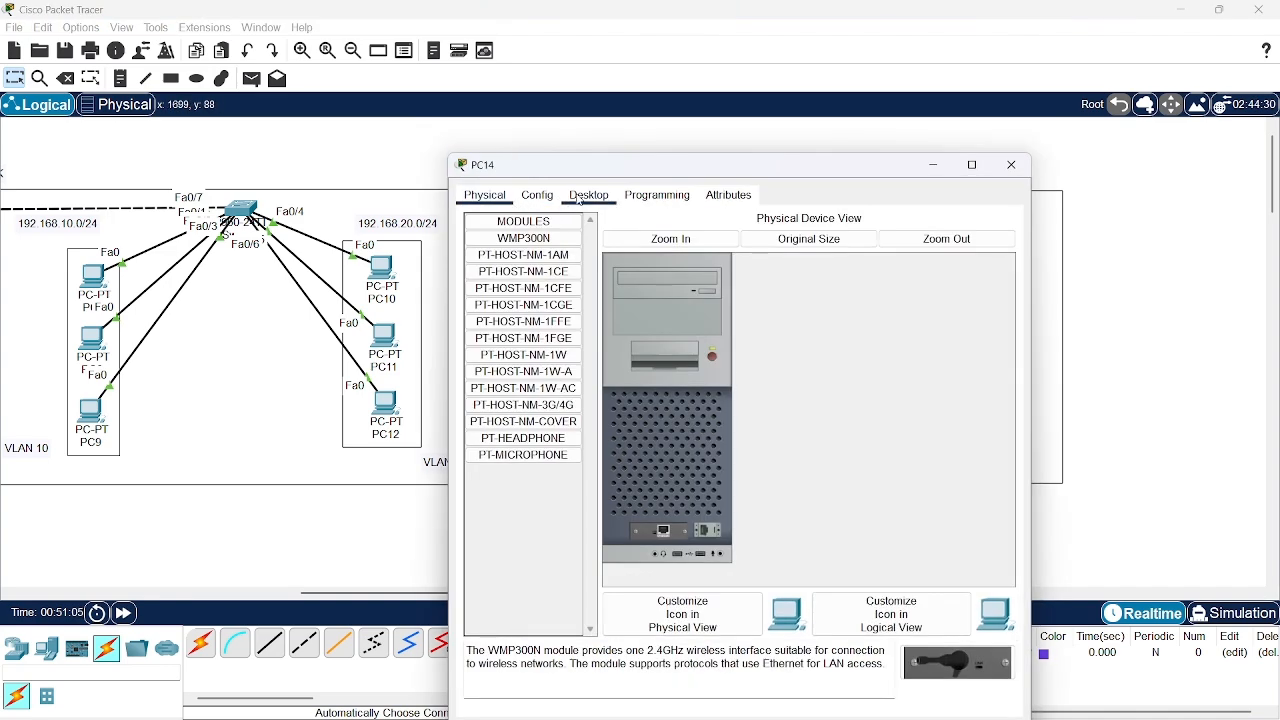
{"action": "left_click", "coordinate": [540, 236]}
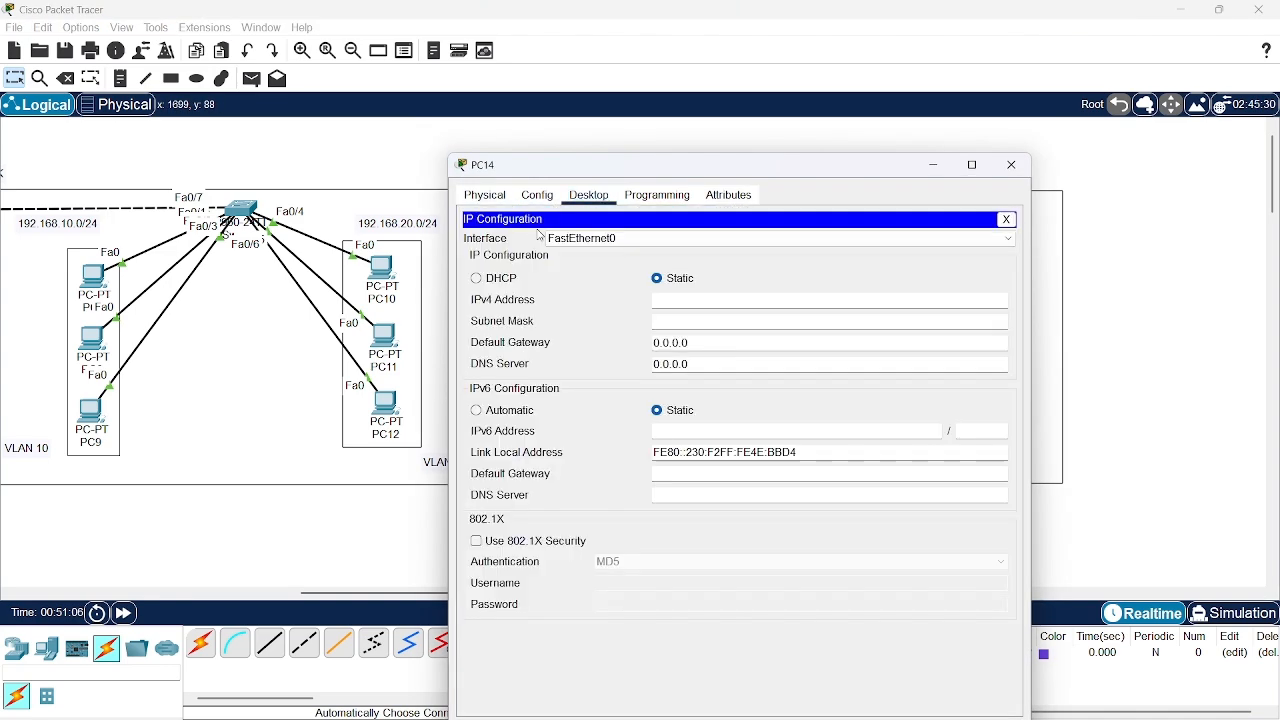
{"action": "left_click", "coordinate": [672, 300]}
{"action": "type", "text": "192.168.10.10"}
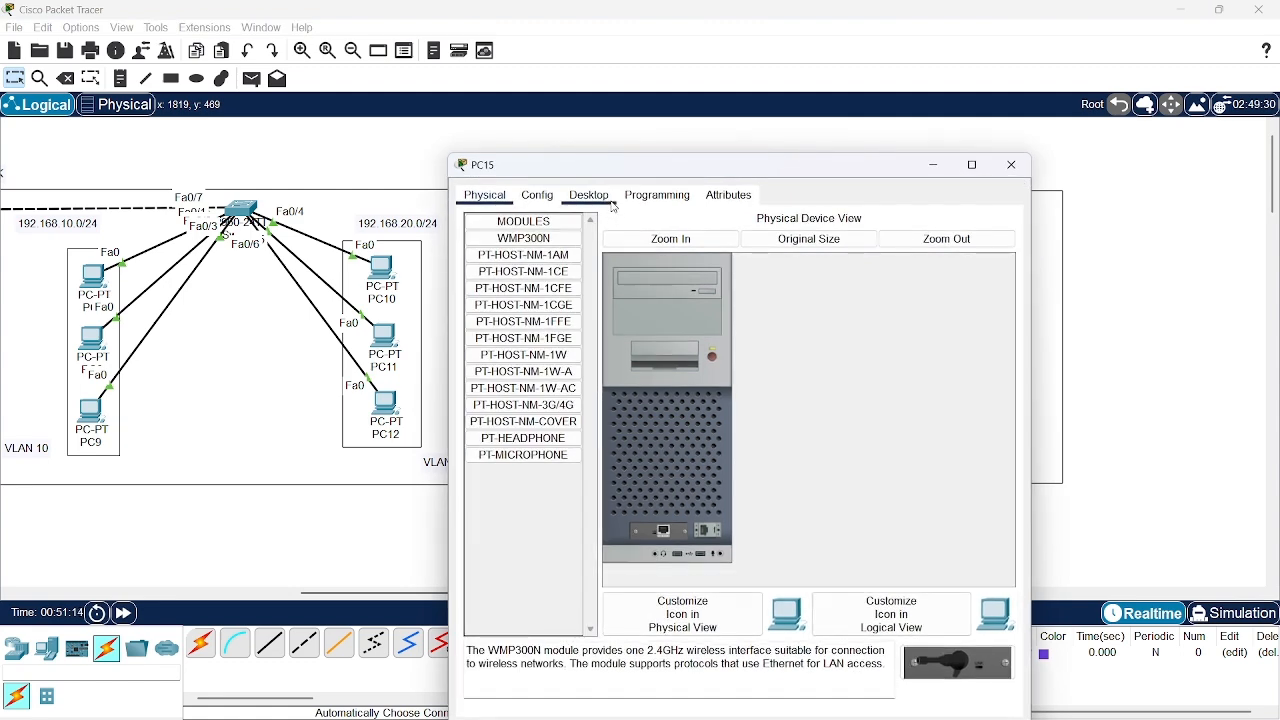
Set PC15's static IPv4 address to 192.168.10.11 with subnet mask 255.255.255.0
{"action": "left_click", "coordinate": [592, 197]}
{"action": "left_click", "coordinate": [517, 255]}
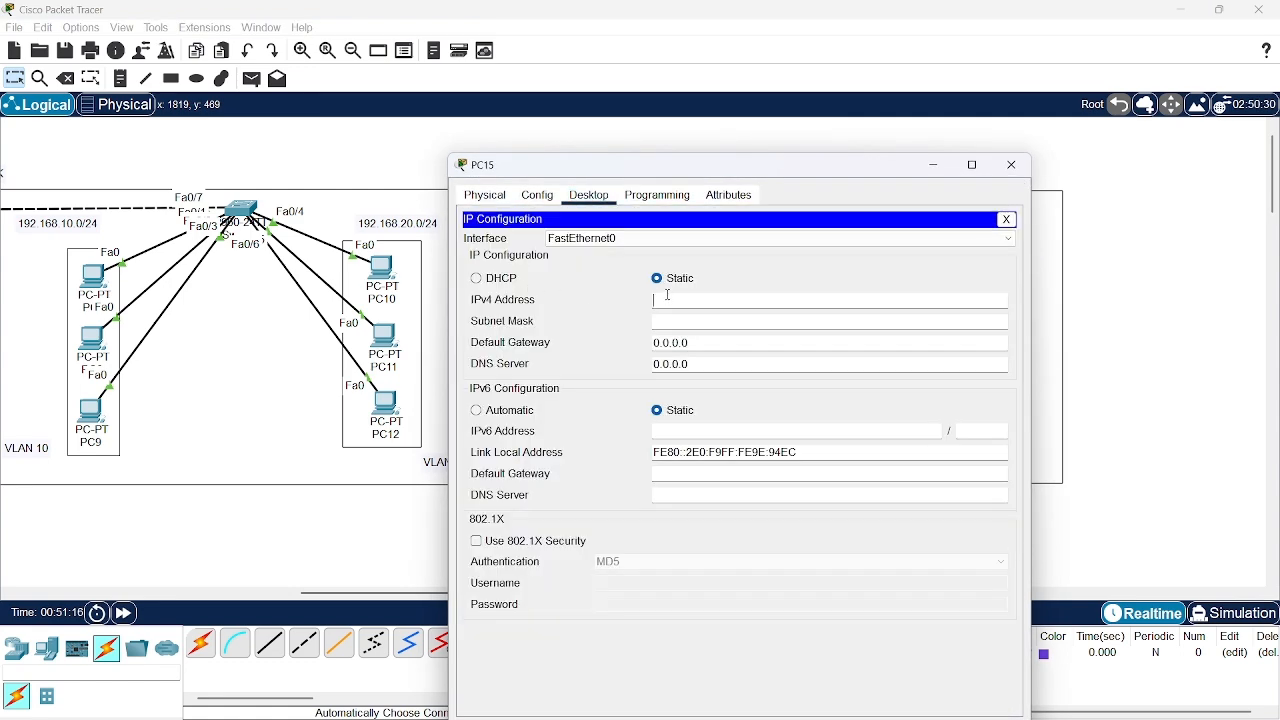
{"action": "type", "text": "192.168.10.11"}
{"action": "key", "text": "Tab"}
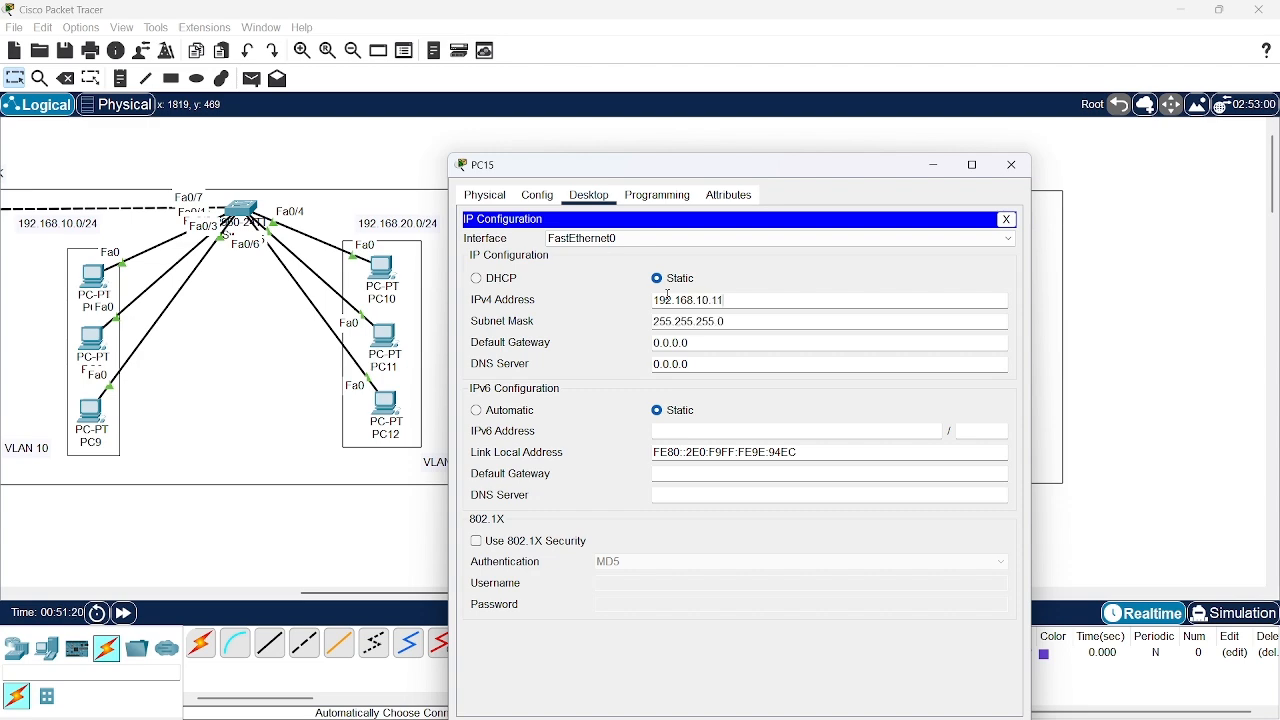
{"action": "left_click", "coordinate": [1012, 165]}
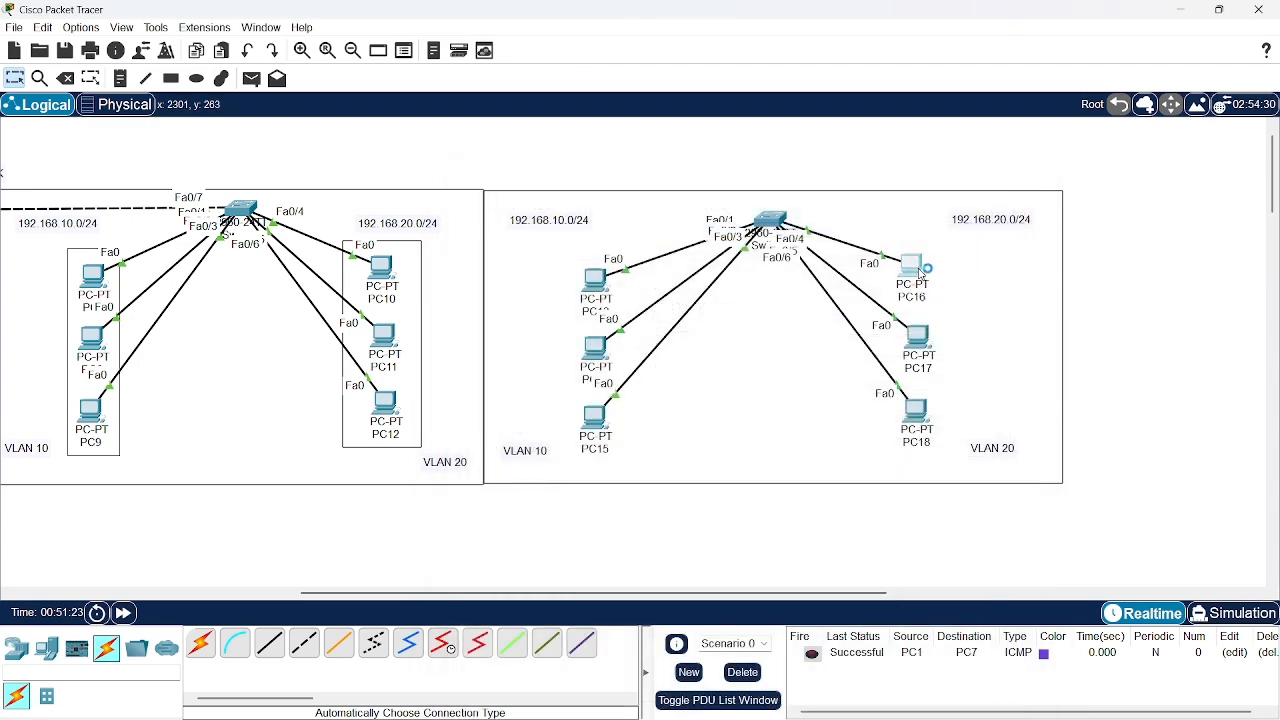
Set PC16's static IPv4 address to 192.168.20.9
{"action": "left_click", "coordinate": [918, 268]}
{"action": "left_click", "coordinate": [588, 170]}
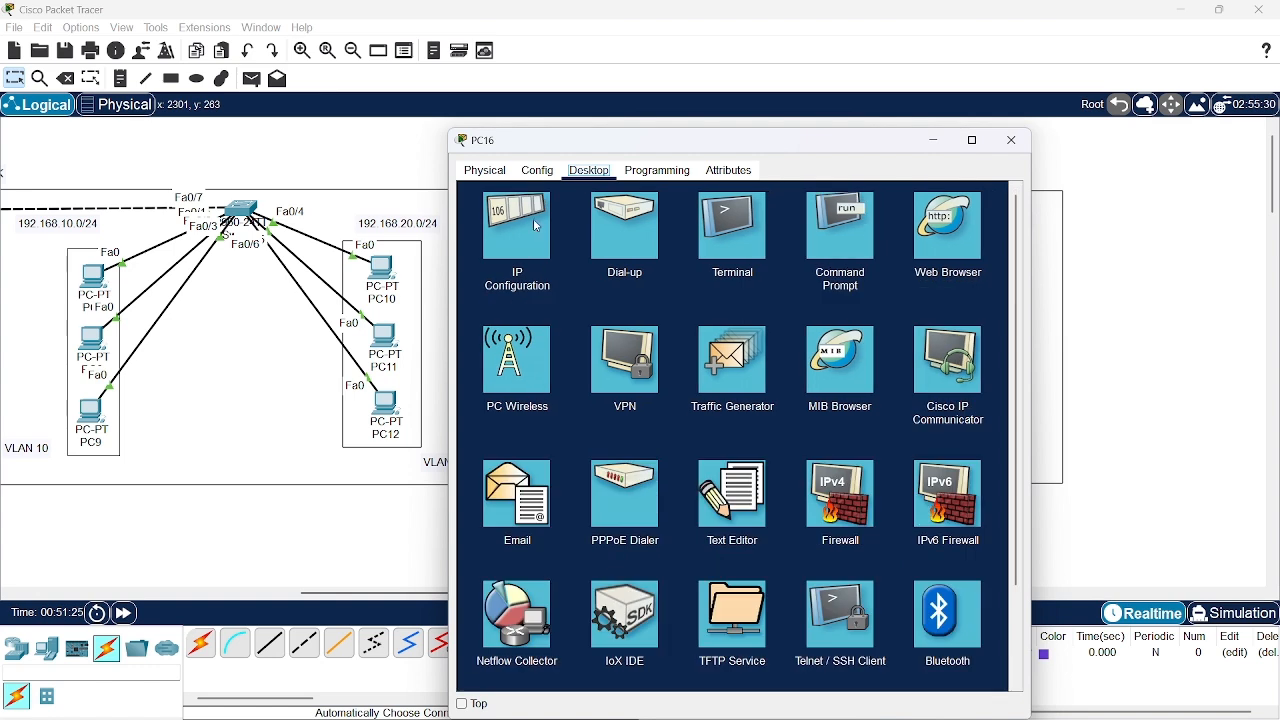
{"action": "left_click", "coordinate": [533, 218]}
{"action": "left_click", "coordinate": [677, 273]}
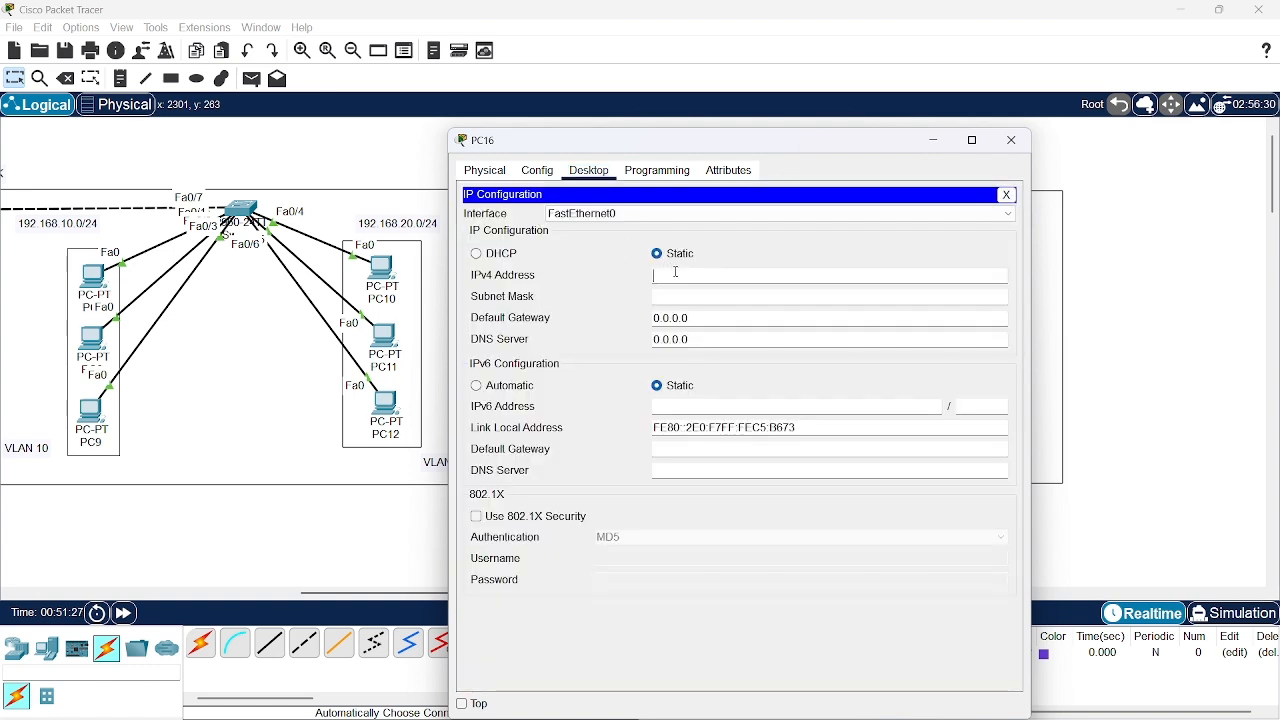
{"action": "type", "text": "192.168.20"}
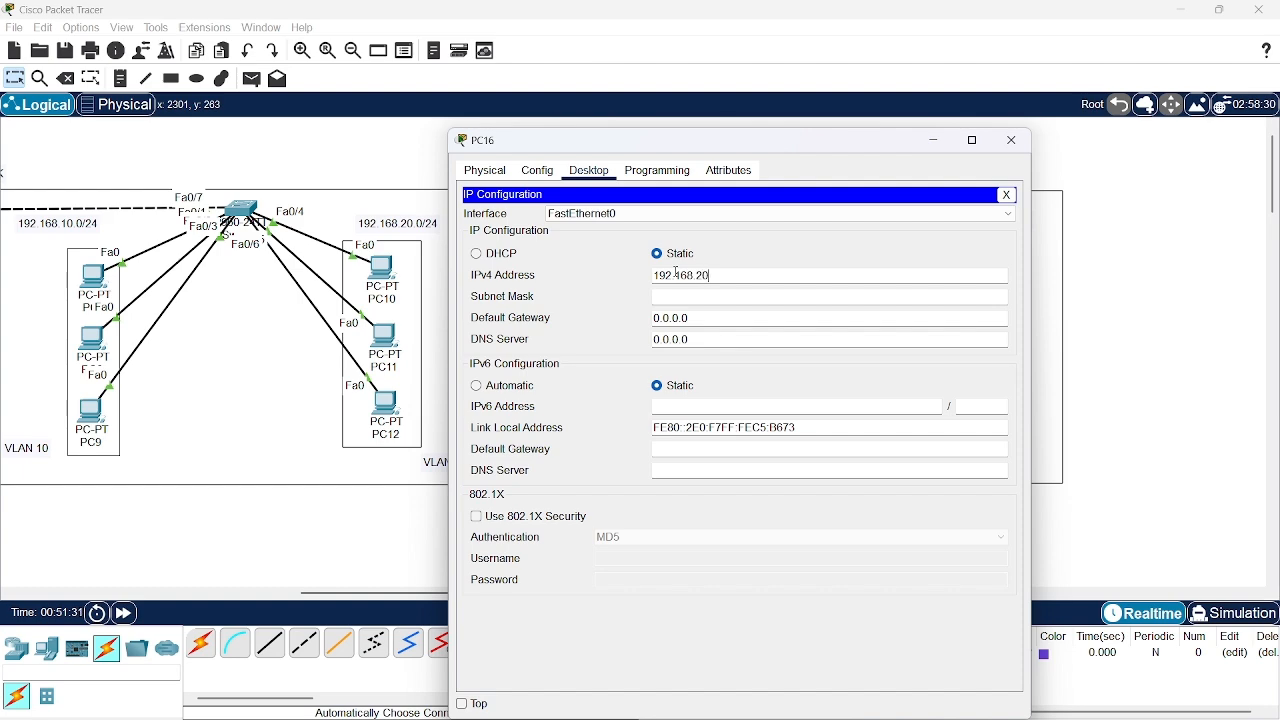
{"action": "type", "text": ".1"}
{"action": "key", "text": "BackSpace"}
{"action": "type", "text": "9"}
{"action": "left_click", "coordinate": [1012, 140]}
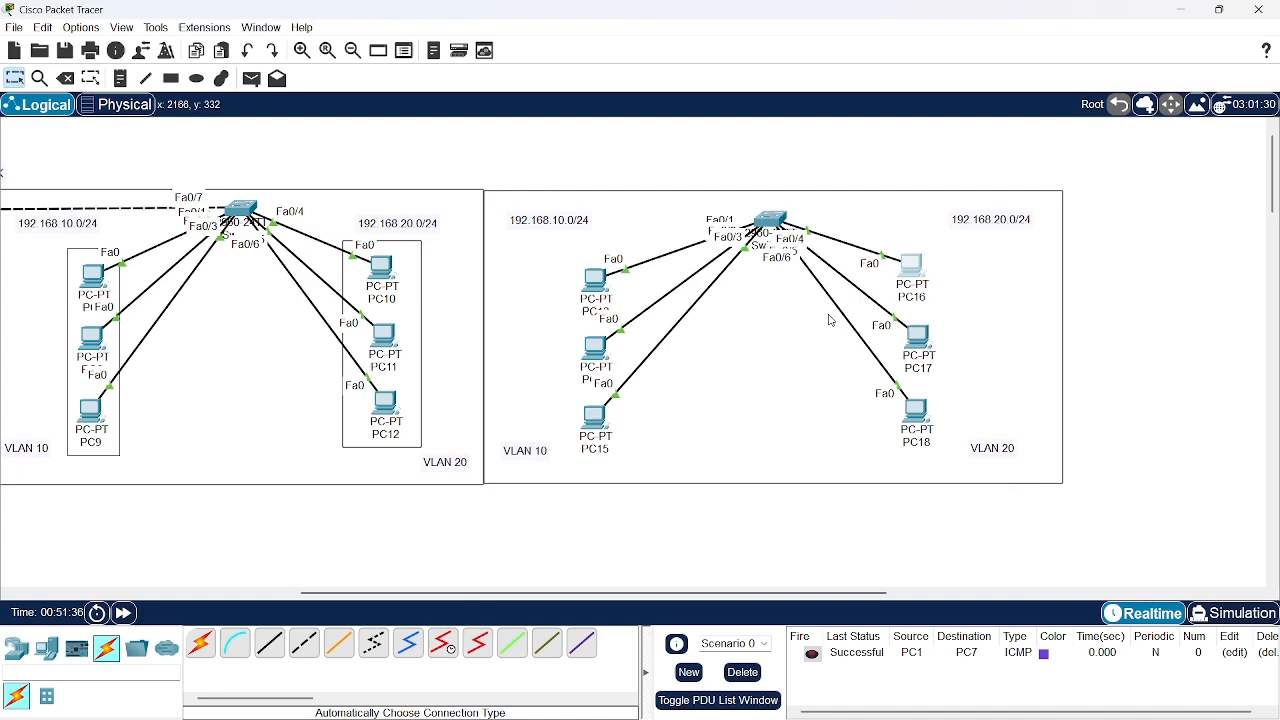
Set PC17's static IPv4 address to 192.168.20.10 with subnet mask 255.255.255.0
{"action": "left_click", "coordinate": [926, 336]}
{"action": "left_click", "coordinate": [588, 172]}
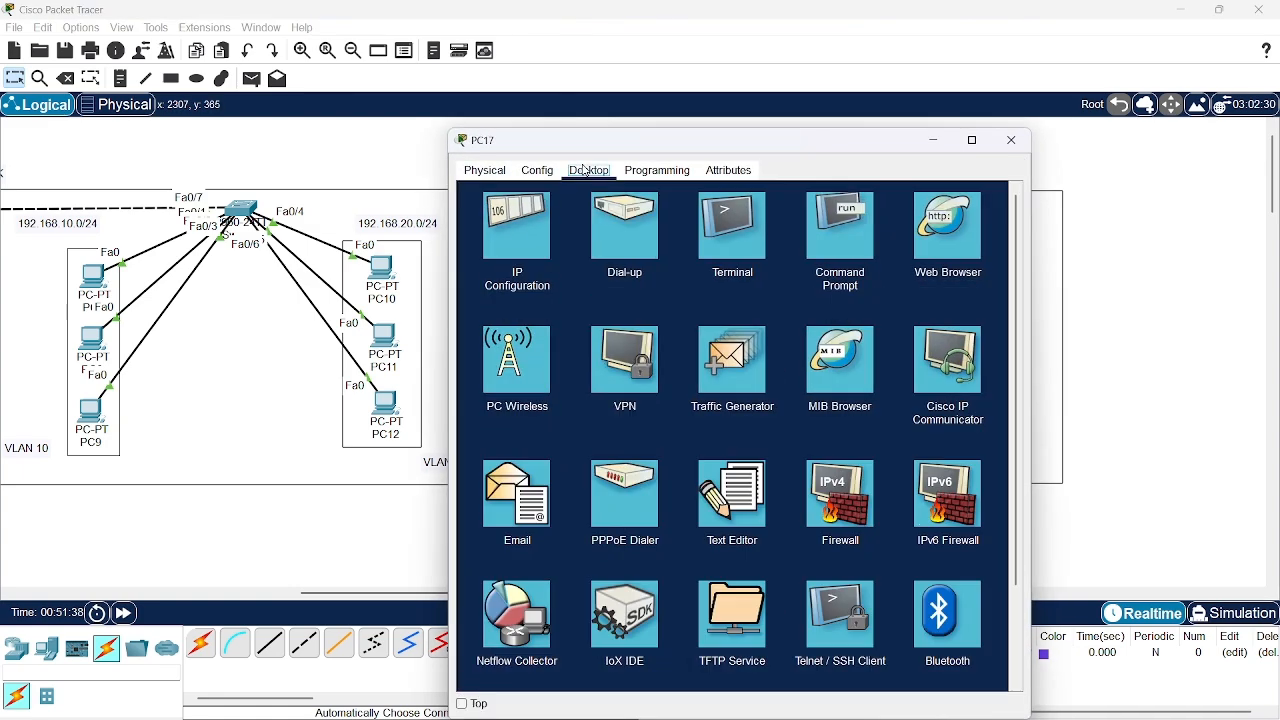
{"action": "left_click", "coordinate": [517, 228]}
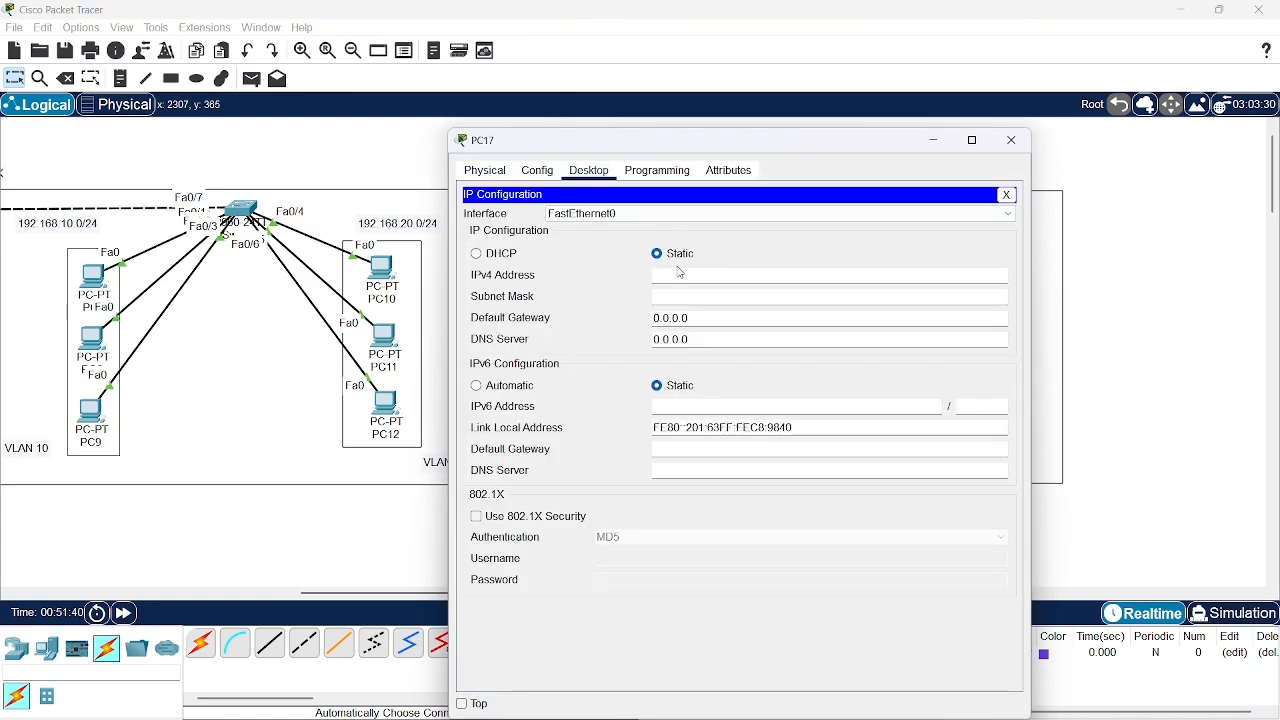
{"action": "left_click", "coordinate": [682, 276]}
{"action": "type", "text": "192.1"}
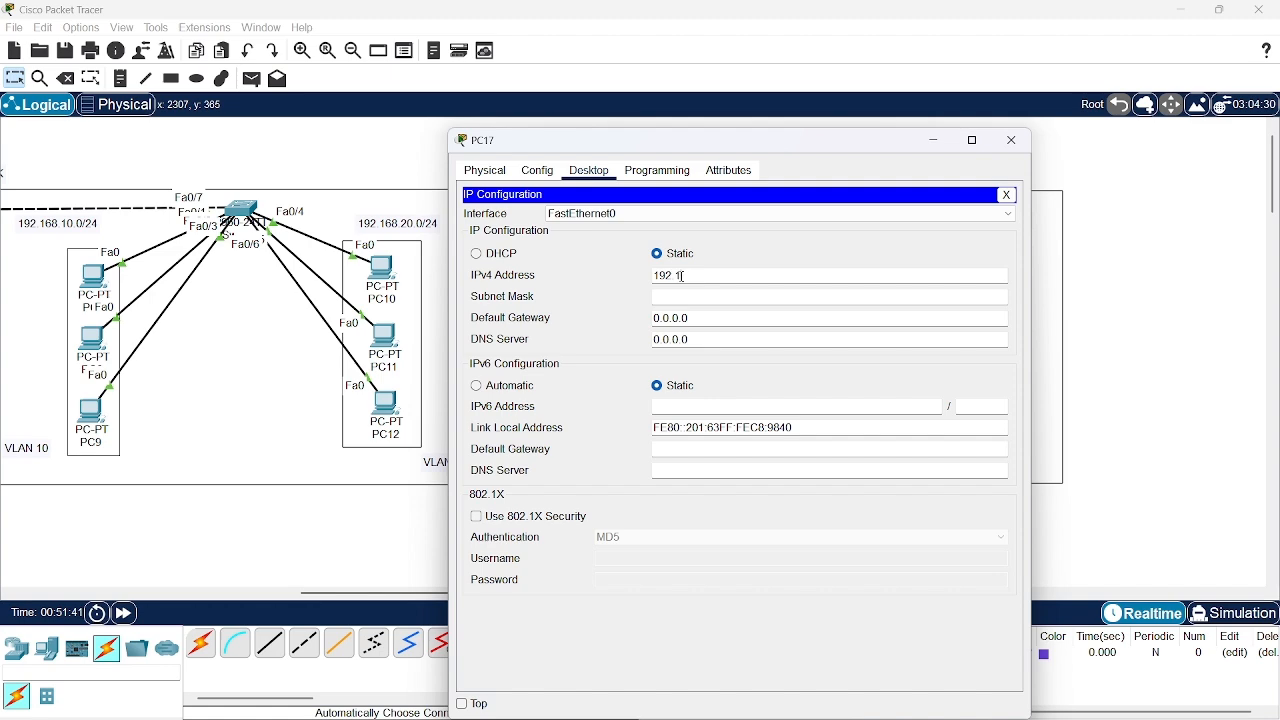
{"action": "type", "text": "68.20.10"}
{"action": "key", "text": "Tab"}
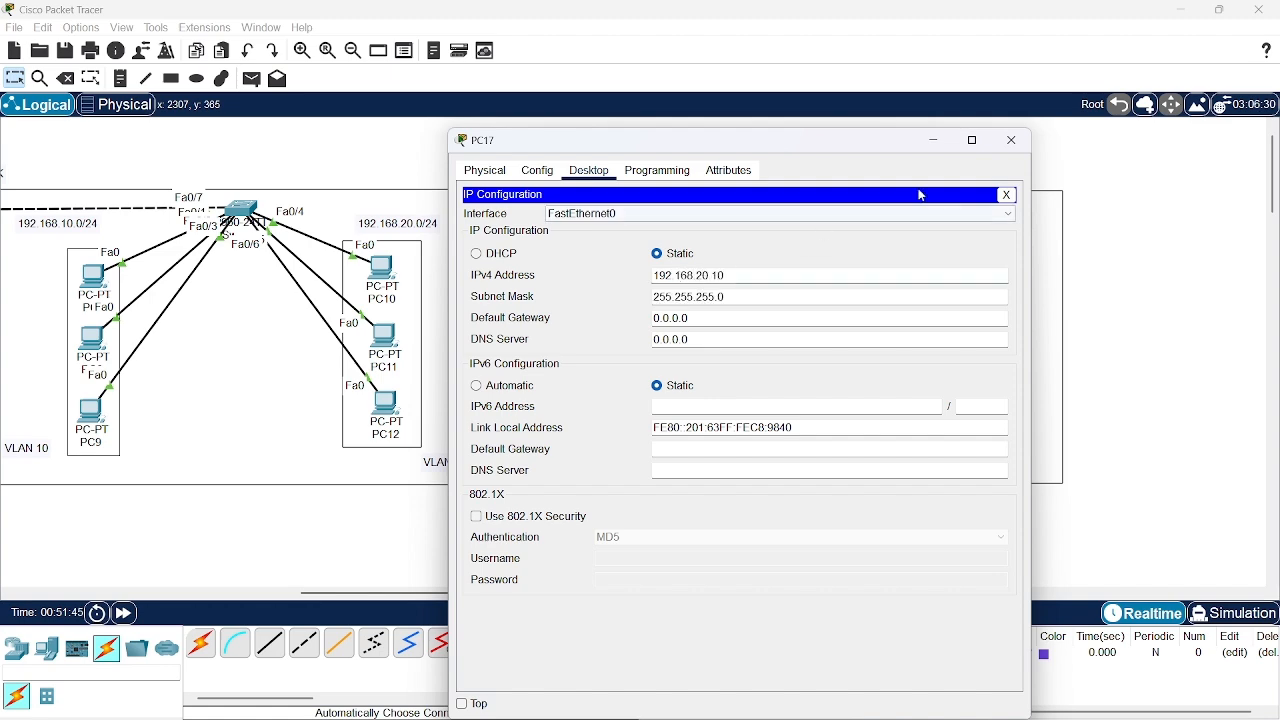
{"action": "left_click", "coordinate": [1005, 142]}
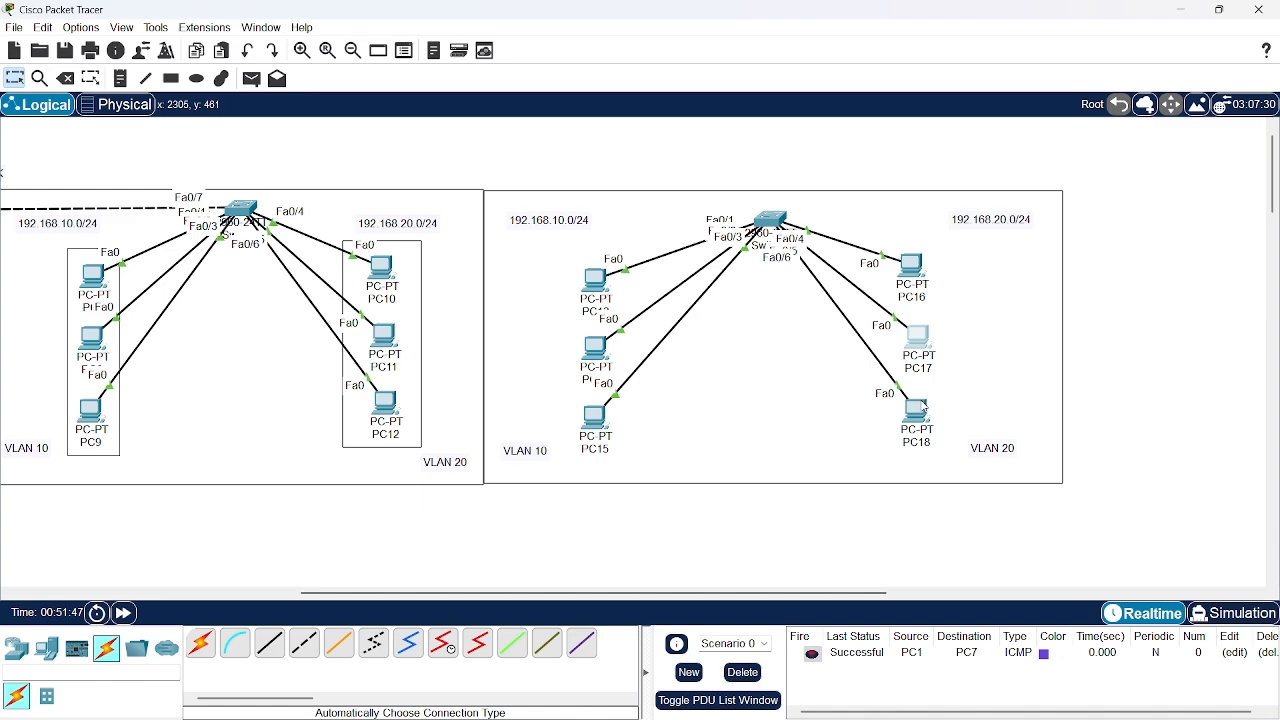
Set PC18's static IPv4 address to 192.168.20.11 and fill in its subnet mask
{"action": "left_click", "coordinate": [915, 410]}
{"action": "left_click", "coordinate": [590, 196]}
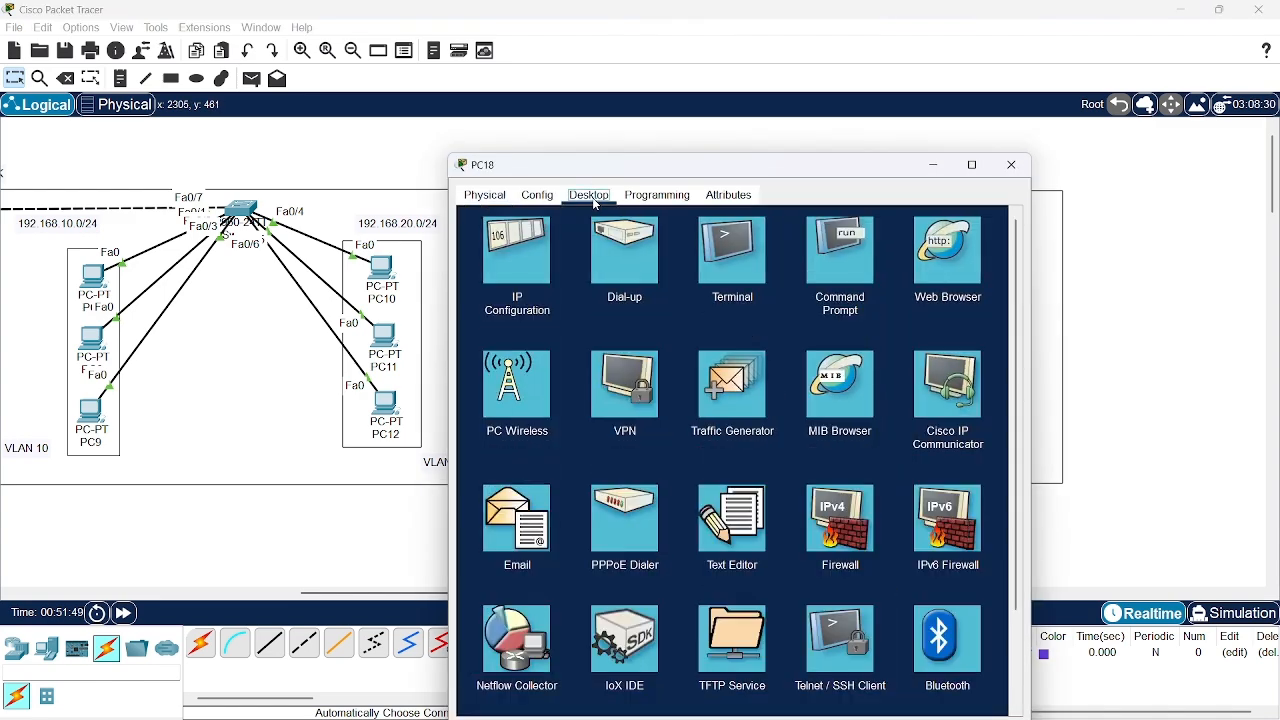
{"action": "left_click", "coordinate": [543, 241]}
{"action": "left_click", "coordinate": [658, 300]}
{"action": "type", "text": "192"}
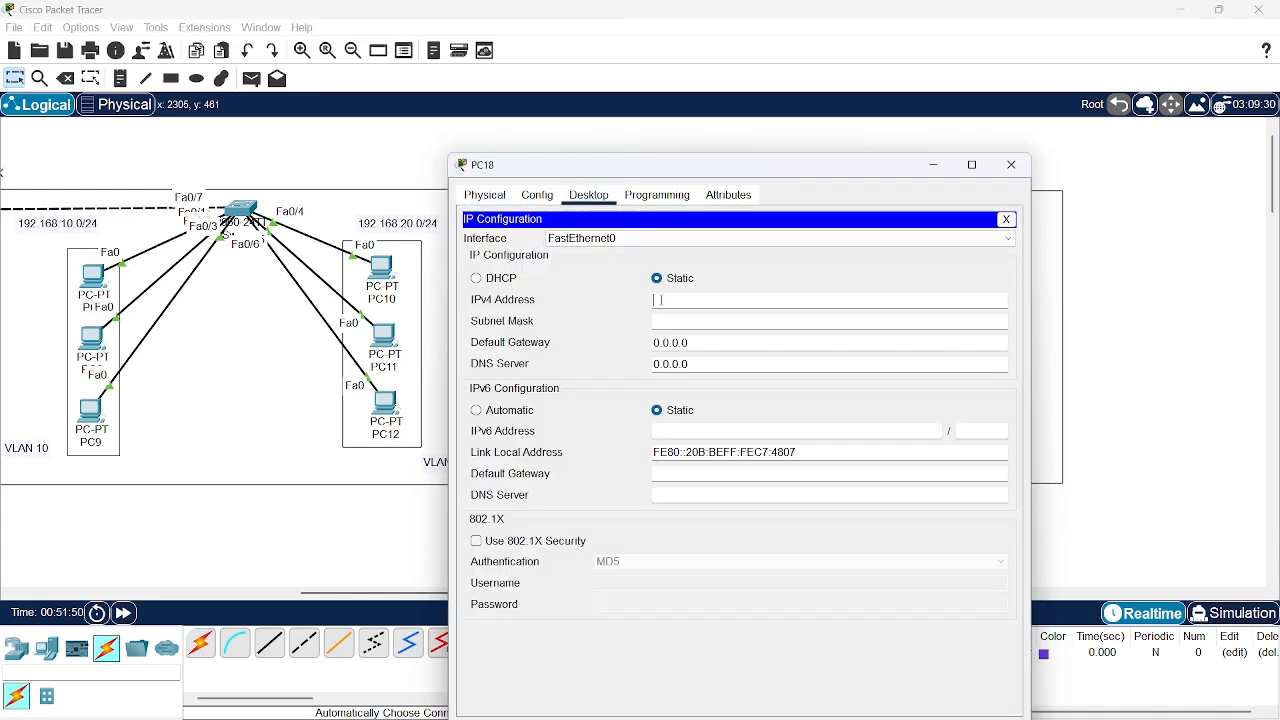
{"action": "type", "text": ".168.20.11"}
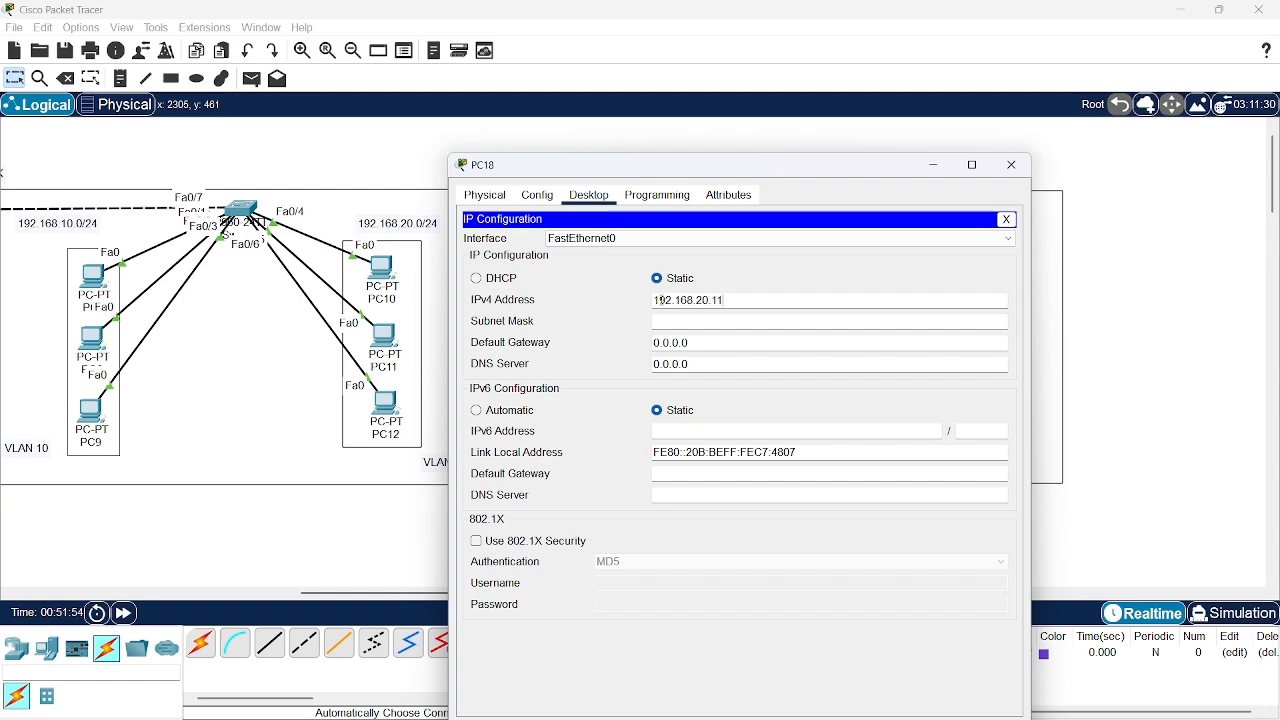
{"action": "key", "text": "Tab"}
{"action": "left_click", "coordinate": [1012, 165]}
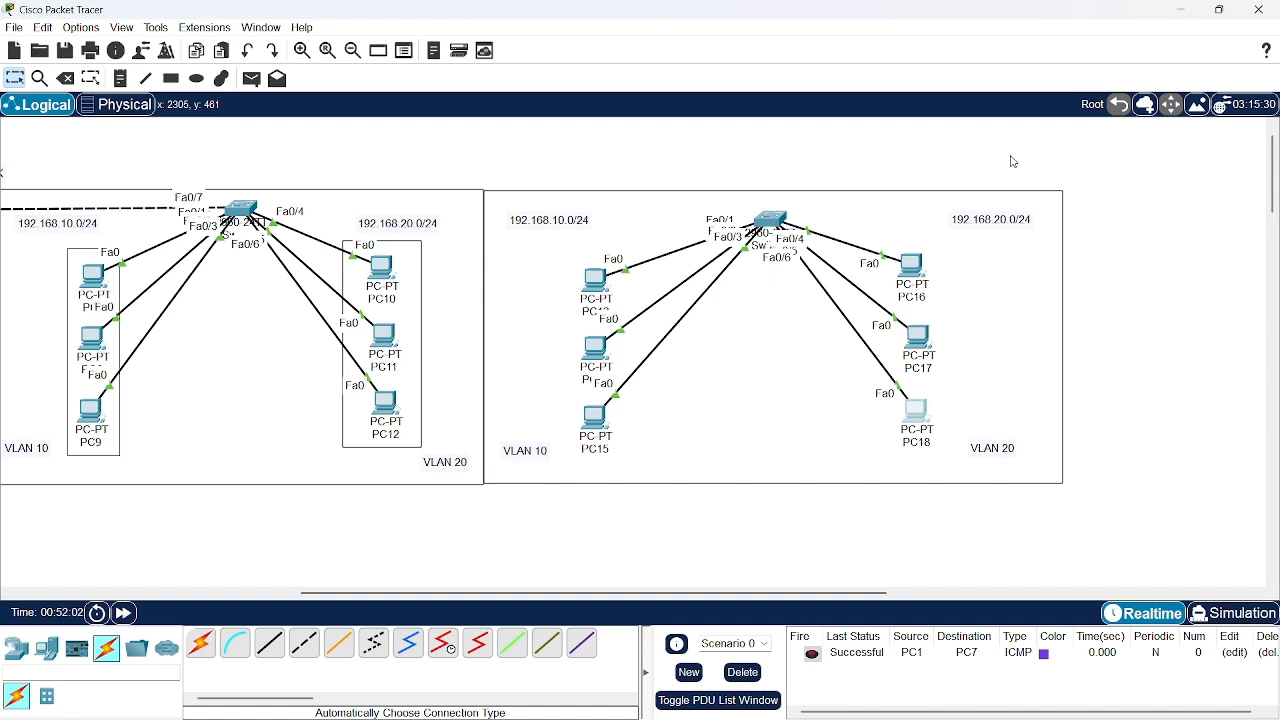
Link the middle switch to the third group's switch with an automatically chosen cable, and nudge the third switch up to level the link
{"action": "left_click", "coordinate": [200, 648]}
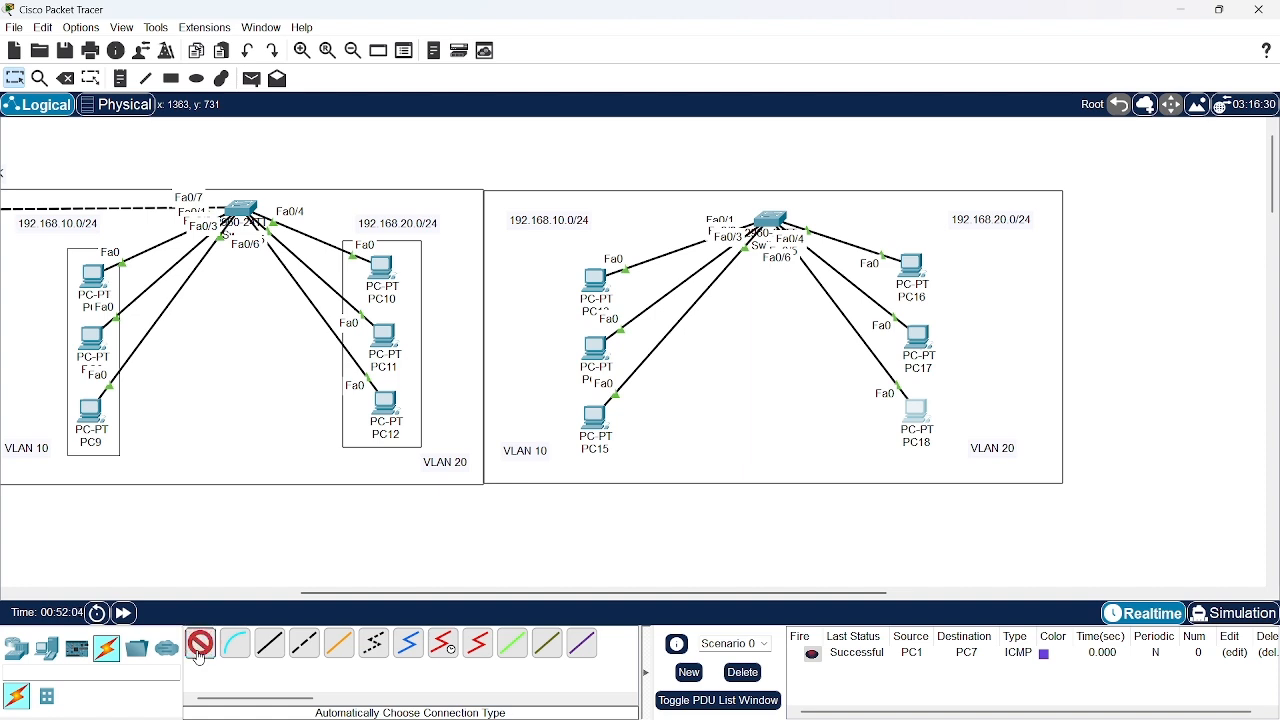
{"action": "left_click", "coordinate": [241, 212]}
{"action": "left_click", "coordinate": [770, 220]}
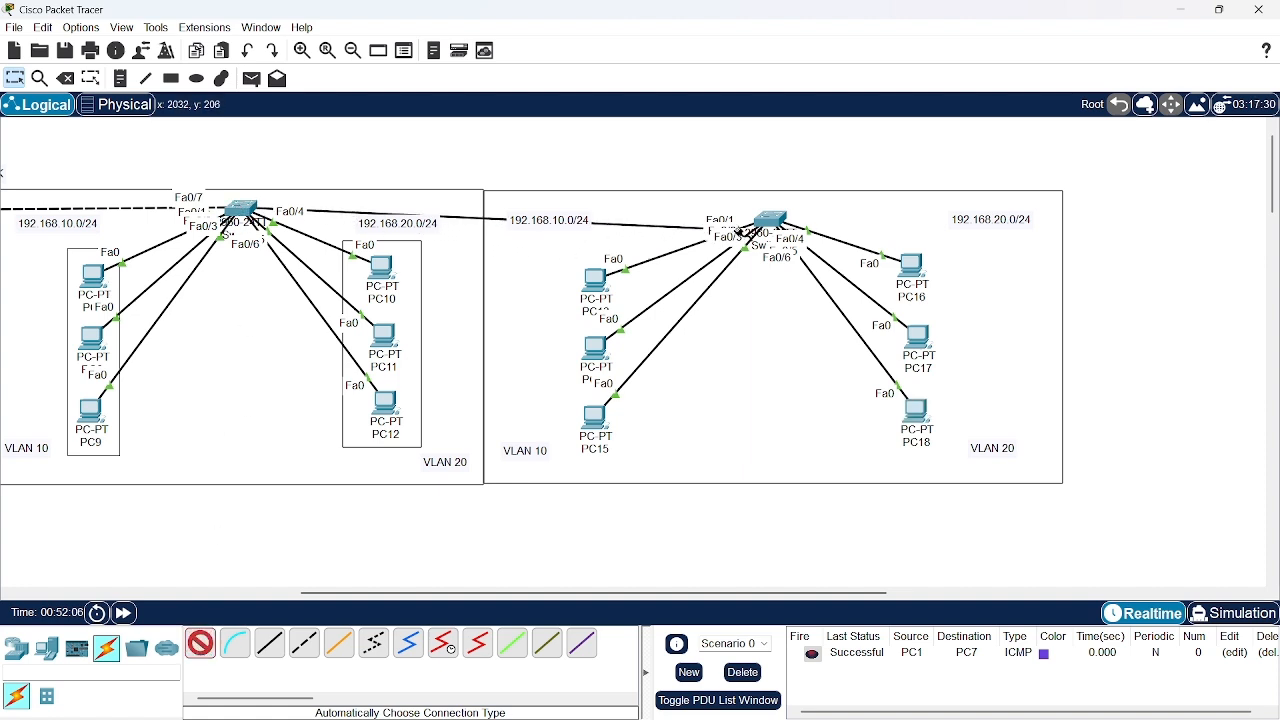
{"action": "left_click", "coordinate": [767, 217]}
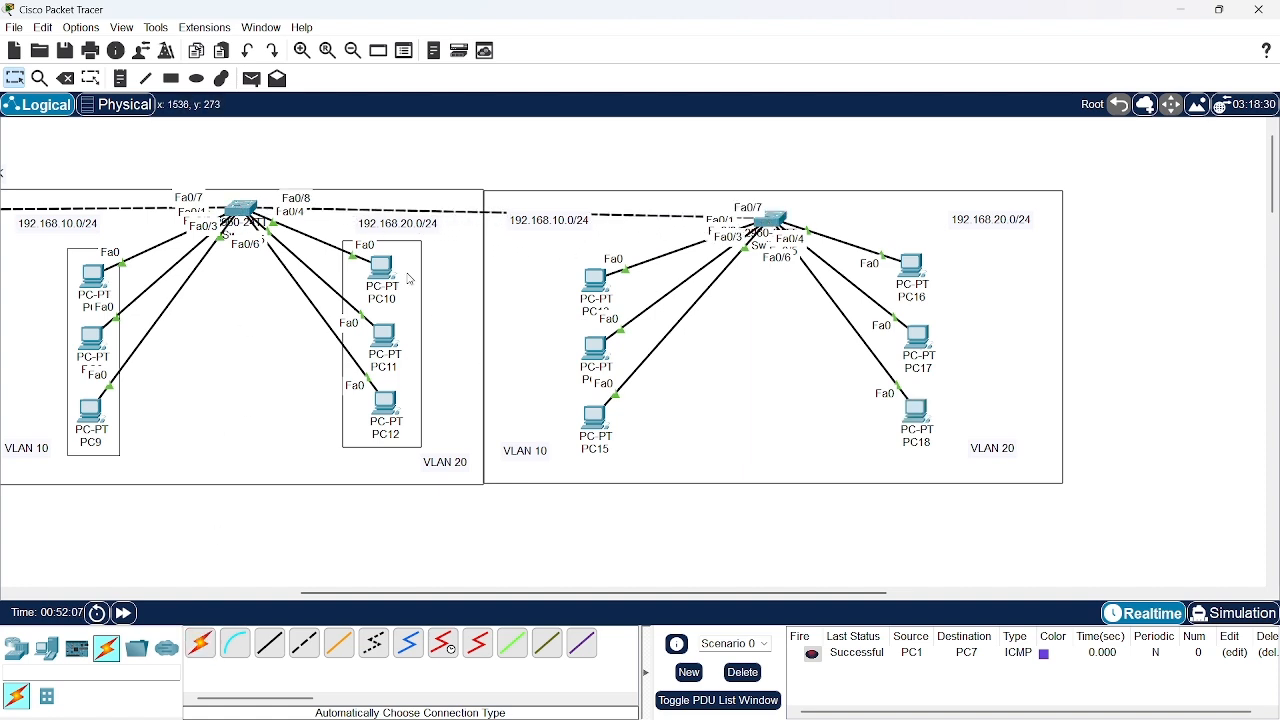
{"action": "left_click_drag", "start_coordinate": [772, 219], "coordinate": [778, 209]}
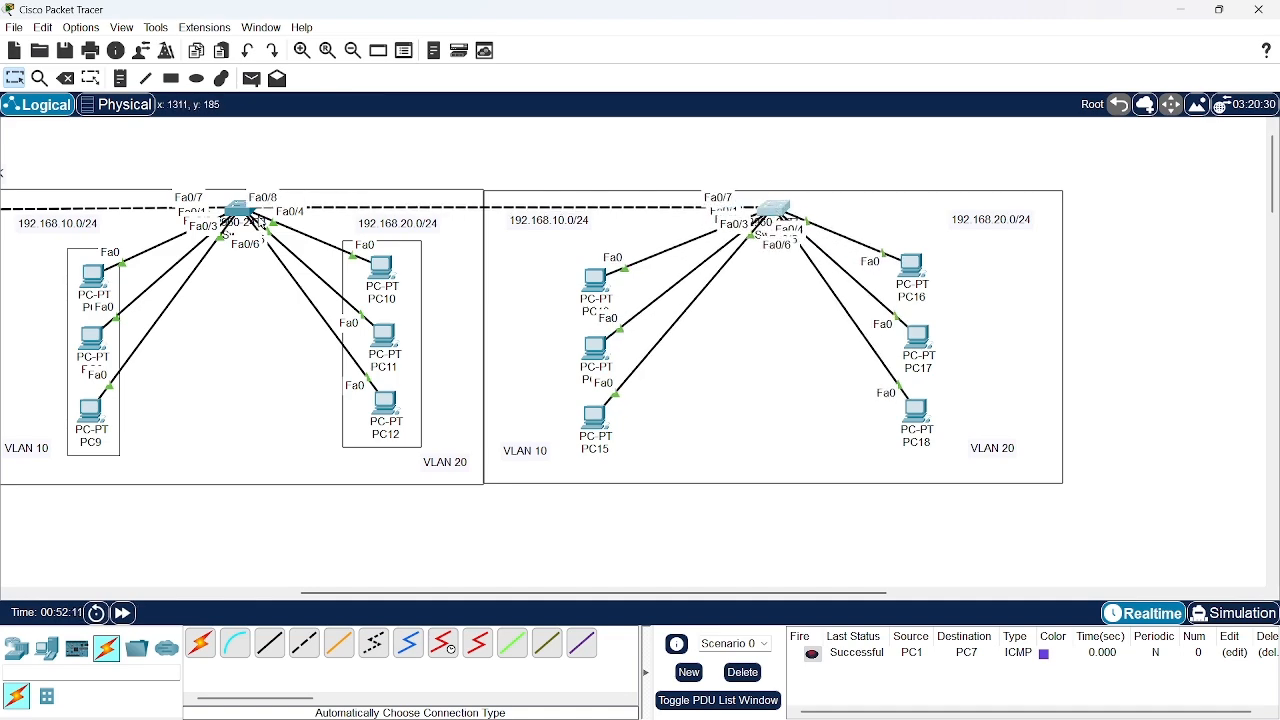
Open the command line of the third group's switch in a widened window and enter global configuration mode
{"action": "scroll", "coordinate": [332, 275], "scroll_direction": "left", "scroll_amount": 3}
{"action": "scroll", "coordinate": [332, 275], "scroll_direction": "right", "scroll_amount": 1}
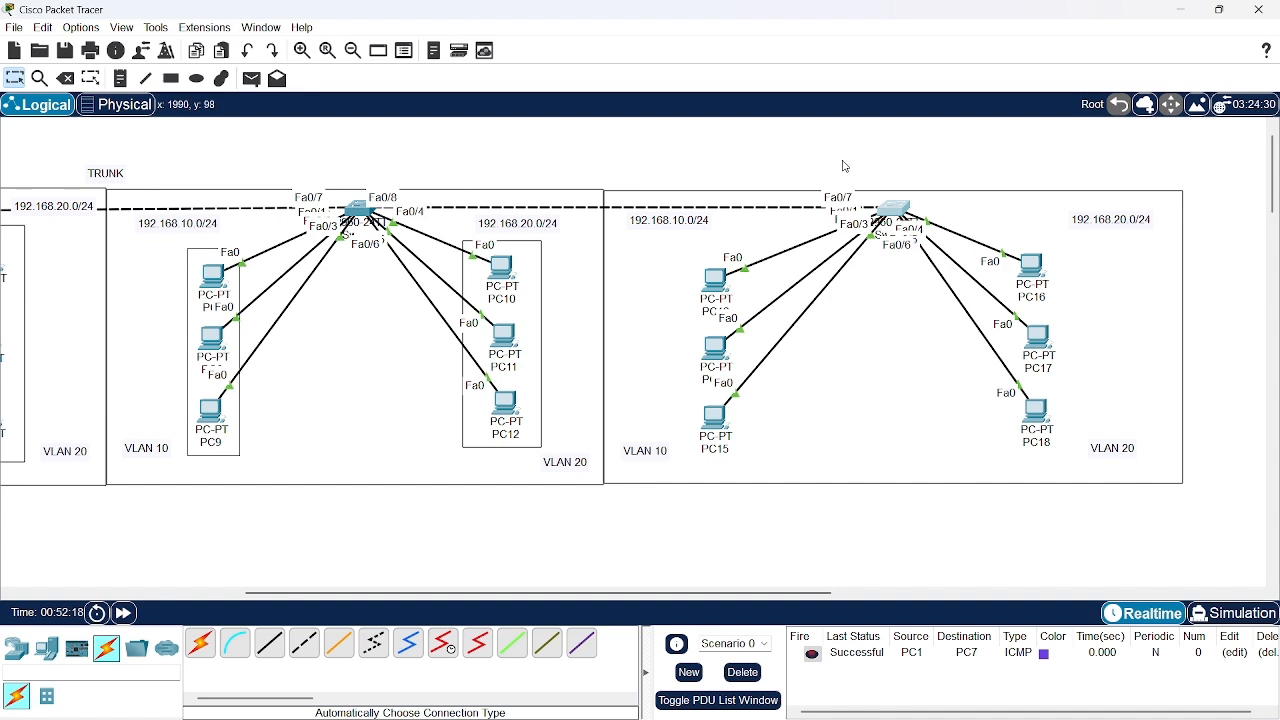
{"action": "left_click", "coordinate": [900, 212]}
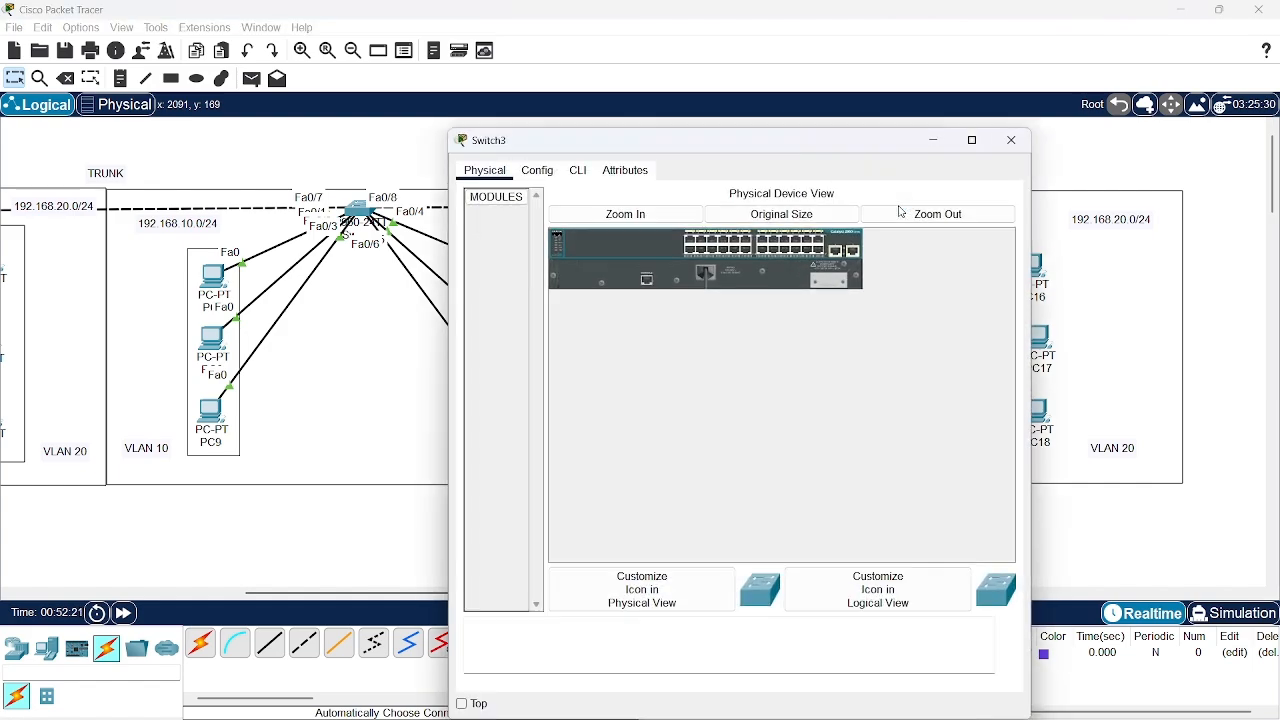
{"action": "left_click", "coordinate": [578, 171]}
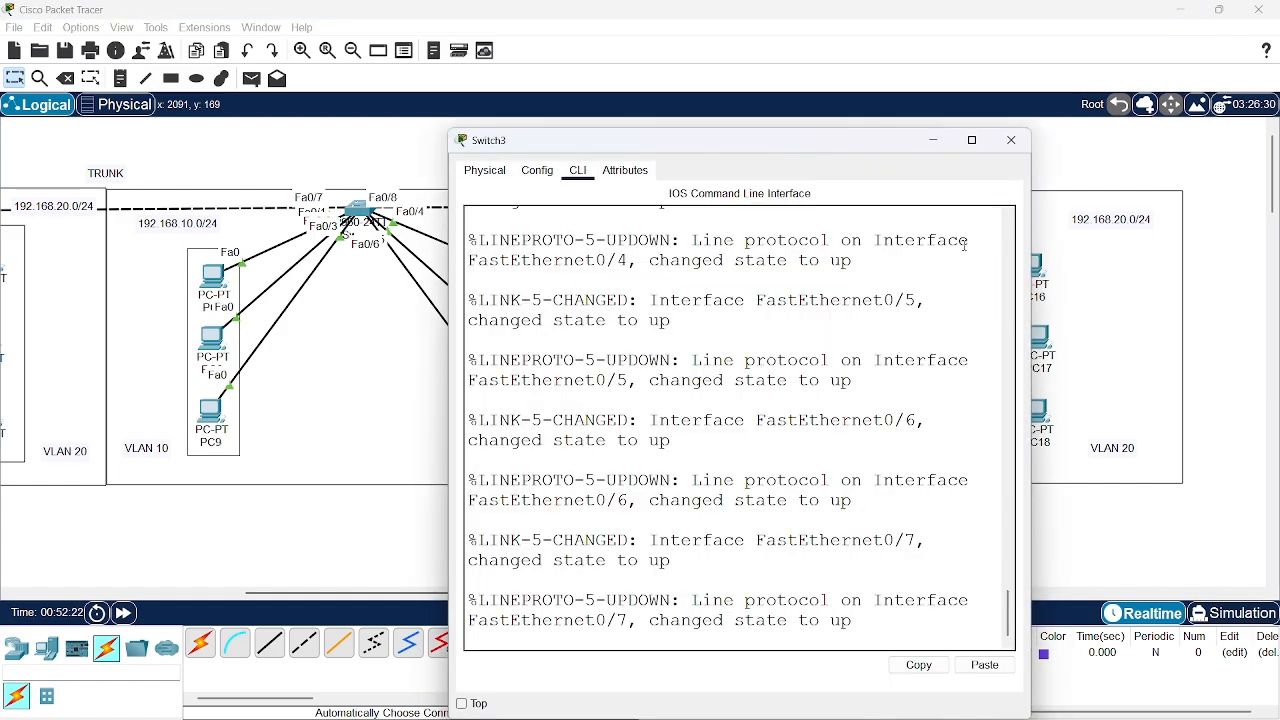
{"action": "left_click_drag", "start_coordinate": [811, 143], "coordinate": [601, 96]}
{"action": "left_click_drag", "start_coordinate": [820, 281], "coordinate": [1218, 281]}
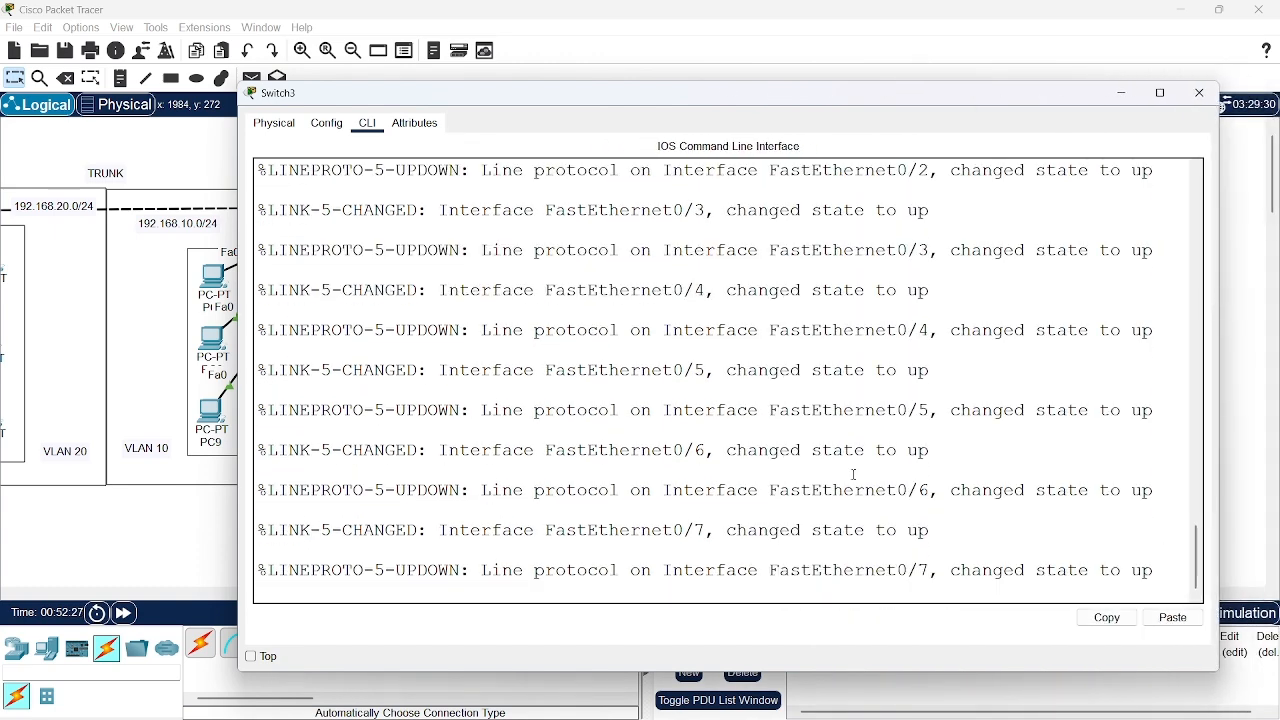
{"action": "key", "text": "Return"}
{"action": "key", "text": "Return"}
{"action": "key", "text": "Return"}
{"action": "type", "text": "en"}
{"action": "key", "text": "Return"}
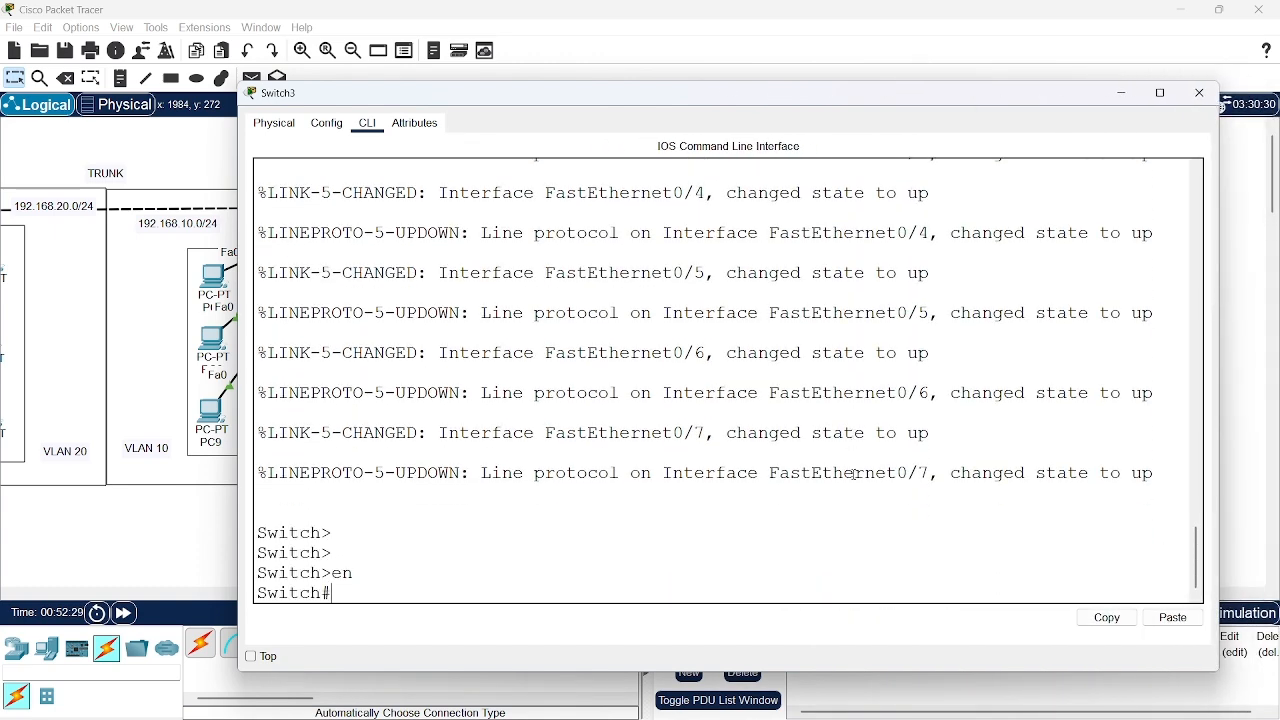
{"action": "type", "text": "conf t"}
{"action": "key", "text": "Return"}
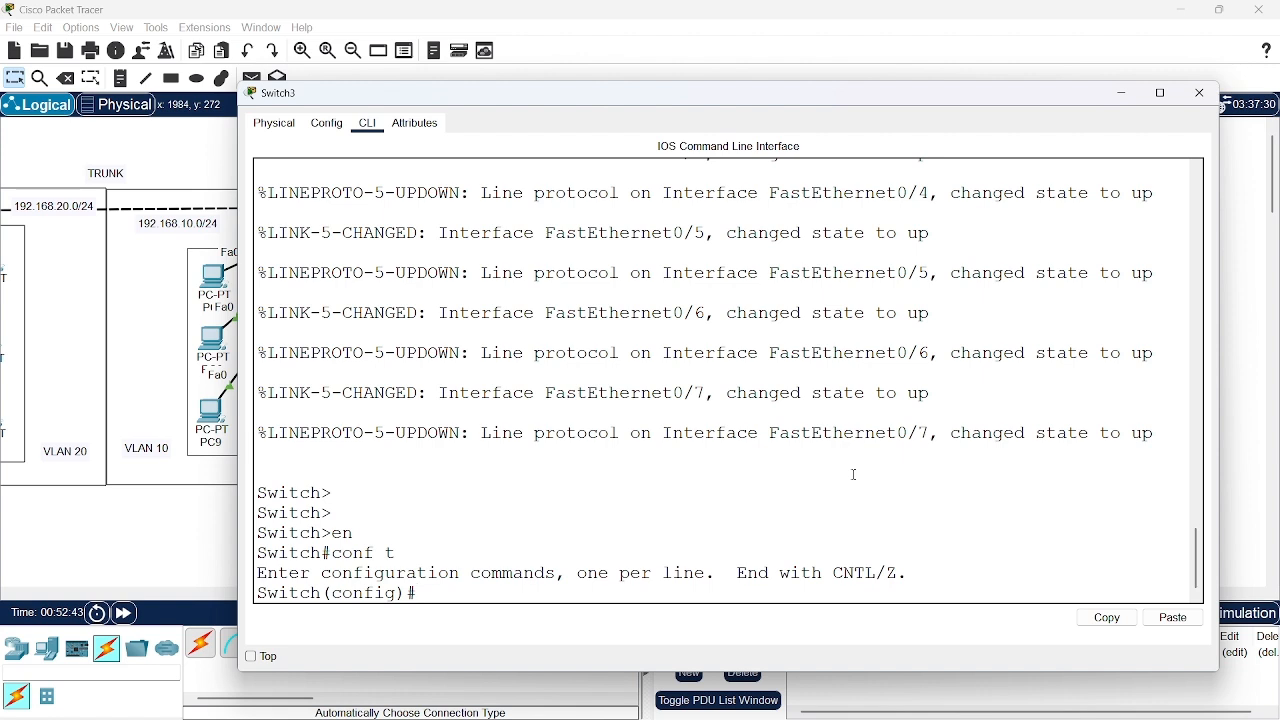
Create VLAN 10 named programing on Switch3 and return to global configuration mode
{"action": "type", "text": "vlan 10"}
{"action": "key", "text": "Return"}
{"action": "type", "text": "name "}
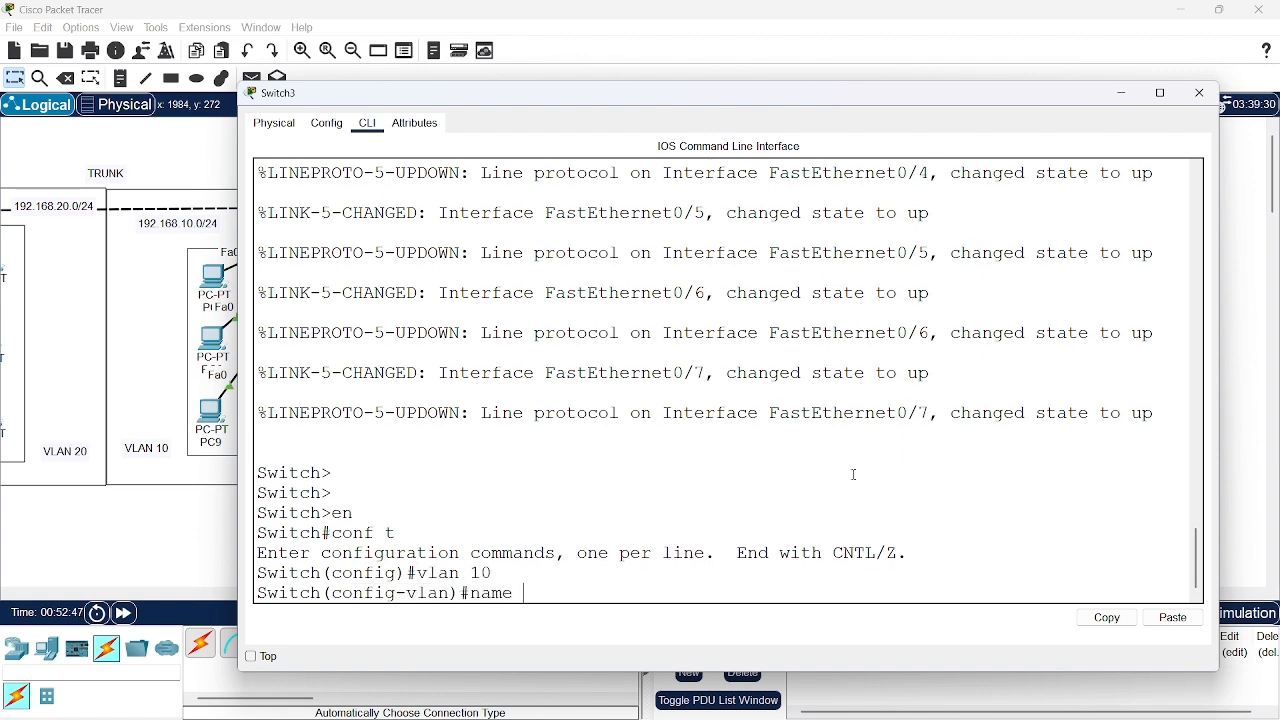
{"action": "type", "text": "programing"}
{"action": "key", "text": "Return"}
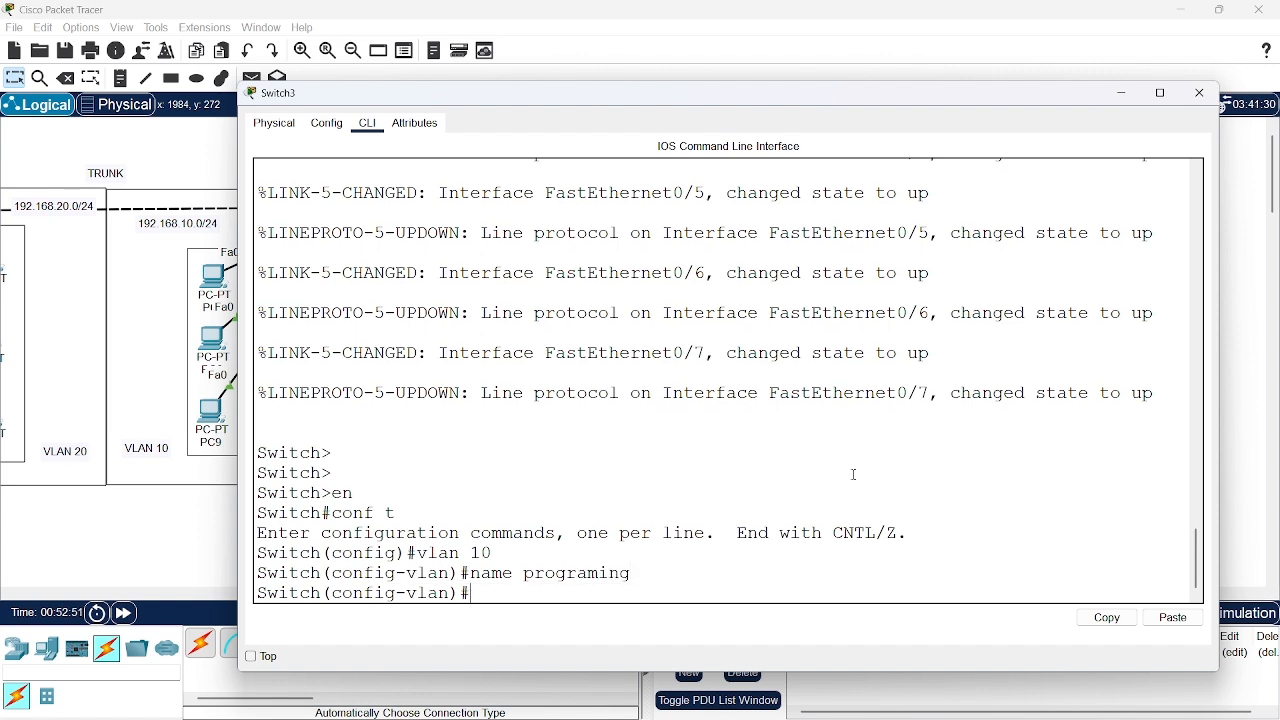
{"action": "type", "text": "exit"}
{"action": "key", "text": "Return"}
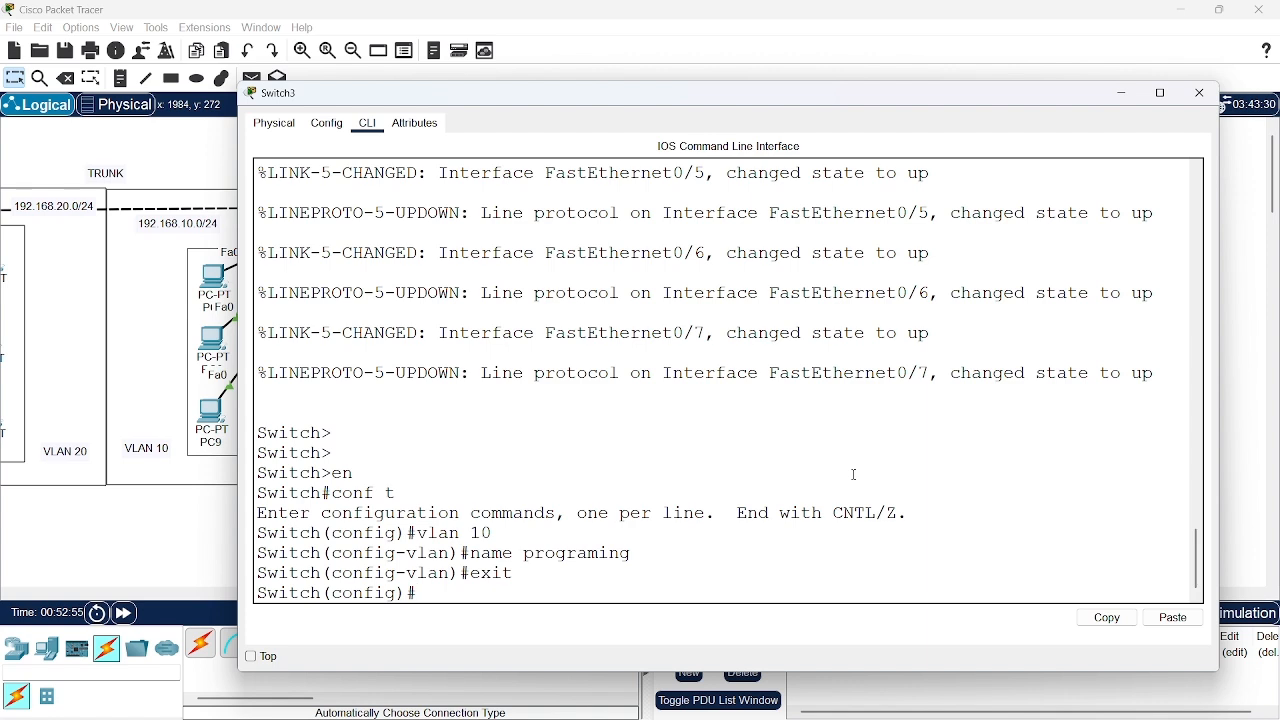
Create VLAN 20 named marketing on Switch3 and return to global configuration mode
{"action": "type", "text": "vlan 20"}
{"action": "key", "text": "Return"}
{"action": "type", "text": "name ma"}
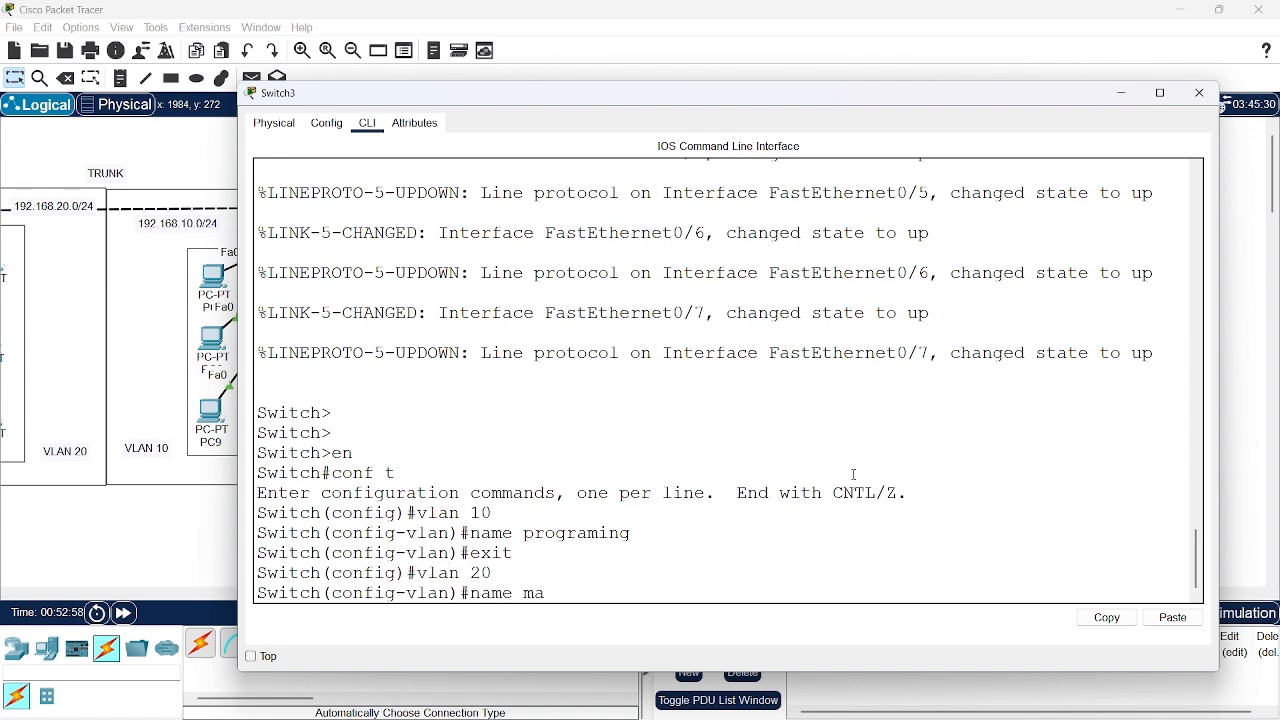
{"action": "type", "text": "rketing"}
{"action": "key", "text": "Return"}
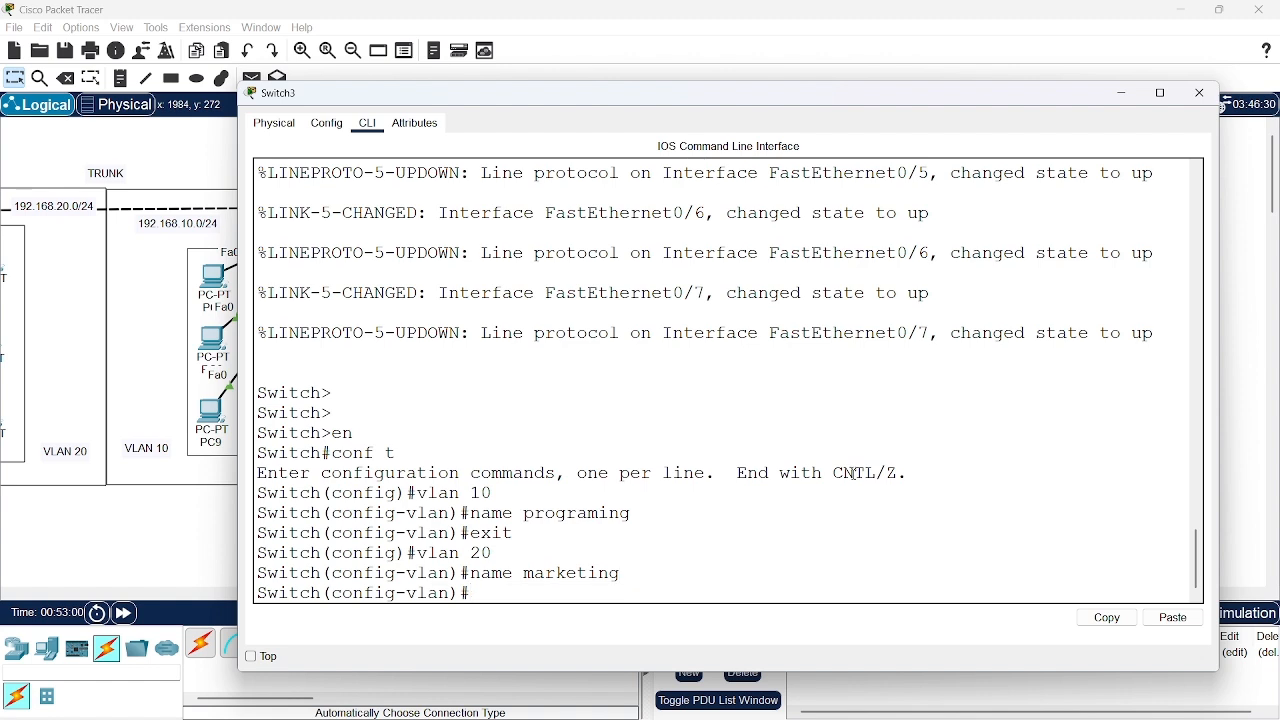
{"action": "type", "text": "exit"}
{"action": "key", "text": "Return"}
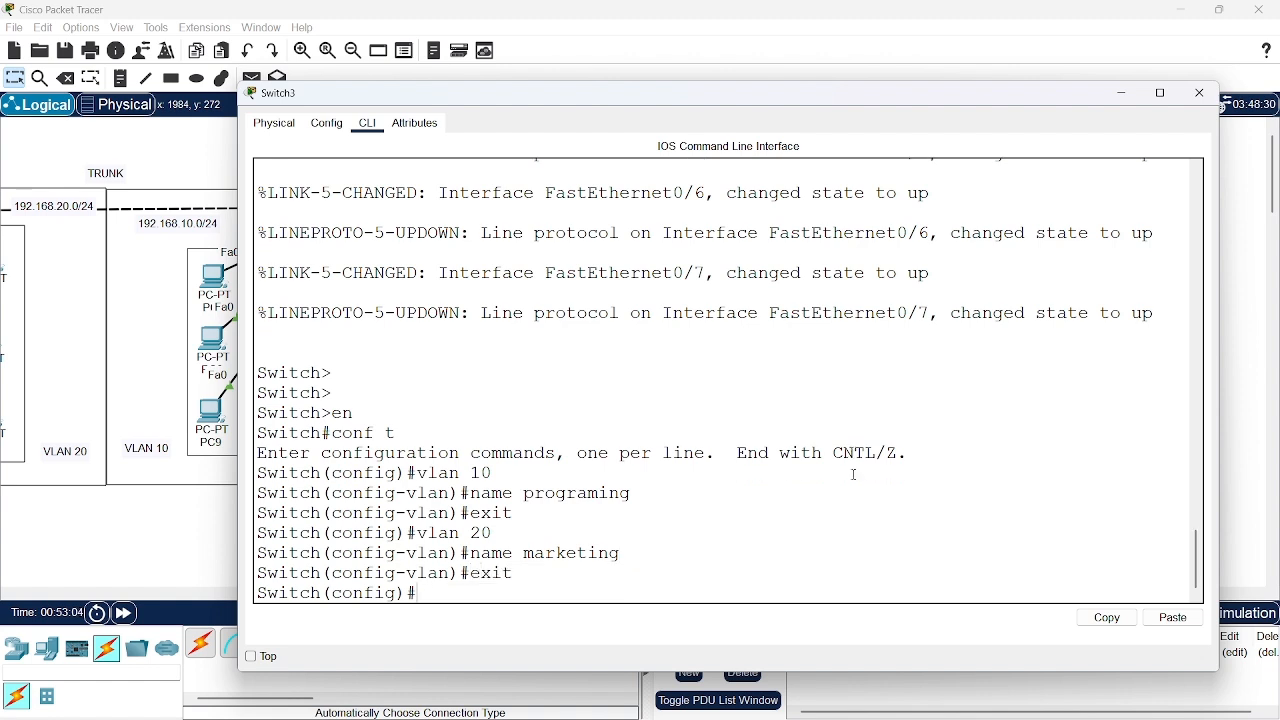
Display the brief VLAN table on Switch3 from configuration mode
{"action": "type", "text": "do show vlan brief"}
{"action": "key", "text": "Return"}
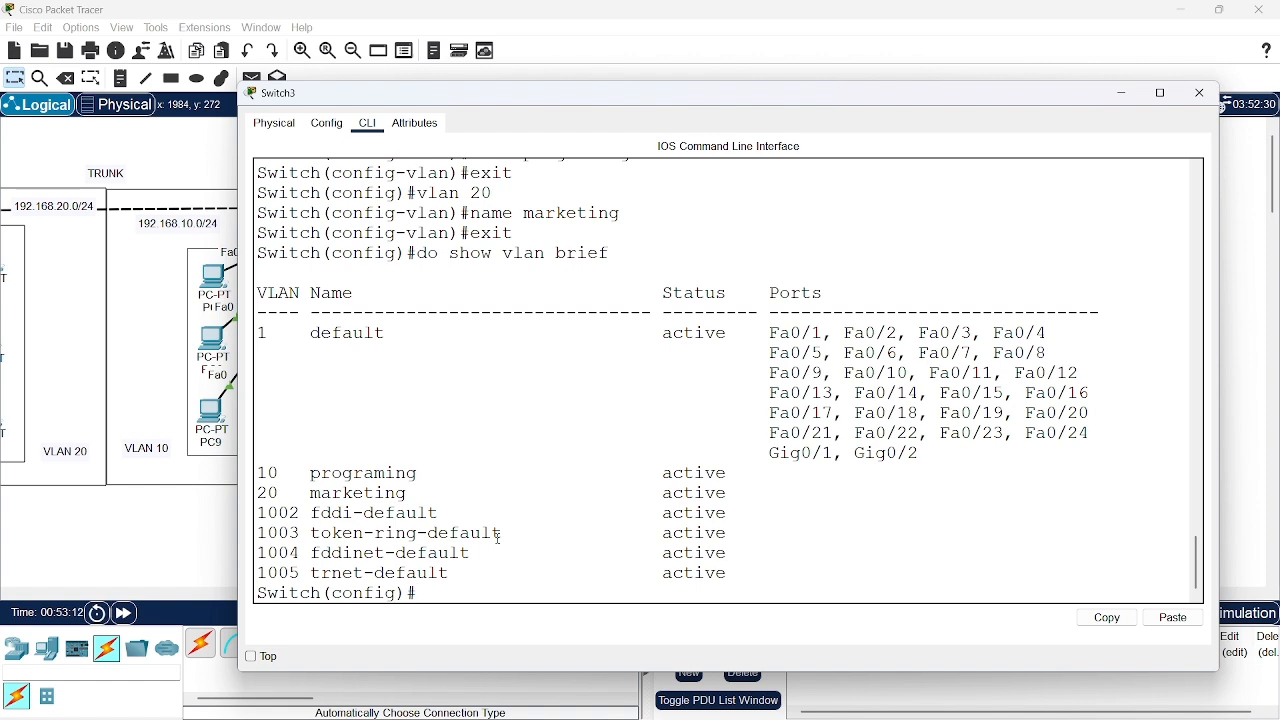
Enter interface range configuration for ports fa0/1-3 on Switch3
{"action": "type", "text": "interrface"}
{"action": "key", "text": "BackSpace"}
{"action": "key", "text": "BackSpace"}
{"action": "key", "text": "BackSpace"}
{"action": "key", "text": "BackSpace"}
{"action": "type", "text": "face range fa0"}
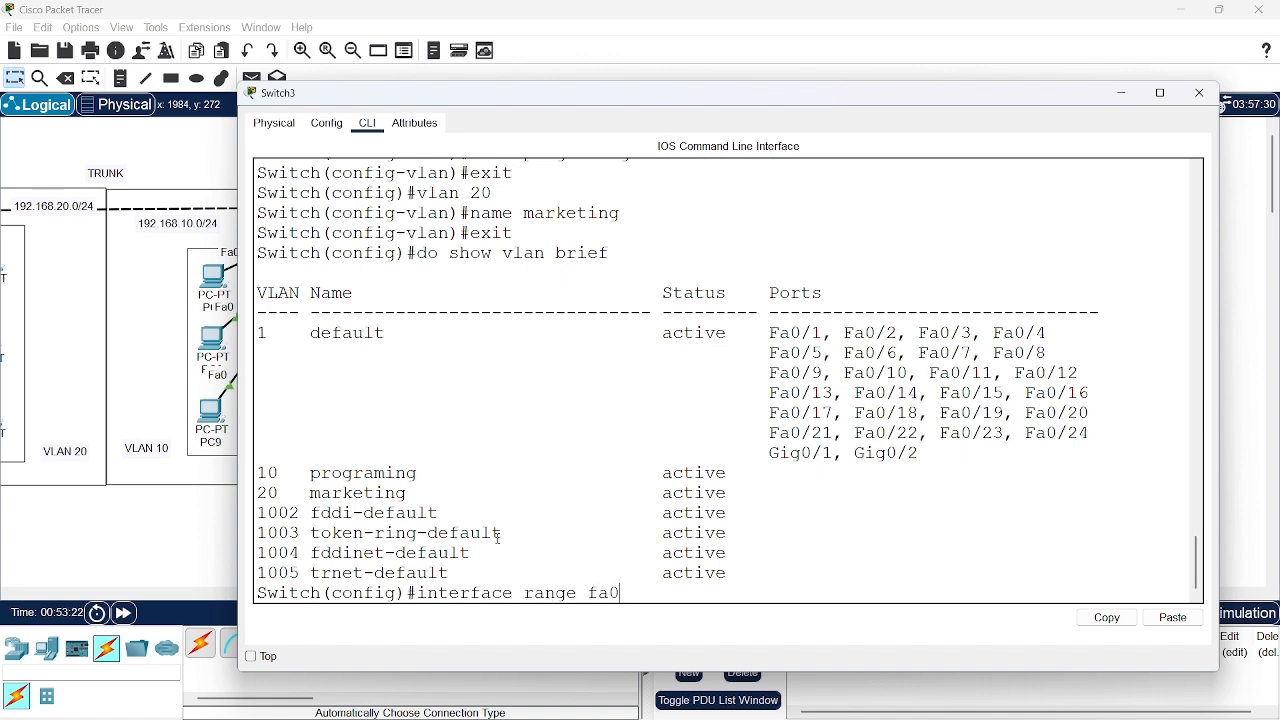
{"action": "type", "text": "/1-3"}
{"action": "key", "text": "Return"}
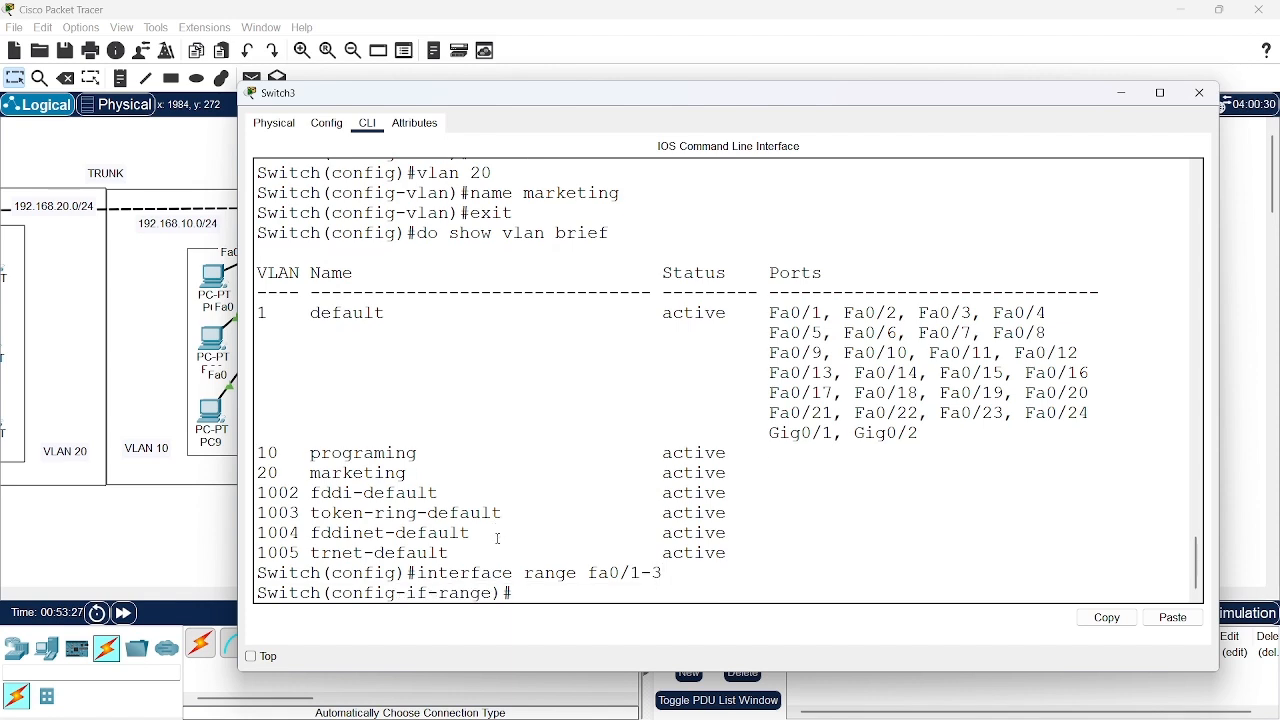
Put ports fa0/1-3 into access mode with switchport mode access, correcting the misspelled command
{"action": "type", "text": "swith"}
{"action": "key", "text": "Tab"}
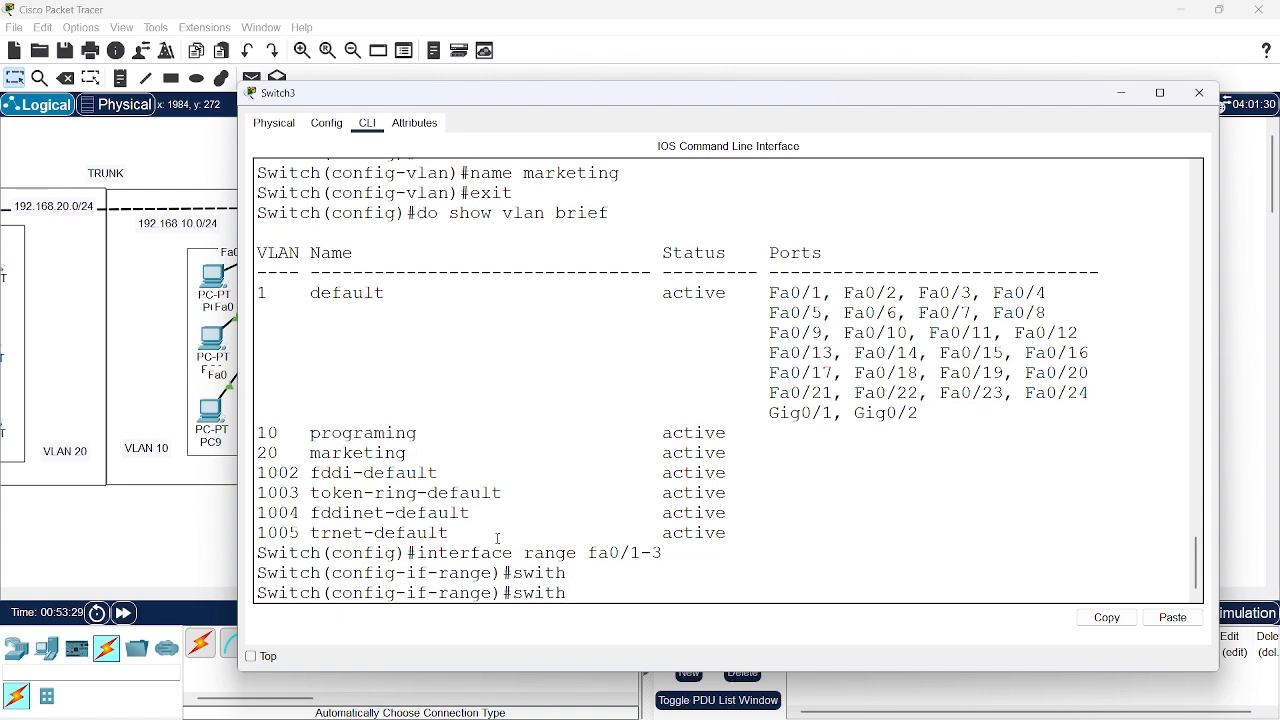
{"action": "type", "text": "port"}
{"action": "type", "text": " acce"}
{"action": "type", "text": "mode"}
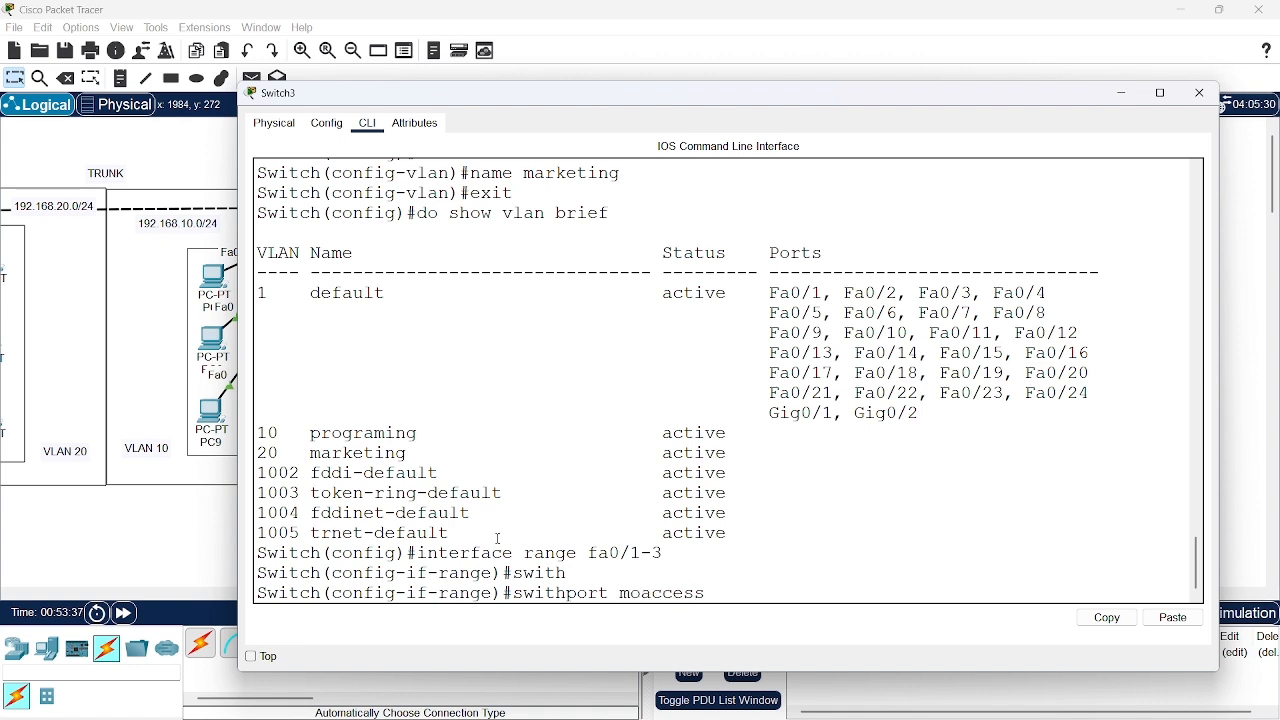
{"action": "key", "text": "Return"}
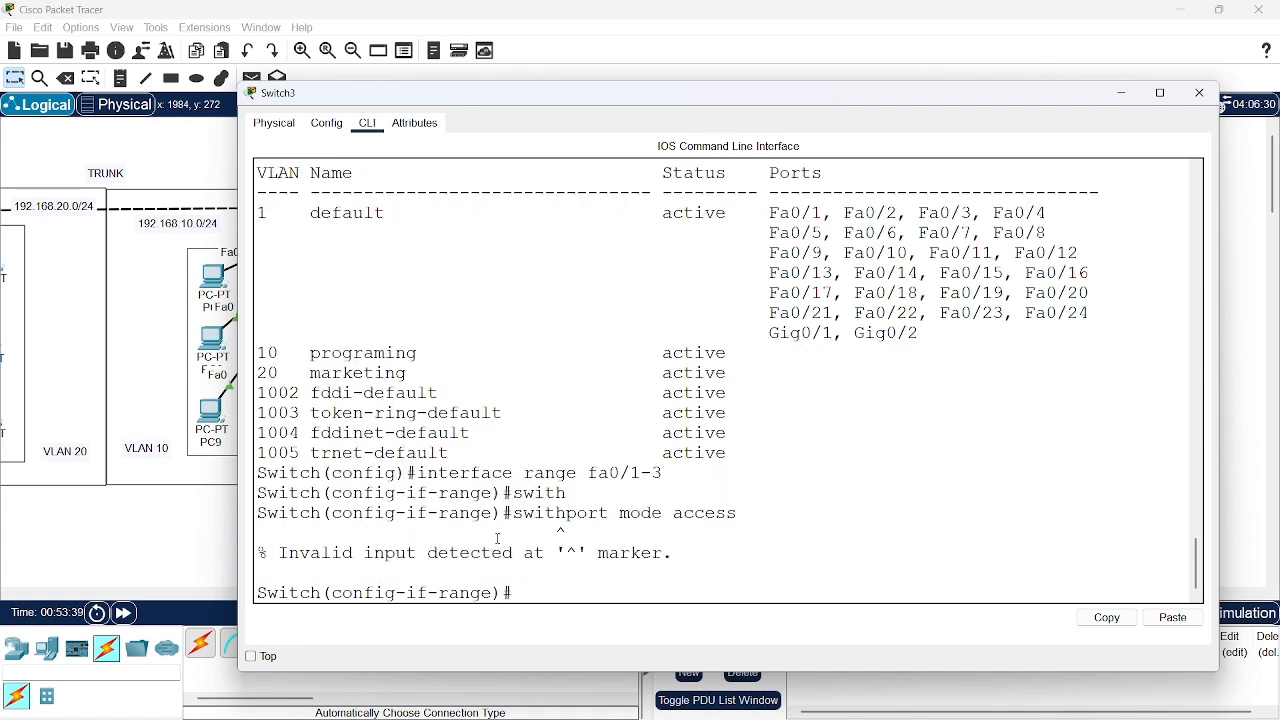
{"action": "key", "text": "Up"}
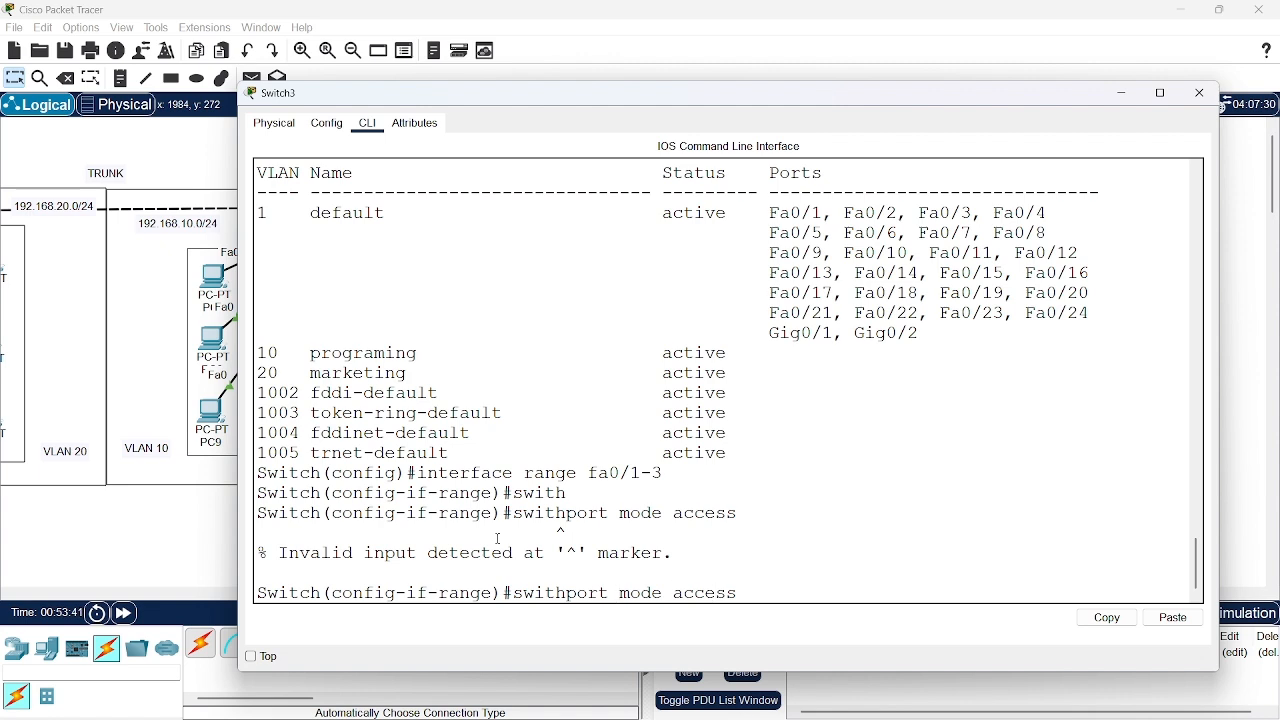
{"action": "key", "text": "Left"}
{"action": "key", "text": "Left"}
{"action": "key", "text": "Left"}
{"action": "key", "text": "Left"}
{"action": "key", "text": "Left"}
{"action": "key", "text": "Left"}
{"action": "key", "text": "Left"}
{"action": "key", "text": "Left"}
{"action": "key", "text": "Left"}
{"action": "key", "text": "Left"}
{"action": "key", "text": "Left"}
{"action": "key", "text": "Left"}
{"action": "key", "text": "Left"}
{"action": "key", "text": "Left"}
{"action": "key", "text": "Left"}
{"action": "key", "text": "Left"}
{"action": "key", "text": "Left"}
{"action": "type", "text": "c"}
{"action": "key", "text": "Return"}
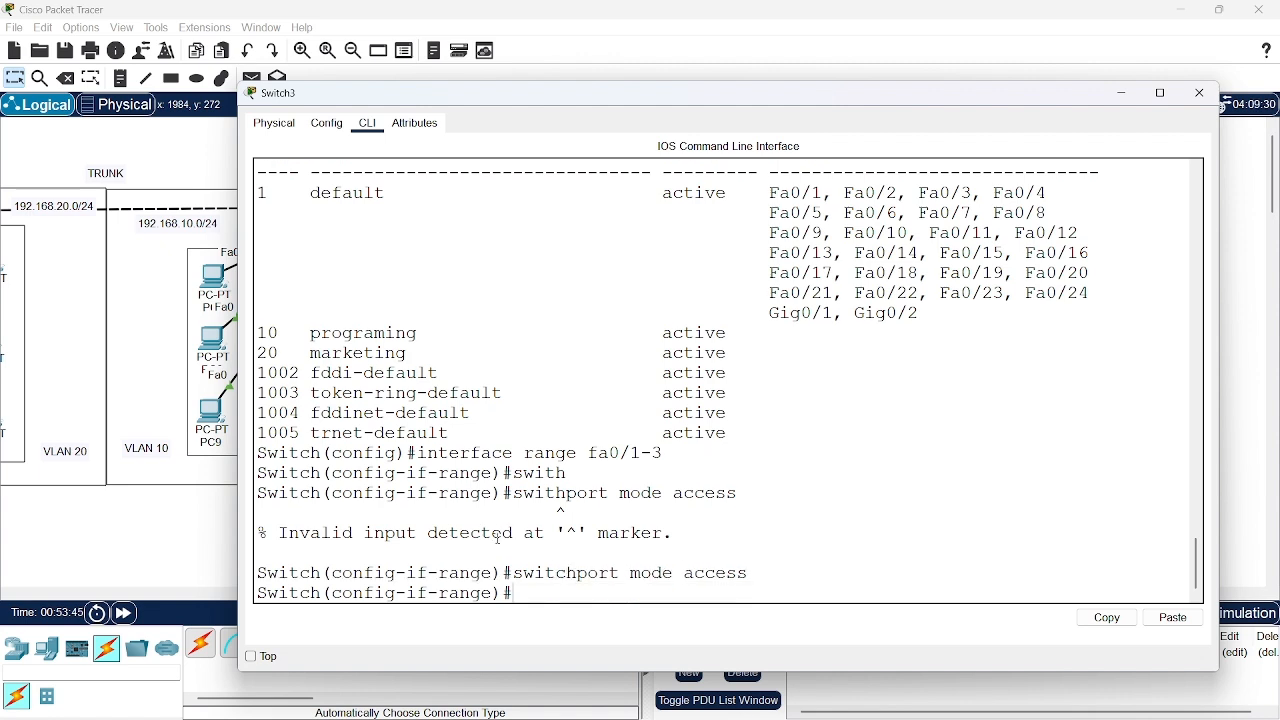
Assign ports fa0/1-3 to VLAN 10 with switchport access vlan 10
{"action": "type", "text": "switc"}
{"action": "key", "text": "Tab"}
{"action": "type", "text": "access"}
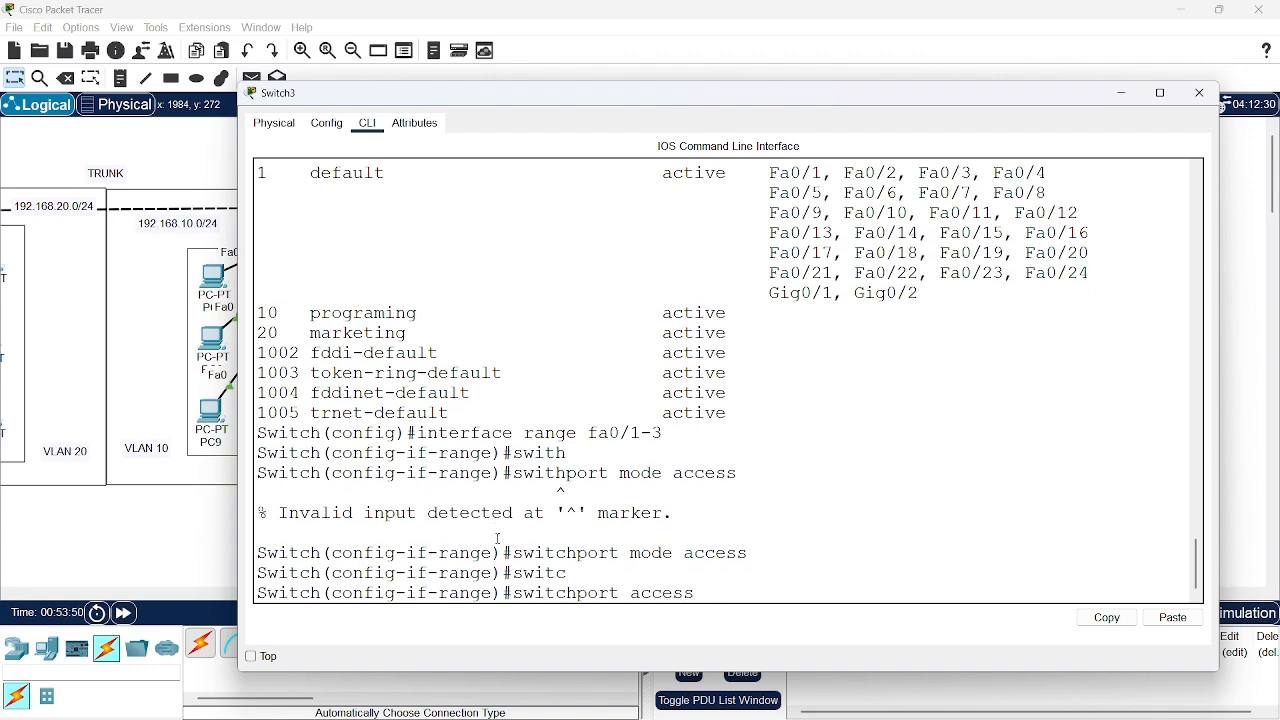
{"action": "type", "text": " vlan 10"}
{"action": "key", "text": "Return"}
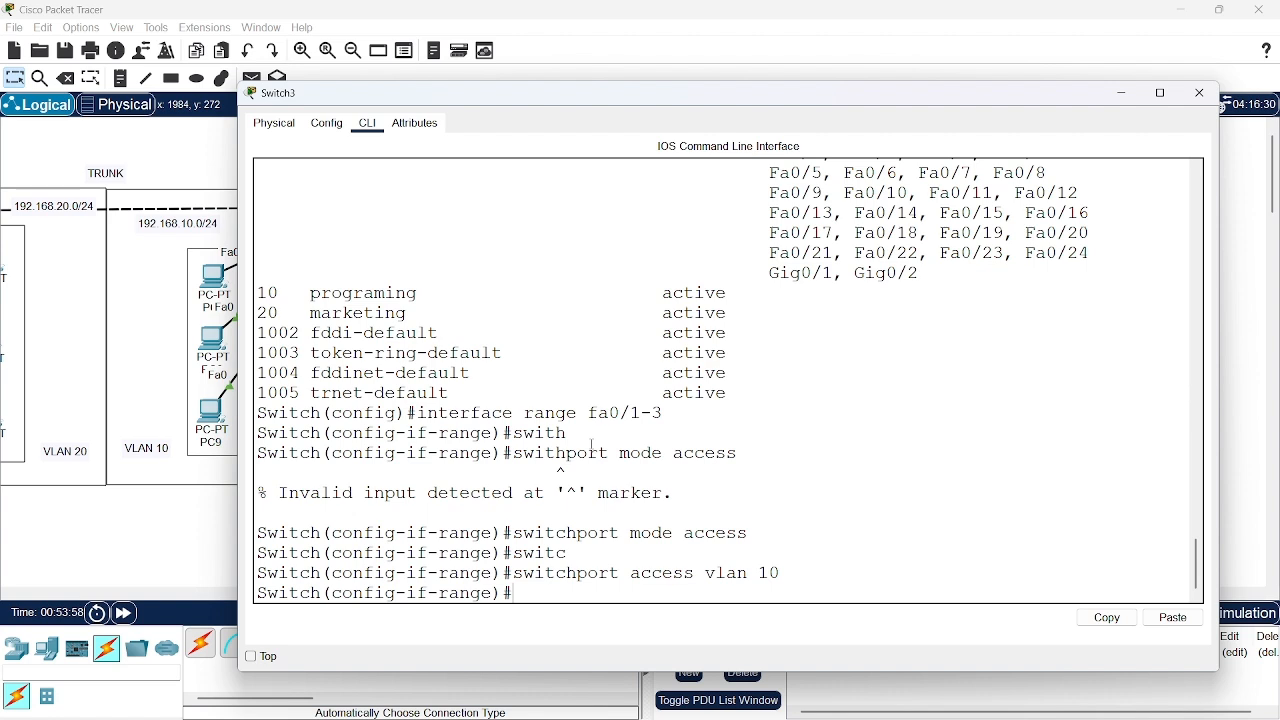
Leave the current port range and enter interface range configuration for ports fa0/4-6 on Switch3
{"action": "type", "text": "exit"}
{"action": "key", "text": "Return"}
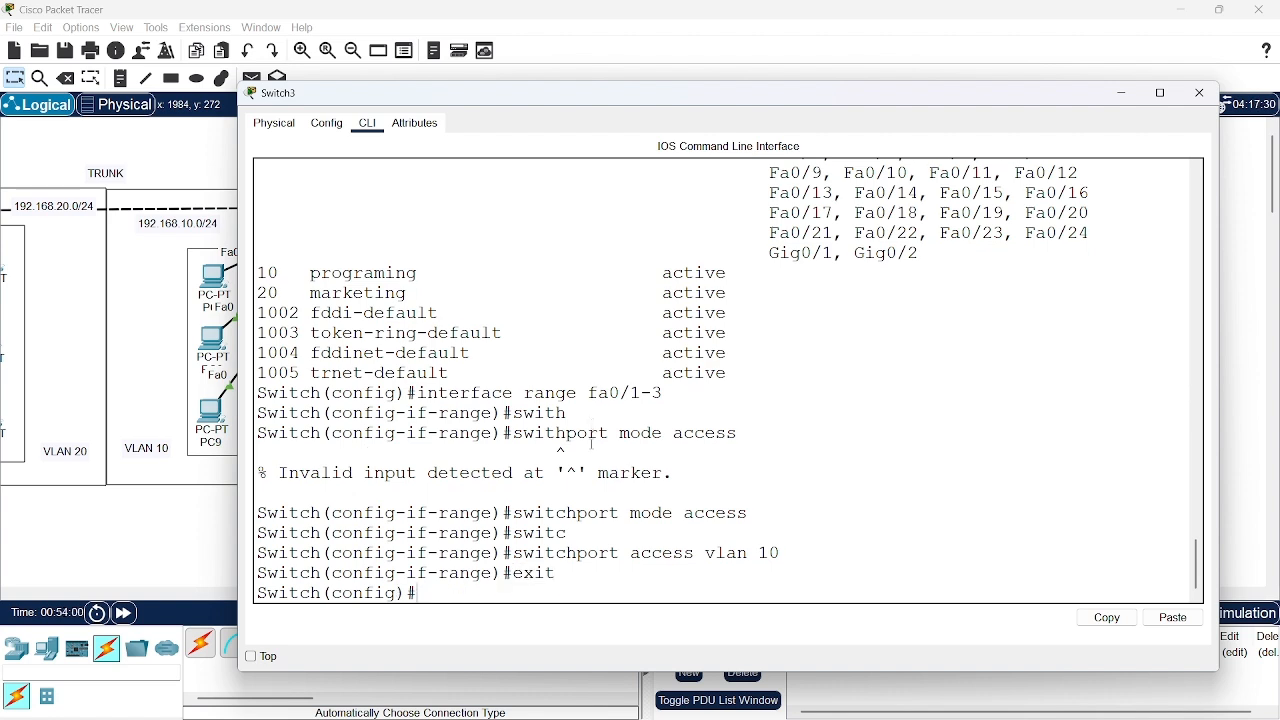
{"action": "type", "text": "interface range "}
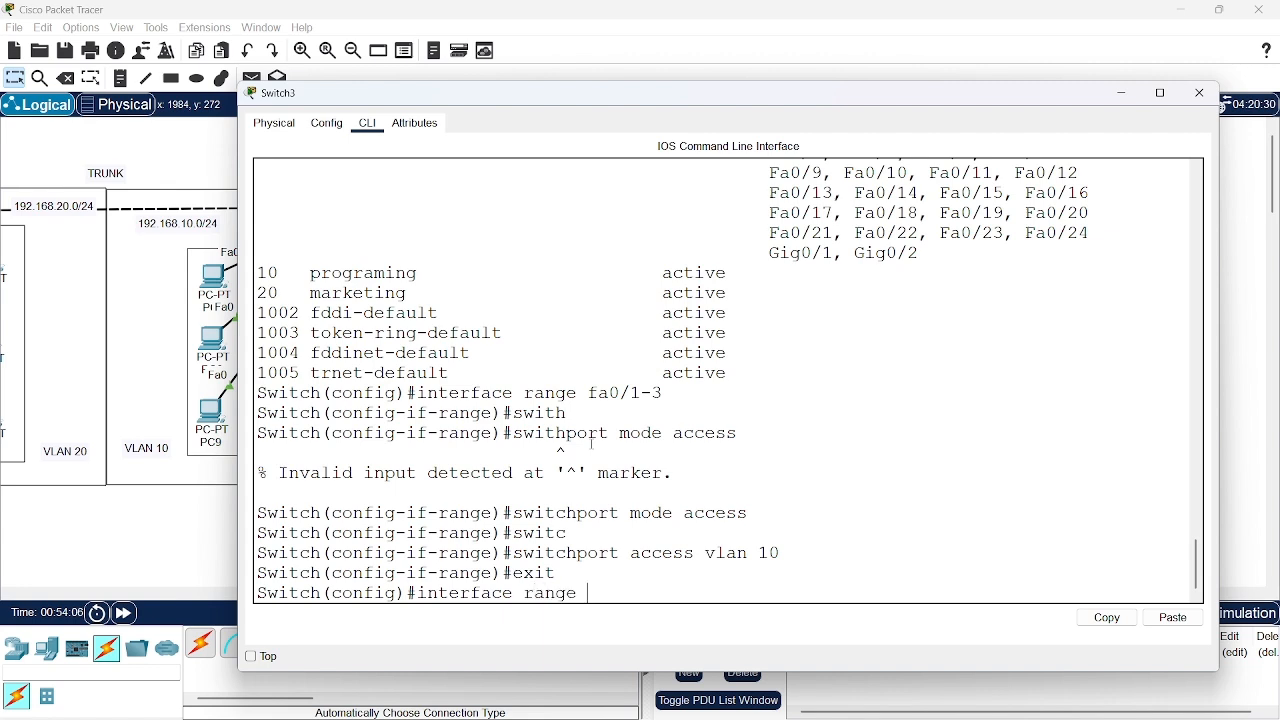
{"action": "type", "text": "fa0/4-6"}
{"action": "key", "text": "Return"}
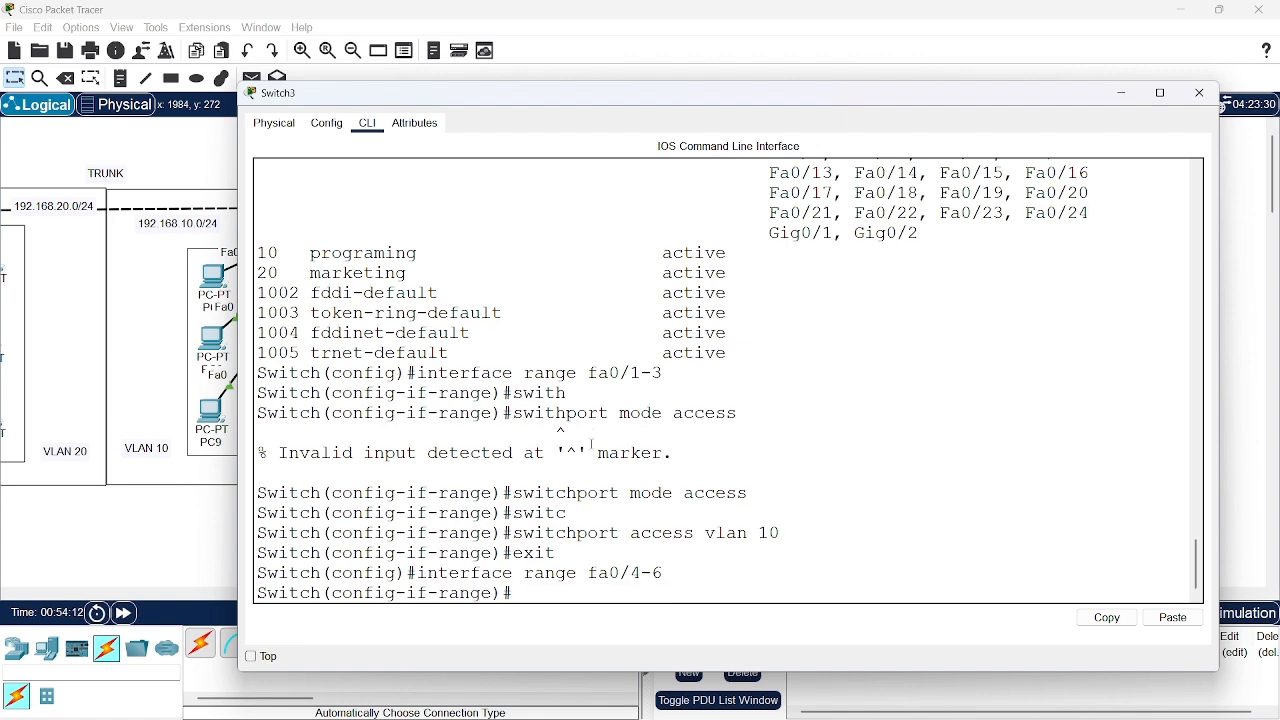
Put ports fa0/4-6 on Switch3 into access mode with switchport mode access
{"action": "type", "text": "swit"}
{"action": "type", "text": "ch"}
{"action": "key", "text": "Tab"}
{"action": "type", "text": "acc"}
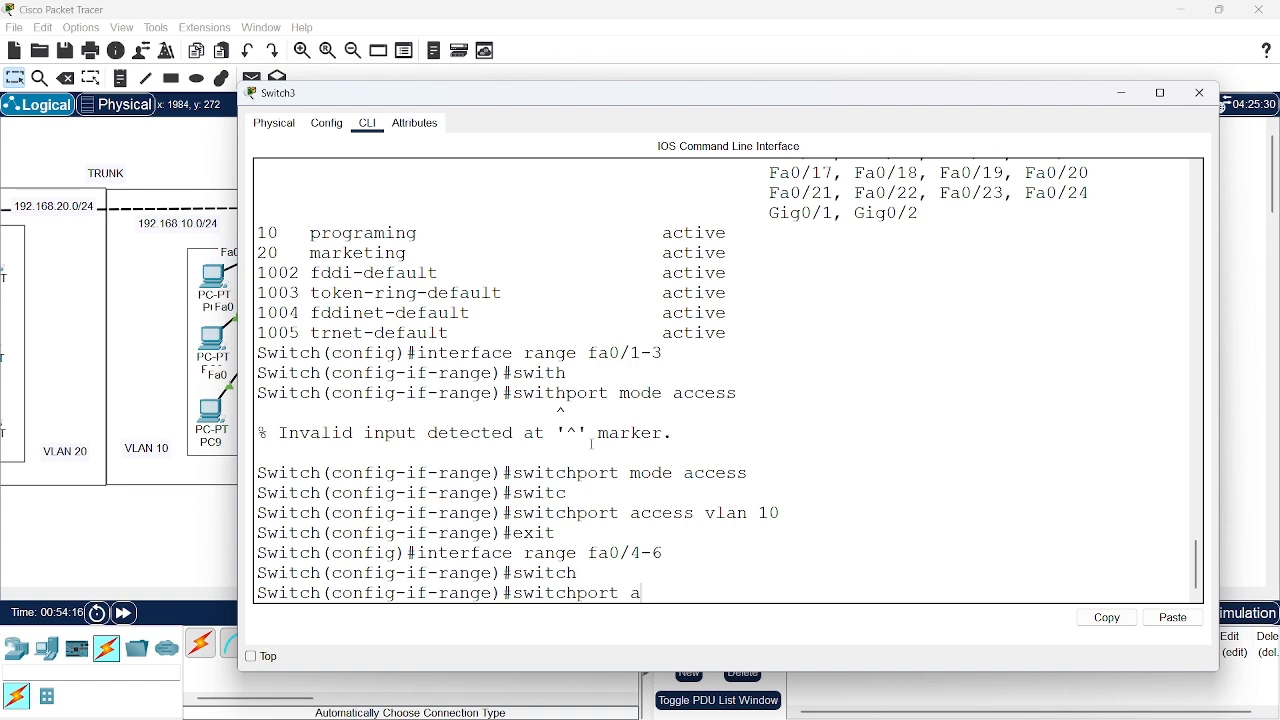
{"action": "key", "text": "BackSpace"}
{"action": "key", "text": "BackSpace"}
{"action": "key", "text": "BackSpace"}
{"action": "type", "text": "mode access"}
{"action": "key", "text": "Return"}
Assign ports fa0/4-6 on Switch3 to VLAN 20 with switchport access vlan 20
{"action": "type", "text": "swi"}
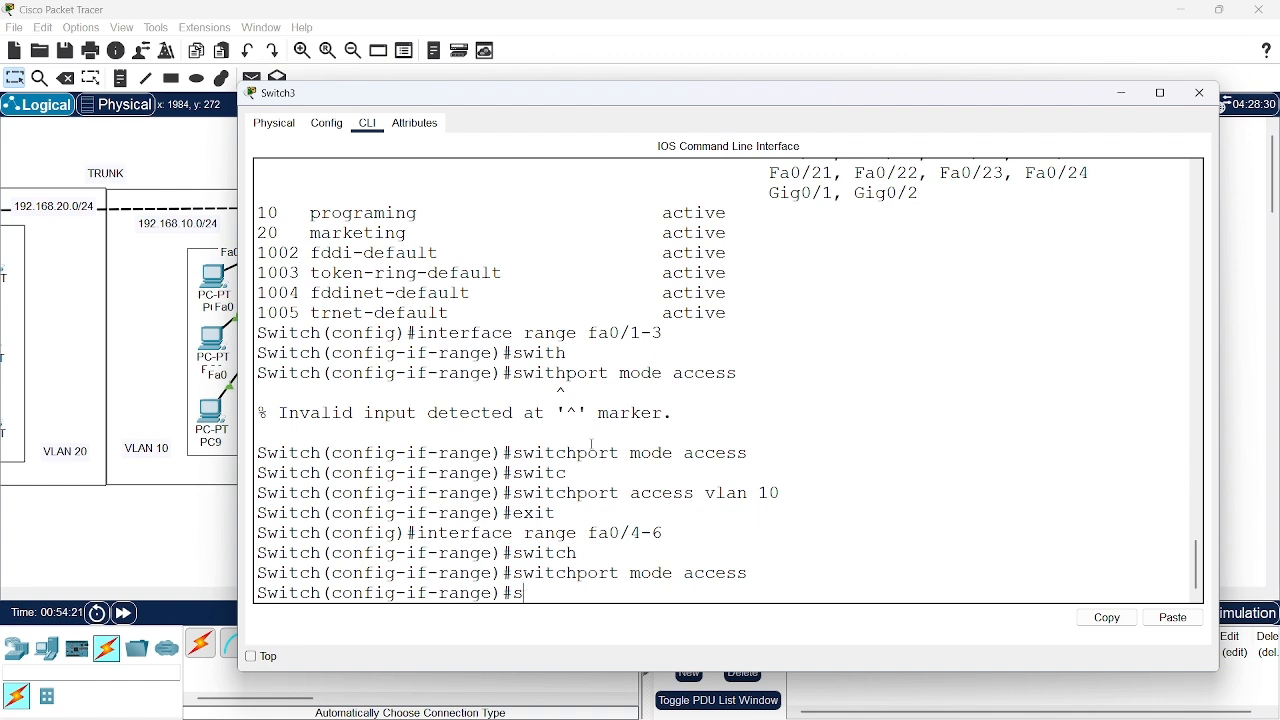
{"action": "type", "text": "t"}
{"action": "key", "text": "Tab"}
{"action": "type", "text": "acc"}
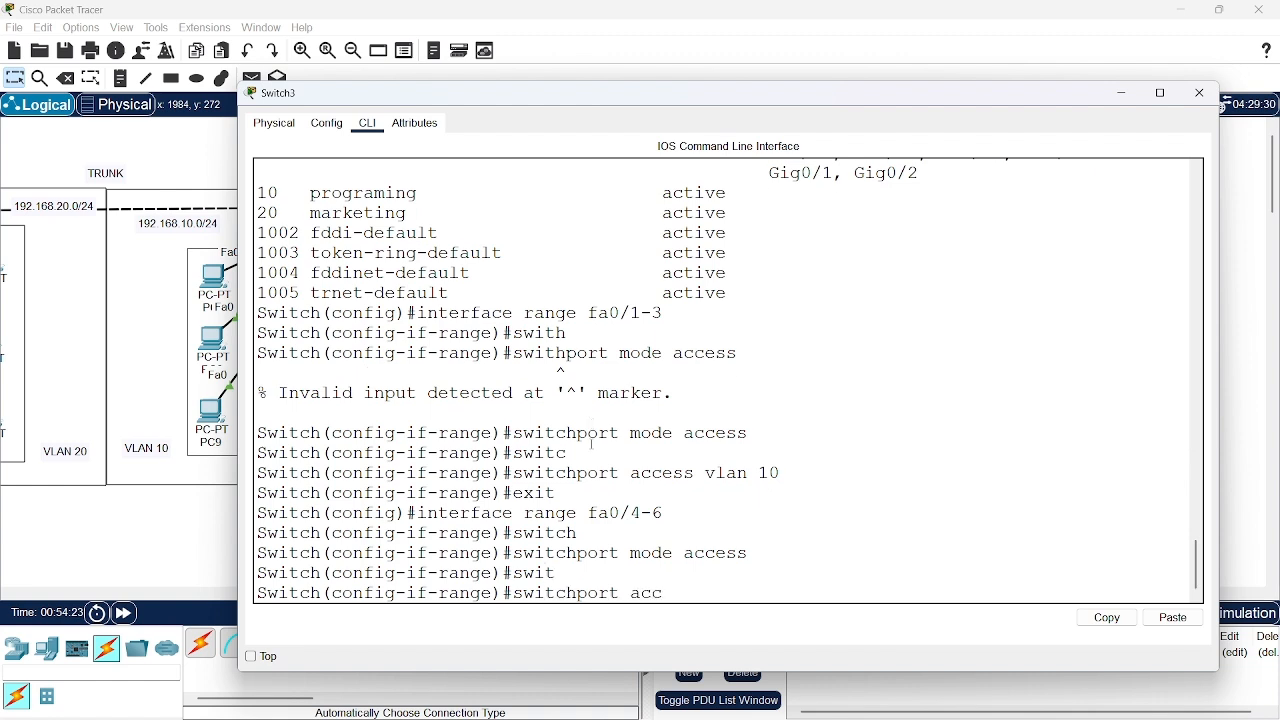
{"action": "type", "text": "ess vlan 20"}
{"action": "key", "text": "Return"}
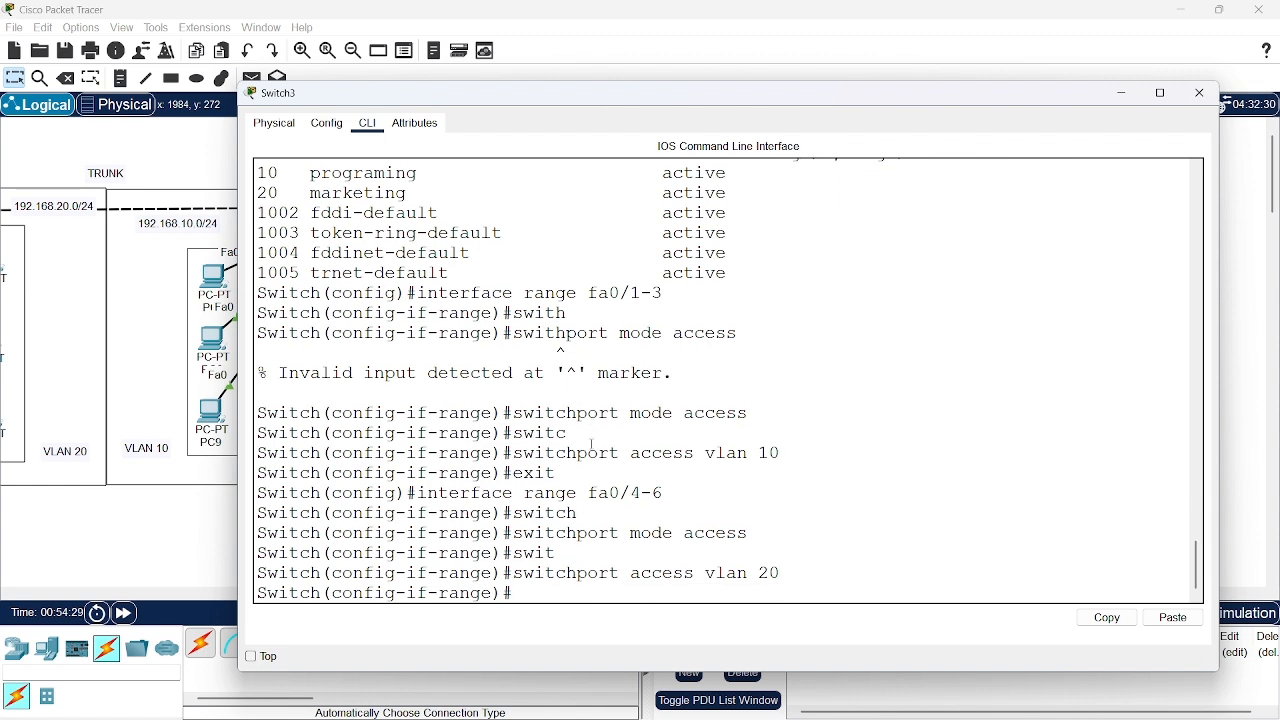
Exit the port range configuration and display the brief VLAN table with do show vlan brief
{"action": "type", "text": "exit"}
{"action": "key", "text": "Return"}
{"action": "type", "text": "do"}
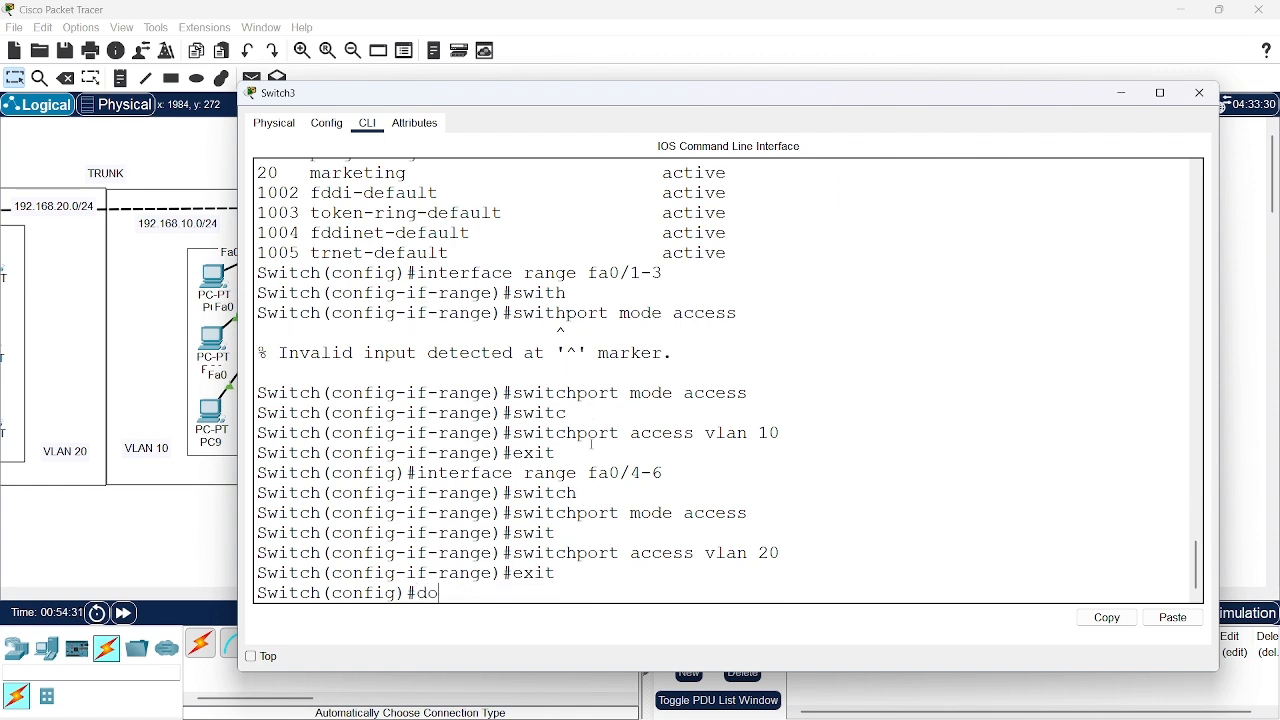
{"action": "type", "text": " show vlan brief"}
{"action": "key", "text": "Return"}
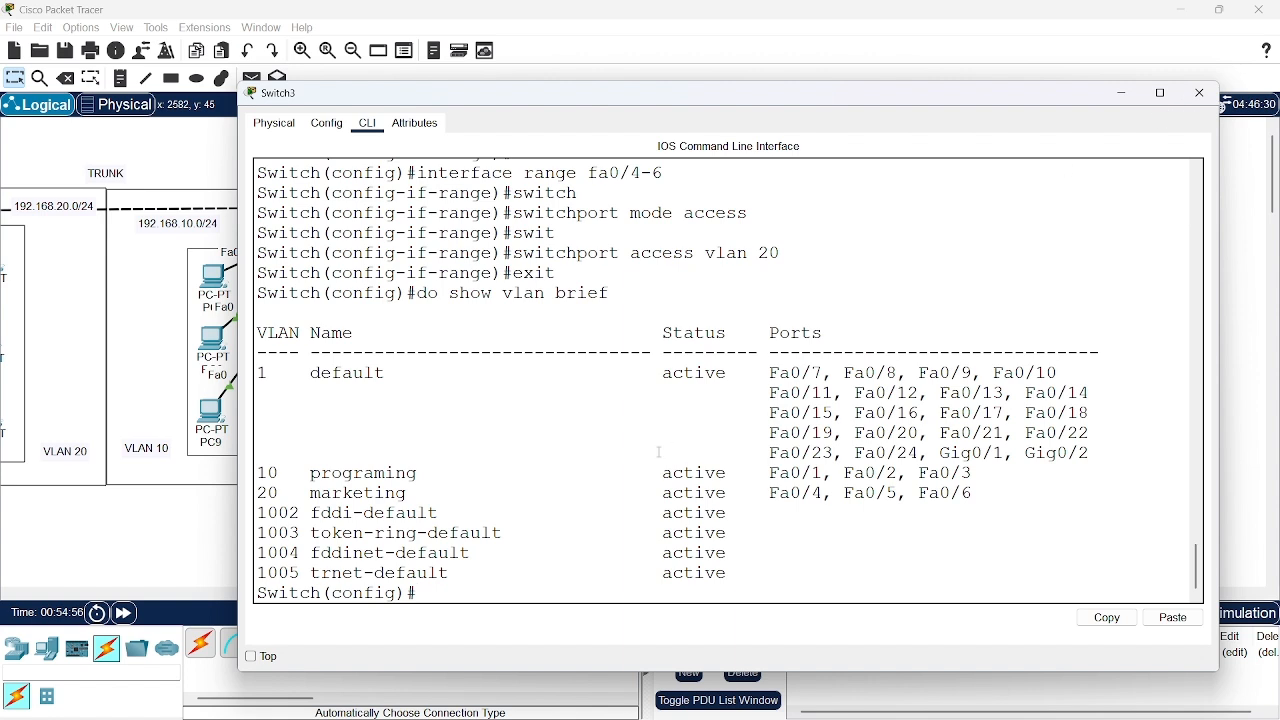
{"action": "scroll", "coordinate": [659, 452], "scroll_direction": "down", "scroll_amount": 1}
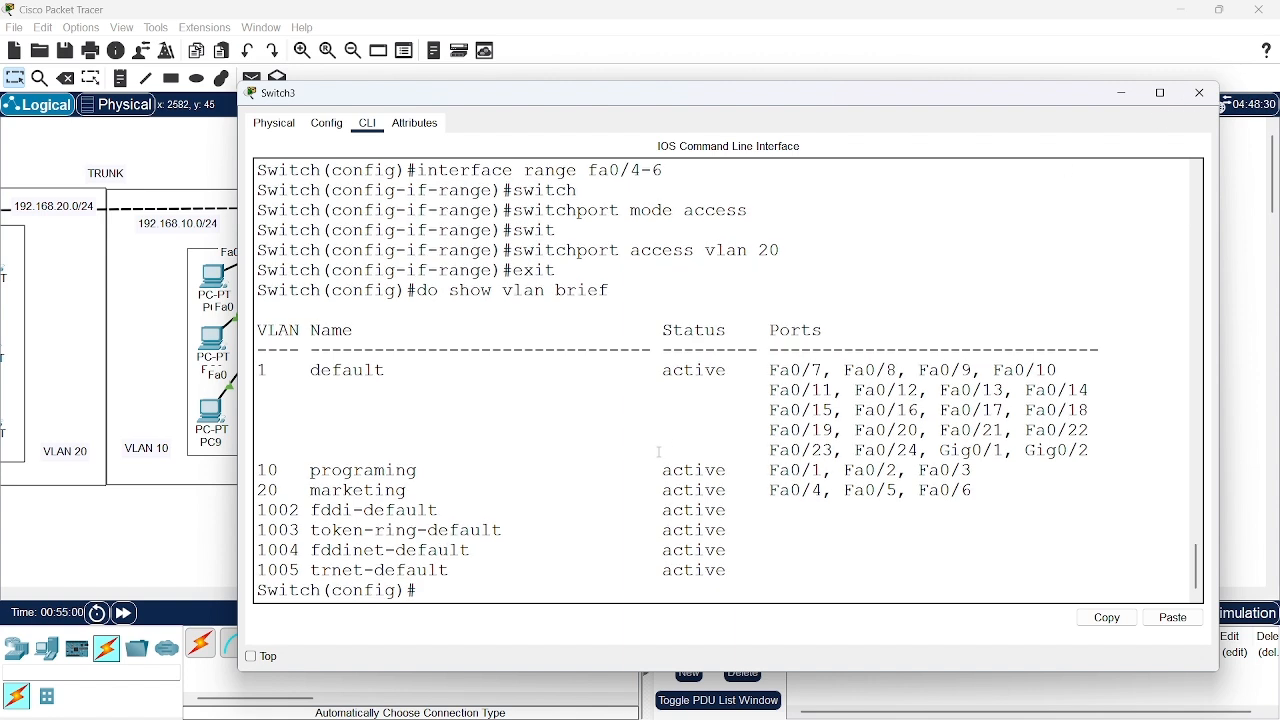
Check Switch3's uplink port in the topology, reopen its widened command line and enter interface configuration for fa0/7
{"action": "type", "text": "int"}
{"action": "left_click", "coordinate": [1121, 95]}
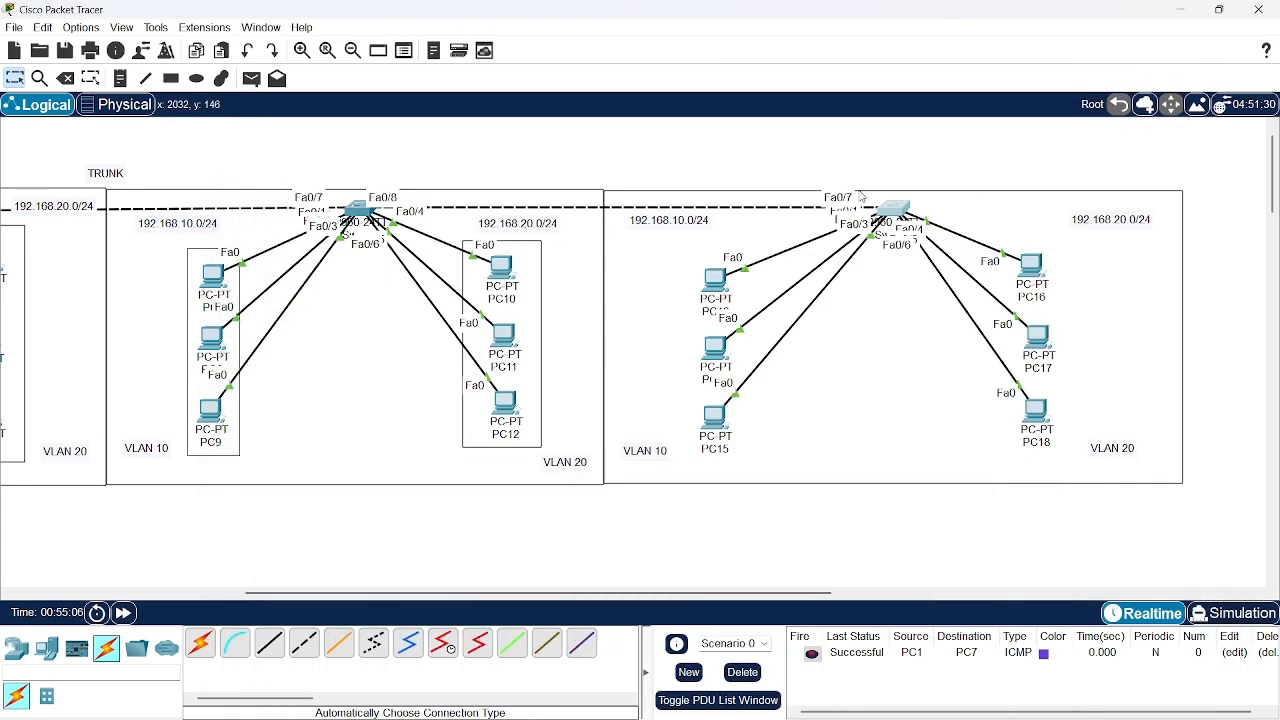
{"action": "left_click", "coordinate": [897, 210]}
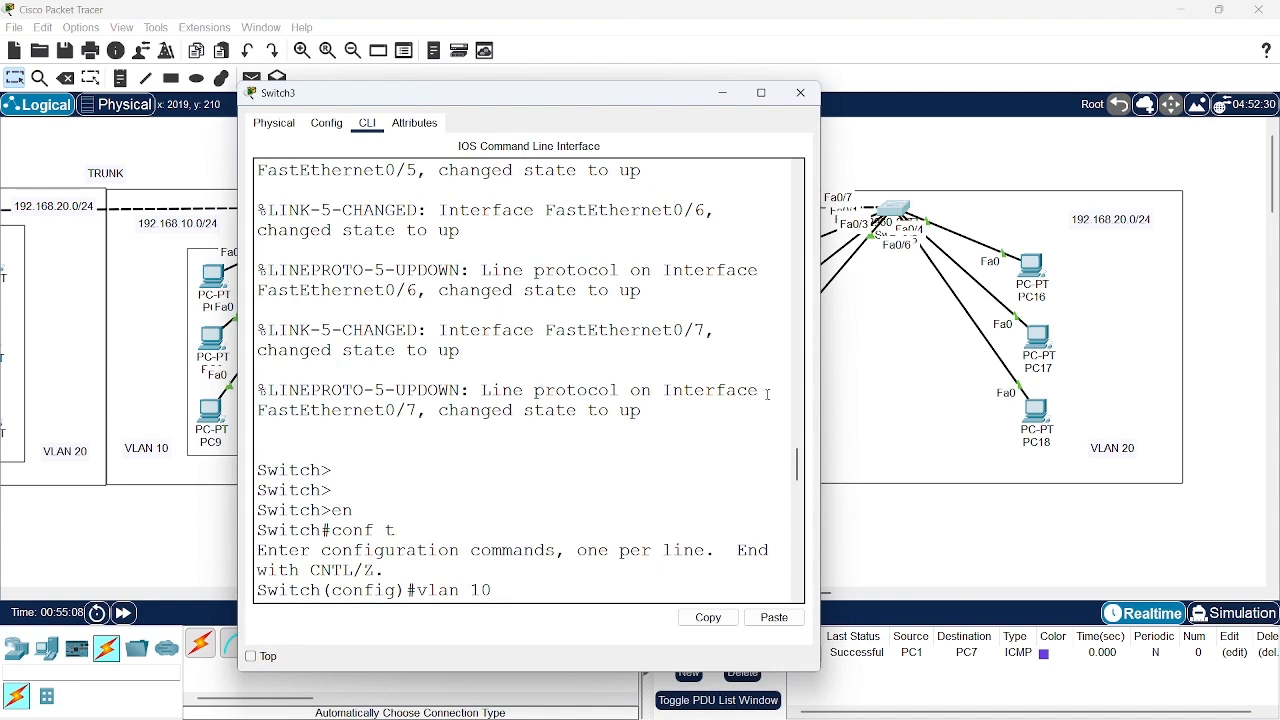
{"action": "left_click_drag", "start_coordinate": [820, 373], "coordinate": [1268, 377]}
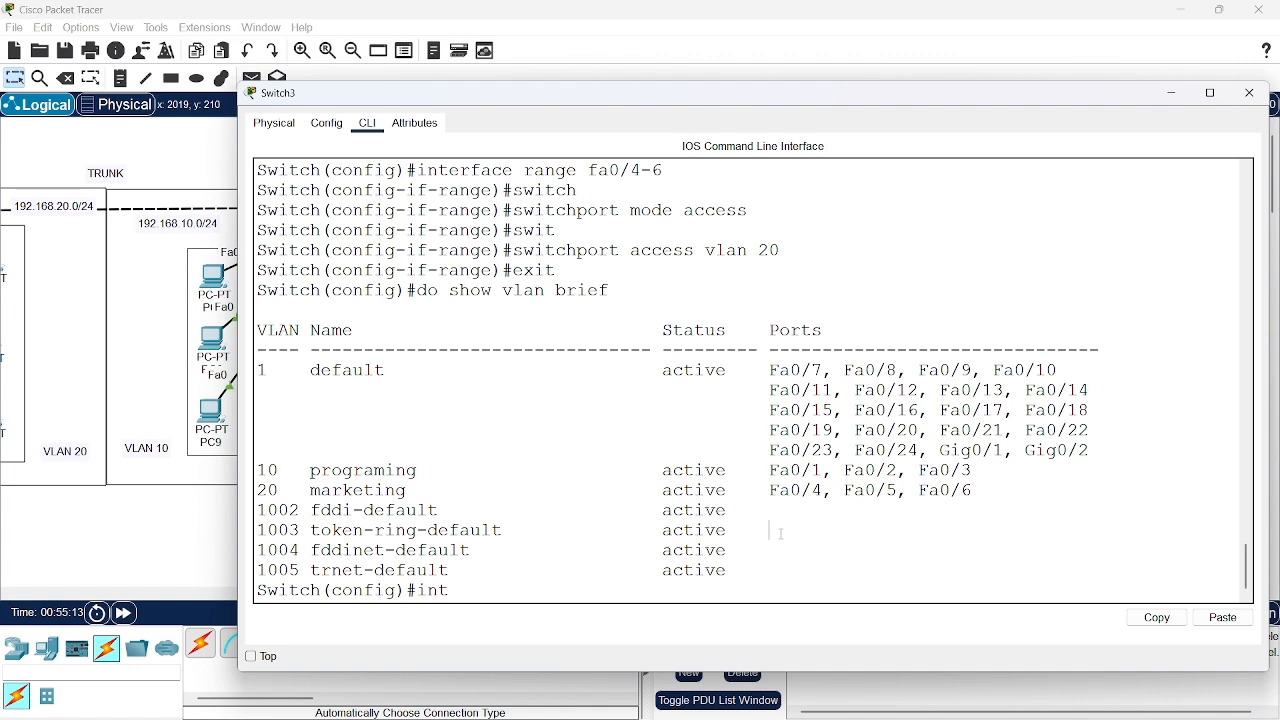
{"action": "key", "text": "Return"}
{"action": "type", "text": "int"}
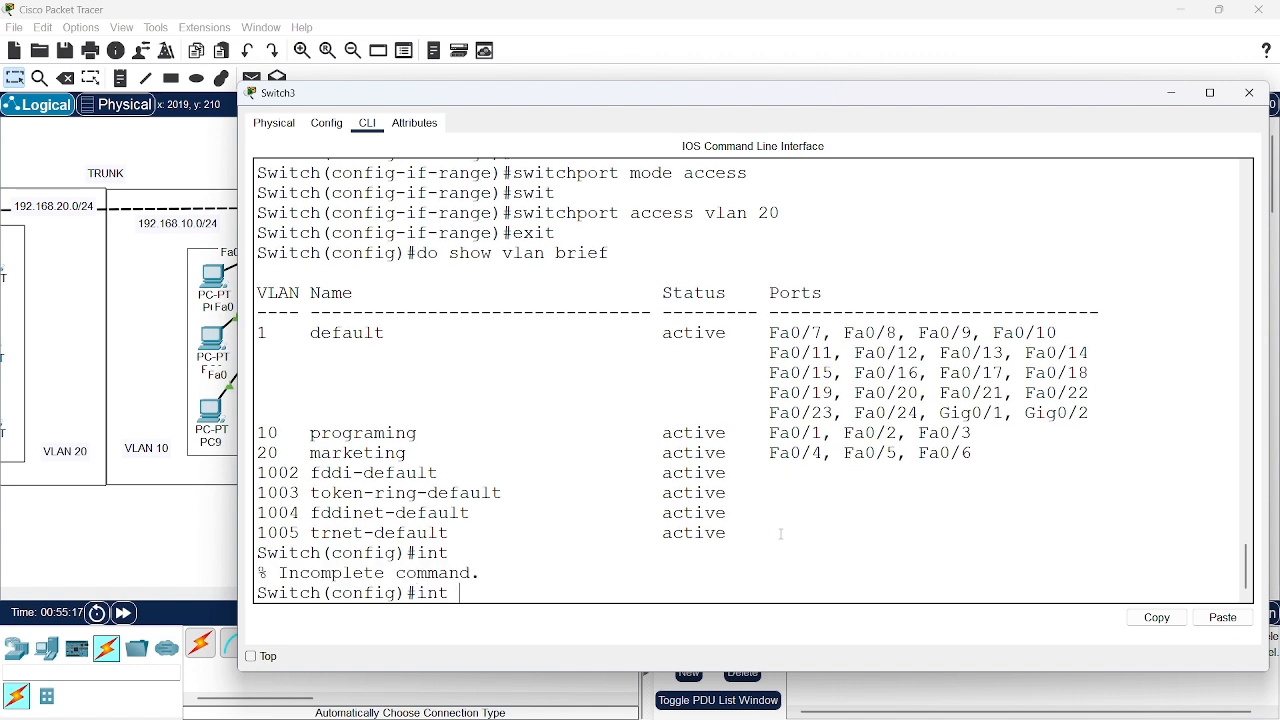
{"action": "type", "text": " fa0/7"}
{"action": "key", "text": "Return"}
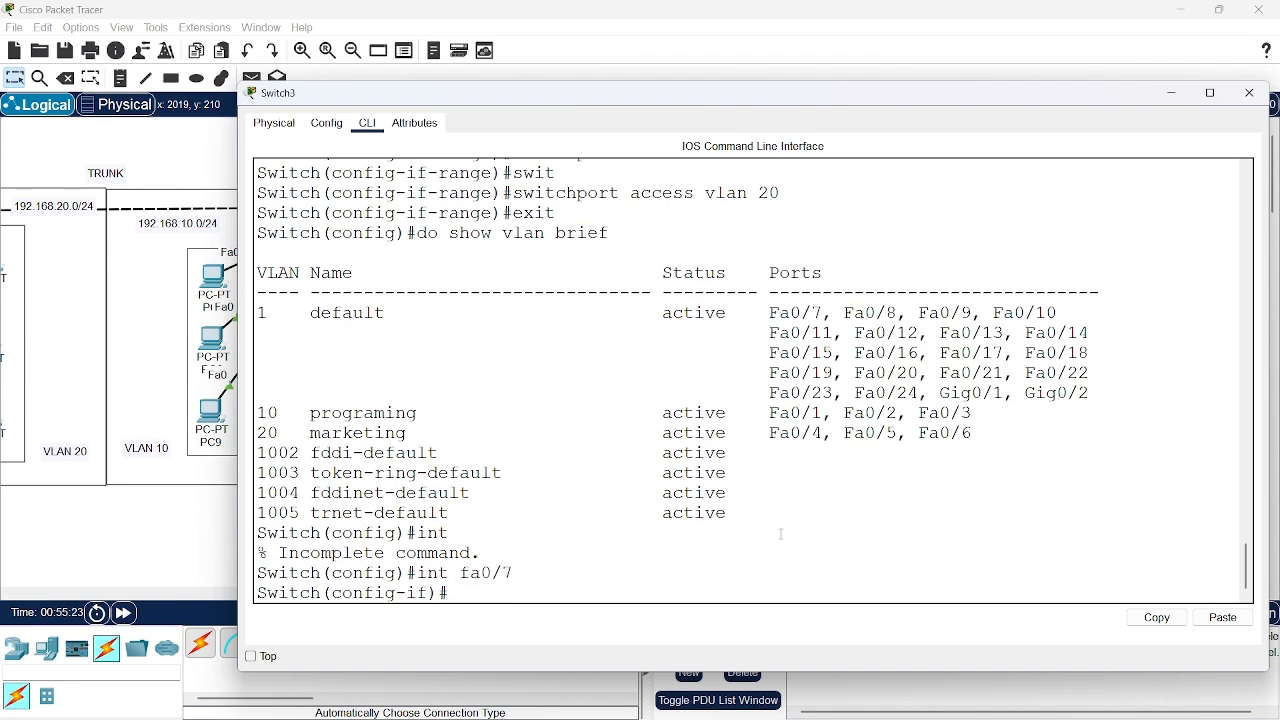
Set port fa0/7 on Switch3 to trunk mode with switchport mode trunk
{"action": "type", "text": "swit"}
{"action": "key", "text": "Tab"}
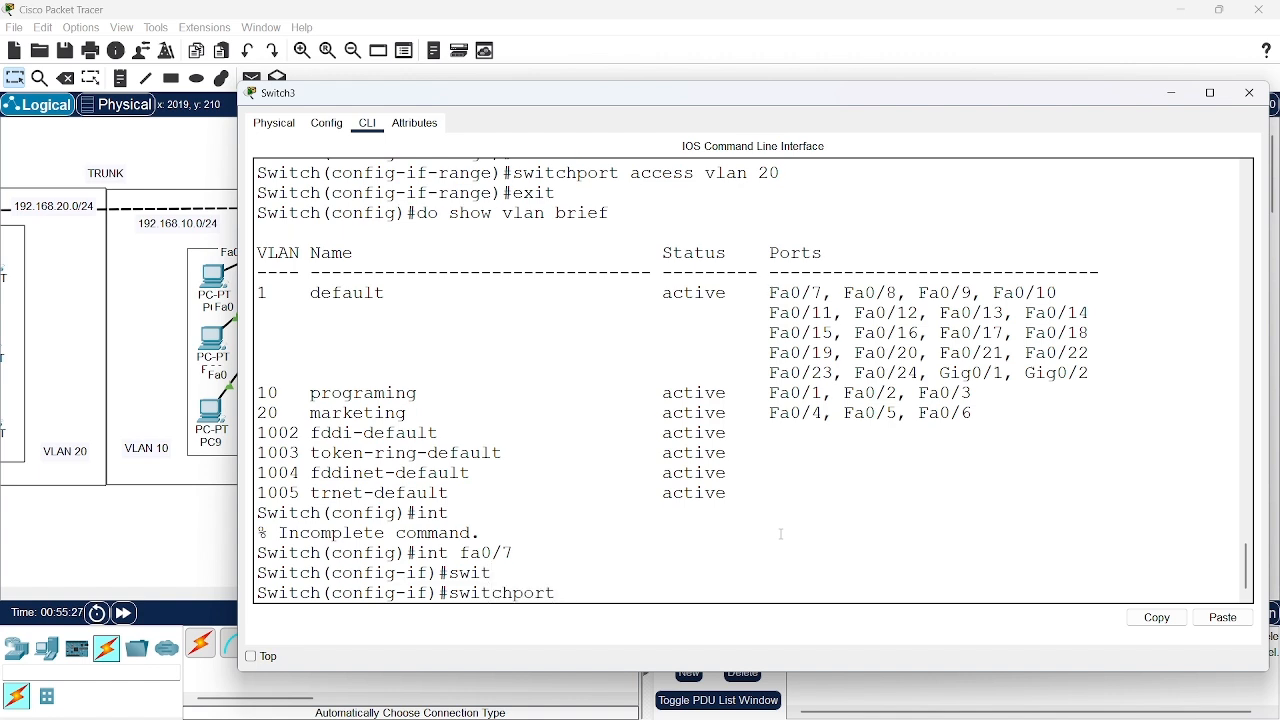
{"action": "type", "text": "mode trunk"}
{"action": "key", "text": "Return"}
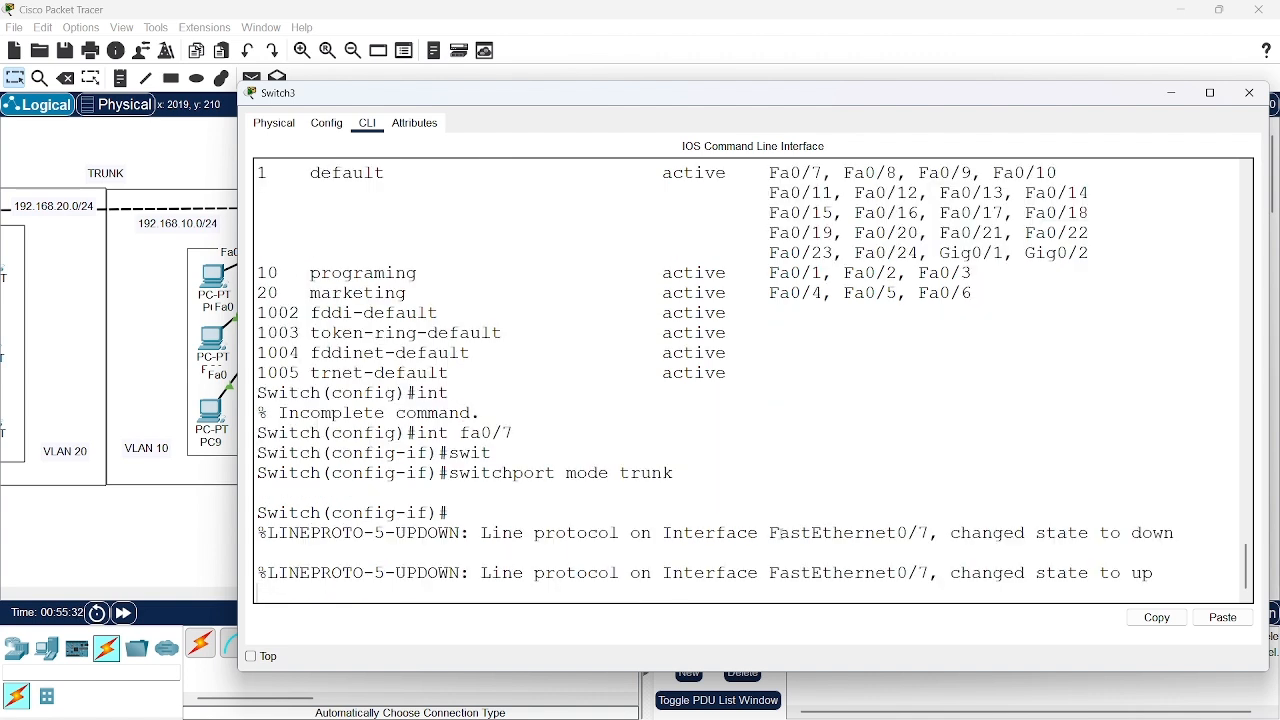
{"action": "key", "text": "Return"}
{"action": "key", "text": "Return"}
{"action": "key", "text": "Return"}
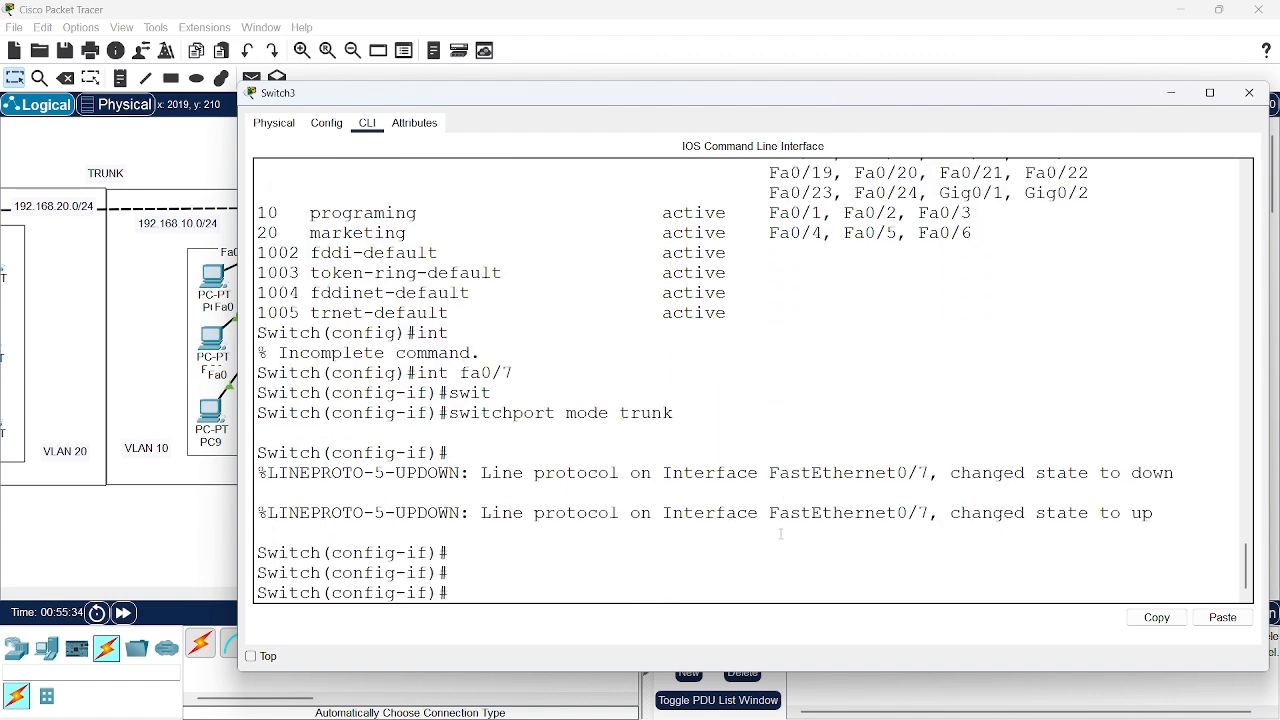
Display the trunk interfaces on Switch3 with do show int trunk
{"action": "type", "text": "do show int trunk"}
{"action": "key", "text": "Return"}
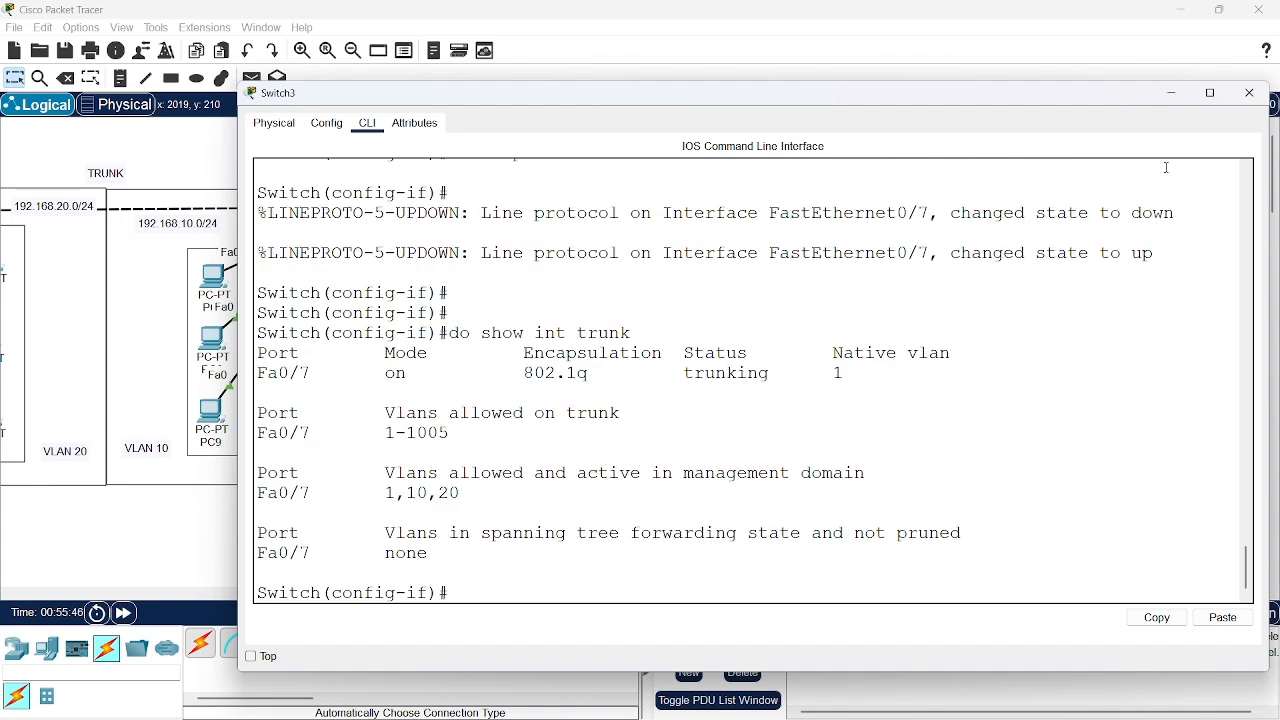
Put Switch3's window away, open Switch2's command line and widen its window
{"action": "left_click", "coordinate": [1171, 93]}
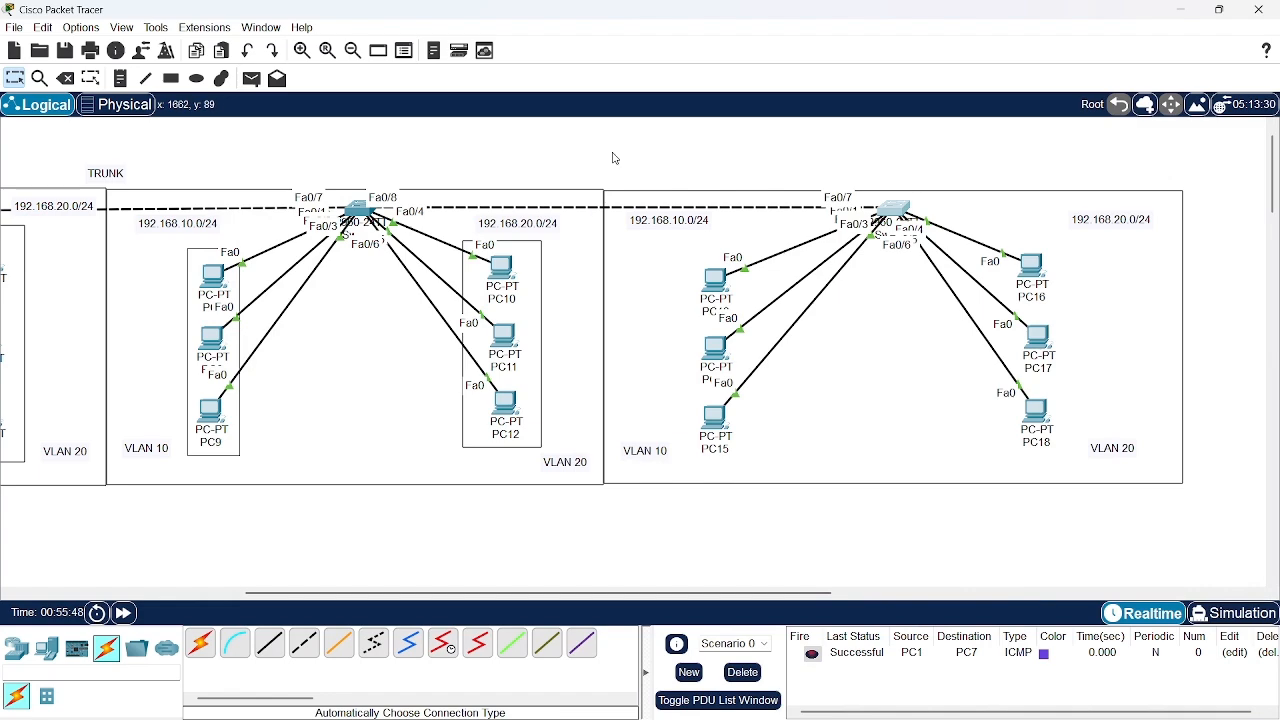
{"action": "scroll", "coordinate": [613, 157], "scroll_direction": "left", "scroll_amount": 5}
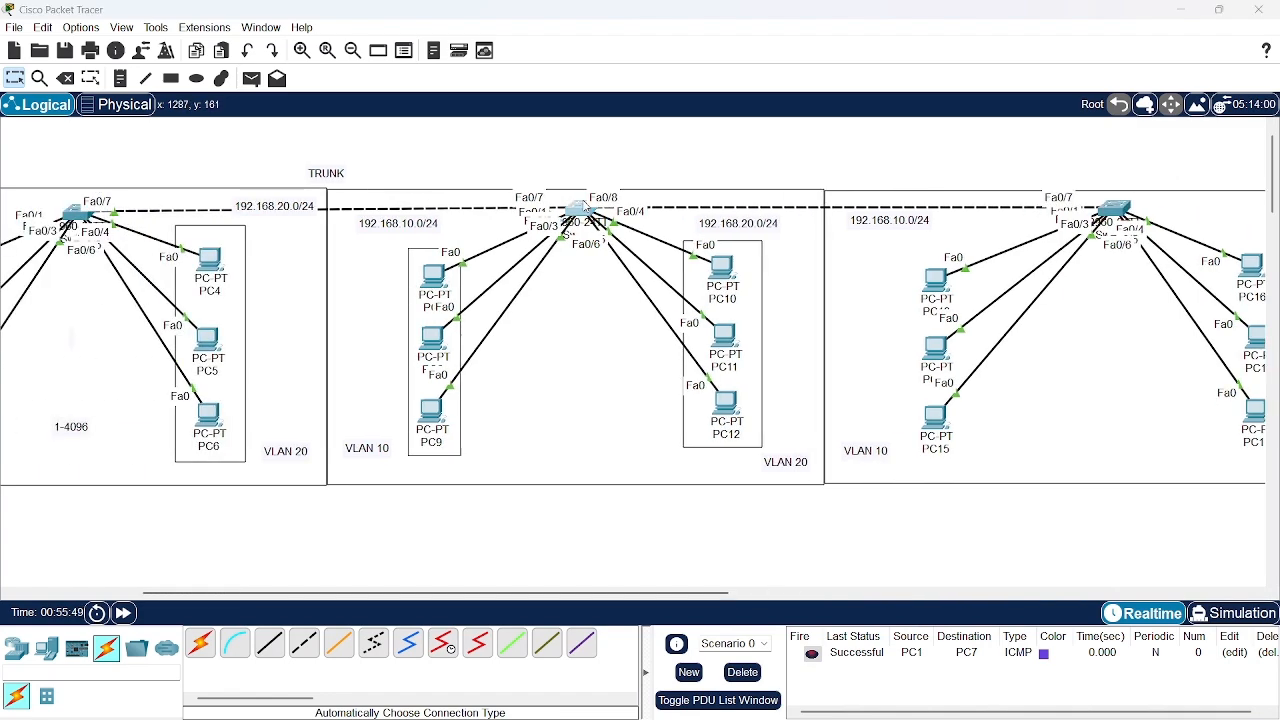
{"action": "left_click", "coordinate": [585, 208]}
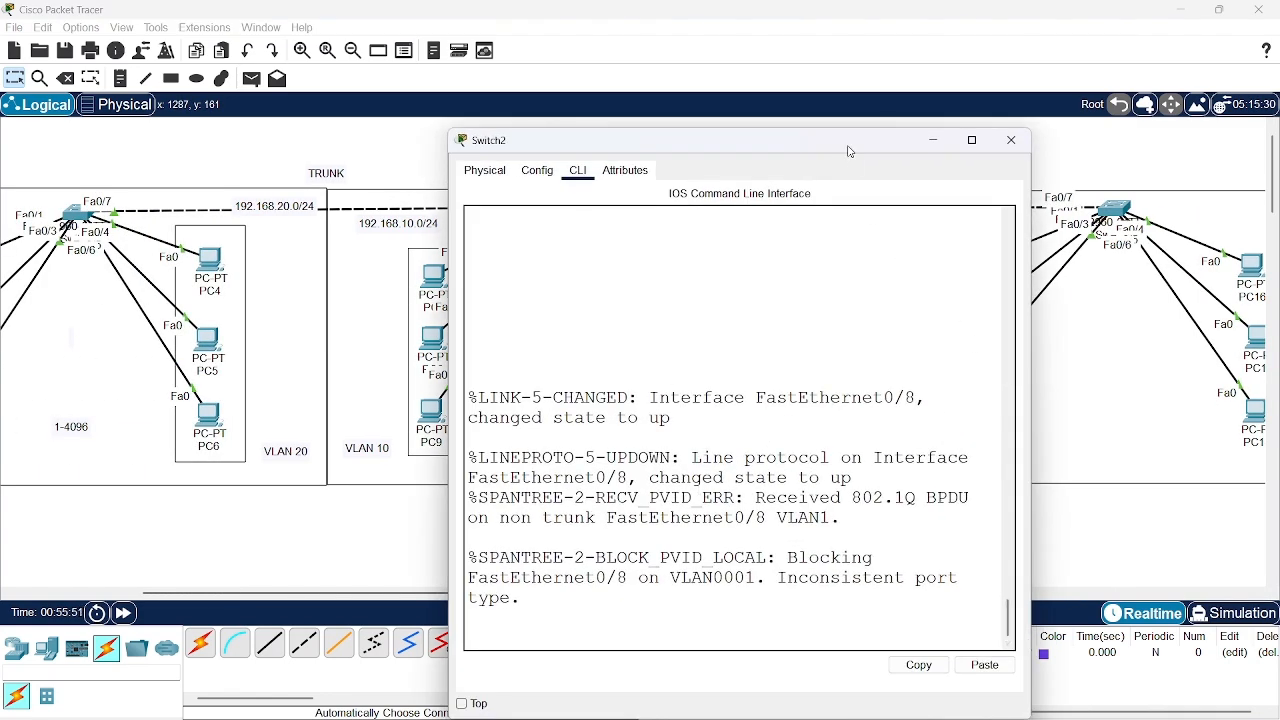
{"action": "left_click_drag", "start_coordinate": [848, 151], "coordinate": [589, 120]}
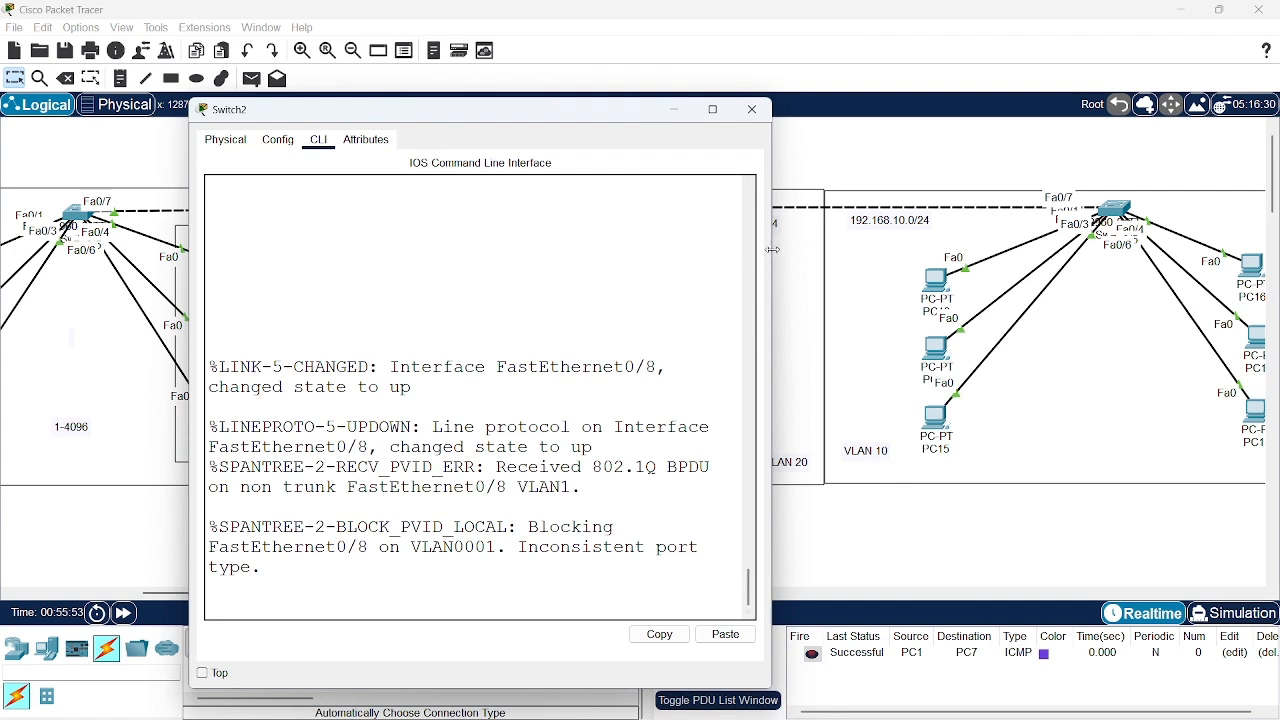
{"action": "left_click_drag", "start_coordinate": [773, 249], "coordinate": [1232, 266]}
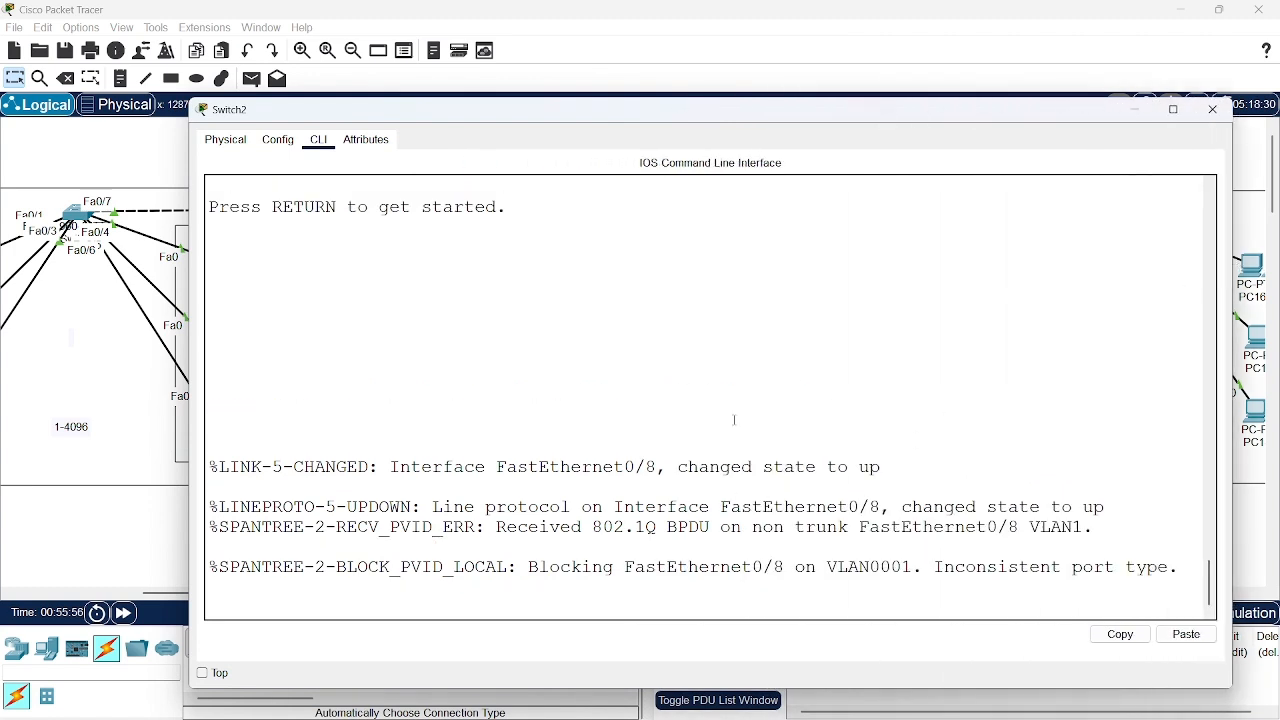
Enter privileged mode with en and global configuration mode with conf t on Switch2
{"action": "key", "text": "Return"}
{"action": "key", "text": "Return"}
{"action": "key", "text": "Return"}
{"action": "type", "text": "en"}
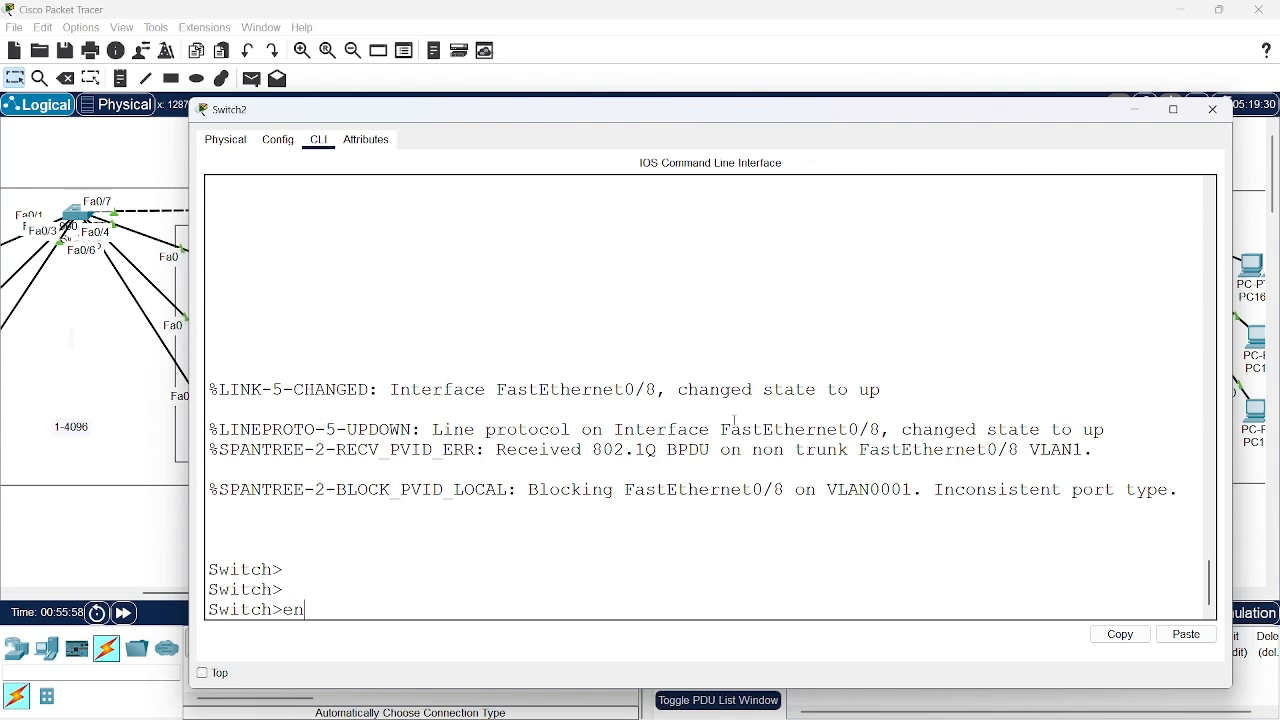
{"action": "key", "text": "Return"}
{"action": "type", "text": "conf t"}
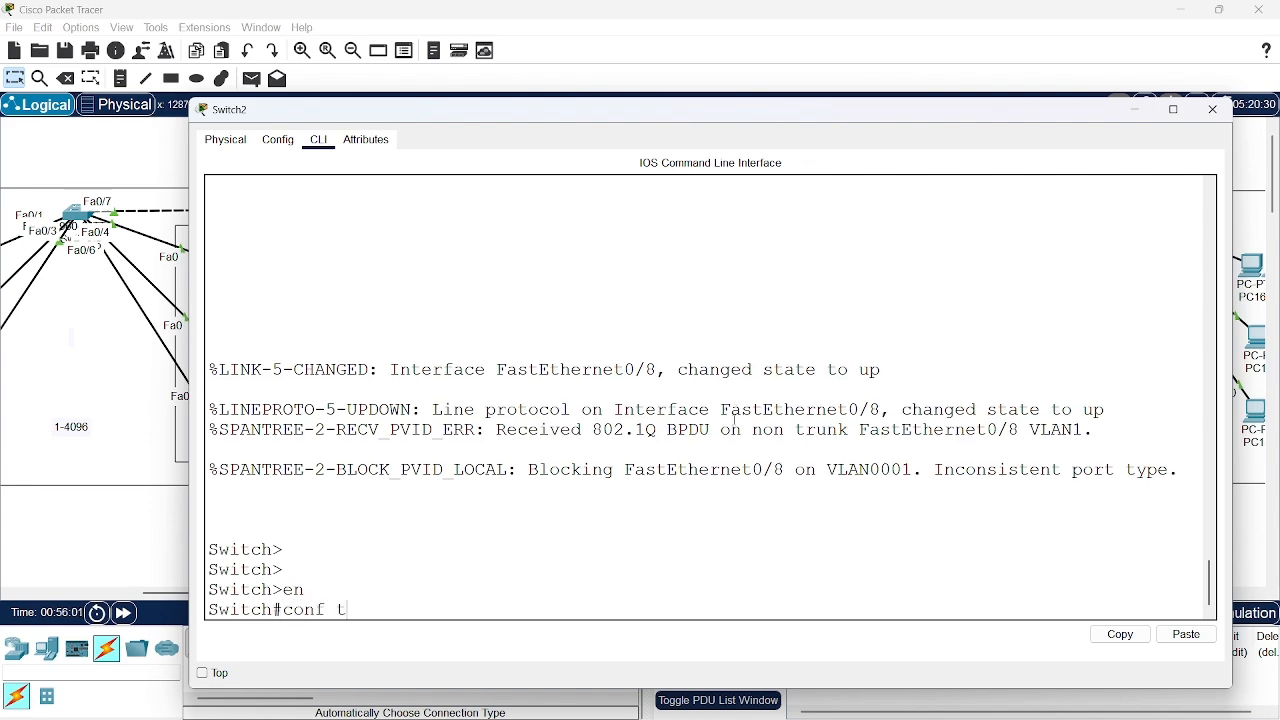
{"action": "key", "text": "Return"}
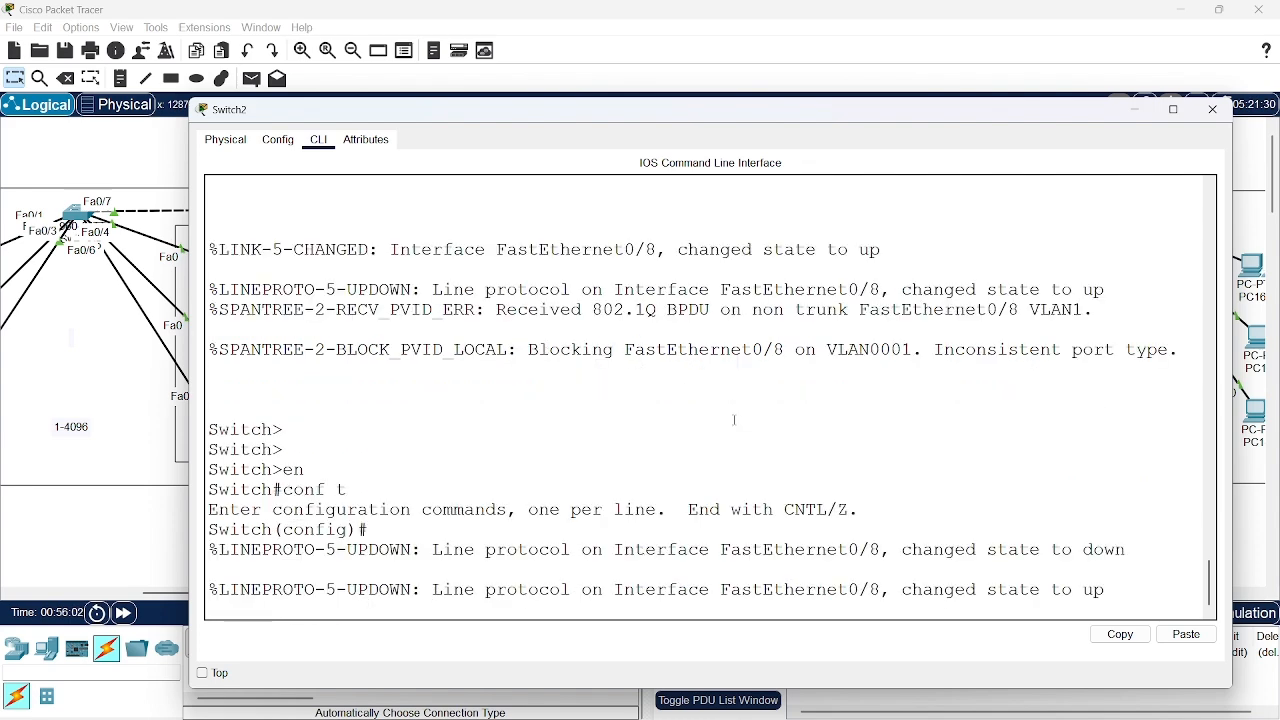
{"action": "key", "text": "Return"}
{"action": "key", "text": "Return"}
{"action": "key", "text": "Return"}
{"action": "key", "text": "Return"}
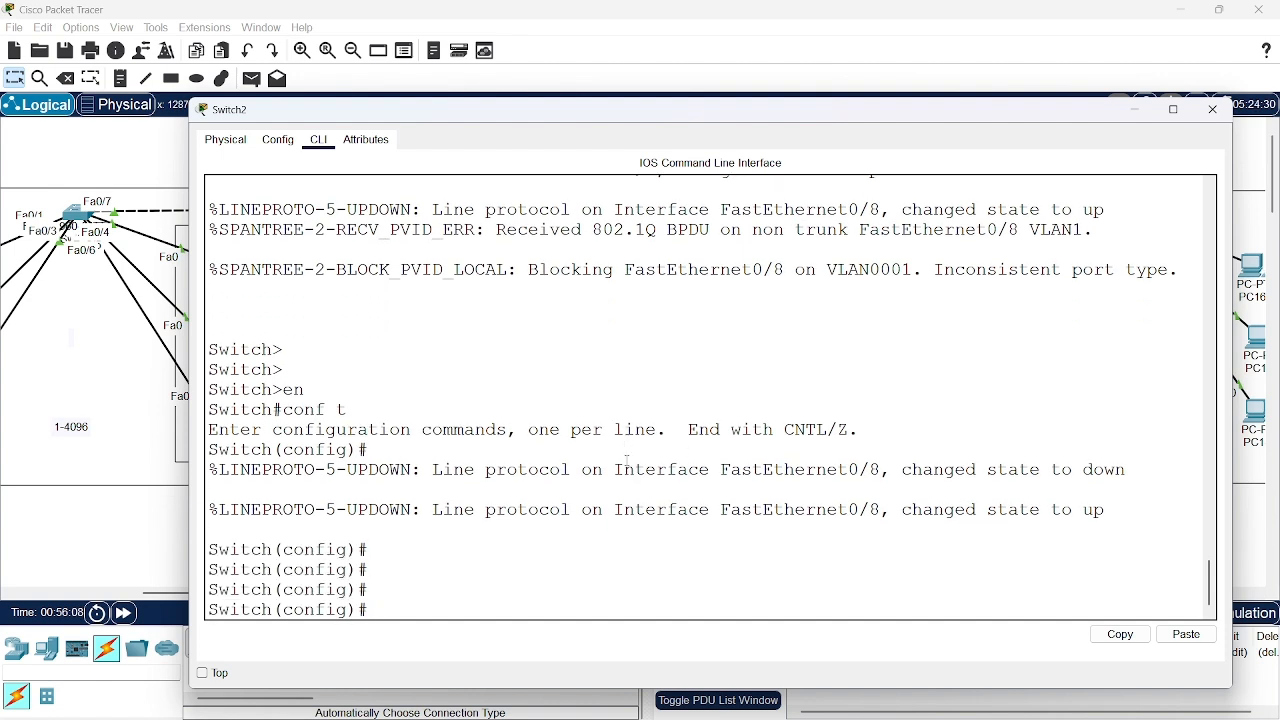
Enter interface configuration for port fa0/8 on Switch2 with int fa0/8
{"action": "type", "text": "int fa"}
{"action": "key", "text": "BackSpace"}
{"action": "key", "text": "BackSpace"}
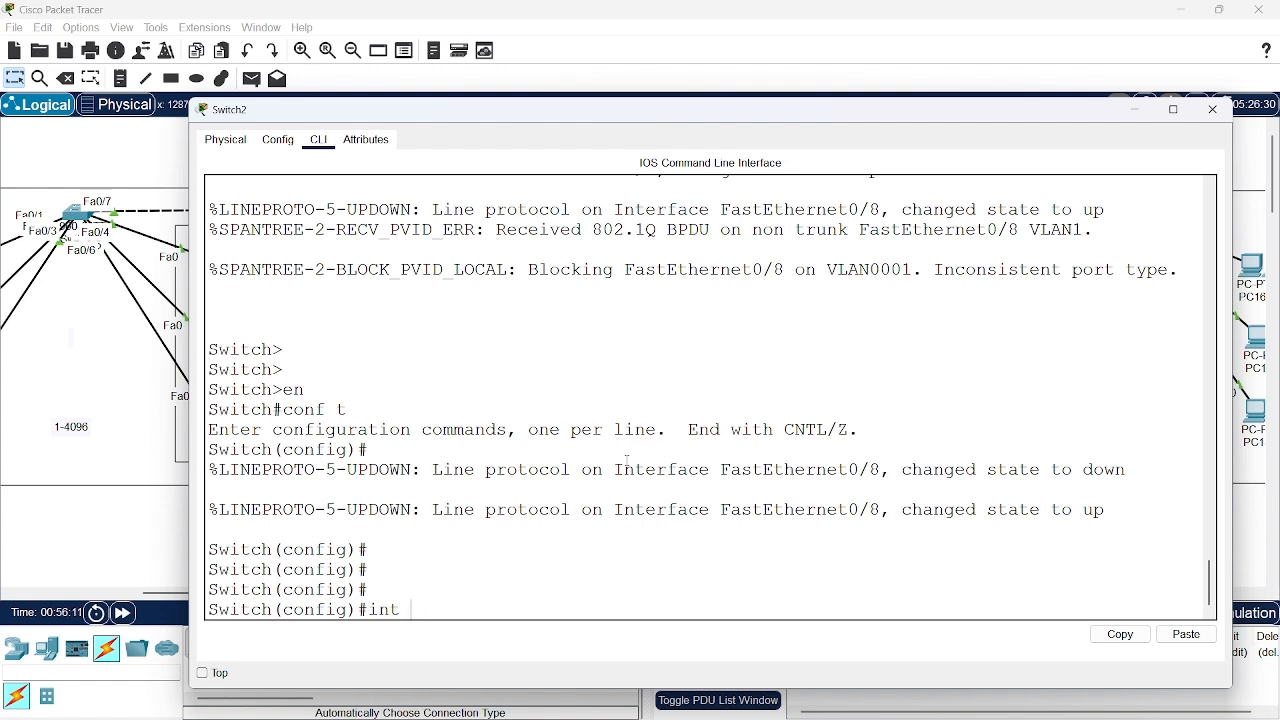
{"action": "type", "text": "fa"}
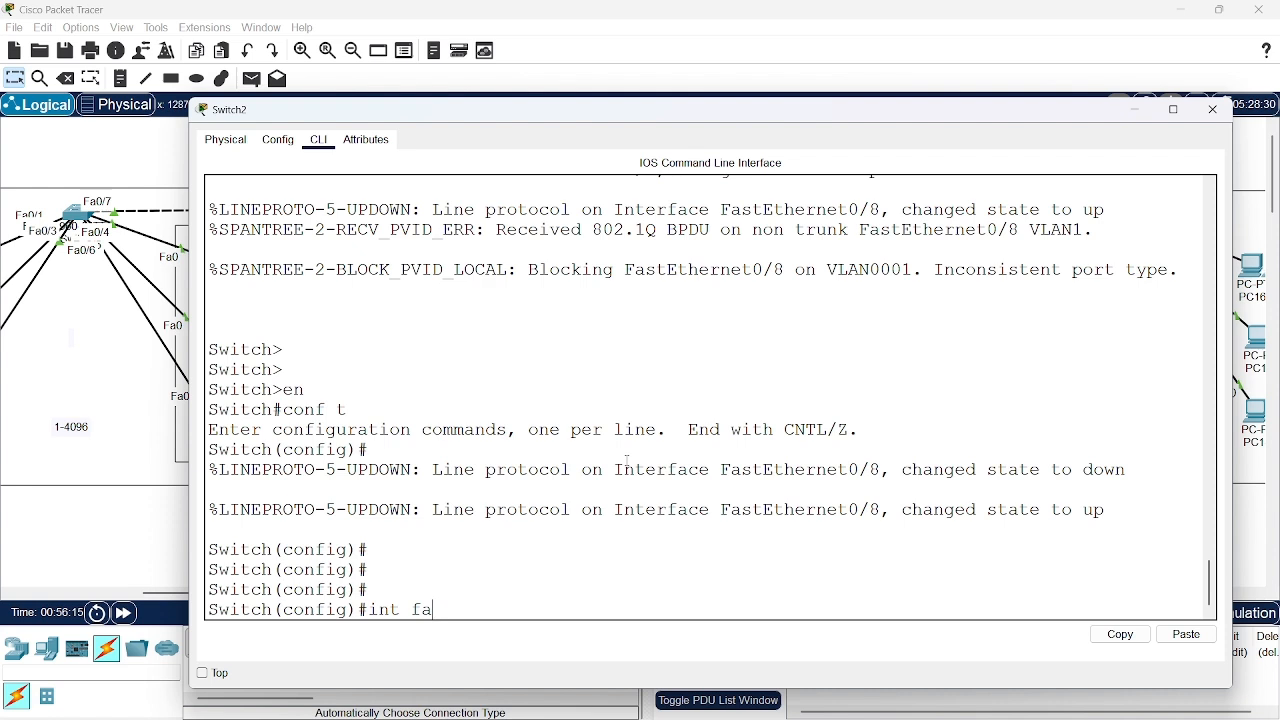
{"action": "type", "text": "0/8"}
{"action": "key", "text": "Return"}
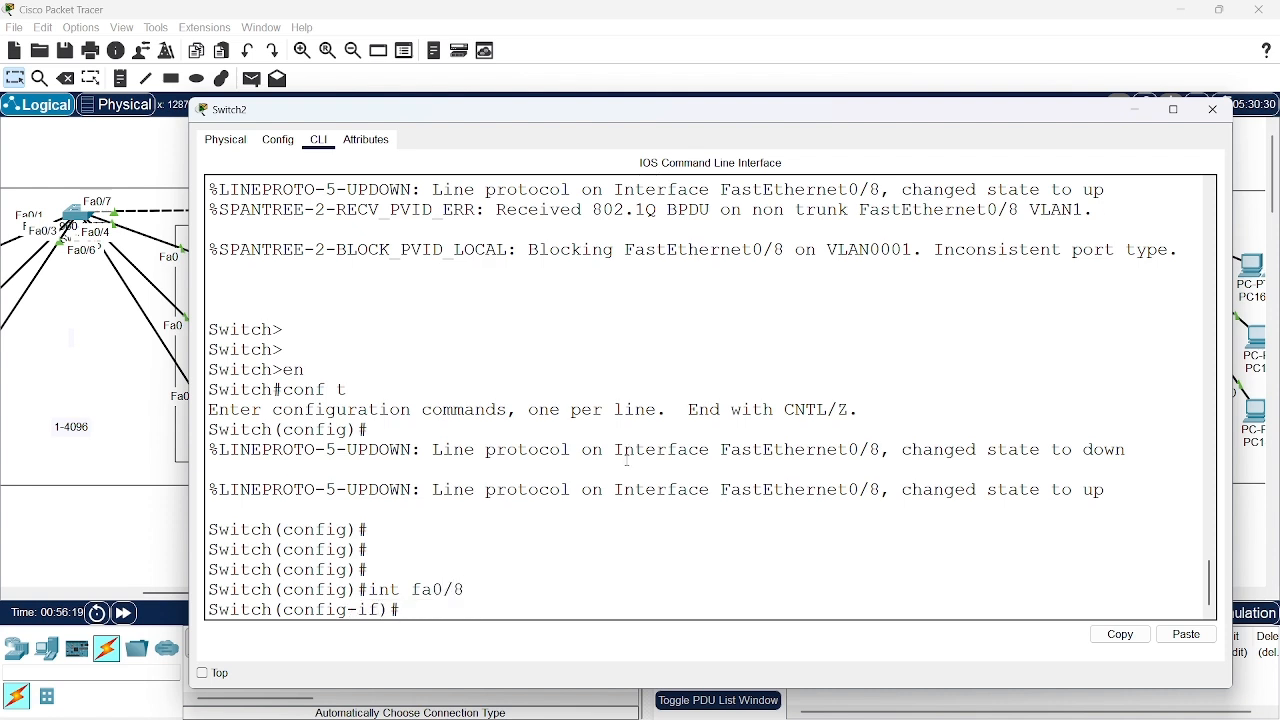
Set port fa0/8 on Switch2 to trunk mode with switchport mode trunk
{"action": "type", "text": "swi"}
{"action": "key", "text": "Tab"}
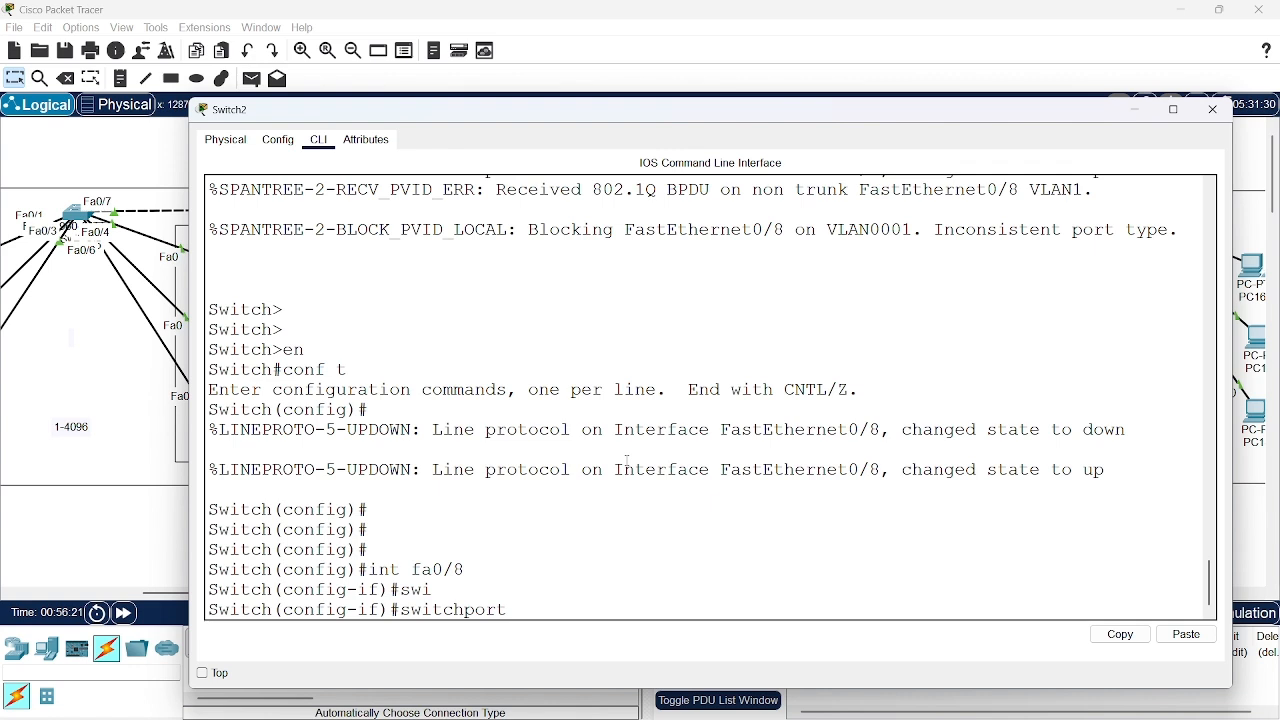
{"action": "type", "text": "mode trunk"}
{"action": "key", "text": "Return"}
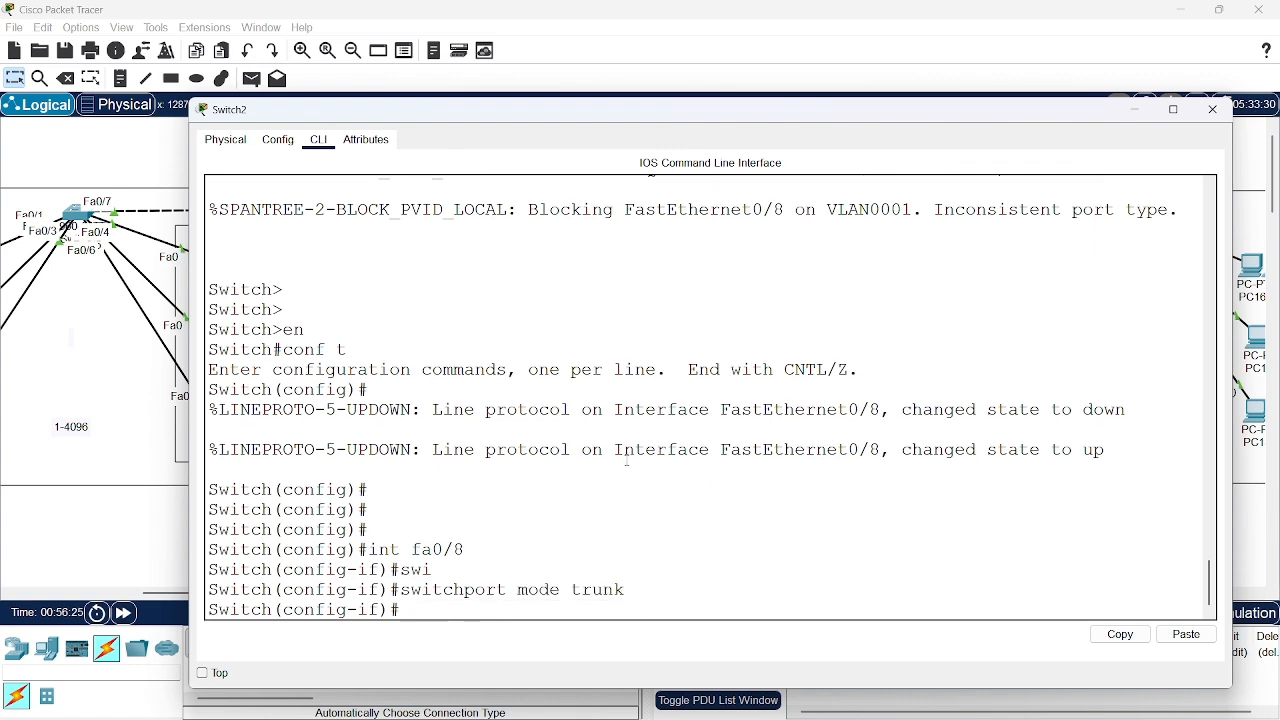
Exit the interface configuration and display Switch2's trunk interfaces with do show int trunk
{"action": "type", "text": "exit"}
{"action": "key", "text": "Return"}
{"action": "type", "text": "do show "}
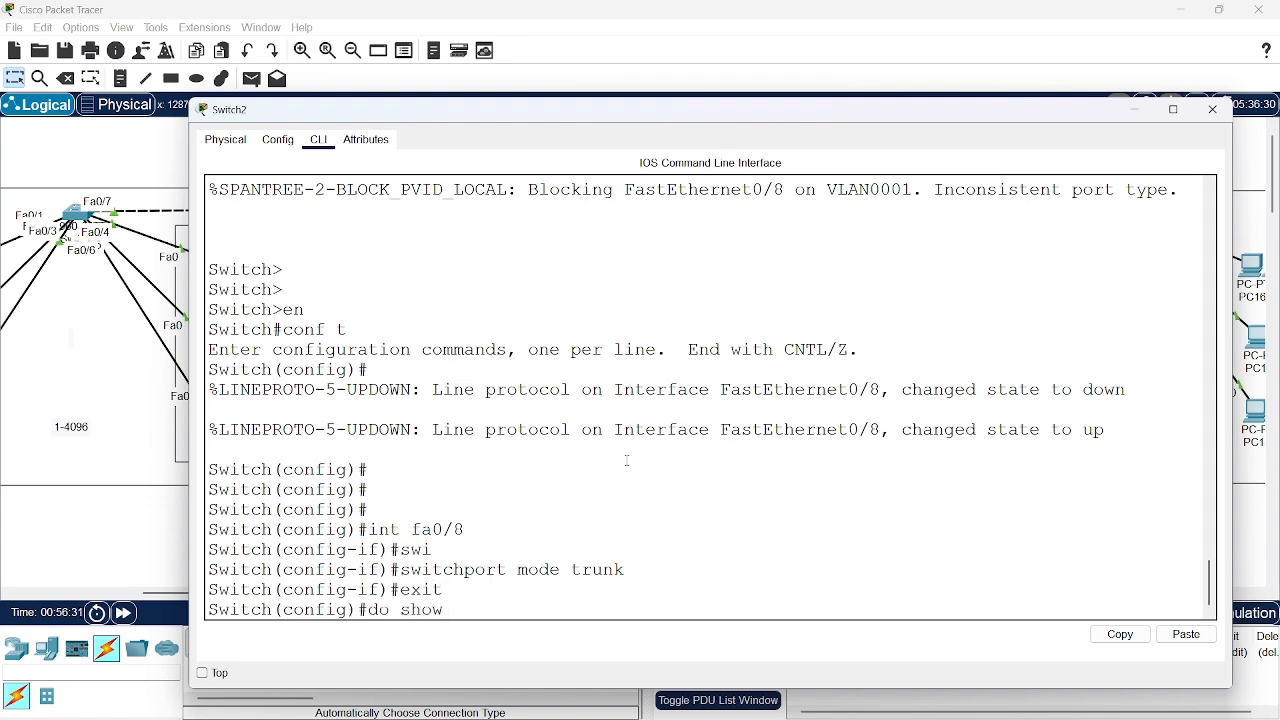
{"action": "type", "text": "int trunk"}
{"action": "key", "text": "Return"}
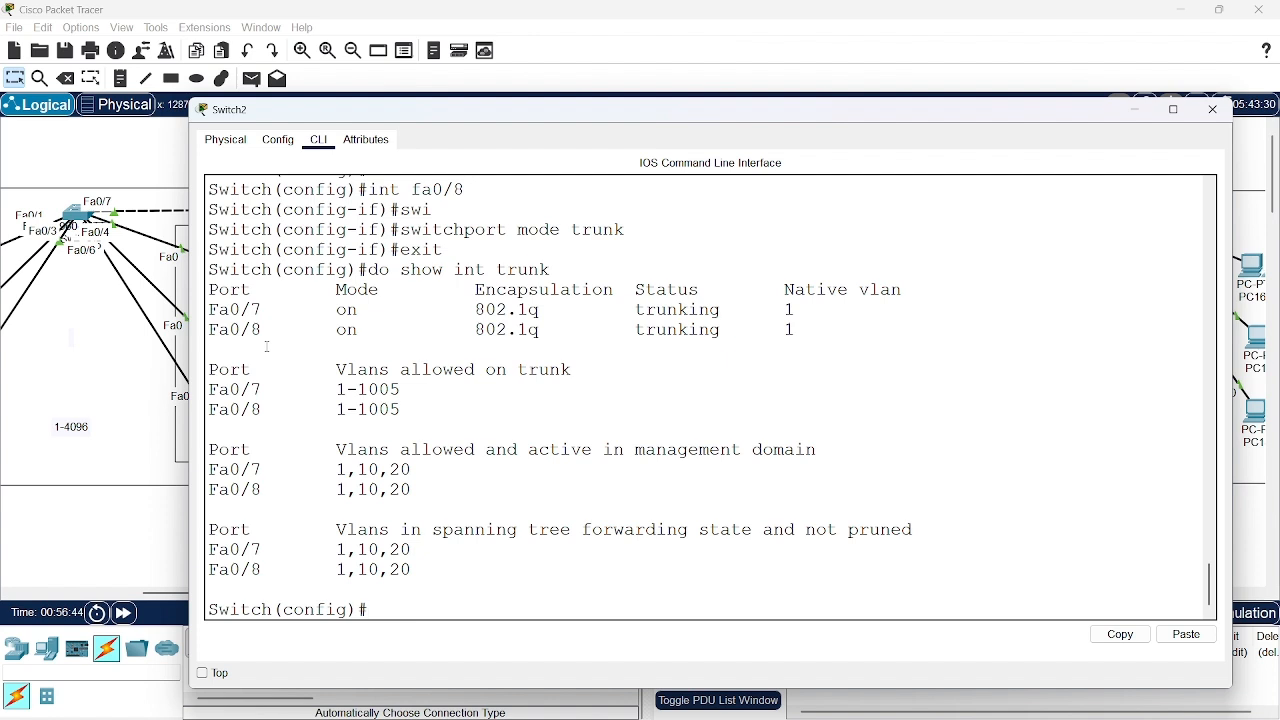
Close the Switch2 window and send a simple PDU from PC7 to PC13 to test connectivity across the trunk
{"action": "left_click", "coordinate": [1136, 110]}
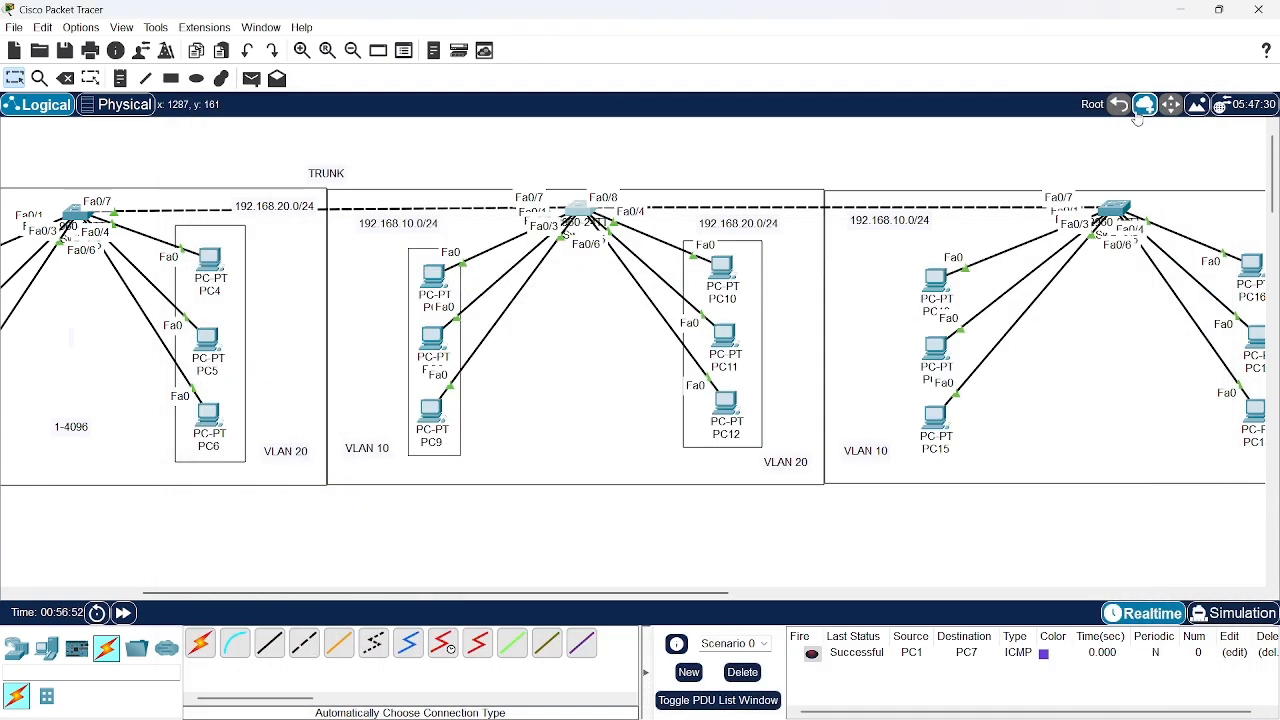
{"action": "scroll", "coordinate": [996, 167], "scroll_direction": "right", "scroll_amount": 3}
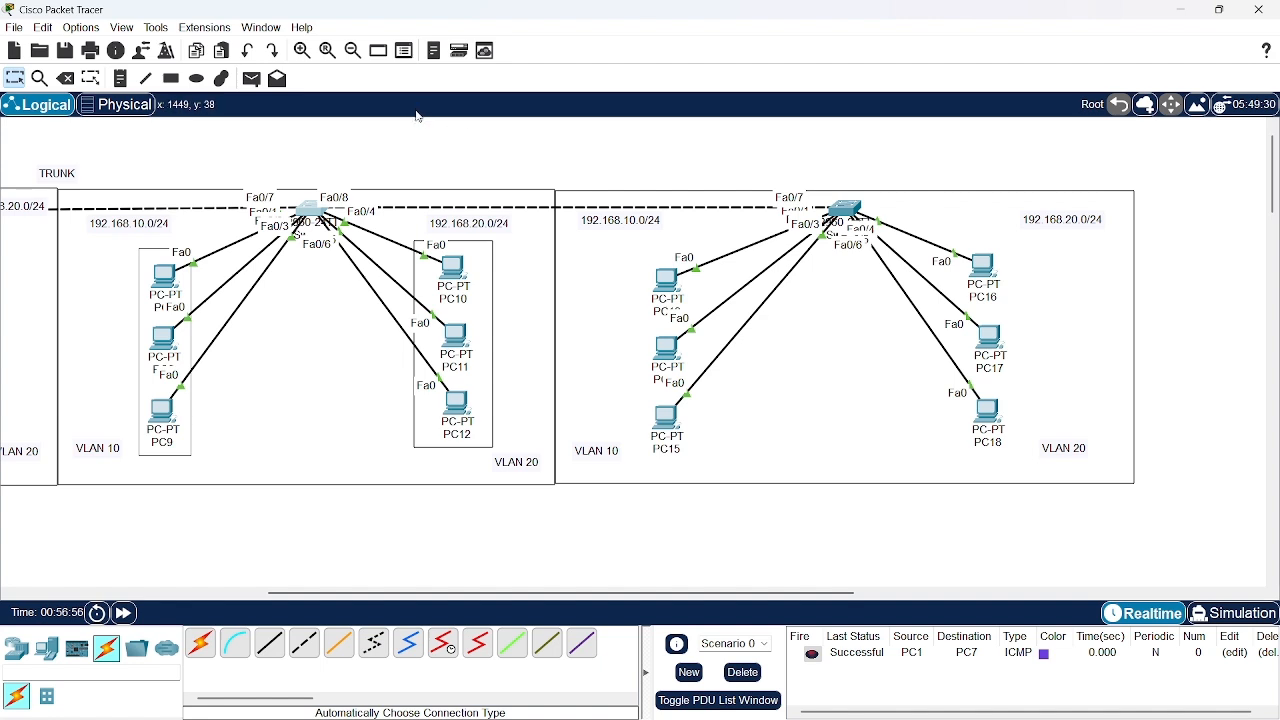
{"action": "left_click", "coordinate": [255, 85]}
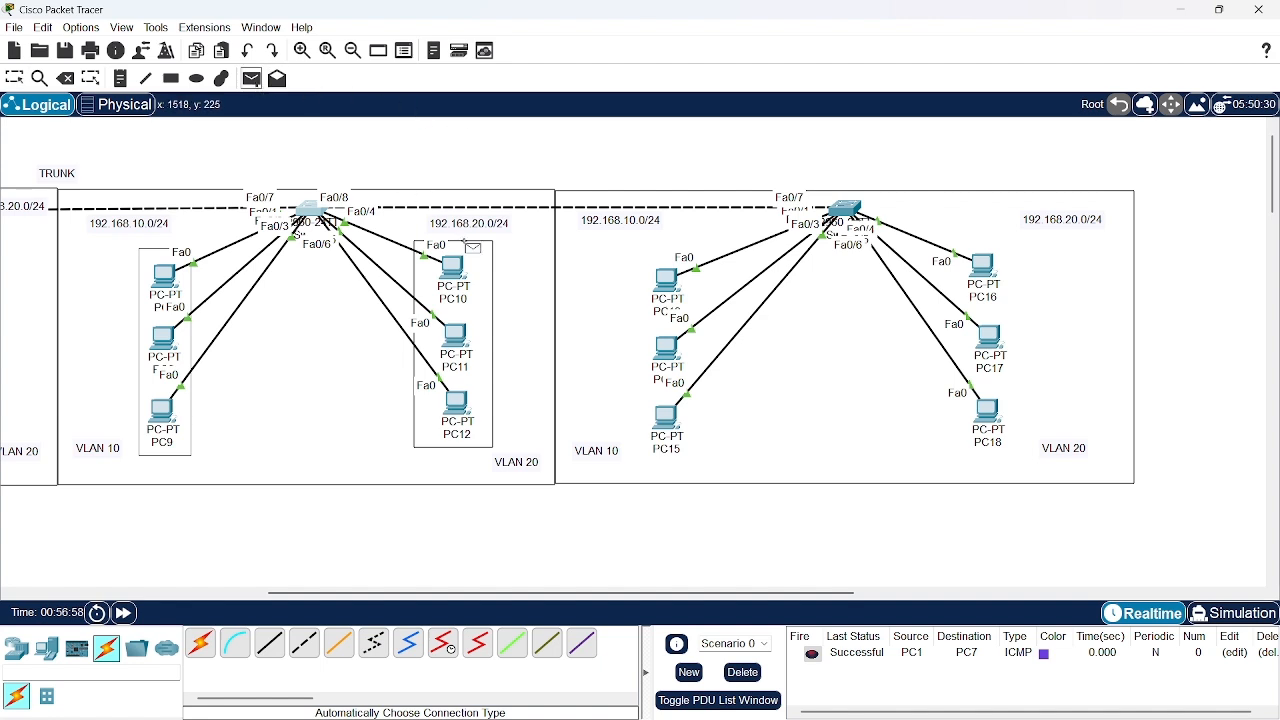
{"action": "left_click", "coordinate": [172, 276]}
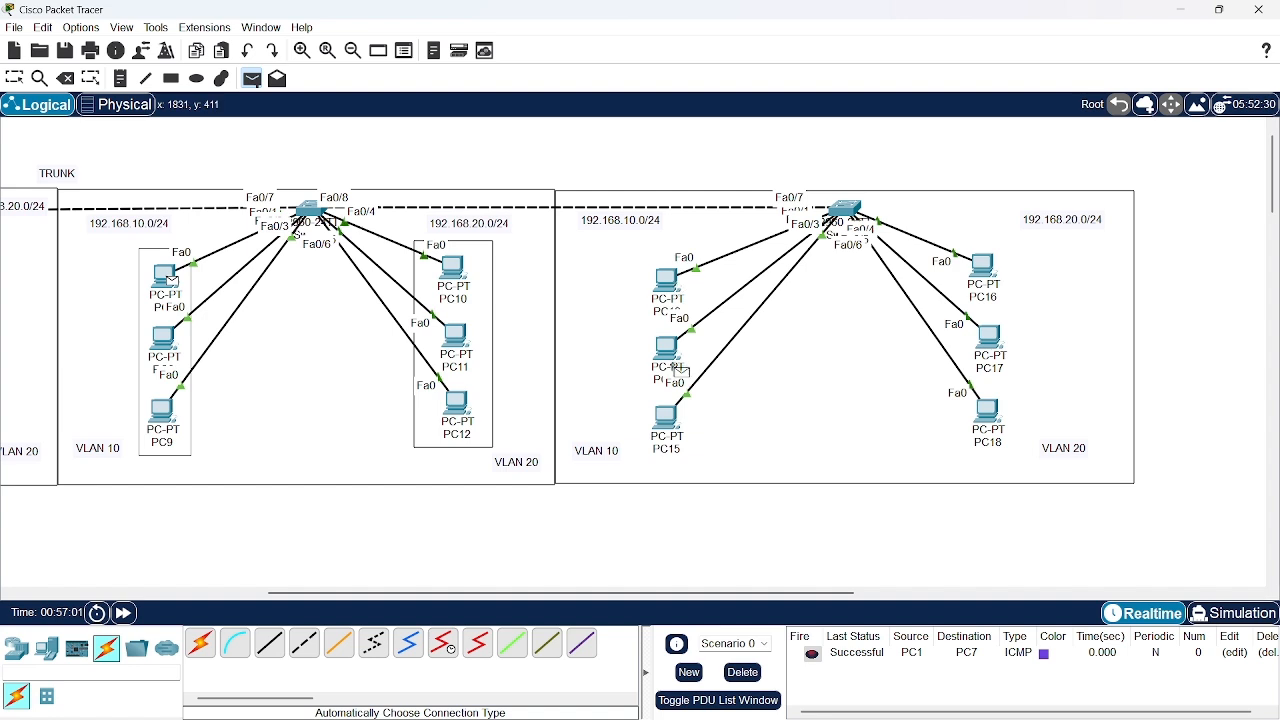
{"action": "left_click", "coordinate": [678, 292]}
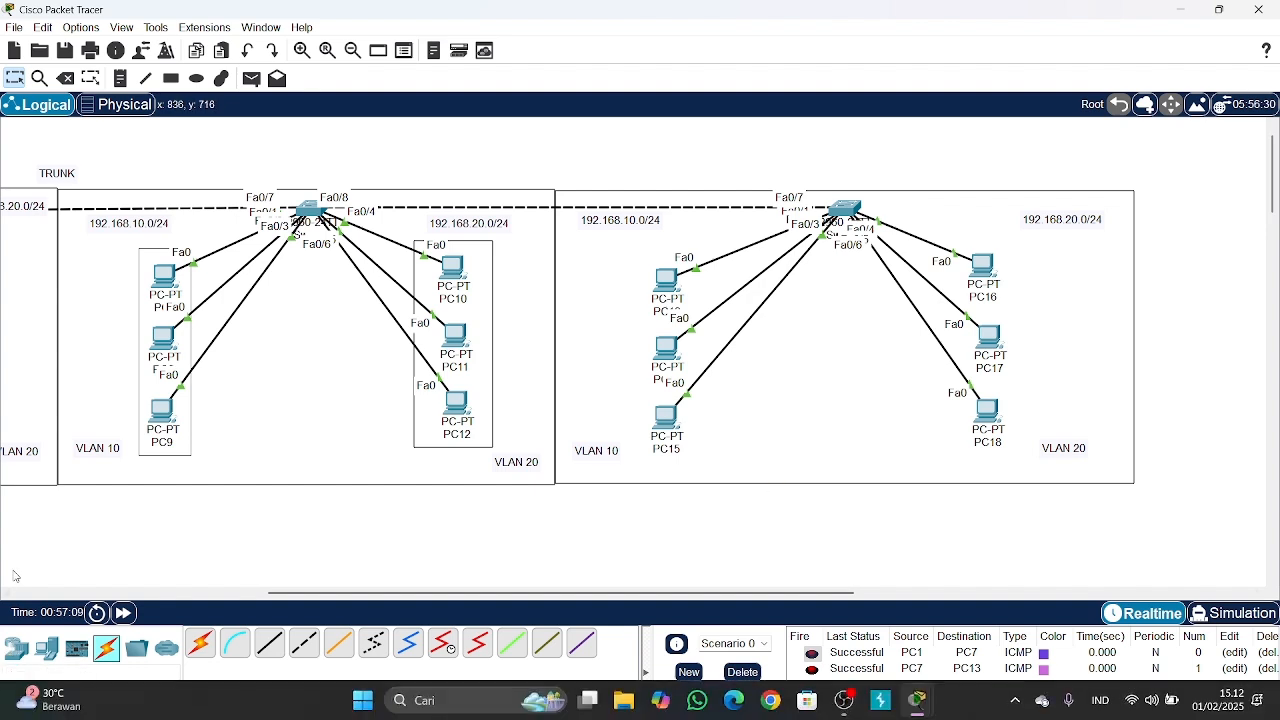
Place a 3560-24PS multilayer switch outside the third switch group, beyond its VLAN 20 side
{"action": "left_click", "coordinate": [16, 647]}
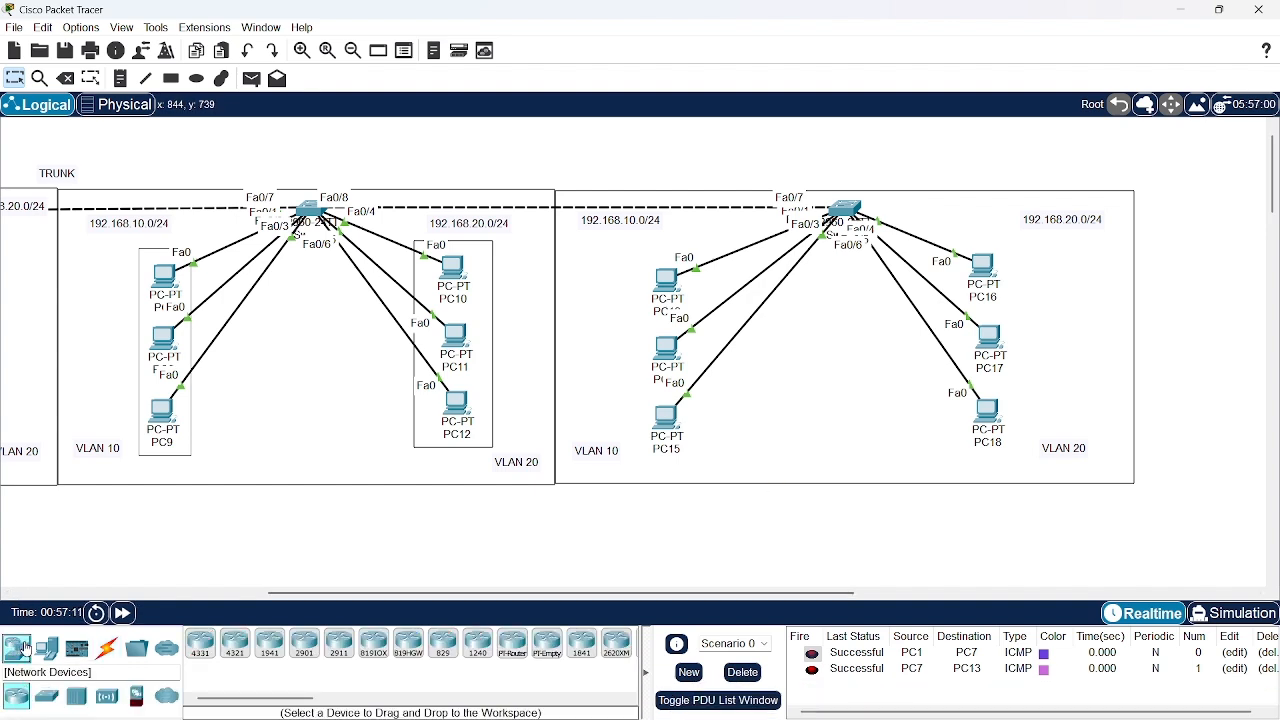
{"action": "left_click", "coordinate": [40, 696]}
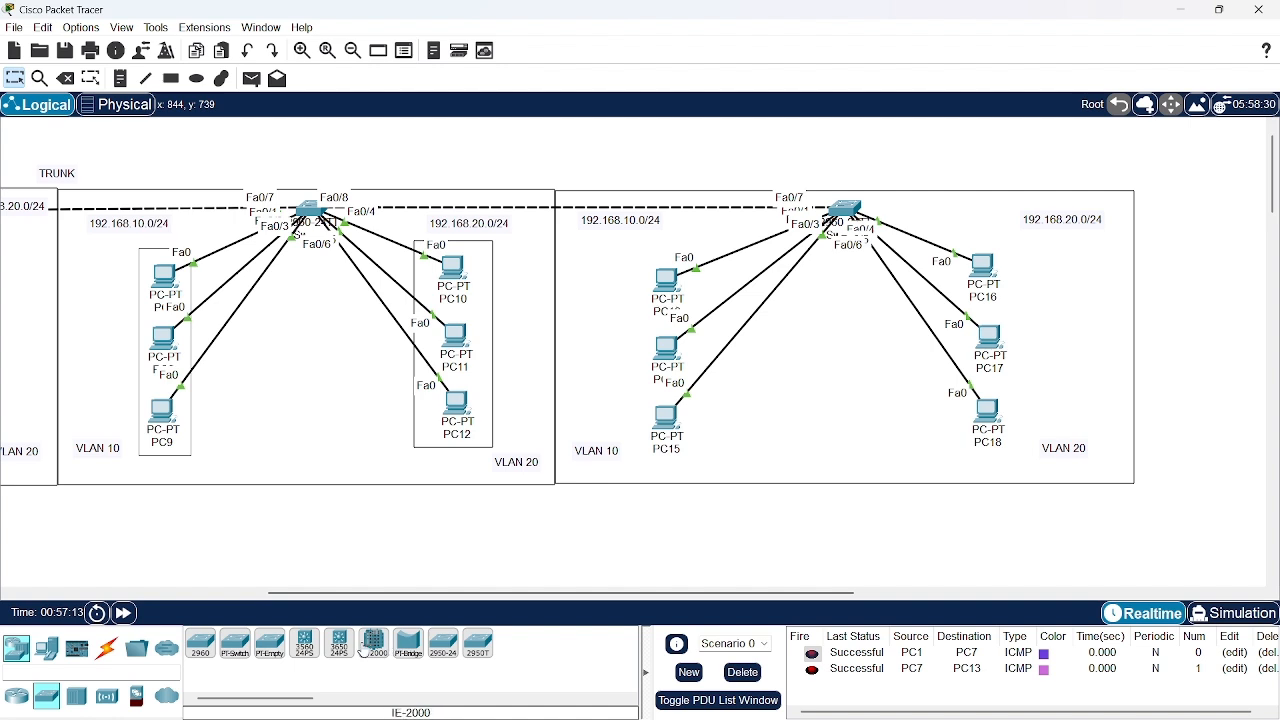
{"action": "left_click", "coordinate": [306, 647]}
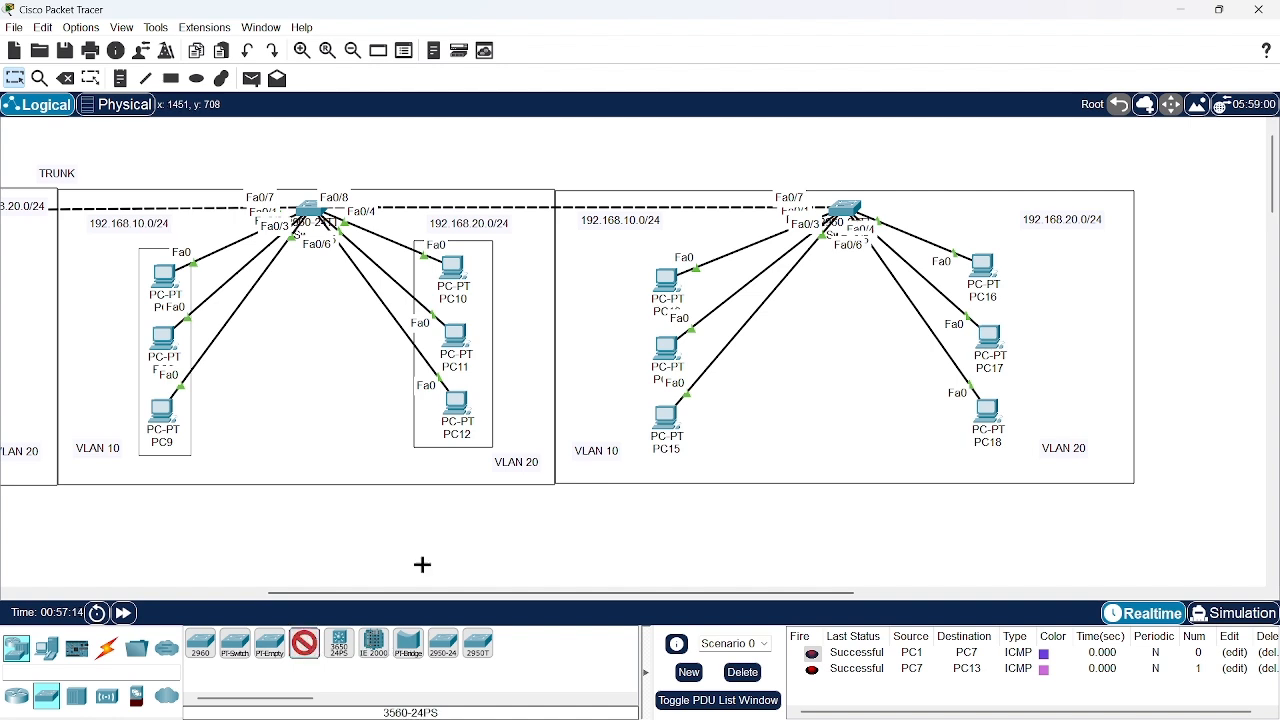
{"action": "left_click", "coordinate": [1189, 244]}
{"action": "scroll", "coordinate": [1180, 320], "scroll_direction": "right", "scroll_amount": 6}
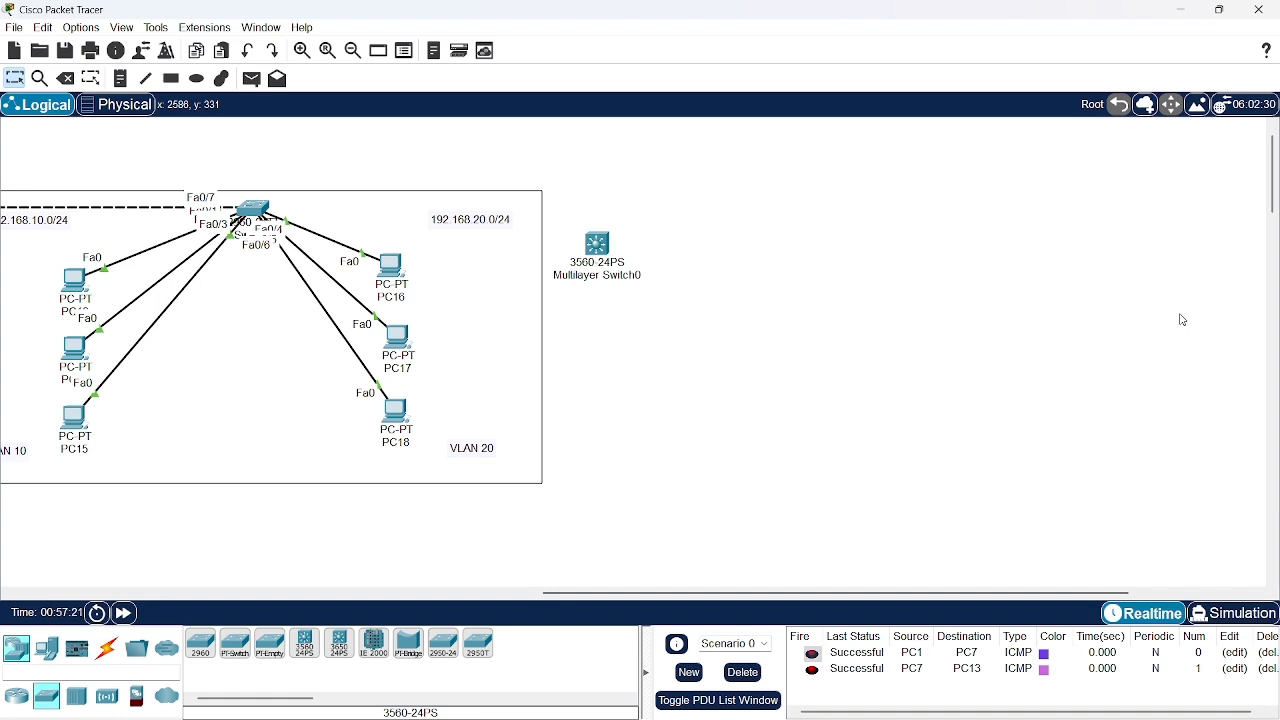
{"action": "left_click_drag", "start_coordinate": [603, 246], "coordinate": [636, 238]}
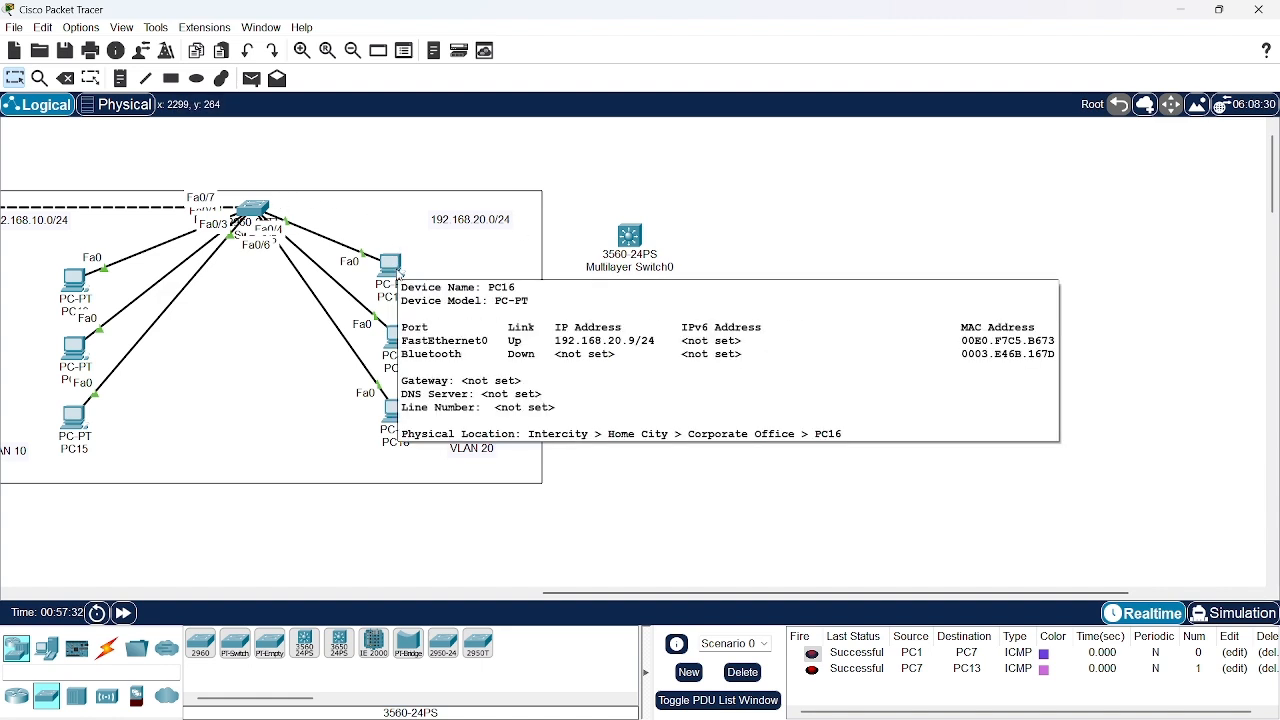
Connect the multilayer switch to Switch3 with an automatically chosen cable and align it level with Switch3
{"action": "left_click", "coordinate": [104, 652]}
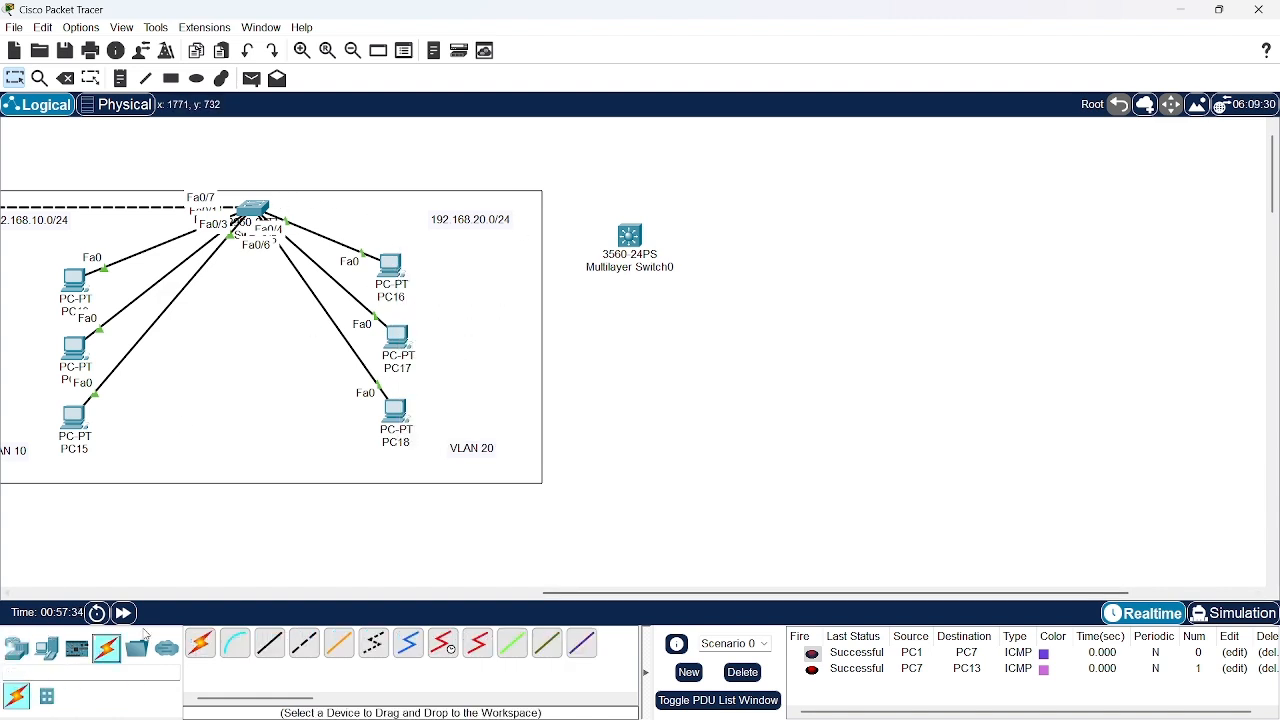
{"action": "left_click", "coordinate": [200, 643]}
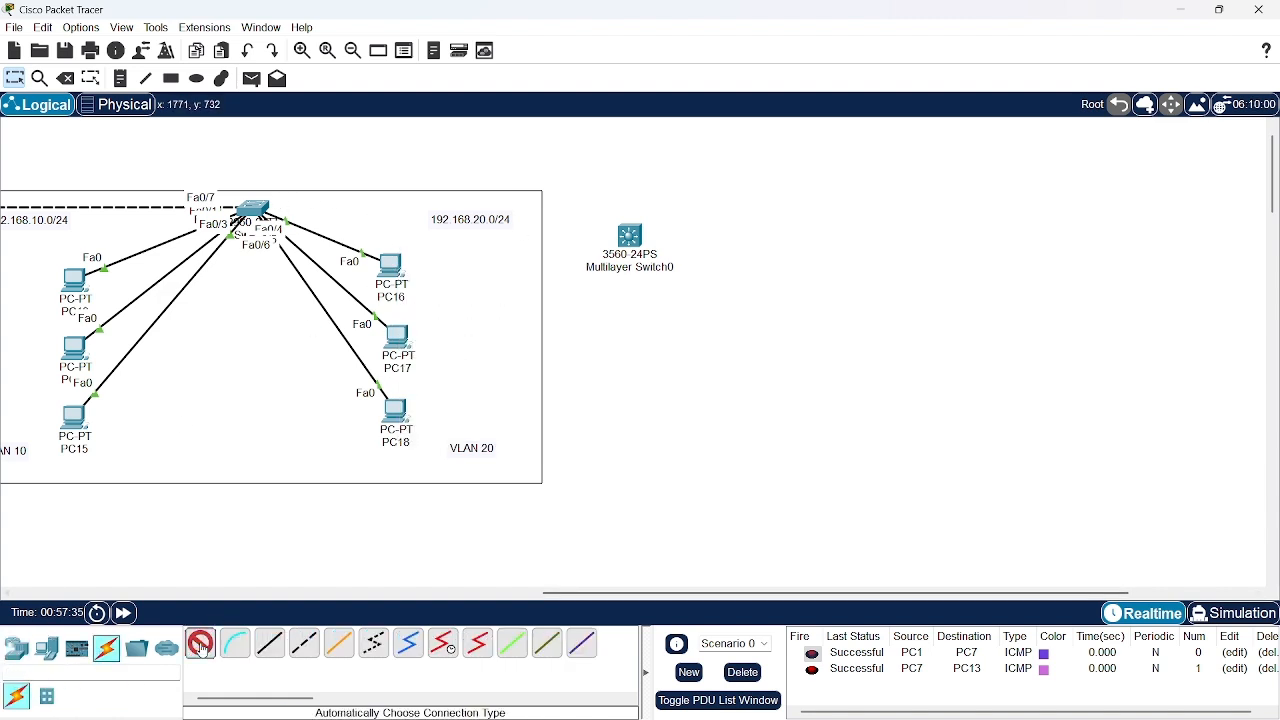
{"action": "left_click", "coordinate": [632, 240]}
{"action": "left_click", "coordinate": [255, 206]}
{"action": "left_click", "coordinate": [255, 206]}
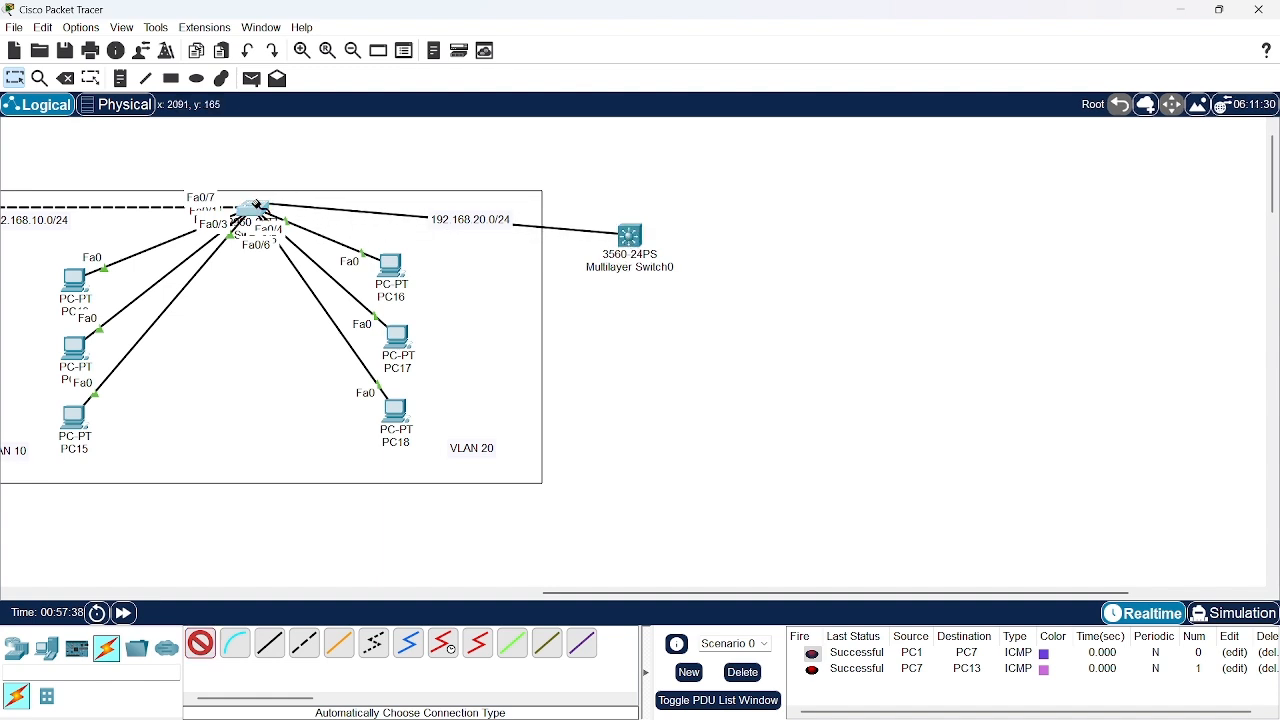
{"action": "left_click_drag", "start_coordinate": [632, 235], "coordinate": [633, 210]}
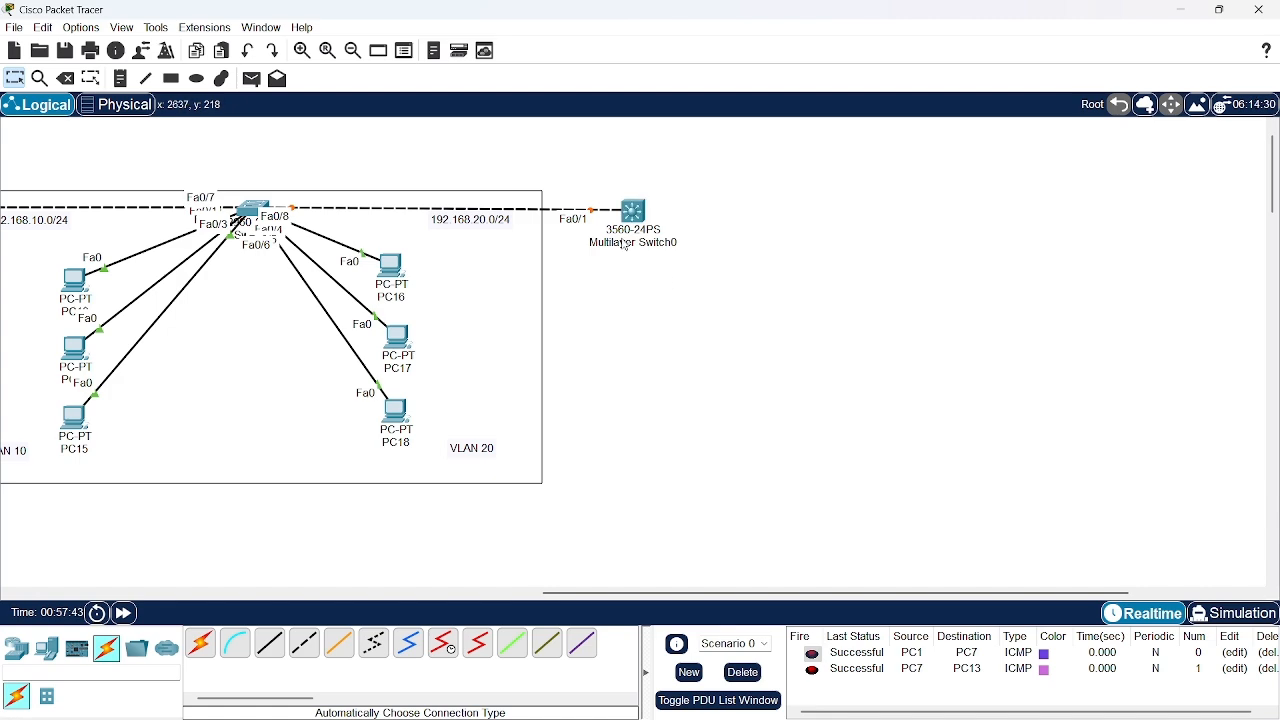
Open Switch3's command line, widen its window and leave the current interface configuration with exit
{"action": "mouse_move", "coordinate": [626, 245]}
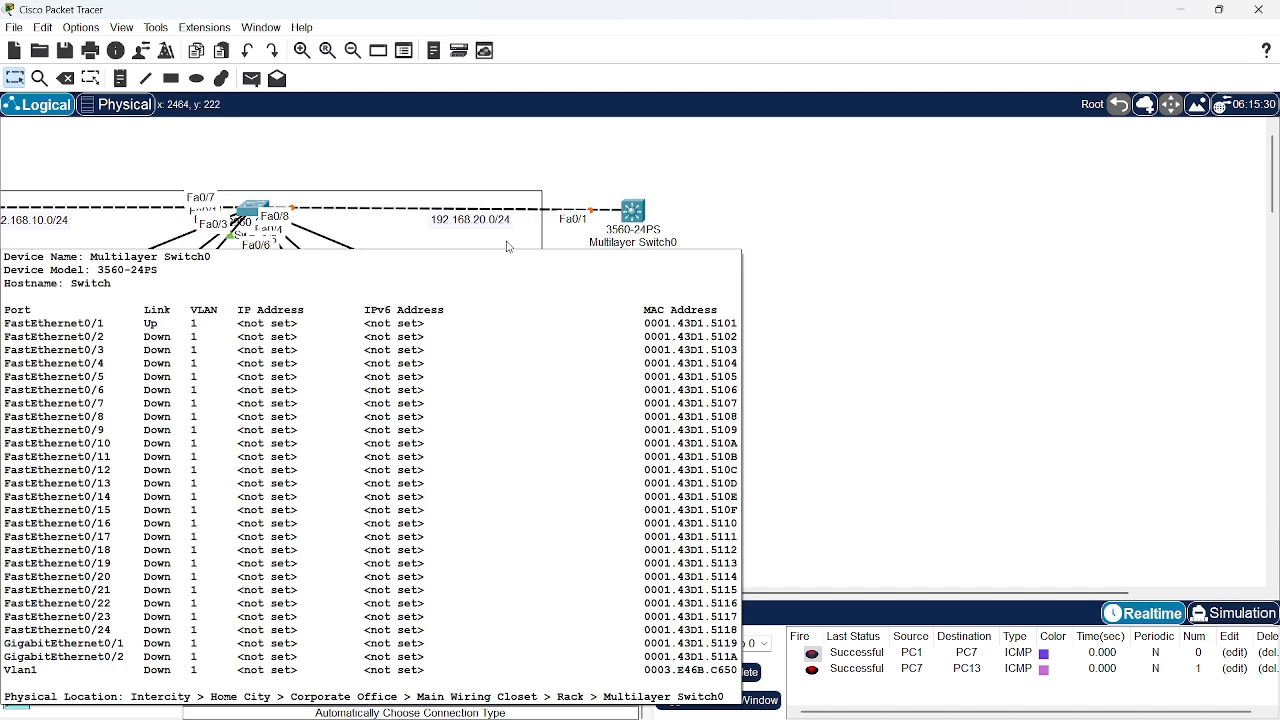
{"action": "left_click", "coordinate": [262, 207]}
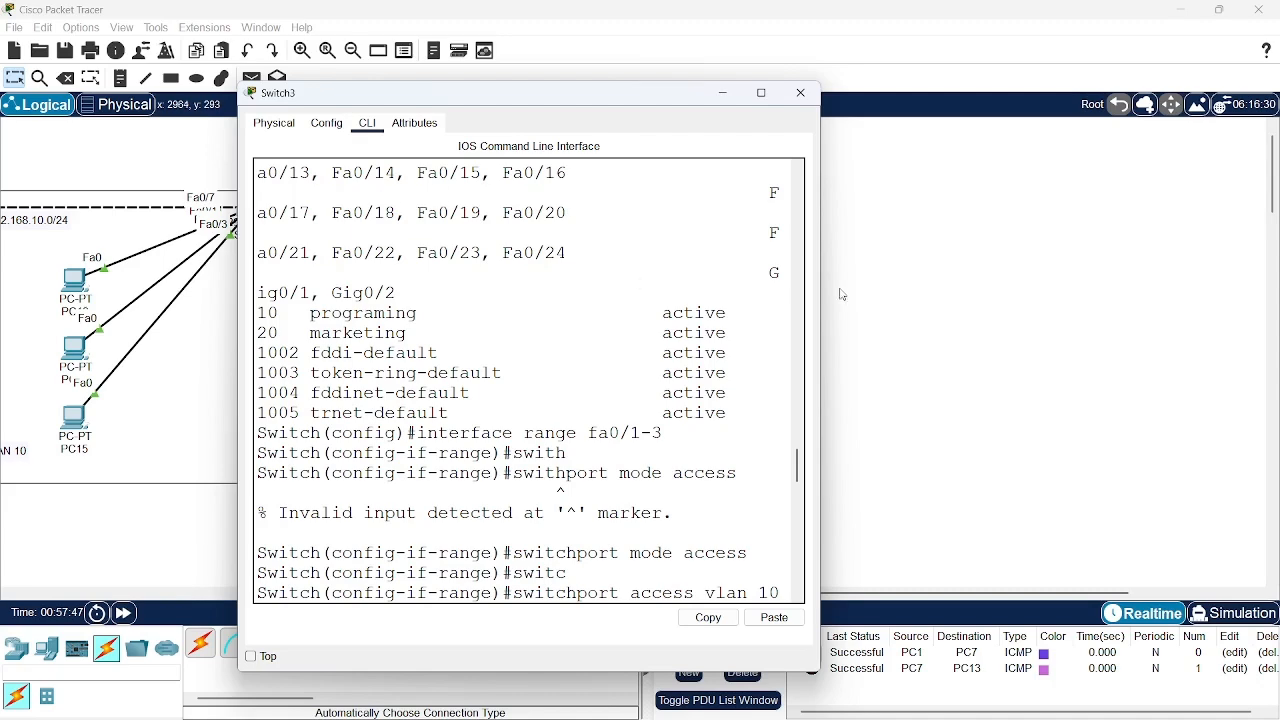
{"action": "left_click_drag", "start_coordinate": [820, 280], "coordinate": [1262, 282]}
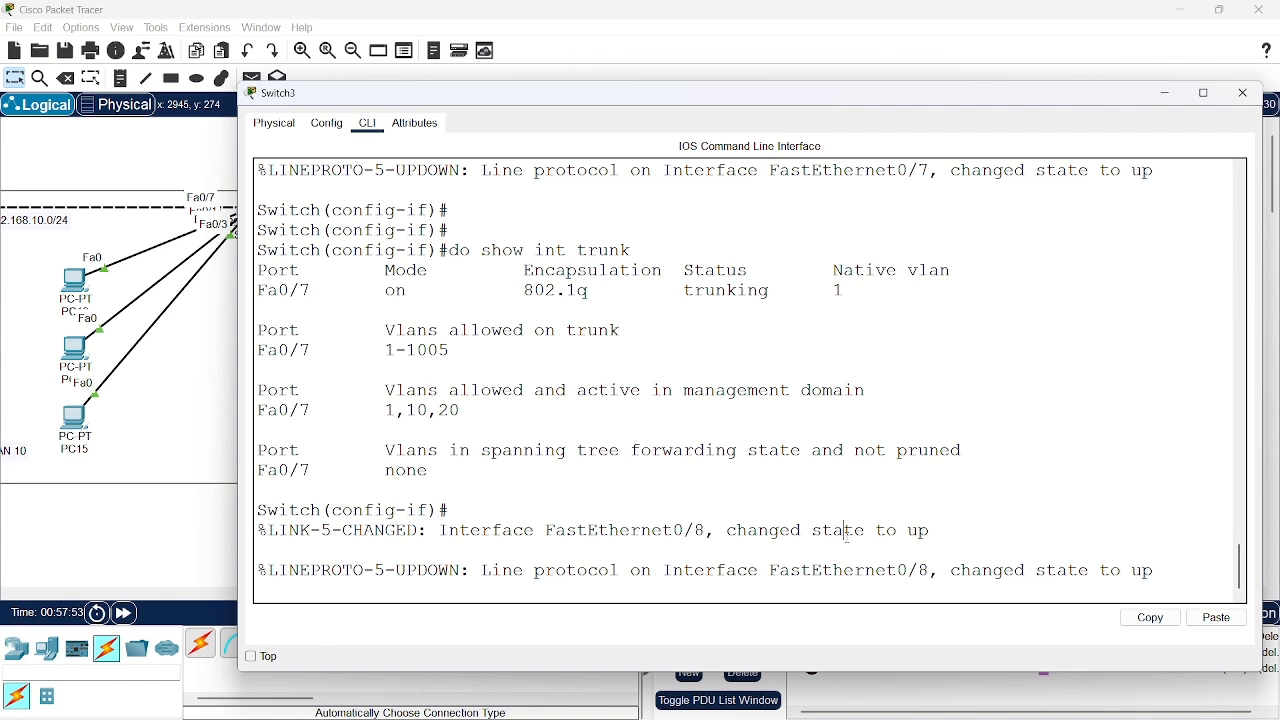
{"action": "key", "text": "Return"}
{"action": "key", "text": "Return"}
{"action": "key", "text": "Return"}
{"action": "type", "text": "exit"}
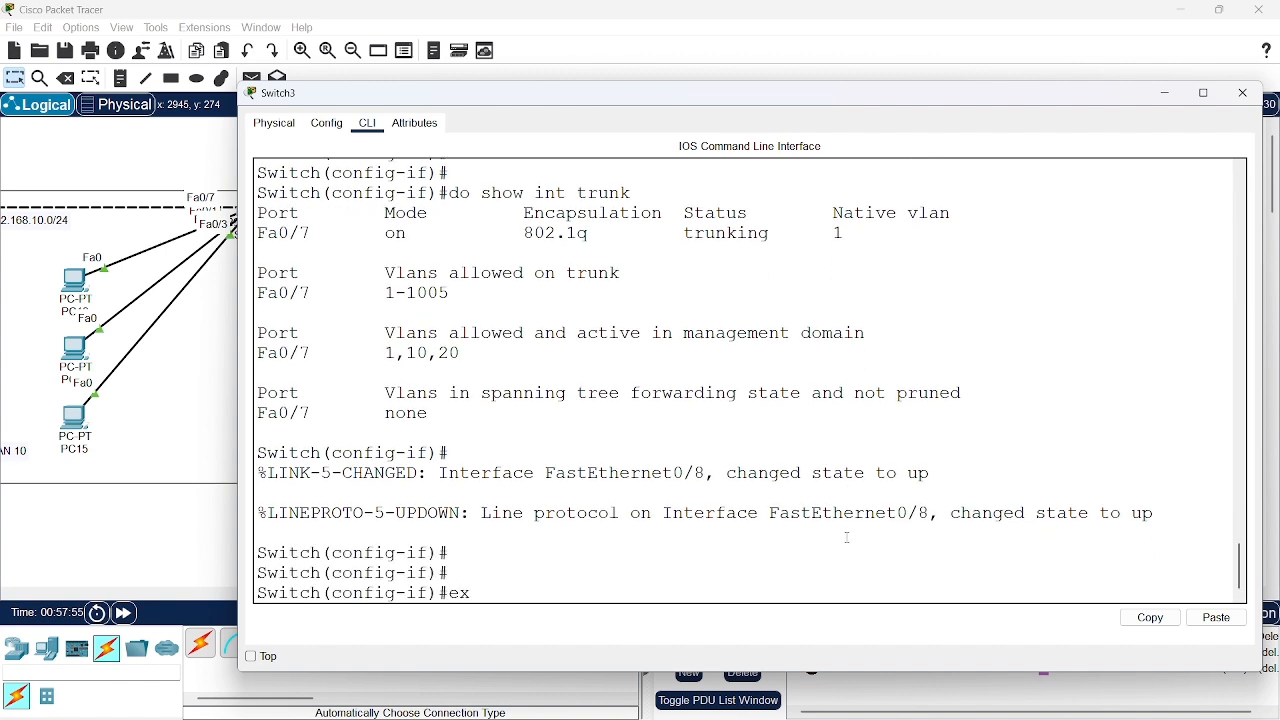
{"action": "key", "text": "Return"}
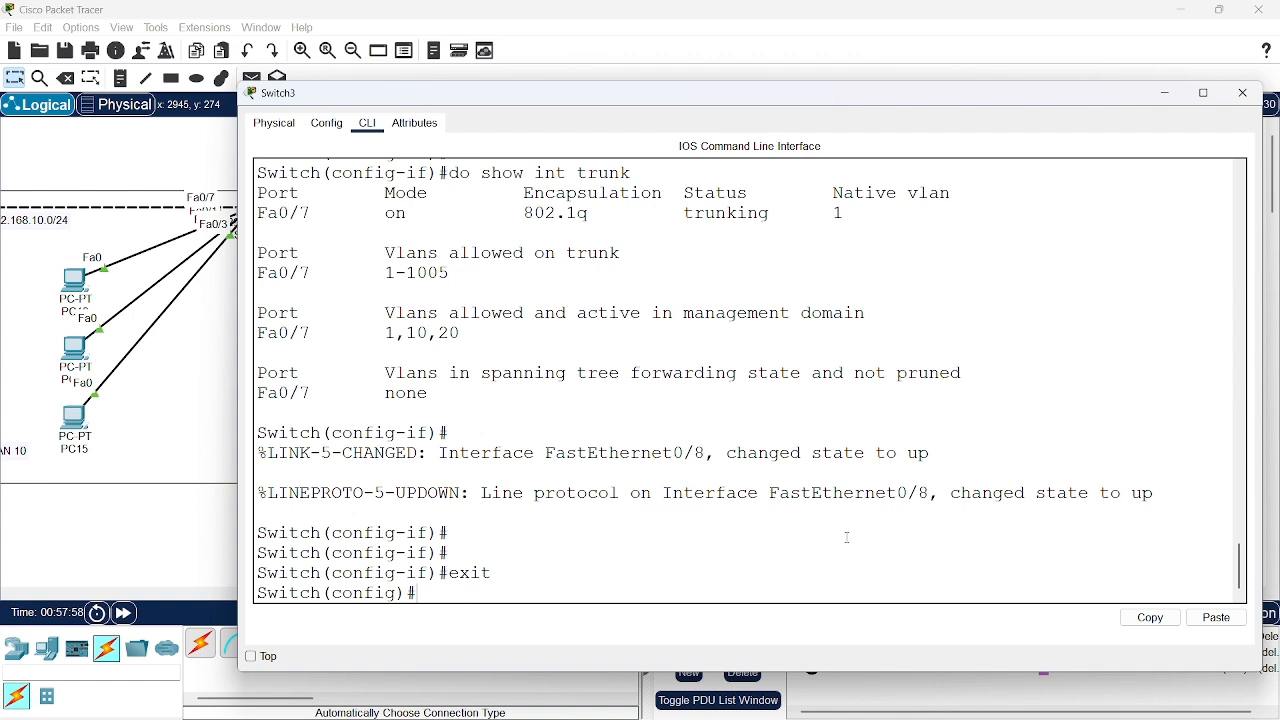
Enter interface configuration for port fa0/8 on Switch3 with int fa0/8
{"action": "type", "text": "int fa0/8"}
{"action": "key", "text": "Return"}
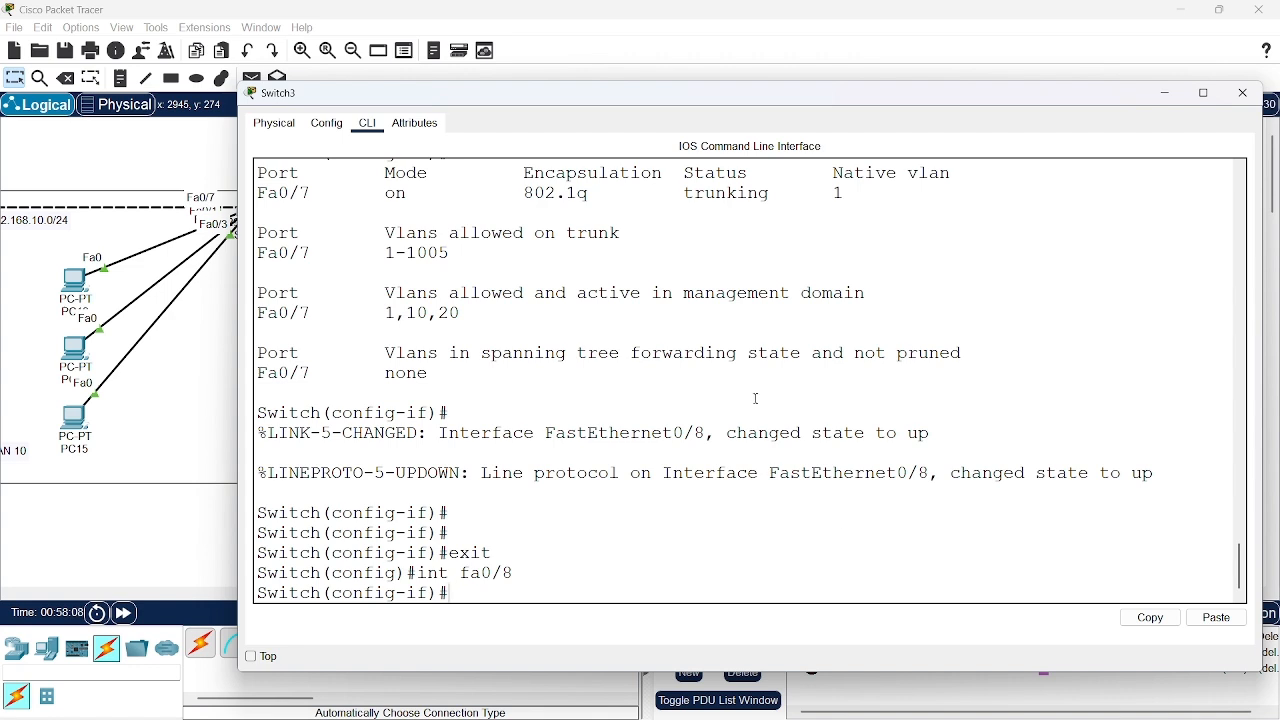
{"action": "scroll", "coordinate": [745, 285], "scroll_direction": "up", "scroll_amount": 3}
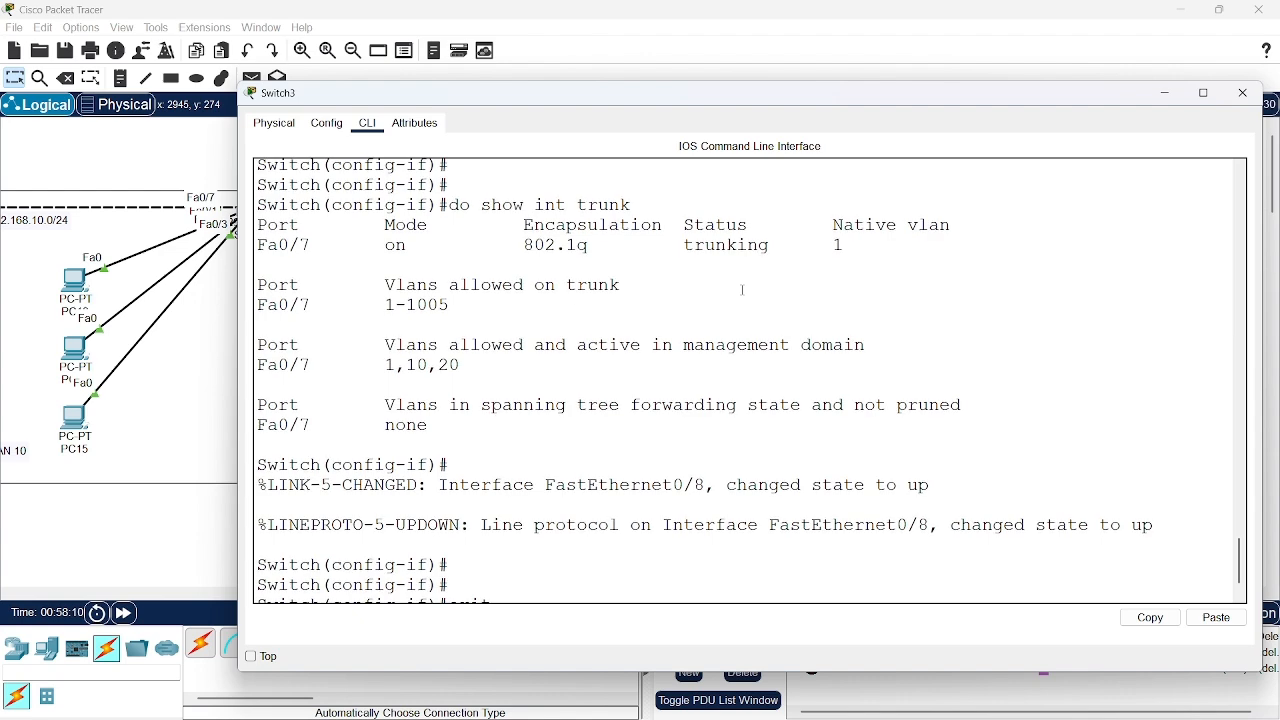
{"action": "scroll", "coordinate": [742, 290], "scroll_direction": "down", "scroll_amount": 3}
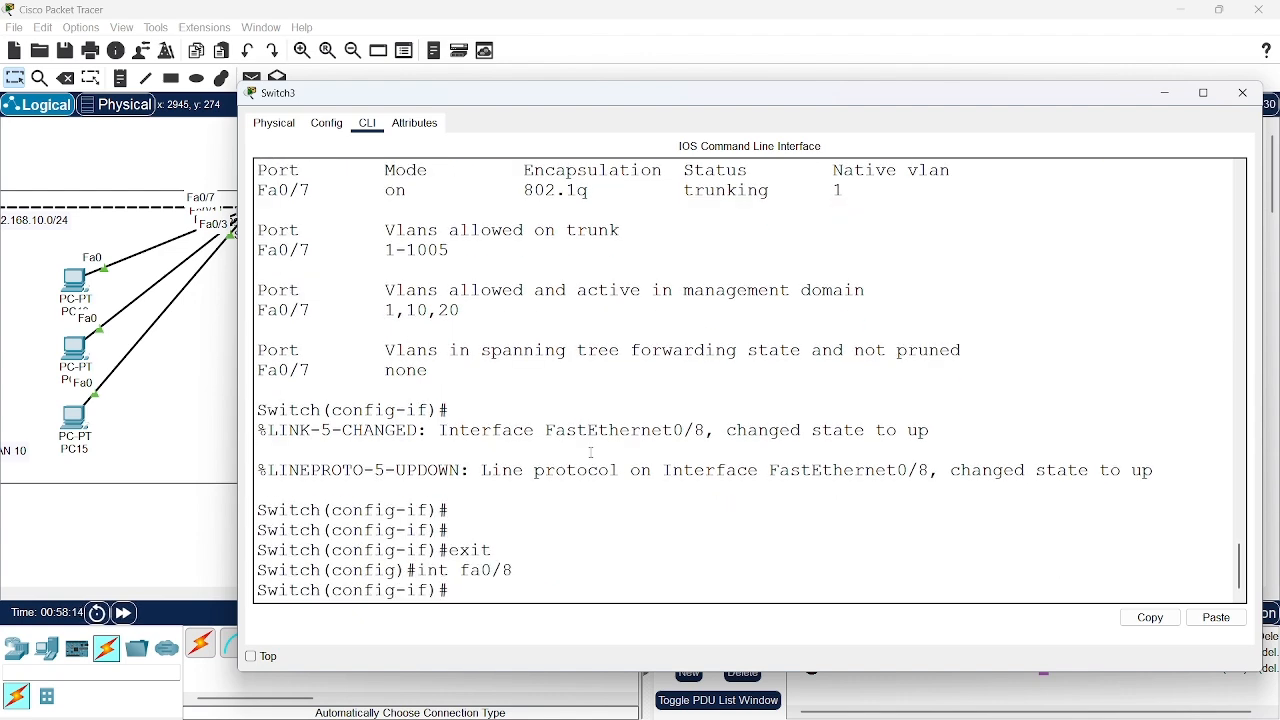
Set port fa0/8 on Switch3 to trunk mode with switchport mode trunk
{"action": "type", "text": "swit"}
{"action": "key", "text": "Tab"}
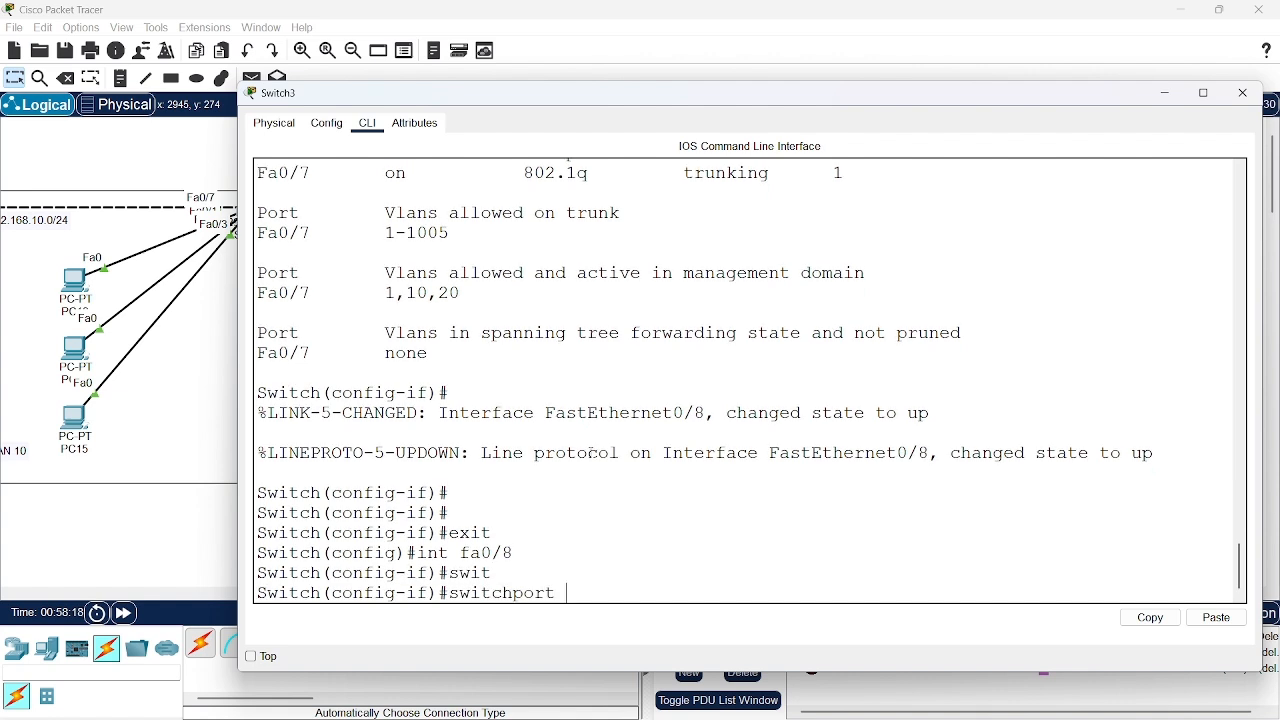
{"action": "type", "text": "mode trunk"}
{"action": "key", "text": "Return"}
Exit the interface configuration, display Switch3's trunk interfaces with do show int trunk, and minimize the Switch3 window
{"action": "key", "text": "Return"}
{"action": "key", "text": "Return"}
{"action": "key", "text": "Return"}
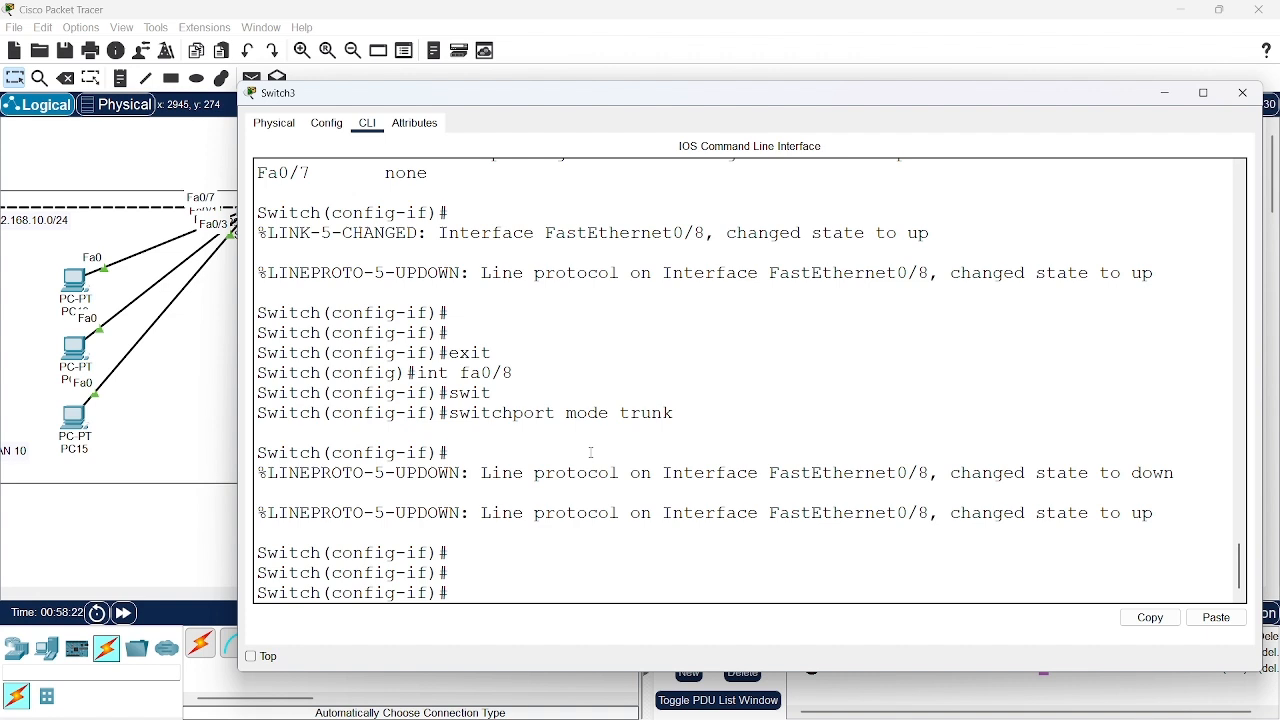
{"action": "type", "text": "exit"}
{"action": "key", "text": "Return"}
{"action": "type", "text": "do"}
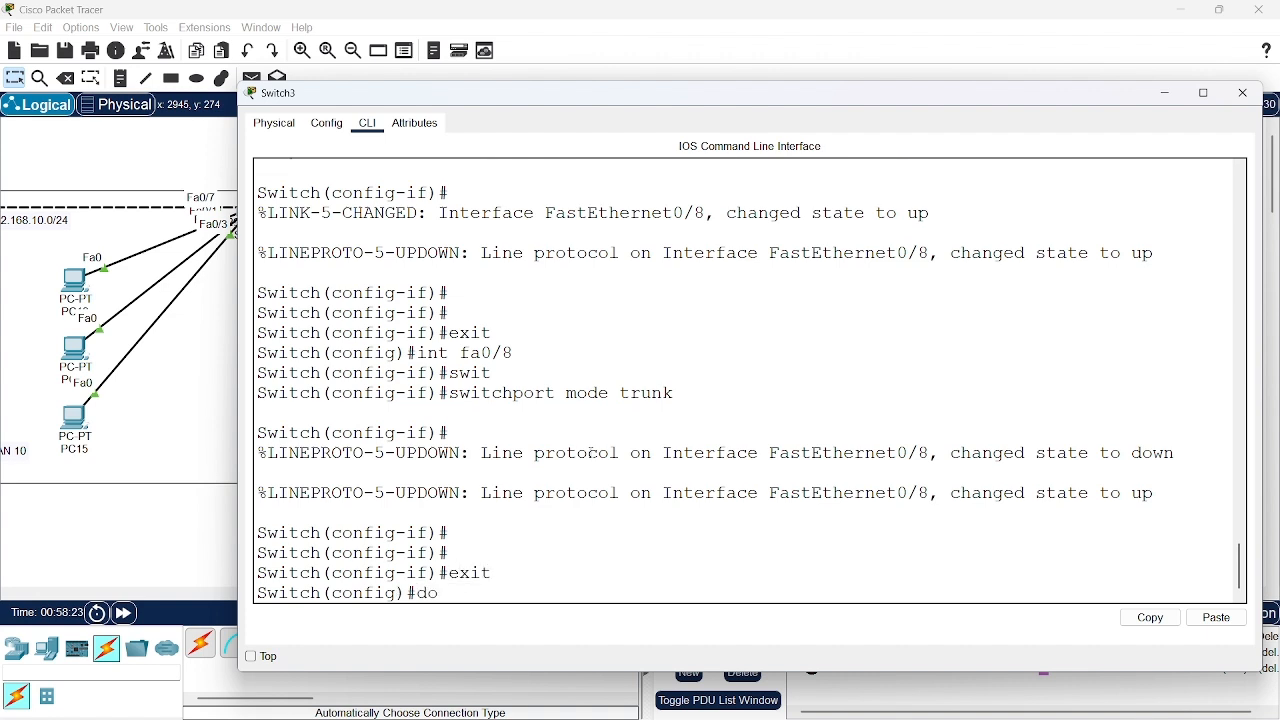
{"action": "type", "text": " show int trunk"}
{"action": "key", "text": "Return"}
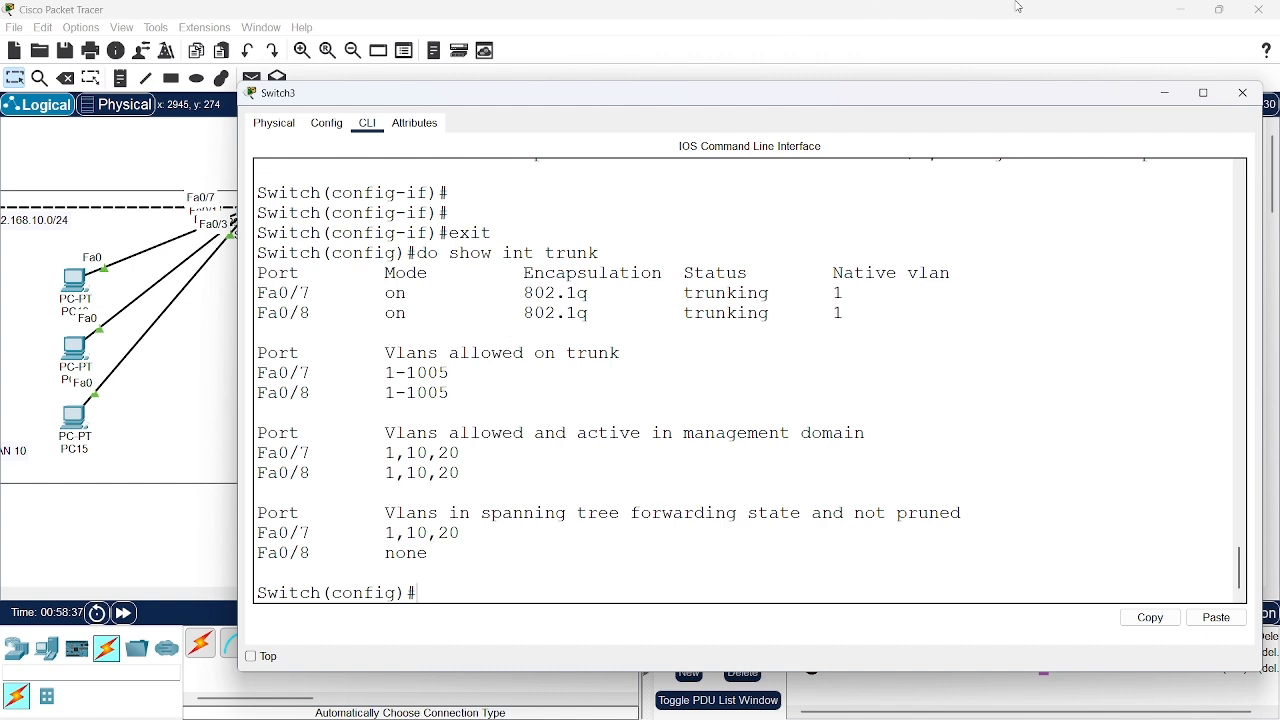
{"action": "left_click", "coordinate": [1160, 95]}
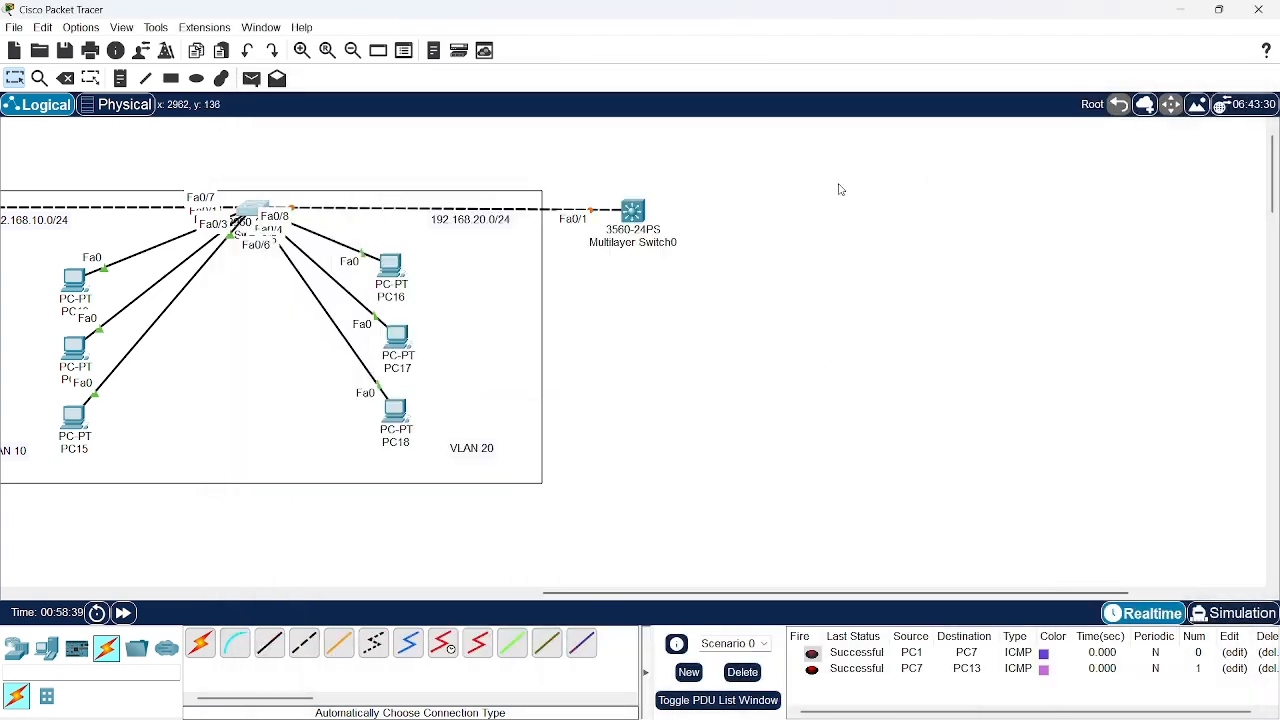
Open the command line of Multilayer Switch0 and widen its window to reach the initial configuration prompt
{"action": "left_click", "coordinate": [638, 210]}
{"action": "left_click", "coordinate": [578, 172]}
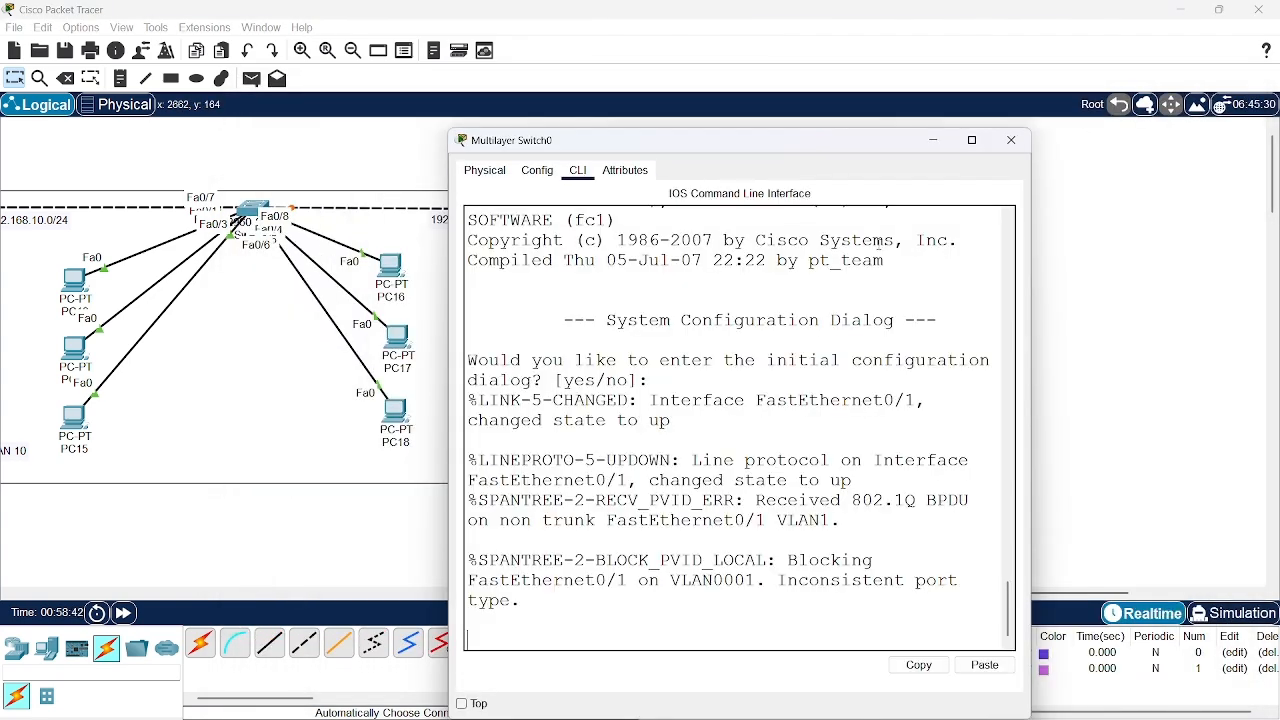
{"action": "left_click_drag", "start_coordinate": [871, 140], "coordinate": [687, 107]}
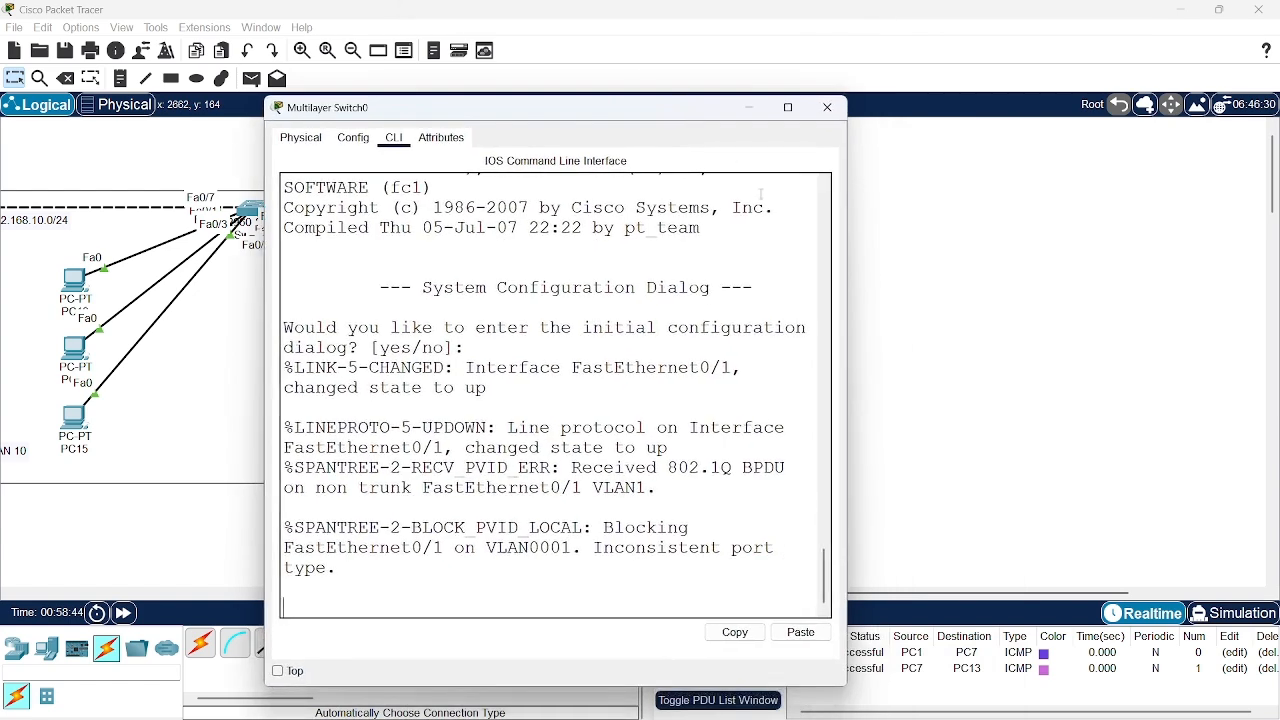
{"action": "left_click_drag", "start_coordinate": [846, 243], "coordinate": [1240, 278]}
{"action": "key", "text": "Return"}
{"action": "key", "text": "Return"}
{"action": "key", "text": "Return"}
{"action": "key", "text": "Return"}
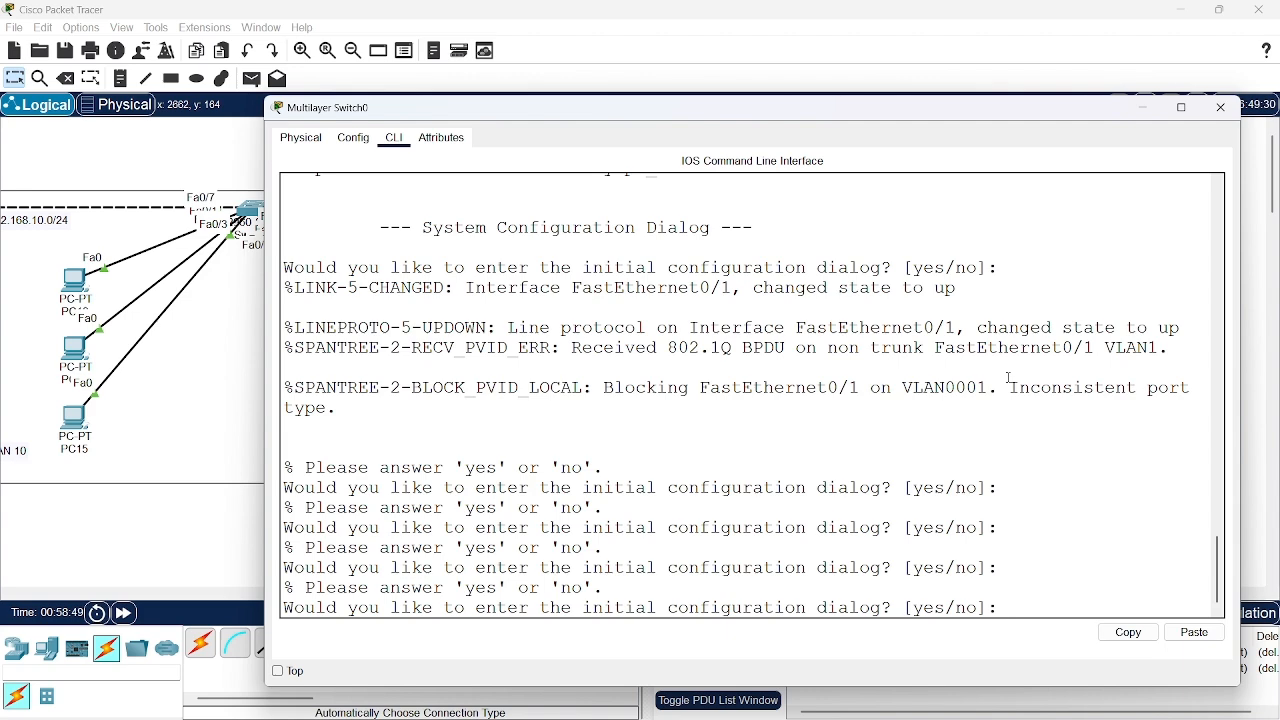
Try the initial configuration dialog on Multilayer Switch0, answering yes, declining basic management setup with no, and leaving the remaining prompts blank
{"action": "type", "text": "yes"}
{"action": "key", "text": "Return"}
{"action": "key", "text": "Return"}
{"action": "key", "text": "Return"}
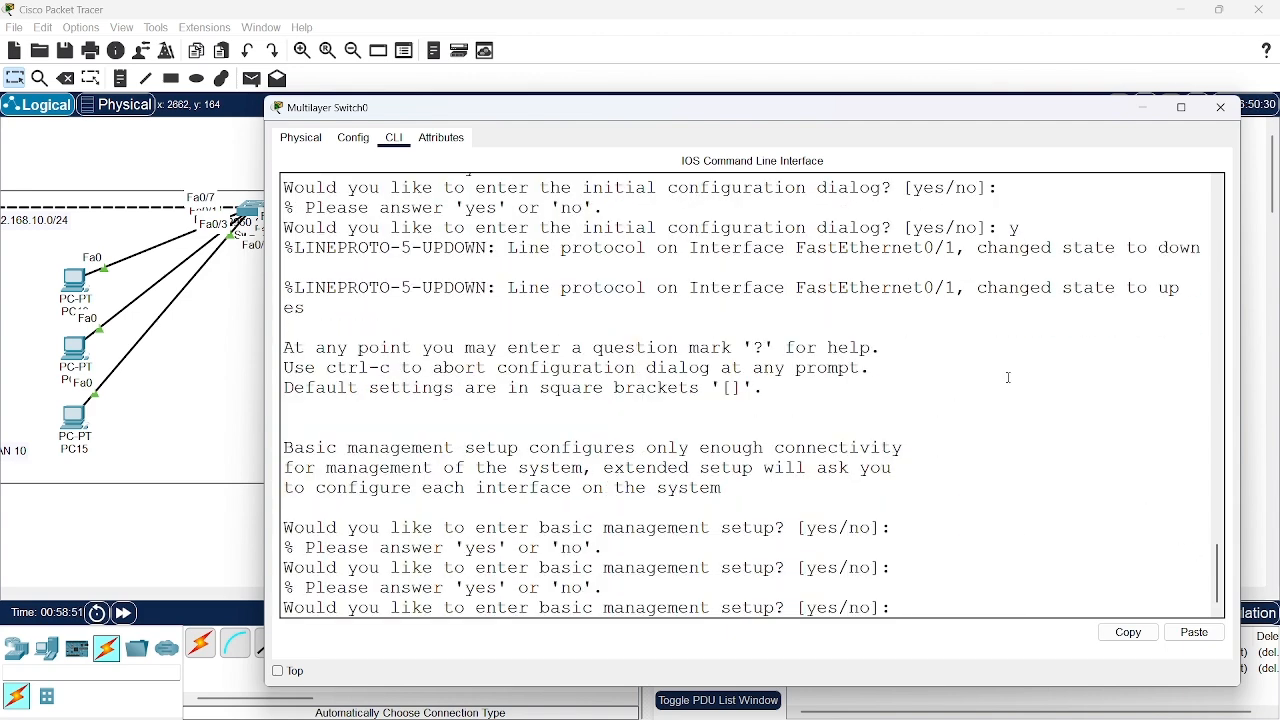
{"action": "type", "text": "no"}
{"action": "key", "text": "Return"}
{"action": "key", "text": "Return"}
{"action": "key", "text": "Return"}
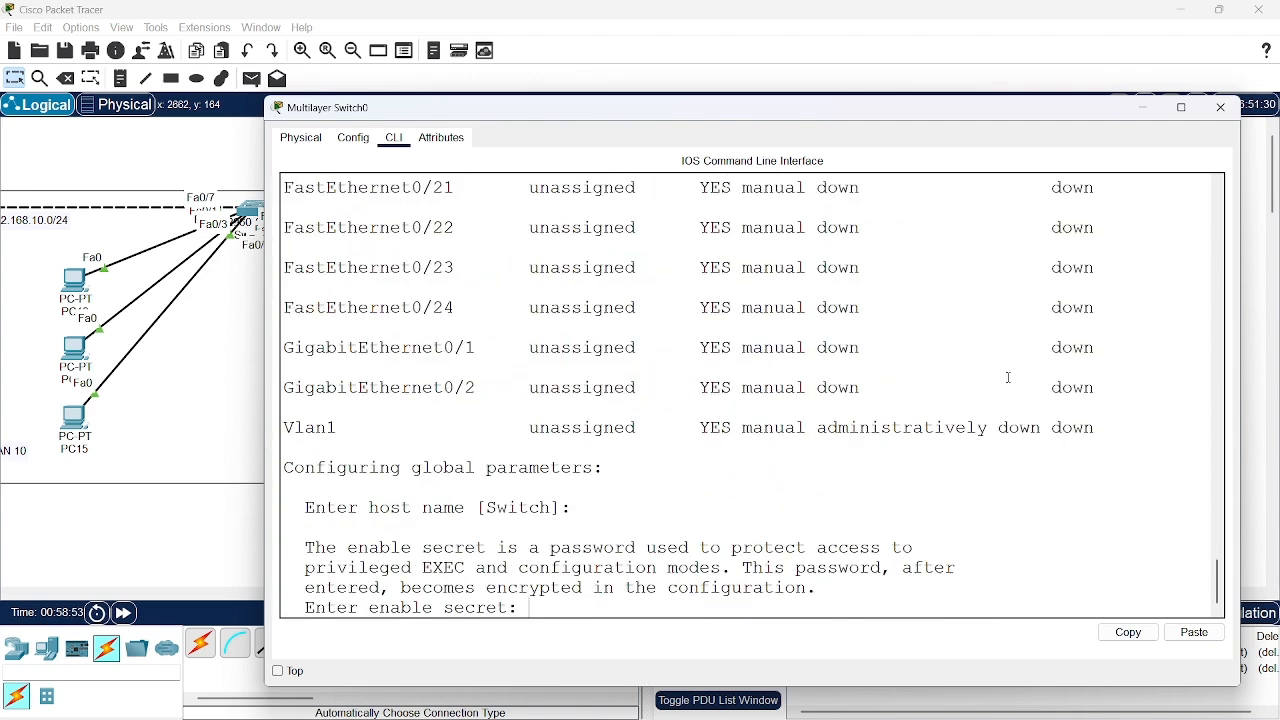
{"action": "key", "text": "Return"}
{"action": "key", "text": "Return"}
{"action": "key", "text": "Return"}
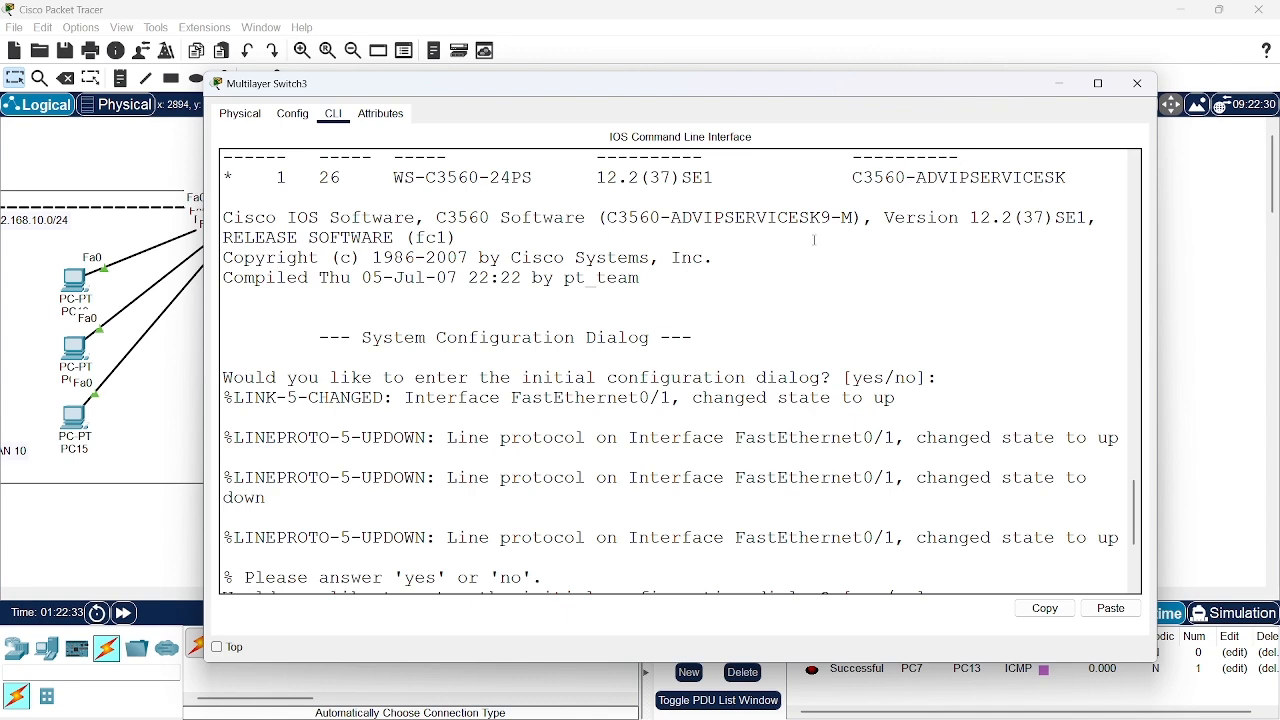
Decline the initial configuration dialog on Multilayer Switch3 with no, then enter global configuration mode with en and conf t
{"action": "type", "text": "no"}
{"action": "key", "text": "Return"}
{"action": "key", "text": "Return"}
{"action": "type", "text": "en"}
{"action": "key", "text": "Return"}
{"action": "type", "text": "conf t"}
{"action": "key", "text": "Return"}
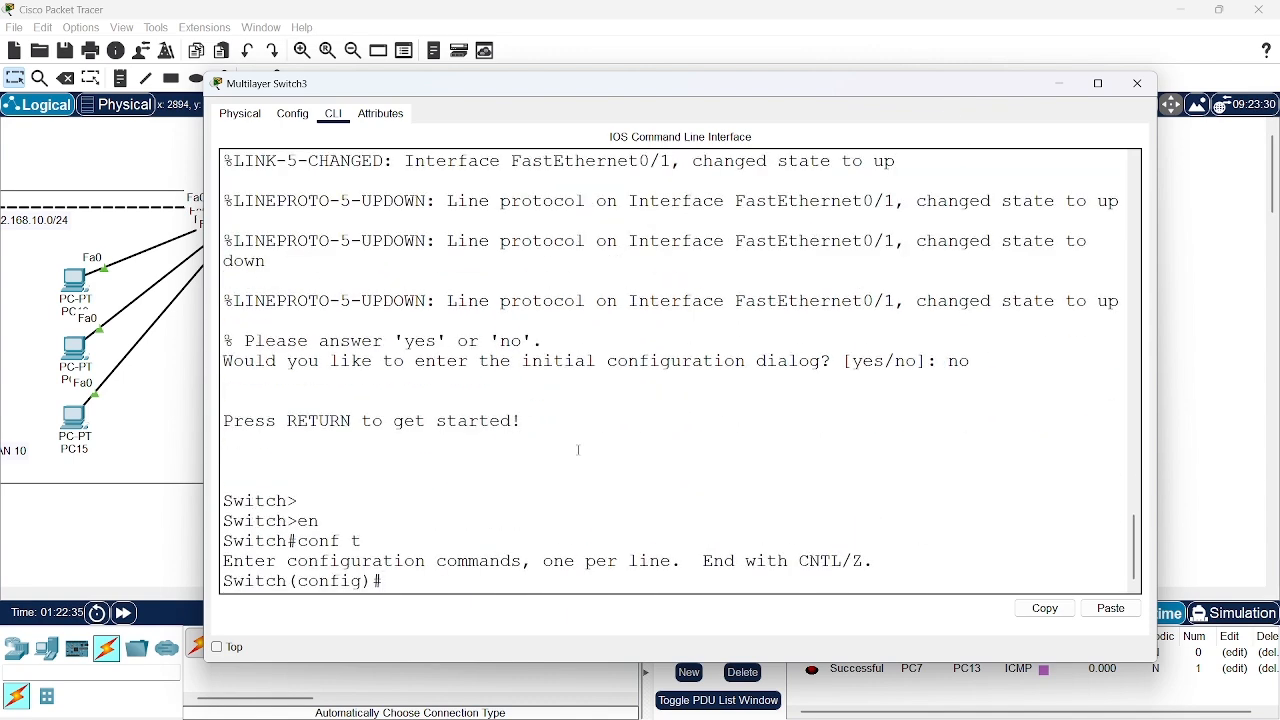
Enter interface configuration for port fa0/1 on Multilayer Switch3 with int fa0/1
{"action": "type", "text": "int"}
{"action": "type", "text": "fa0/1"}
{"action": "key", "text": "Return"}
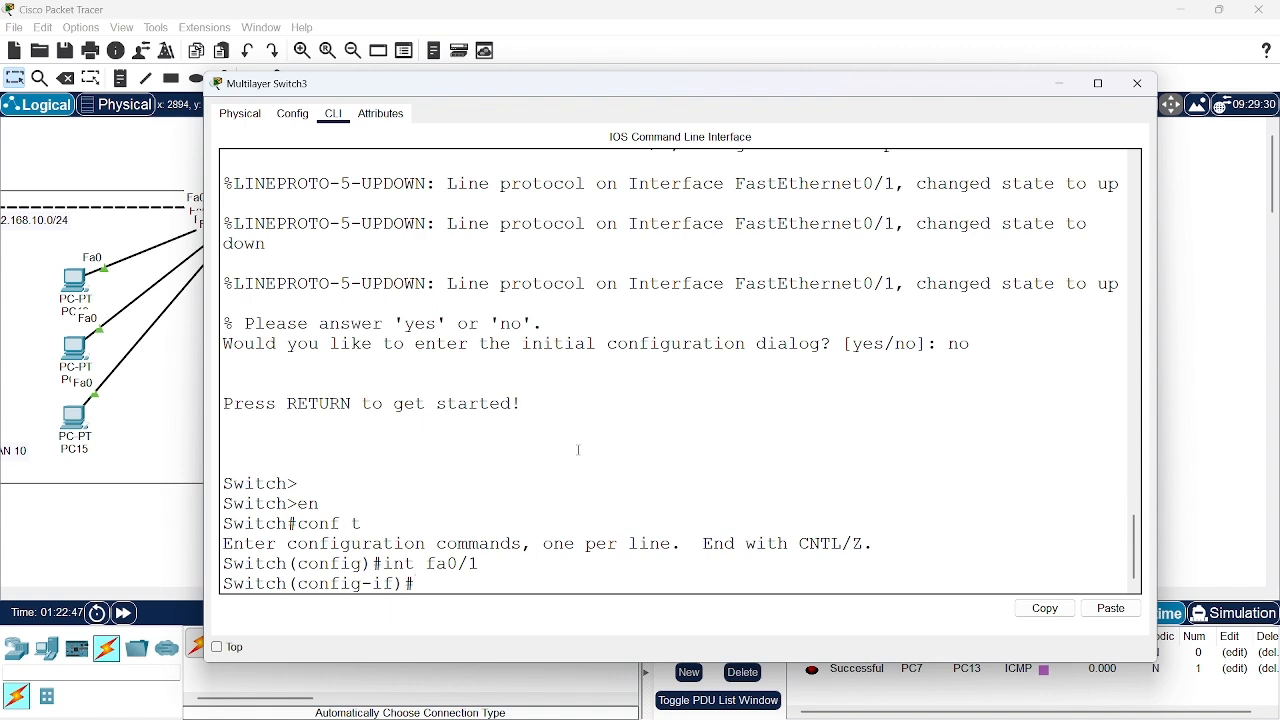
Try to set port fa0/1 on Multilayer Switch3 to trunk mode with switchport mode trunk
{"action": "type", "text": "swit"}
{"action": "key", "text": "Tab"}
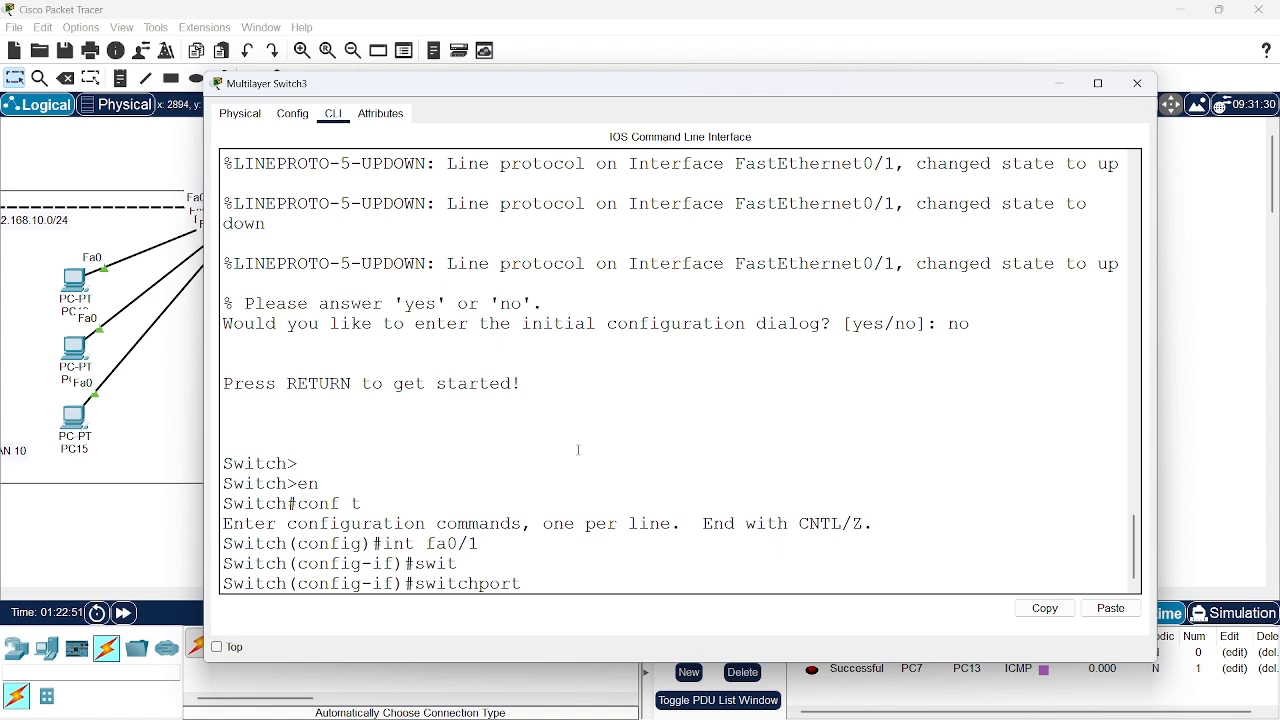
{"action": "type", "text": "mode trunk"}
{"action": "key", "text": "Return"}
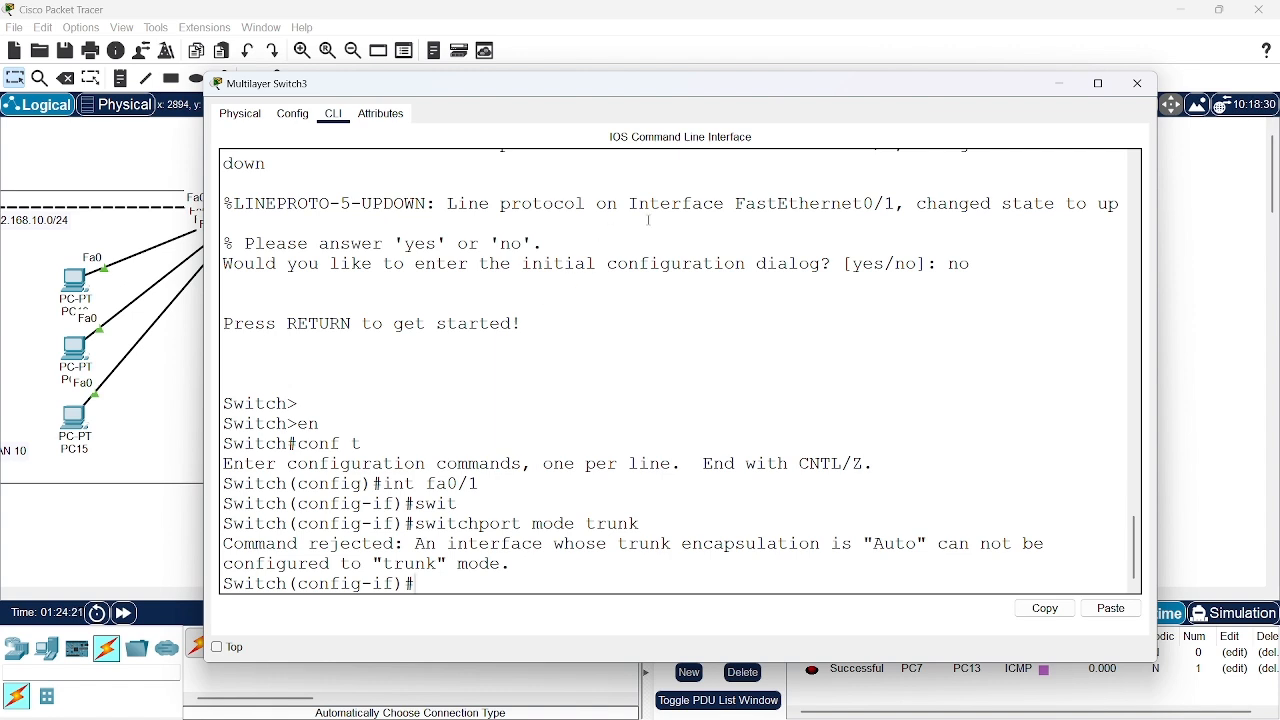
Review the trunk mode, encapsulation and status of ports Fa0/7 and Fa0/8 in Switch3's command line output
{"action": "left_click", "coordinate": [1062, 89]}
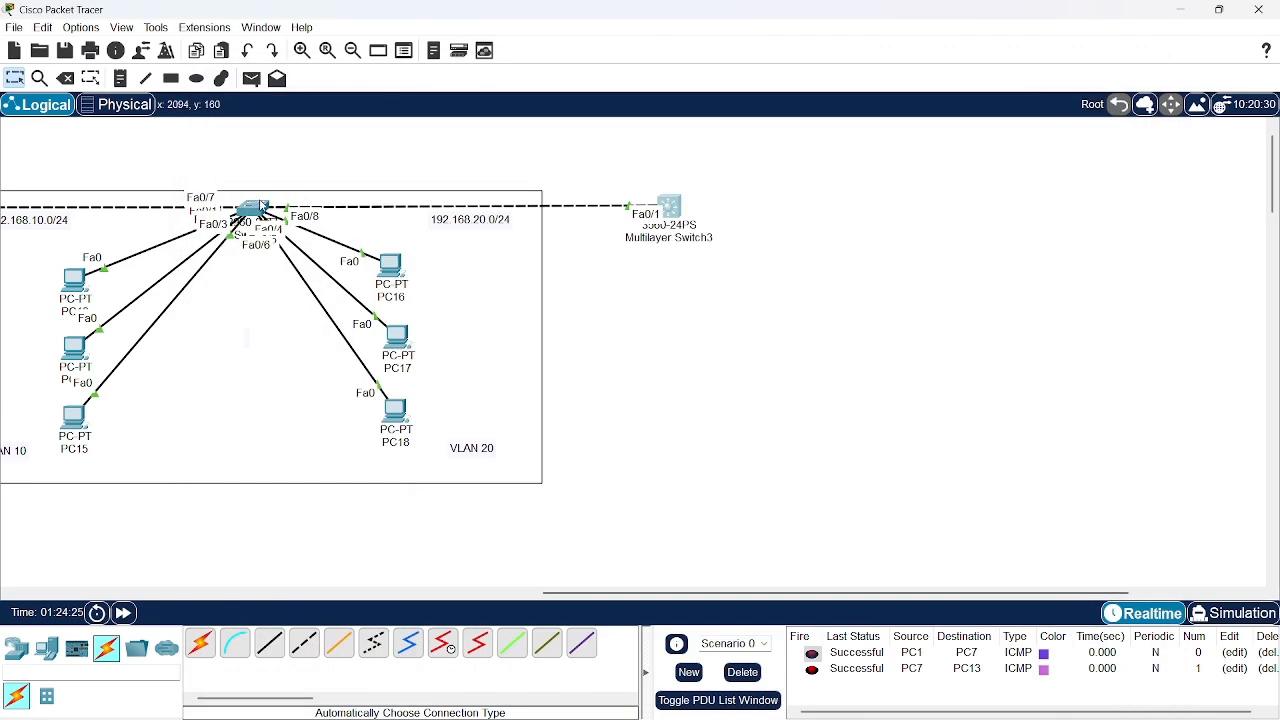
{"action": "mouse_move", "coordinate": [262, 207]}
{"action": "left_mouse_down"}
{"action": "mouse_move", "coordinate": [271, 154]}
{"action": "mouse_move", "coordinate": [249, 223]}
{"action": "mouse_move", "coordinate": [256, 213]}
{"action": "left_mouse_up"}
{"action": "scroll", "coordinate": [443, 305], "scroll_direction": "left", "scroll_amount": 5}
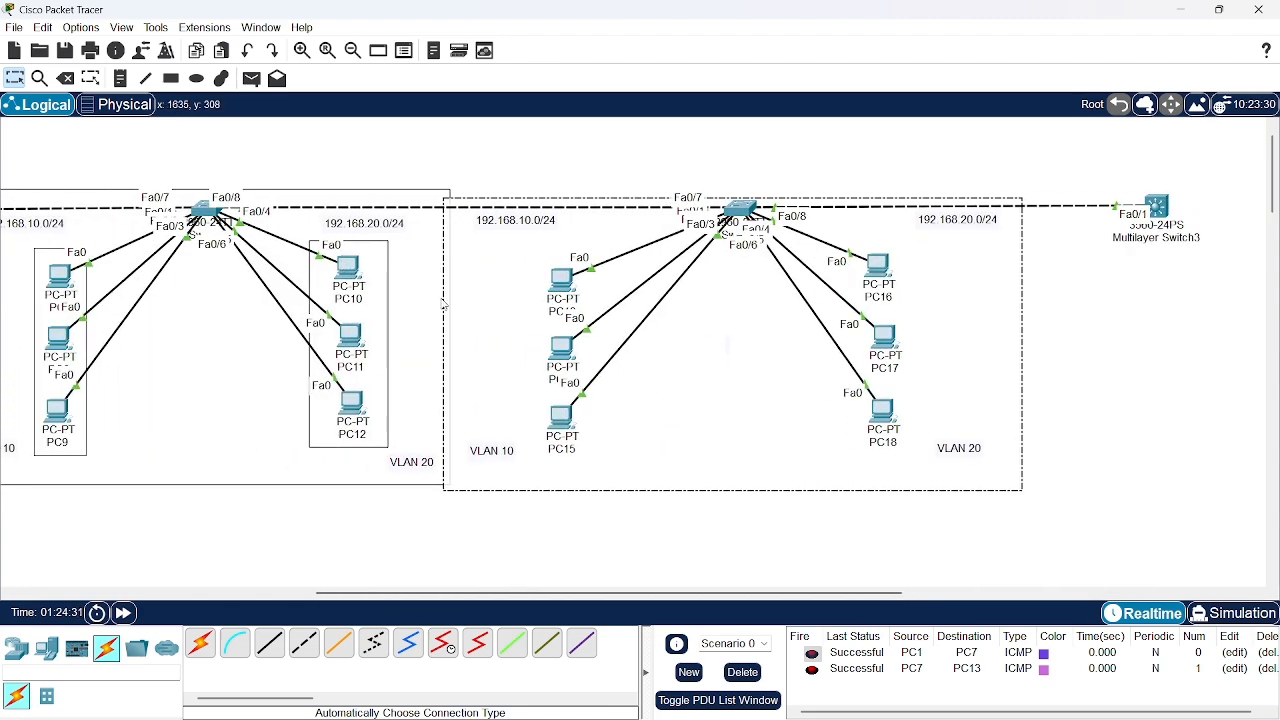
{"action": "left_click_drag", "start_coordinate": [480, 303], "coordinate": [489, 297]}
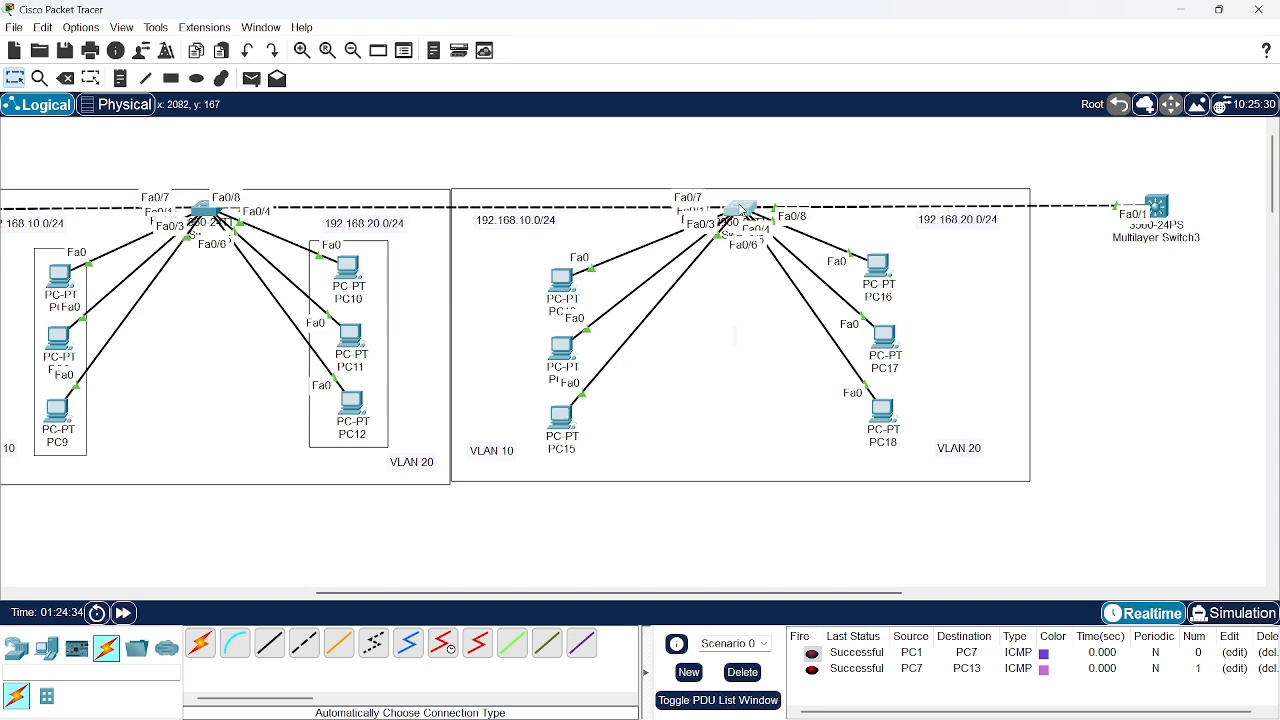
{"action": "left_click", "coordinate": [742, 210]}
{"action": "left_click", "coordinate": [1015, 140]}
{"action": "mouse_move", "coordinate": [742, 212]}
{"action": "left_mouse_down"}
{"action": "mouse_move", "coordinate": [745, 248]}
{"action": "mouse_move", "coordinate": [733, 208]}
{"action": "left_mouse_up"}
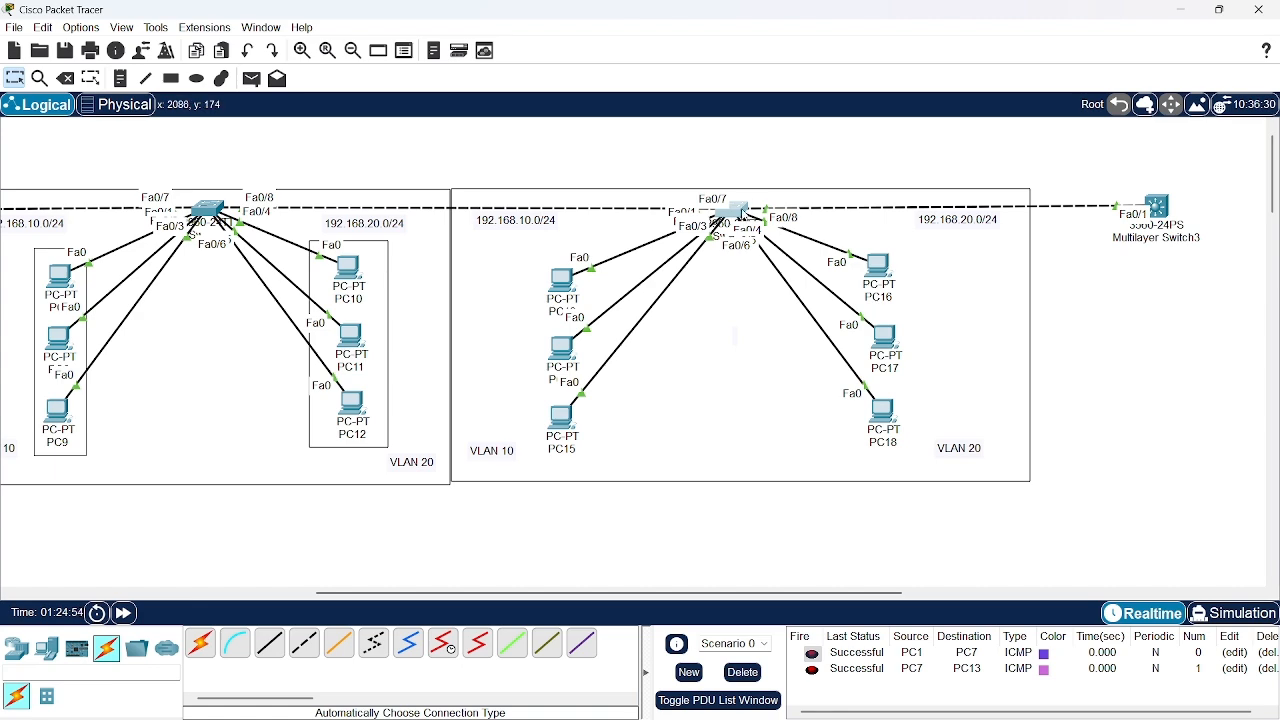
{"action": "left_click", "coordinate": [742, 213]}
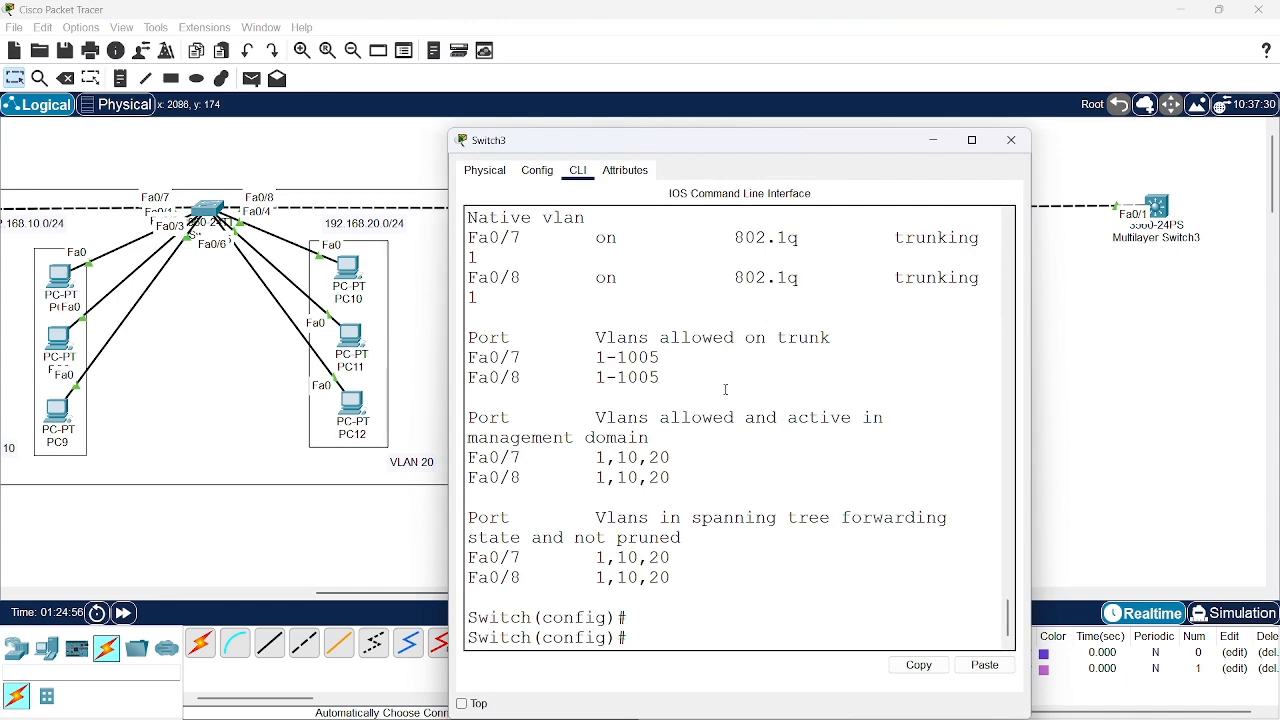
{"action": "scroll", "coordinate": [726, 390], "scroll_direction": "up", "scroll_amount": 2}
{"action": "scroll", "coordinate": [726, 390], "scroll_direction": "up", "scroll_amount": 1}
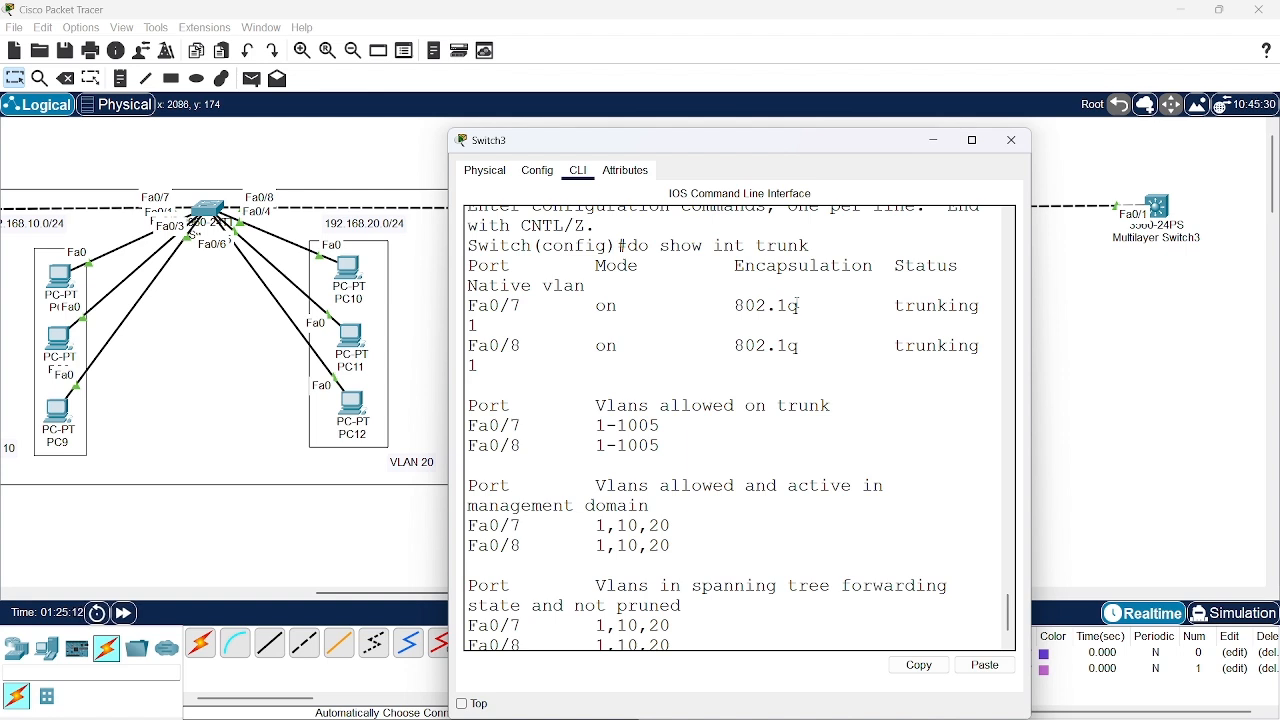
{"action": "left_click", "coordinate": [934, 140]}
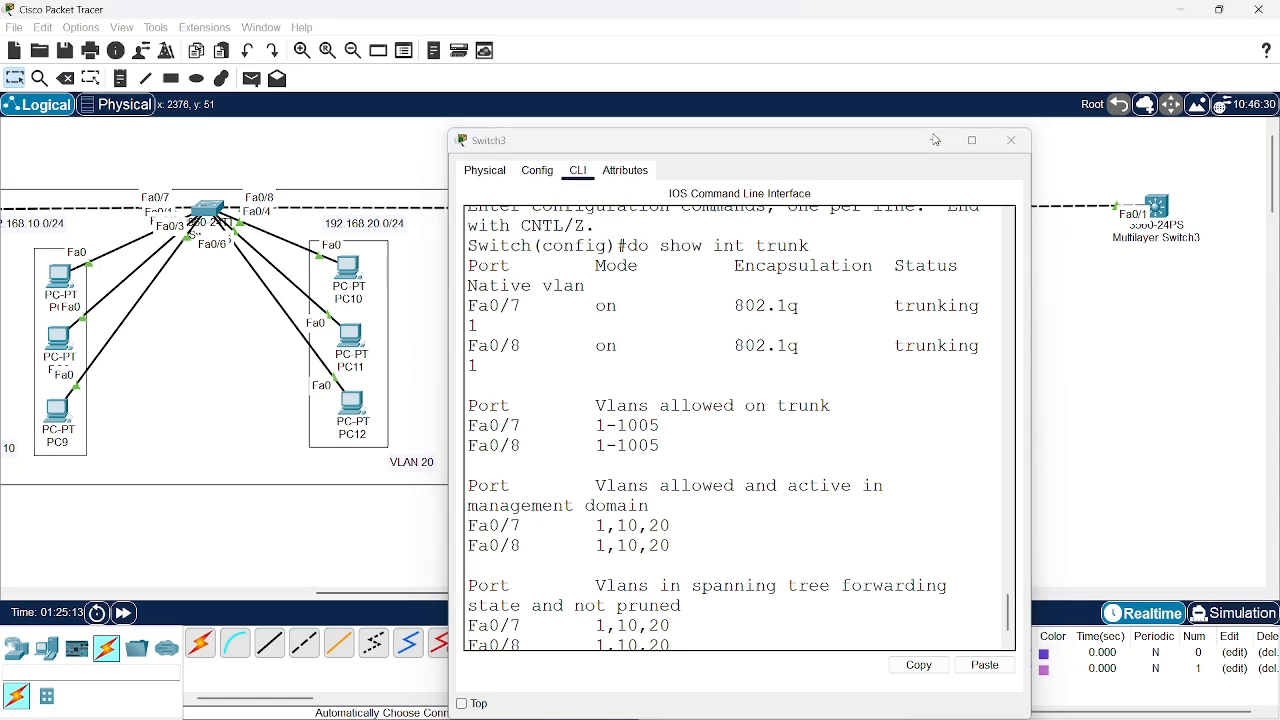
Reopen the command line of Multilayer Switch3, widen its window and return to the fa0/1 interface configuration prompt
{"action": "scroll", "coordinate": [890, 397], "scroll_direction": "right", "scroll_amount": 5}
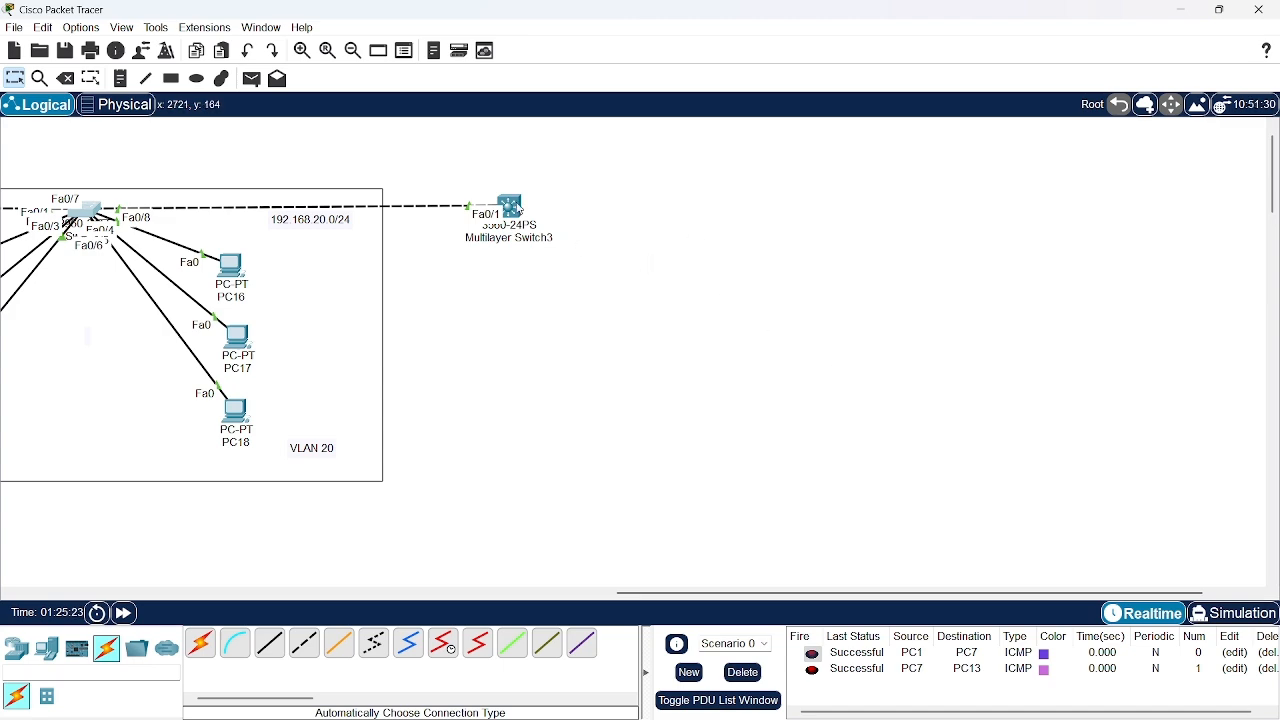
{"action": "mouse_move", "coordinate": [517, 205]}
{"action": "left_click", "coordinate": [515, 208]}
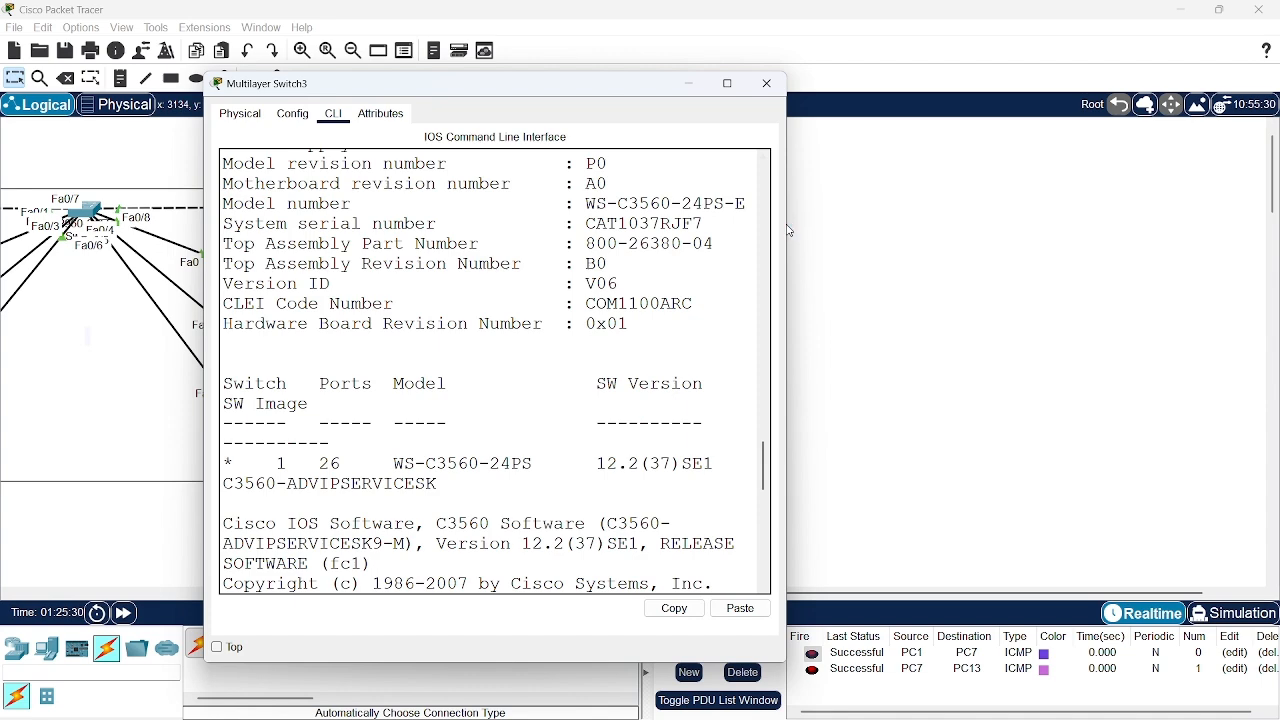
{"action": "left_click_drag", "start_coordinate": [789, 221], "coordinate": [1187, 222]}
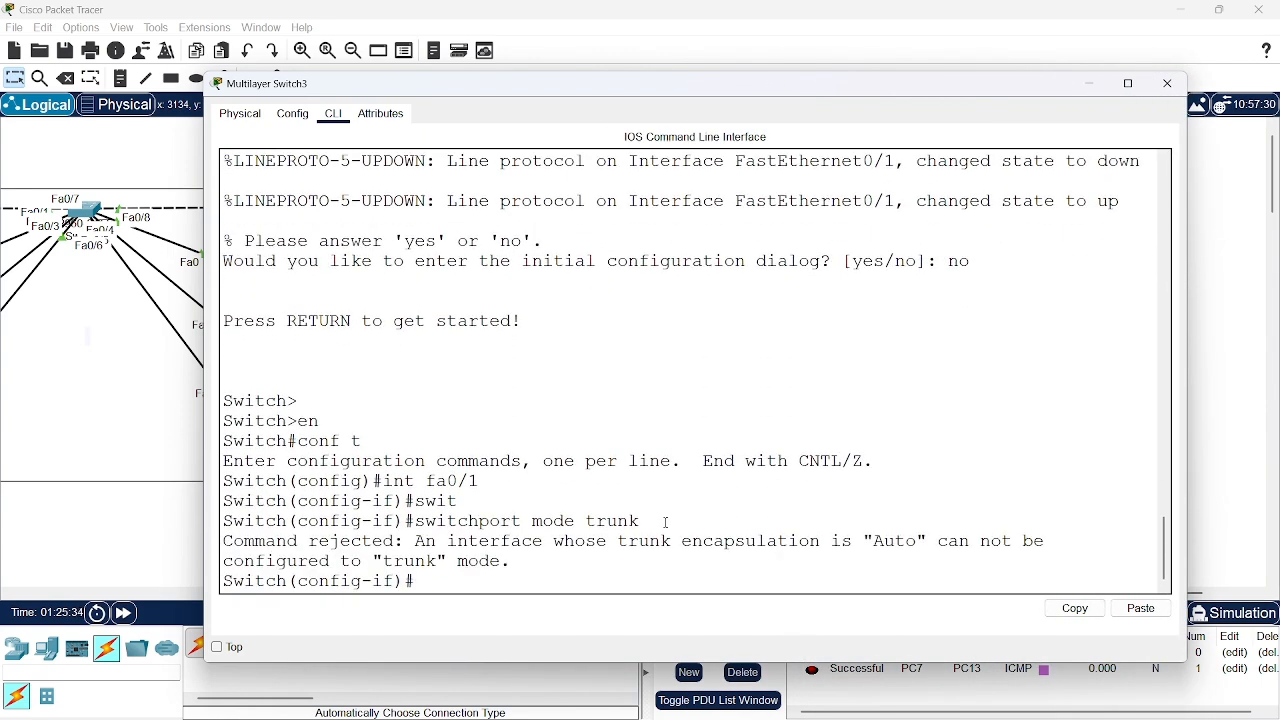
{"action": "key", "text": "Return"}
{"action": "key", "text": "Return"}
{"action": "key", "text": "Return"}
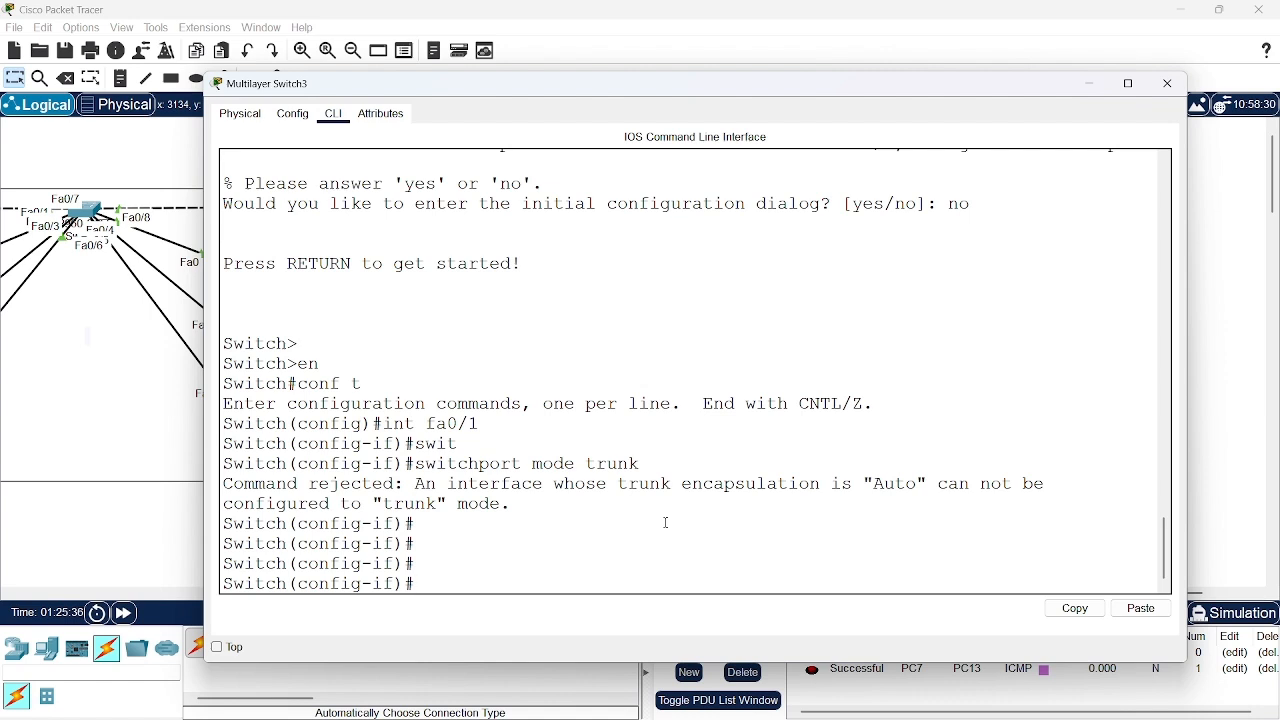
Set the trunk encapsulation of port fa0/1 on Multilayer Switch3 to 802.1Q with switchport trunk encapsulation dot1q
{"action": "type", "text": "swi"}
{"action": "key", "text": "Tab"}
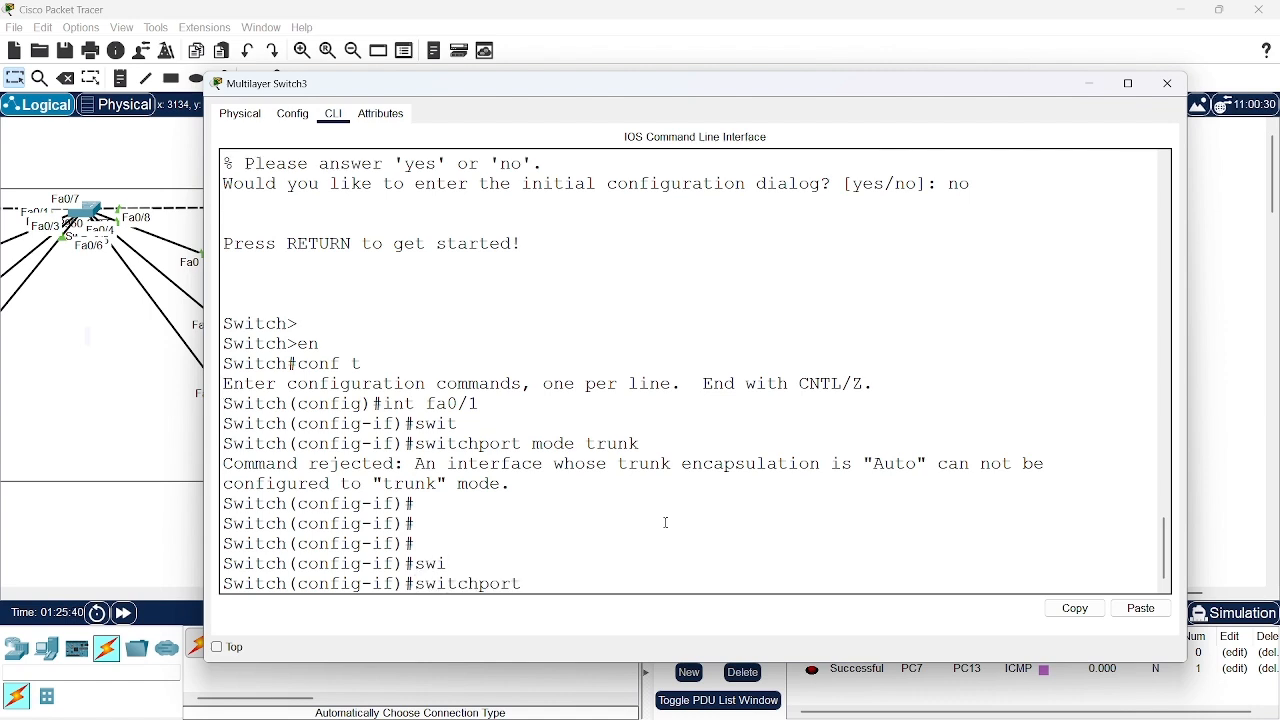
{"action": "type", "text": "trunk ecapsulation"}
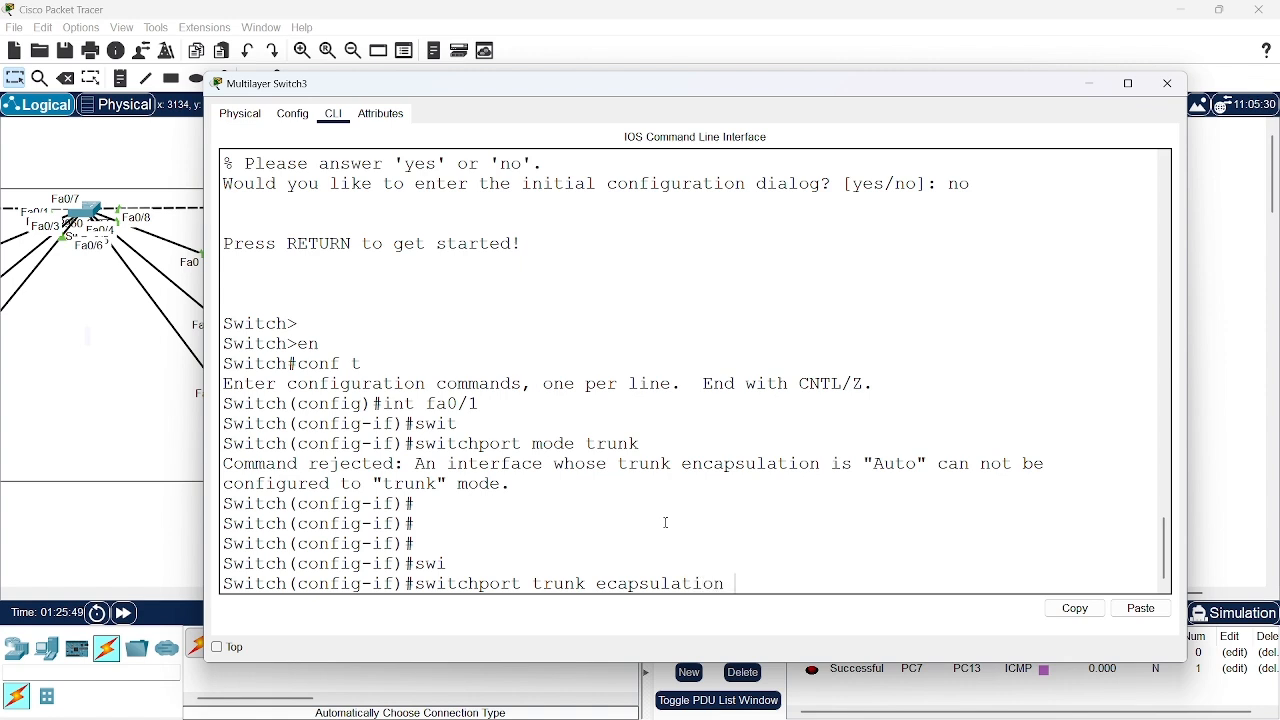
{"action": "type", "text": " dot"}
{"action": "type", "text": "."}
{"action": "type", "text": "1"}
{"action": "key", "text": "BackSpace"}
{"action": "key", "text": "BackSpace"}
{"action": "type", "text": "1q"}
{"action": "key", "text": "Return"}
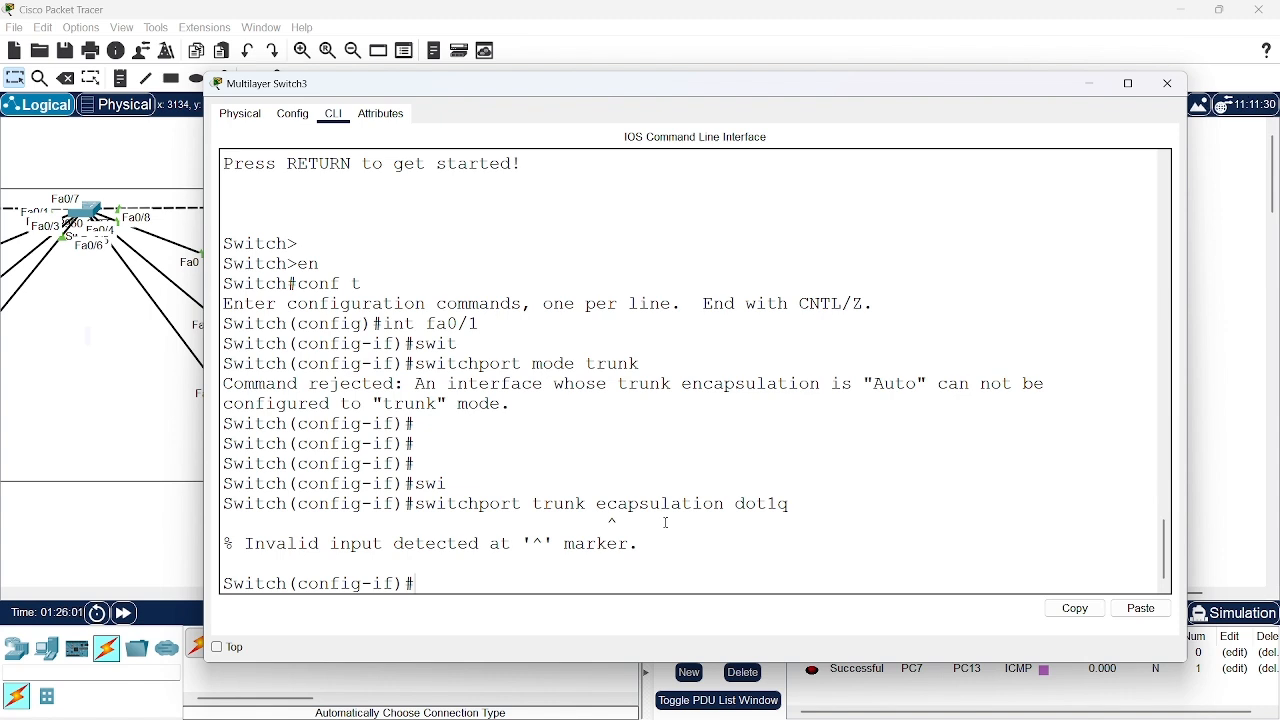
{"action": "key", "text": "Up"}
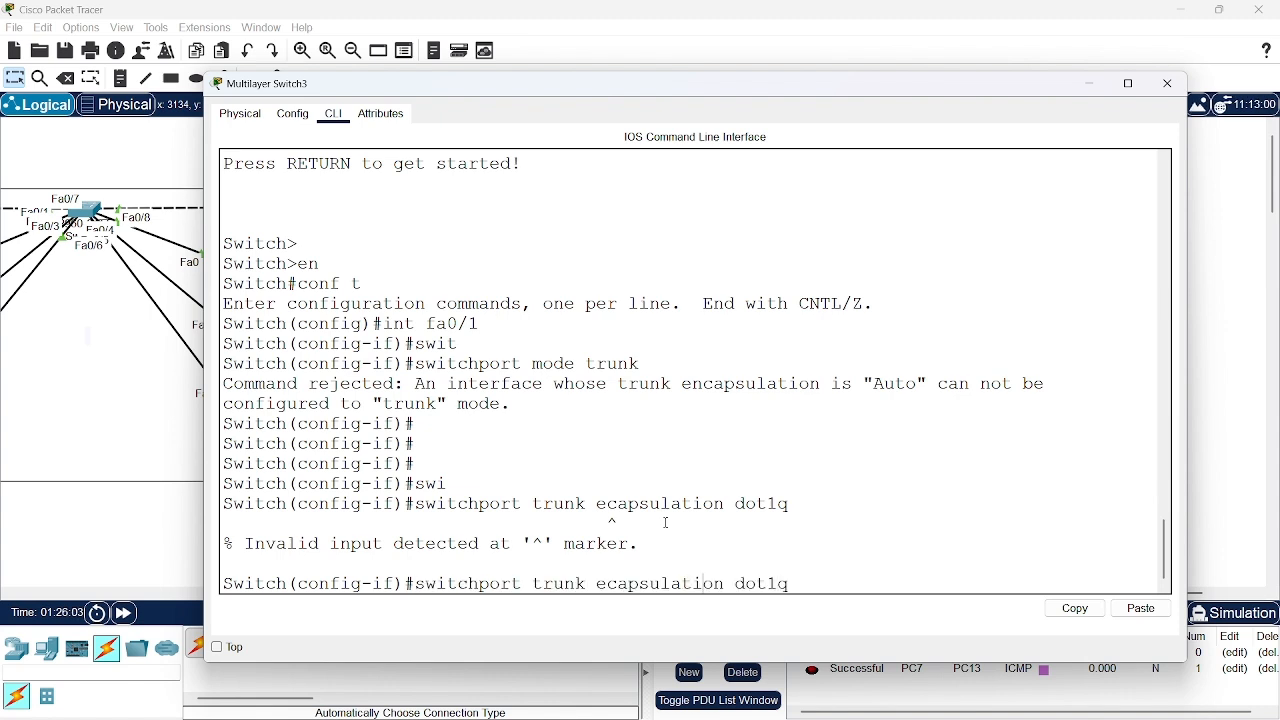
{"action": "type", "text": "n"}
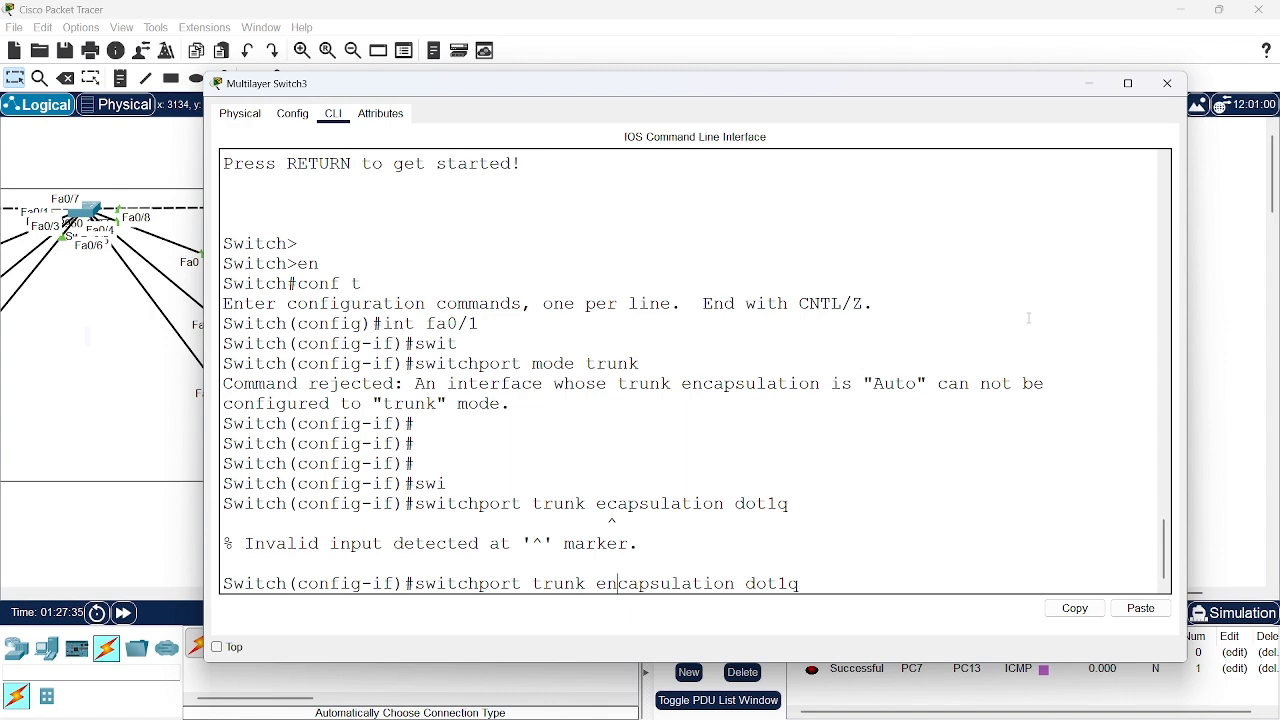
{"action": "key", "text": "Return"}
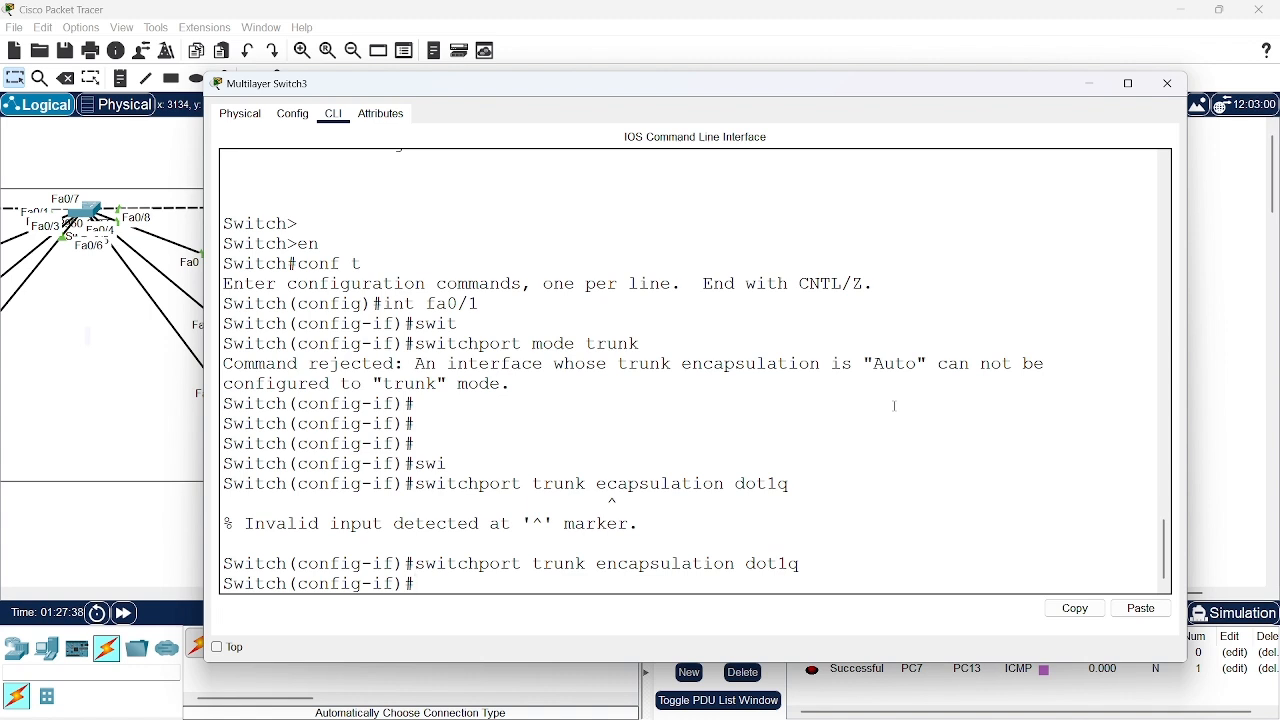
Leave interface configuration on Multilayer Switch3 and return to global configuration mode with exit
{"action": "type", "text": "exot"}
{"action": "key", "text": "Return"}
{"action": "type", "text": "exit"}
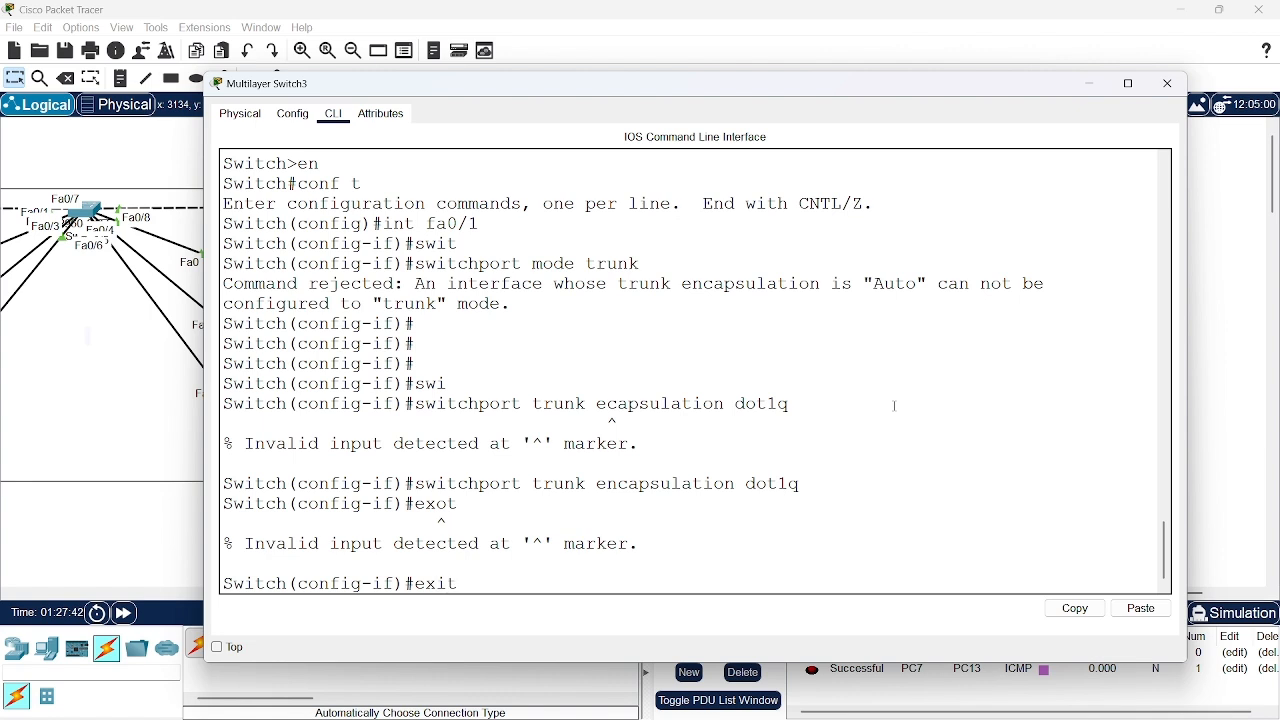
{"action": "key", "text": "Return"}
Display the trunk status of Multilayer Switch3 with do show int trunk and examine port Fa0/1's mode and encapsulation
{"action": "type", "text": "do sho"}
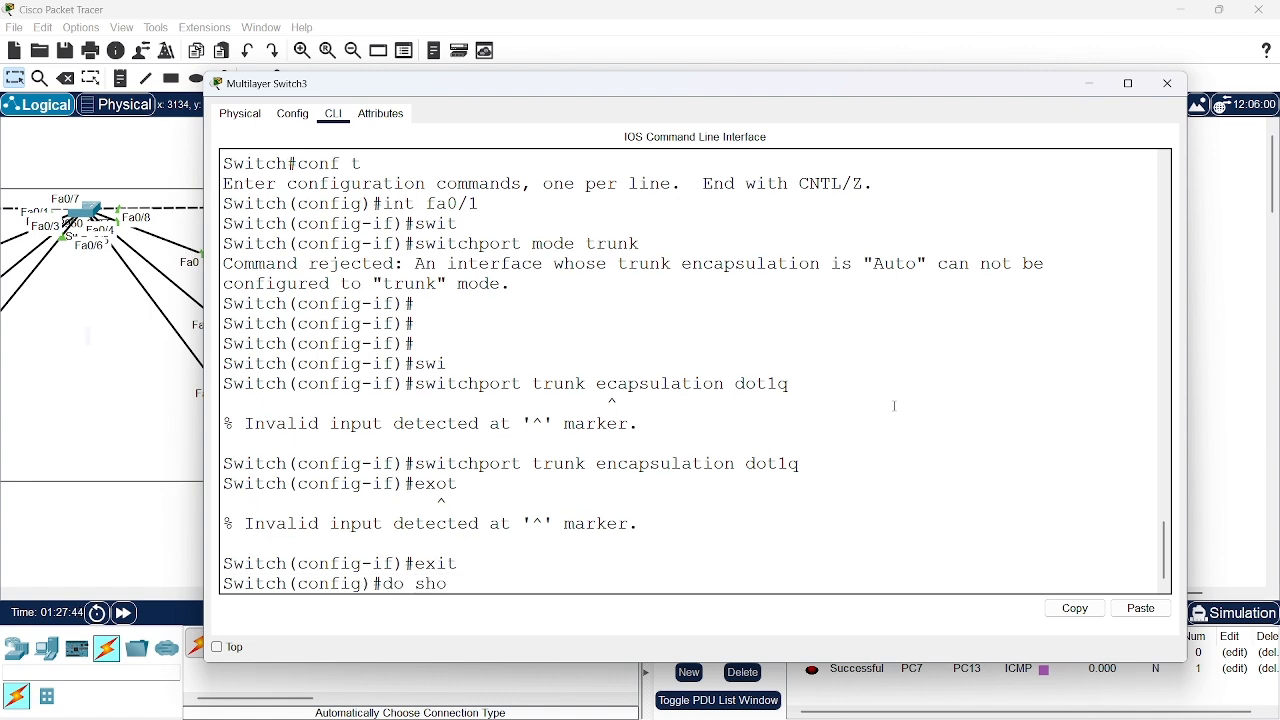
{"action": "type", "text": "w int trunk"}
{"action": "key", "text": "Return"}
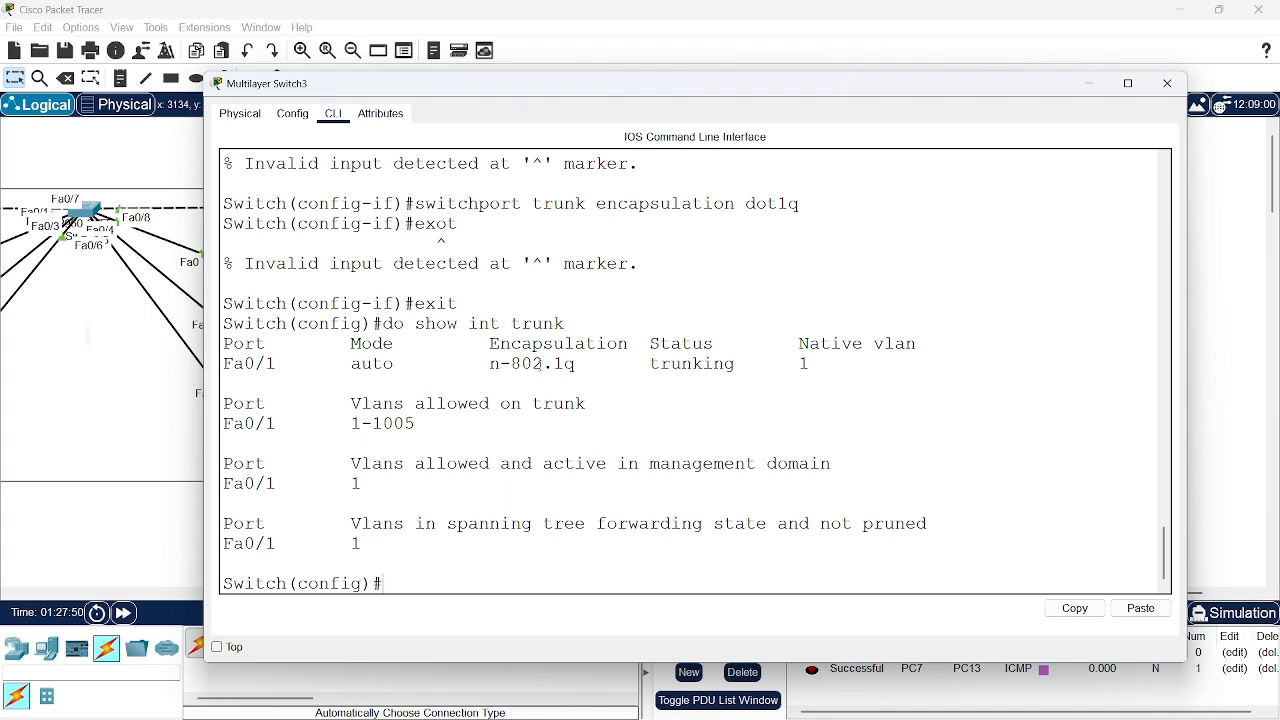
{"action": "scroll", "coordinate": [554, 432], "scroll_direction": "down", "scroll_amount": 1}
{"action": "scroll", "coordinate": [554, 432], "scroll_direction": "up", "scroll_amount": 1}
{"action": "scroll", "coordinate": [554, 432], "scroll_direction": "down", "scroll_amount": 1}
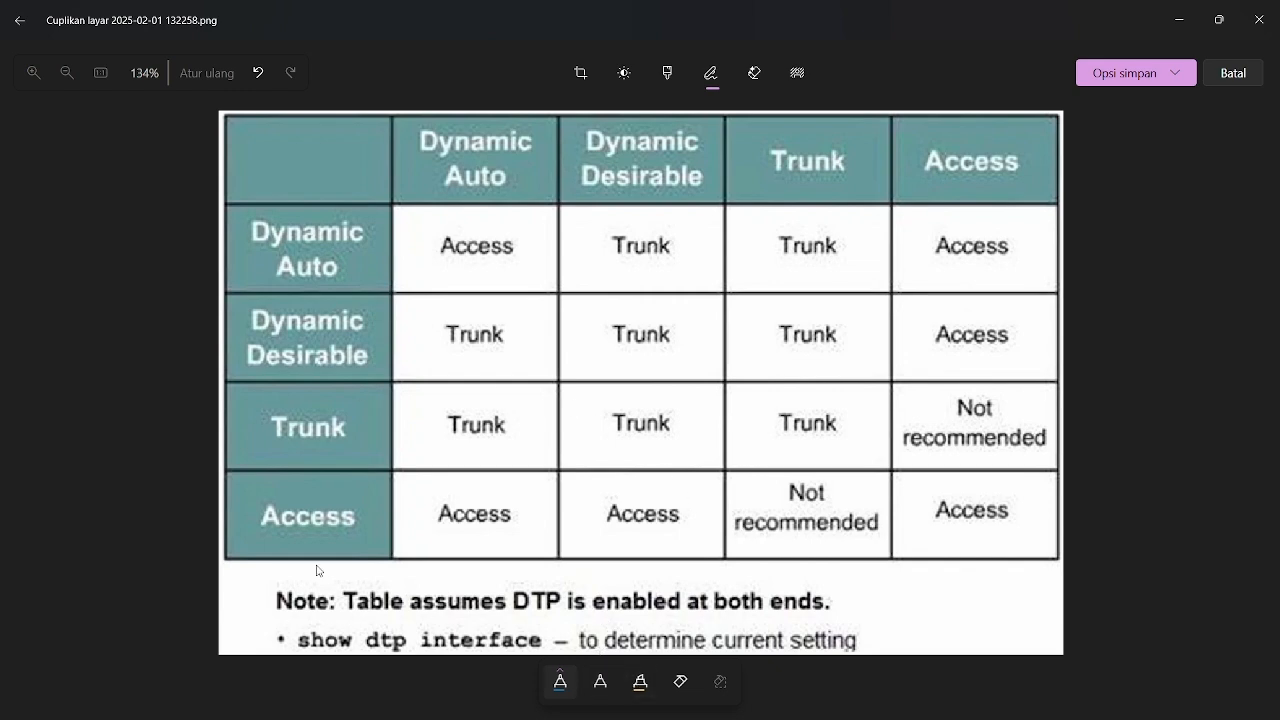
Switch to the DTP mode table image, circle the Access row heading in blue and handwrite a note beside it
{"action": "left_click", "coordinate": [280, 500]}
{"action": "mouse_move", "coordinate": [252, 484]}
{"action": "left_mouse_down"}
{"action": "mouse_move", "coordinate": [428, 508]}
{"action": "mouse_move", "coordinate": [220, 540]}
{"action": "mouse_move", "coordinate": [251, 470]}
{"action": "left_mouse_up"}
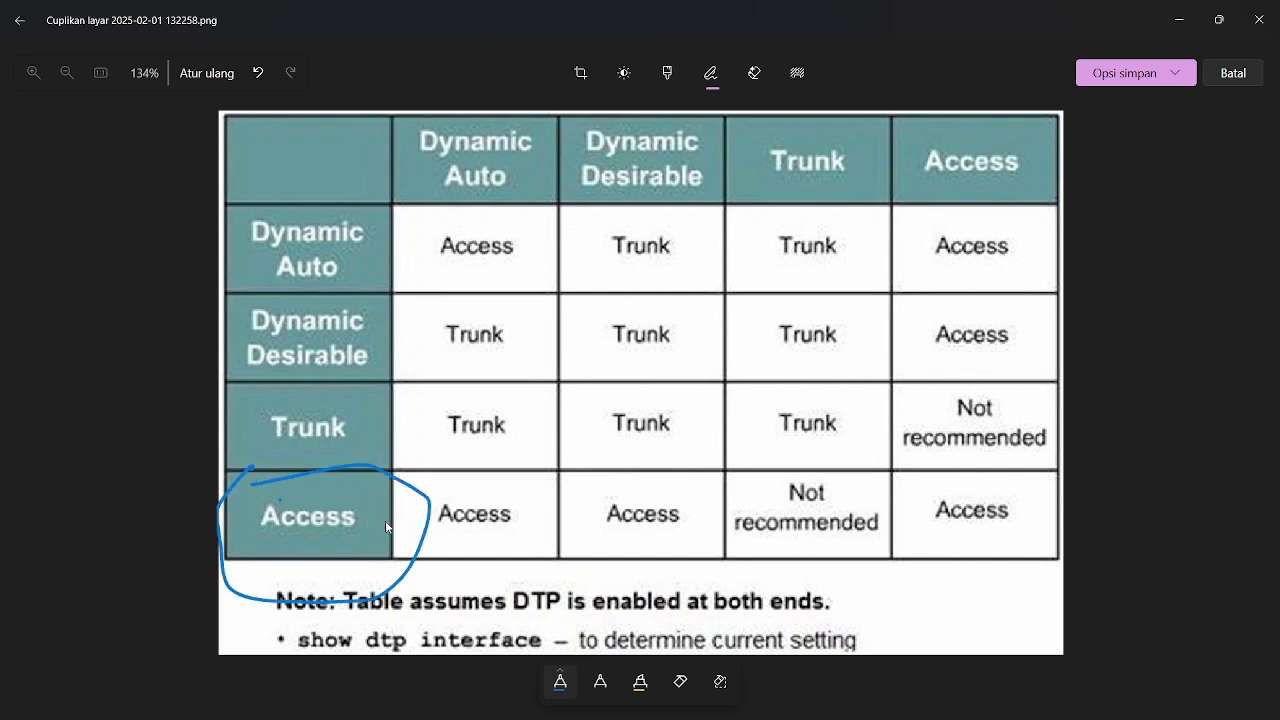
{"action": "mouse_move", "coordinate": [385, 520]}
{"action": "left_mouse_down"}
{"action": "mouse_move", "coordinate": [437, 522]}
{"action": "mouse_move", "coordinate": [418, 540]}
{"action": "mouse_move", "coordinate": [450, 538]}
{"action": "mouse_move", "coordinate": [500, 510]}
{"action": "left_mouse_up"}
{"action": "mouse_move", "coordinate": [576, 472]}
{"action": "left_mouse_down"}
{"action": "mouse_move", "coordinate": [546, 518]}
{"action": "mouse_move", "coordinate": [518, 508]}
{"action": "mouse_move", "coordinate": [546, 515]}
{"action": "left_mouse_up"}
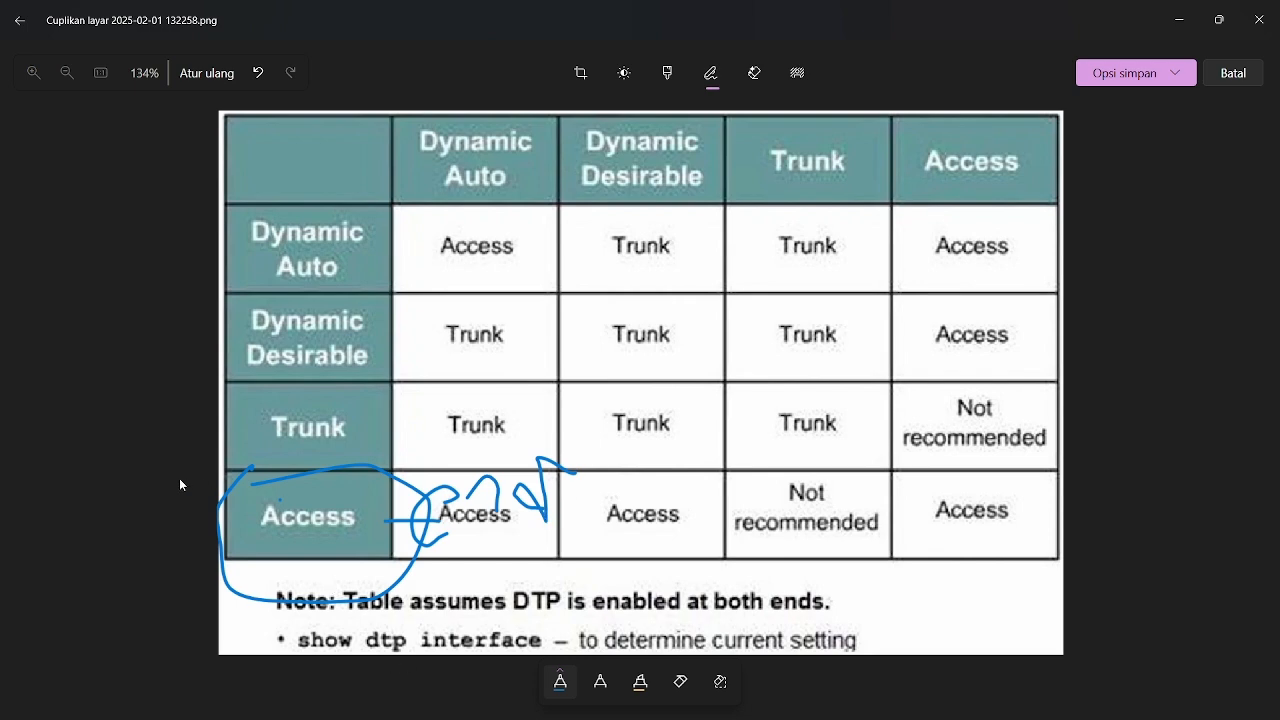
Circle the Trunk row heading in blue and handwrite a note across the neighbouring cells
{"action": "mouse_move", "coordinate": [239, 397]}
{"action": "left_mouse_down"}
{"action": "mouse_move", "coordinate": [374, 464]}
{"action": "mouse_move", "coordinate": [218, 462]}
{"action": "left_mouse_up"}
{"action": "left_click_drag", "start_coordinate": [218, 382], "coordinate": [242, 376]}
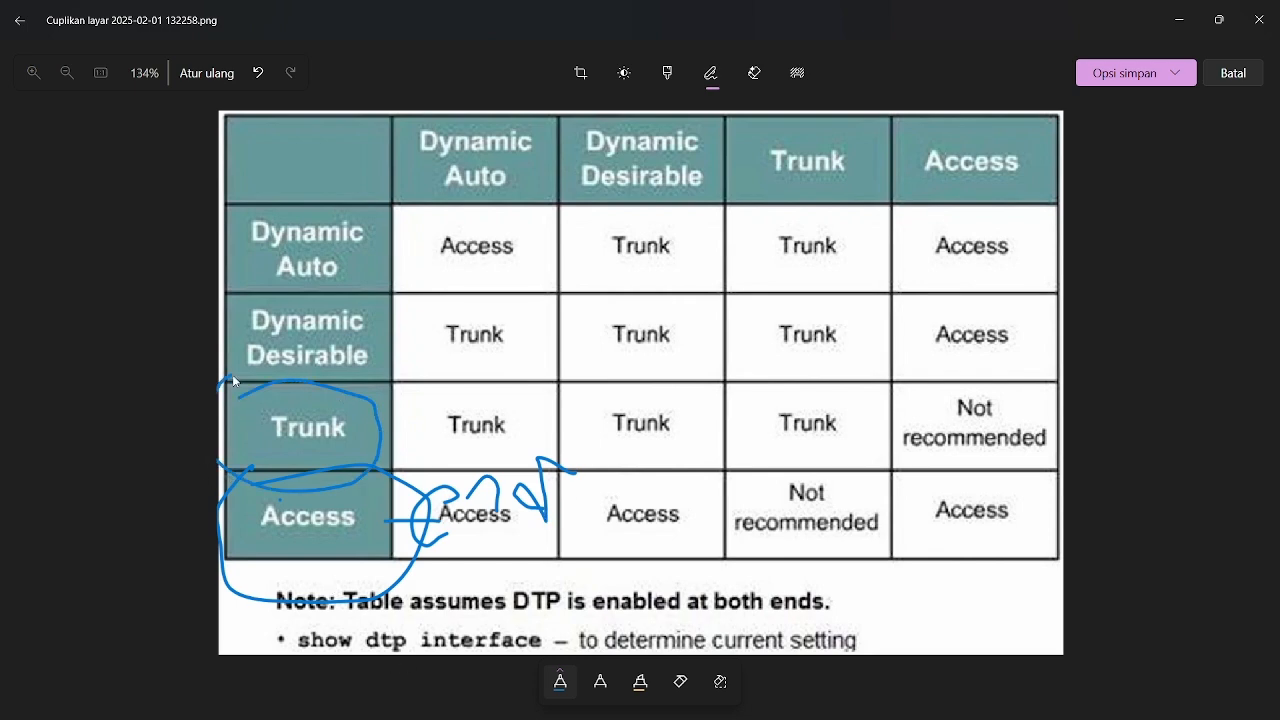
{"action": "mouse_move", "coordinate": [392, 433]}
{"action": "left_mouse_down"}
{"action": "mouse_move", "coordinate": [444, 426]}
{"action": "mouse_move", "coordinate": [428, 406]}
{"action": "mouse_move", "coordinate": [444, 438]}
{"action": "left_mouse_up"}
{"action": "mouse_move", "coordinate": [490, 399]}
{"action": "left_mouse_down"}
{"action": "mouse_move", "coordinate": [525, 425]}
{"action": "mouse_move", "coordinate": [466, 462]}
{"action": "left_mouse_up"}
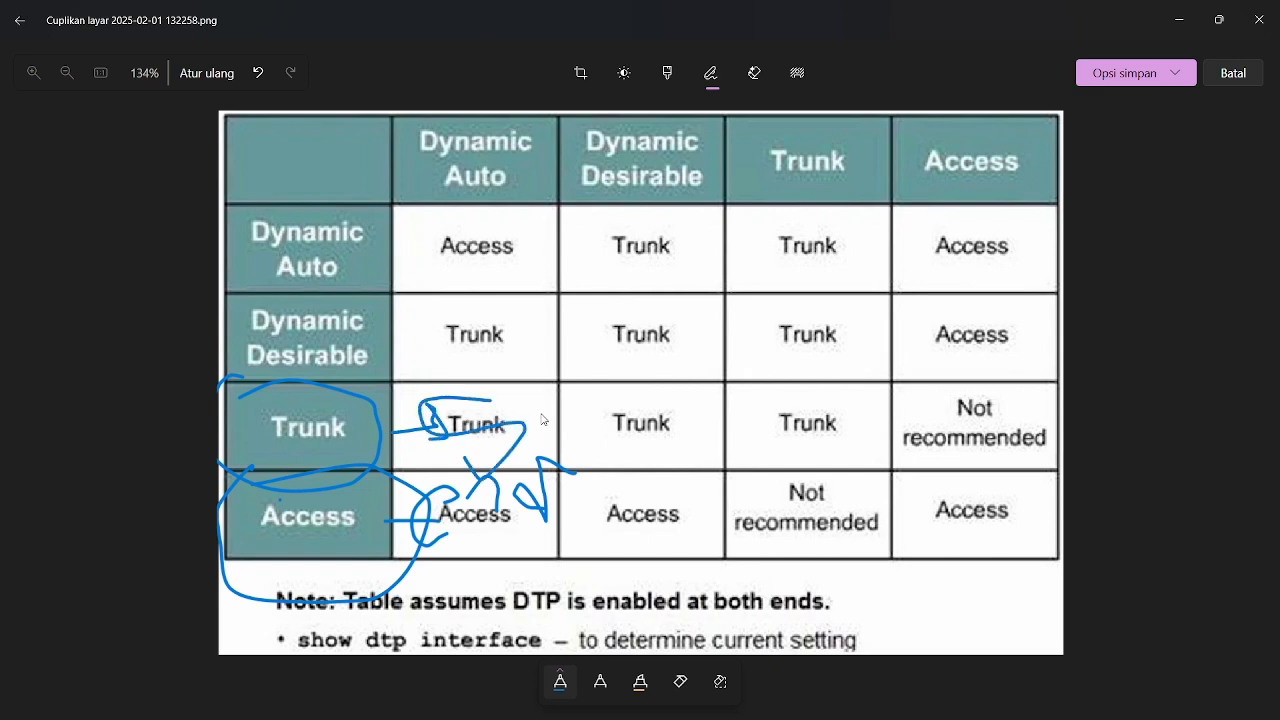
{"action": "left_click_drag", "start_coordinate": [541, 413], "coordinate": [543, 466]}
{"action": "mouse_move", "coordinate": [576, 405]}
{"action": "left_mouse_down"}
{"action": "mouse_move", "coordinate": [580, 455]}
{"action": "mouse_move", "coordinate": [641, 410]}
{"action": "left_mouse_up"}
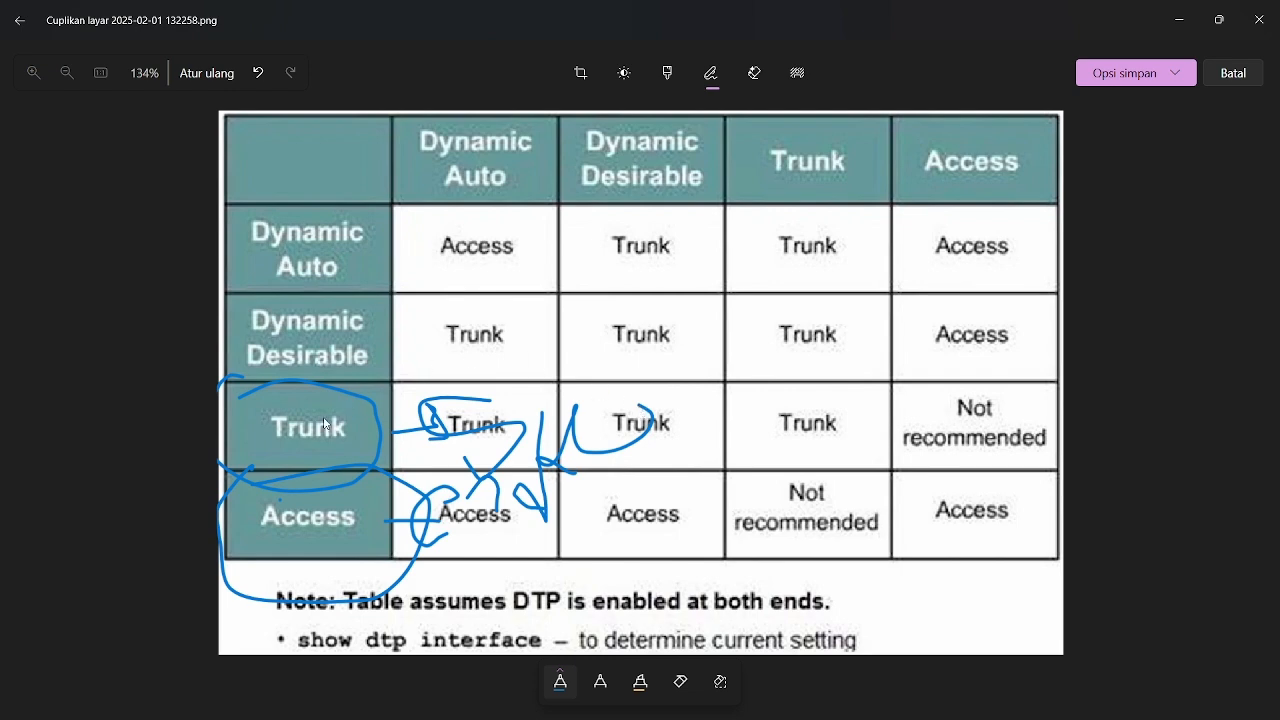
Undo all the blue ink drawn around and beside the Trunk and Access row headings
{"action": "left_click", "coordinate": [258, 73]}
{"action": "left_click", "coordinate": [258, 73]}
{"action": "left_click", "coordinate": [258, 73]}
{"action": "left_click", "coordinate": [258, 73]}
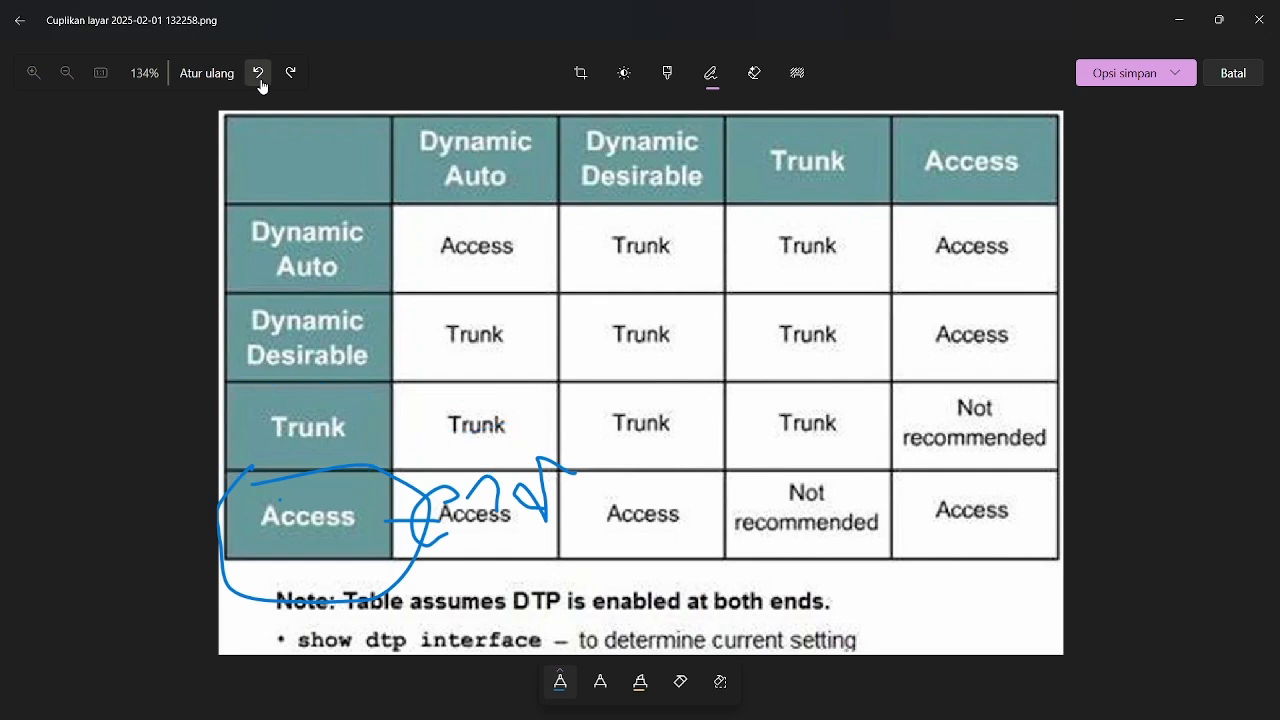
{"action": "left_click", "coordinate": [258, 73]}
{"action": "left_click", "coordinate": [258, 73]}
{"action": "left_click", "coordinate": [258, 73]}
{"action": "left_click", "coordinate": [258, 73]}
{"action": "left_click", "coordinate": [258, 73]}
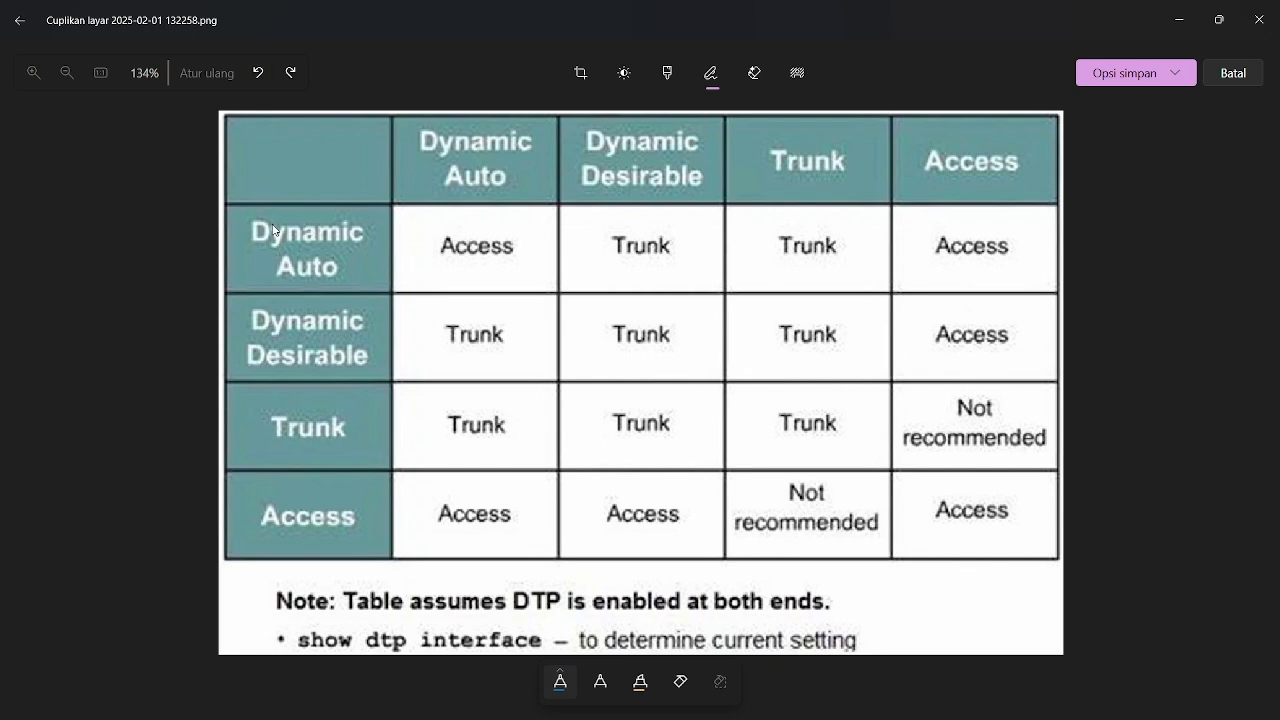
Circle the Dynamic Auto and Dynamic Desirable row headings in blue, then link Dynamic Auto to its circled column heading and Access result
{"action": "left_click_drag", "start_coordinate": [319, 275], "coordinate": [264, 181]}
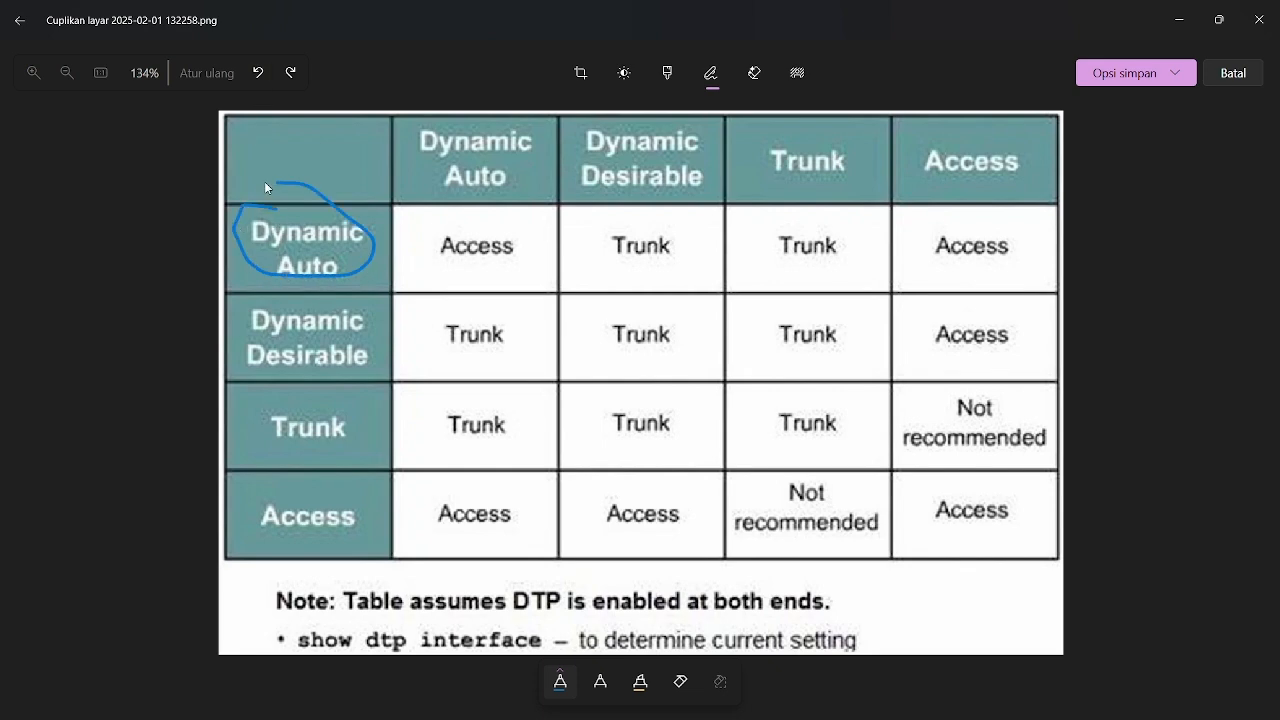
{"action": "mouse_move", "coordinate": [298, 289]}
{"action": "left_mouse_down"}
{"action": "mouse_move", "coordinate": [241, 345]}
{"action": "mouse_move", "coordinate": [332, 299]}
{"action": "left_mouse_up"}
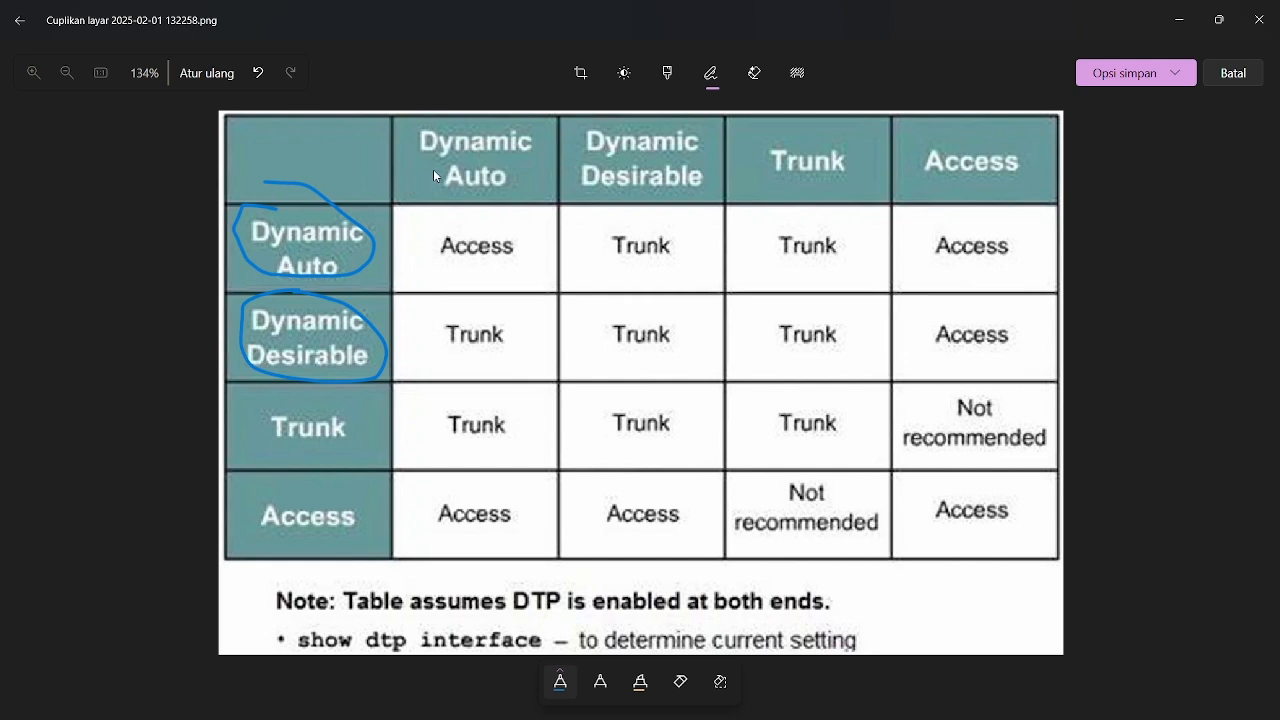
{"action": "left_click_drag", "start_coordinate": [433, 170], "coordinate": [350, 228]}
{"action": "mouse_move", "coordinate": [416, 131]}
{"action": "left_mouse_down"}
{"action": "mouse_move", "coordinate": [475, 222]}
{"action": "mouse_move", "coordinate": [505, 112]}
{"action": "left_mouse_up"}
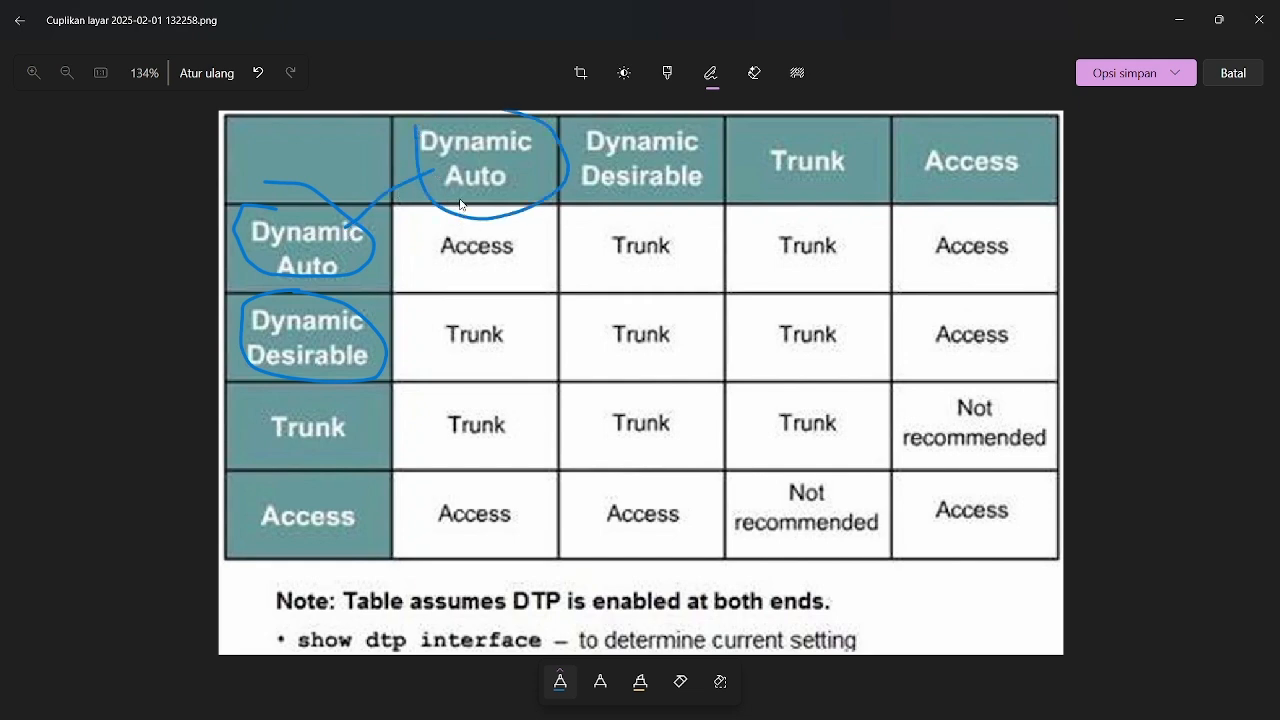
{"action": "mouse_move", "coordinate": [465, 200]}
{"action": "left_mouse_down"}
{"action": "mouse_move", "coordinate": [532, 282]}
{"action": "mouse_move", "coordinate": [468, 207]}
{"action": "left_mouse_up"}
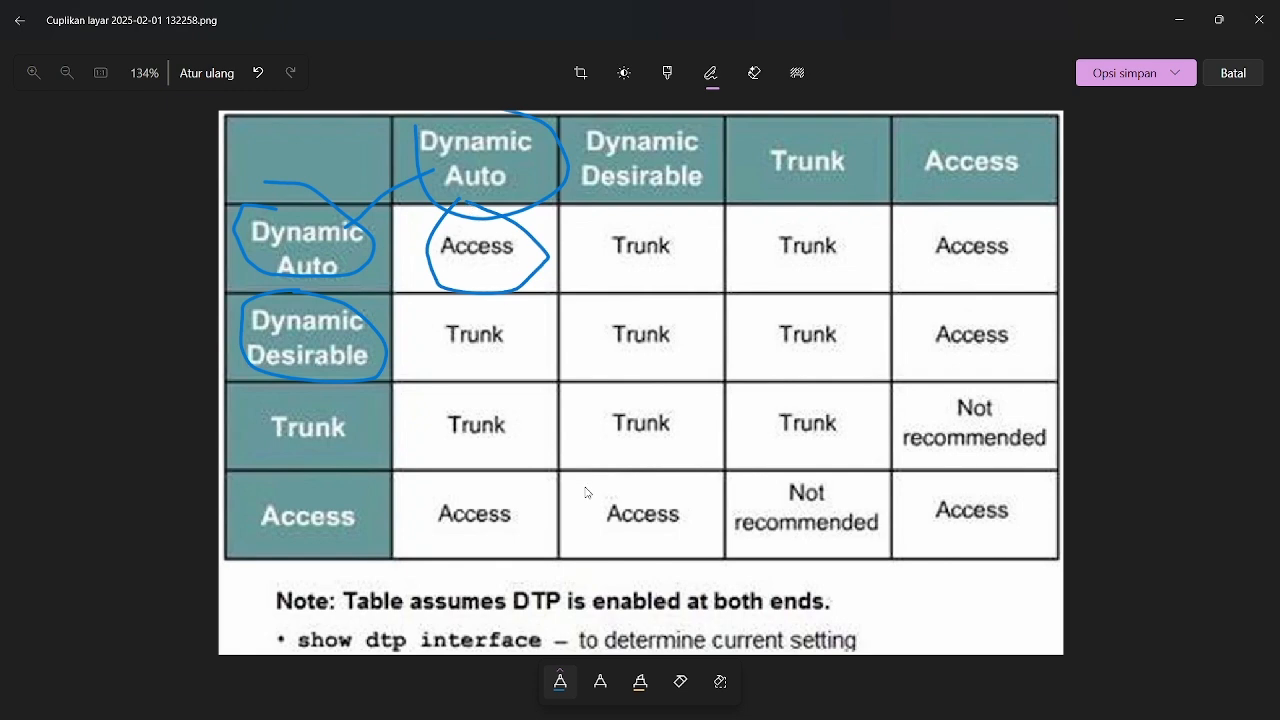
Change the pen colour to orange and circle the Dynamic Desirable row heading
{"action": "left_click", "coordinate": [561, 678]}
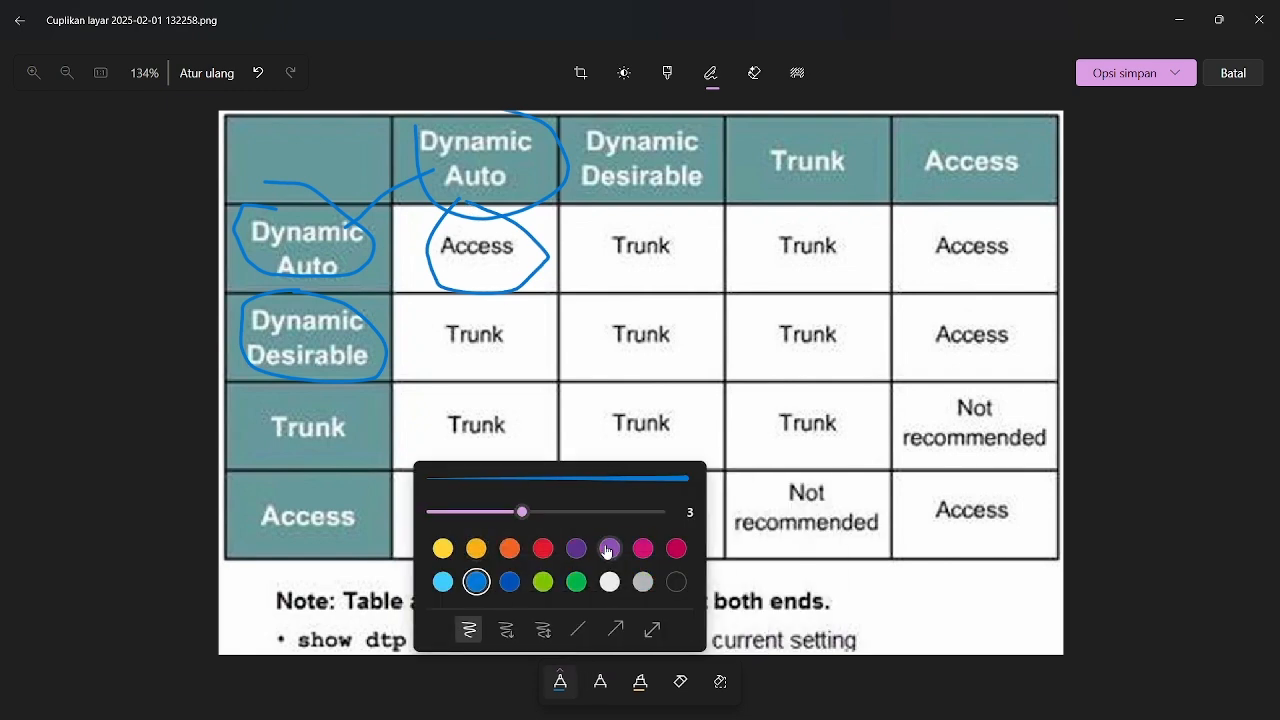
{"action": "left_click", "coordinate": [476, 548]}
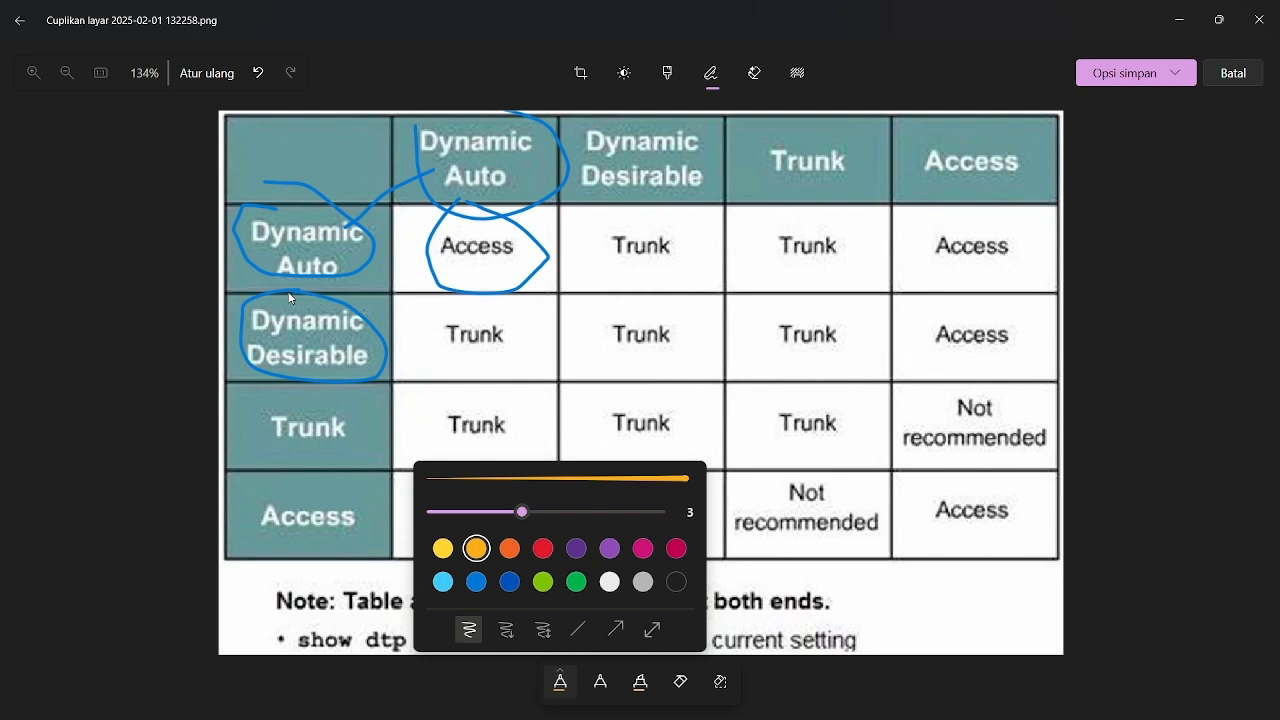
{"action": "mouse_move", "coordinate": [290, 298]}
{"action": "left_mouse_down"}
{"action": "mouse_move", "coordinate": [238, 394]}
{"action": "mouse_move", "coordinate": [367, 319]}
{"action": "mouse_move", "coordinate": [281, 296]}
{"action": "left_mouse_up"}
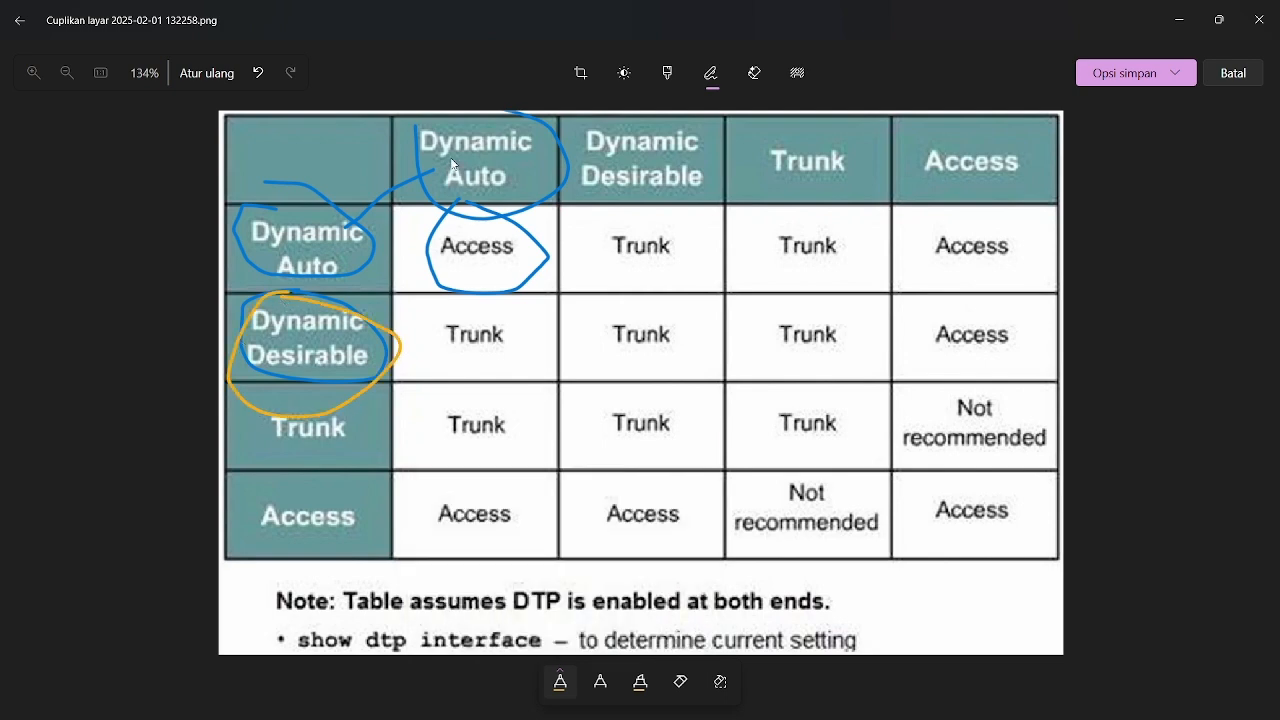
Circle the Dynamic Auto column heading and the Trunk result in the Dynamic Desirable row in orange
{"action": "mouse_move", "coordinate": [487, 129]}
{"action": "left_mouse_down"}
{"action": "mouse_move", "coordinate": [482, 215]}
{"action": "mouse_move", "coordinate": [464, 140]}
{"action": "left_mouse_up"}
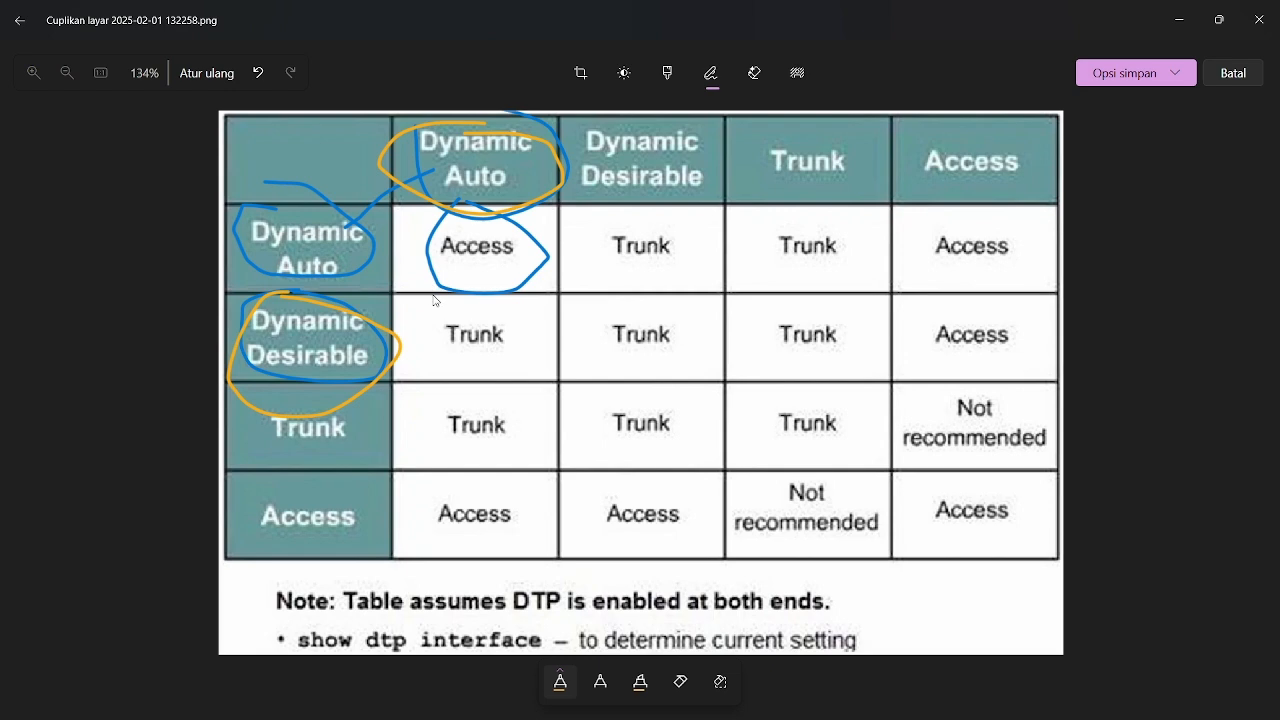
{"action": "mouse_move", "coordinate": [435, 295]}
{"action": "left_mouse_down"}
{"action": "mouse_move", "coordinate": [414, 382]}
{"action": "mouse_move", "coordinate": [491, 290]}
{"action": "mouse_move", "coordinate": [435, 295]}
{"action": "left_mouse_up"}
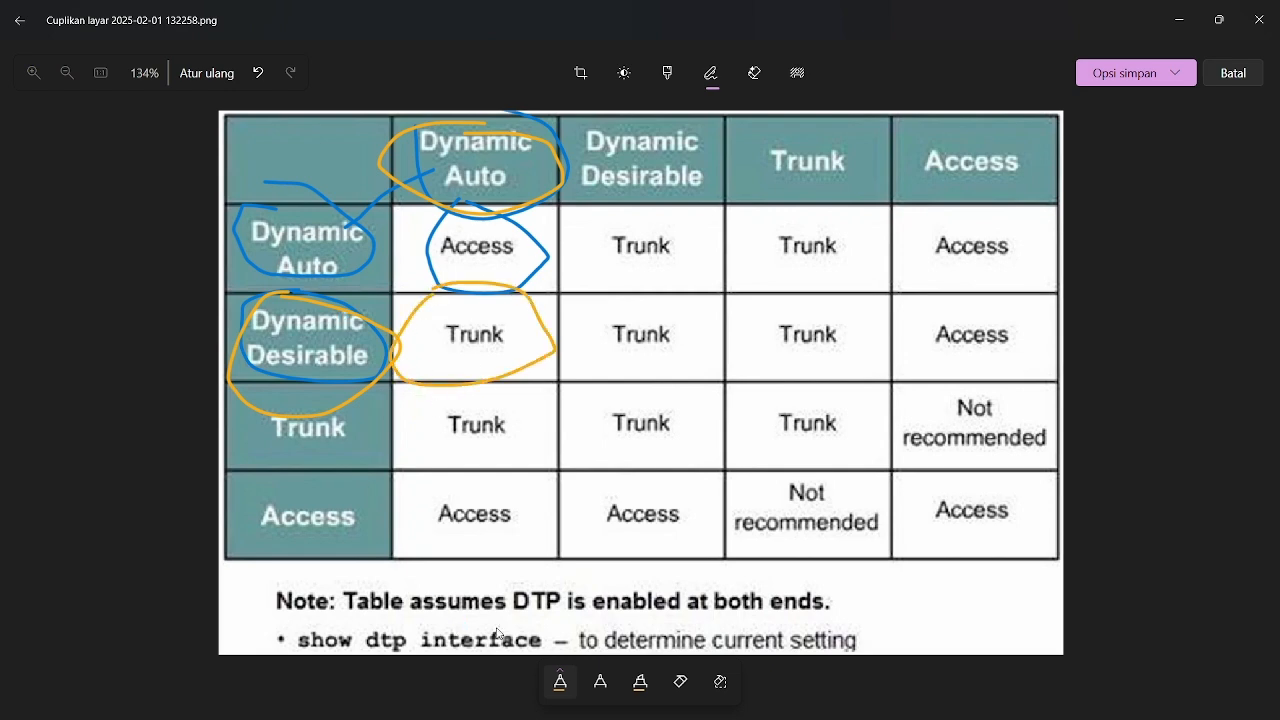
Change the pen colour to light blue and circle the Dynamic Desirable row heading, its matching column heading and their Trunk result
{"action": "left_click", "coordinate": [562, 681]}
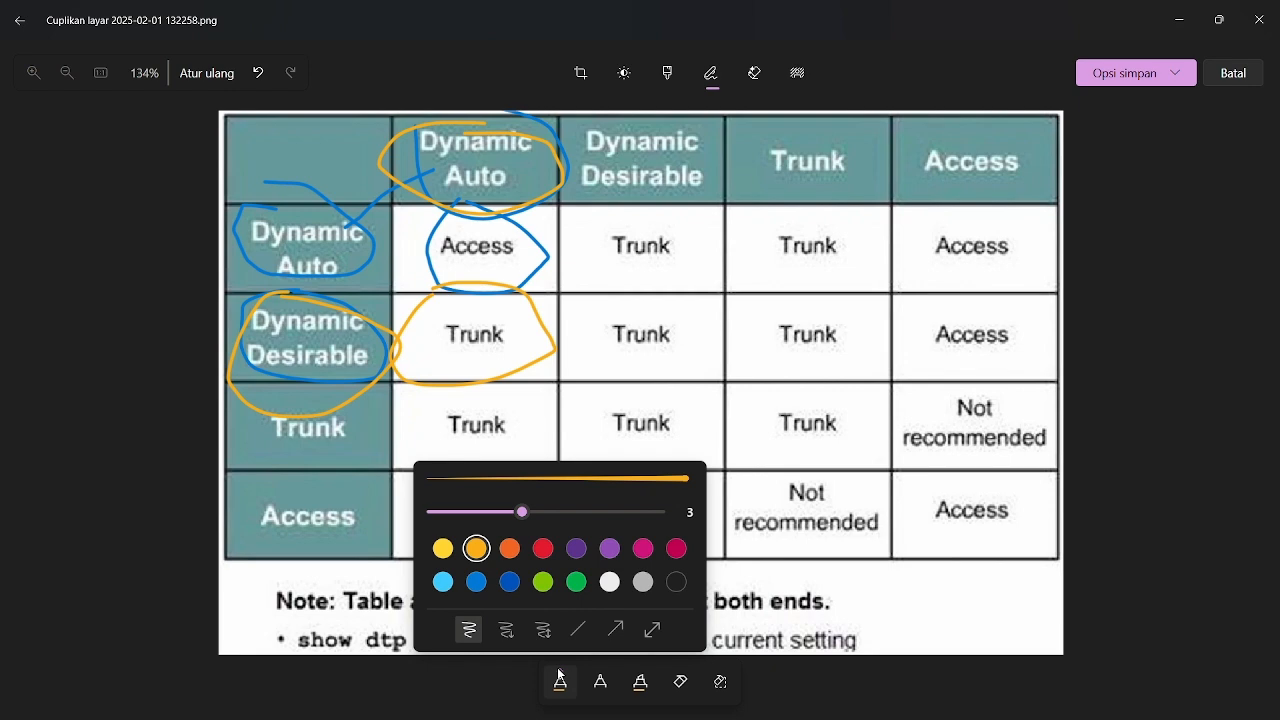
{"action": "left_click", "coordinate": [450, 584]}
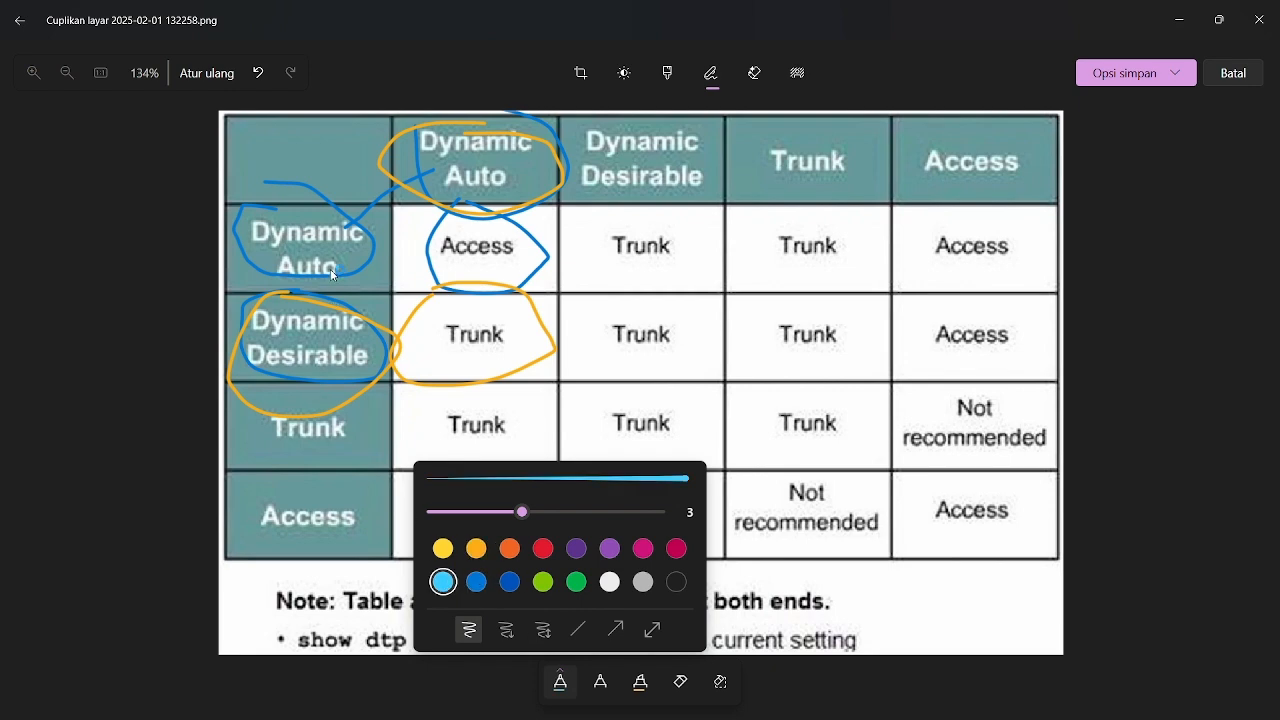
{"action": "left_click", "coordinate": [343, 308]}
{"action": "mouse_move", "coordinate": [345, 305]}
{"action": "left_mouse_down"}
{"action": "mouse_move", "coordinate": [330, 363]}
{"action": "mouse_move", "coordinate": [281, 284]}
{"action": "left_mouse_up"}
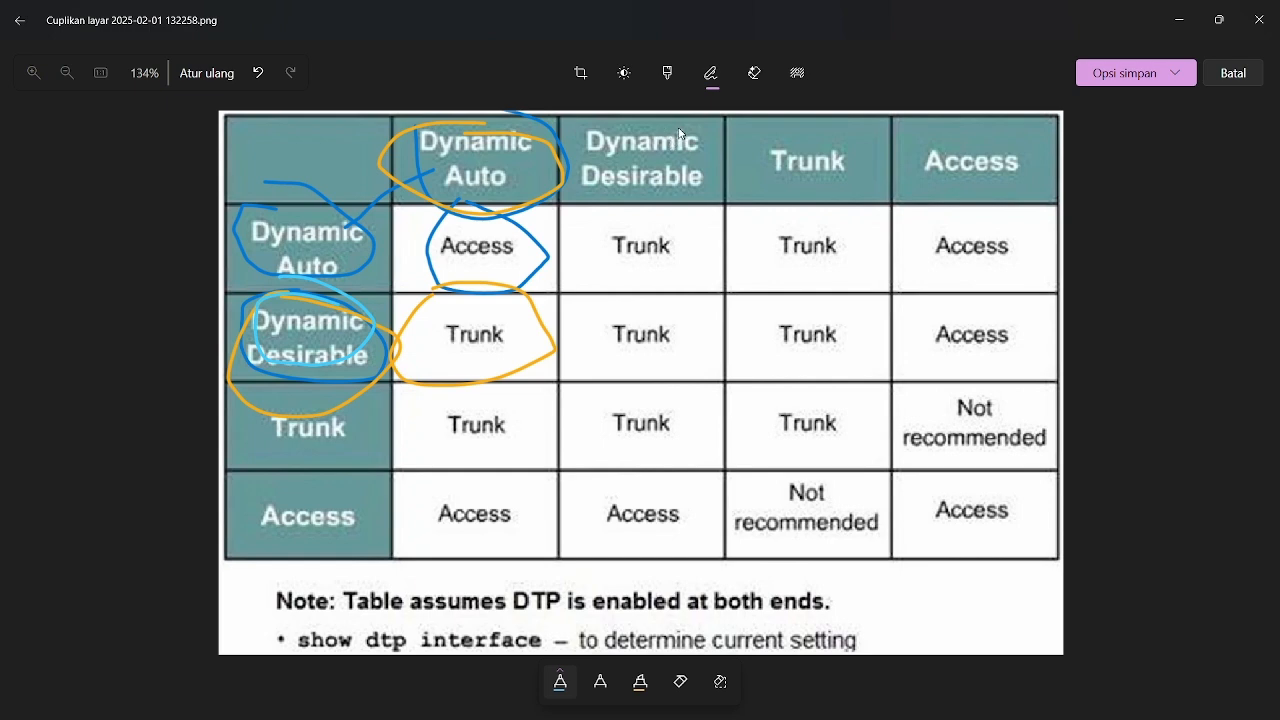
{"action": "left_click_drag", "start_coordinate": [681, 133], "coordinate": [704, 184]}
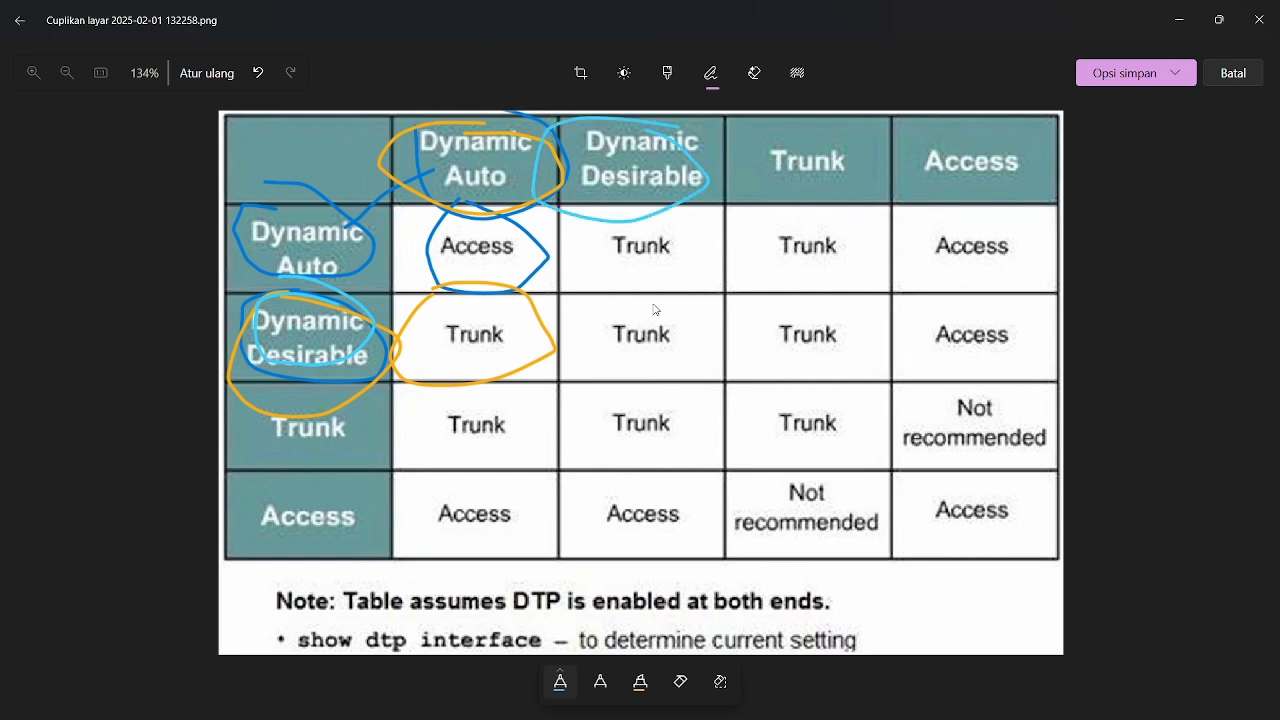
{"action": "mouse_move", "coordinate": [640, 302]}
{"action": "left_mouse_down"}
{"action": "mouse_move", "coordinate": [718, 374]}
{"action": "mouse_move", "coordinate": [635, 302]}
{"action": "left_mouse_up"}
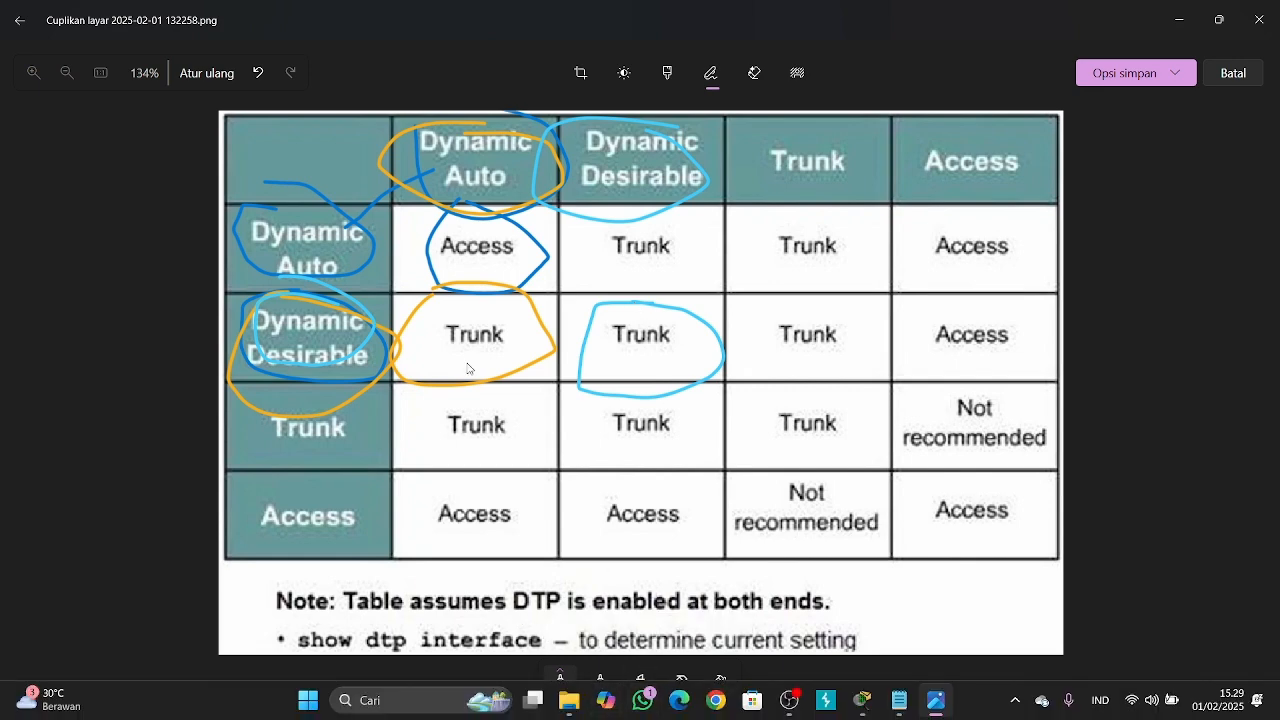
Undo all the orange and blue ink so the DTP table is clean
{"action": "left_click", "coordinate": [258, 73]}
{"action": "left_click", "coordinate": [258, 73]}
{"action": "left_click", "coordinate": [258, 73]}
{"action": "left_click", "coordinate": [258, 73]}
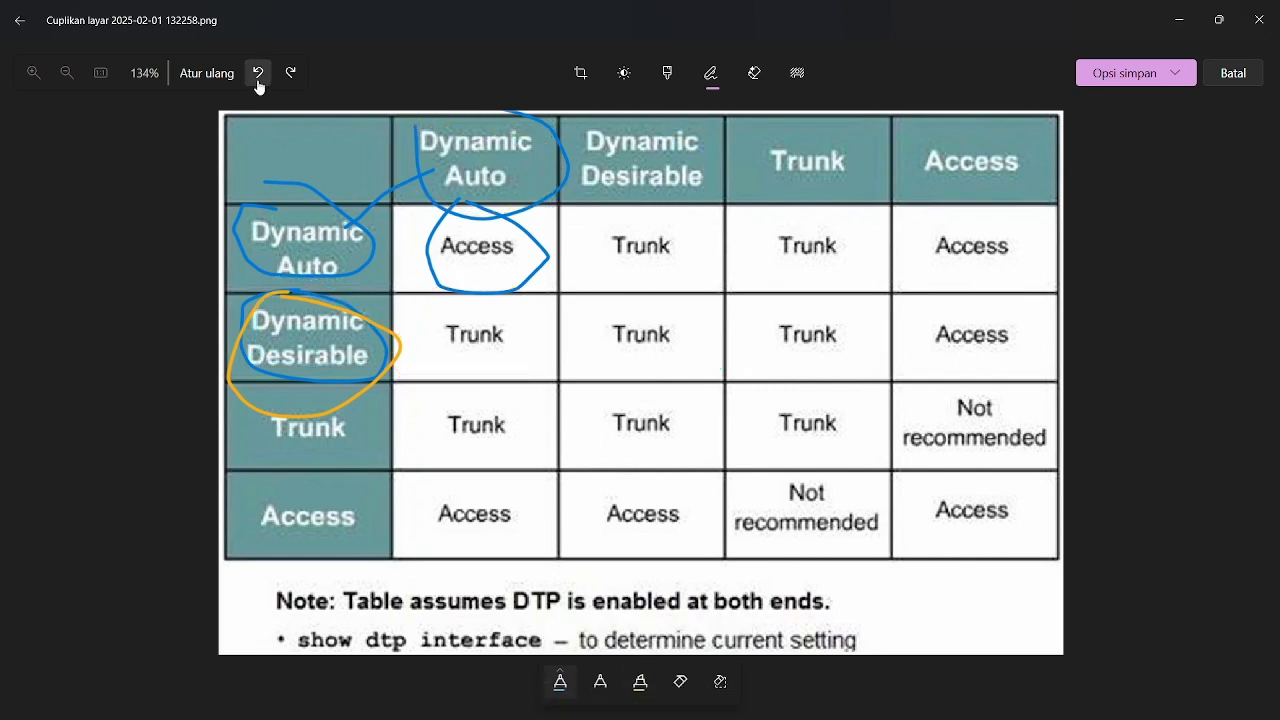
{"action": "left_click", "coordinate": [258, 73]}
{"action": "left_click", "coordinate": [258, 73]}
{"action": "left_click", "coordinate": [258, 73]}
{"action": "left_click", "coordinate": [258, 73]}
{"action": "left_click", "coordinate": [258, 73]}
{"action": "left_click", "coordinate": [258, 73]}
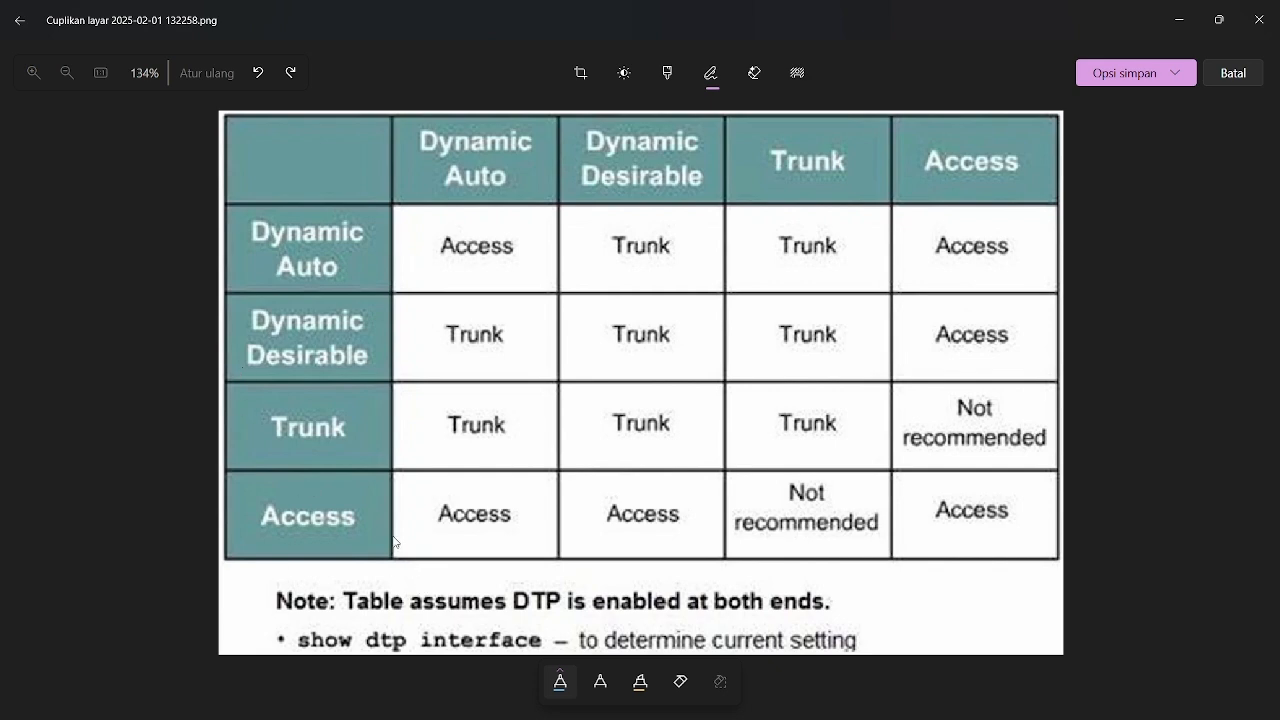
Sketch two linked switch boxes across the table's Access row and label them SW1 and SW2 in light blue
{"action": "mouse_move", "coordinate": [393, 541]}
{"action": "left_mouse_down"}
{"action": "mouse_move", "coordinate": [443, 578]}
{"action": "mouse_move", "coordinate": [380, 538]}
{"action": "left_mouse_up"}
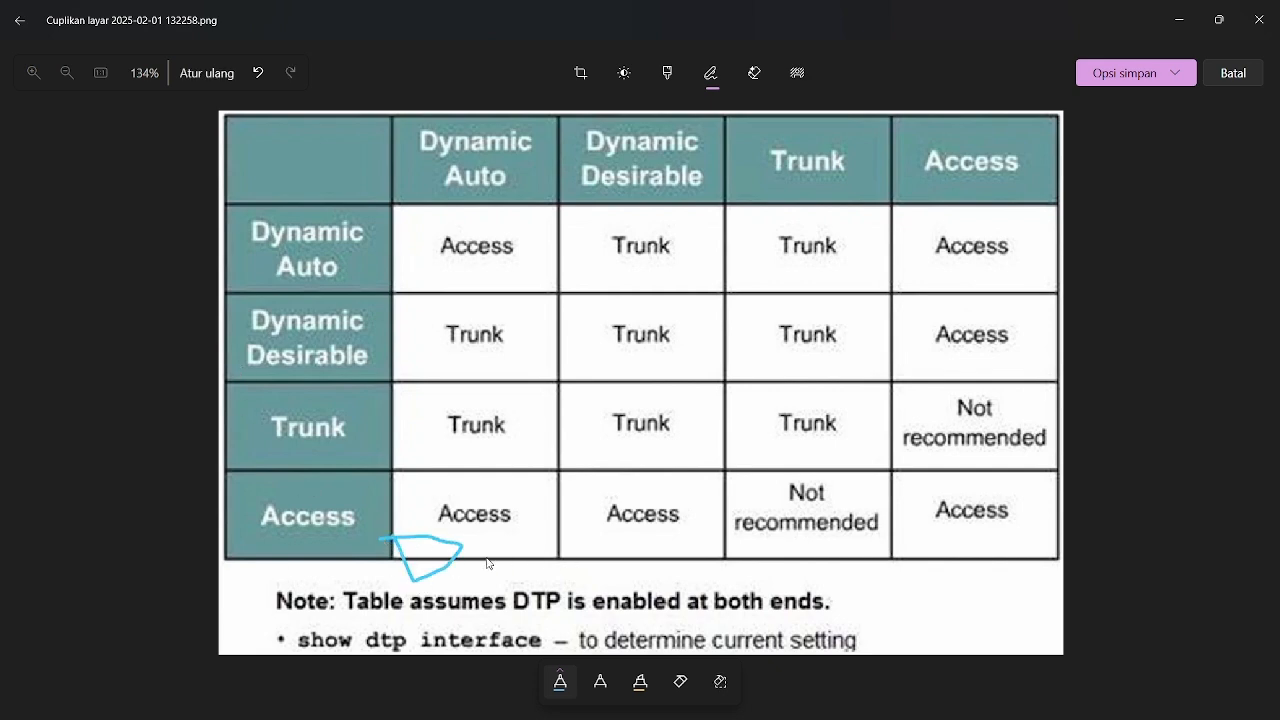
{"action": "mouse_move", "coordinate": [487, 557]}
{"action": "left_mouse_down"}
{"action": "mouse_move", "coordinate": [677, 572]}
{"action": "mouse_move", "coordinate": [746, 530]}
{"action": "mouse_move", "coordinate": [666, 540]}
{"action": "left_mouse_up"}
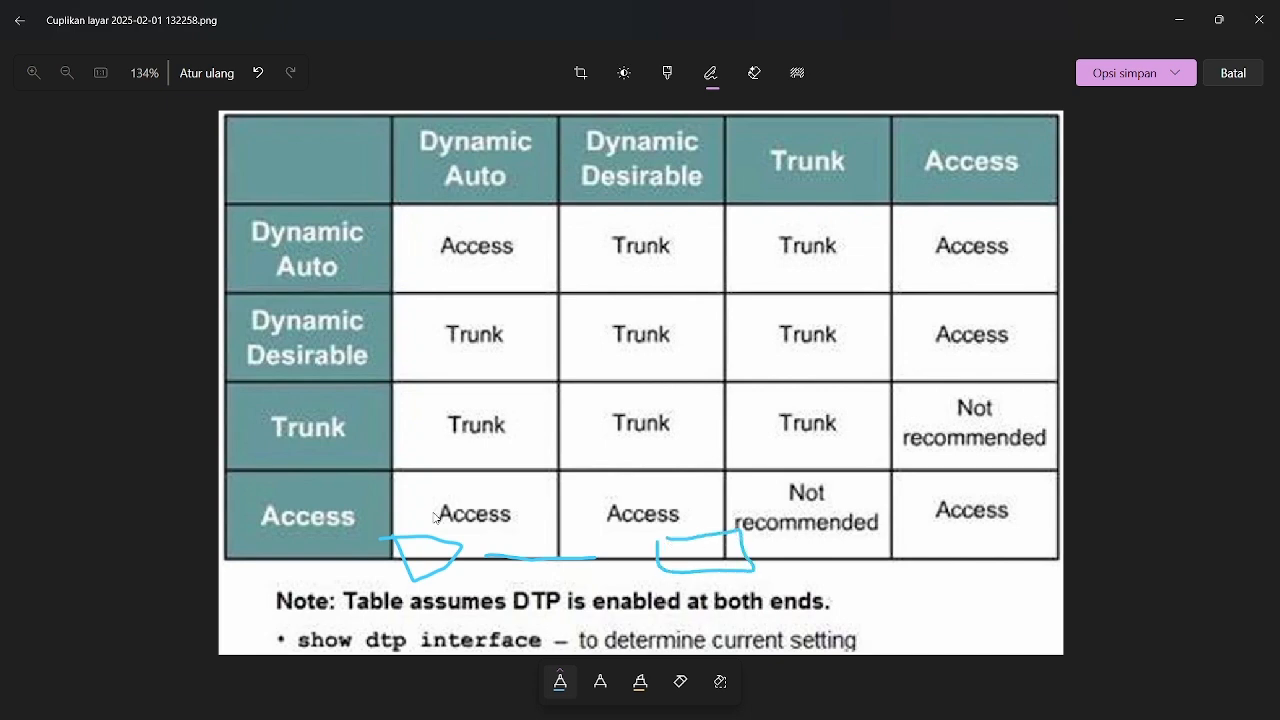
{"action": "mouse_move", "coordinate": [393, 537]}
{"action": "left_mouse_down"}
{"action": "mouse_move", "coordinate": [485, 572]}
{"action": "mouse_move", "coordinate": [388, 578]}
{"action": "left_mouse_up"}
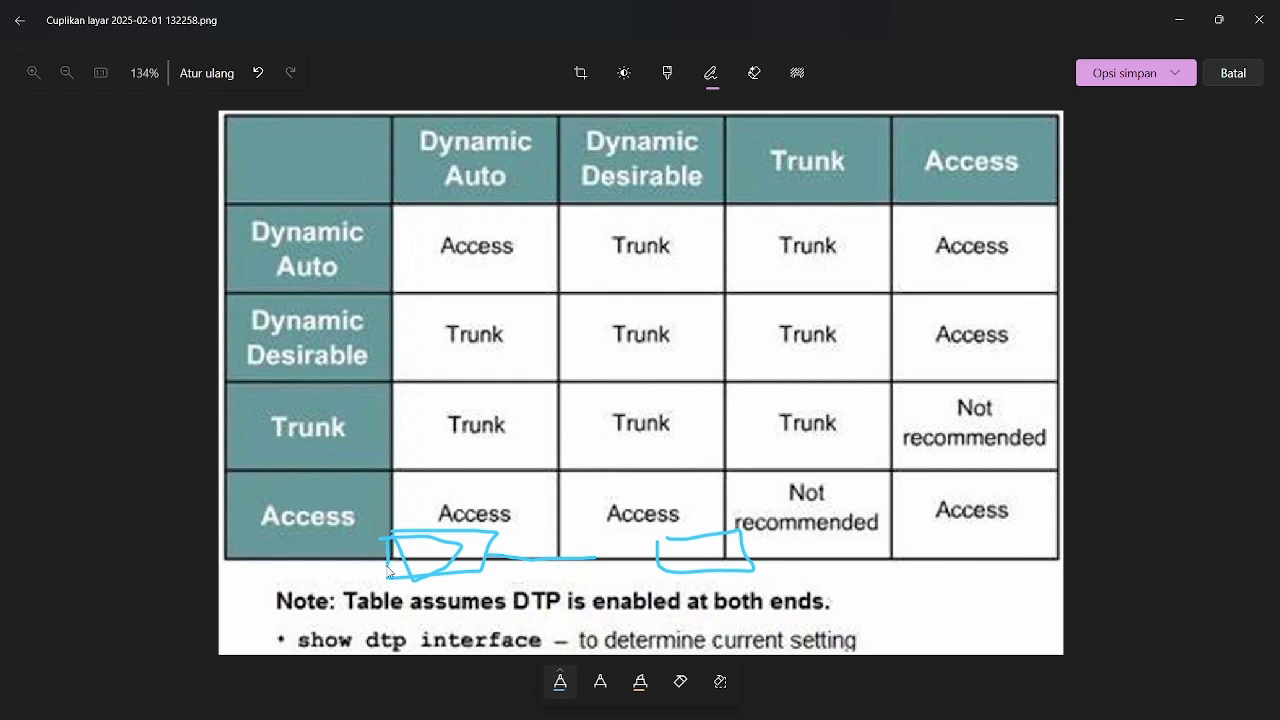
{"action": "mouse_move", "coordinate": [404, 486]}
{"action": "left_mouse_down"}
{"action": "mouse_move", "coordinate": [436, 536]}
{"action": "mouse_move", "coordinate": [466, 537]}
{"action": "mouse_move", "coordinate": [498, 474]}
{"action": "mouse_move", "coordinate": [510, 500]}
{"action": "left_mouse_up"}
{"action": "mouse_move", "coordinate": [685, 478]}
{"action": "left_mouse_down"}
{"action": "mouse_move", "coordinate": [640, 494]}
{"action": "mouse_move", "coordinate": [680, 526]}
{"action": "mouse_move", "coordinate": [772, 466]}
{"action": "mouse_move", "coordinate": [792, 516]}
{"action": "mouse_move", "coordinate": [782, 552]}
{"action": "mouse_move", "coordinate": [865, 530]}
{"action": "left_mouse_up"}
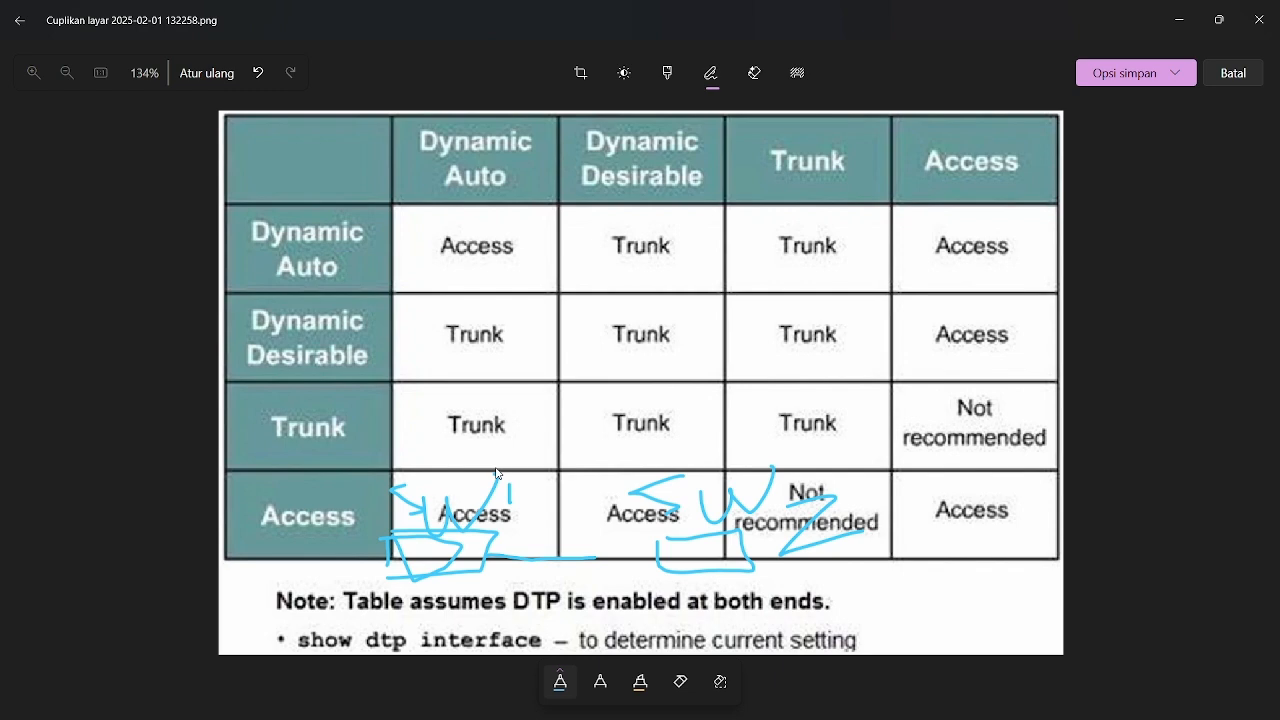
Handwrite the mode abbreviations above both sketched switches and extend the link line to the SW2 box
{"action": "mouse_move", "coordinate": [436, 438]}
{"action": "left_mouse_down"}
{"action": "mouse_move", "coordinate": [440, 398]}
{"action": "mouse_move", "coordinate": [429, 434]}
{"action": "mouse_move", "coordinate": [480, 420]}
{"action": "mouse_move", "coordinate": [489, 437]}
{"action": "left_mouse_up"}
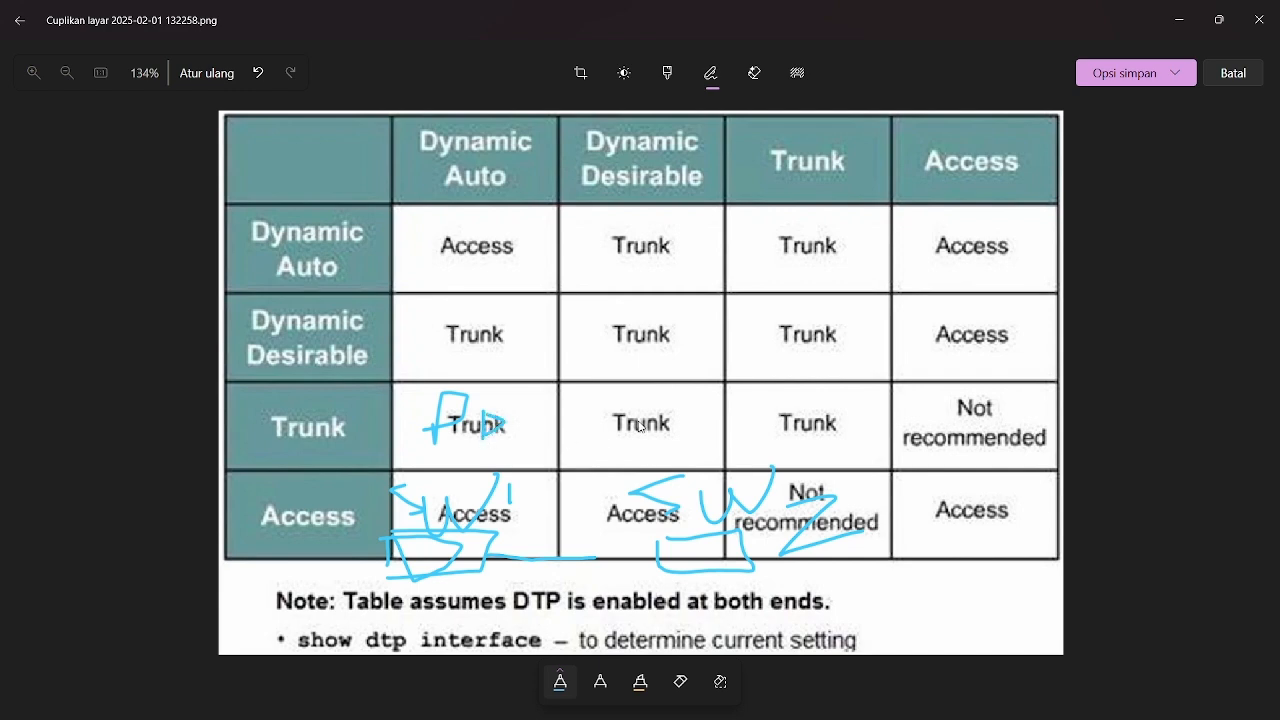
{"action": "mouse_move", "coordinate": [638, 446]}
{"action": "left_mouse_down"}
{"action": "mouse_move", "coordinate": [639, 428]}
{"action": "mouse_move", "coordinate": [640, 446]}
{"action": "left_mouse_up"}
{"action": "mouse_move", "coordinate": [698, 416]}
{"action": "left_mouse_down"}
{"action": "mouse_move", "coordinate": [684, 442]}
{"action": "mouse_move", "coordinate": [710, 435]}
{"action": "mouse_move", "coordinate": [693, 437]}
{"action": "left_mouse_up"}
{"action": "left_click_drag", "start_coordinate": [591, 550], "coordinate": [684, 549]}
Mark the sketched link, circle the Dynamic Auto pair's Access result and draw an arrow from it down towards the link
{"action": "mouse_move", "coordinate": [558, 535]}
{"action": "left_mouse_down"}
{"action": "mouse_move", "coordinate": [559, 556]}
{"action": "mouse_move", "coordinate": [590, 553]}
{"action": "left_mouse_up"}
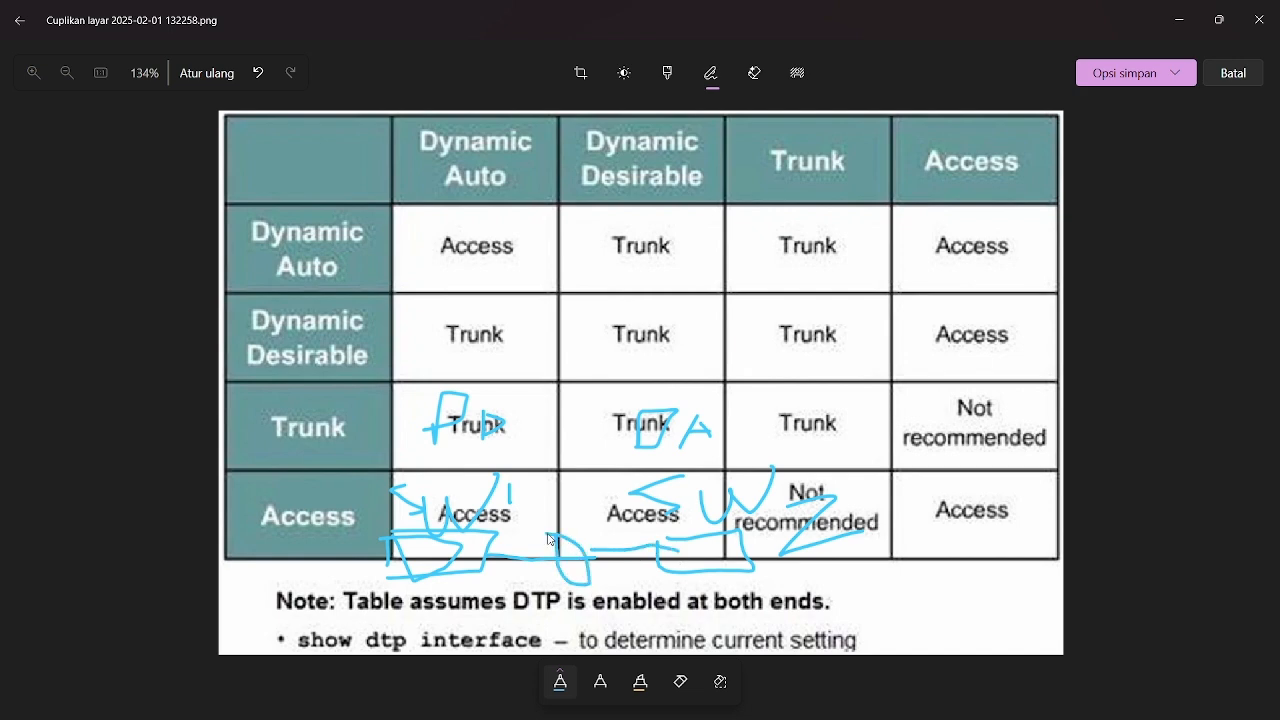
{"action": "mouse_move", "coordinate": [499, 221]}
{"action": "left_mouse_down"}
{"action": "mouse_move", "coordinate": [401, 271]}
{"action": "mouse_move", "coordinate": [540, 222]}
{"action": "mouse_move", "coordinate": [429, 240]}
{"action": "mouse_move", "coordinate": [556, 485]}
{"action": "mouse_move", "coordinate": [548, 516]}
{"action": "mouse_move", "coordinate": [510, 462]}
{"action": "left_mouse_up"}
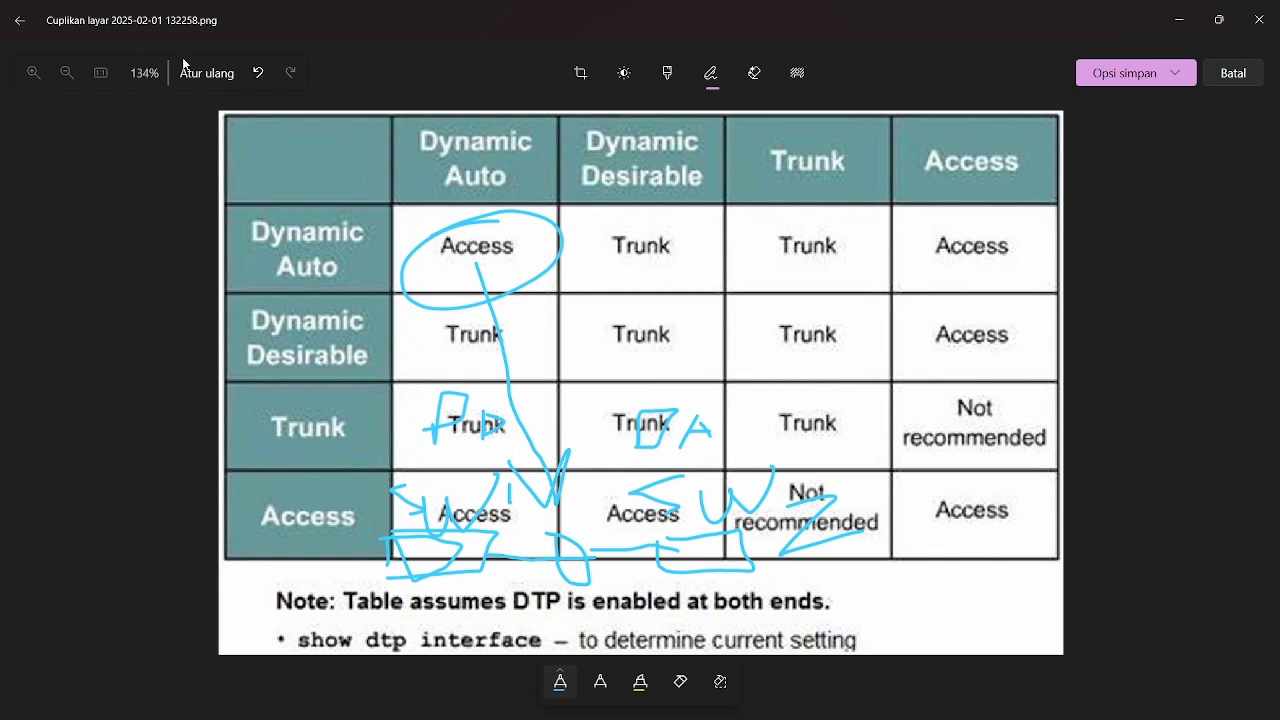
Undo the latest ink on the table image and switch to the Cisco Packet Tracer topology
{"action": "left_click", "coordinate": [258, 73]}
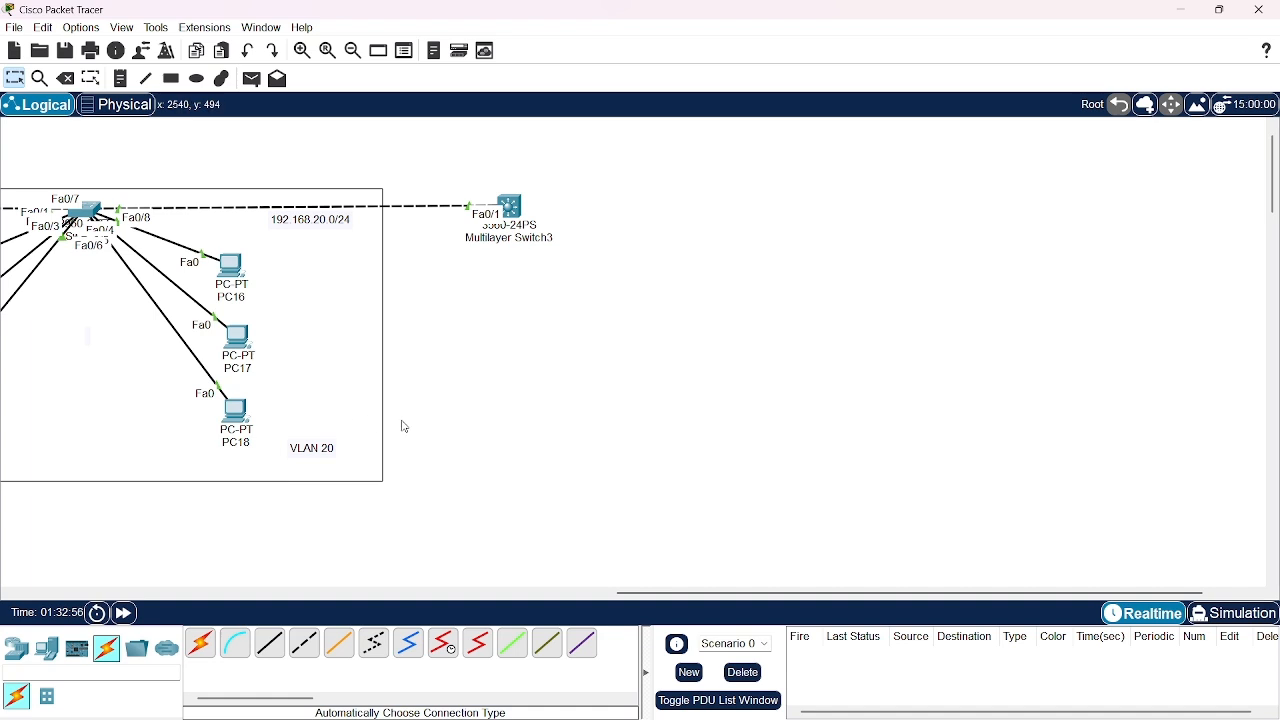
{"action": "scroll", "coordinate": [491, 389], "scroll_direction": "left", "scroll_amount": 5}
{"action": "scroll", "coordinate": [491, 389], "scroll_direction": "right", "scroll_amount": 1}
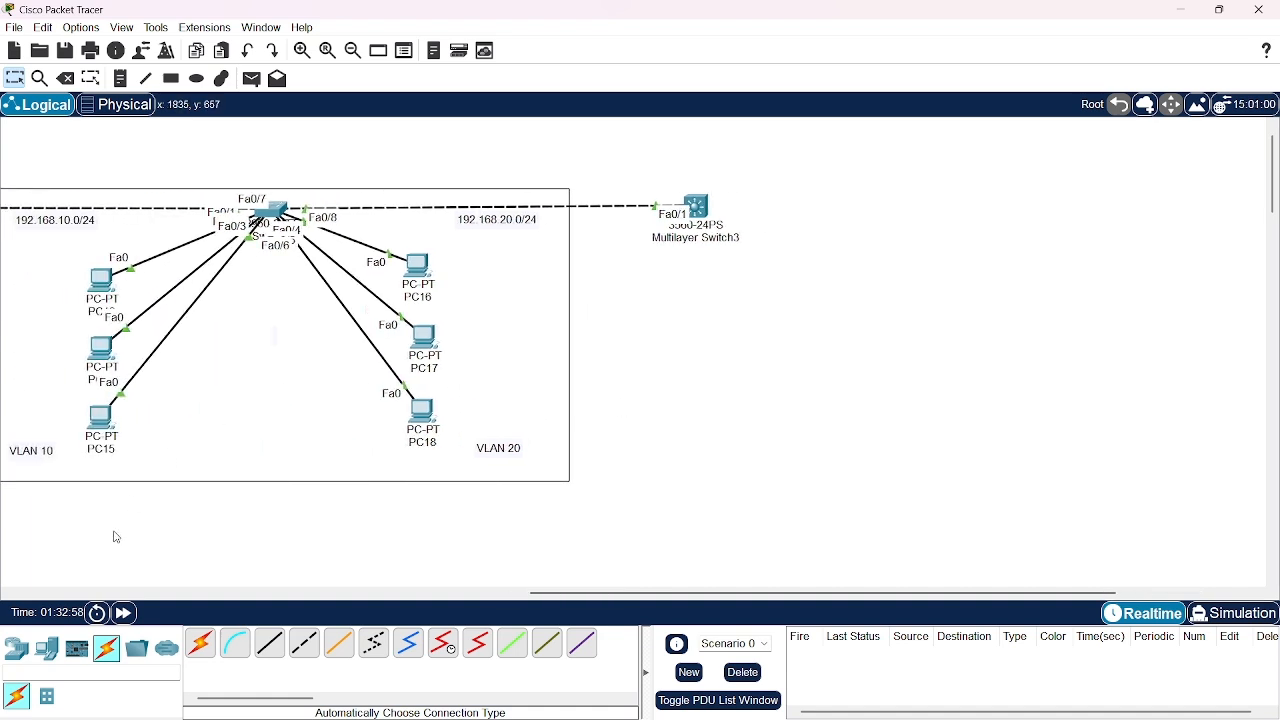
Place two 2960 switches side by side in the empty area below Multilayer Switch3
{"action": "left_click", "coordinate": [20, 648]}
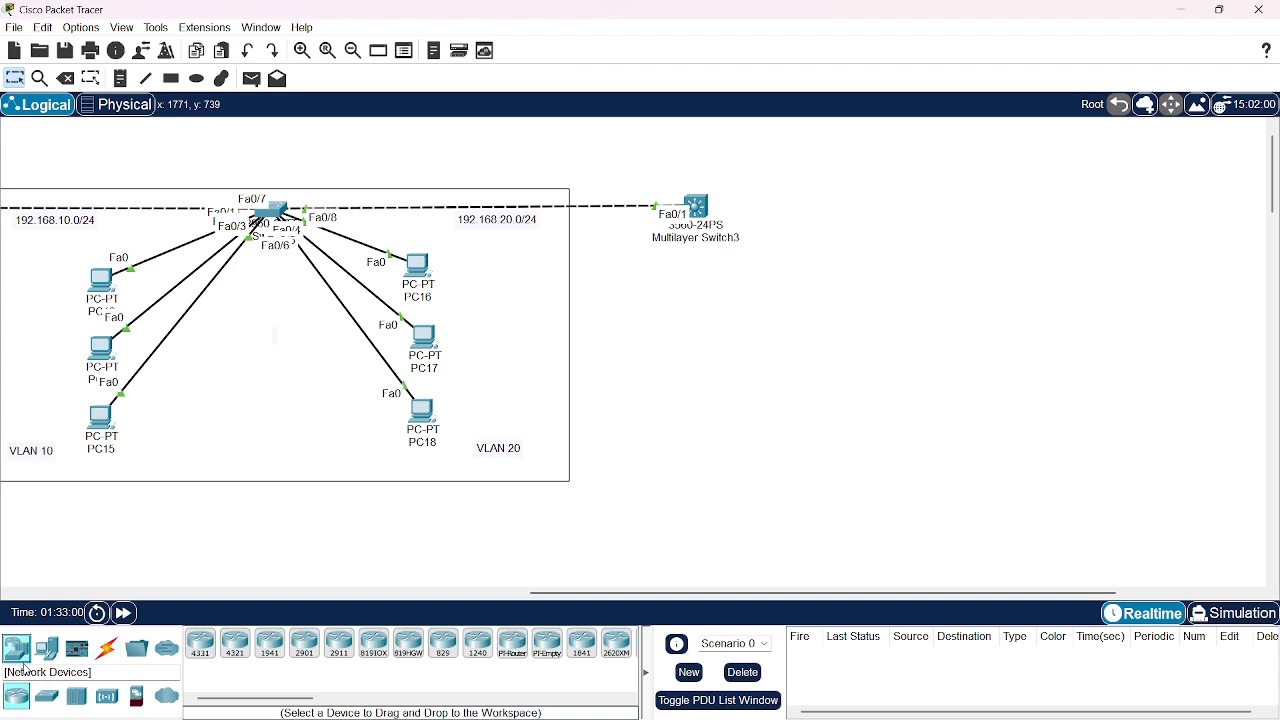
{"action": "left_click", "coordinate": [47, 697]}
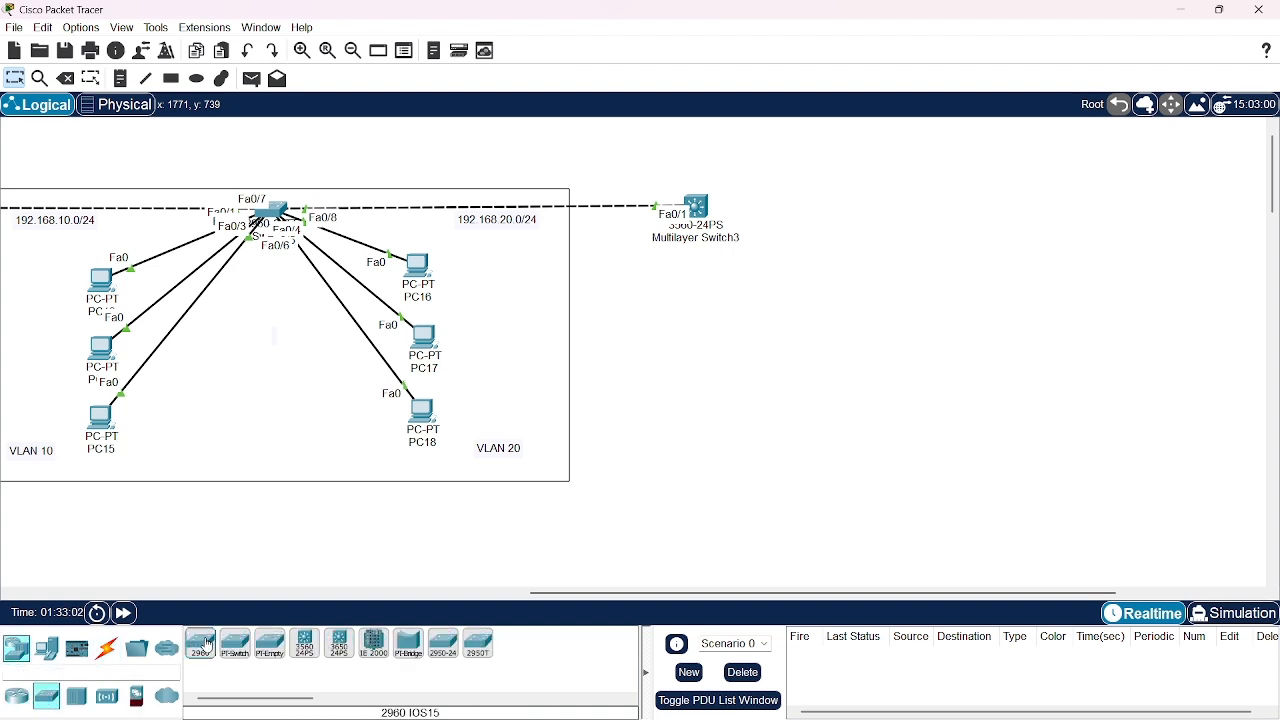
{"action": "left_click_drag", "start_coordinate": [200, 643], "coordinate": [686, 421]}
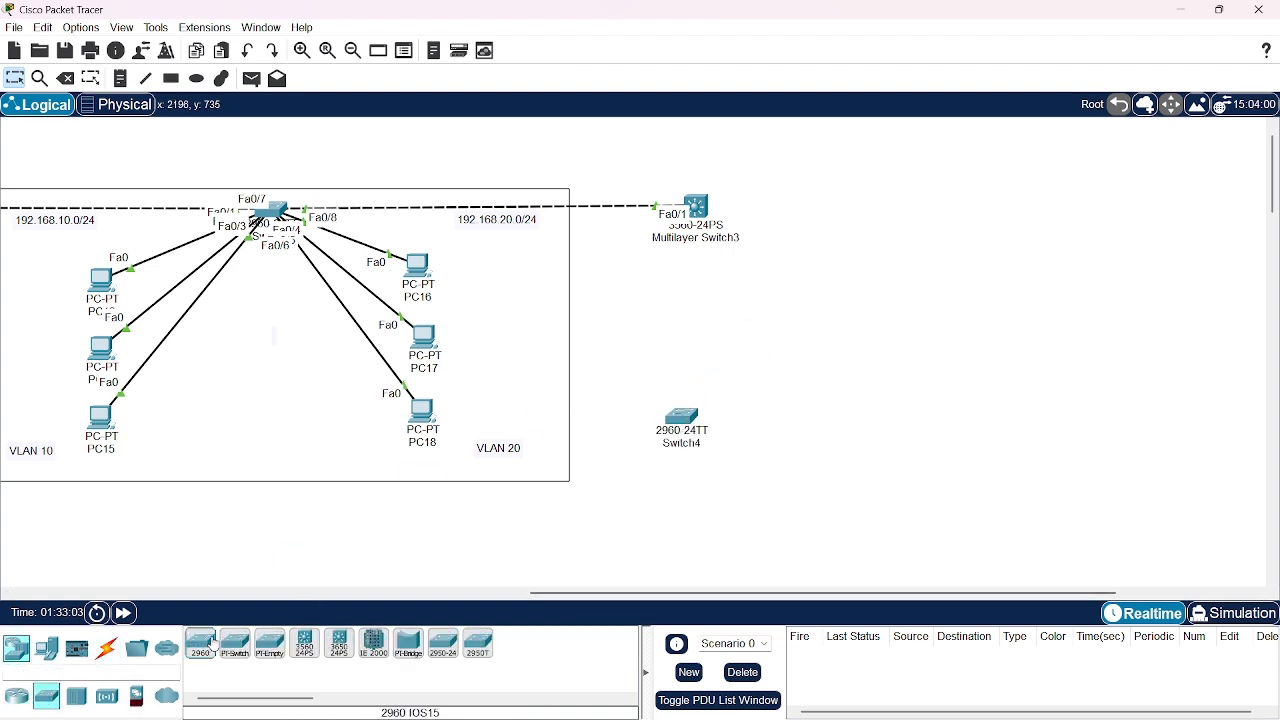
{"action": "left_click_drag", "start_coordinate": [200, 643], "coordinate": [843, 432]}
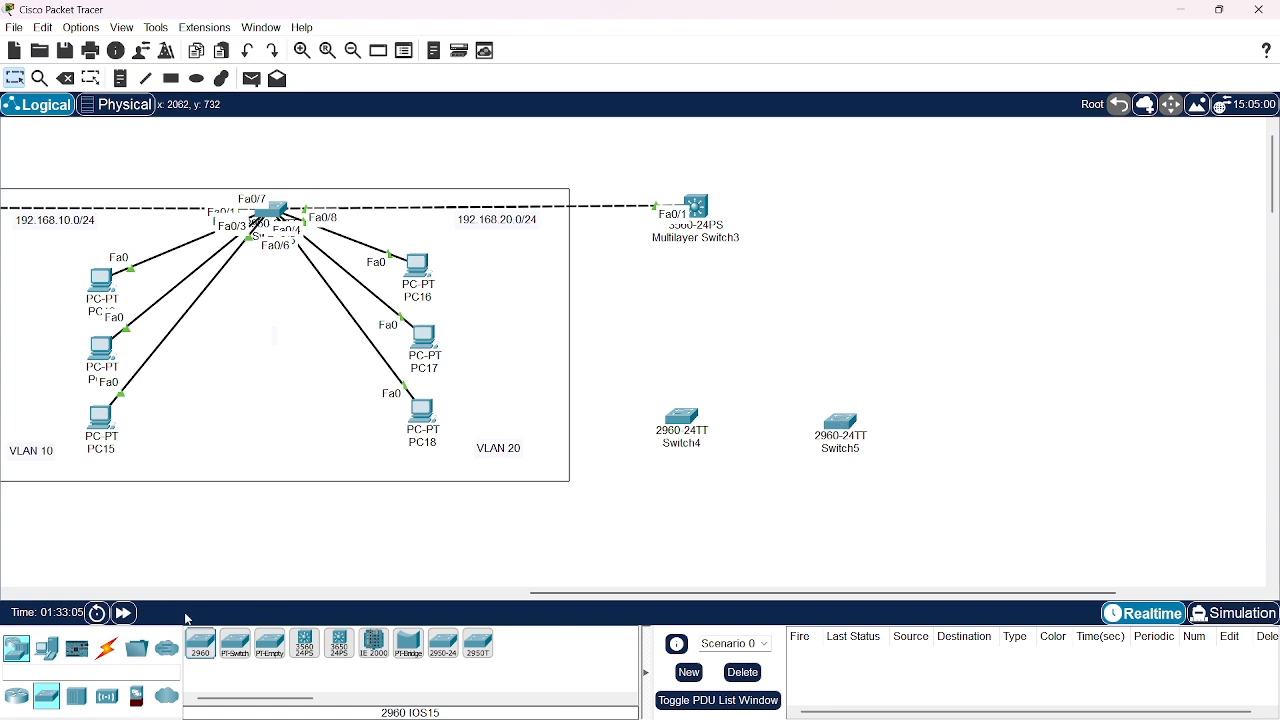
Connect Switch4 to Switch5 with the automatic connection type, fast-forward the simulation time and align Switch5 level with Switch4
{"action": "left_click", "coordinate": [102, 659]}
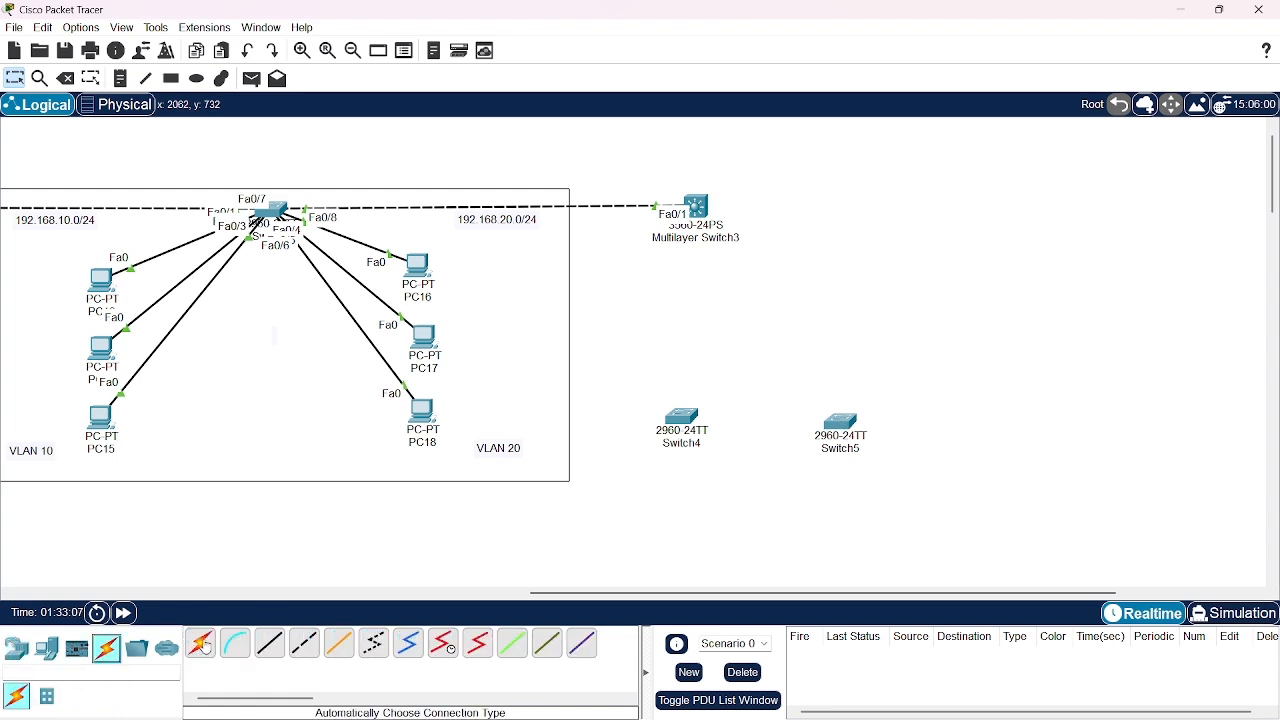
{"action": "left_click", "coordinate": [200, 643]}
{"action": "left_click", "coordinate": [676, 428]}
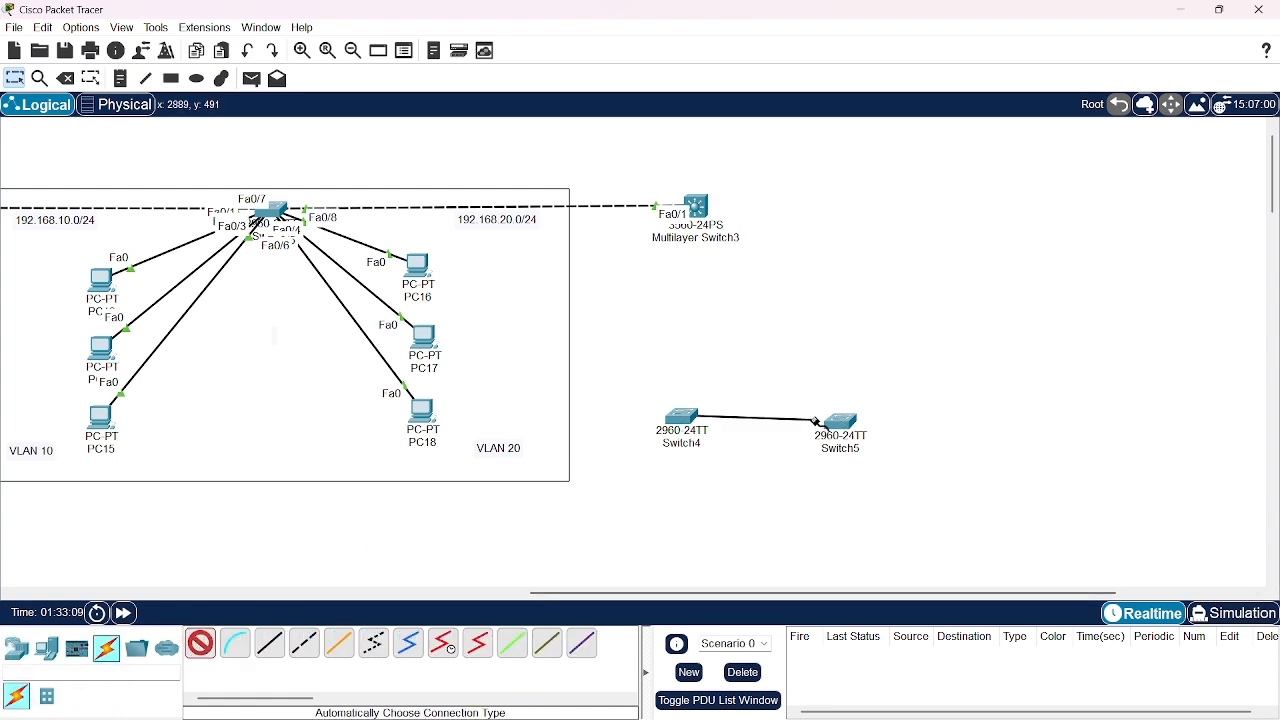
{"action": "left_click", "coordinate": [843, 432]}
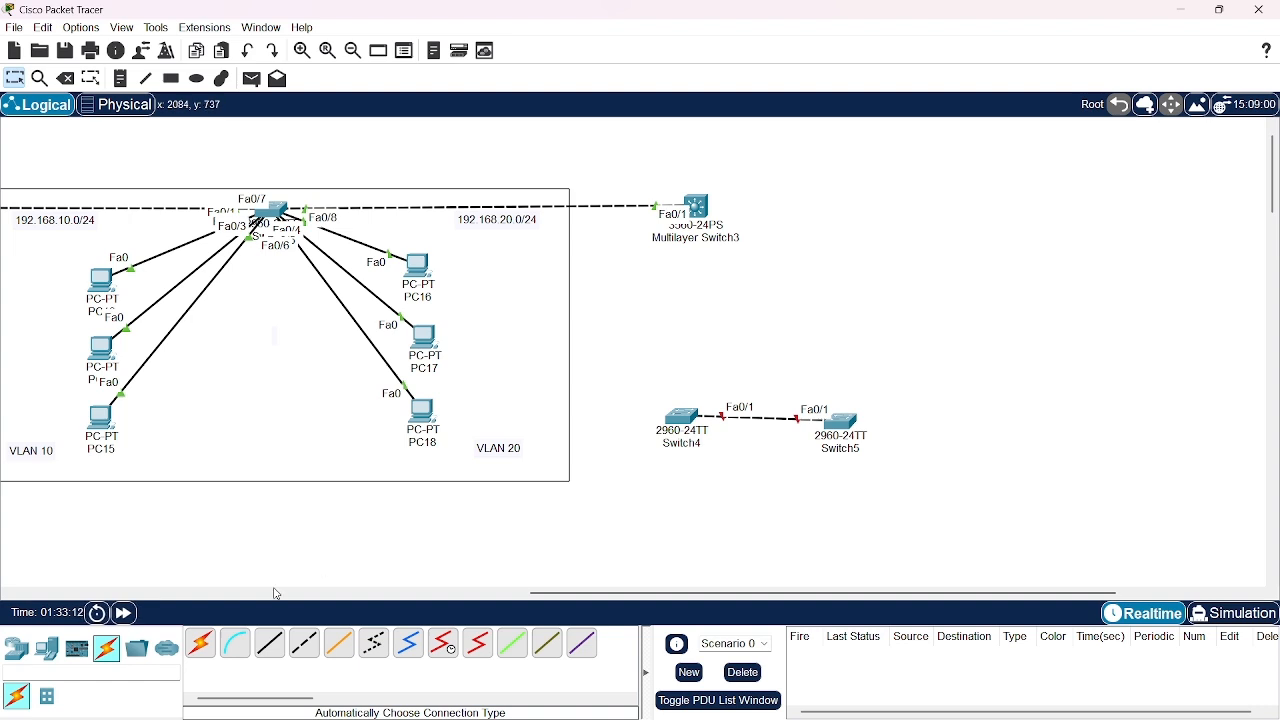
{"action": "left_click", "coordinate": [125, 614]}
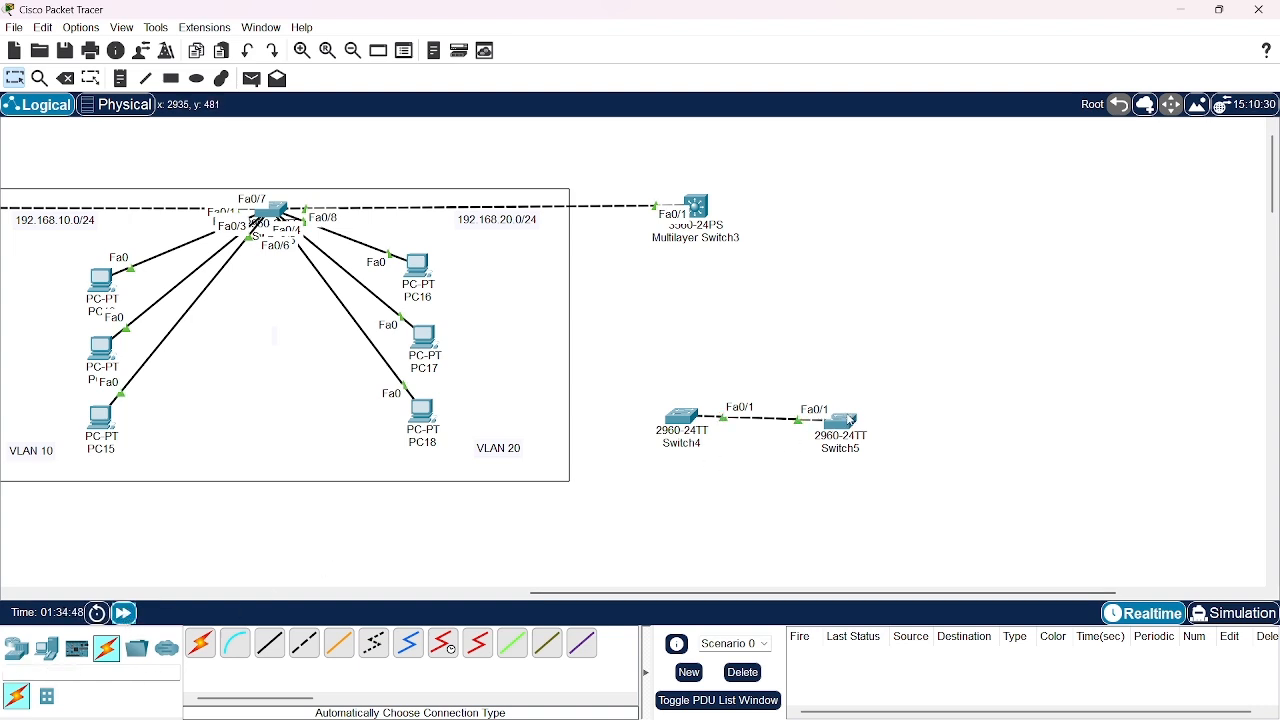
{"action": "left_click_drag", "start_coordinate": [852, 421], "coordinate": [876, 416]}
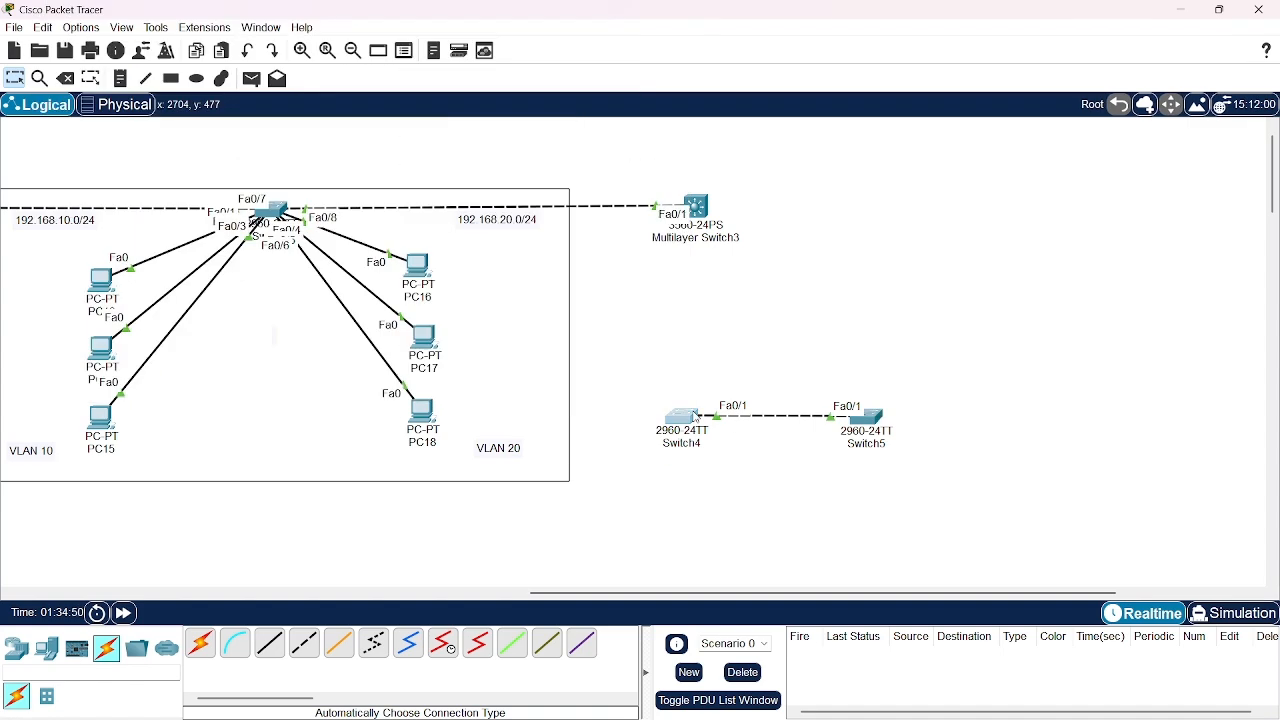
Open Switch4's command line interface, move its window aside and widen it
{"action": "left_click", "coordinate": [685, 416]}
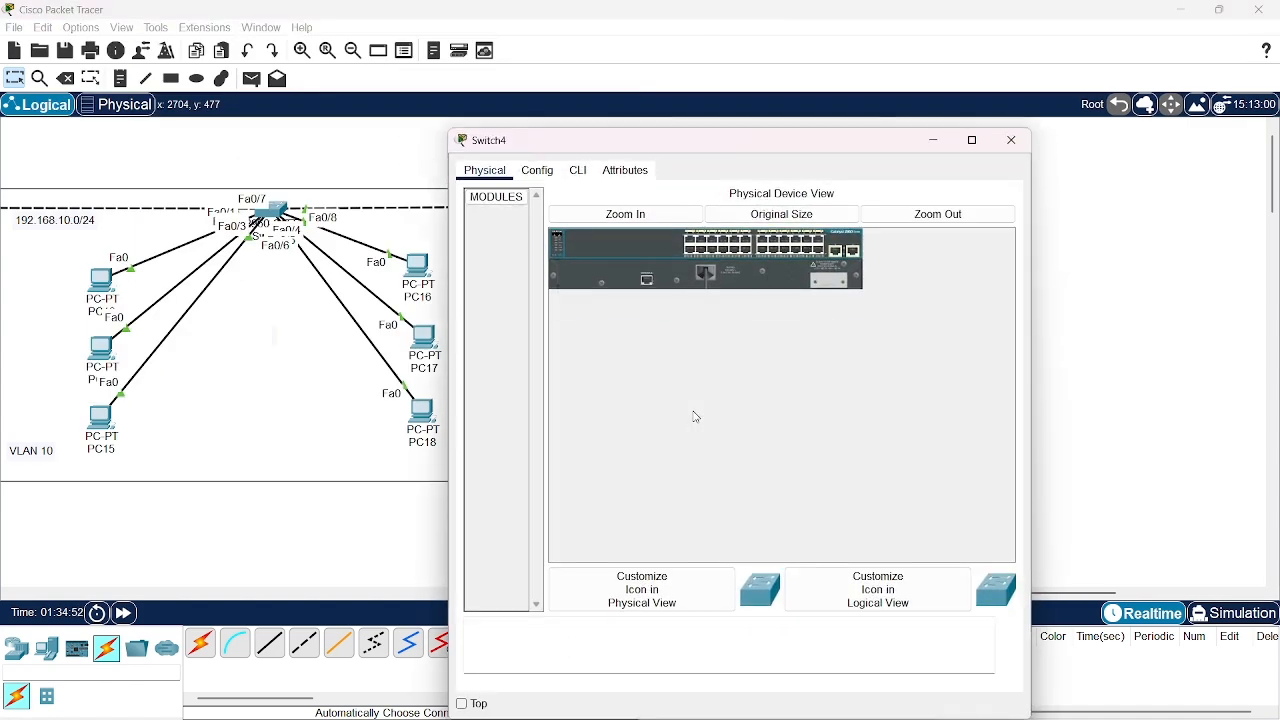
{"action": "left_click", "coordinate": [930, 141]}
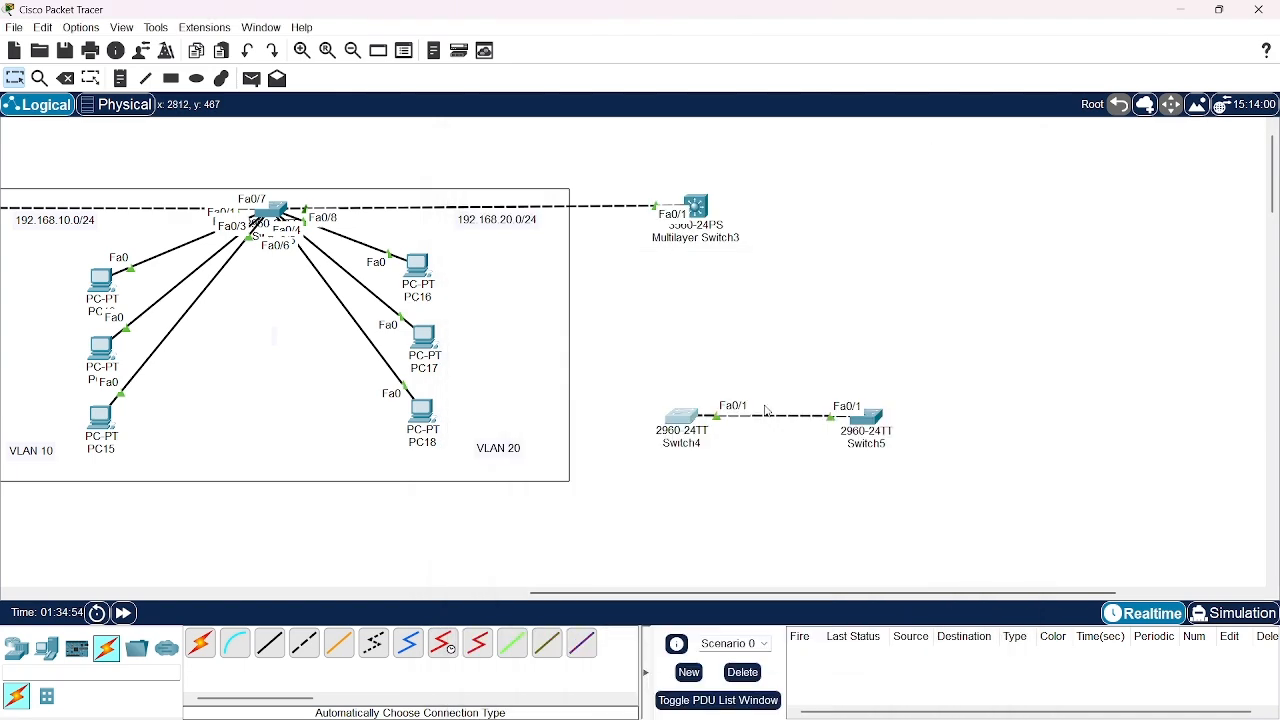
{"action": "left_click", "coordinate": [684, 418]}
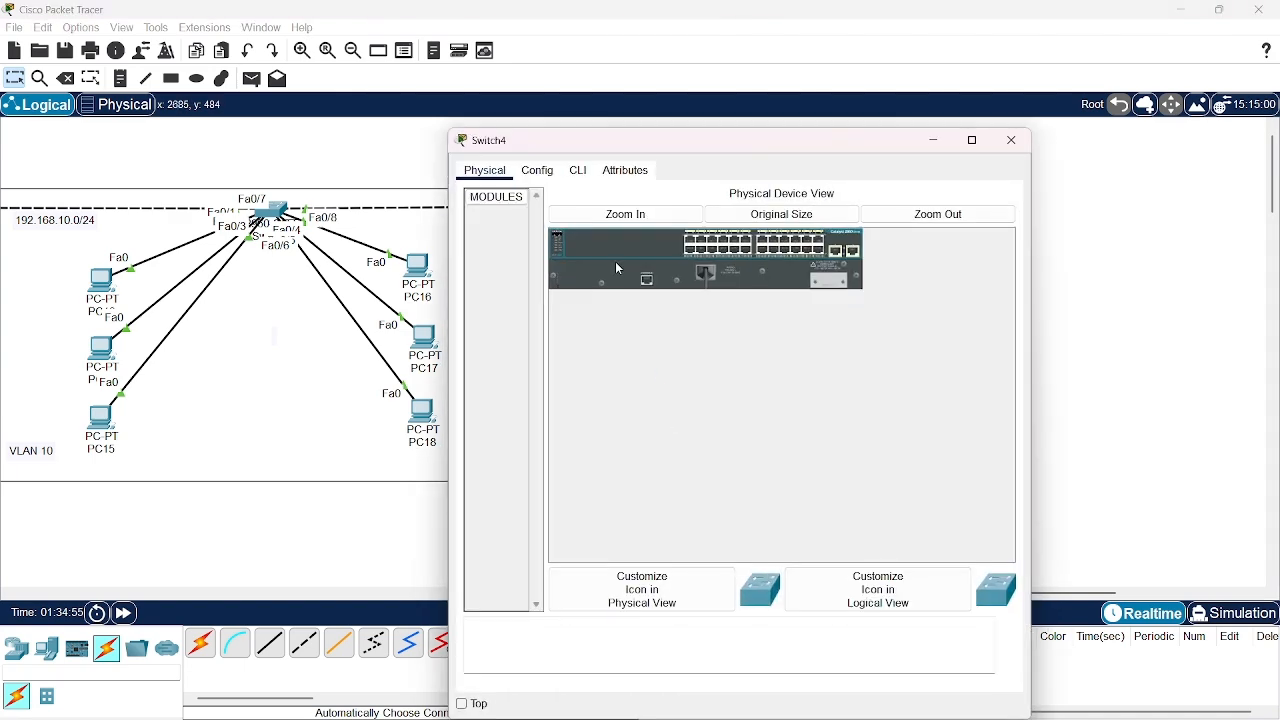
{"action": "left_click", "coordinate": [578, 170]}
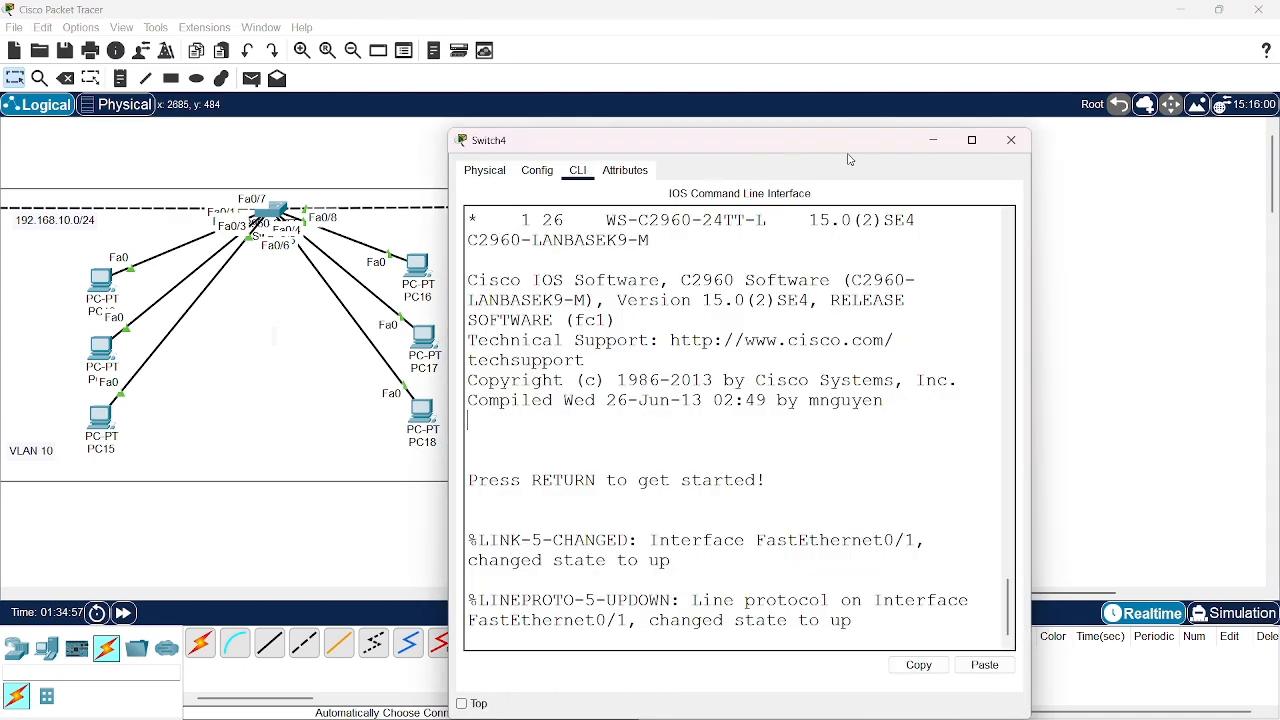
{"action": "left_click_drag", "start_coordinate": [847, 147], "coordinate": [670, 150]}
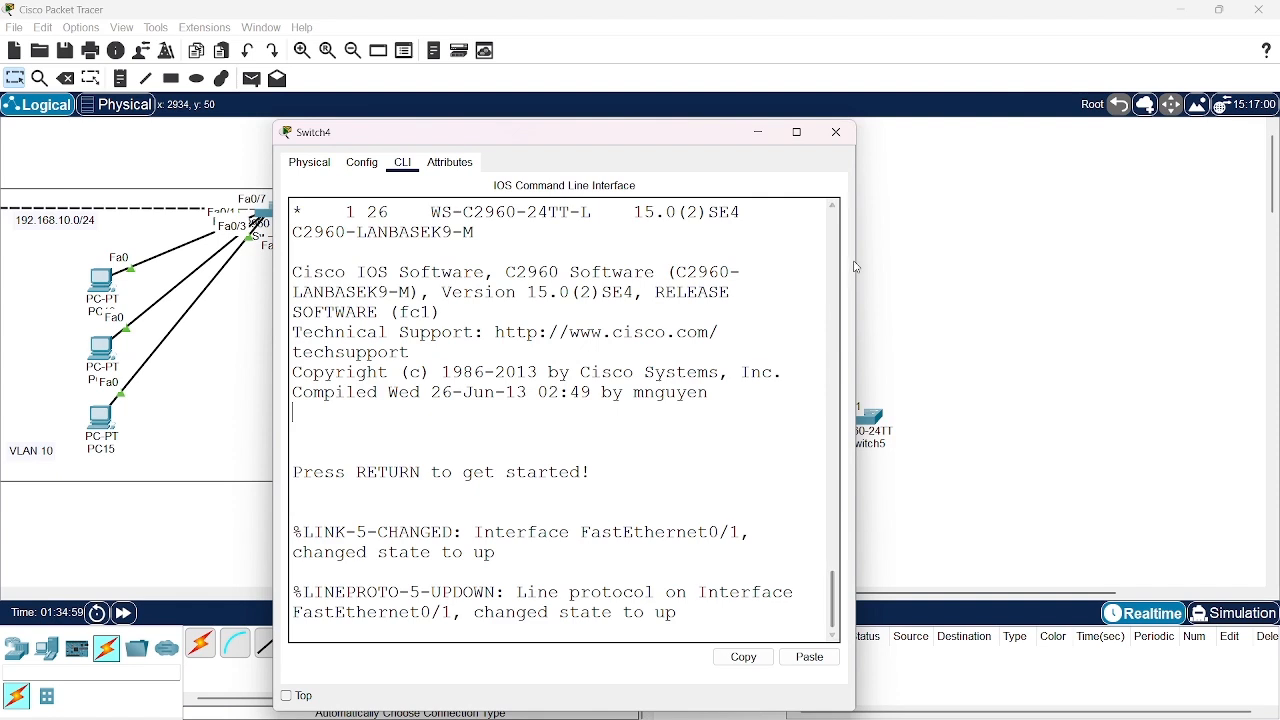
{"action": "left_click_drag", "start_coordinate": [856, 266], "coordinate": [1206, 250]}
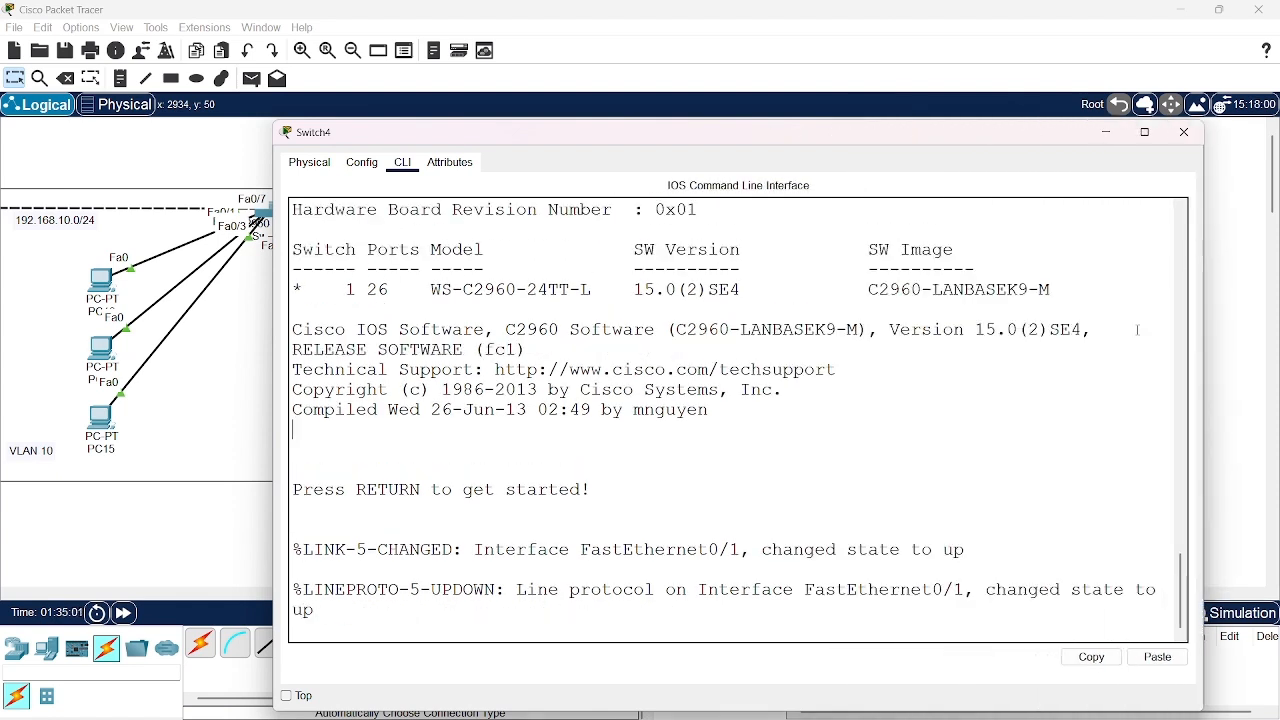
Enter privileged mode and global configuration mode on Switch4
{"action": "left_click", "coordinate": [1080, 446]}
{"action": "key", "text": "Return"}
{"action": "key", "text": "Return"}
{"action": "key", "text": "Return"}
{"action": "key", "text": "Return"}
{"action": "type", "text": "en"}
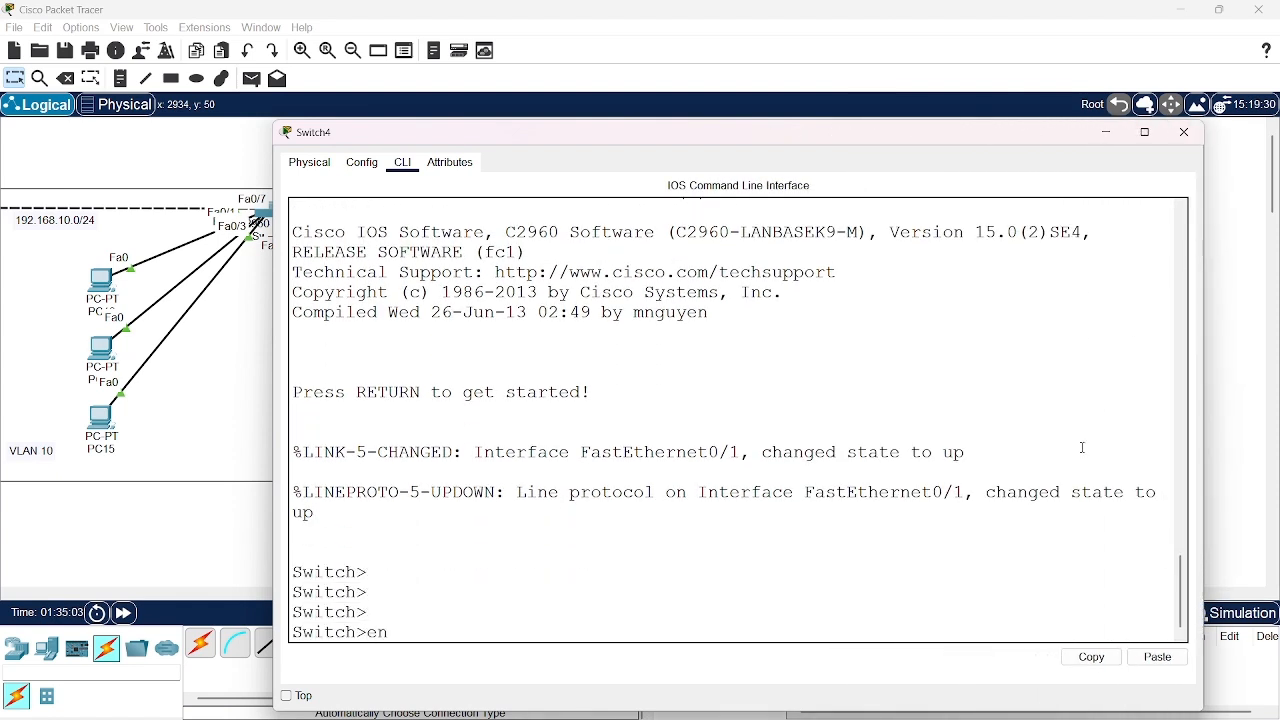
{"action": "key", "text": "Return"}
{"action": "type", "text": "conf t"}
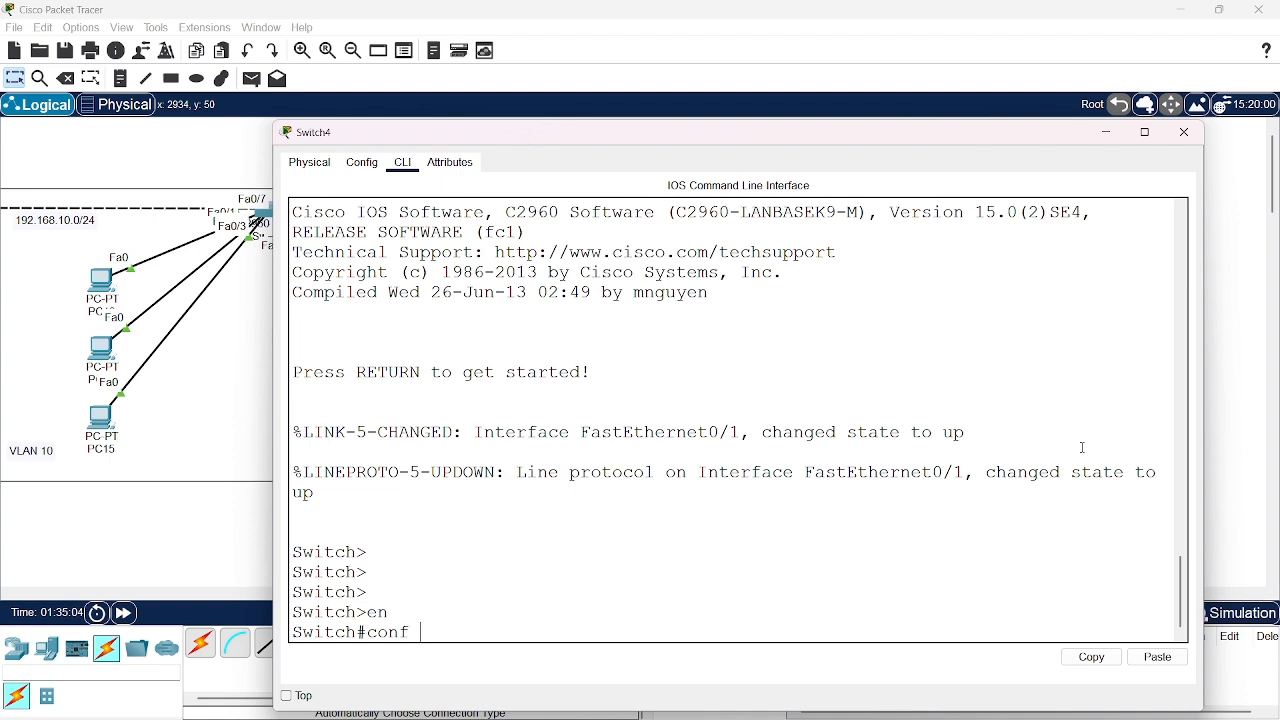
{"action": "key", "text": "Return"}
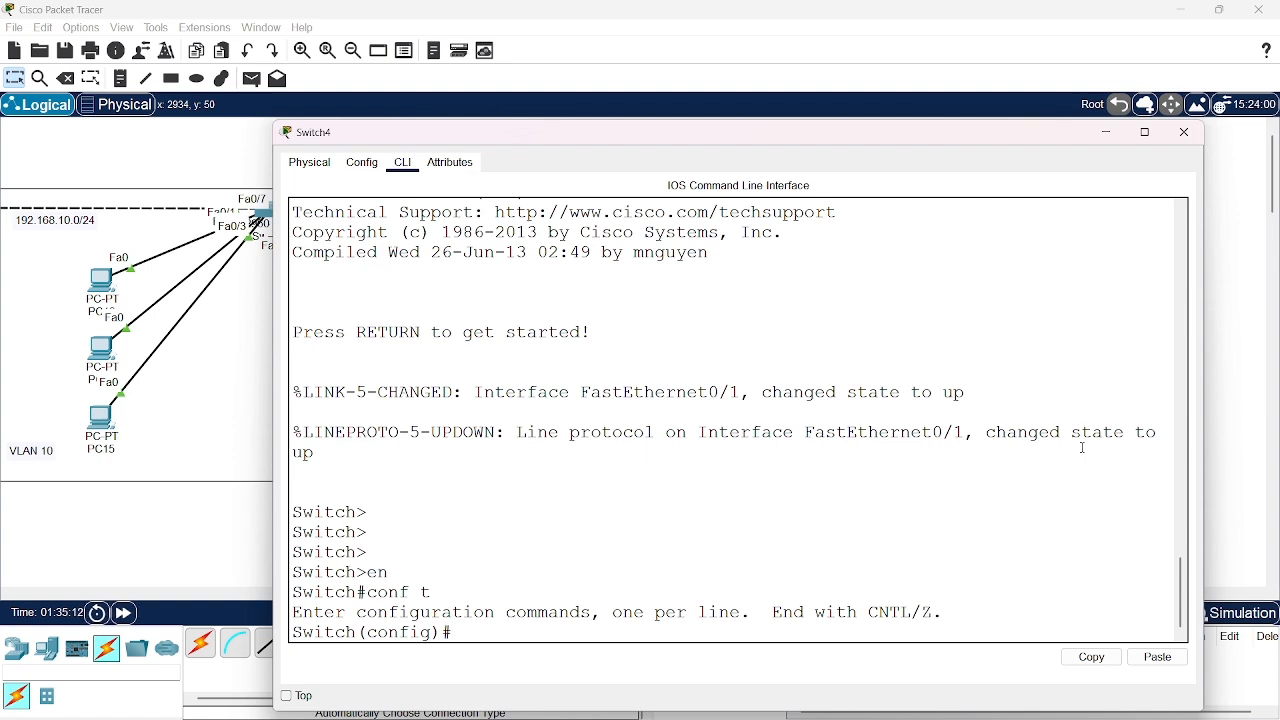
Try to display interface fa0/1 with "show int fa0/1" from Switch4's global configuration mode
{"action": "type", "text": "show int fa0/1"}
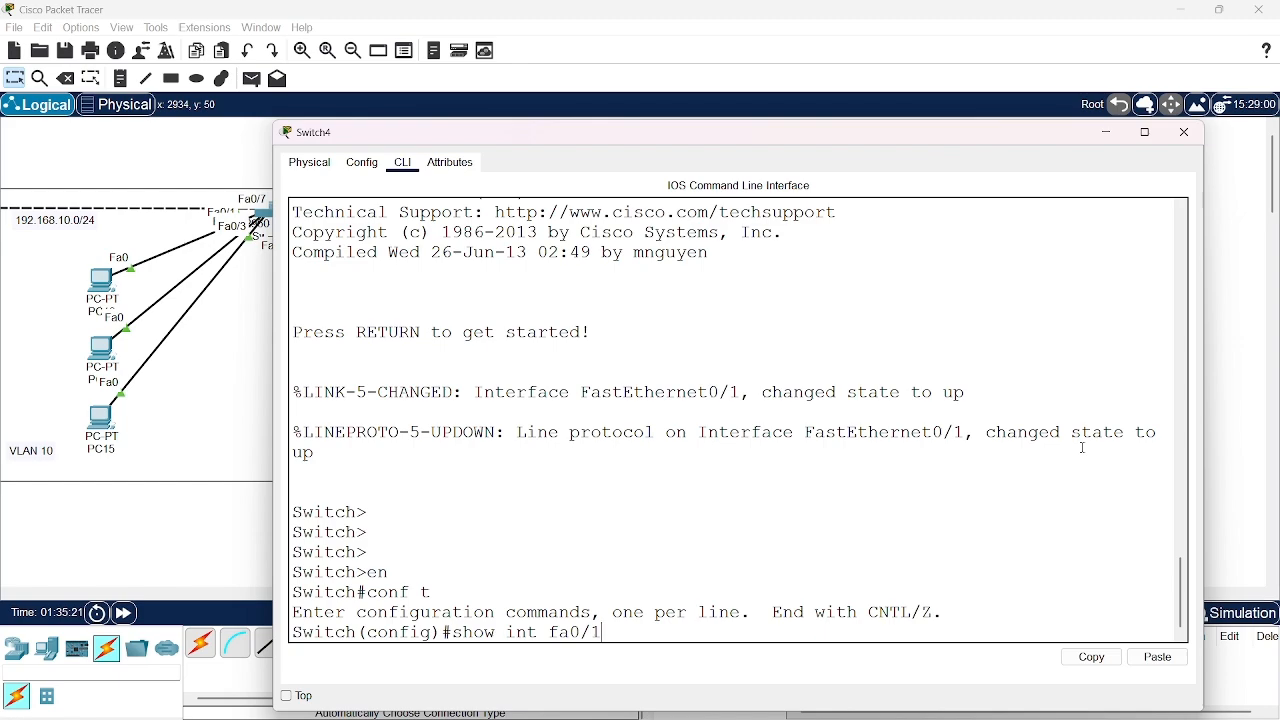
{"action": "key", "text": "Return"}
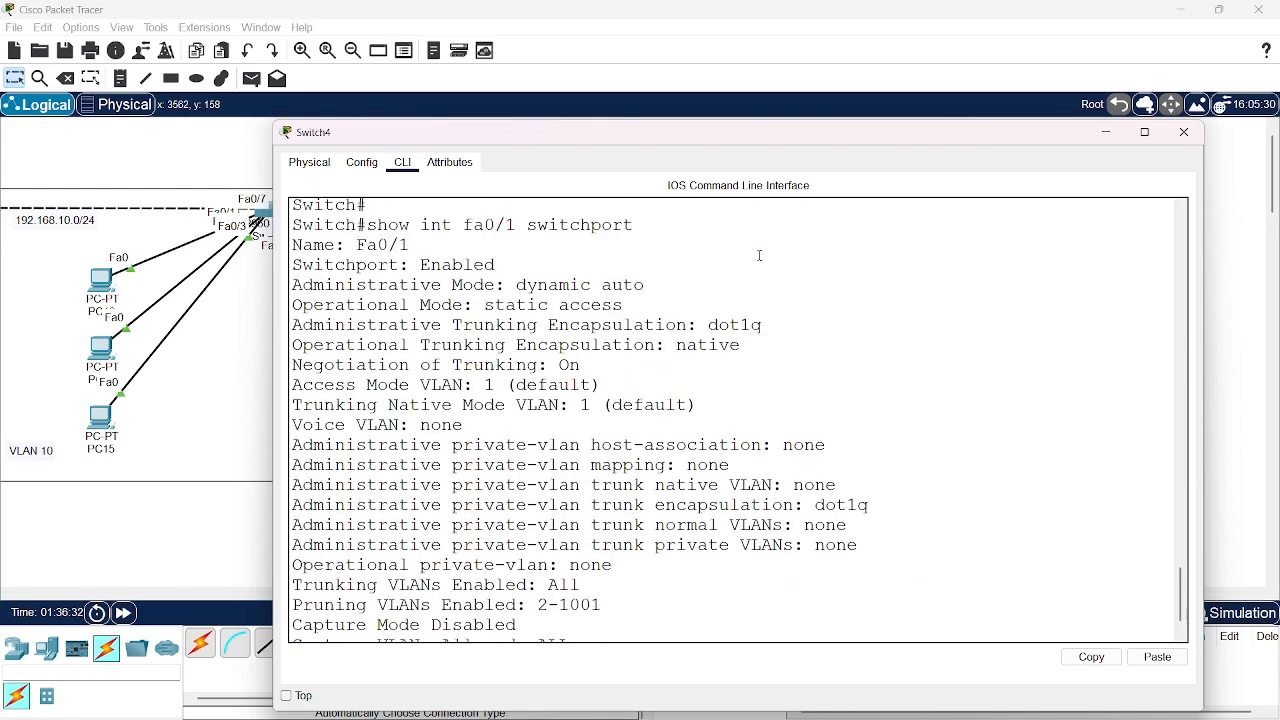
Examine the administrative mode, operational mode and trunking negotiation in Switch4's fa0/1 switchport output
{"action": "scroll", "coordinate": [760, 255], "scroll_direction": "up", "scroll_amount": 3}
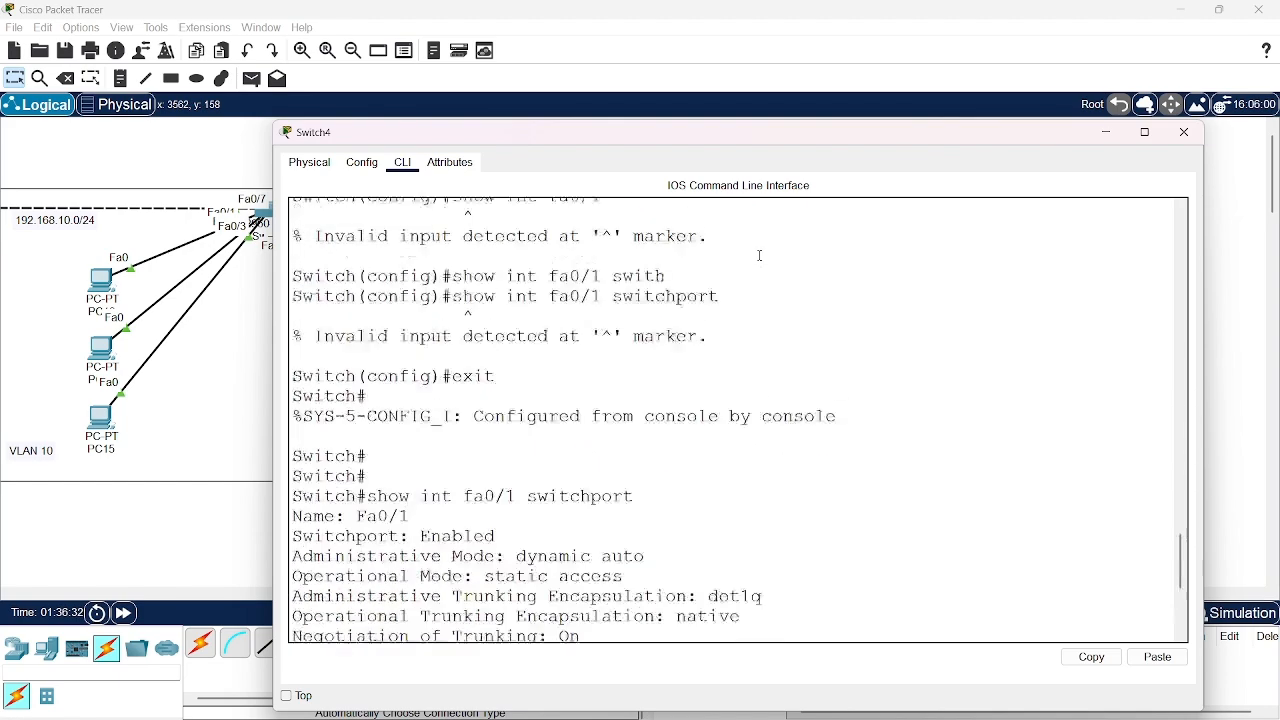
{"action": "scroll", "coordinate": [760, 256], "scroll_direction": "down", "scroll_amount": 2}
{"action": "scroll", "coordinate": [760, 256], "scroll_direction": "down", "scroll_amount": 2}
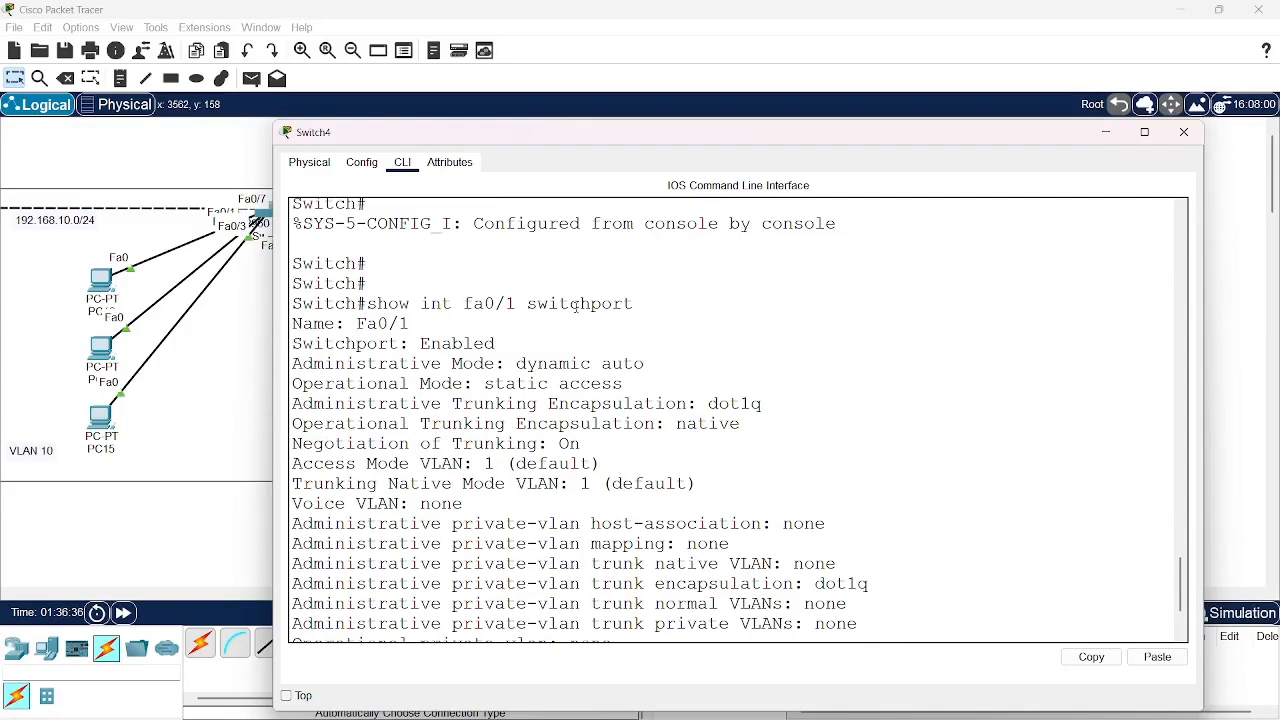
{"action": "scroll", "coordinate": [333, 372], "scroll_direction": "down", "scroll_amount": 2}
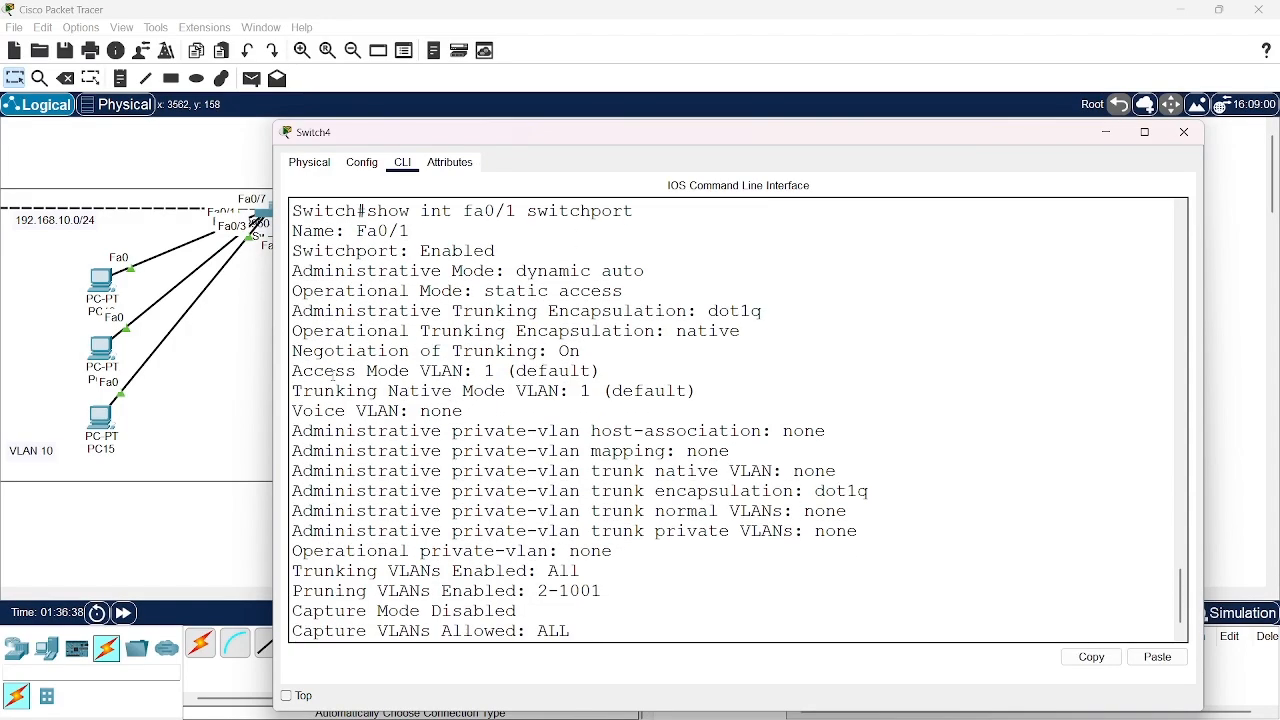
{"action": "scroll", "coordinate": [333, 372], "scroll_direction": "up", "scroll_amount": 2}
{"action": "scroll", "coordinate": [333, 372], "scroll_direction": "up", "scroll_amount": 1}
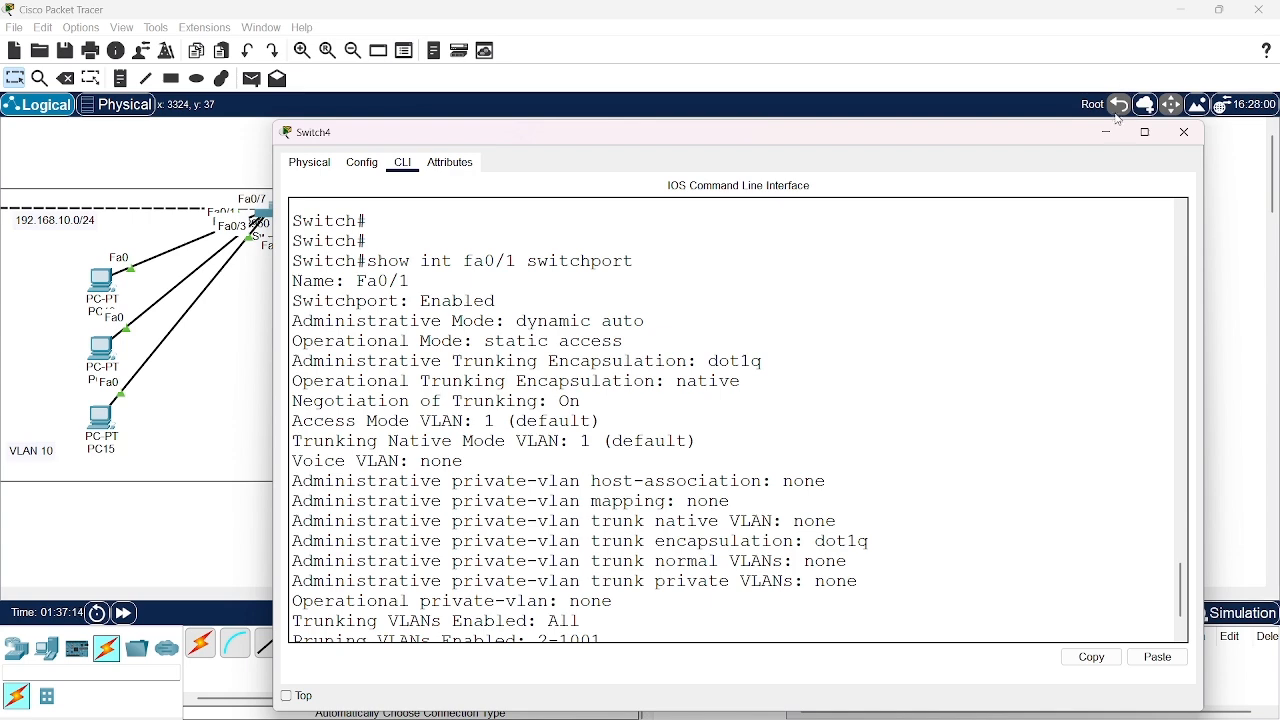
{"action": "scroll", "coordinate": [767, 456], "scroll_direction": "down", "scroll_amount": 2}
{"action": "scroll", "coordinate": [767, 456], "scroll_direction": "up", "scroll_amount": 2}
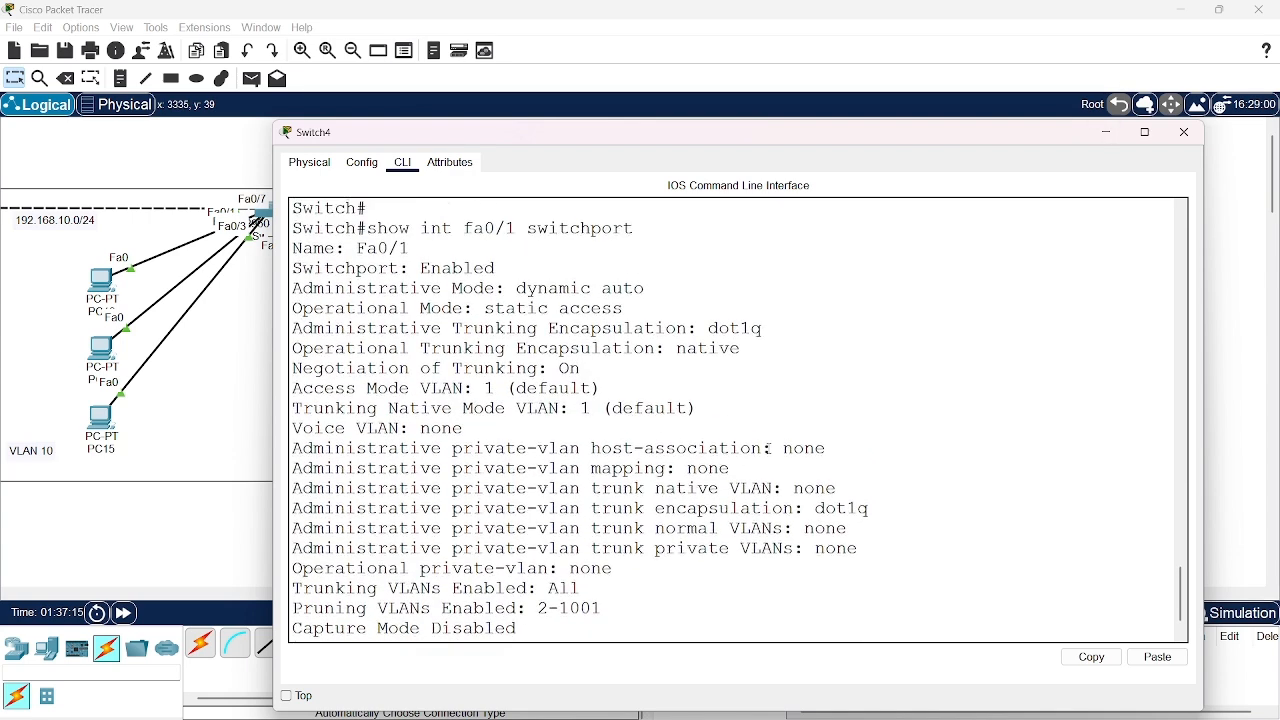
Minimize Switch4's window, open Switch5's command line interface, and move and widen its window
{"action": "left_click", "coordinate": [1106, 134]}
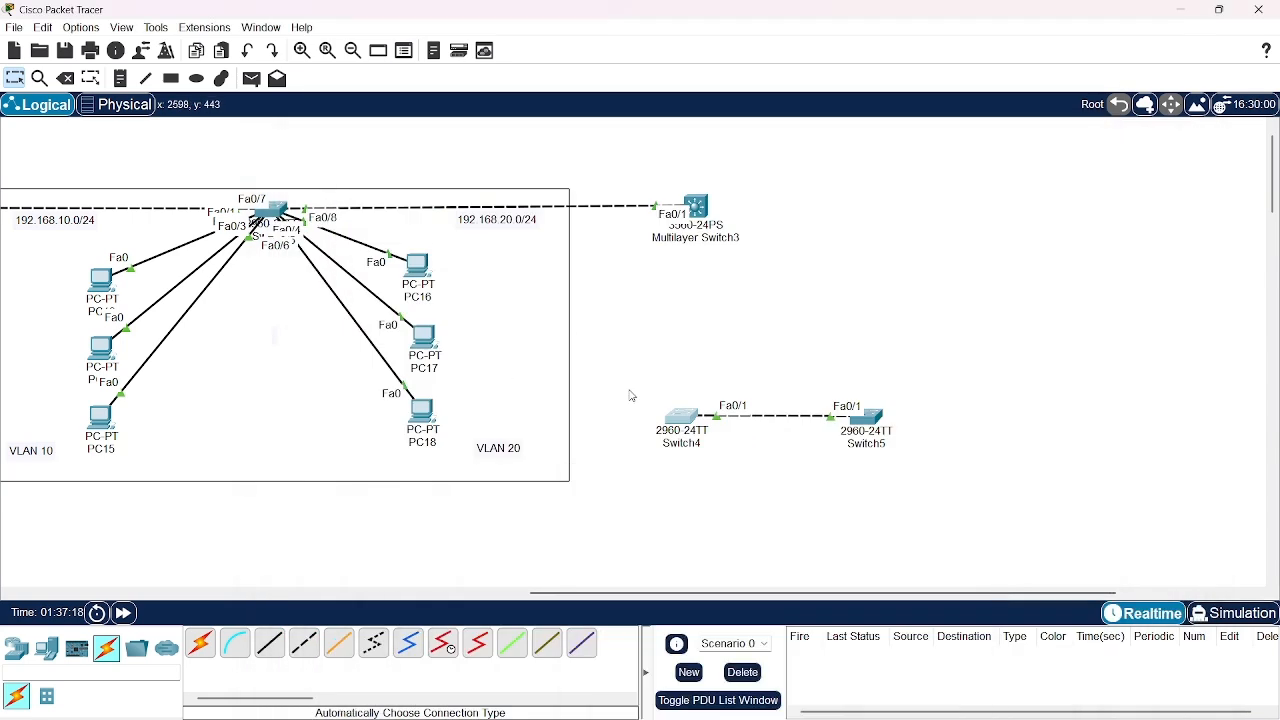
{"action": "left_click", "coordinate": [873, 423]}
{"action": "left_click", "coordinate": [580, 171]}
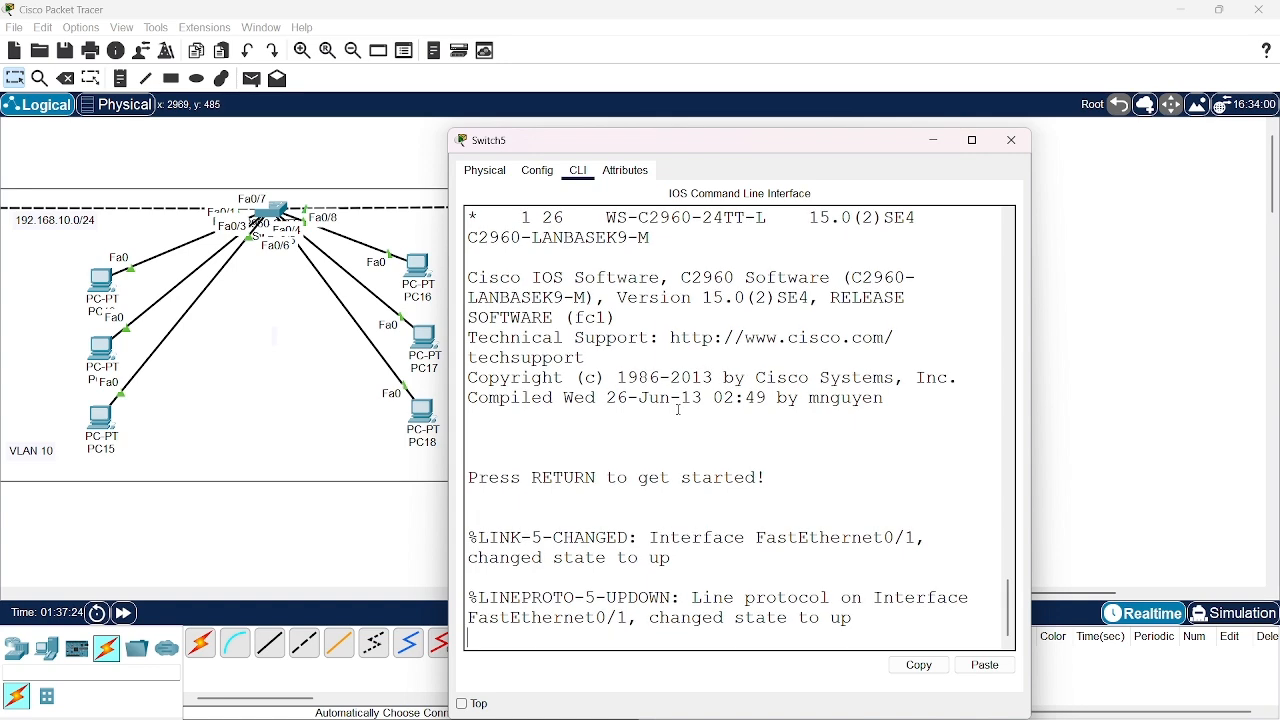
{"action": "left_click_drag", "start_coordinate": [828, 140], "coordinate": [610, 60]}
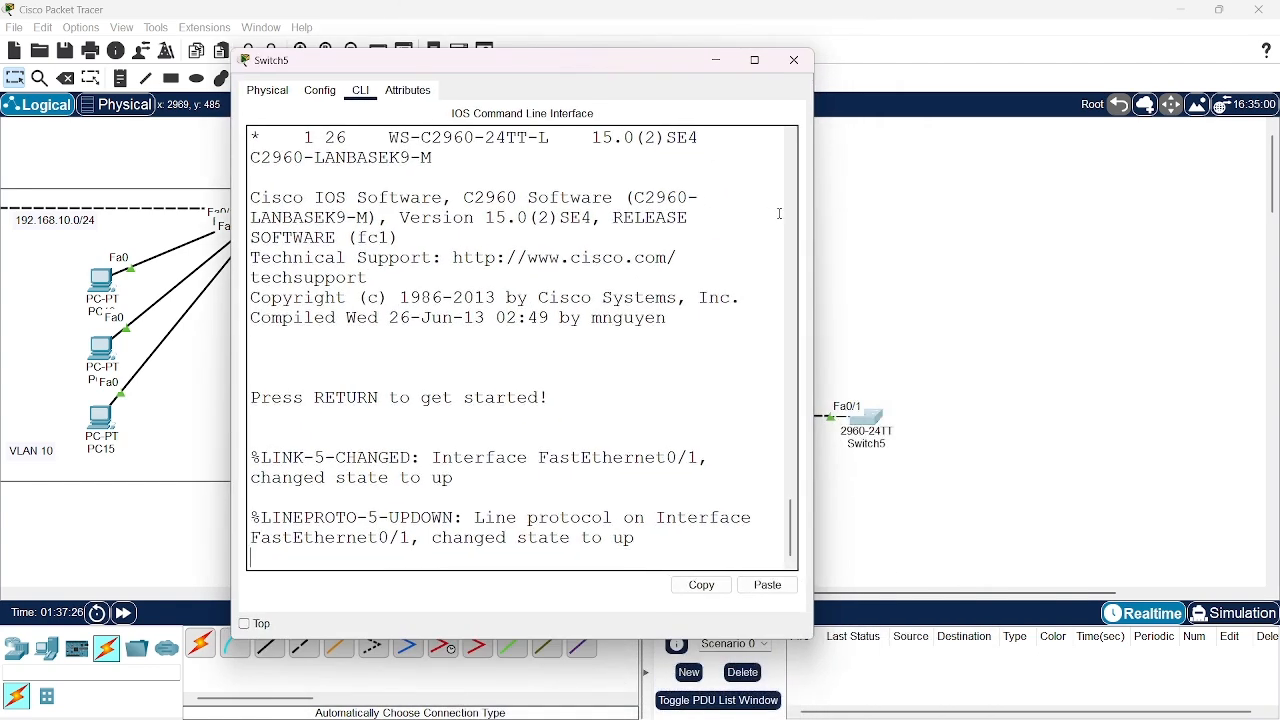
{"action": "left_click_drag", "start_coordinate": [816, 230], "coordinate": [1209, 277]}
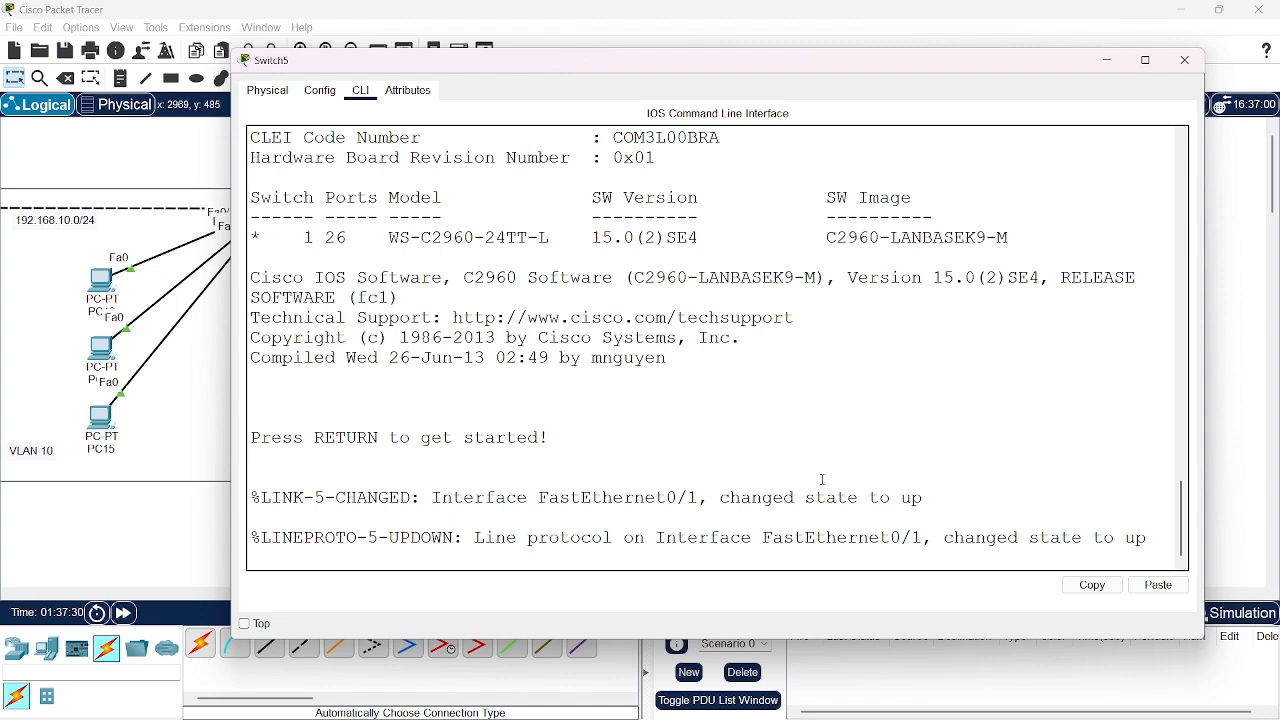
Enter privileged mode and global configuration mode on Switch5
{"action": "key", "text": "Return"}
{"action": "key", "text": "Return"}
{"action": "key", "text": "Return"}
{"action": "type", "text": "en"}
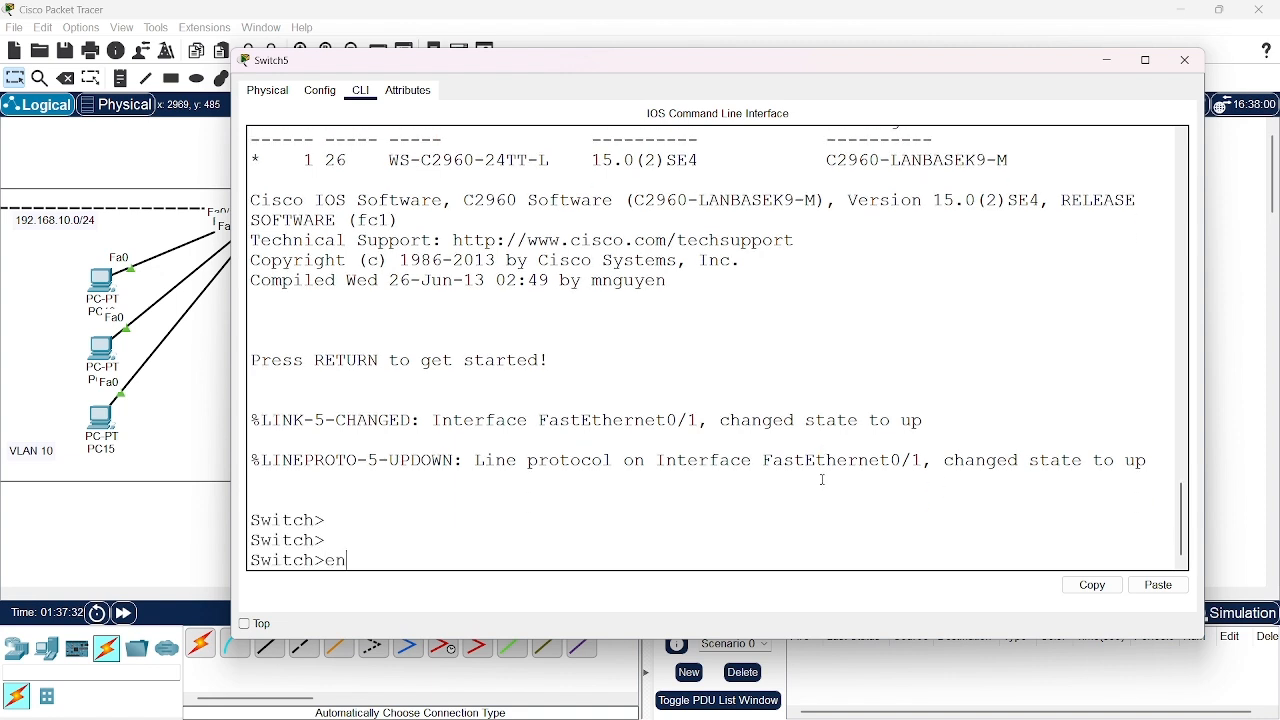
{"action": "key", "text": "Return"}
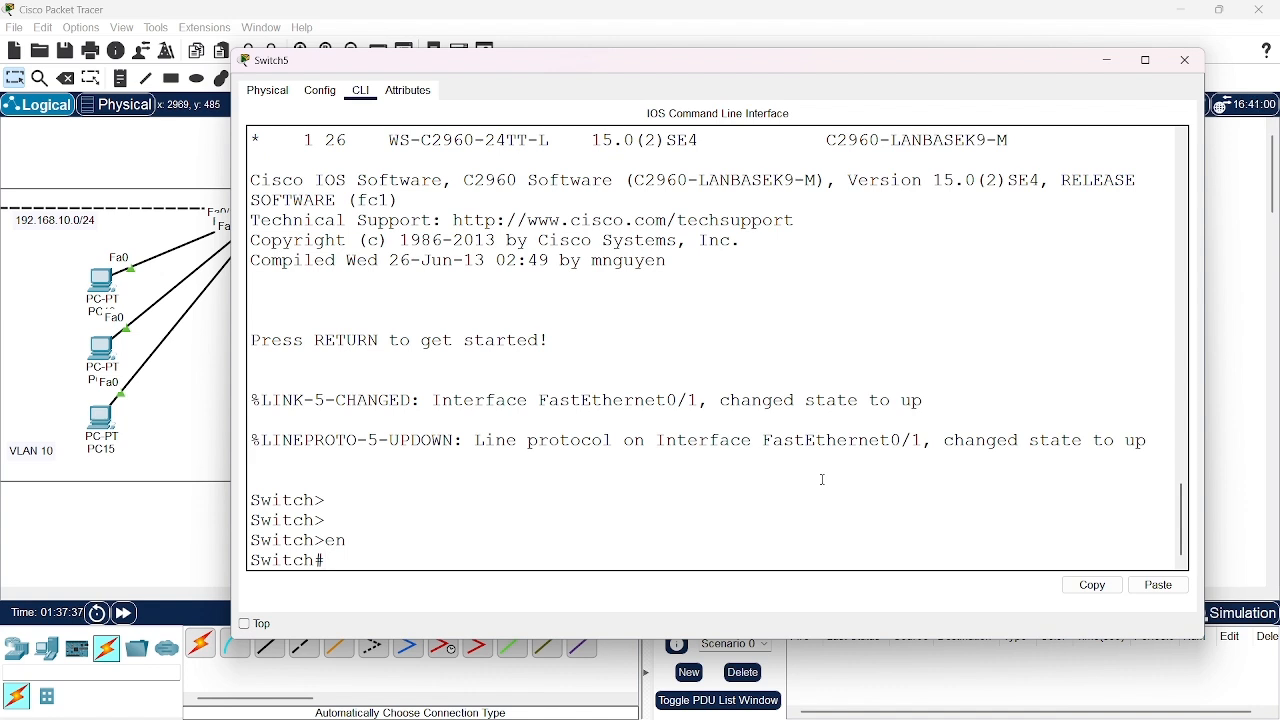
{"action": "type", "text": "int"}
{"action": "key", "text": "BackSpace"}
{"action": "key", "text": "BackSpace"}
{"action": "key", "text": "BackSpace"}
{"action": "type", "text": "conf t"}
{"action": "key", "text": "Return"}
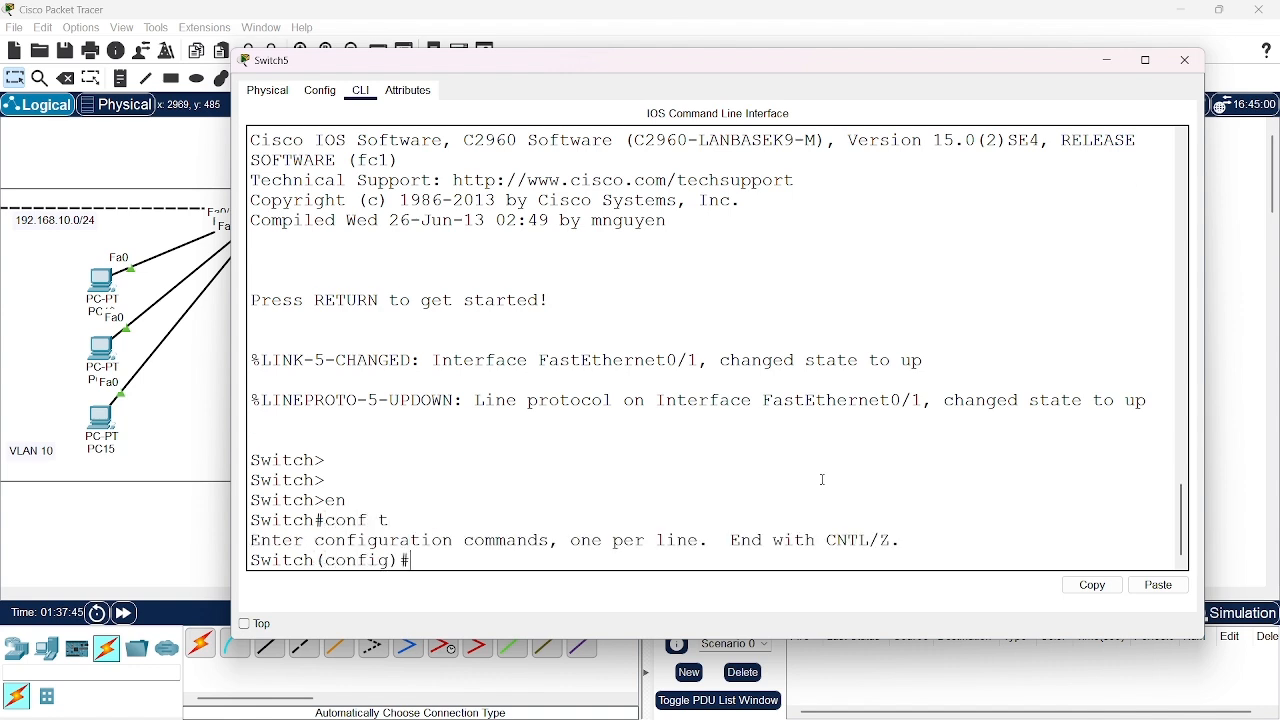
Set interface fa0/1 on Switch5 to switchport mode dynamic desirable and return to global configuration mode
{"action": "type", "text": "int fa0/1"}
{"action": "key", "text": "Return"}
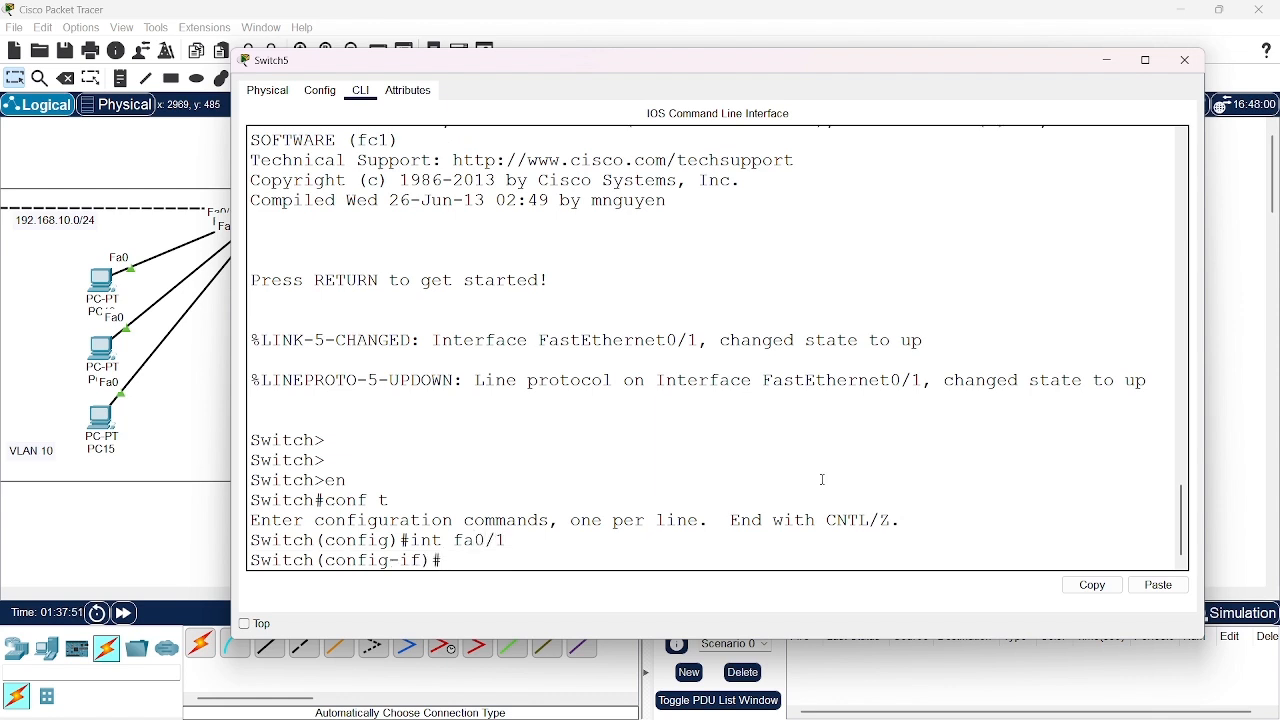
{"action": "type", "text": "swith"}
{"action": "key", "text": "Tab"}
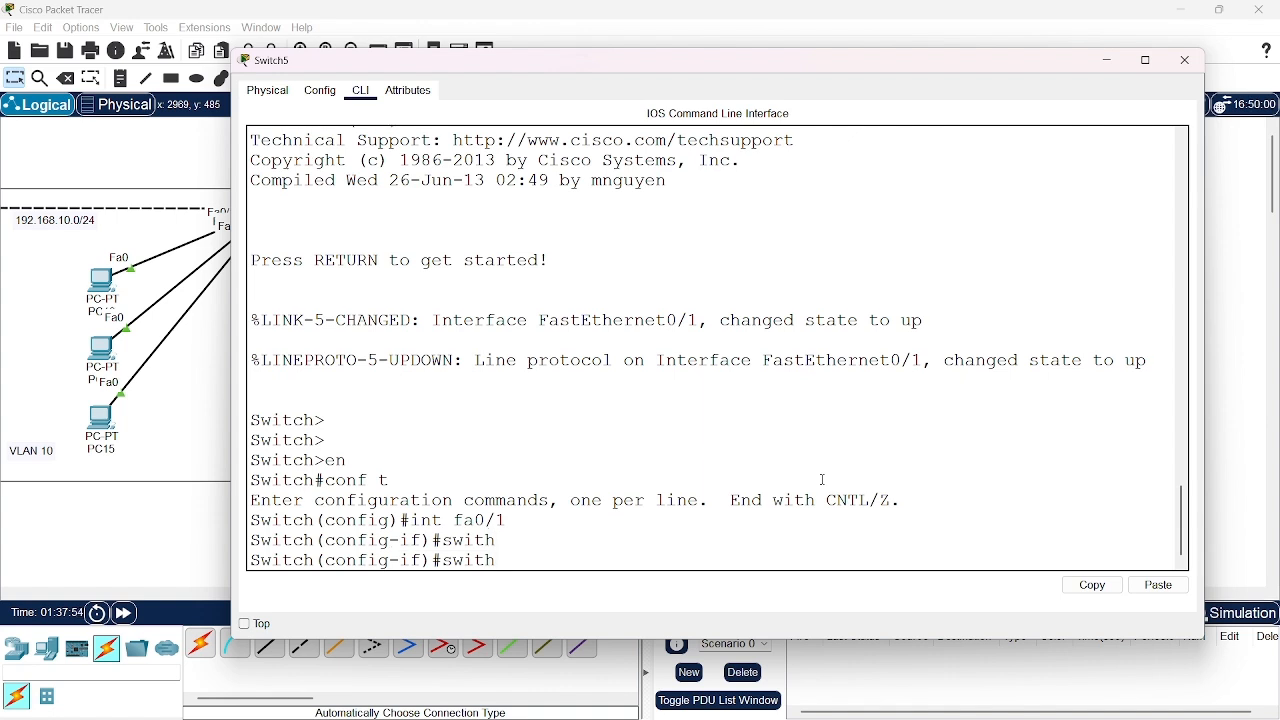
{"action": "key", "text": "BackSpace"}
{"action": "type", "text": "chport"}
{"action": "type", "text": "mode dynamic"}
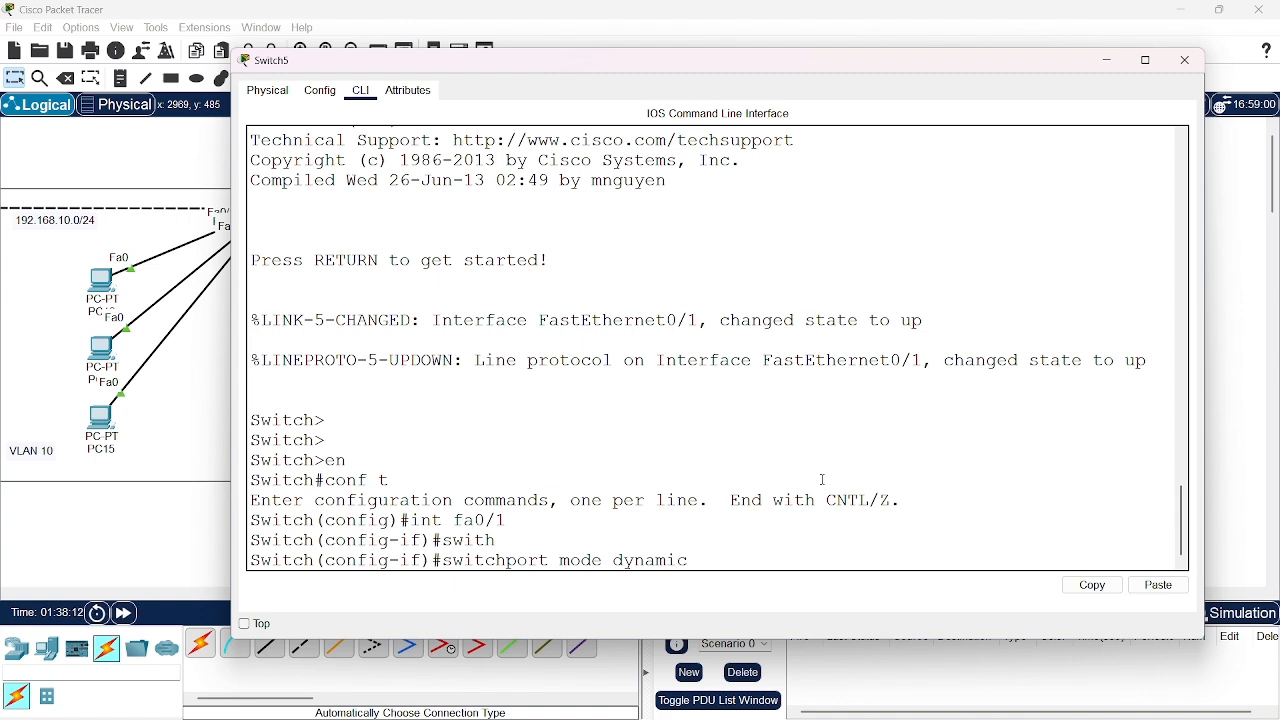
{"action": "type", "text": " desirable"}
{"action": "key", "text": "Return"}
{"action": "key", "text": "Return"}
{"action": "key", "text": "Return"}
{"action": "key", "text": "Return"}
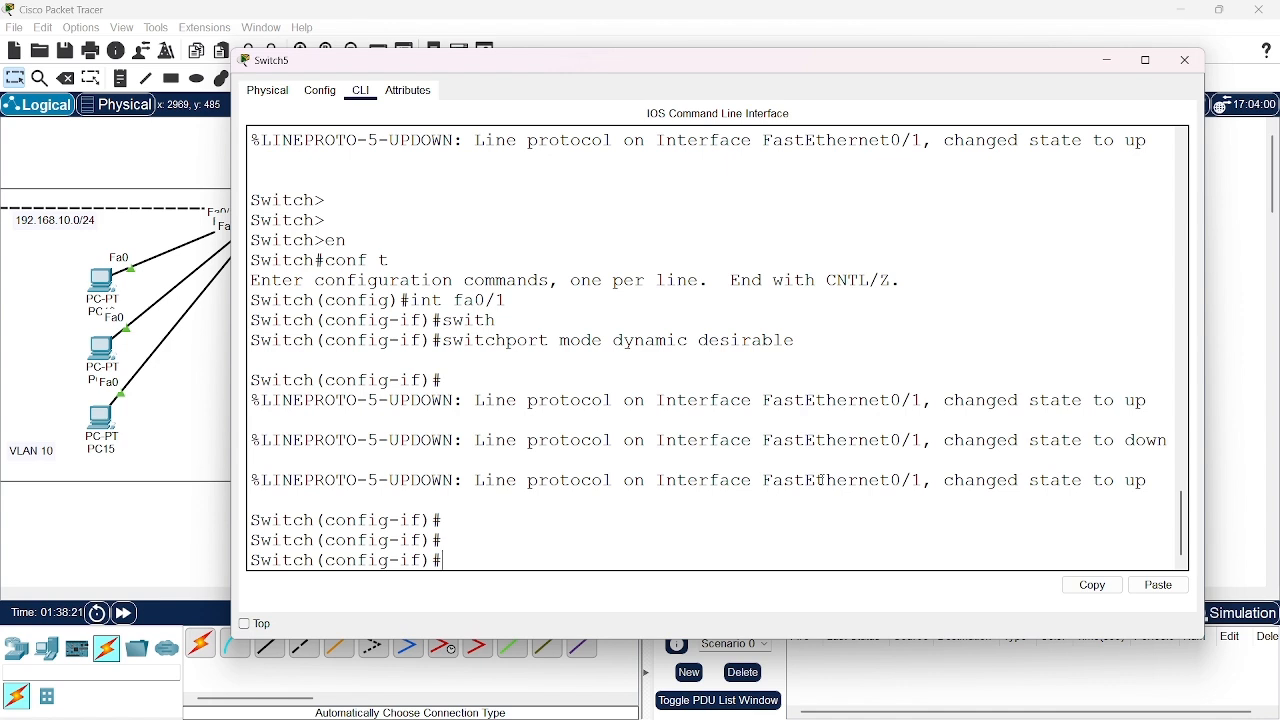
{"action": "type", "text": "exit"}
{"action": "key", "text": "Return"}
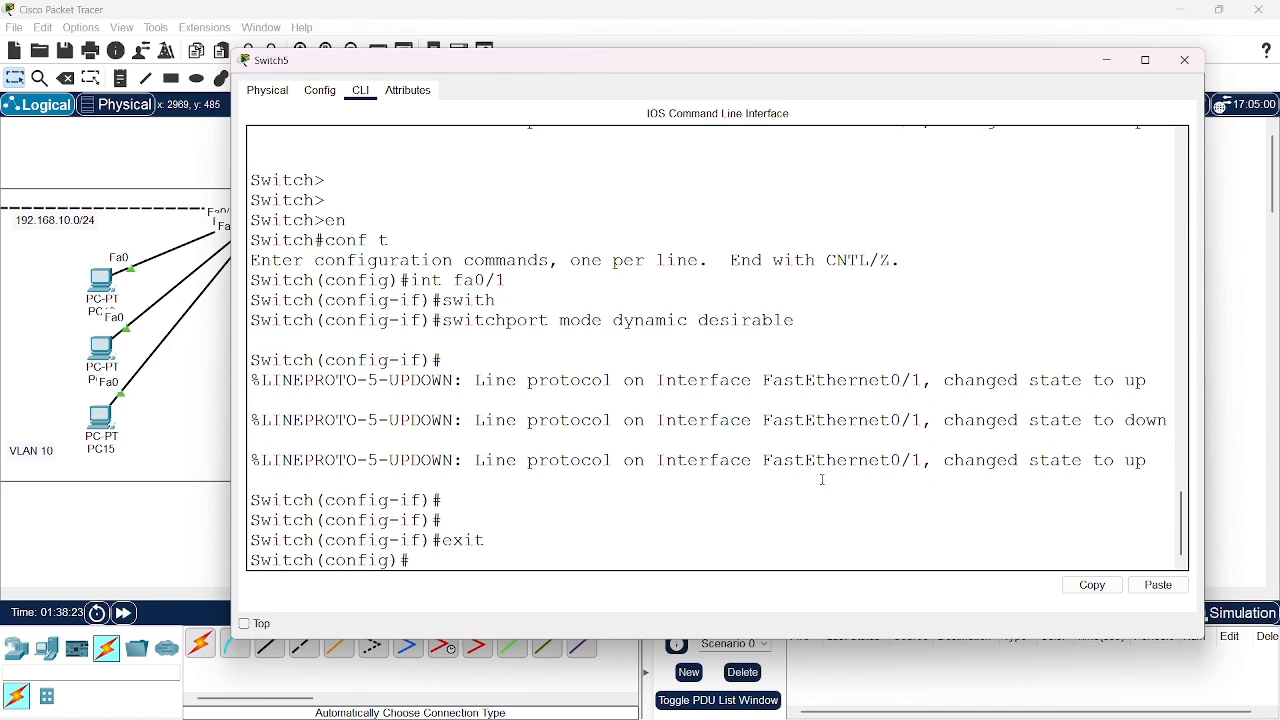
Display Switch5's fa0/1 switchport status from configuration mode with "do show int fa0/1 sw" and check its administrative and operational modes
{"action": "type", "text": "do show int fa0"}
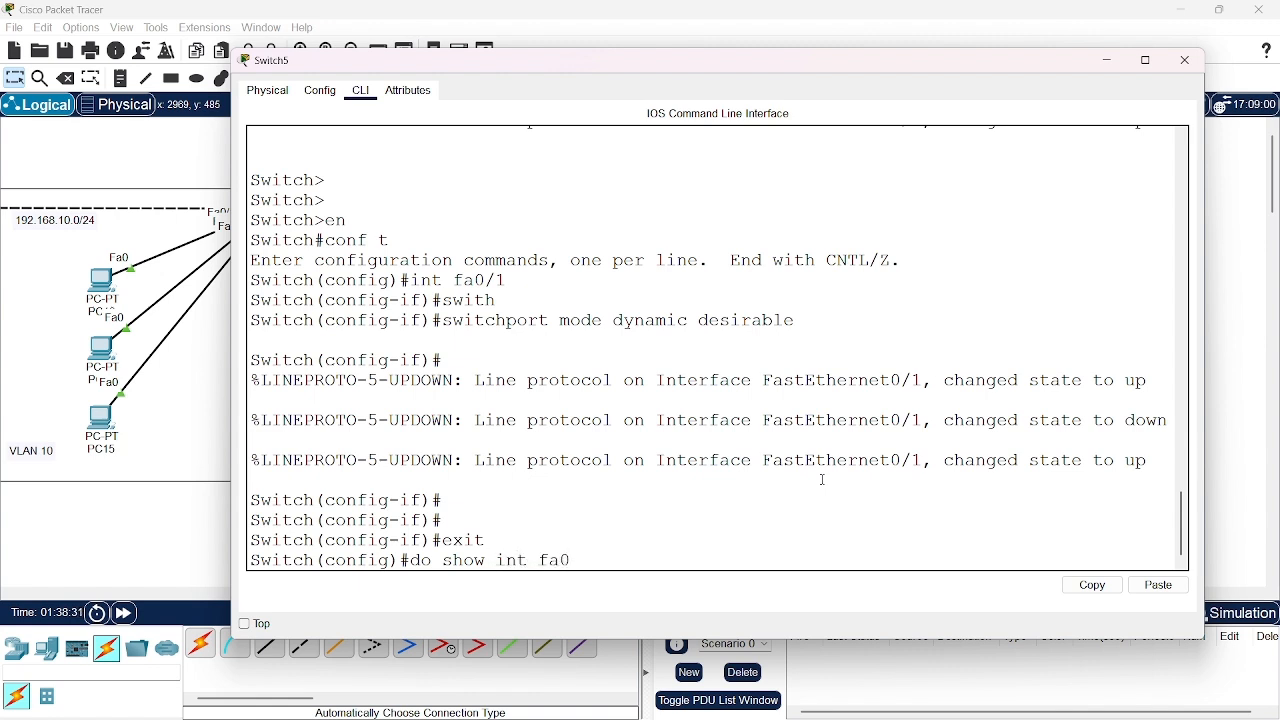
{"action": "type", "text": "/1 sw"}
{"action": "key", "text": "Return"}
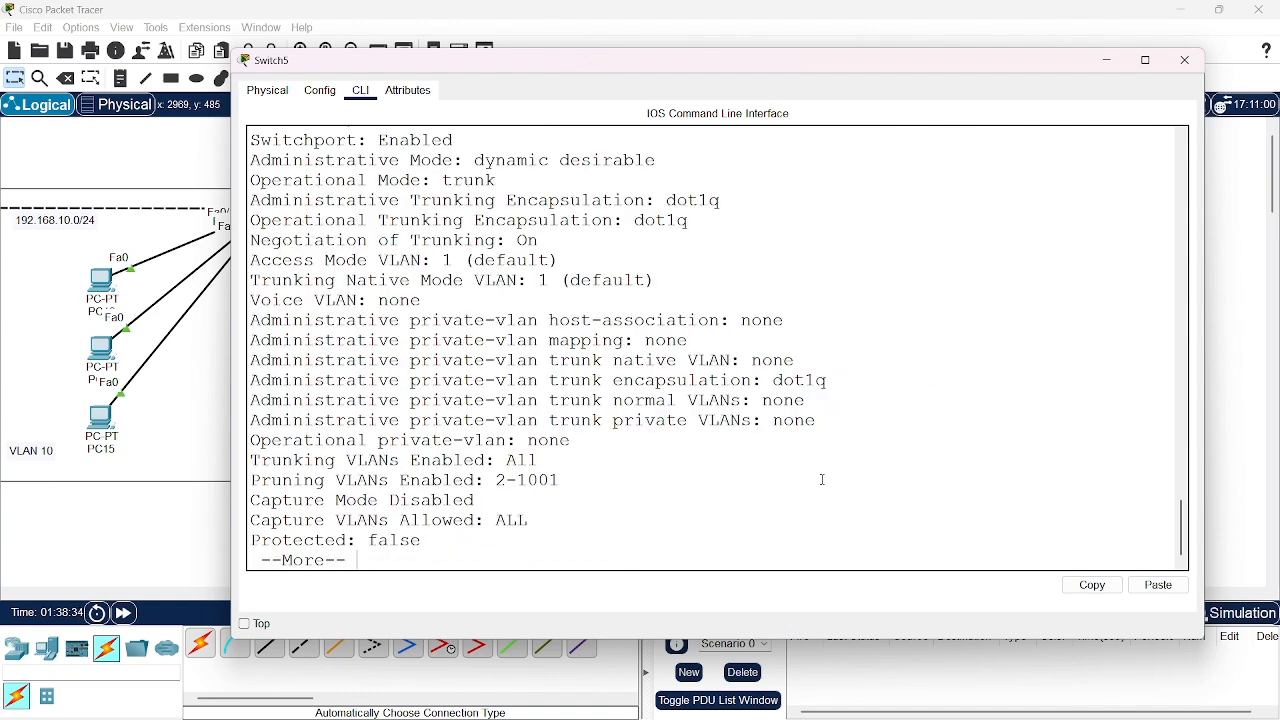
{"action": "scroll", "coordinate": [791, 374], "scroll_direction": "up", "scroll_amount": 2}
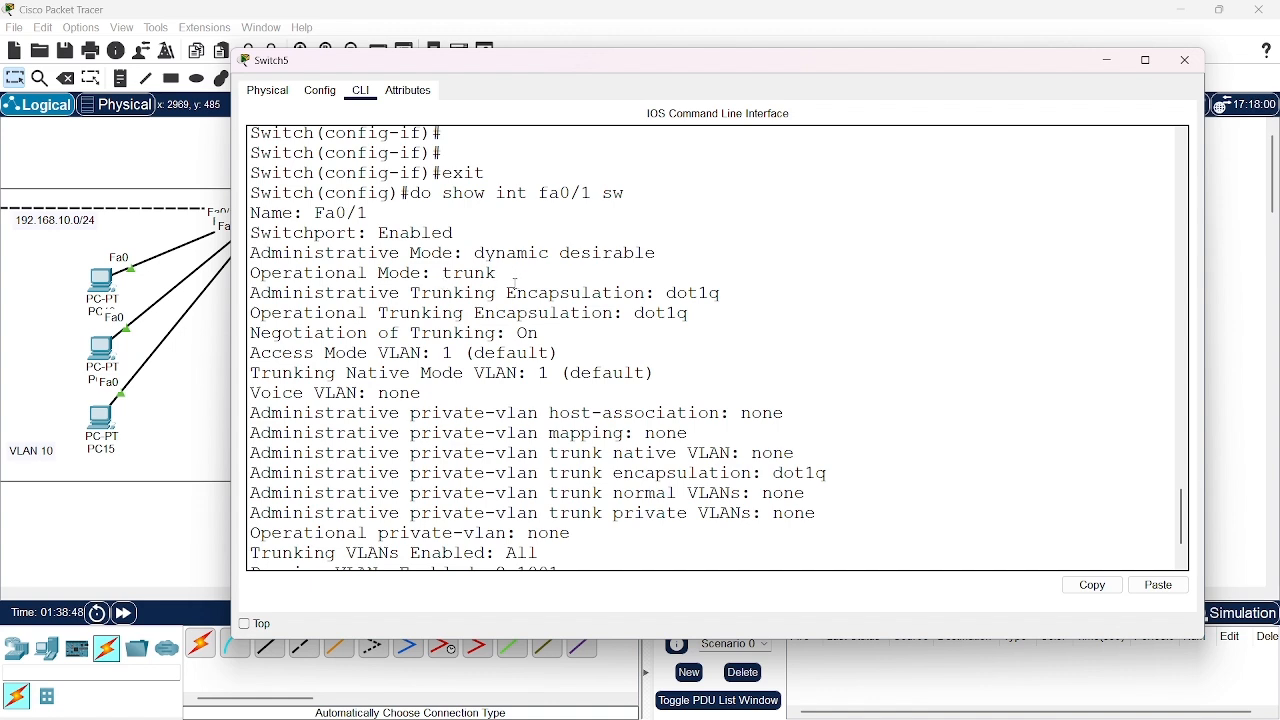
Minimize Switch5's window, reopen Switch4's command line interface, and move and widen its window
{"action": "left_click", "coordinate": [1110, 61]}
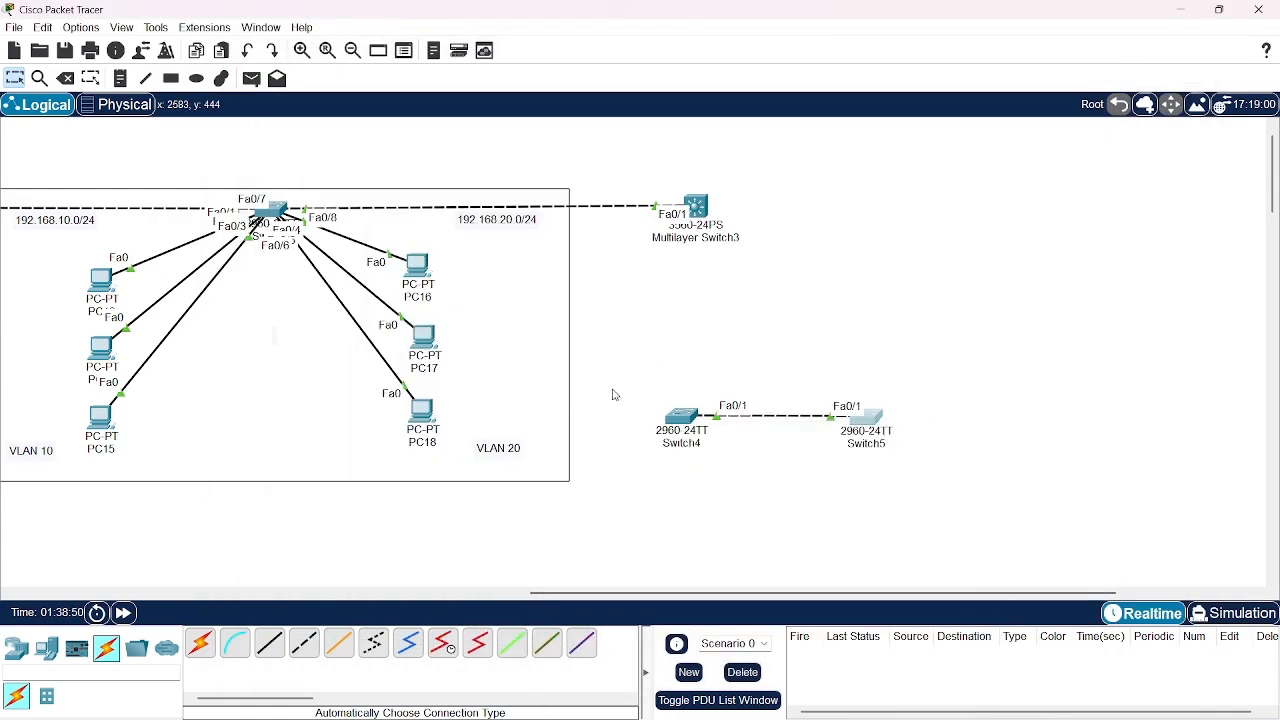
{"action": "left_click", "coordinate": [679, 415]}
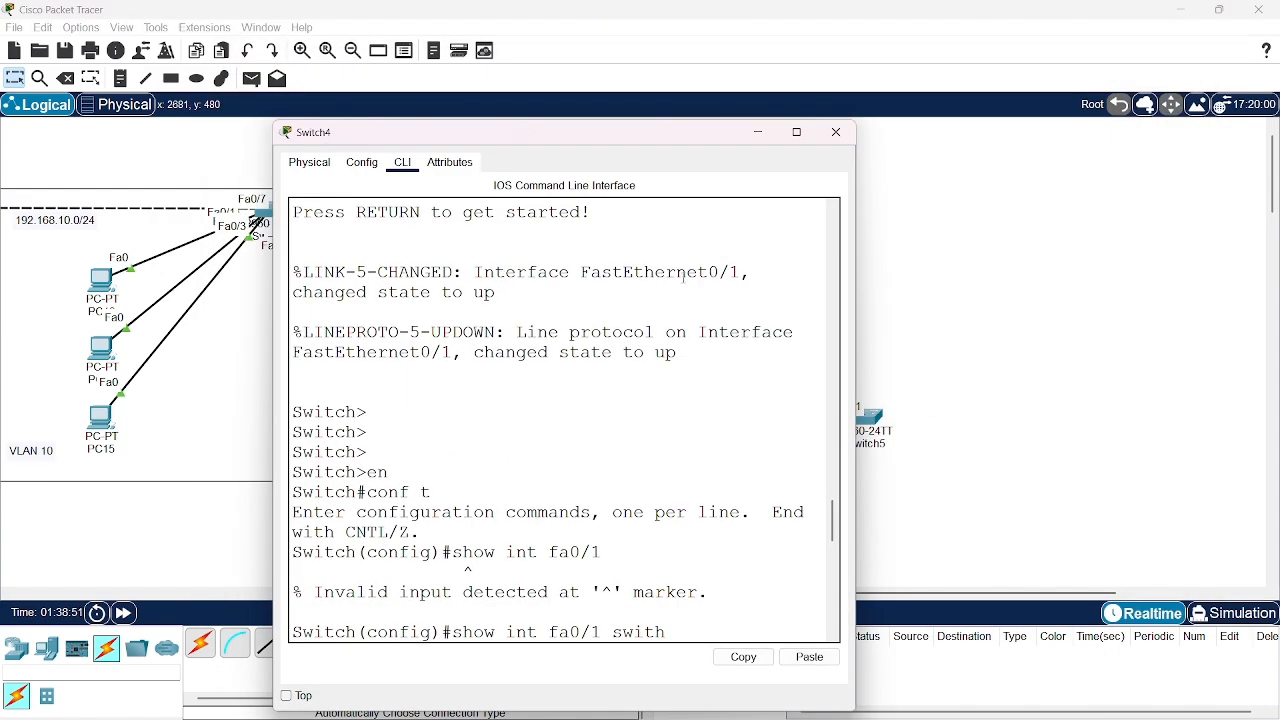
{"action": "left_click_drag", "start_coordinate": [670, 142], "coordinate": [593, 92]}
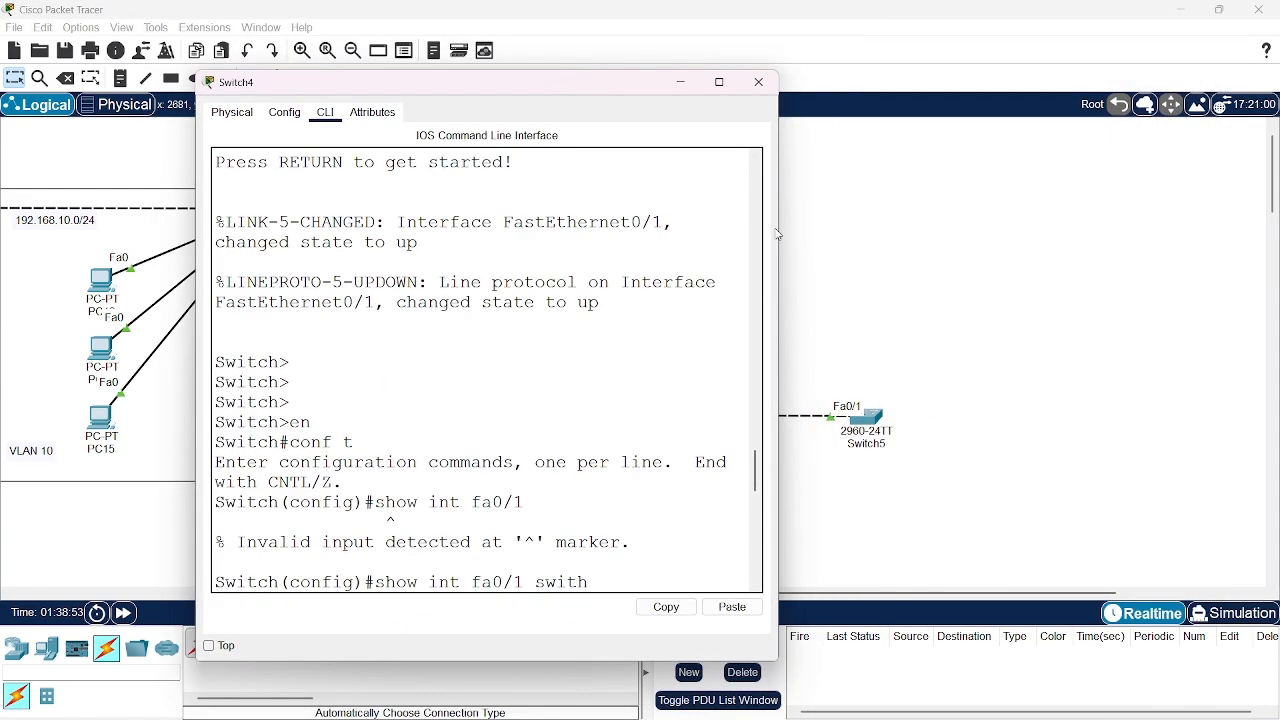
{"action": "left_click_drag", "start_coordinate": [779, 235], "coordinate": [1203, 288]}
Page through the rest of Switch4's pending switchport output to get back to the privileged prompt
{"action": "key", "text": "Return"}
{"action": "key", "text": "Return"}
{"action": "key", "text": "Return"}
{"action": "key", "text": "Return"}
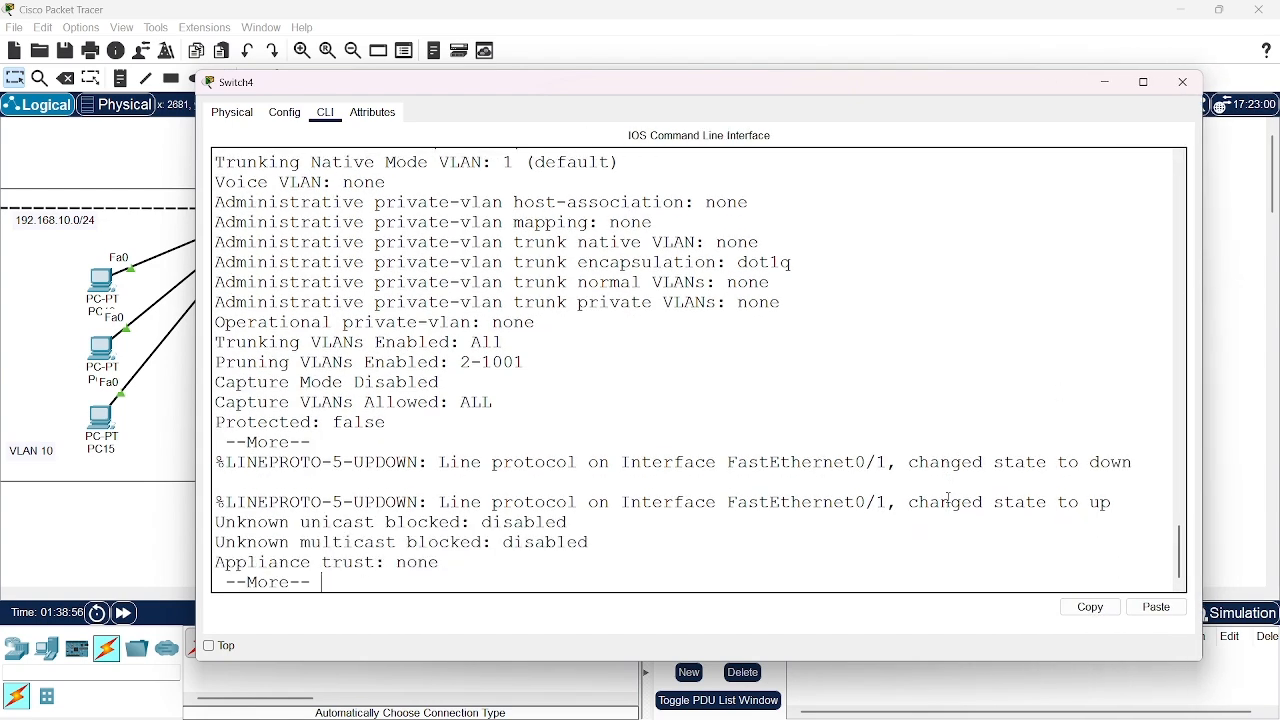
{"action": "key", "text": "Return"}
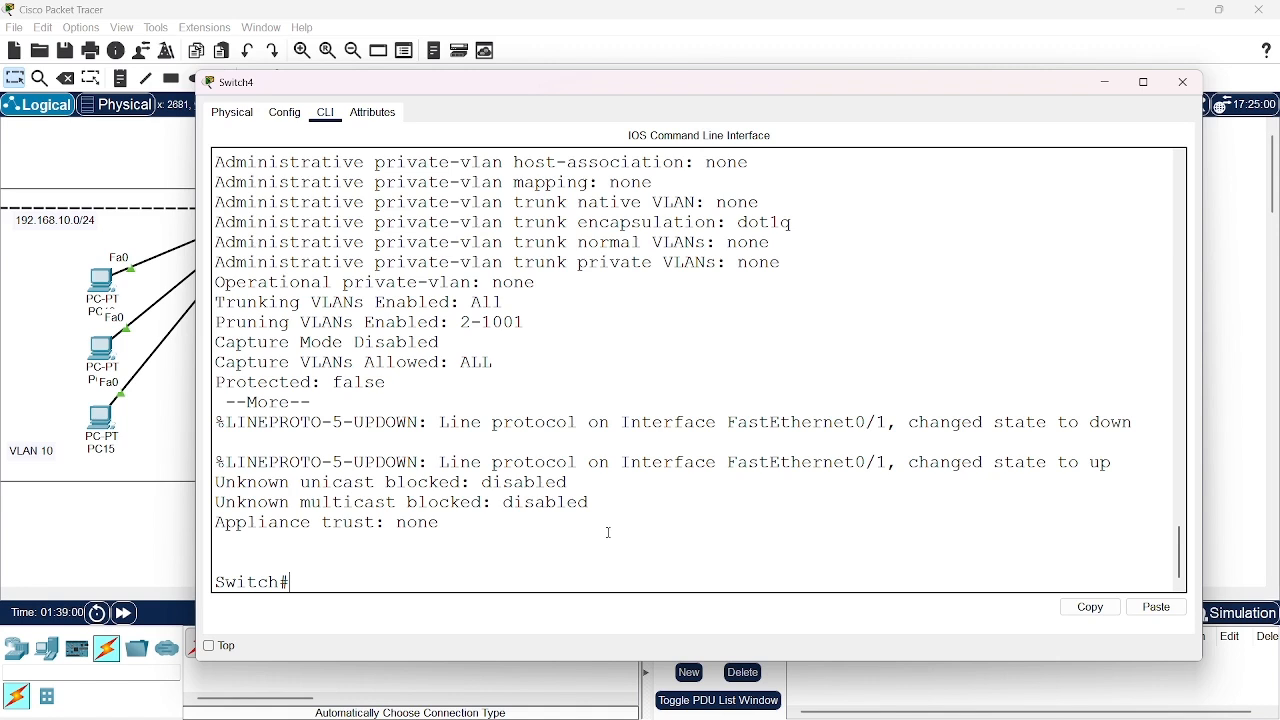
Display the fa0/1 switchport status on Switch4 again, check its administrative and operational modes, and end the paged output
{"action": "type", "text": "show int fa0/1 sw"}
{"action": "key", "text": "Tab"}
{"action": "key", "text": "Return"}
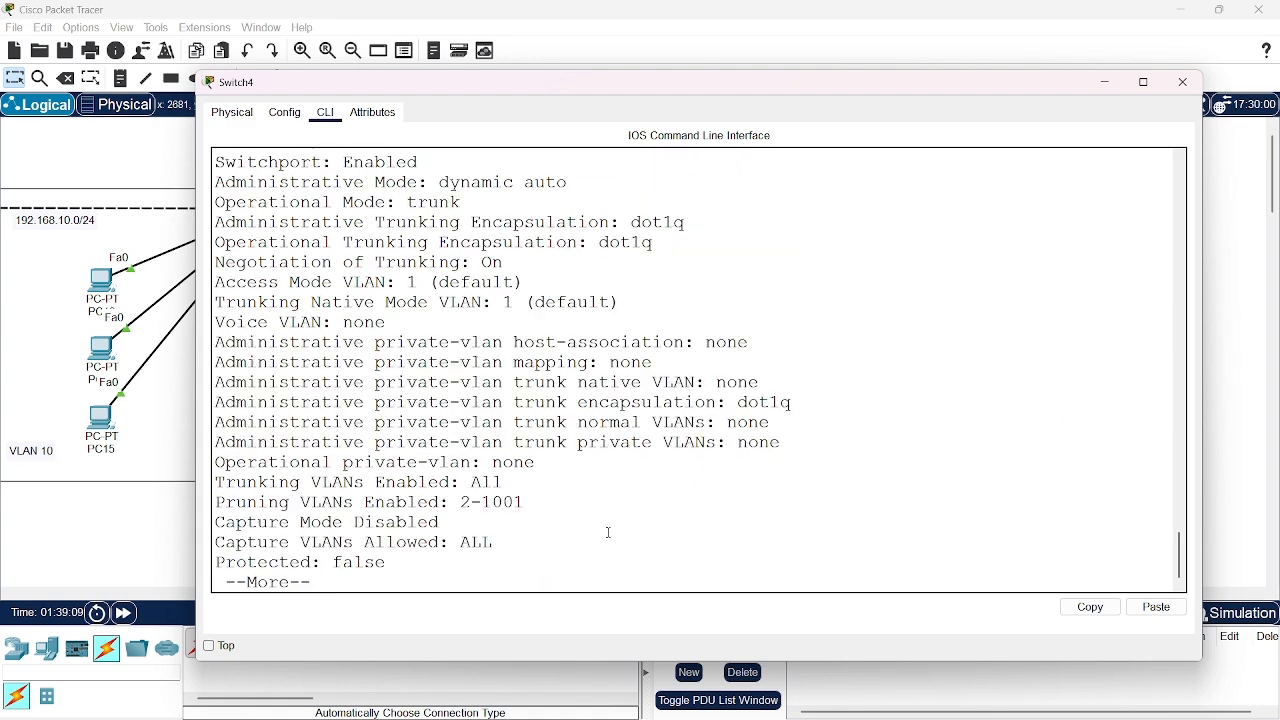
{"action": "scroll", "coordinate": [465, 358], "scroll_direction": "up", "scroll_amount": 2}
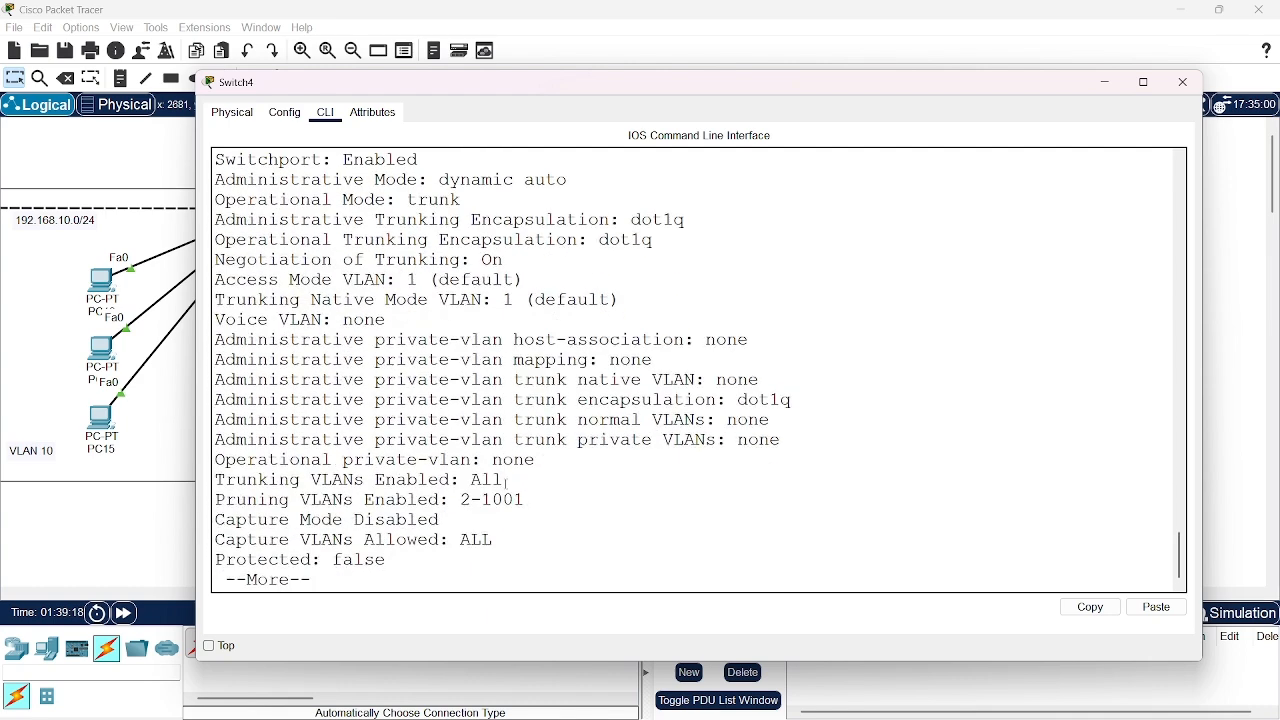
{"action": "key", "text": "space"}
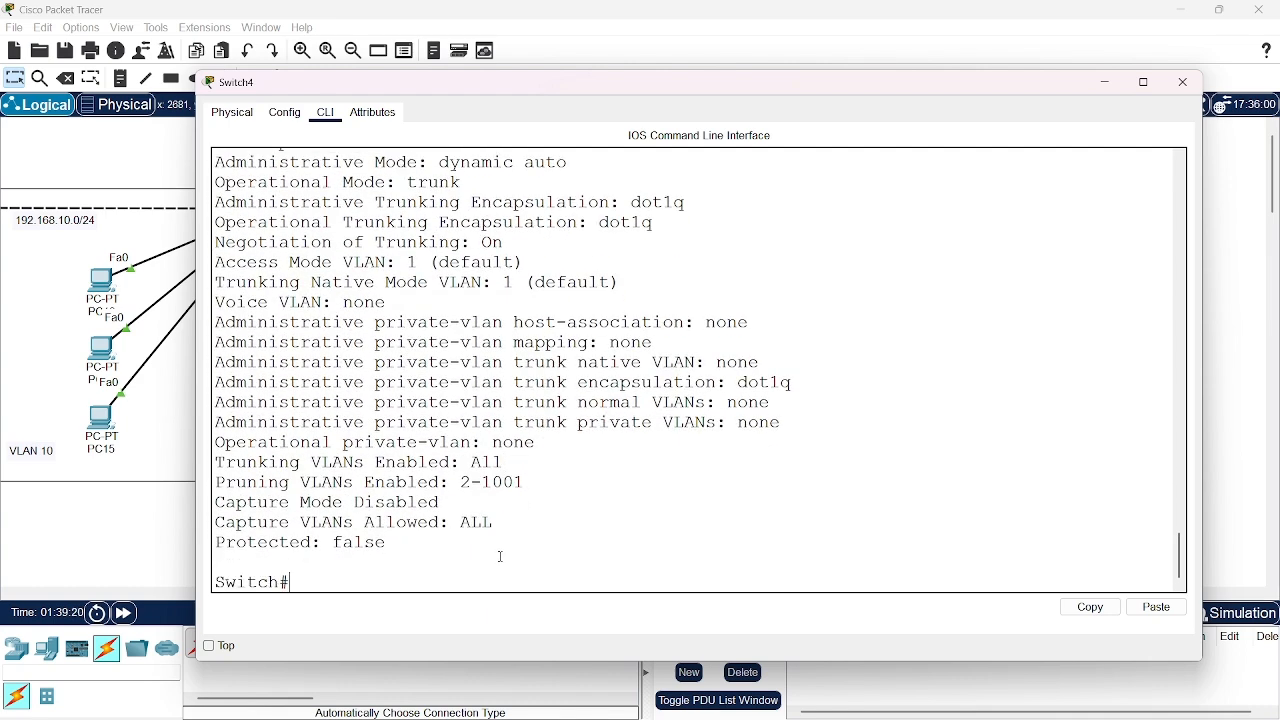
Configure interface fa0/1 on Switch4 with "switchport mode trunk" and return to global configuration mode
{"action": "type", "text": "conf t"}
{"action": "key", "text": "Return"}
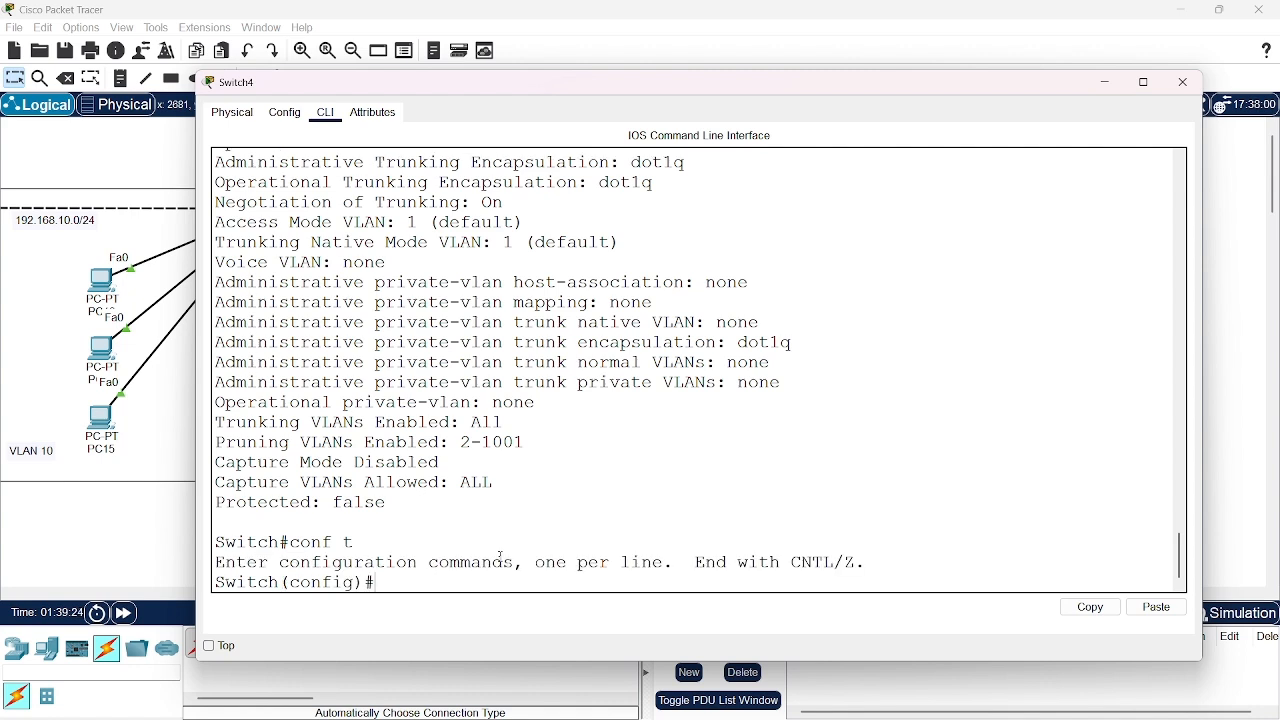
{"action": "type", "text": "int fa0/1"}
{"action": "key", "text": "Return"}
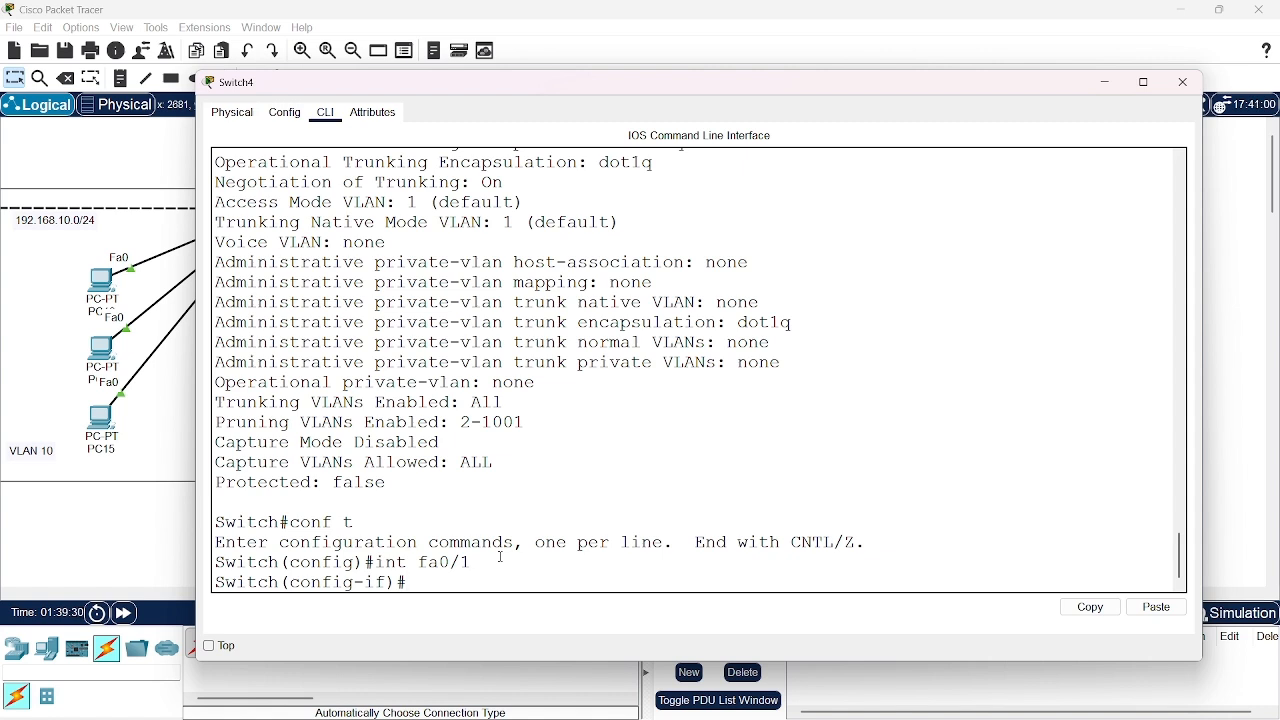
{"action": "type", "text": "sw"}
{"action": "key", "text": "Tab"}
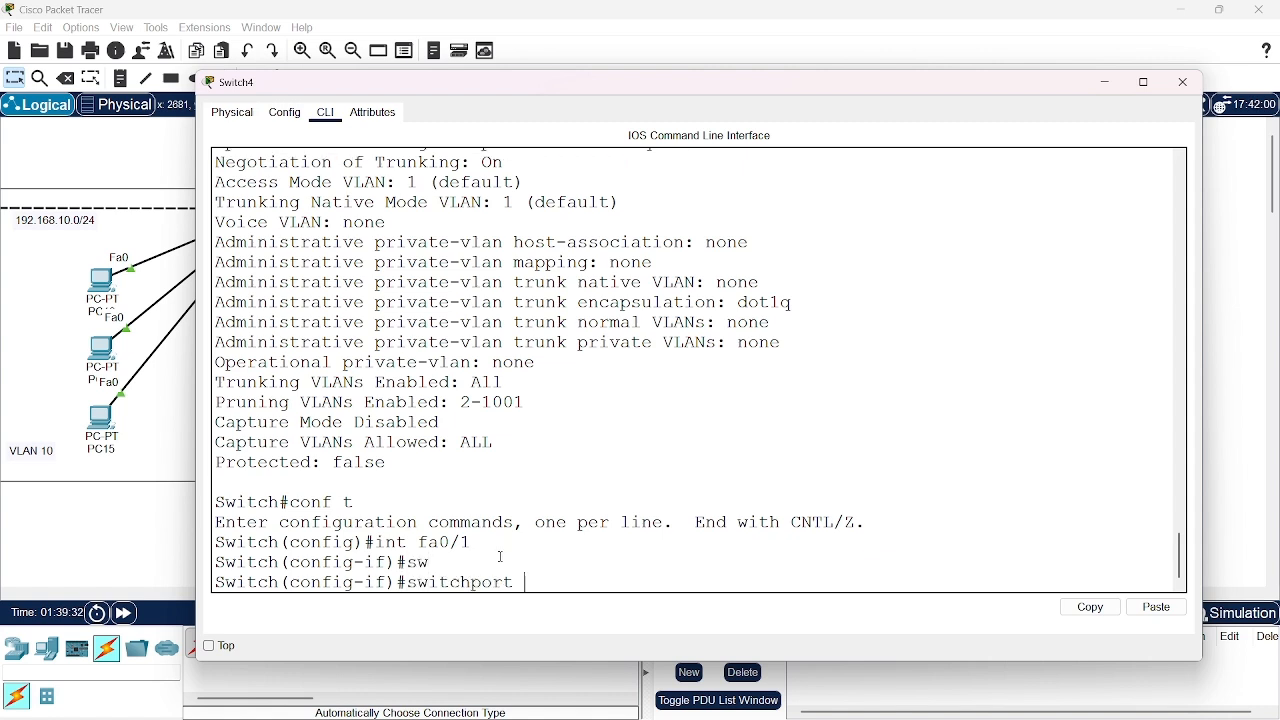
{"action": "type", "text": "mode trunk"}
{"action": "key", "text": "Return"}
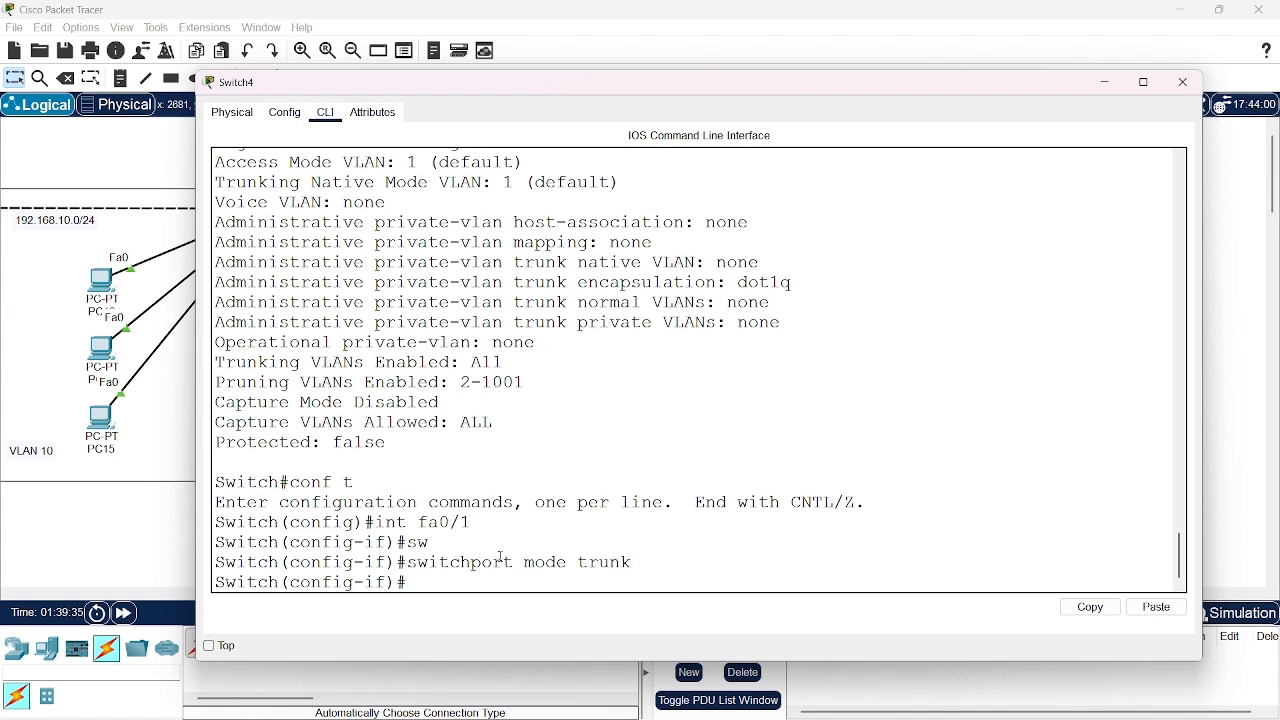
{"action": "type", "text": "exit"}
{"action": "key", "text": "Return"}
Display Switch4's fa0/1 switchport status with "do show int fa0/1 sw" and check its administrative and operational modes
{"action": "type", "text": "do s"}
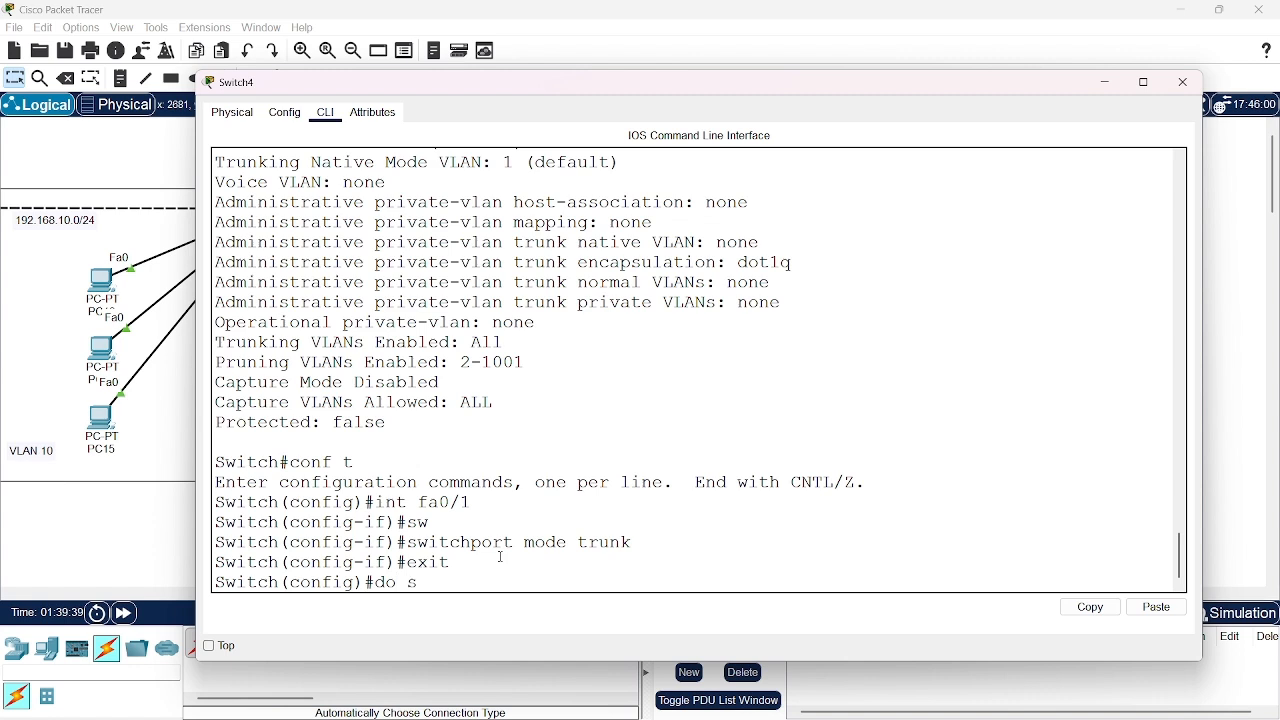
{"action": "type", "text": "how int fa0/1 sw"}
{"action": "key", "text": "Return"}
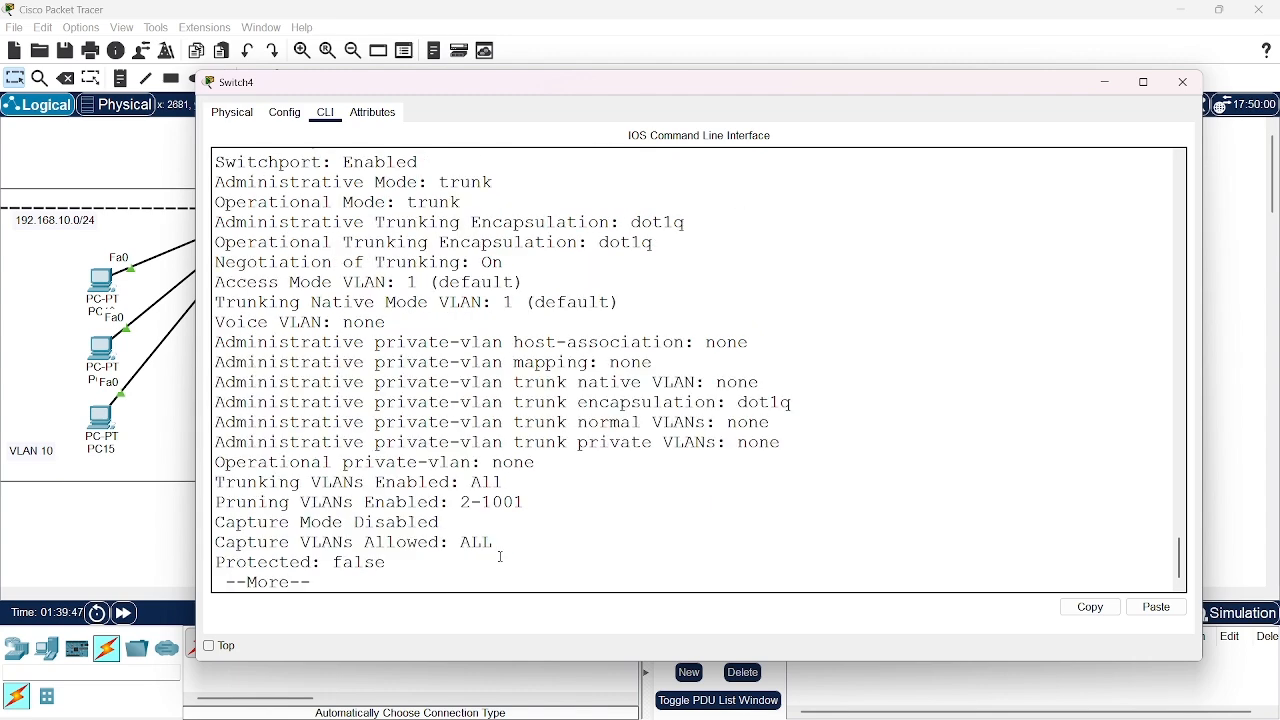
{"action": "scroll", "coordinate": [447, 325], "scroll_direction": "up", "scroll_amount": 1}
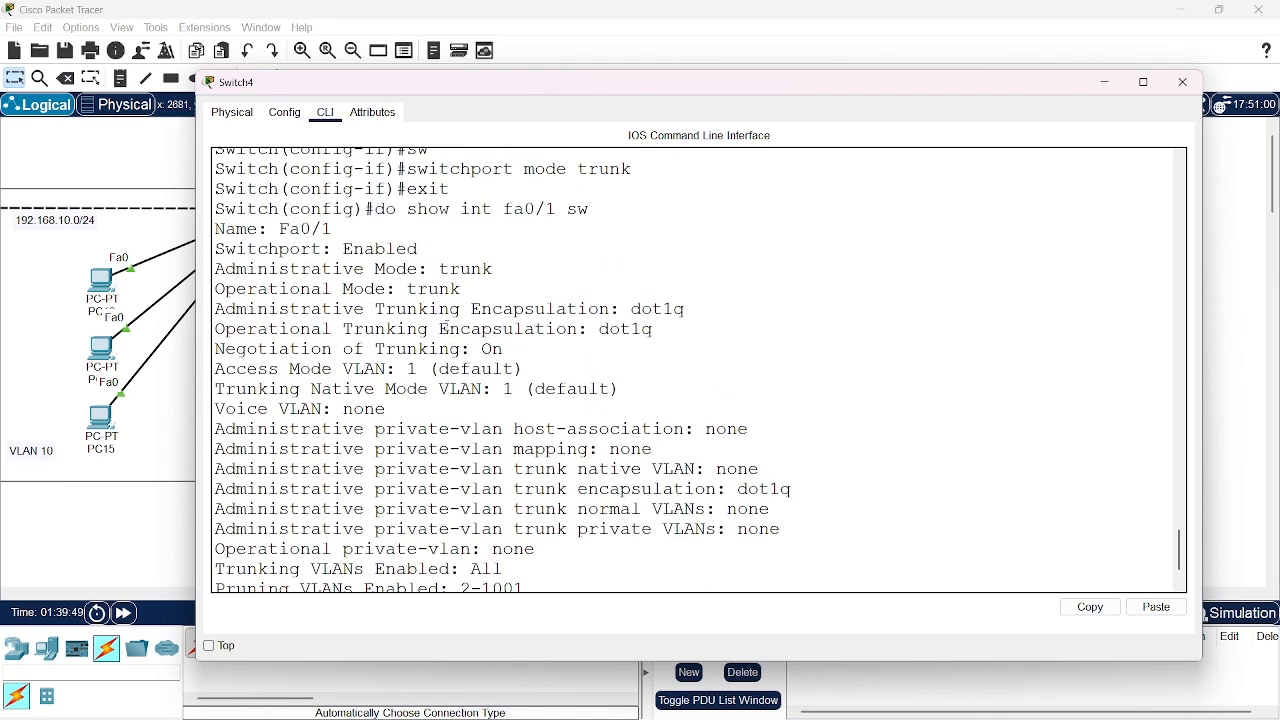
{"action": "scroll", "coordinate": [453, 514], "scroll_direction": "down", "scroll_amount": 1}
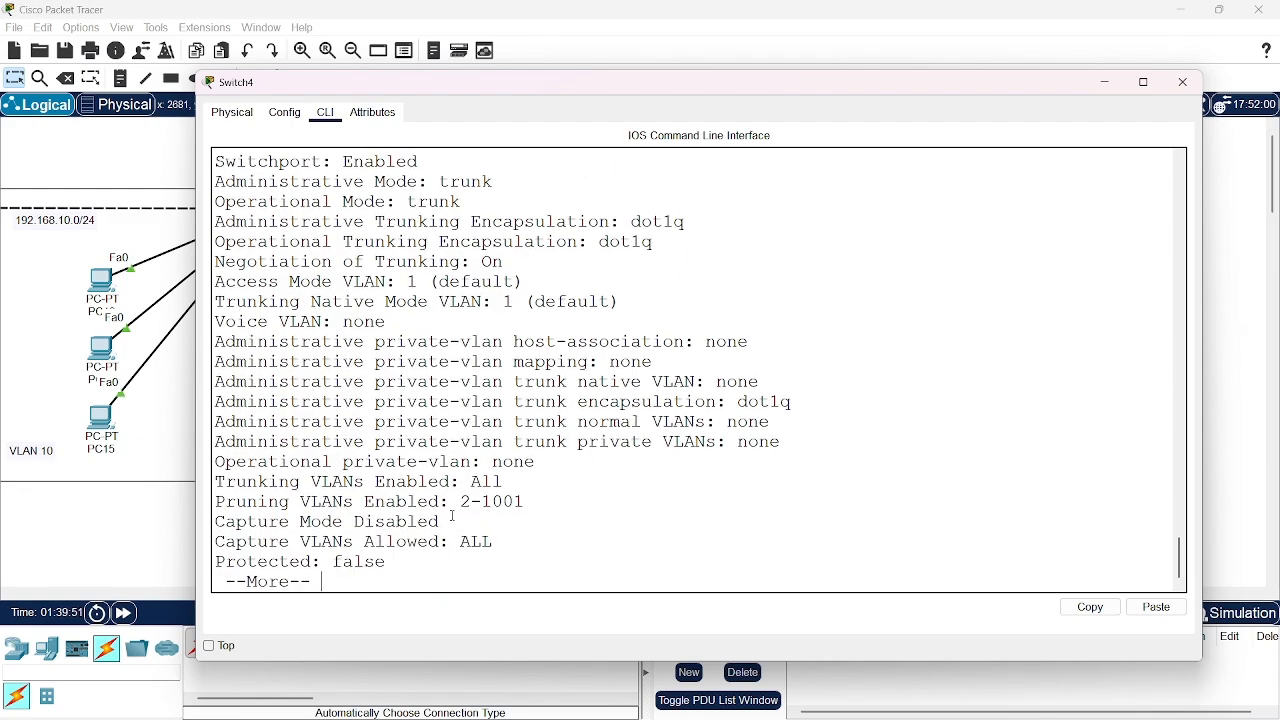
{"action": "scroll", "coordinate": [453, 514], "scroll_direction": "up", "scroll_amount": 1}
{"action": "scroll", "coordinate": [453, 514], "scroll_direction": "down", "scroll_amount": 1}
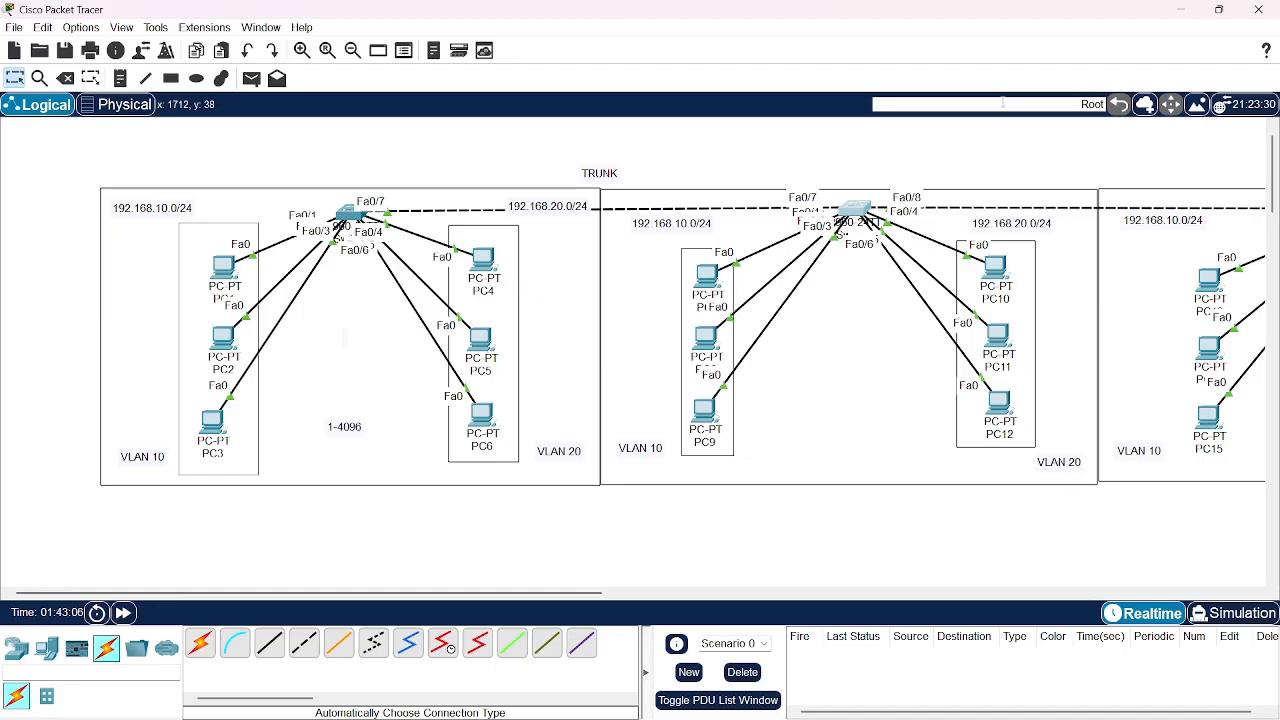
Open the command line of Switch2, the middle switch in the trunk chain, enlarge and reposition its window, and get a fresh prompt
{"action": "scroll", "coordinate": [905, 168], "scroll_direction": "right", "scroll_amount": 5}
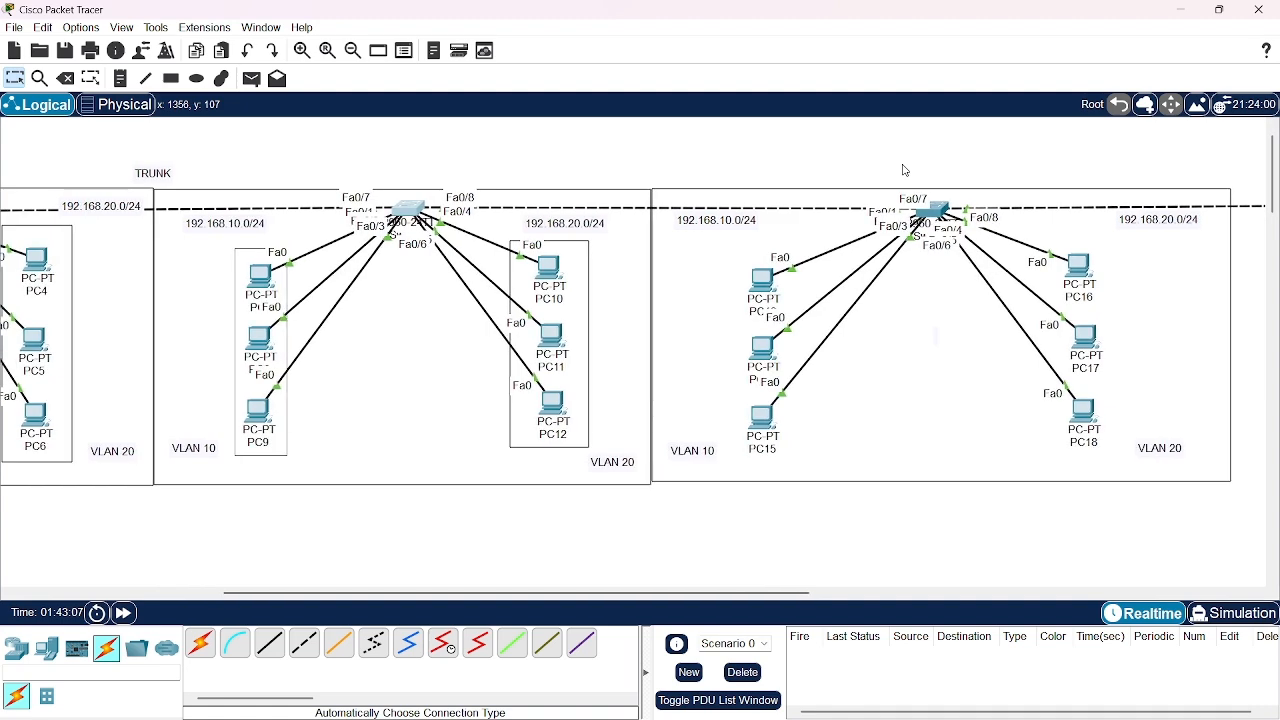
{"action": "scroll", "coordinate": [905, 168], "scroll_direction": "left", "scroll_amount": 2}
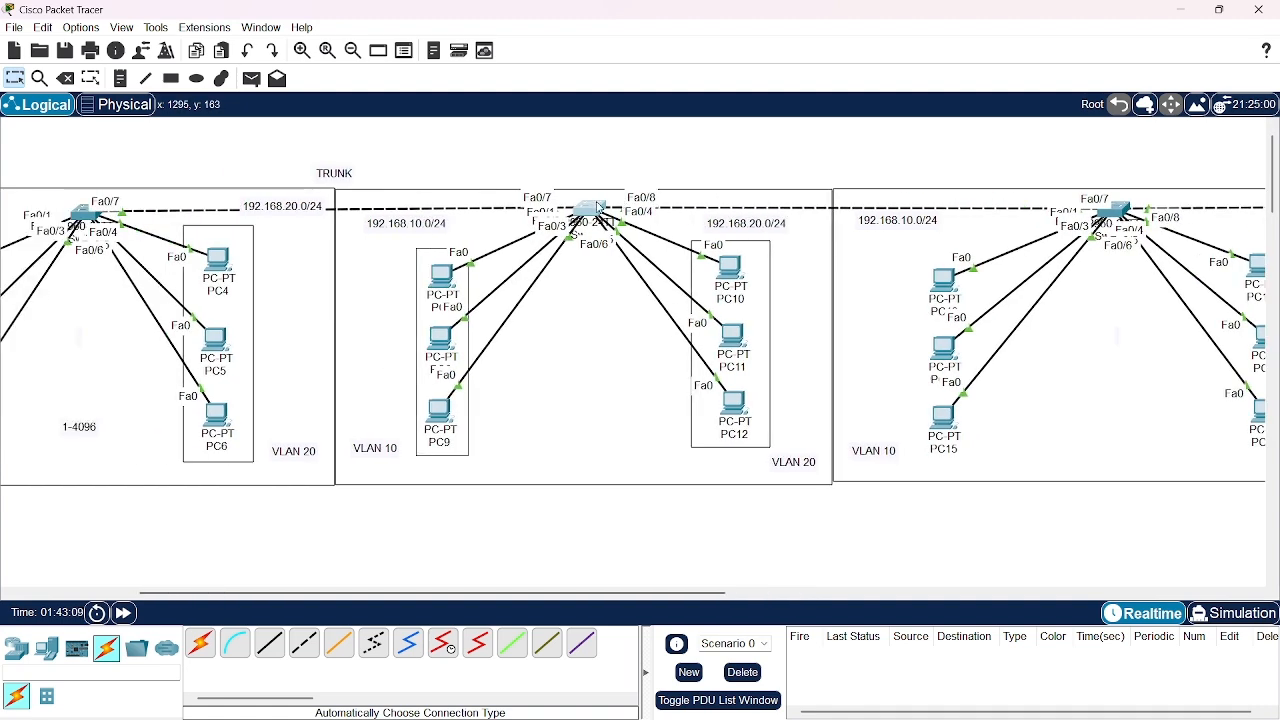
{"action": "left_click", "coordinate": [600, 208]}
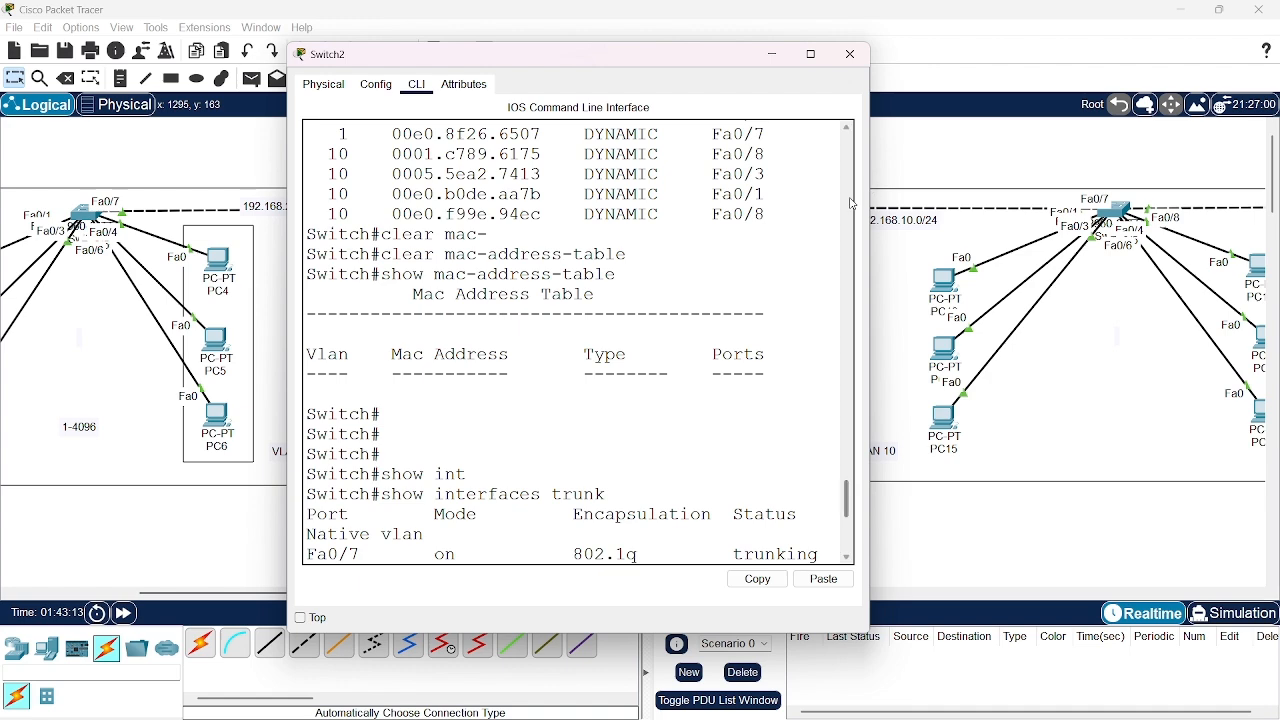
{"action": "left_click_drag", "start_coordinate": [872, 208], "coordinate": [1260, 208]}
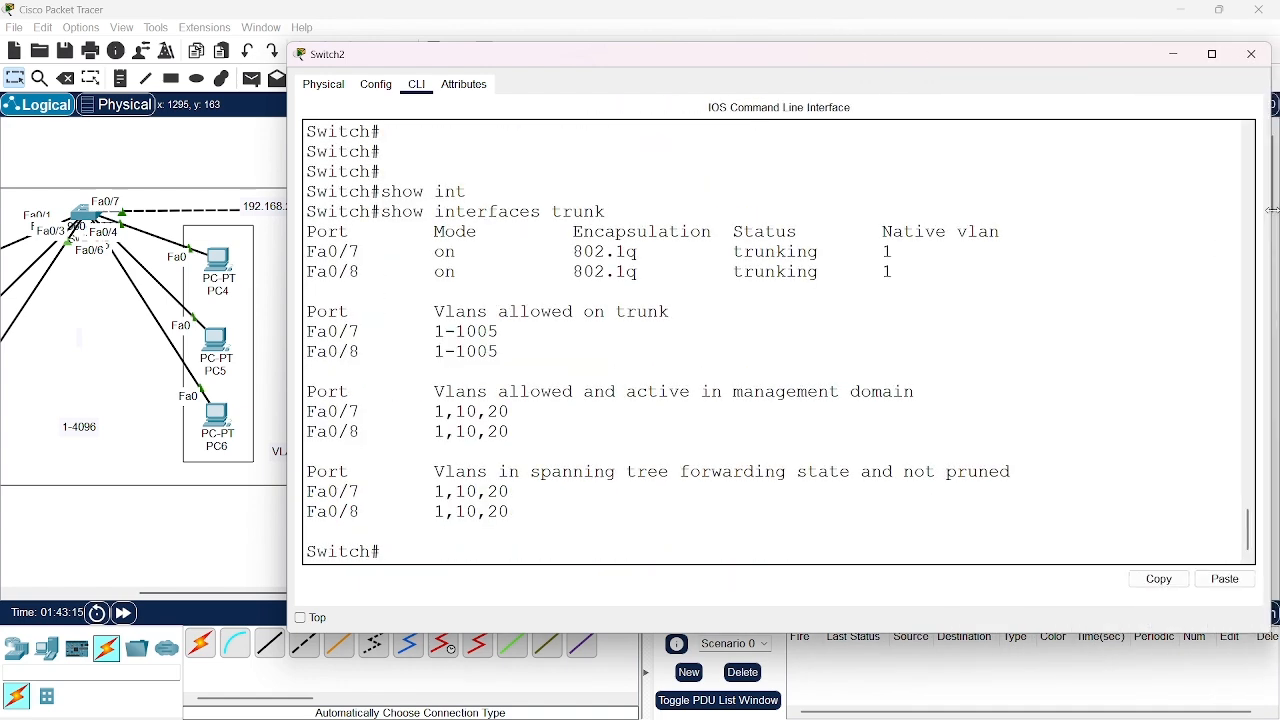
{"action": "left_click_drag", "start_coordinate": [1022, 56], "coordinate": [903, 72]}
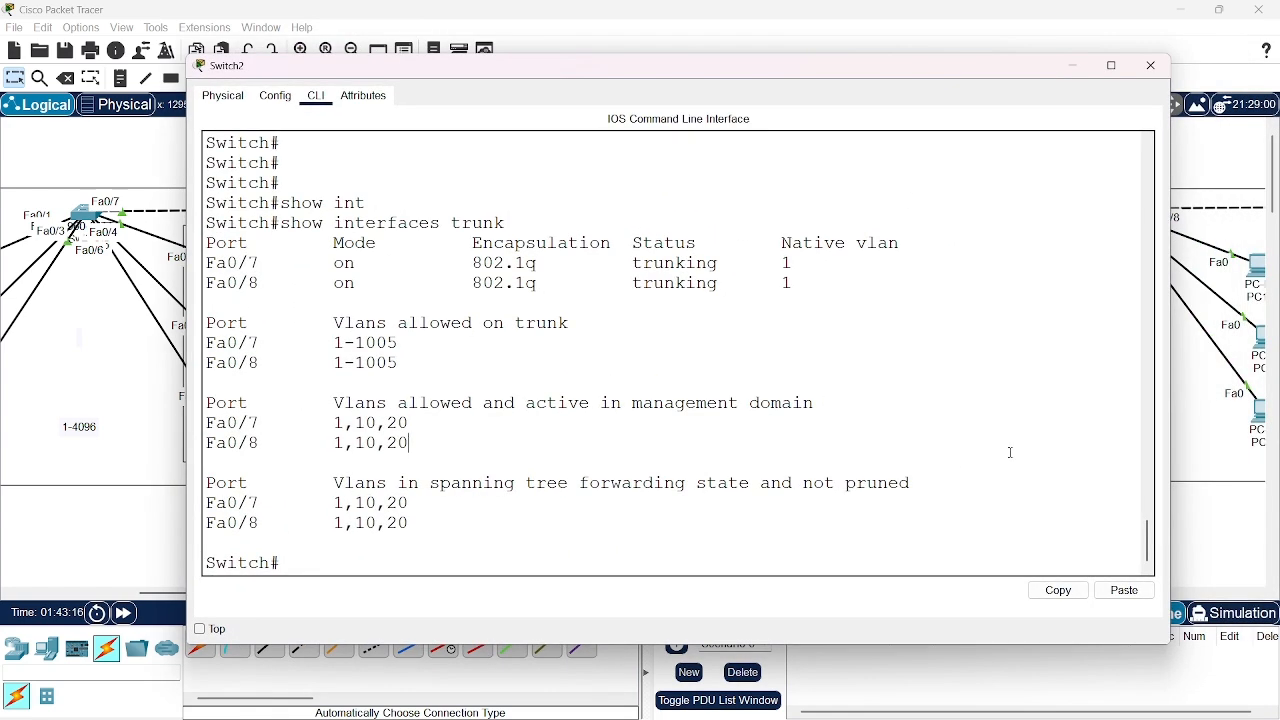
{"action": "key", "text": "Return"}
Enter global configuration on Switch2 with "conf t" and go into interface fa0/8
{"action": "key", "text": "Return"}
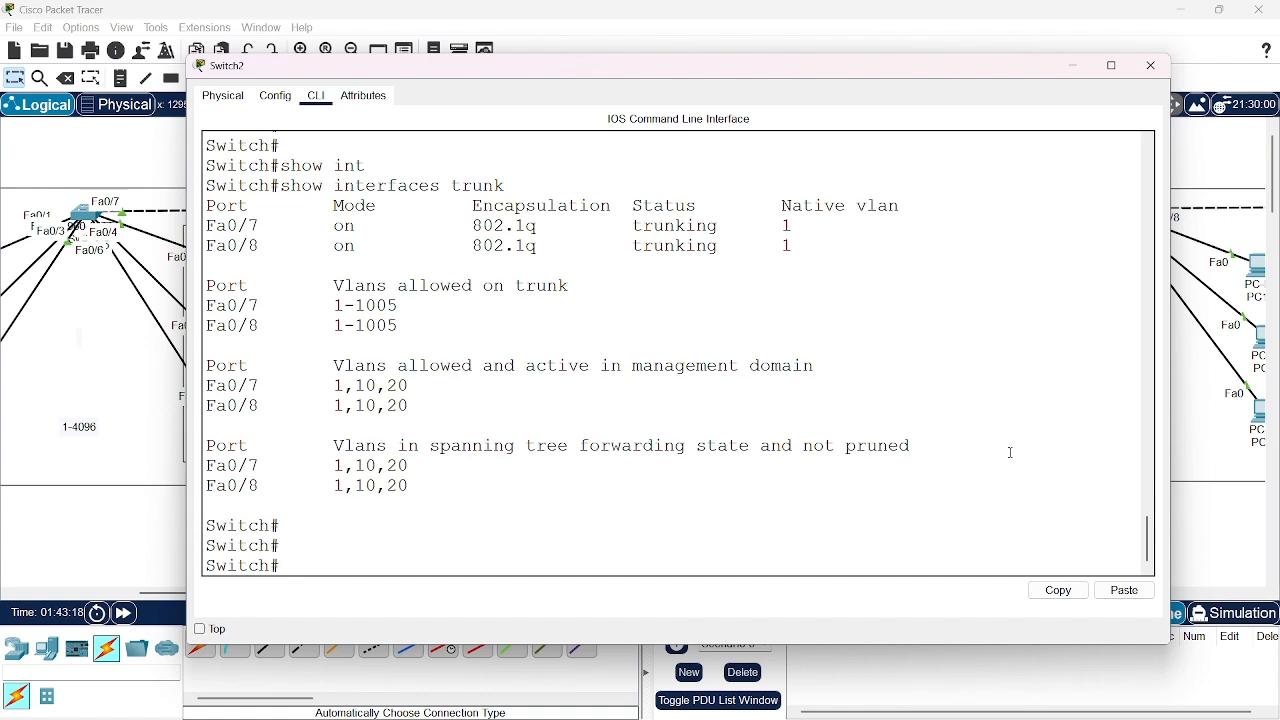
{"action": "type", "text": "confvt"}
{"action": "key", "text": "BackSpace"}
{"action": "key", "text": "BackSpace"}
{"action": "type", "text": "t"}
{"action": "key", "text": "Return"}
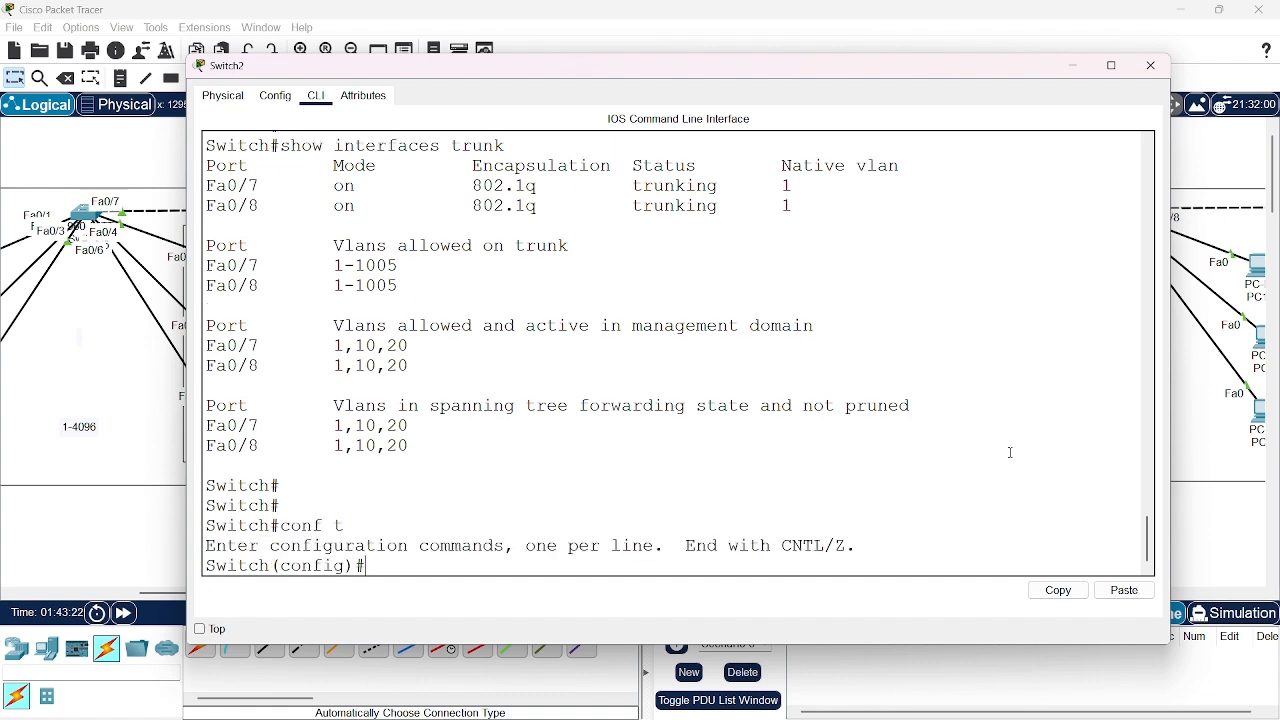
{"action": "type", "text": "int"}
{"action": "type", "text": " fa0."}
{"action": "type", "text": "/8"}
{"action": "key", "text": "Return"}
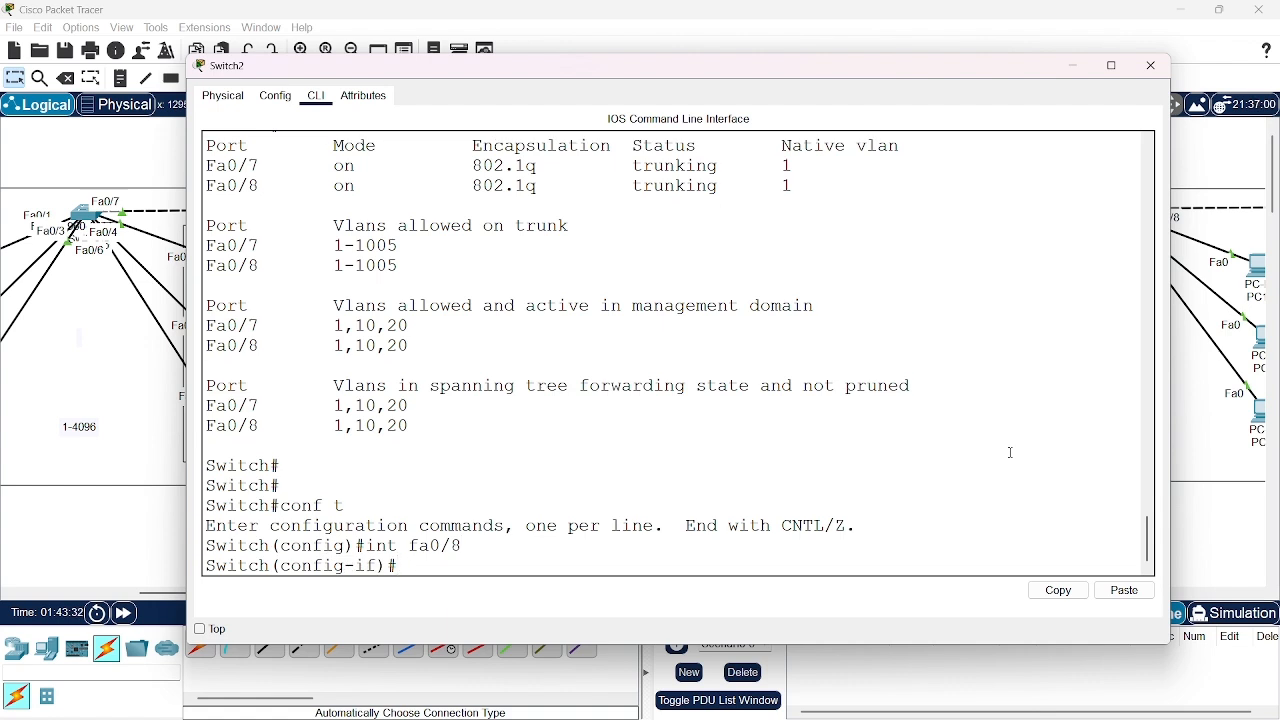
Set the trunk native VLAN to 20 with "switchport trunk native vlan 20" and exit to global configuration mode
{"action": "type", "text": "swi"}
{"action": "key", "text": "Tab"}
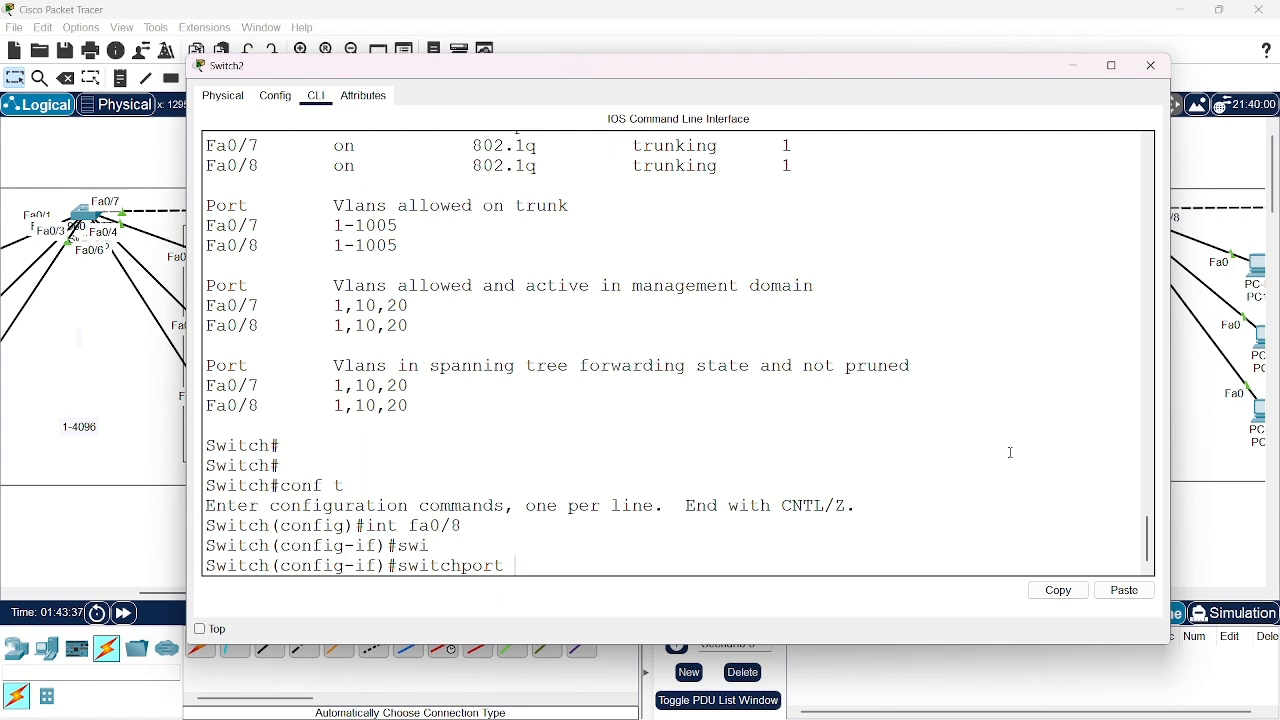
{"action": "type", "text": "trunk native vla"}
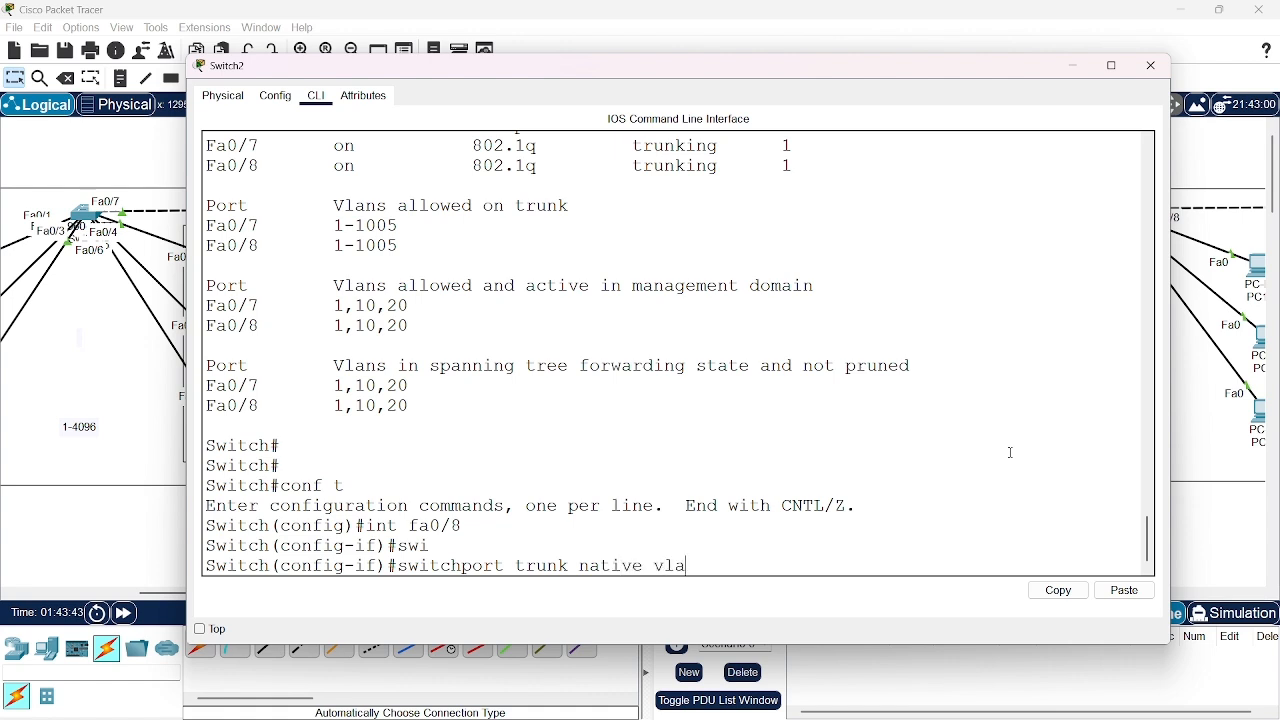
{"action": "type", "text": "n 20"}
{"action": "key", "text": "Return"}
{"action": "key", "text": "Return"}
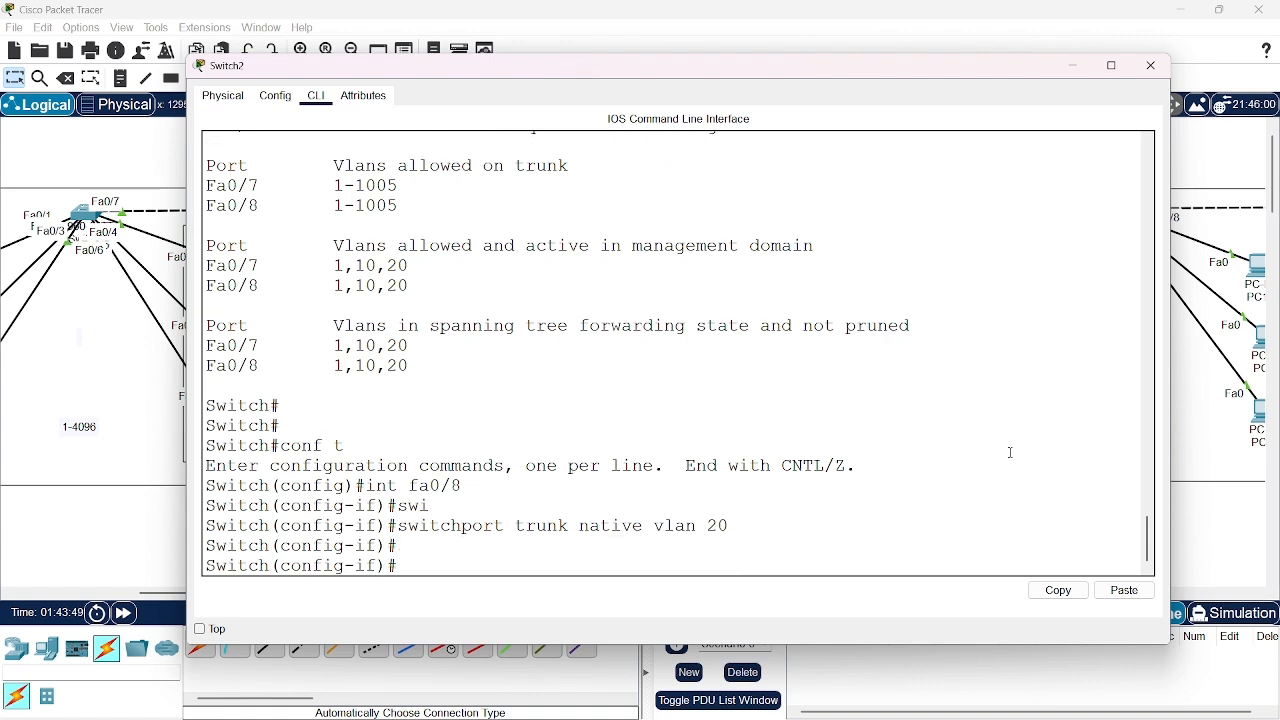
{"action": "type", "text": "exit"}
{"action": "key", "text": "Return"}
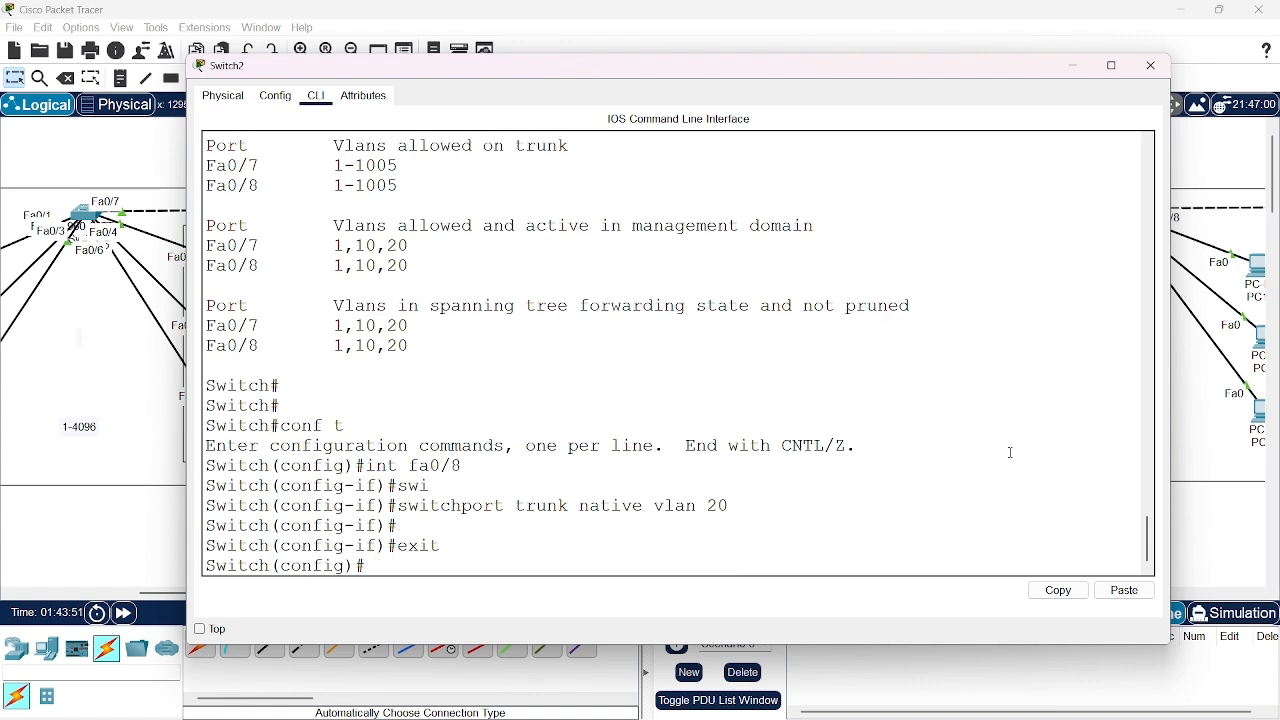
List Switch2's trunks with "do show int trunk", review the native VLANs of Fa0/7 and Fa0/8, and return to a clean prompt
{"action": "type", "text": "do show int trunk"}
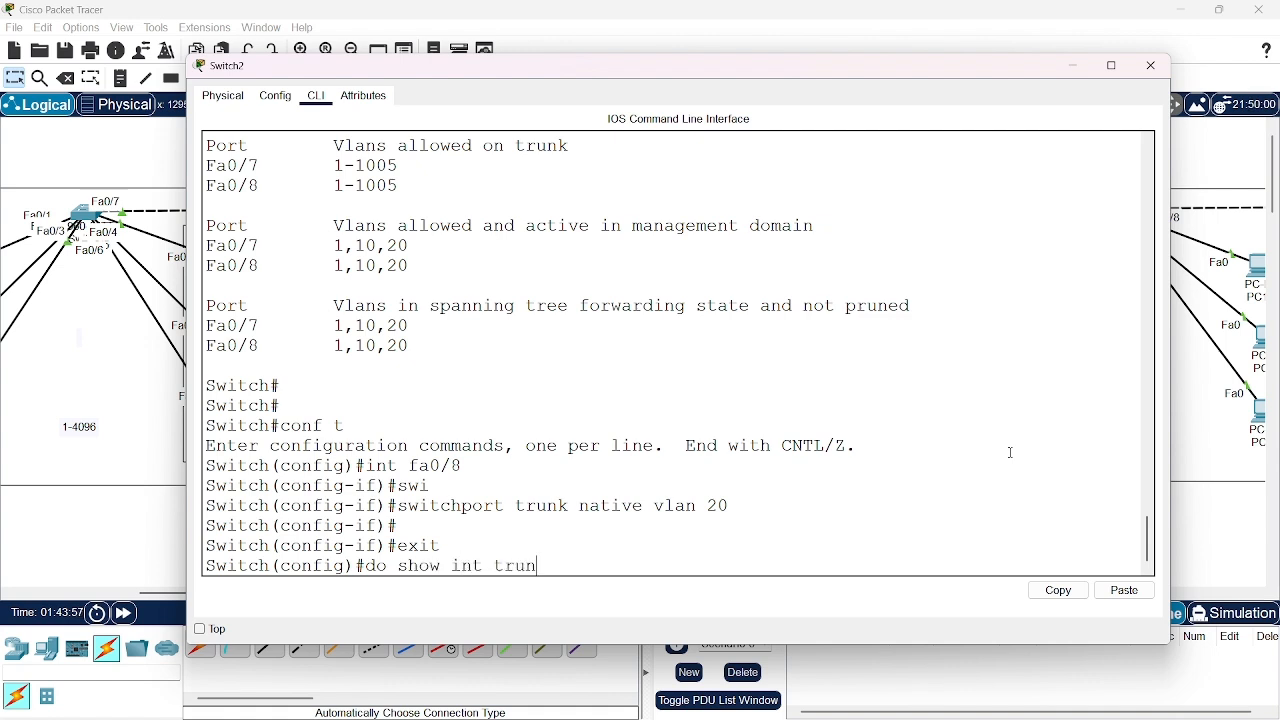
{"action": "key", "text": "Return"}
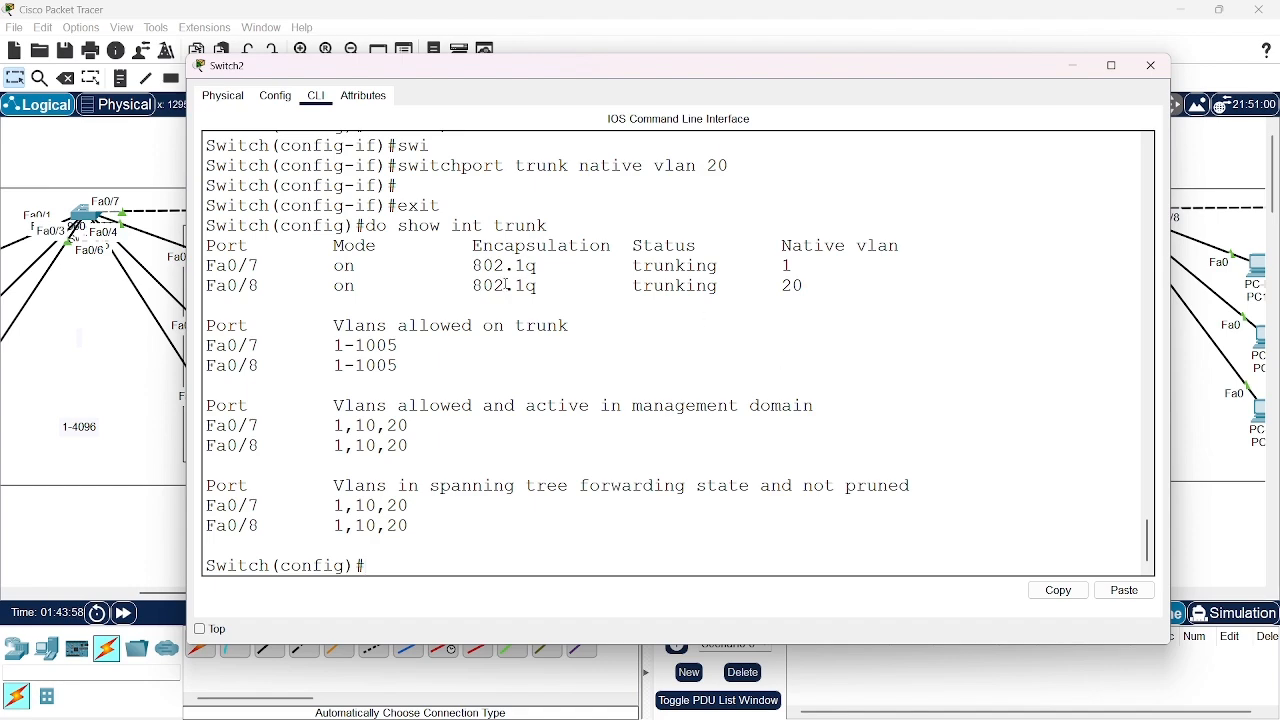
{"action": "scroll", "coordinate": [508, 286], "scroll_direction": "up", "scroll_amount": 1}
{"action": "scroll", "coordinate": [508, 286], "scroll_direction": "down", "scroll_amount": 1}
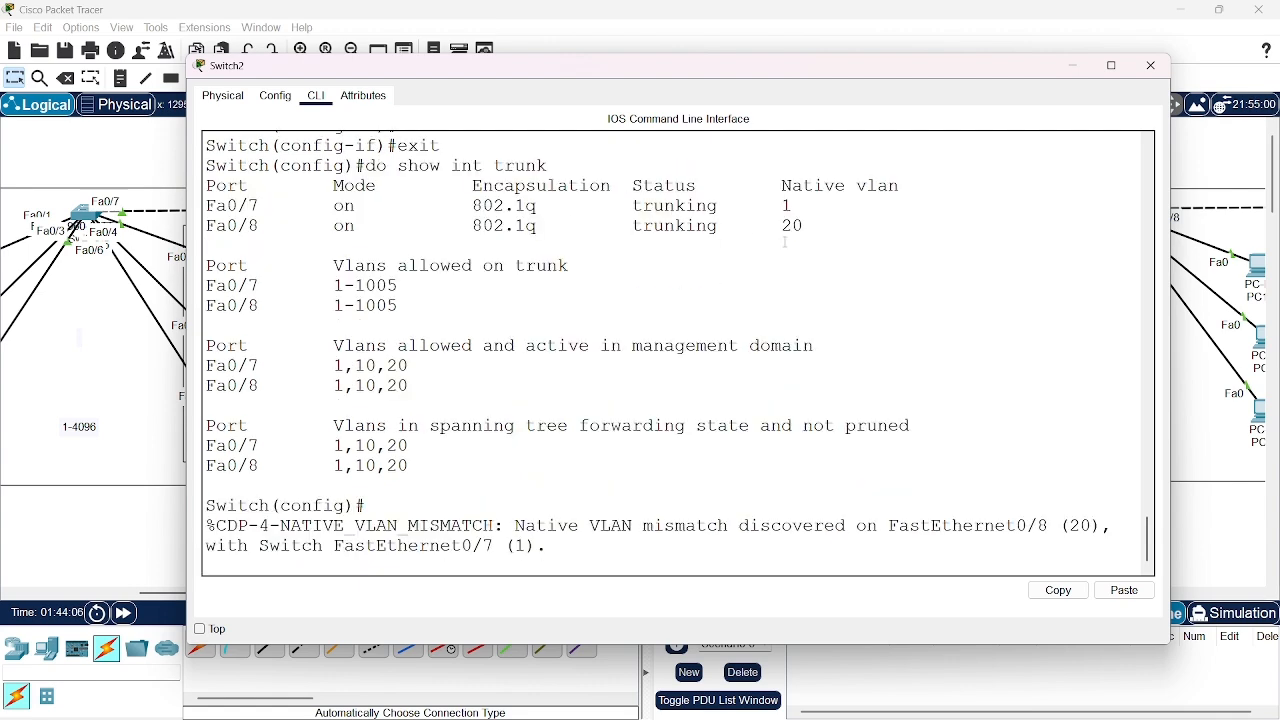
{"action": "scroll", "coordinate": [797, 274], "scroll_direction": "up", "scroll_amount": 2}
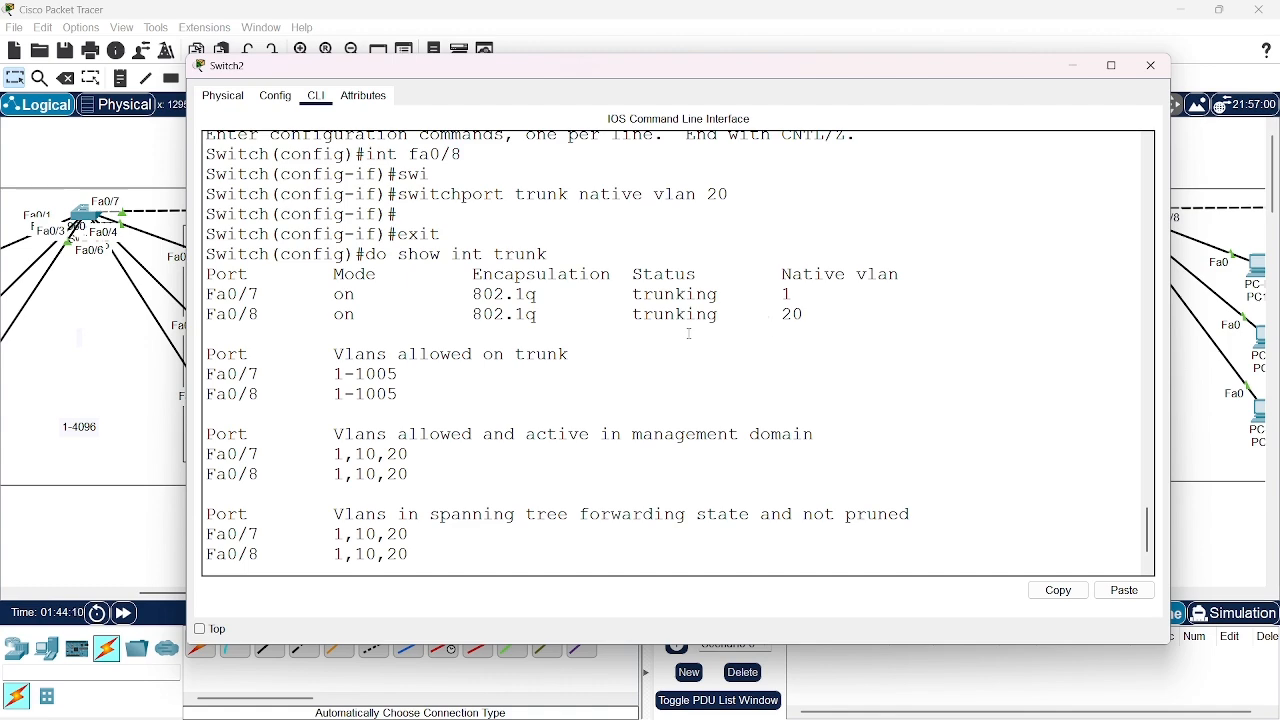
{"action": "scroll", "coordinate": [767, 325], "scroll_direction": "up", "scroll_amount": 5}
{"action": "scroll", "coordinate": [594, 379], "scroll_direction": "down", "scroll_amount": 4}
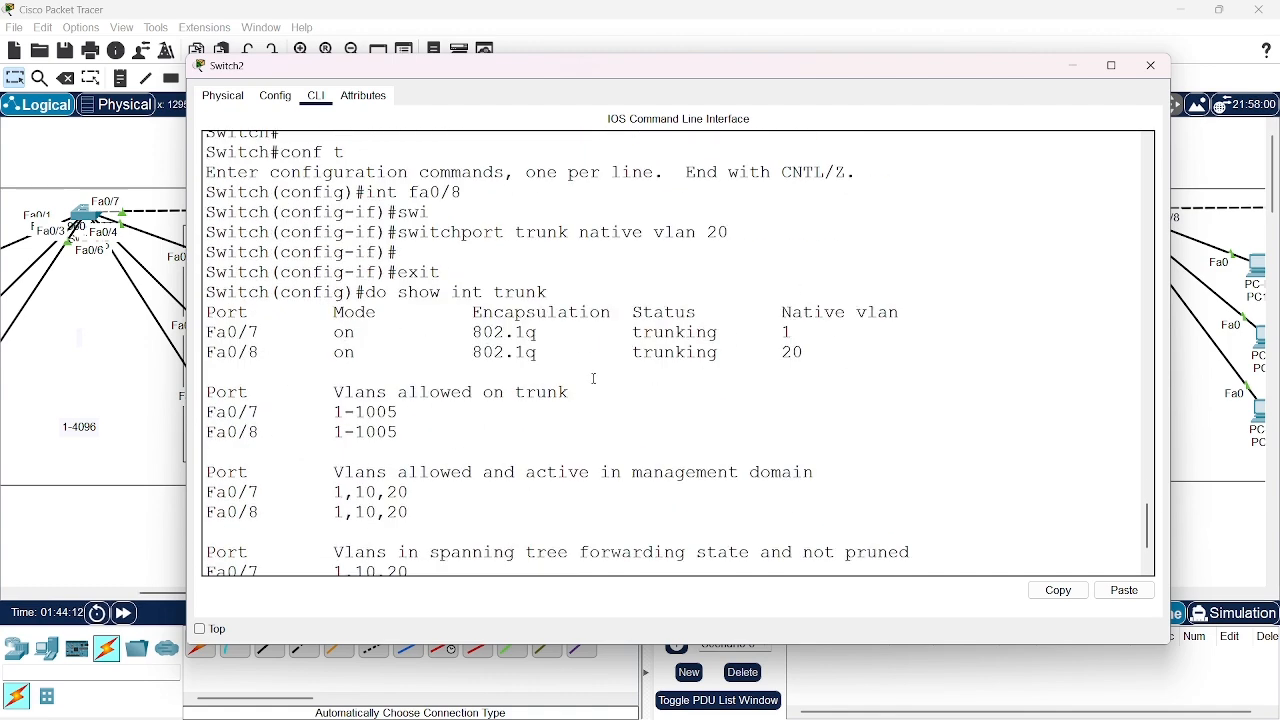
{"action": "scroll", "coordinate": [783, 368], "scroll_direction": "down", "scroll_amount": 3}
{"action": "key", "text": "Return"}
{"action": "key", "text": "Return"}
{"action": "key", "text": "Return"}
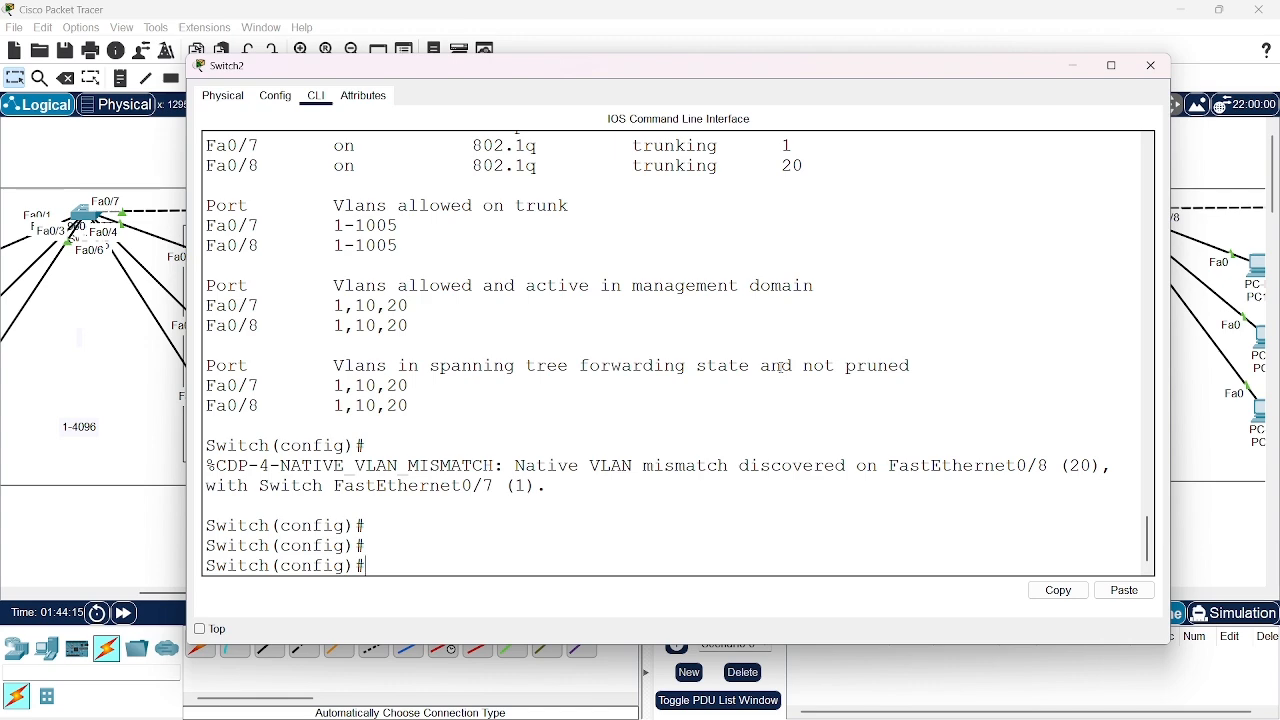
Minimize Switch2's window, open Switch3's command line in a maximized window, and get a fresh privileged prompt
{"action": "left_click", "coordinate": [1073, 65]}
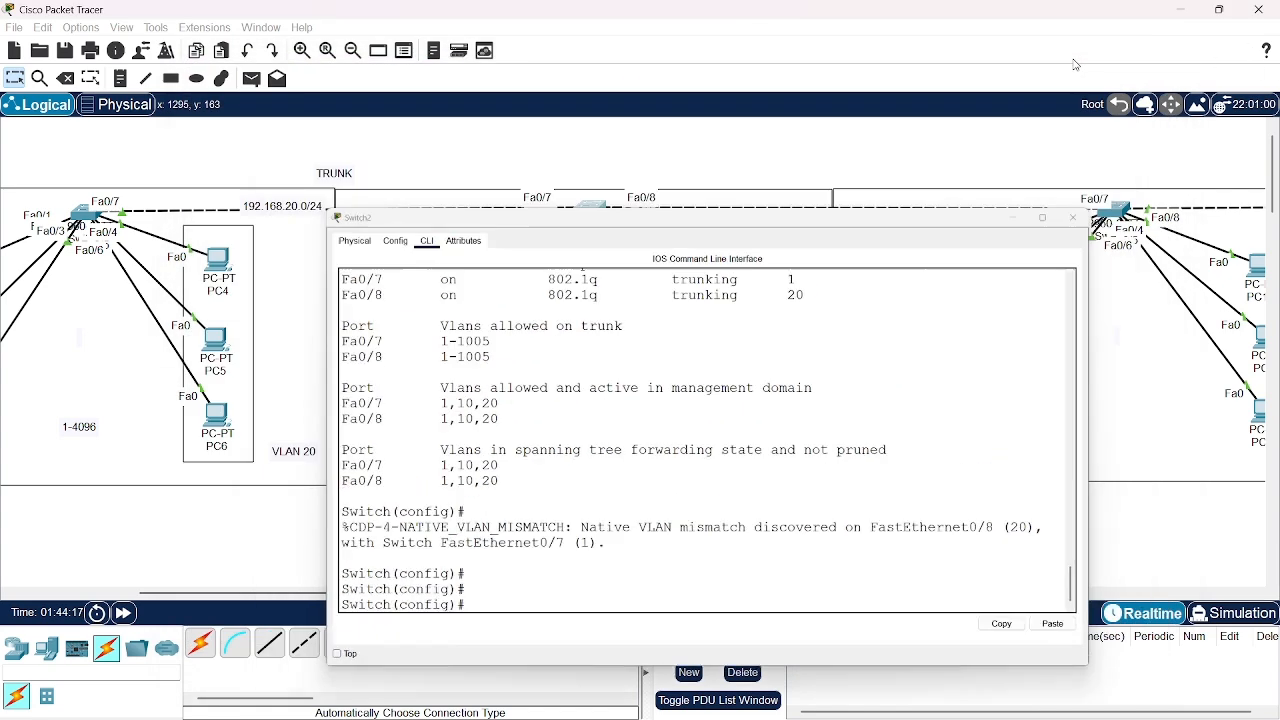
{"action": "left_click", "coordinate": [1123, 213]}
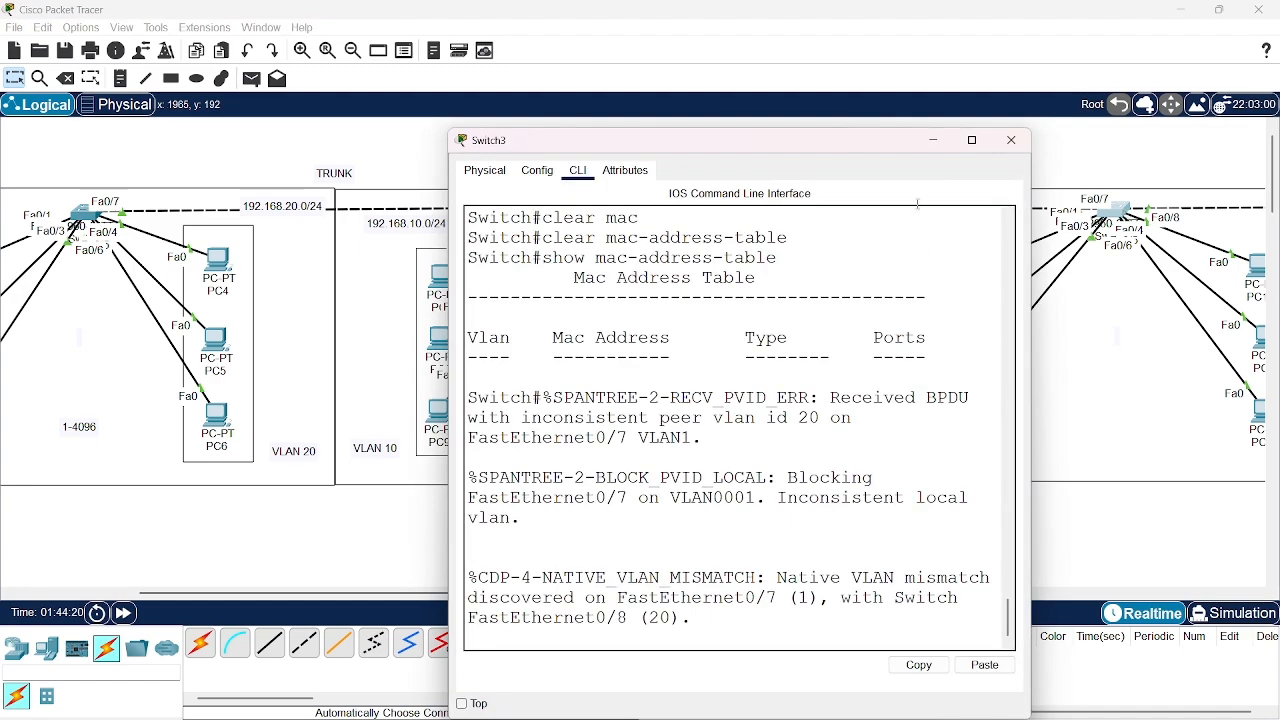
{"action": "left_click_drag", "start_coordinate": [887, 131], "coordinate": [672, 86]}
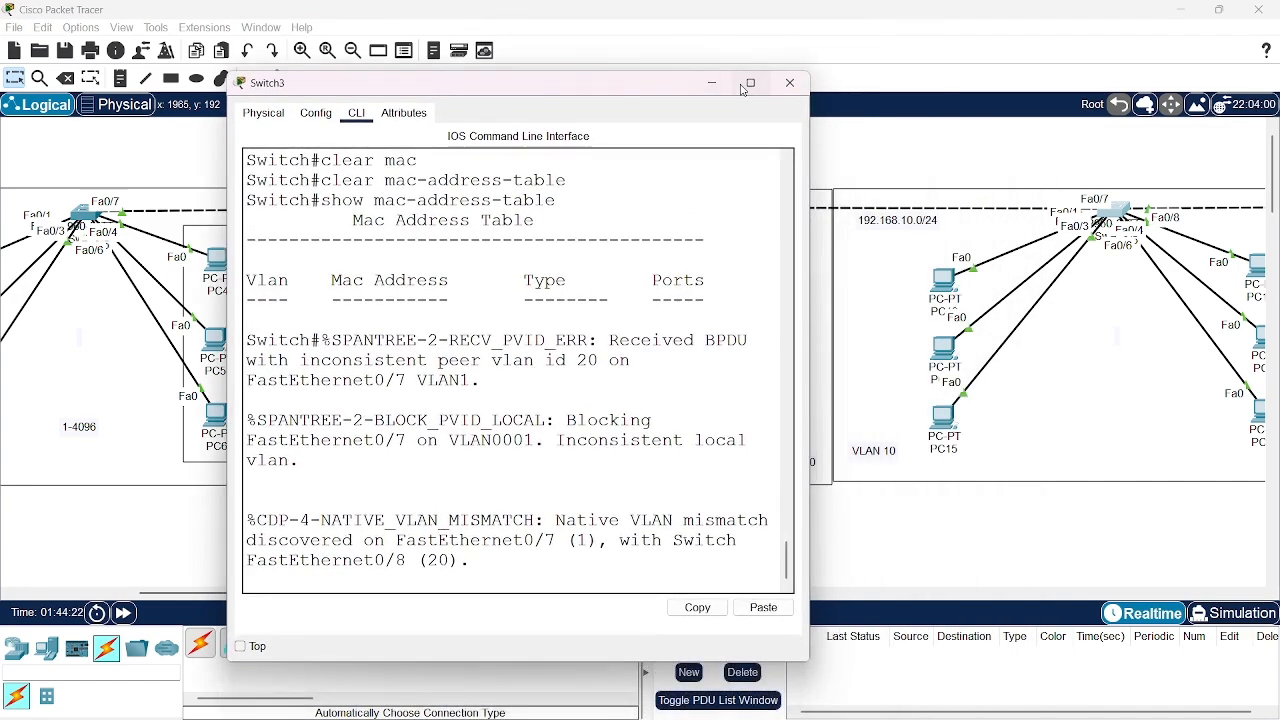
{"action": "left_click", "coordinate": [750, 87]}
{"action": "key", "text": "Return"}
{"action": "key", "text": "Return"}
{"action": "key", "text": "Return"}
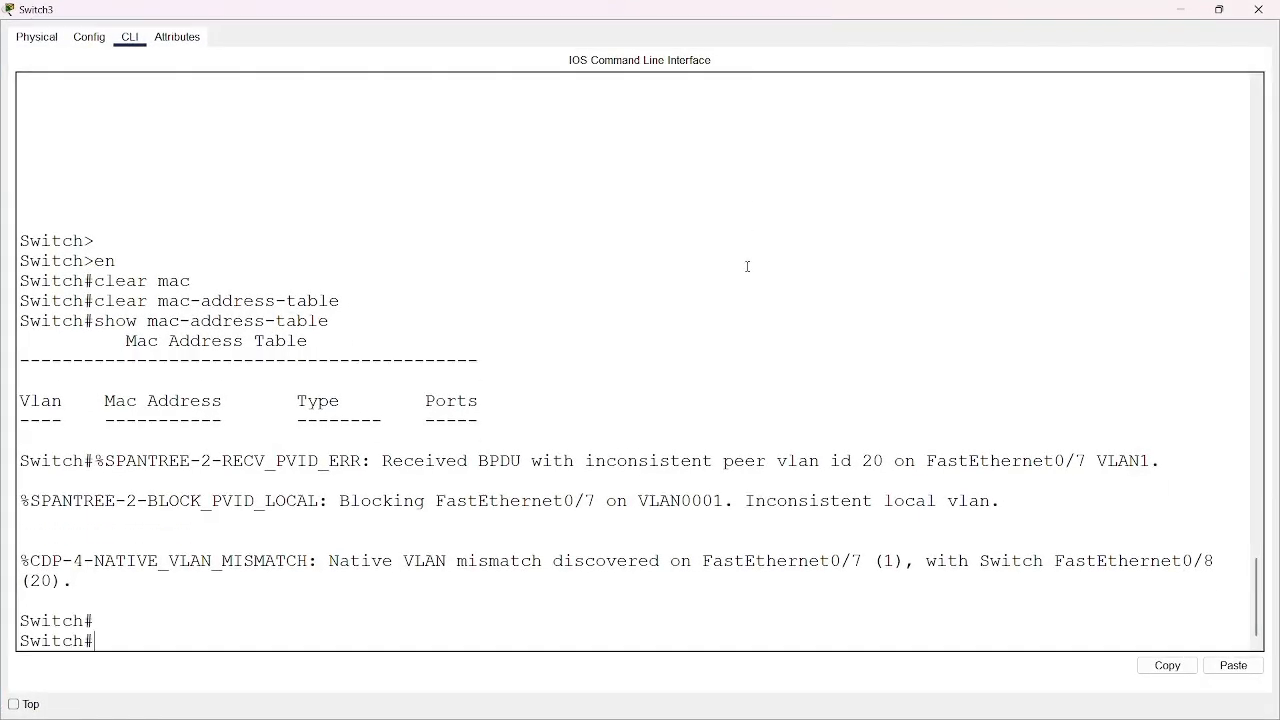
Enter global configuration on Switch3 with "conf t" and go into interface fa0/7
{"action": "type", "text": "conf t"}
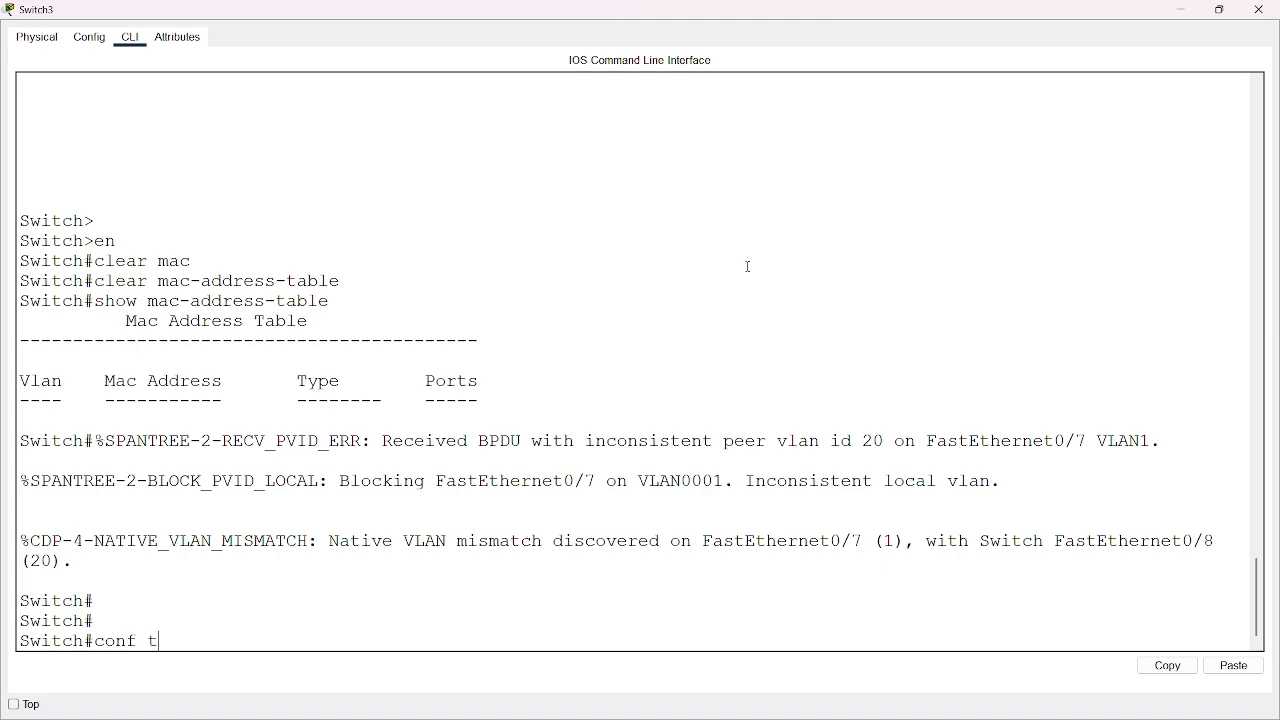
{"action": "key", "text": "Return"}
{"action": "type", "text": "int"}
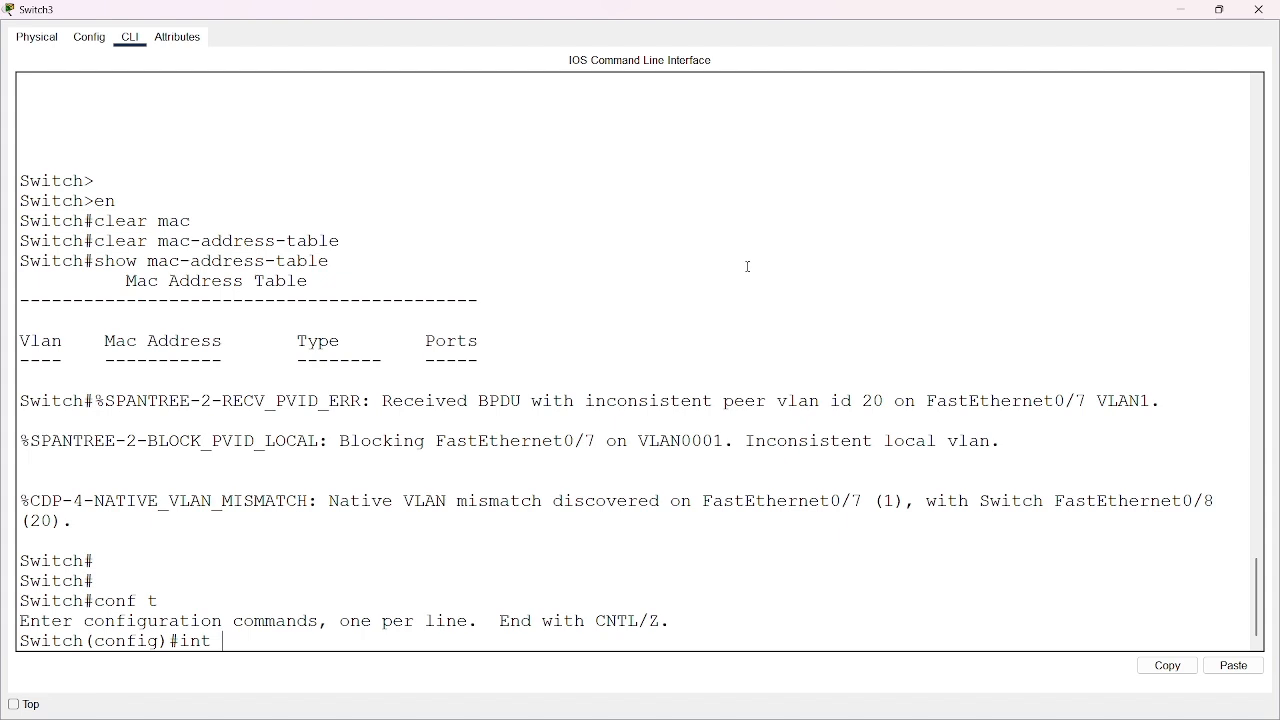
{"action": "type", "text": " fa0/7"}
{"action": "key", "text": "Return"}
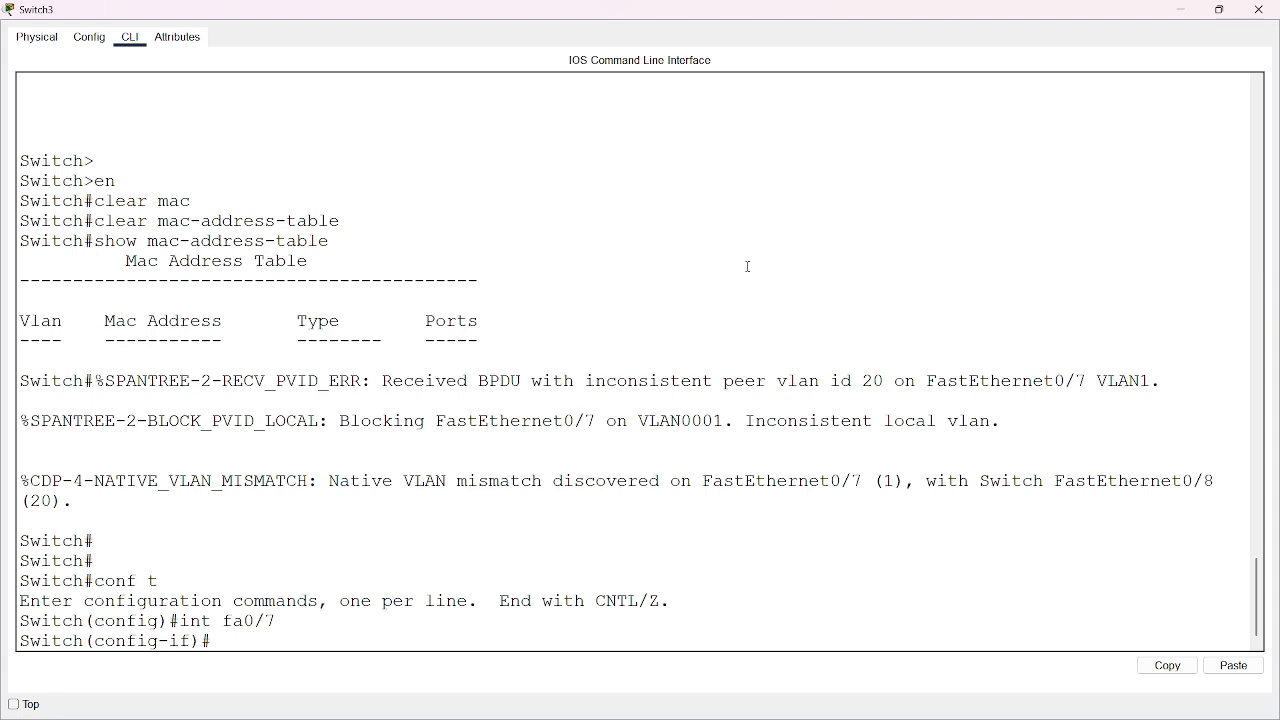
Try to assign VLAN 20 to the trunk port with "switchport trunk vlan 20"
{"action": "type", "text": "sw"}
{"action": "key", "text": "Tab"}
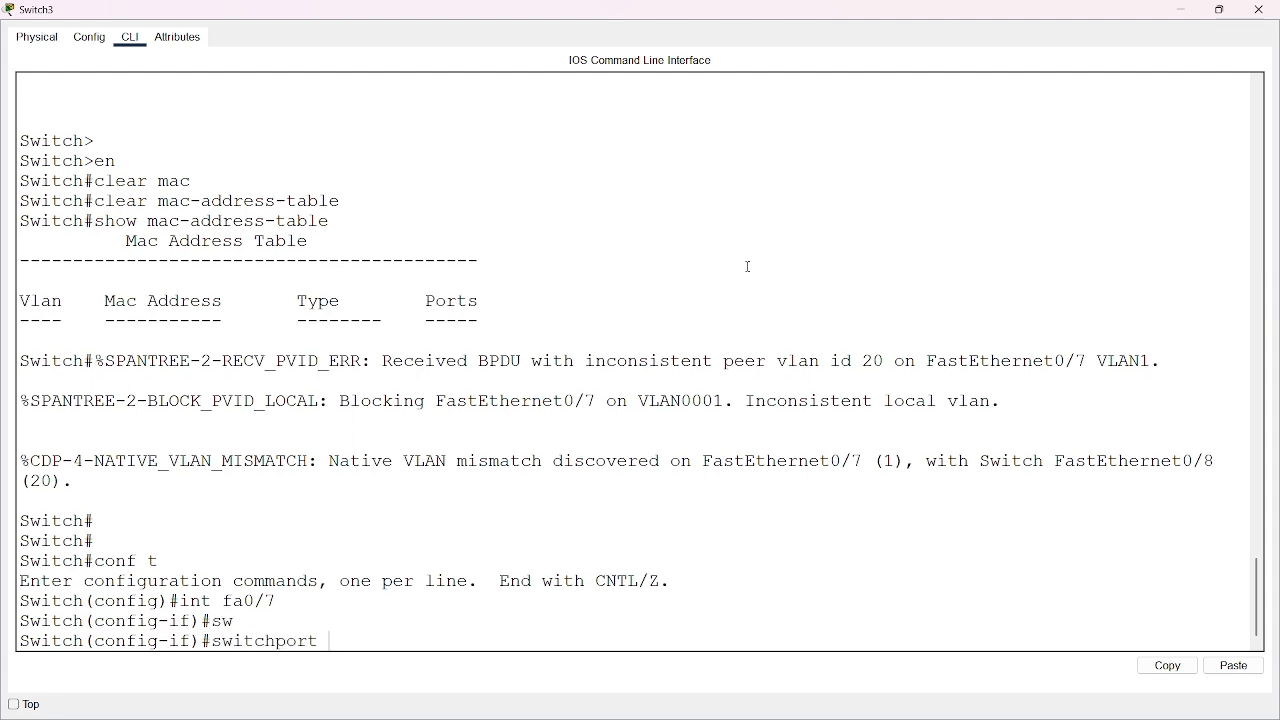
{"action": "type", "text": "trunk vlan20"}
{"action": "key", "text": "Return"}
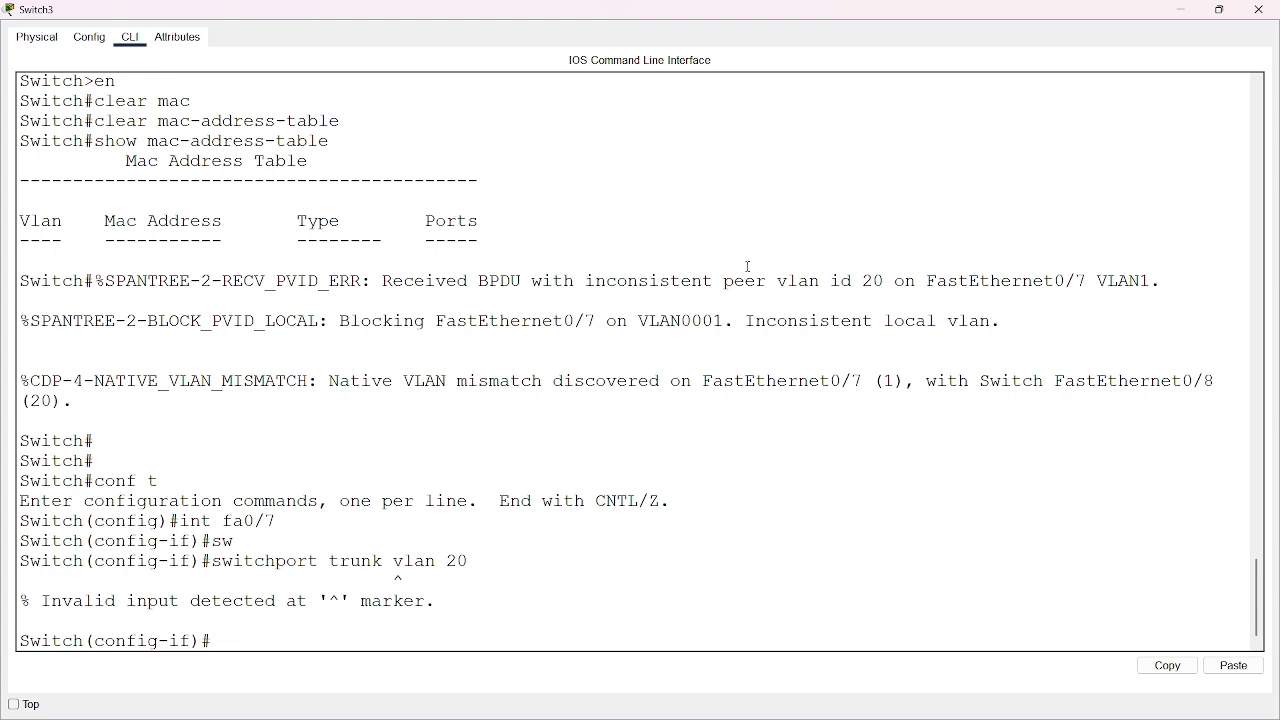
Recall the "switchport trunk vlan 20" command, try to add the native keyword, and return to a clean interface prompt
{"action": "key", "text": "Up"}
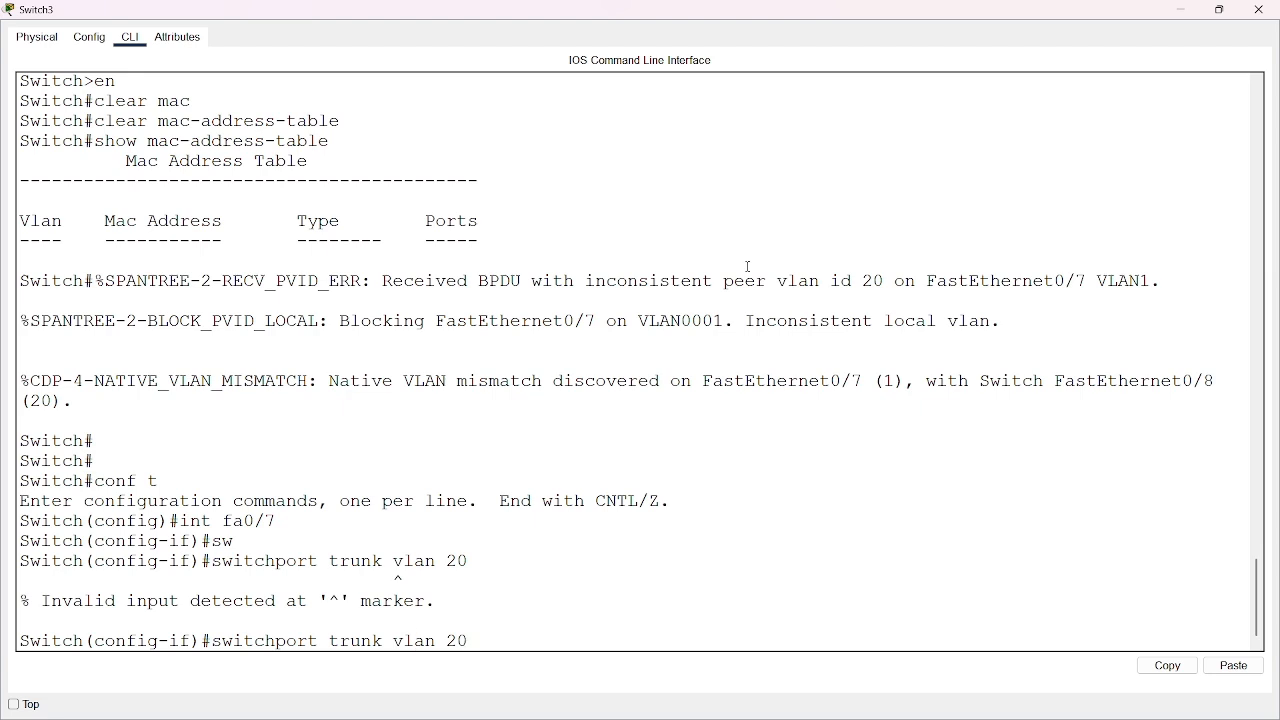
{"action": "type", "text": "natu"}
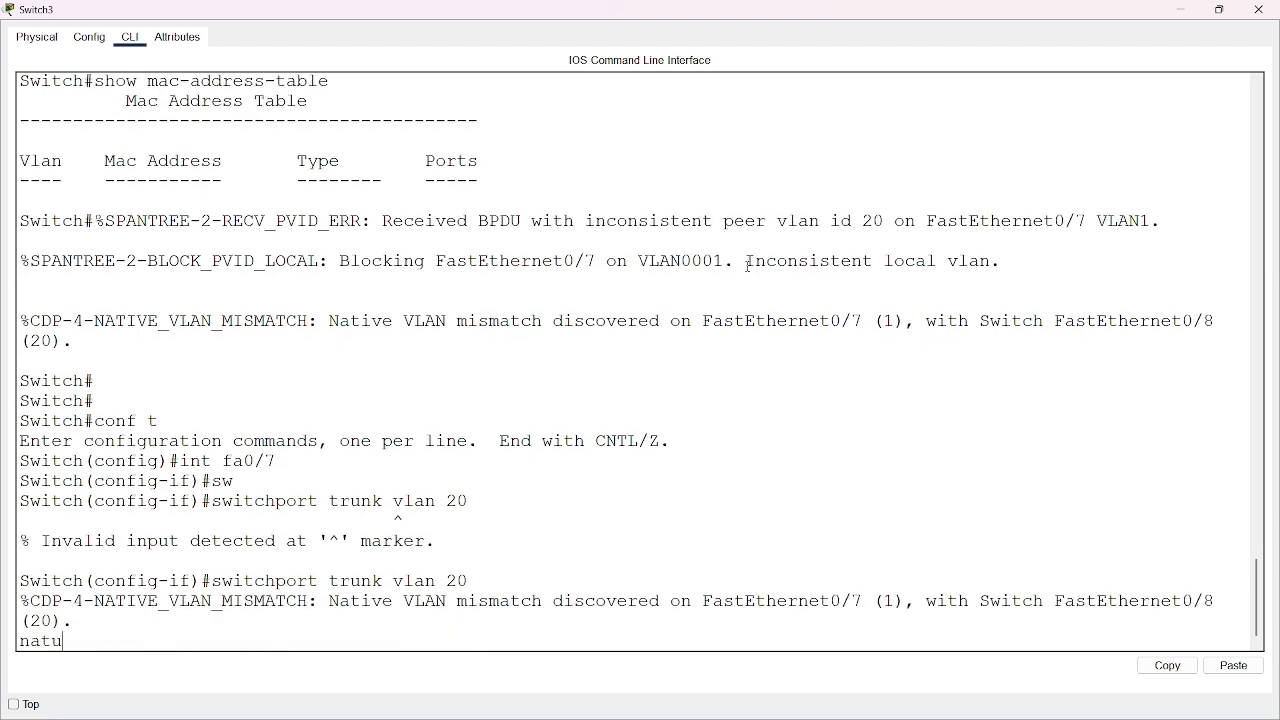
{"action": "type", "text": "i\\"}
{"action": "key", "text": "Return"}
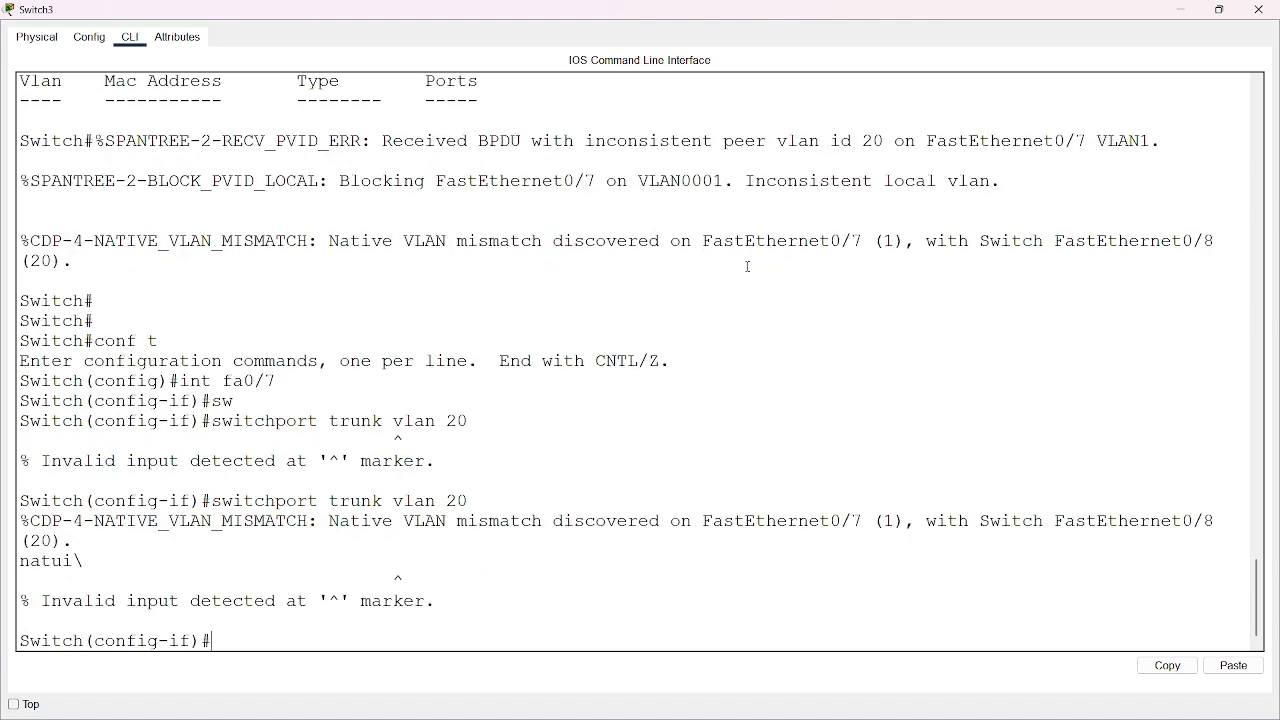
{"action": "key", "text": "Return"}
{"action": "key", "text": "Return"}
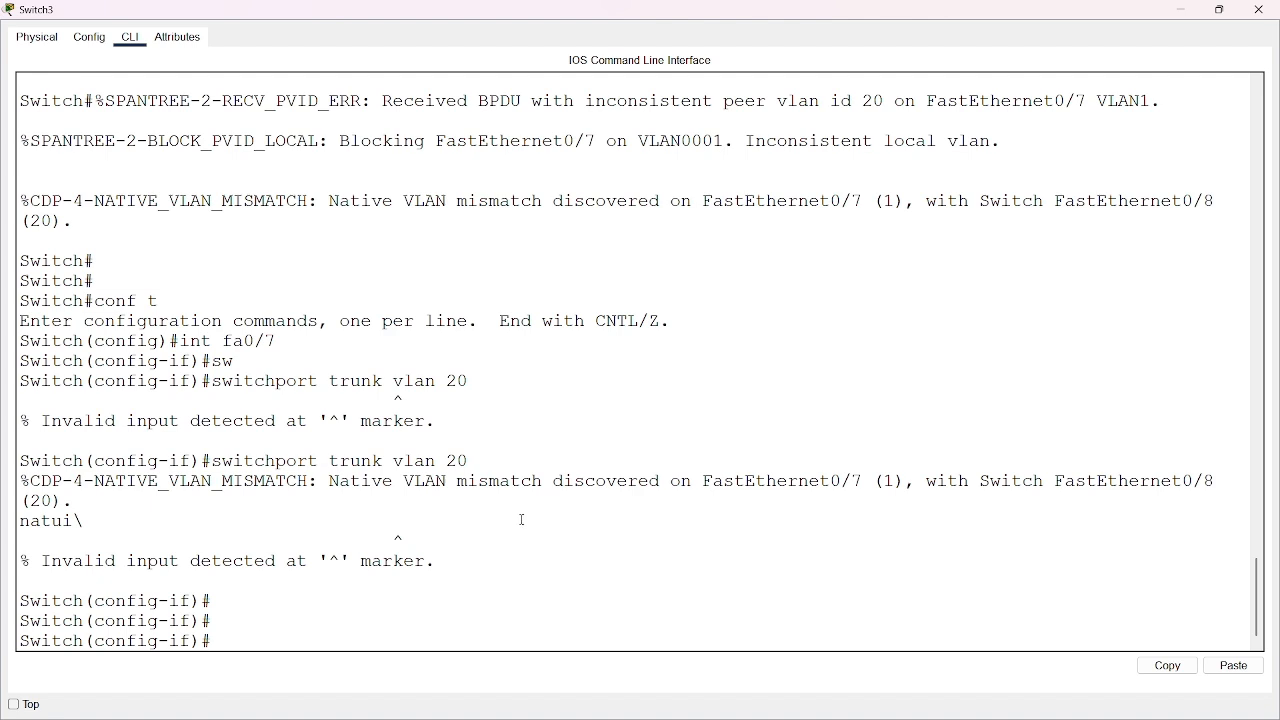
Set the trunk native VLAN on fa0/7 to 20 with "switchport trunk native vlan 20" and exit to global configuration mode
{"action": "key", "text": "Up"}
{"action": "key", "text": "BackSpace"}
{"action": "key", "text": "BackSpace"}
{"action": "key", "text": "BackSpace"}
{"action": "key", "text": "BackSpace"}
{"action": "key", "text": "BackSpace"}
{"action": "key", "text": "BackSpace"}
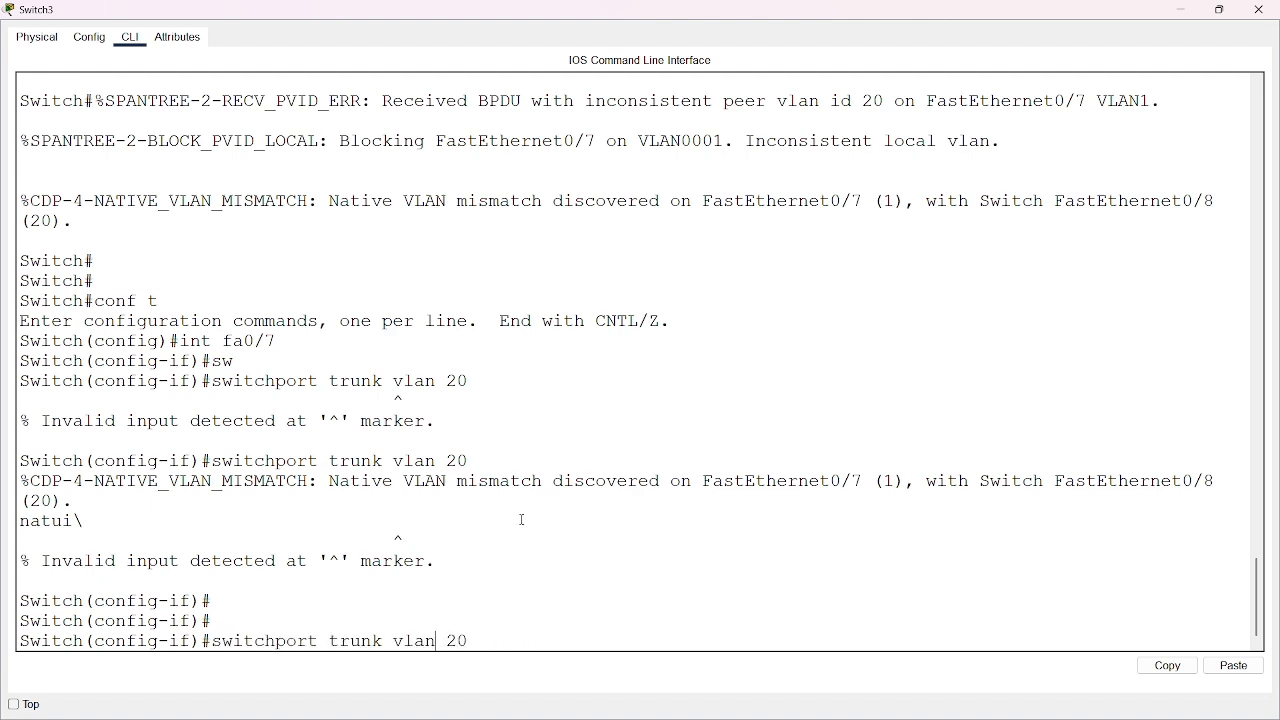
{"action": "type", "text": "native"}
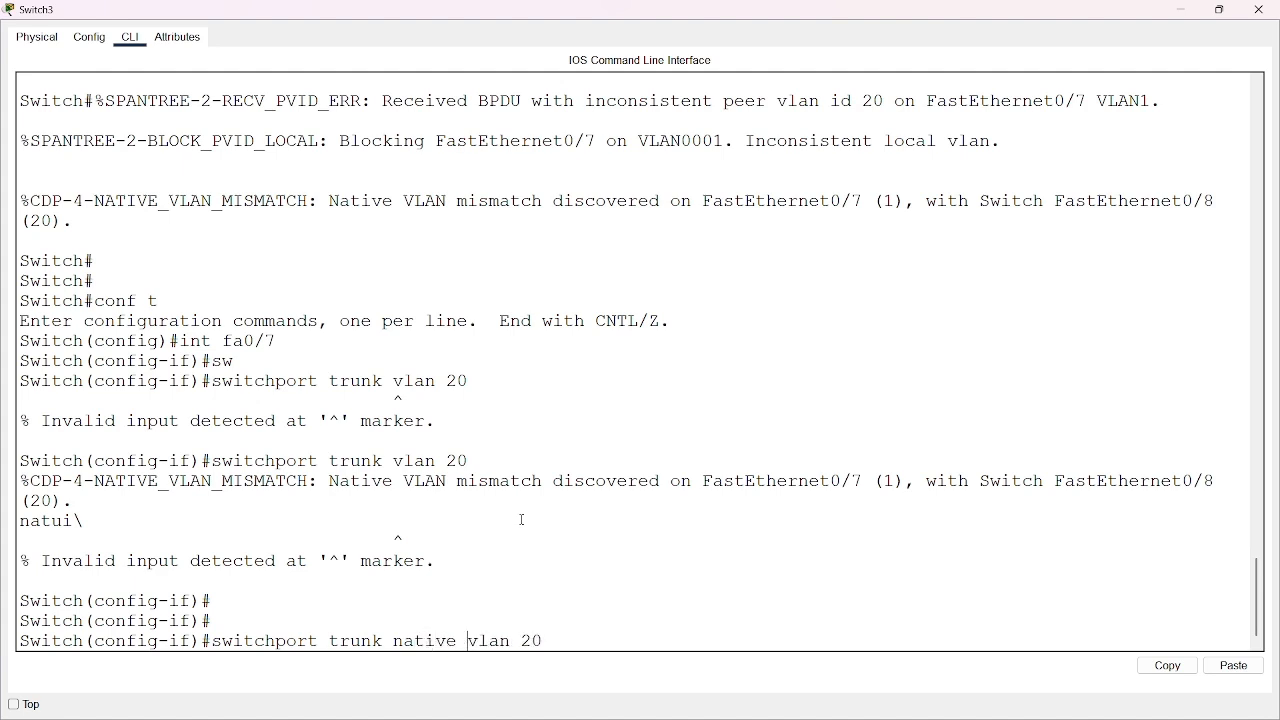
{"action": "key", "text": "Return"}
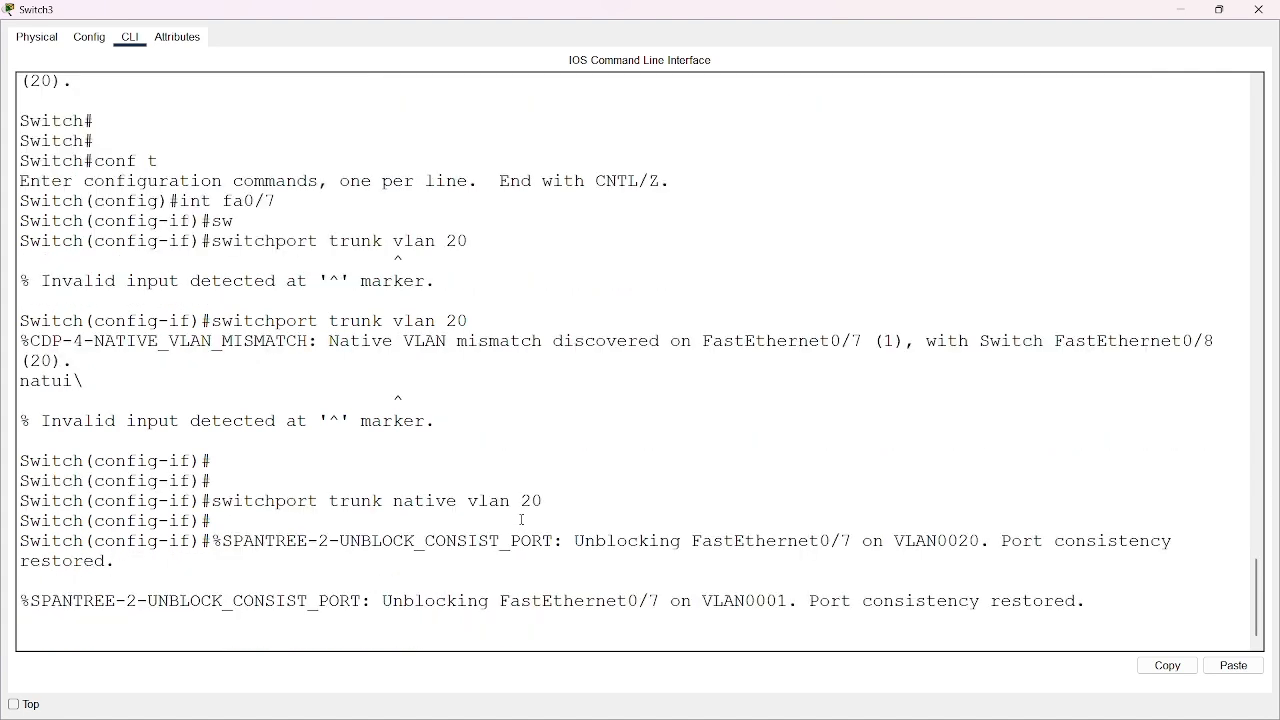
{"action": "type", "text": "exit"}
{"action": "key", "text": "Return"}
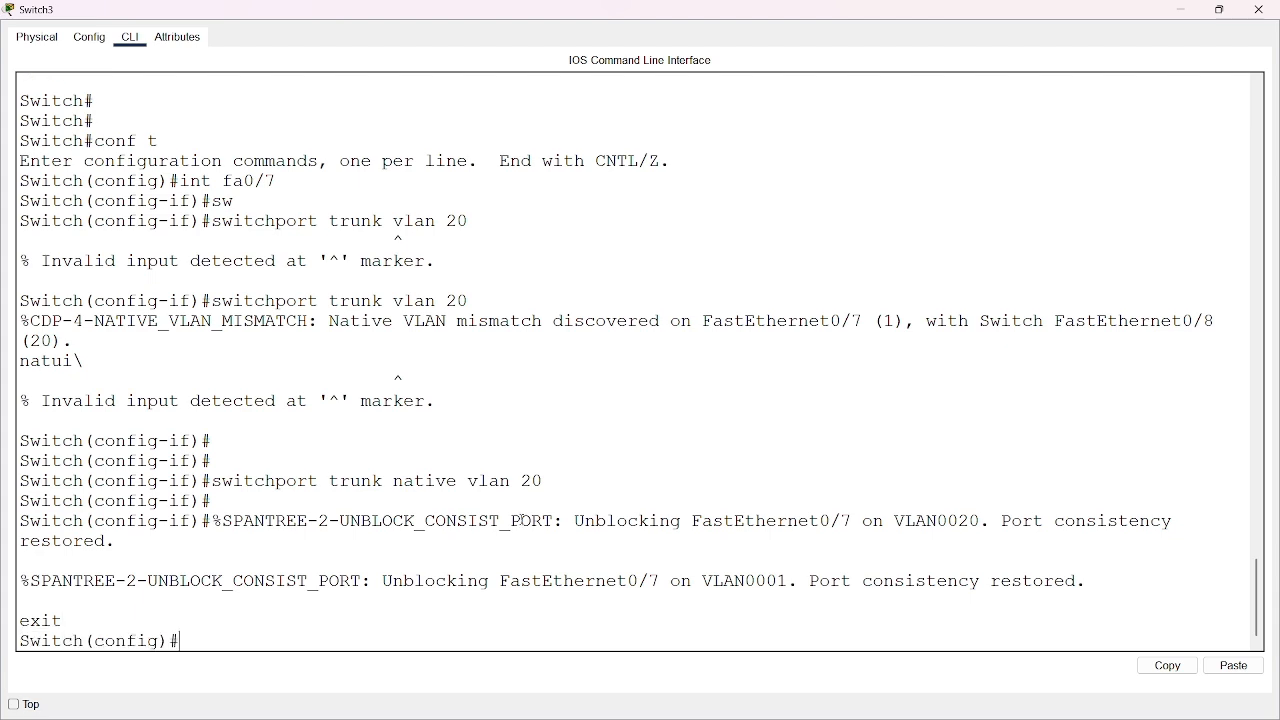
{"action": "key", "text": "Return"}
{"action": "key", "text": "Return"}
List Switch3's trunks with "do show int trunk" and review the native VLANs of Fa0/7 and Fa0/8
{"action": "key", "text": "Return"}
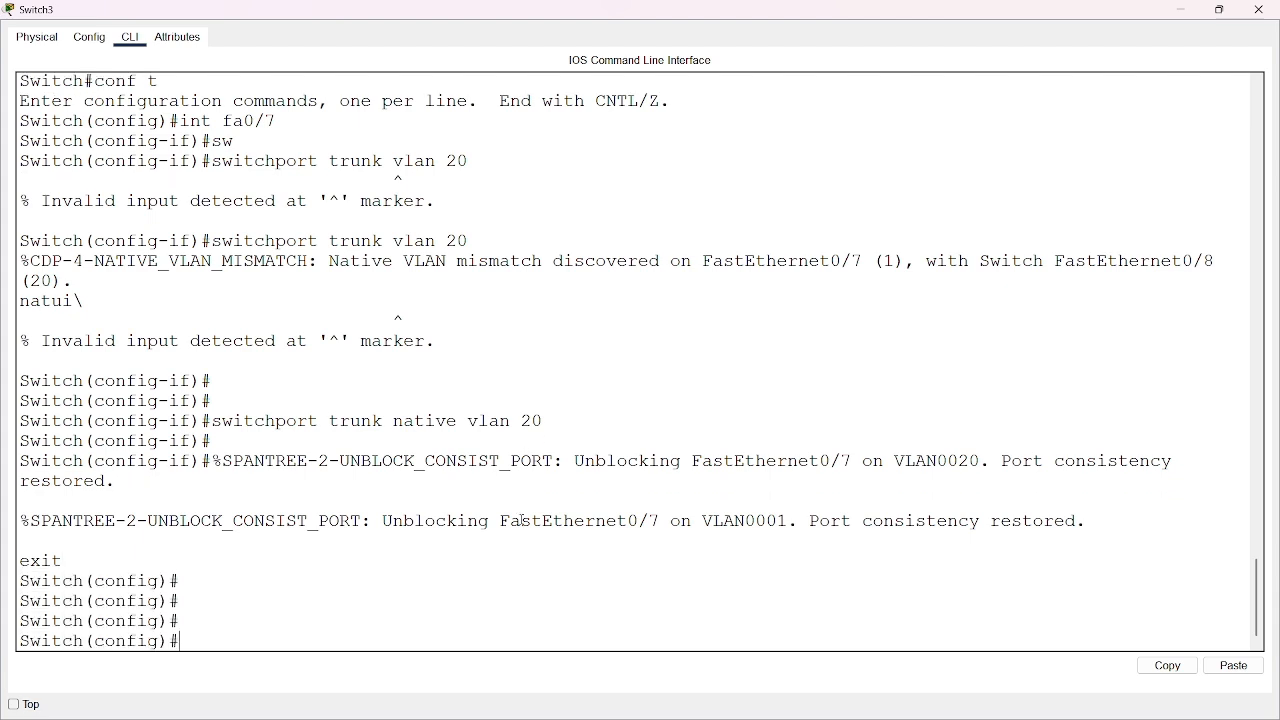
{"action": "type", "text": "do show int trunk"}
{"action": "key", "text": "Return"}
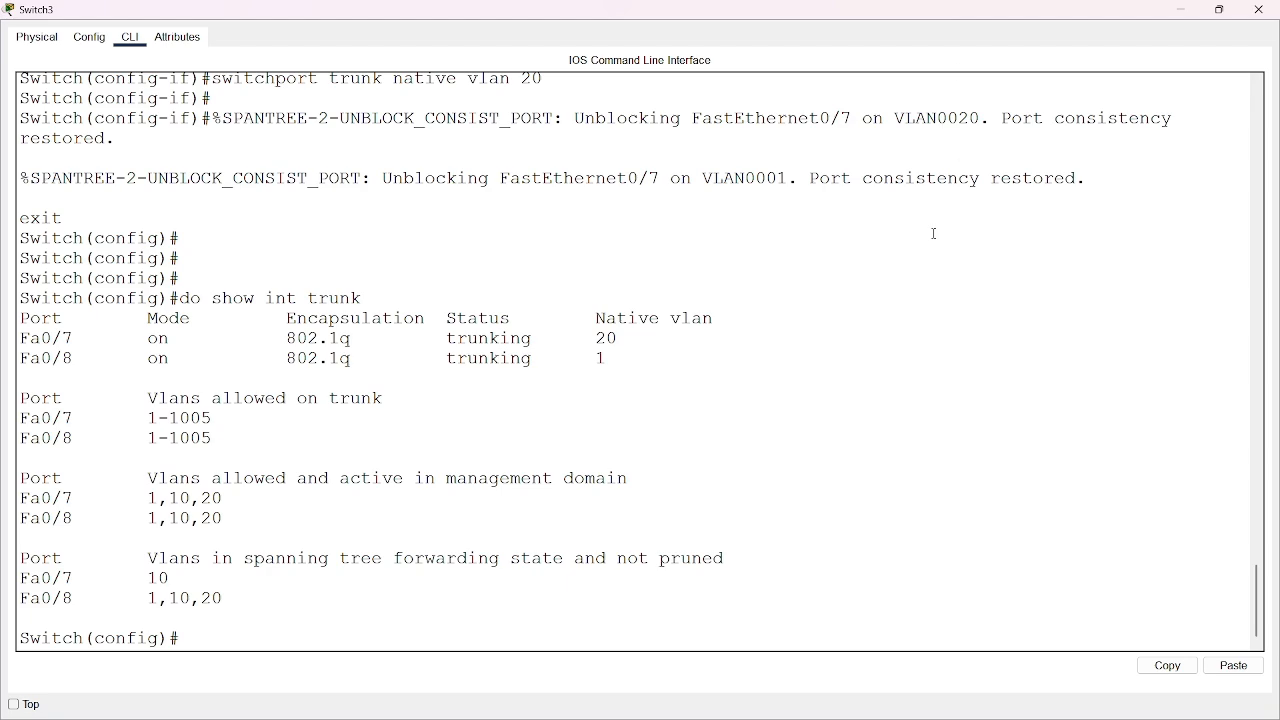
Minimize Switch3's window and switch the topology to Simulation mode
{"action": "left_click", "coordinate": [1182, 9]}
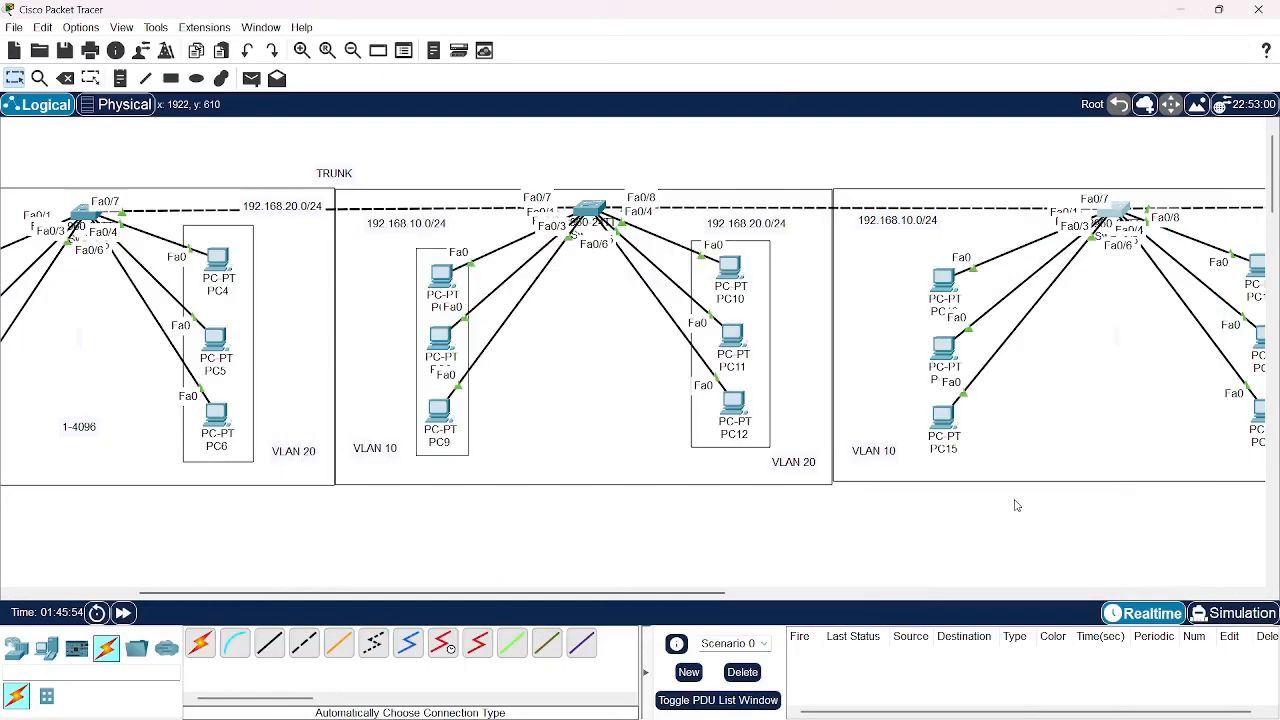
{"action": "left_click", "coordinate": [1238, 613]}
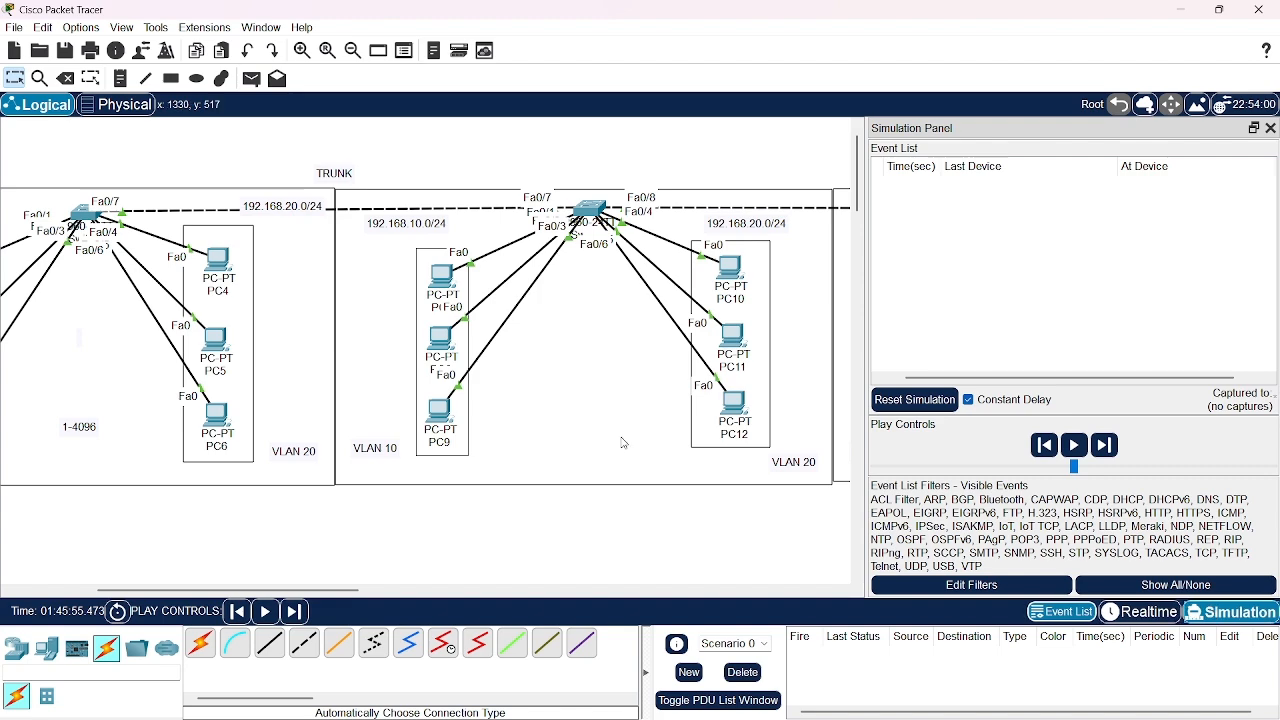
{"action": "scroll", "coordinate": [605, 536], "scroll_direction": "right", "scroll_amount": 5}
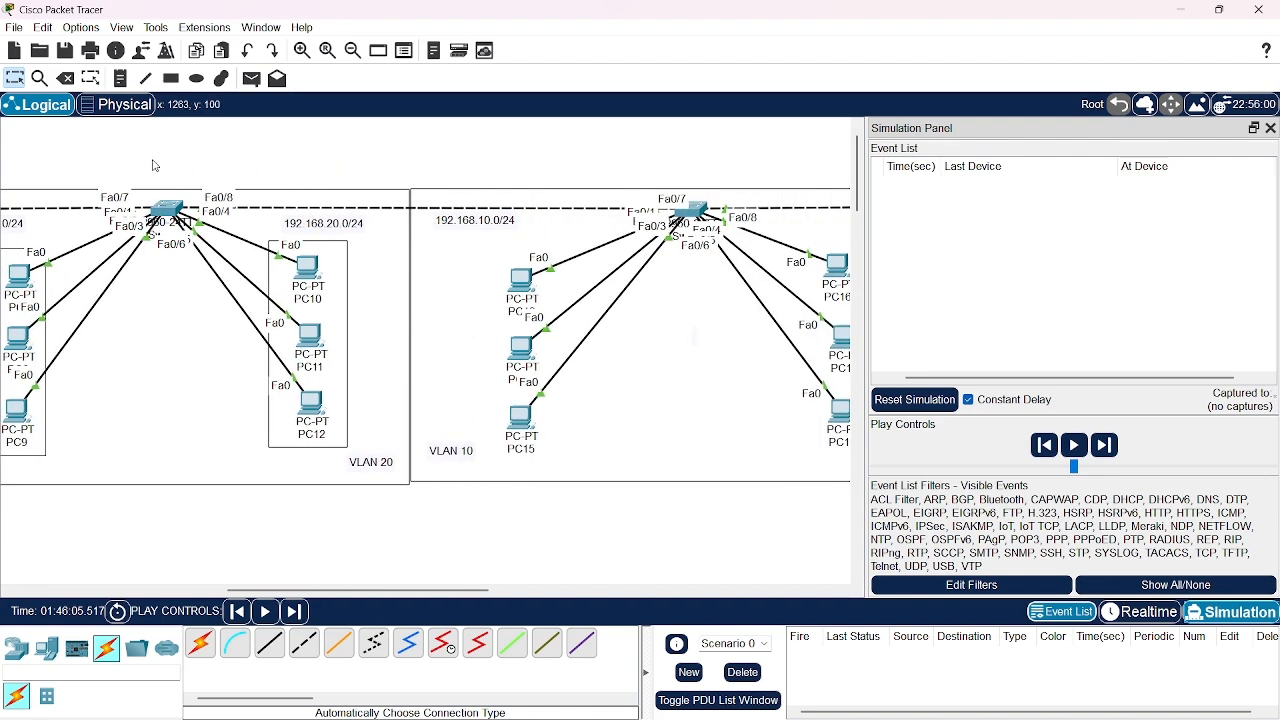
{"action": "left_click", "coordinate": [255, 79]}
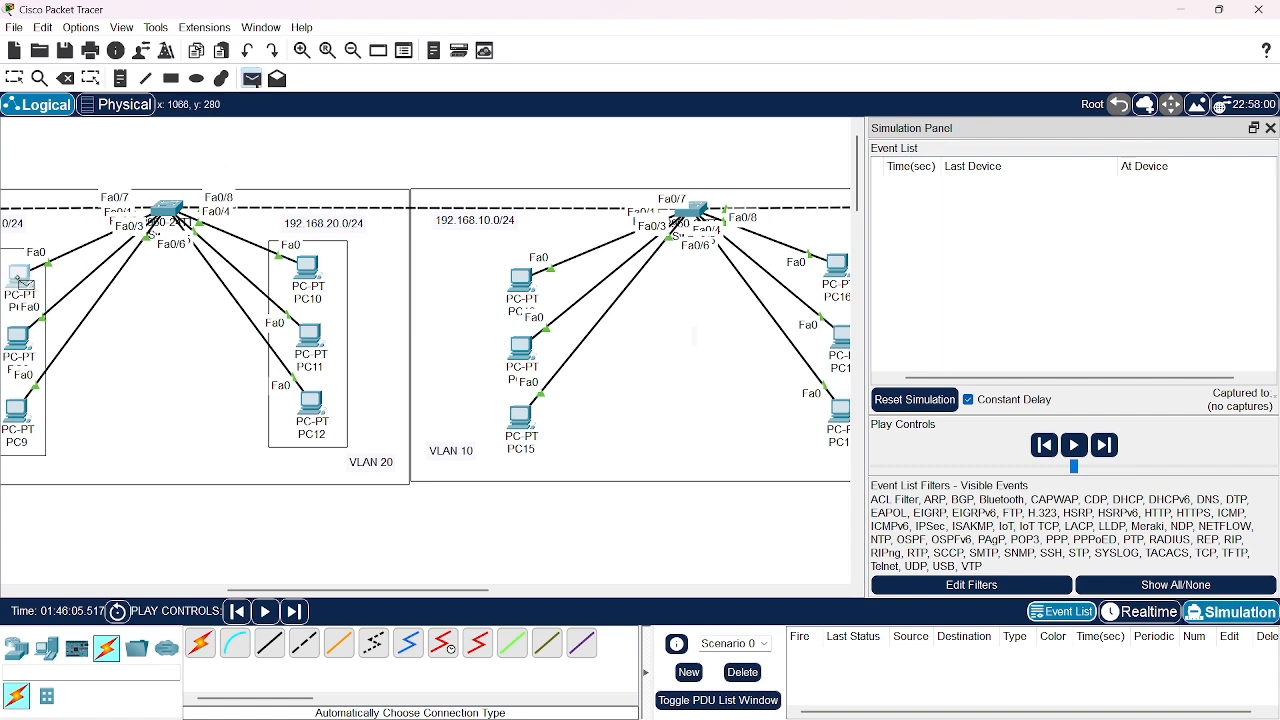
{"action": "left_click", "coordinate": [20, 277]}
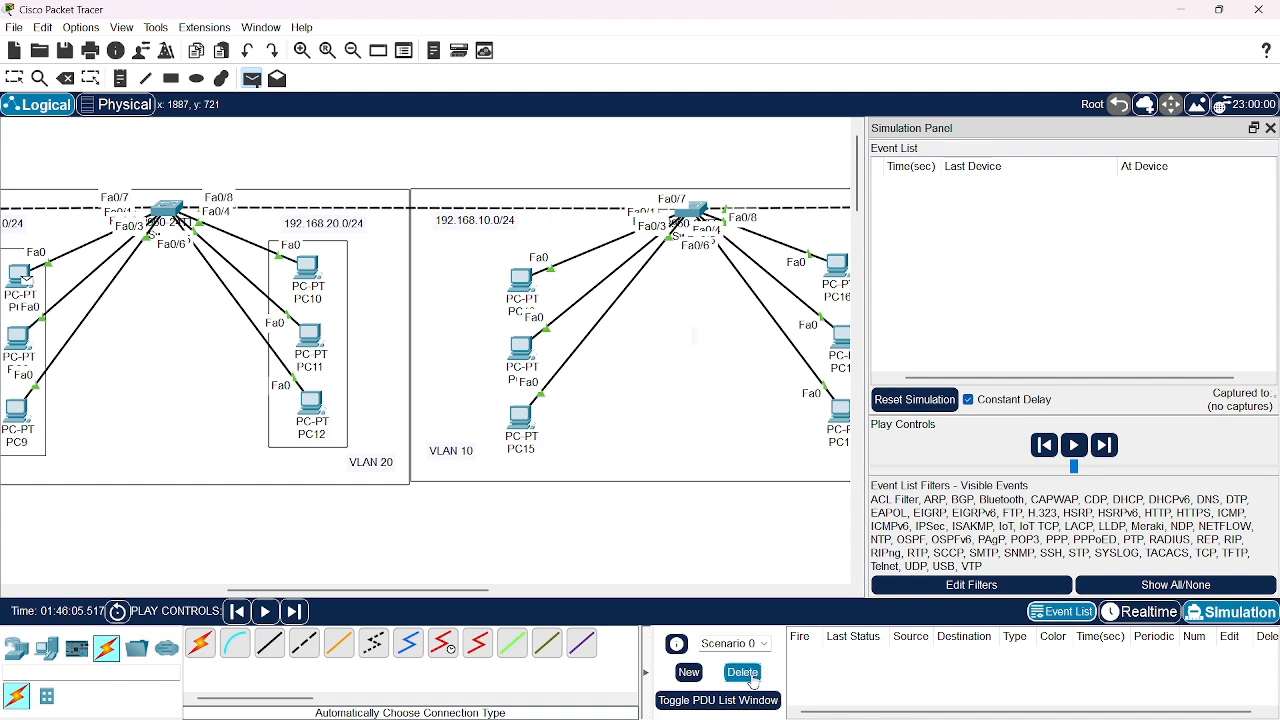
{"action": "left_click", "coordinate": [30, 340]}
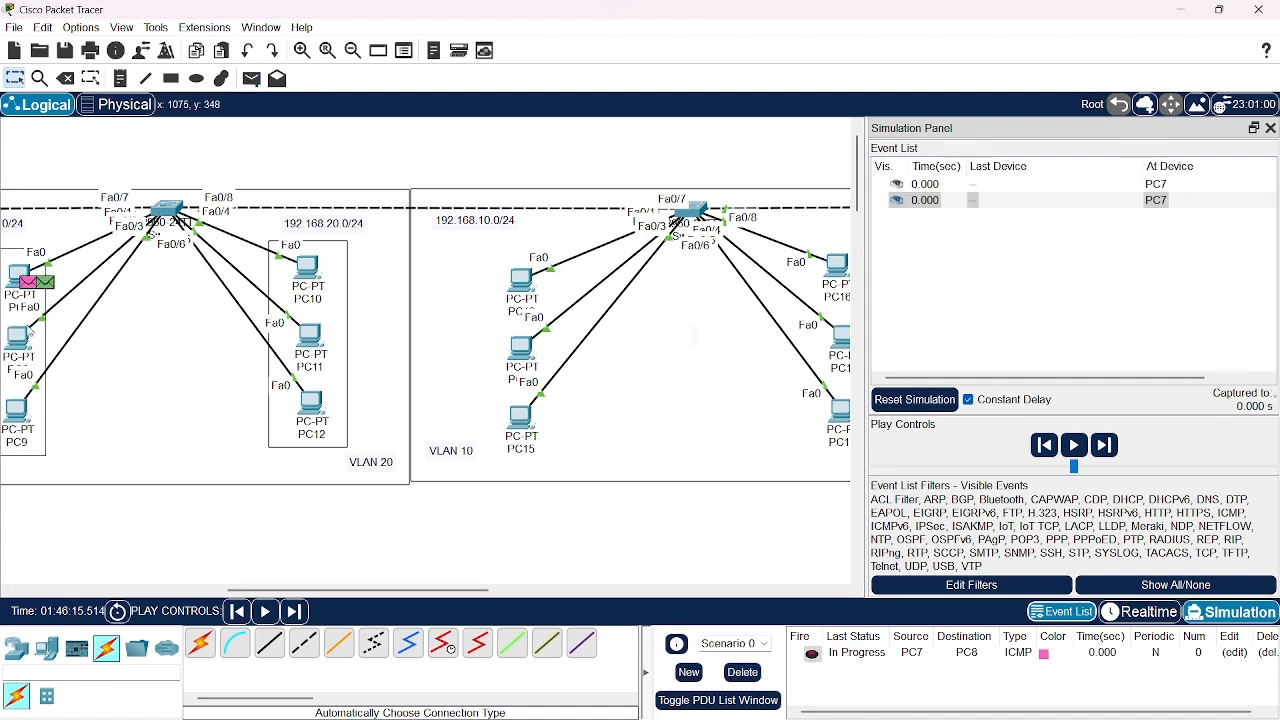
{"action": "left_click", "coordinate": [743, 672]}
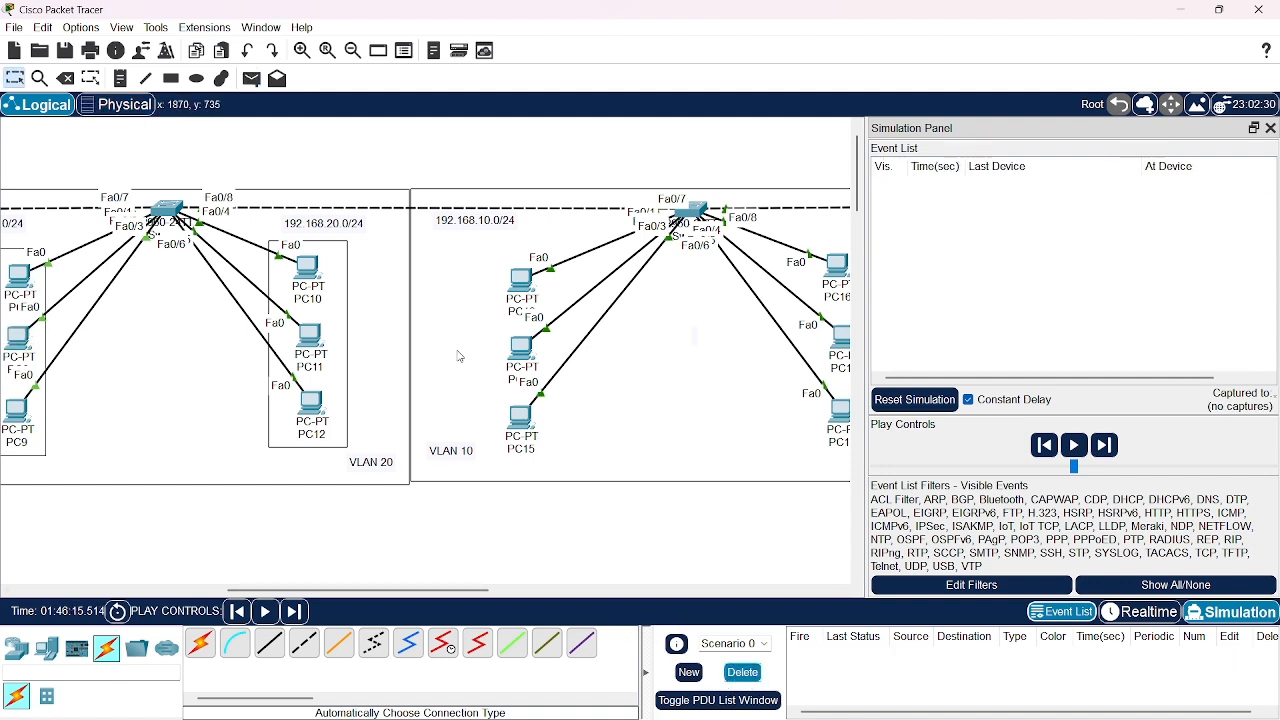
Add a simple PDU from PC11 on Switch2 to PC17 on Switch3, both in VLAN 20
{"action": "left_click", "coordinate": [251, 78]}
{"action": "left_click", "coordinate": [326, 348]}
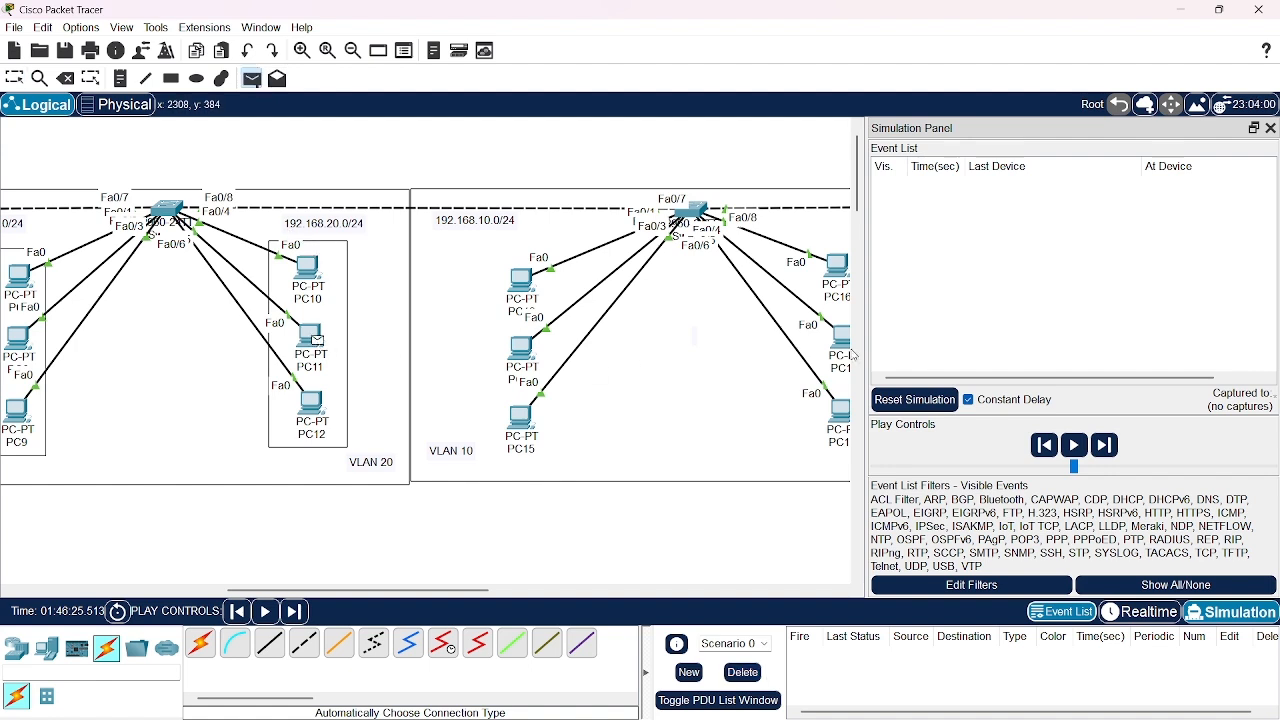
{"action": "scroll", "coordinate": [843, 348], "scroll_direction": "right", "scroll_amount": 3}
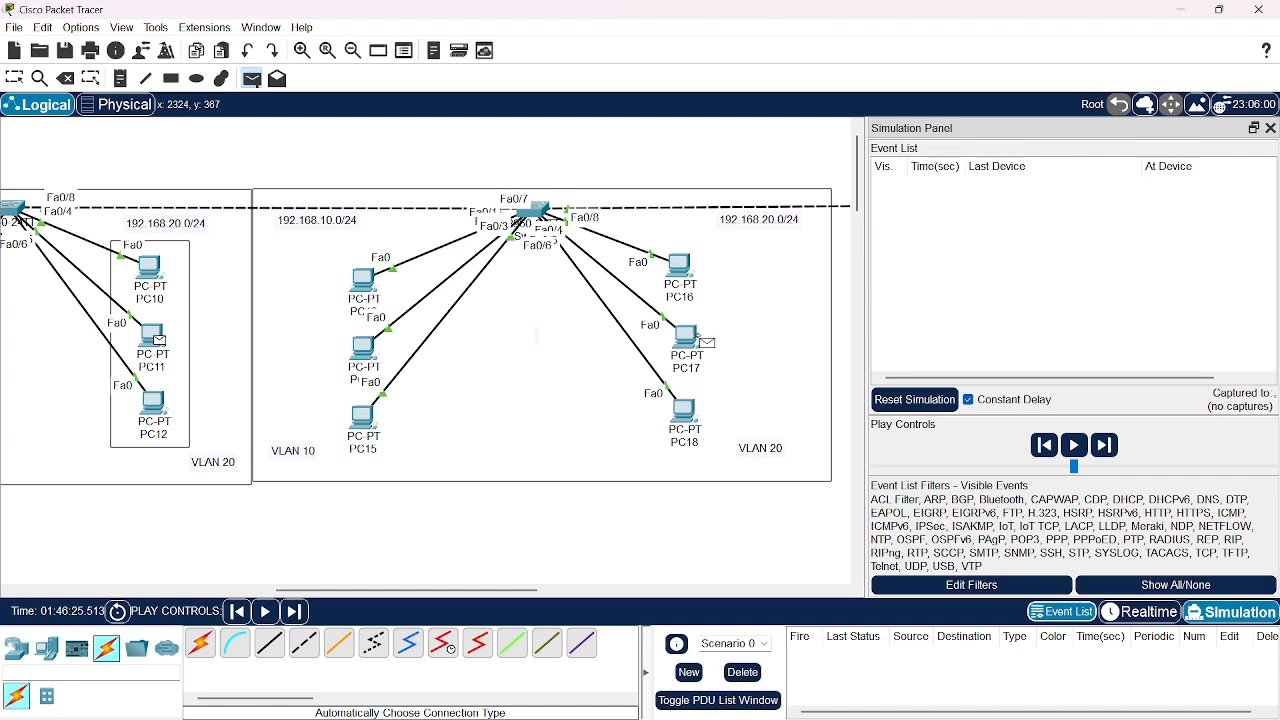
{"action": "left_click", "coordinate": [688, 341]}
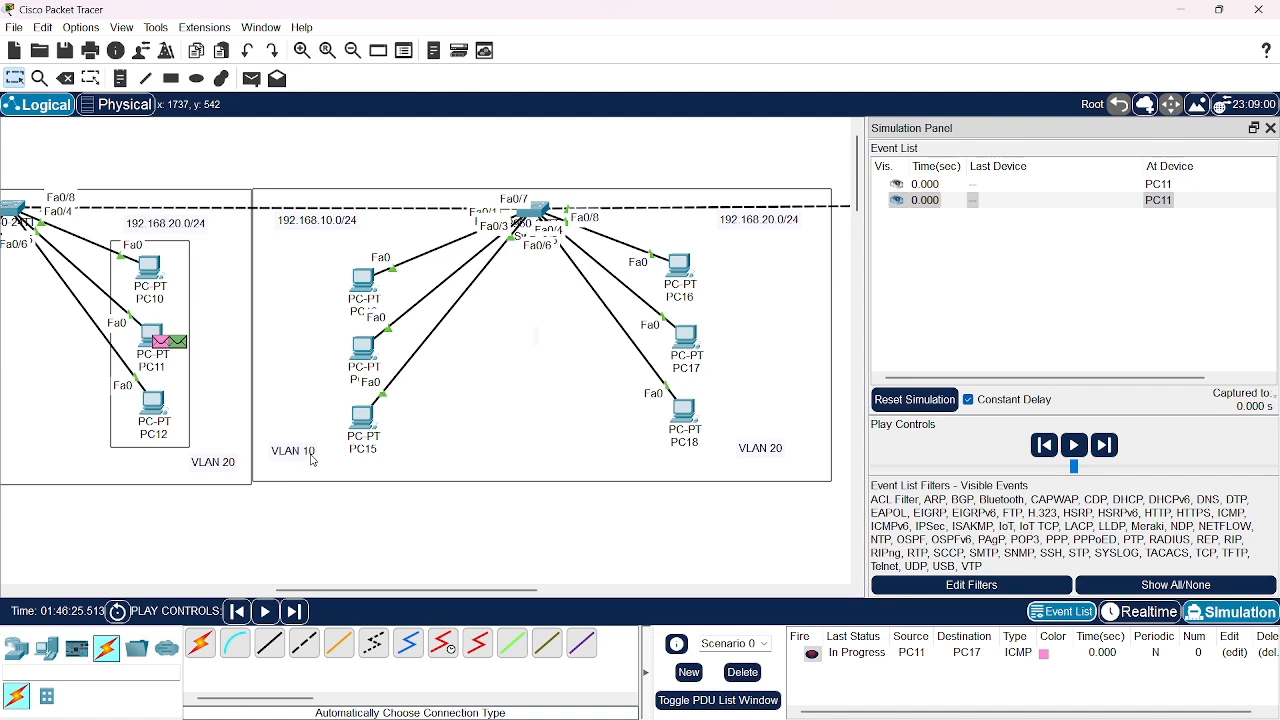
Advance the simulation event by event, following PC11's broadcast through Switch2 and Switch3 to the VLAN 20 PCs
{"action": "scroll", "coordinate": [313, 461], "scroll_direction": "left", "scroll_amount": 2}
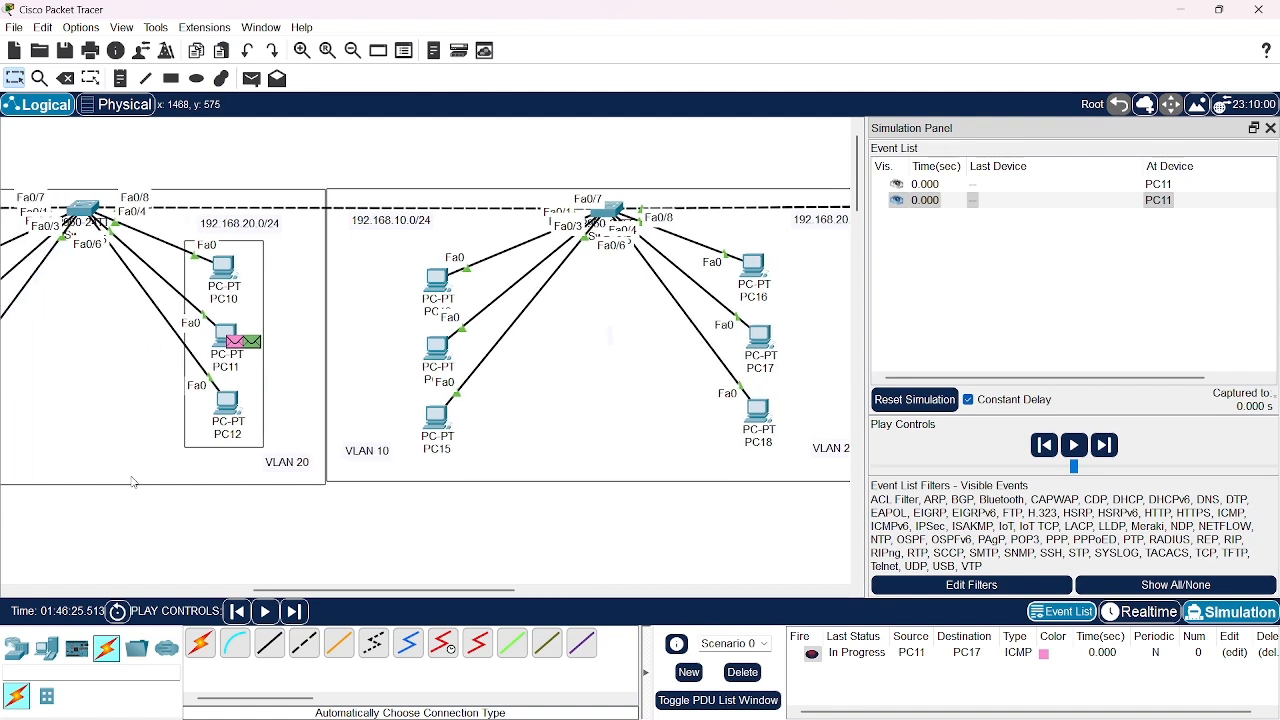
{"action": "left_click", "coordinate": [295, 611]}
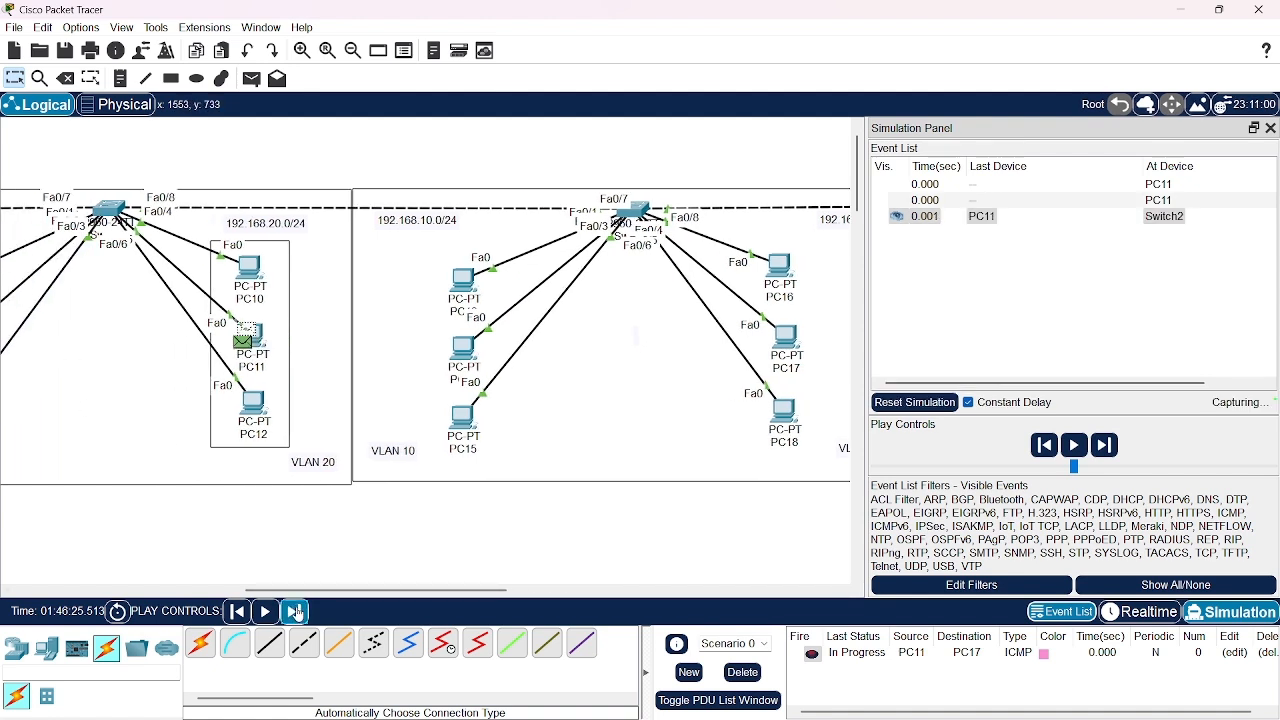
{"action": "left_click", "coordinate": [295, 611]}
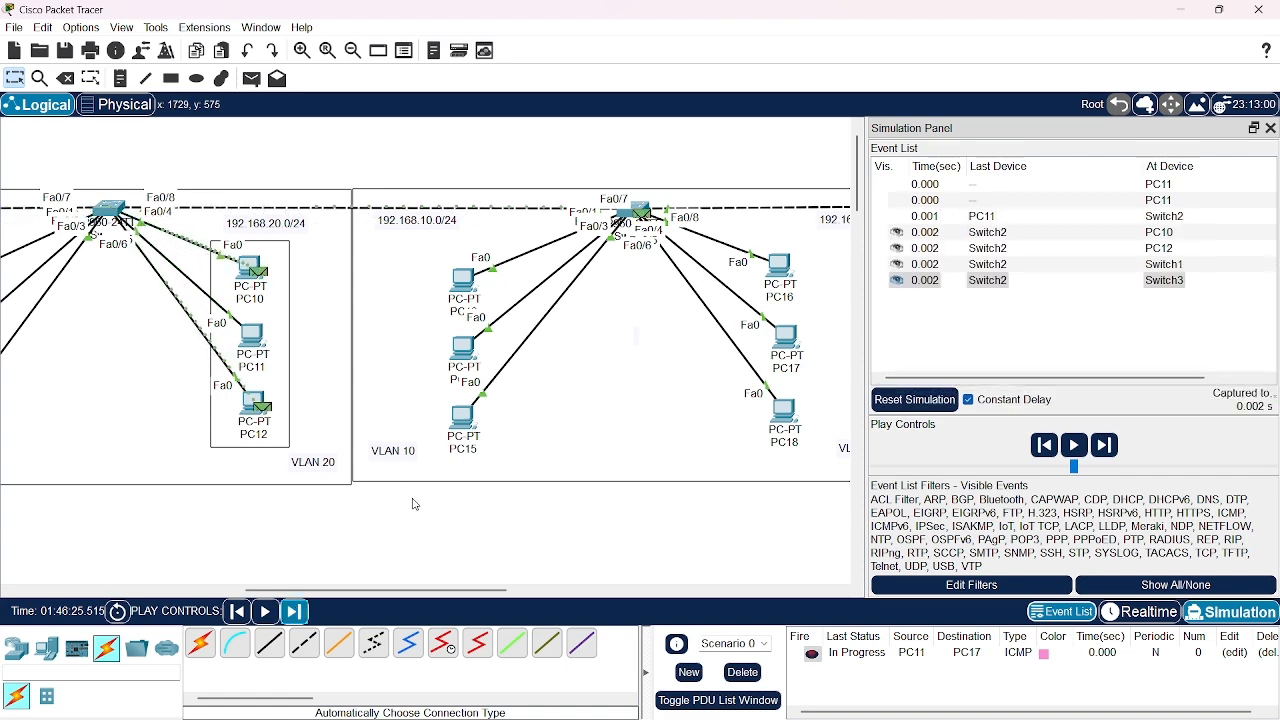
{"action": "scroll", "coordinate": [400, 398], "scroll_direction": "left", "scroll_amount": 5}
{"action": "scroll", "coordinate": [400, 398], "scroll_direction": "right", "scroll_amount": 10}
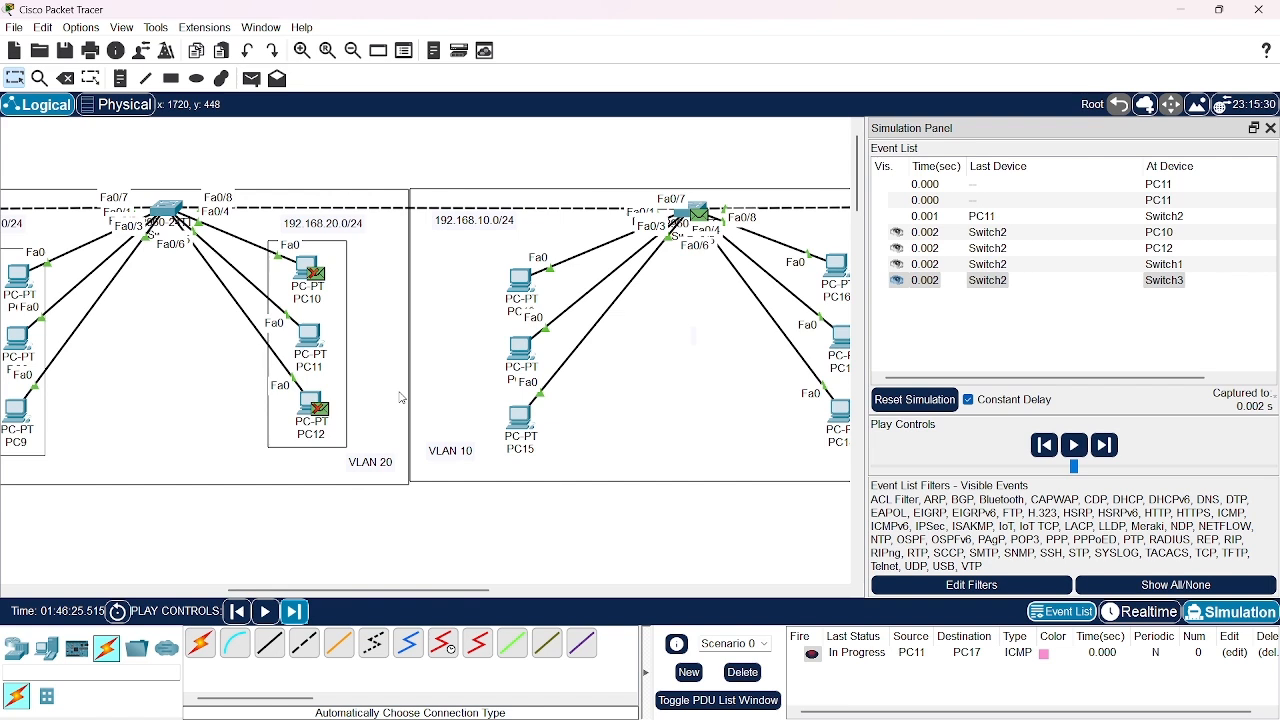
{"action": "left_click", "coordinate": [294, 611]}
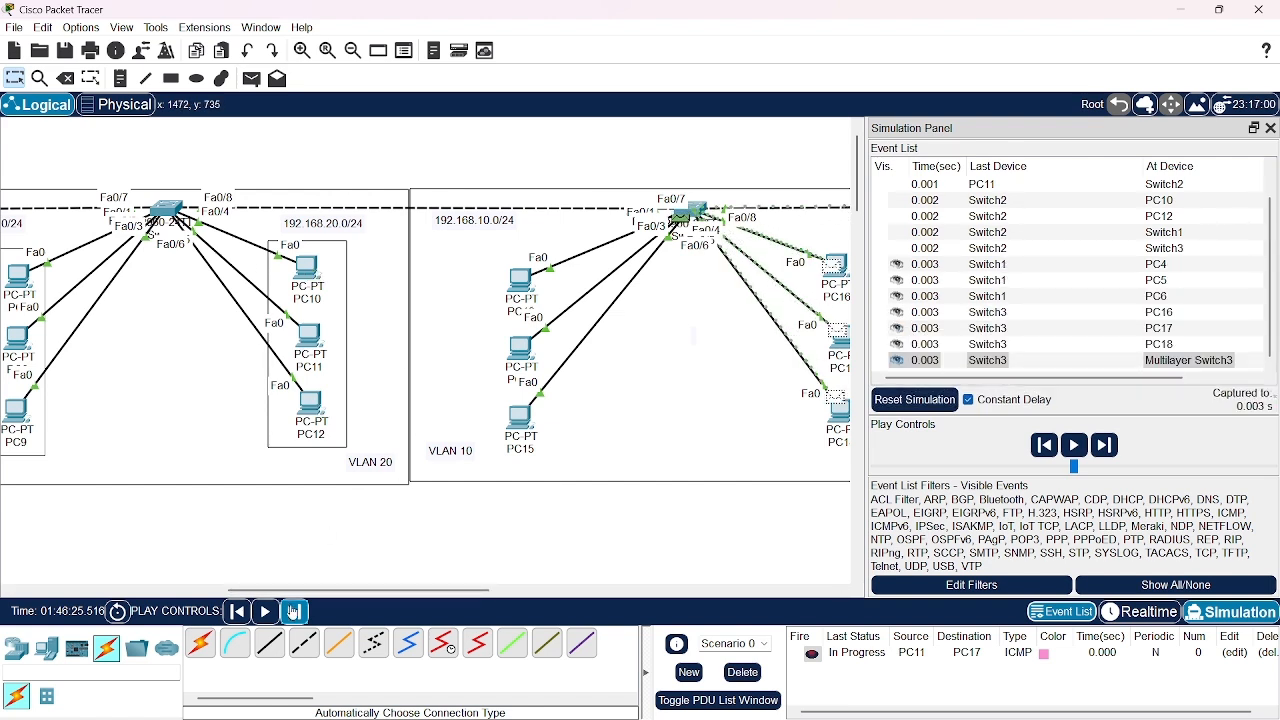
{"action": "scroll", "coordinate": [520, 535], "scroll_direction": "right", "scroll_amount": 5}
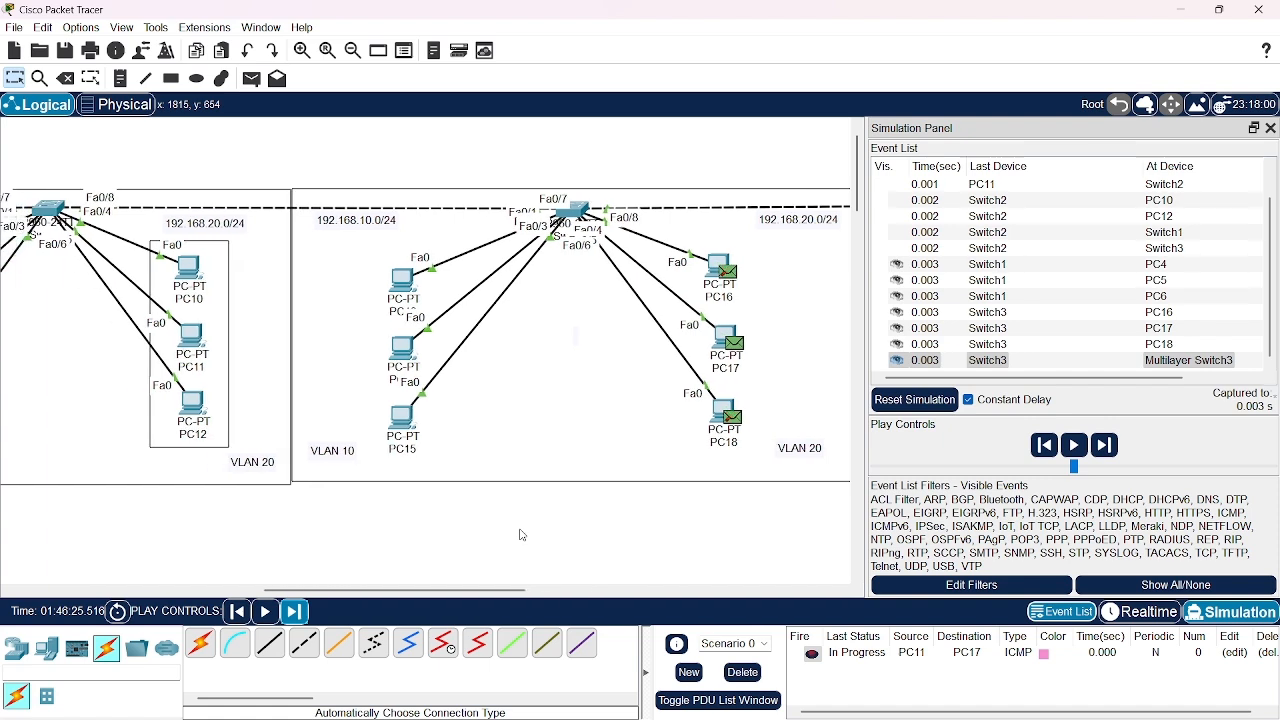
Advance the simulation until PC17's ICMP reply gets back to PC11, and close the Simulation Panel
{"action": "left_click", "coordinate": [294, 611]}
{"action": "left_click", "coordinate": [294, 611]}
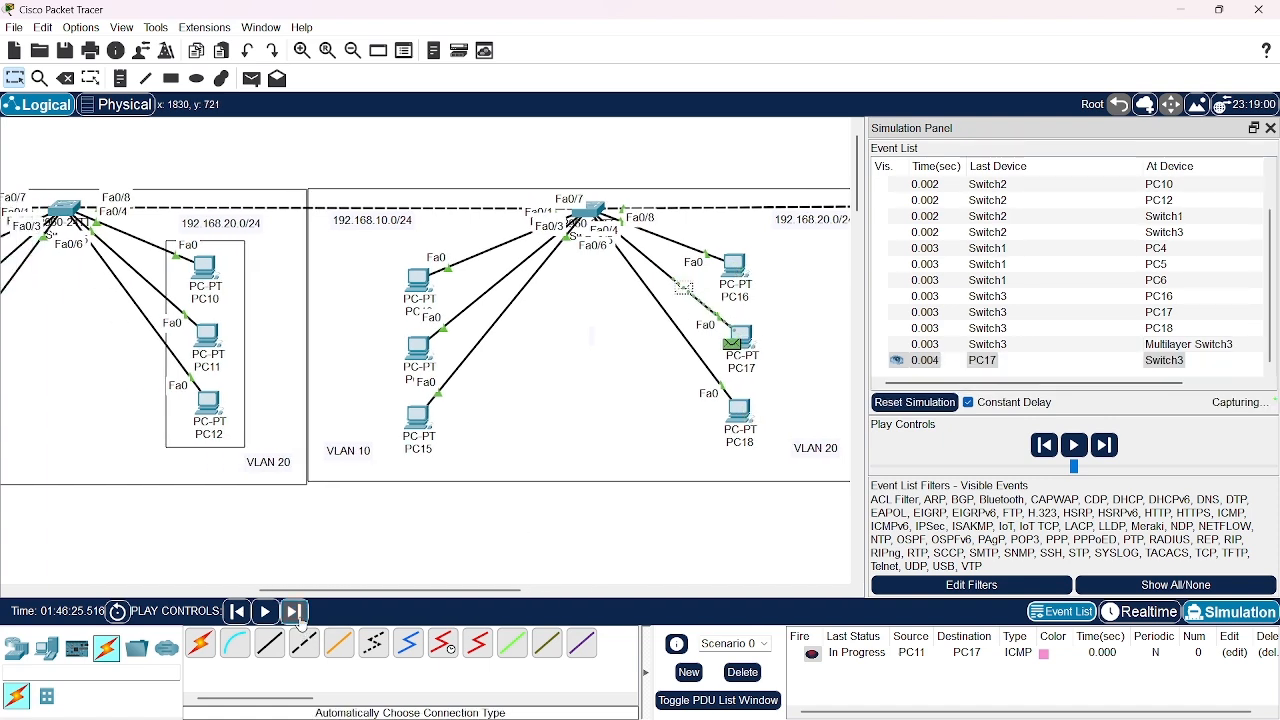
{"action": "left_click", "coordinate": [294, 611]}
{"action": "left_click", "coordinate": [294, 611]}
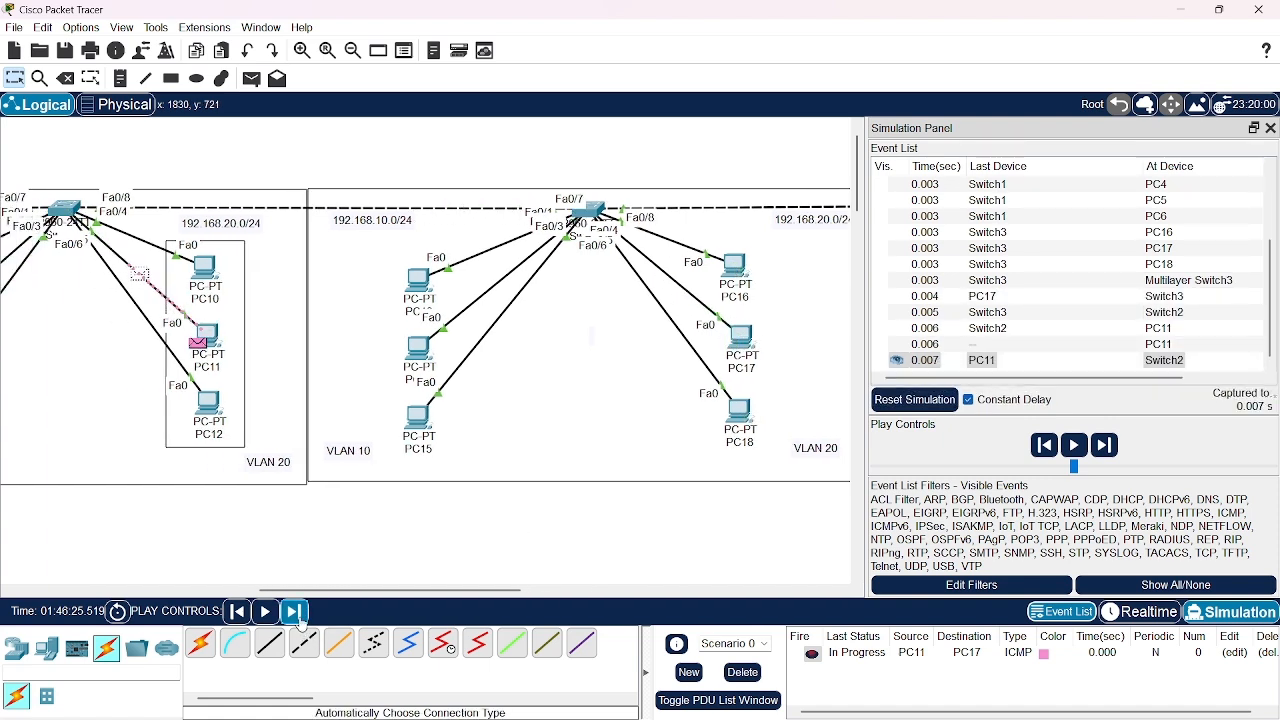
{"action": "left_click", "coordinate": [294, 611]}
{"action": "left_click", "coordinate": [294, 611]}
{"action": "left_click", "coordinate": [294, 611]}
{"action": "left_click", "coordinate": [294, 611]}
{"action": "left_click", "coordinate": [294, 611]}
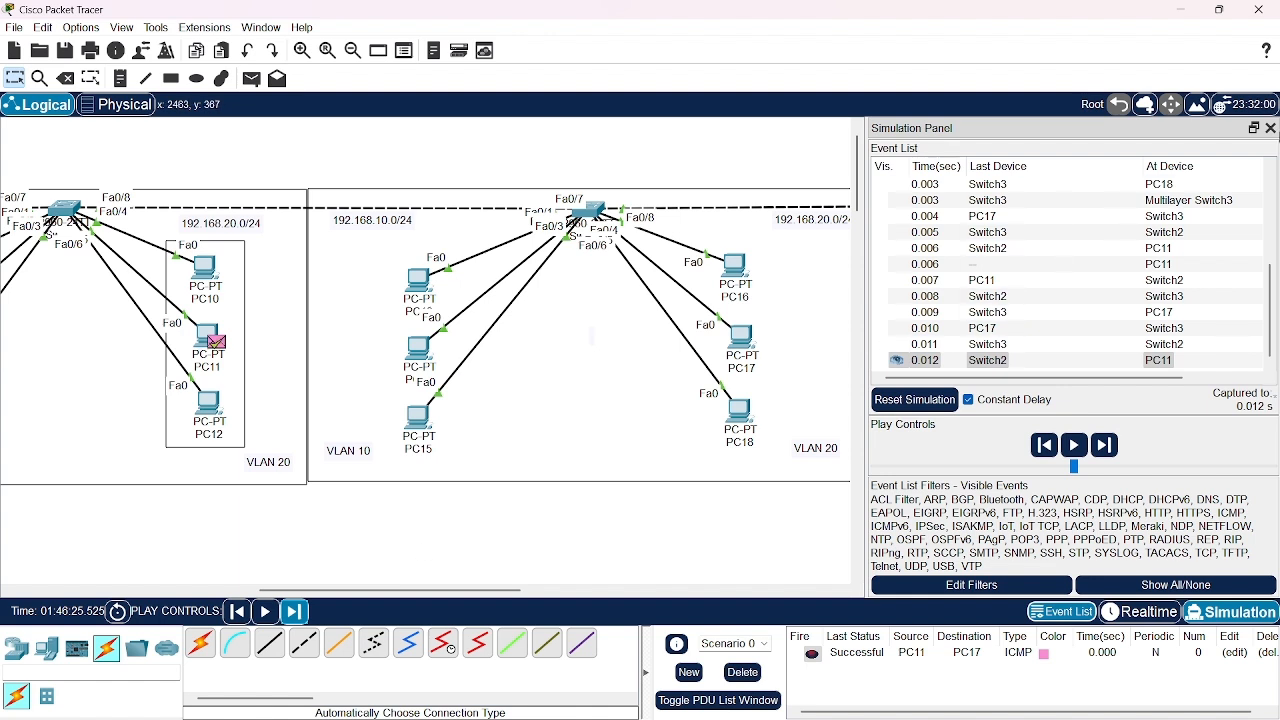
{"action": "left_click", "coordinate": [1270, 128]}
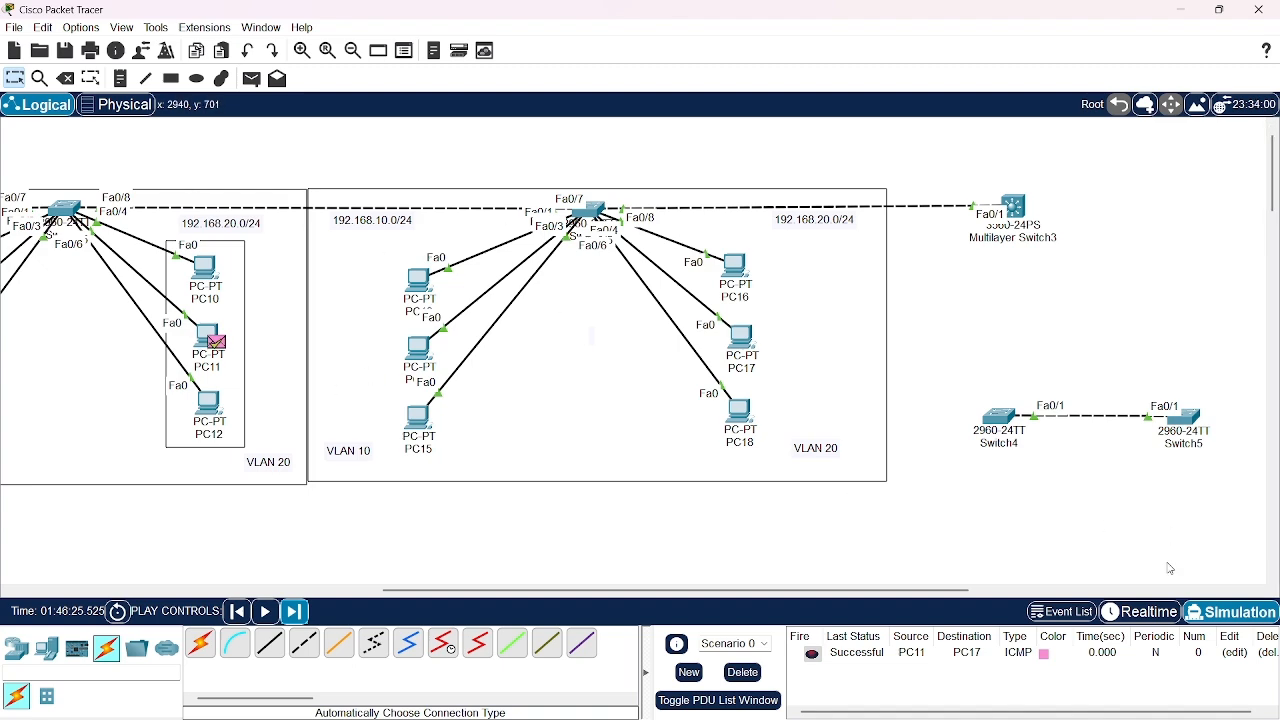
Return the topology to Realtime mode and open Switch3's command line in a maximized window
{"action": "left_click", "coordinate": [1140, 612]}
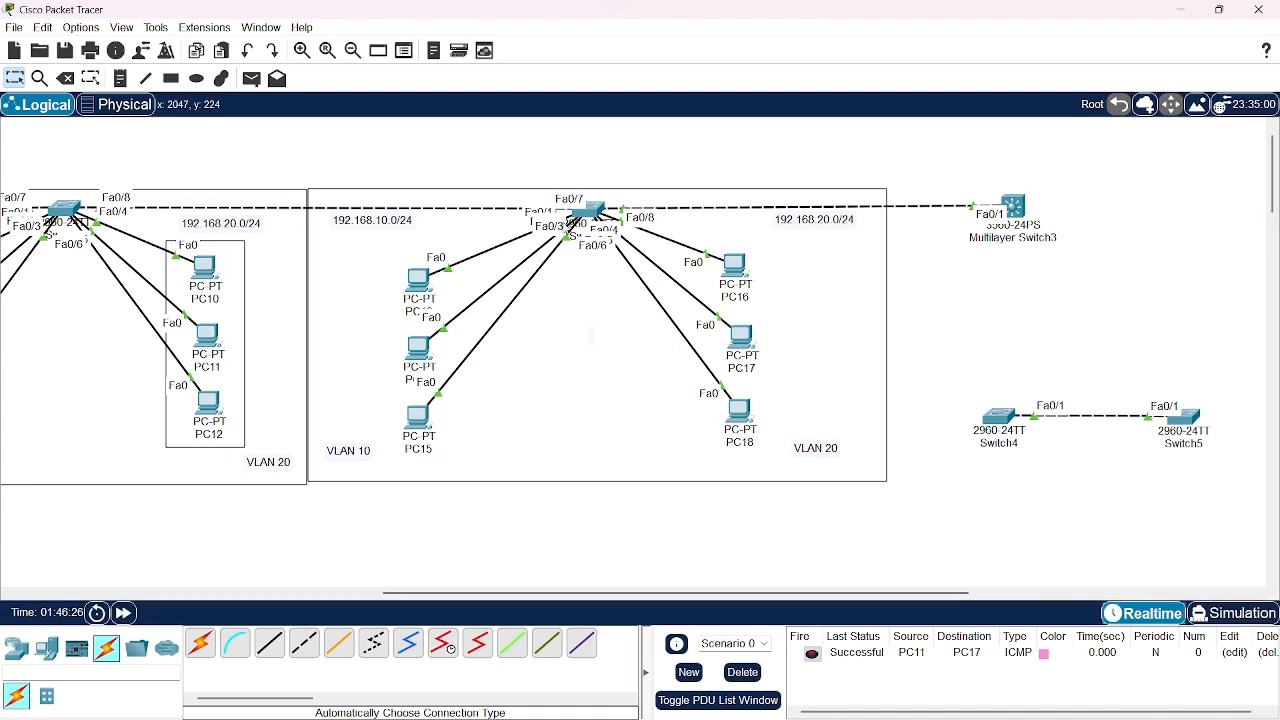
{"action": "left_click", "coordinate": [581, 217]}
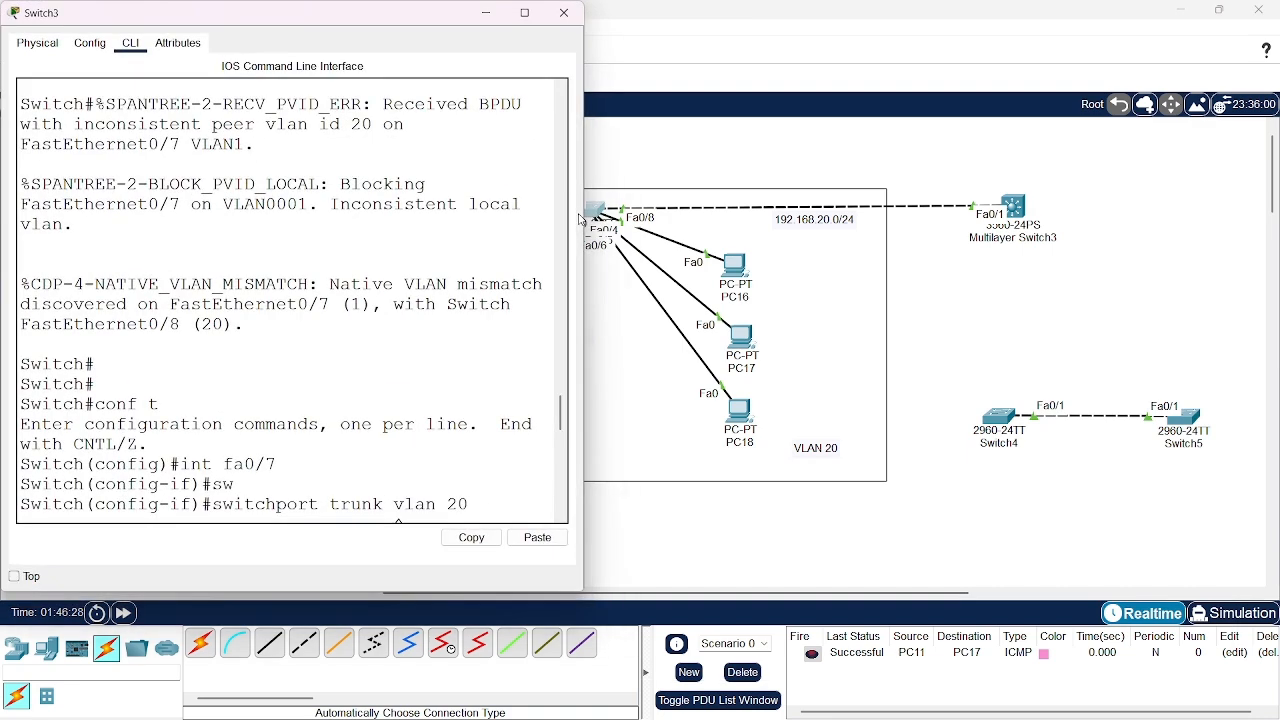
{"action": "left_click", "coordinate": [526, 11]}
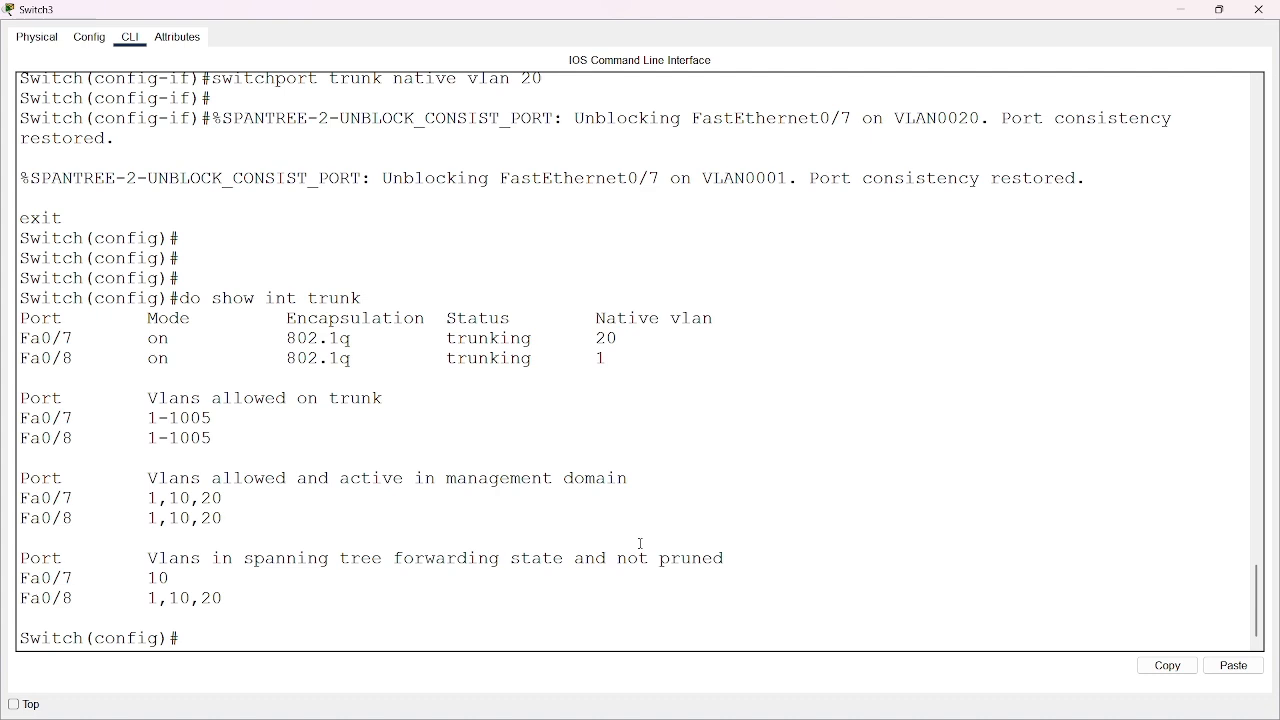
Set the native VLAN of Switch3's fa0/7 trunk to 1 and return to global configuration mode
{"action": "type", "text": "int fa0/7"}
{"action": "key", "text": "Return"}
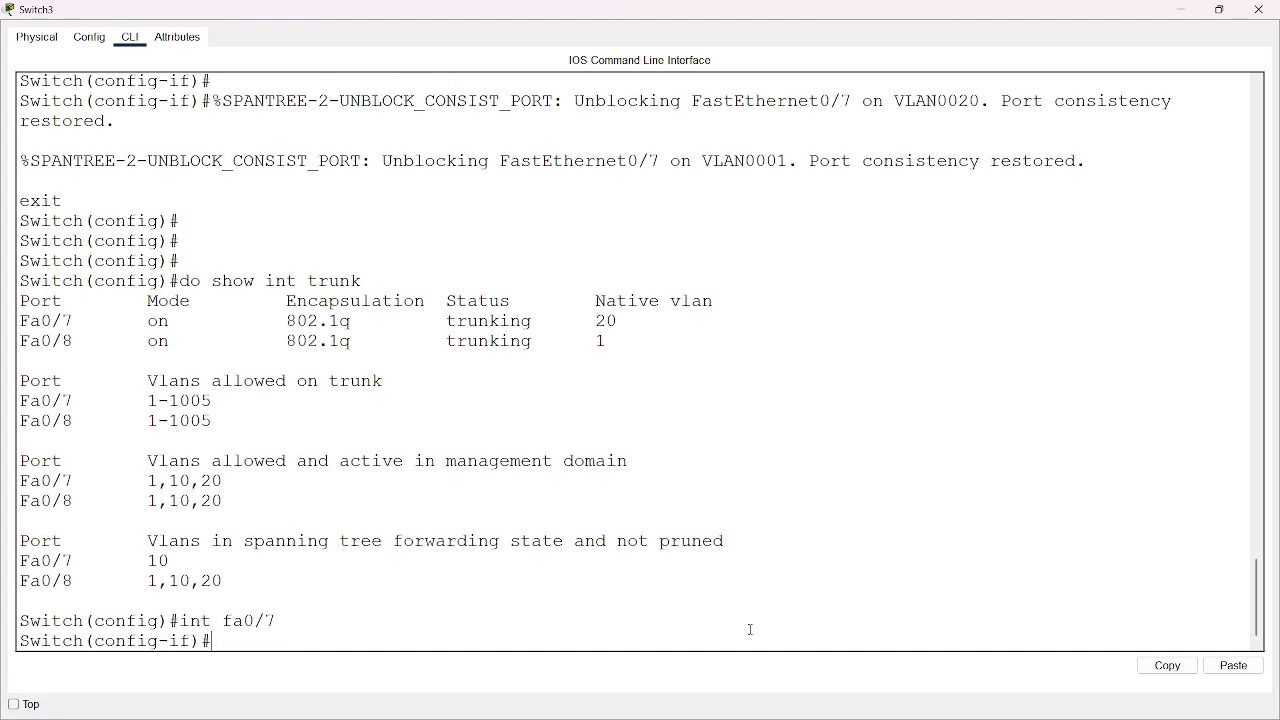
{"action": "type", "text": "sw"}
{"action": "key", "text": "Tab"}
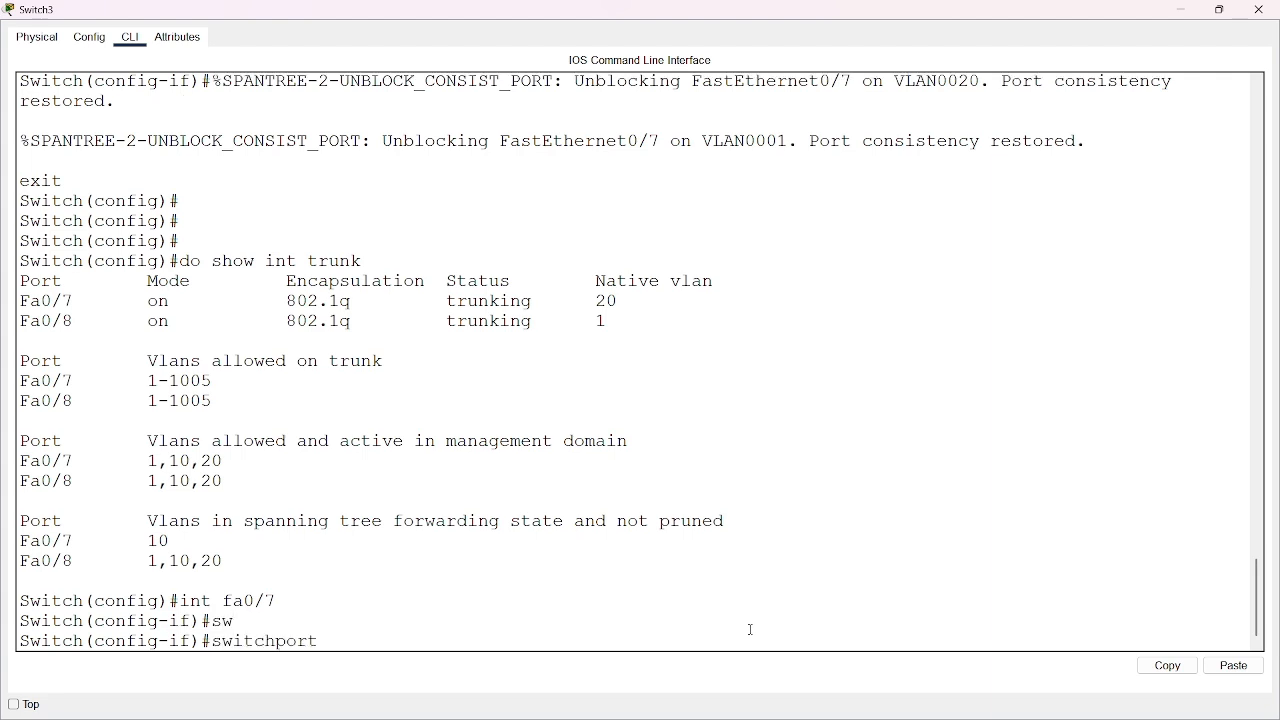
{"action": "type", "text": "tr"}
{"action": "key", "text": "Tab"}
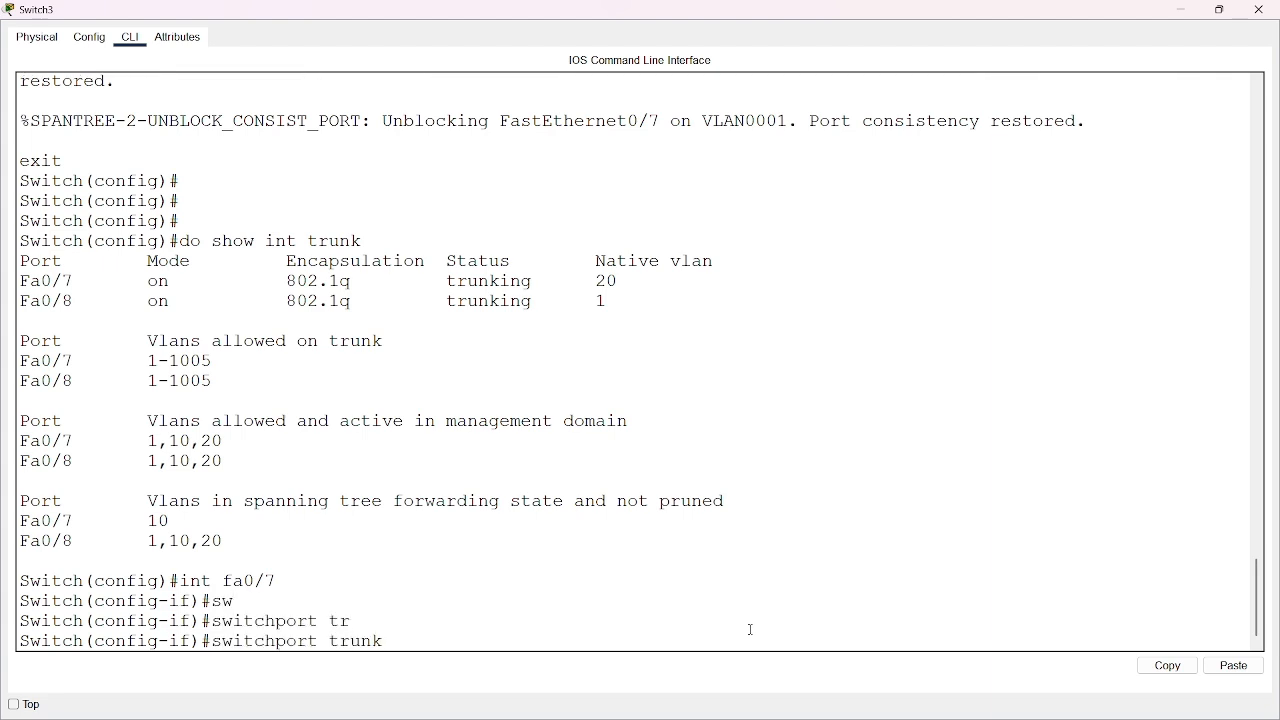
{"action": "type", "text": "native vlan 1"}
{"action": "key", "text": "Return"}
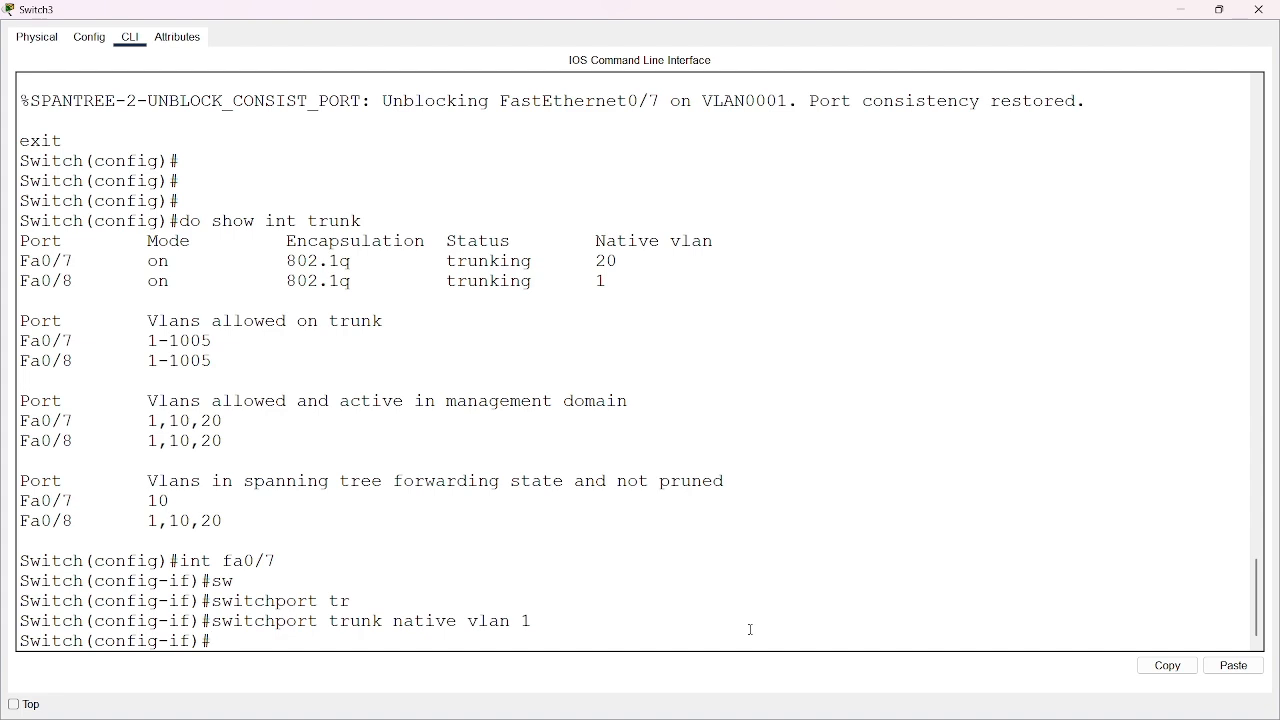
{"action": "type", "text": "exit"}
{"action": "key", "text": "Return"}
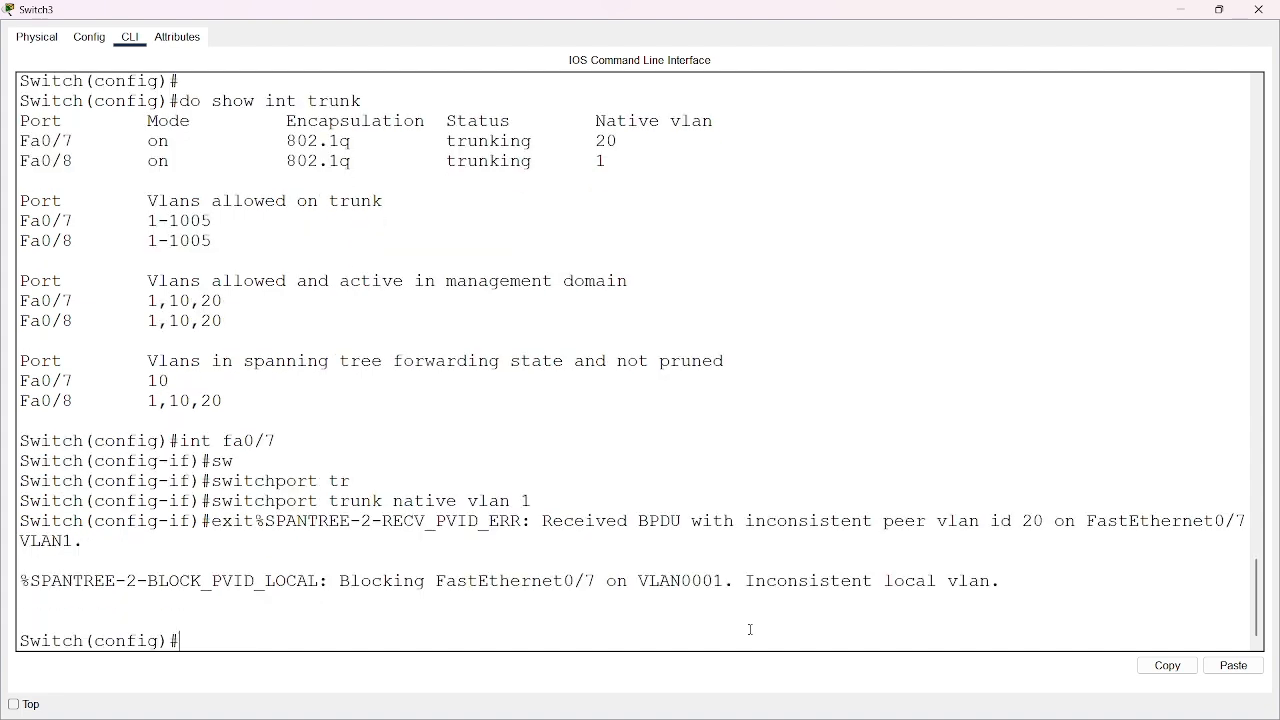
{"action": "key", "text": "Return"}
{"action": "key", "text": "Return"}
{"action": "key", "text": "Return"}
{"action": "key", "text": "Return"}
{"action": "type", "text": "do"}
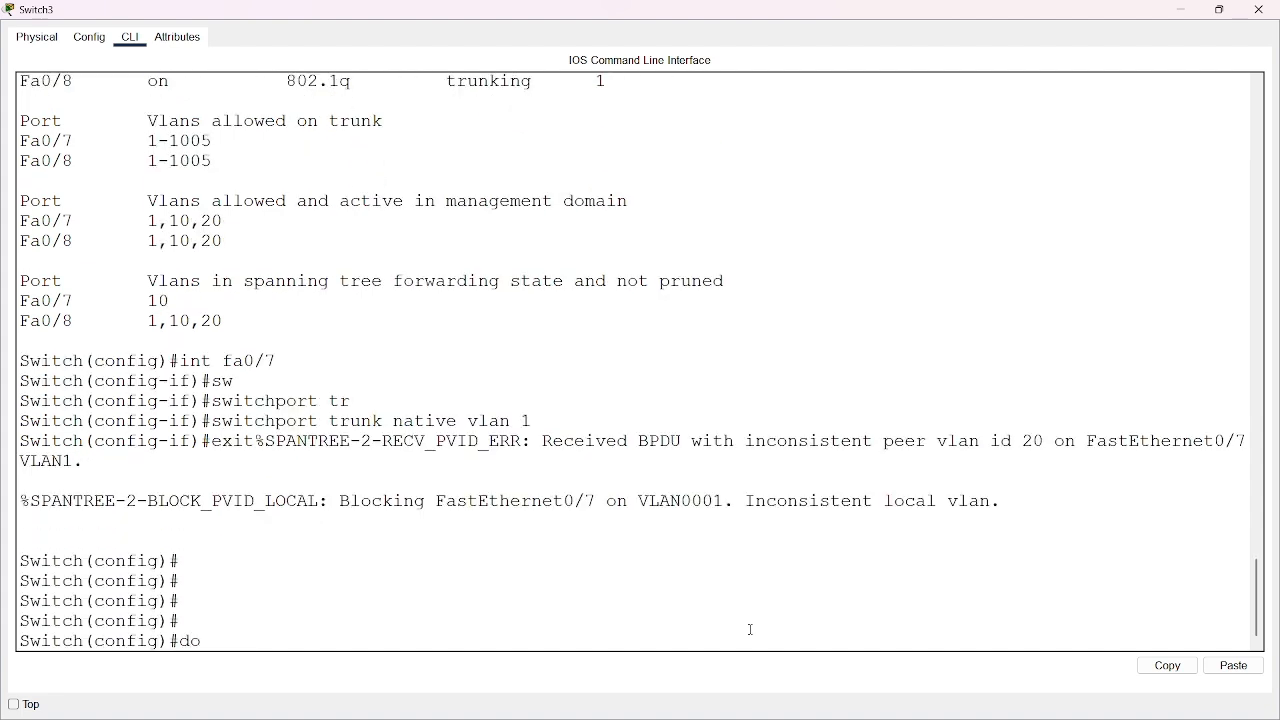
{"action": "type", "text": " show"}
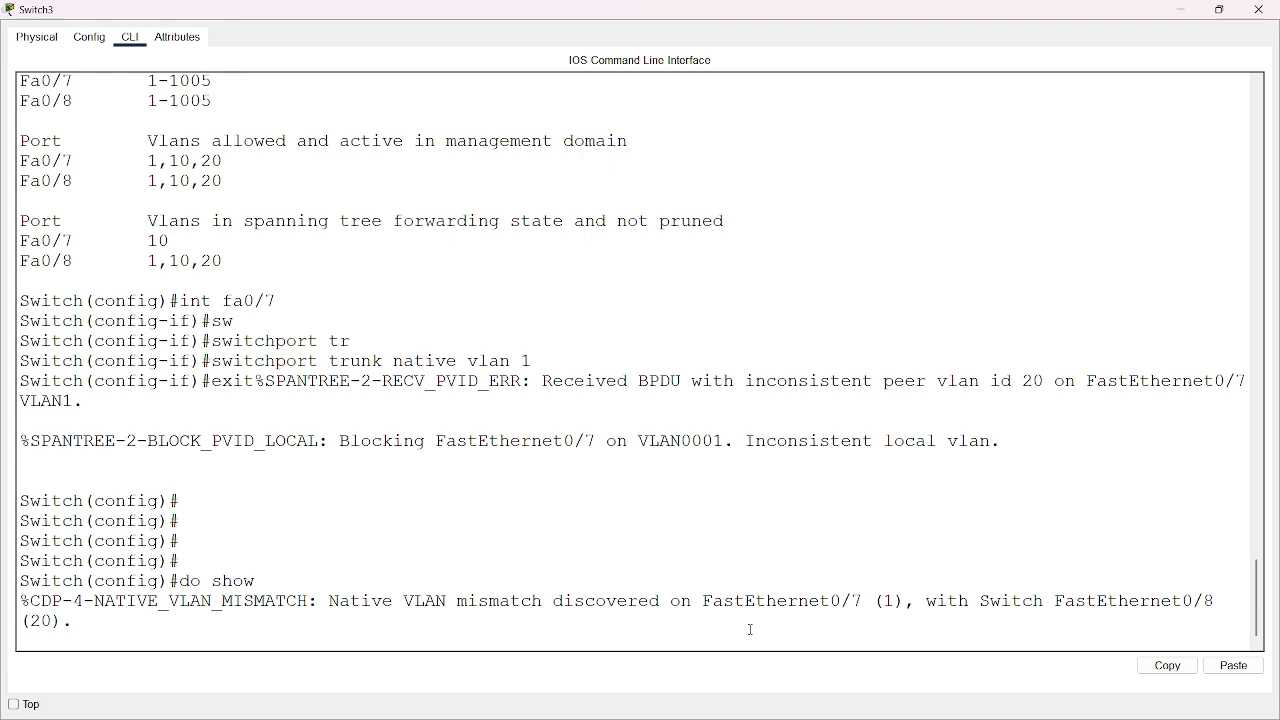
{"action": "type", "text": " in"}
{"action": "key", "text": "BackSpace"}
{"action": "key", "text": "Return"}
{"action": "key", "text": "Return"}
{"action": "key", "text": "Return"}
{"action": "key", "text": "Return"}
{"action": "key", "text": "Return"}
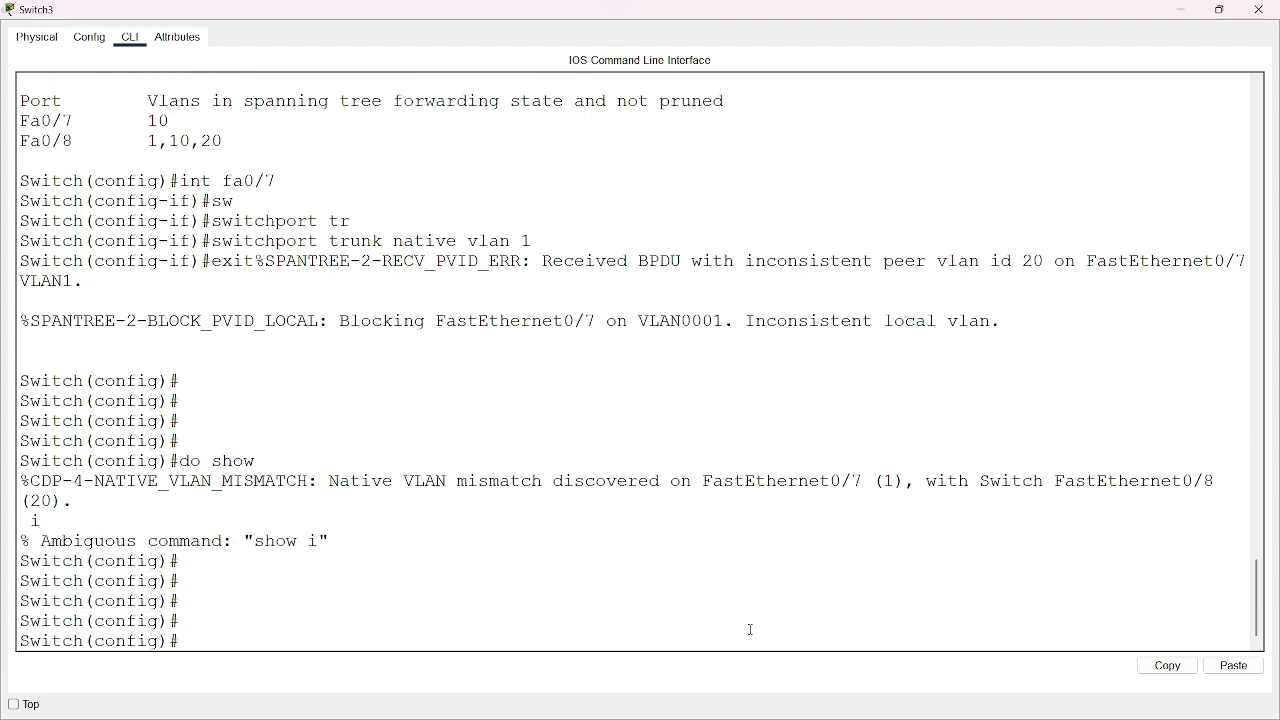
List Switch3's trunk interfaces with do show int trunk to check the native VLANs, and leave its window
{"action": "type", "text": "do show int try"}
{"action": "key", "text": "BackSpace"}
{"action": "type", "text": "unk"}
{"action": "key", "text": "Return"}
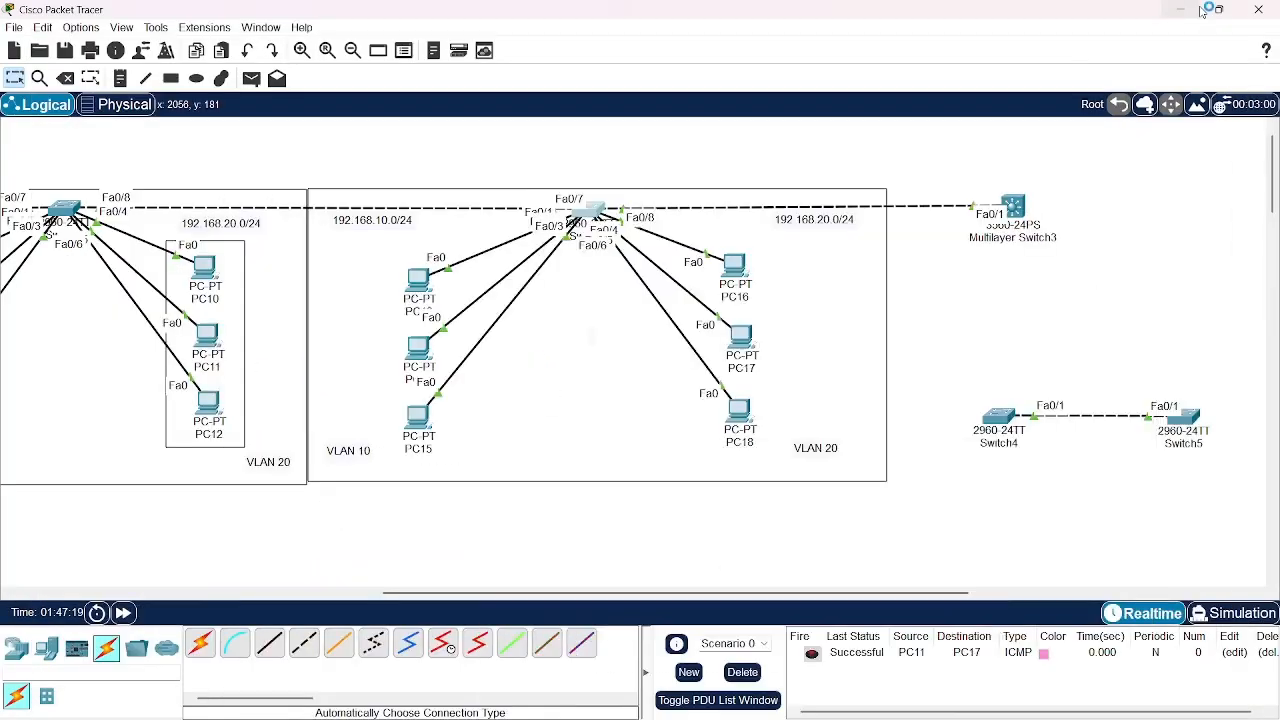
{"action": "left_click", "coordinate": [1258, 9]}
{"action": "scroll", "coordinate": [965, 405], "scroll_direction": "left", "scroll_amount": 3}
{"action": "scroll", "coordinate": [681, 268], "scroll_direction": "right", "scroll_amount": 7}
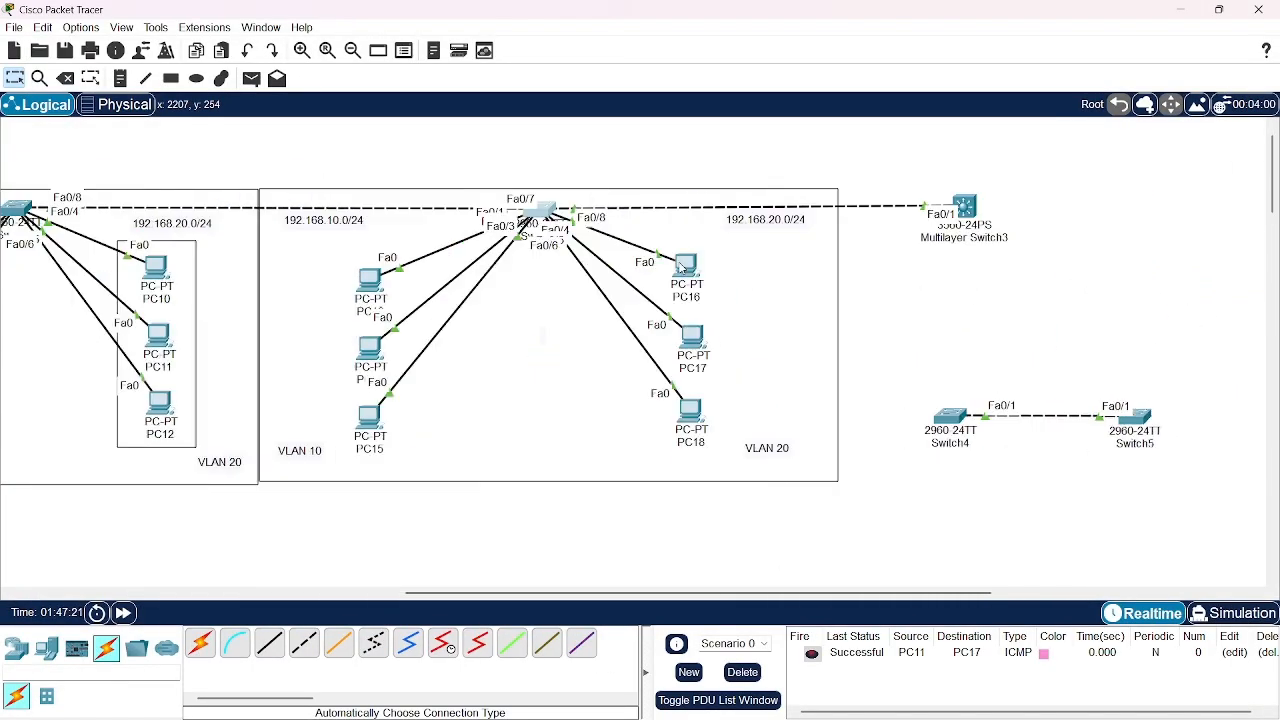
{"action": "scroll", "coordinate": [681, 268], "scroll_direction": "left", "scroll_amount": 5}
{"action": "scroll", "coordinate": [681, 268], "scroll_direction": "right", "scroll_amount": 4}
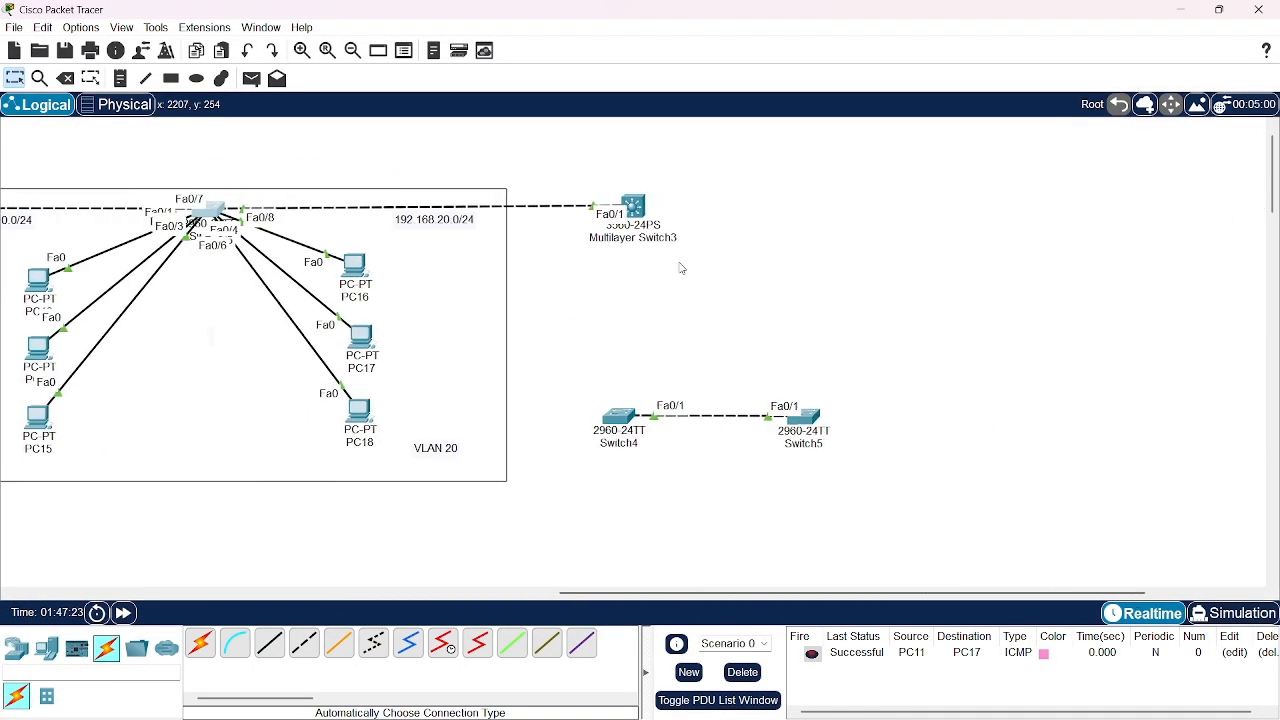
{"action": "scroll", "coordinate": [681, 268], "scroll_direction": "left", "scroll_amount": 8}
{"action": "scroll", "coordinate": [681, 268], "scroll_direction": "right", "scroll_amount": 10}
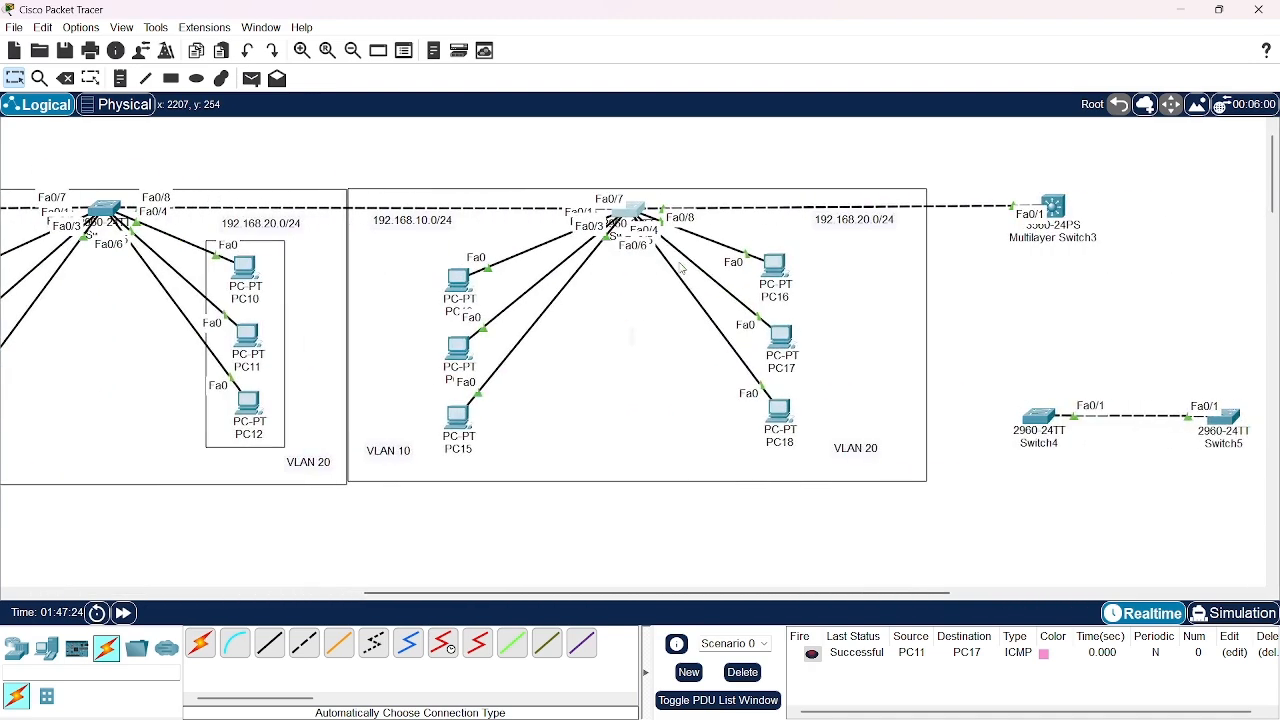
{"action": "scroll", "coordinate": [681, 268], "scroll_direction": "left", "scroll_amount": 5}
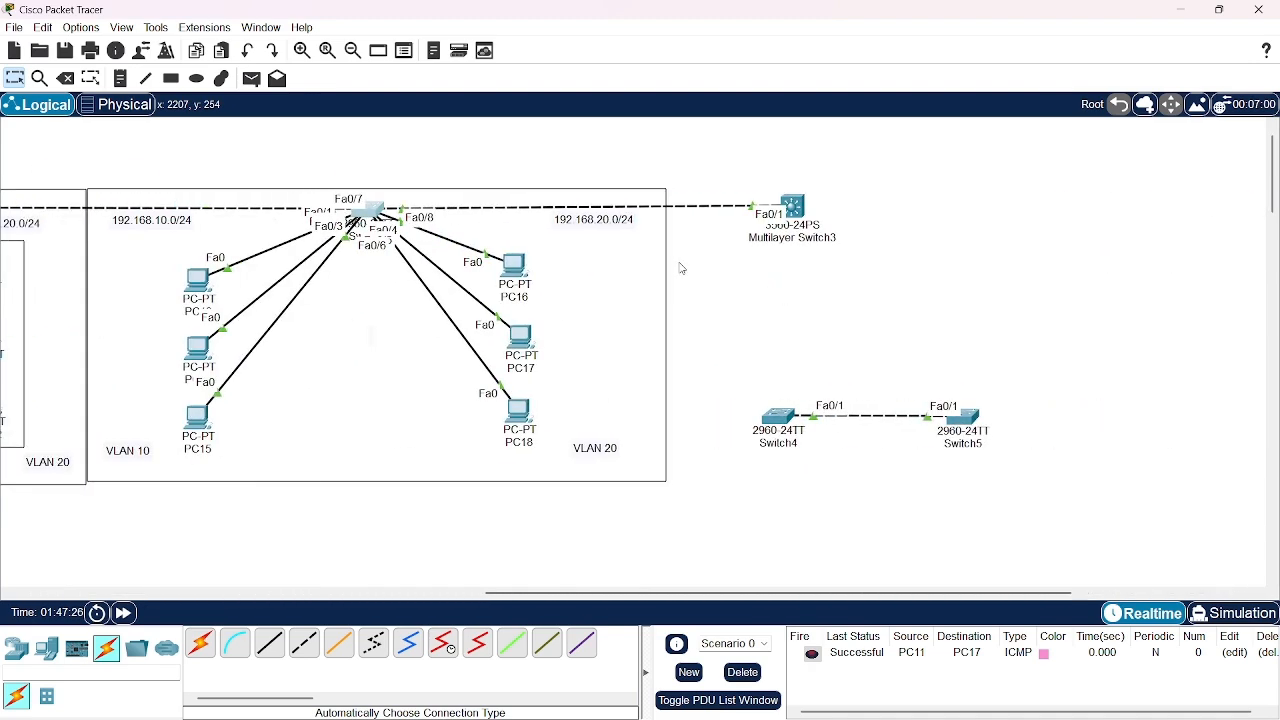